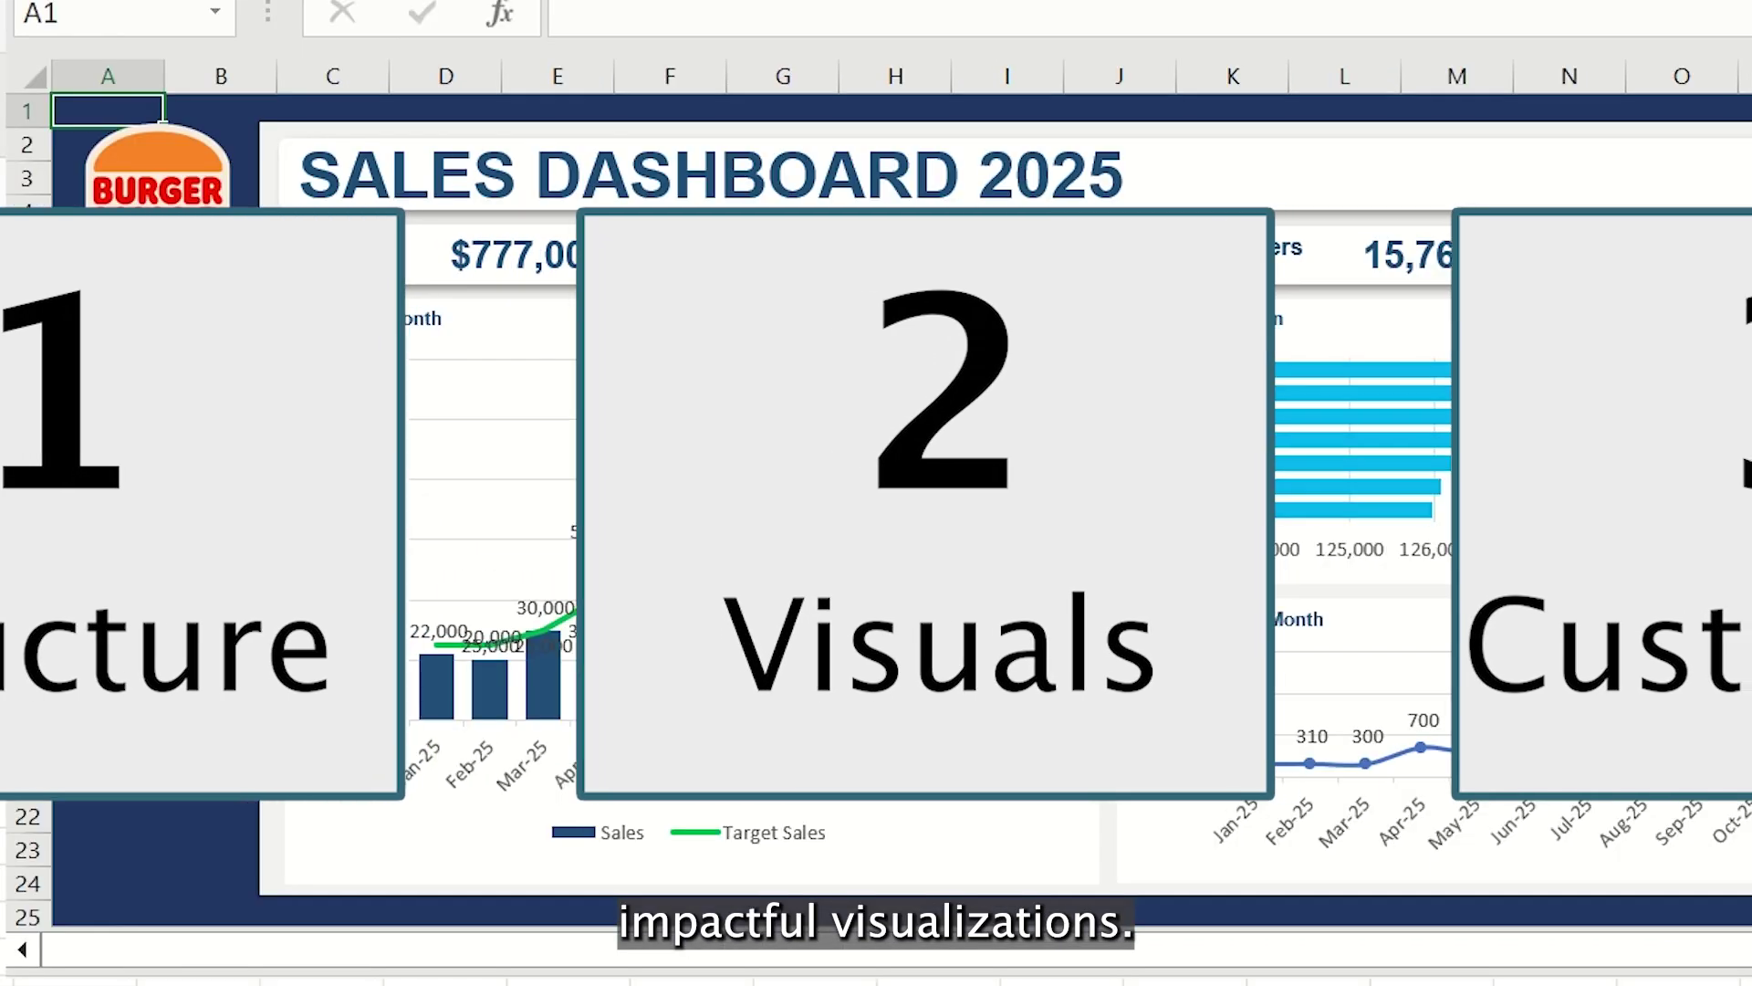
Step: Switch to the empty Dashboard sheet next to Tables and Contact Us
left_click(445, 979)
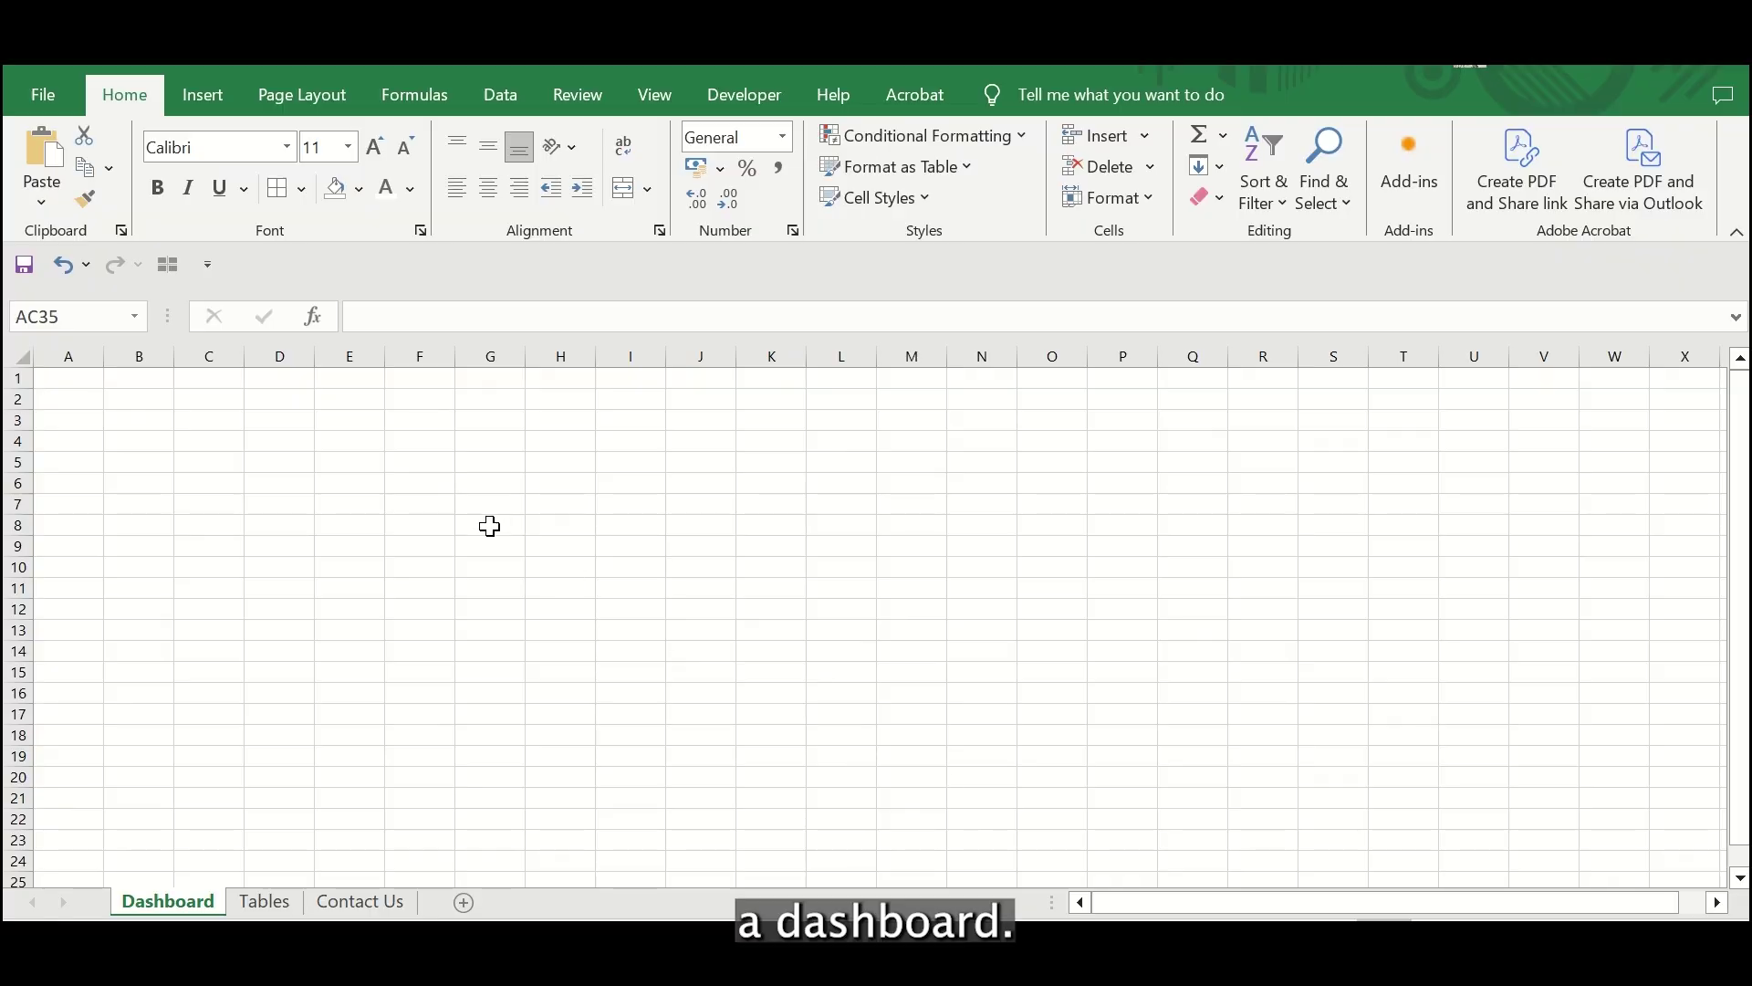
Step: Select the whole Dashboard sheet and turn off its gridlines
left_click(483, 505)
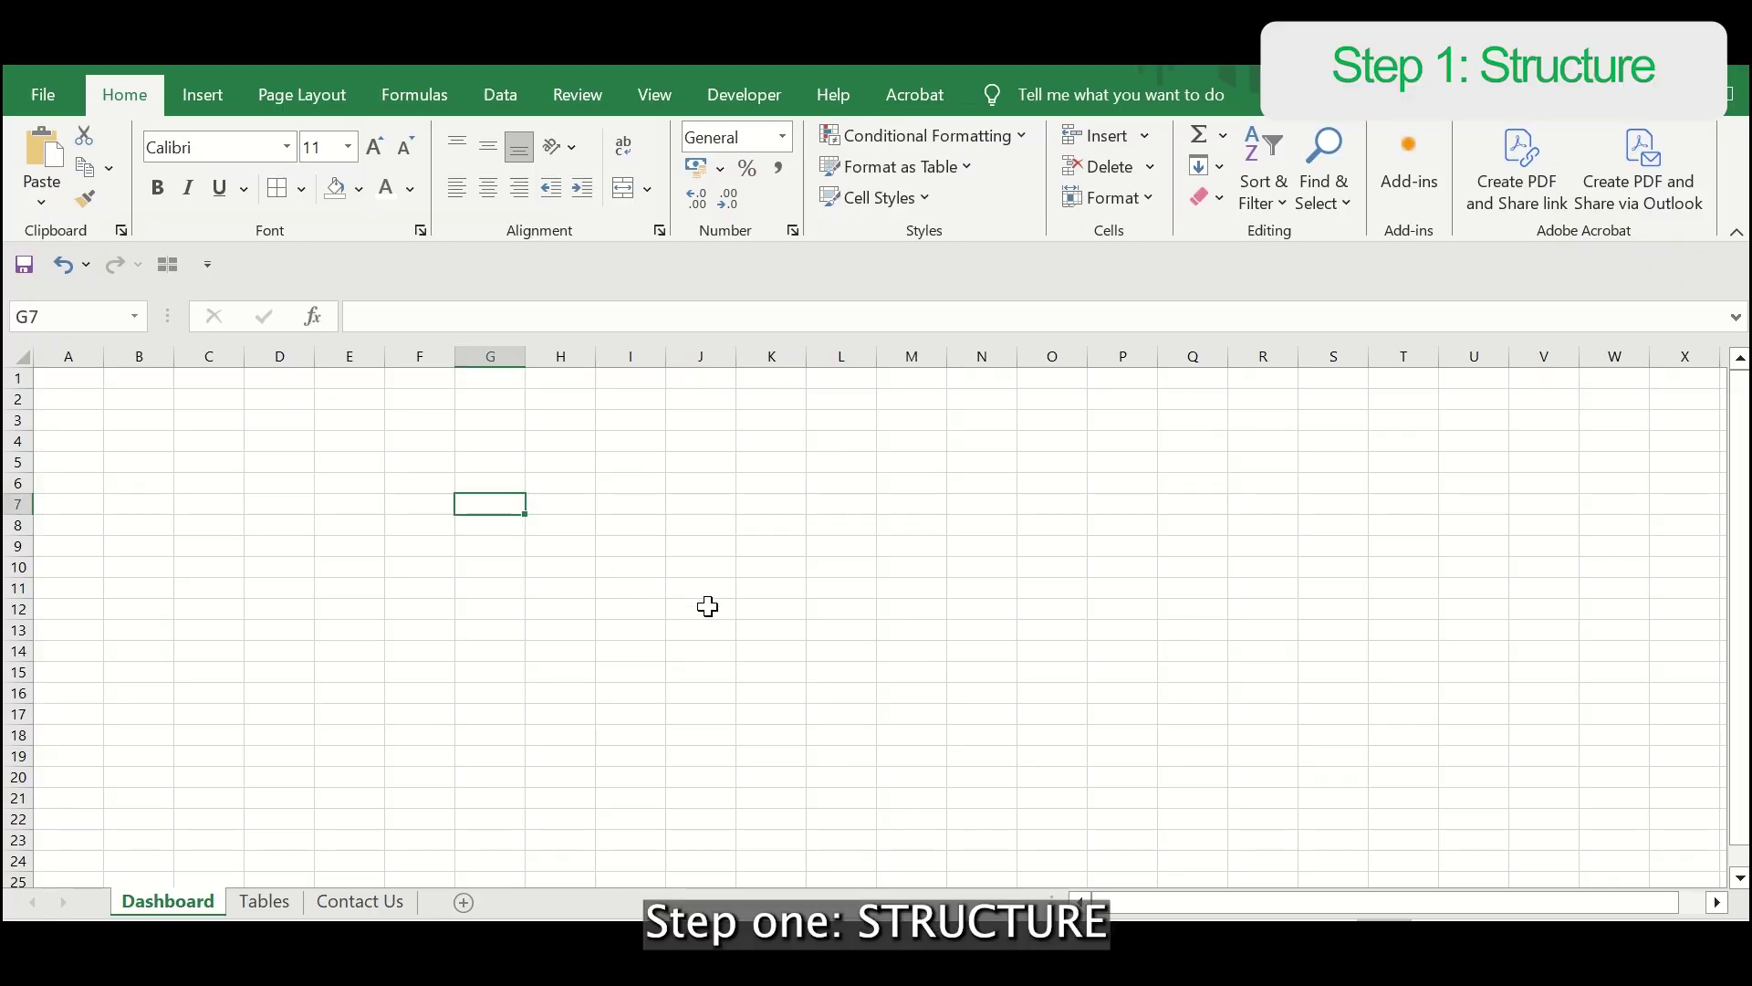
key("ctrl+a")
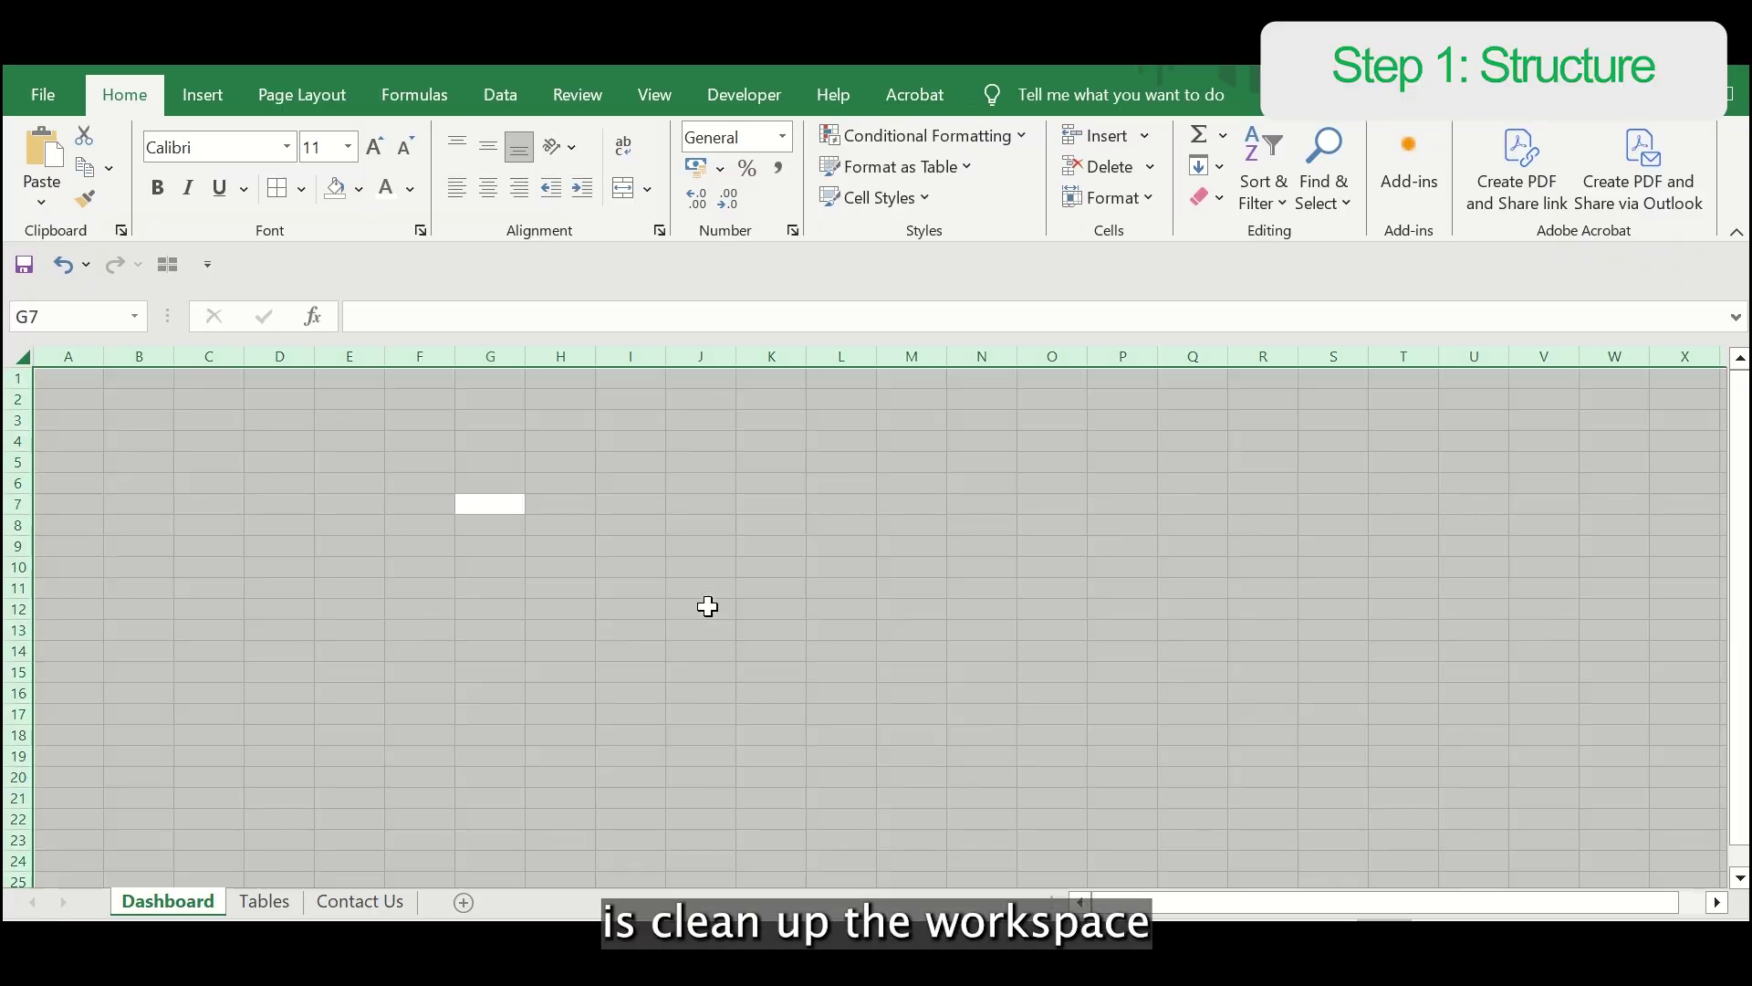
left_click(671, 100)
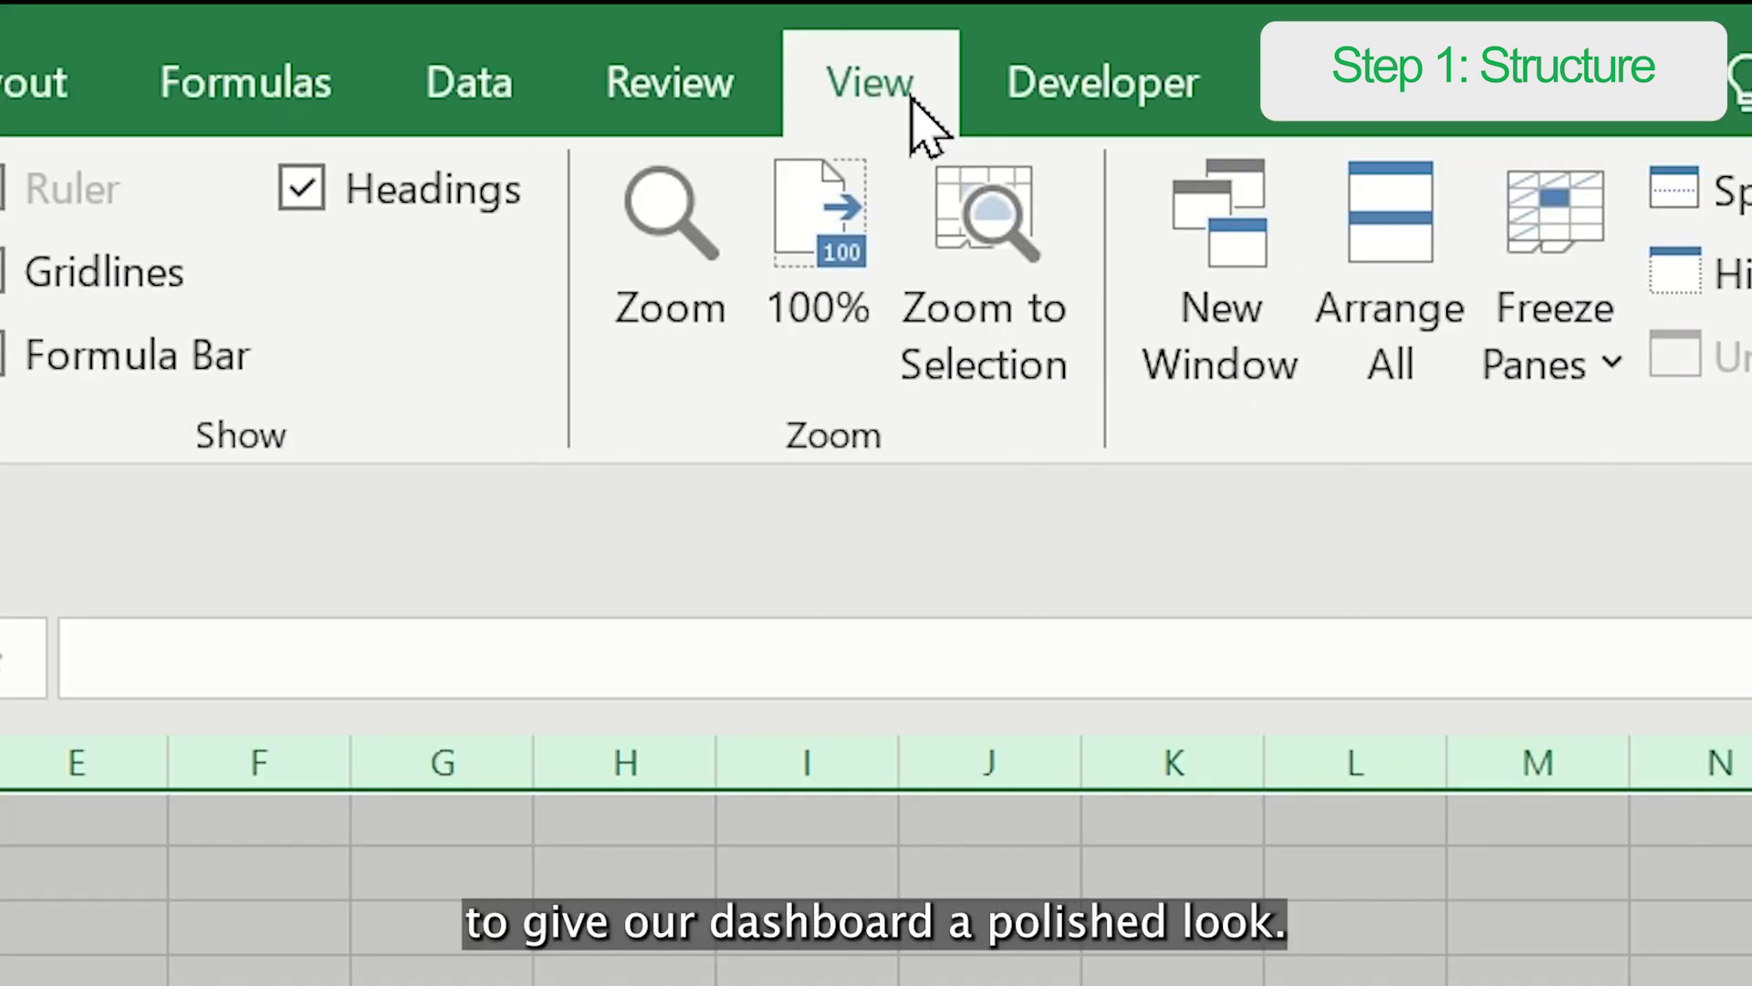
left_click(664, 278)
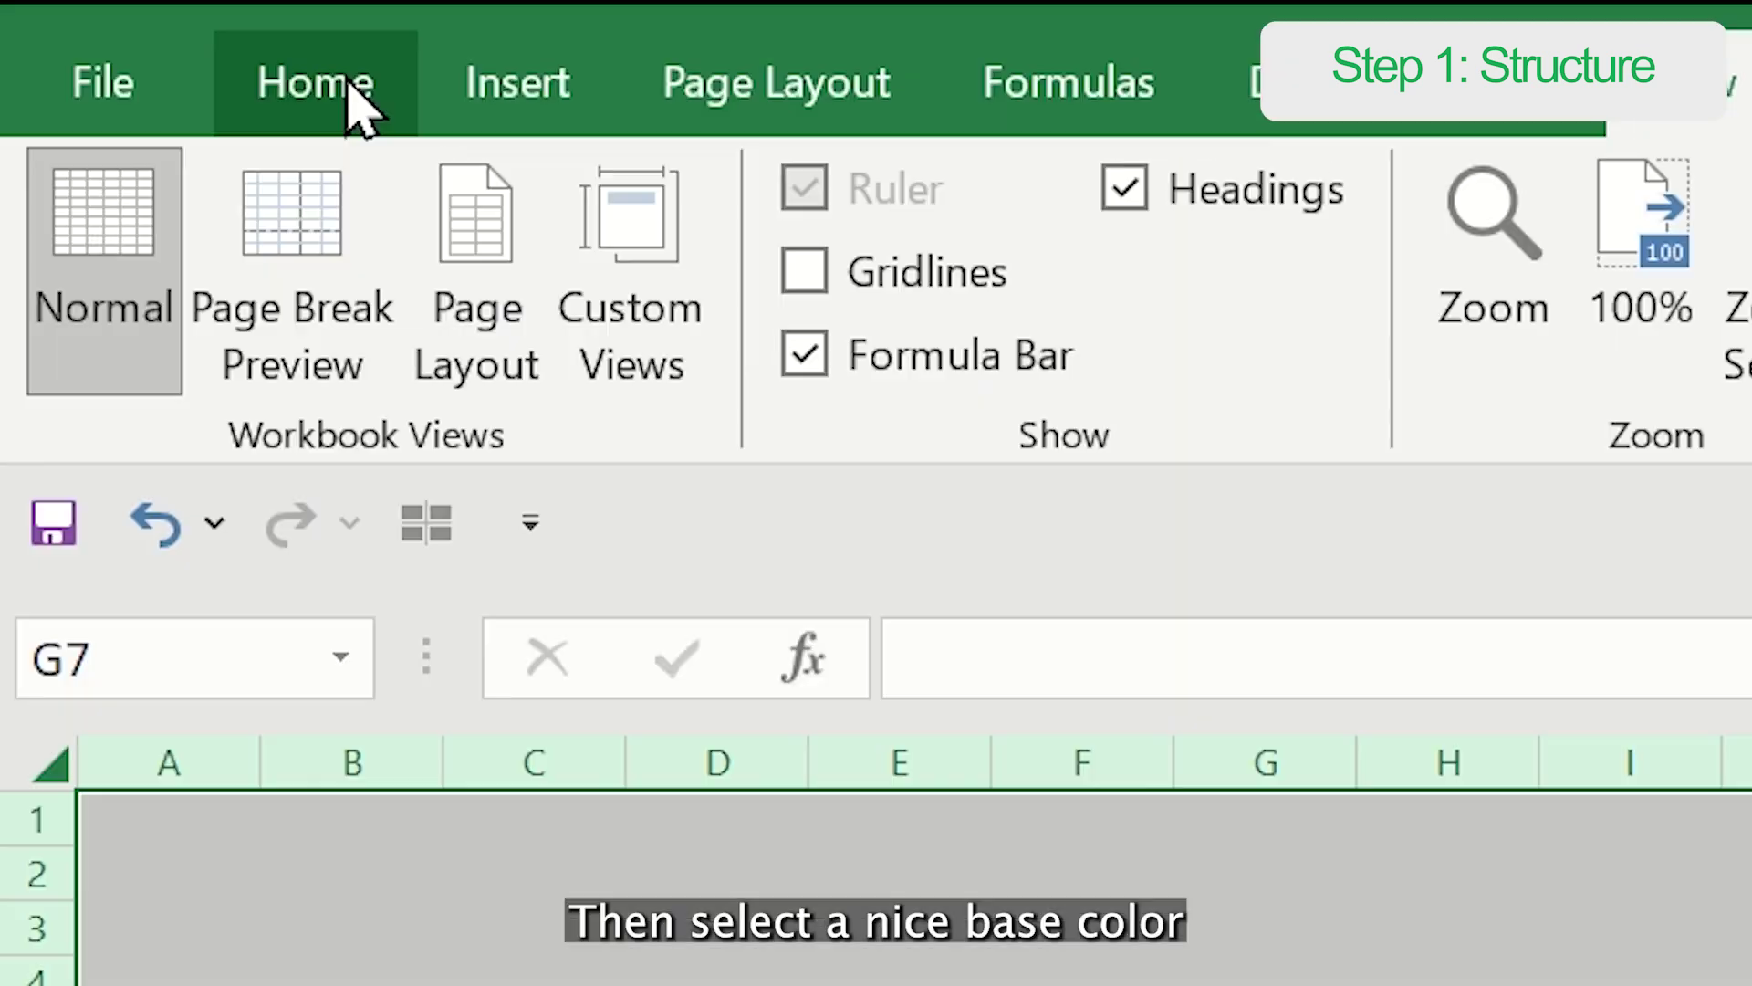
Step: Fill the entire sheet with Blue, Accent 1, Darker 50%
left_click(347, 82)
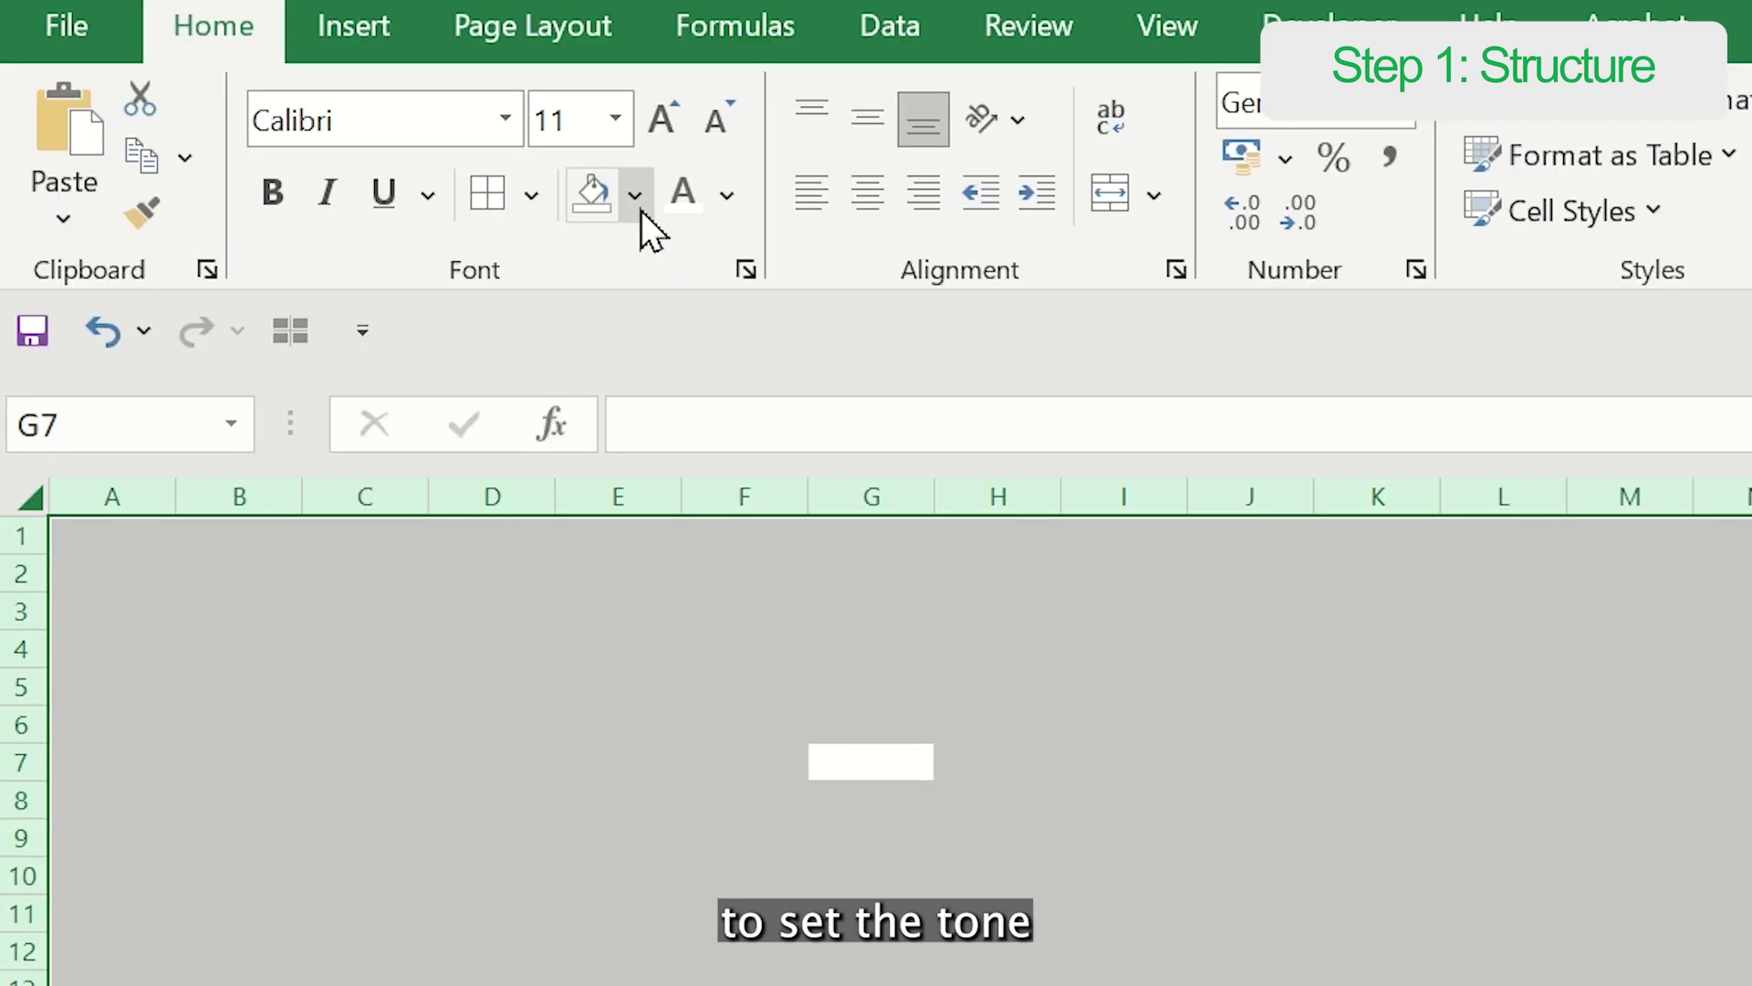
left_click(923, 326)
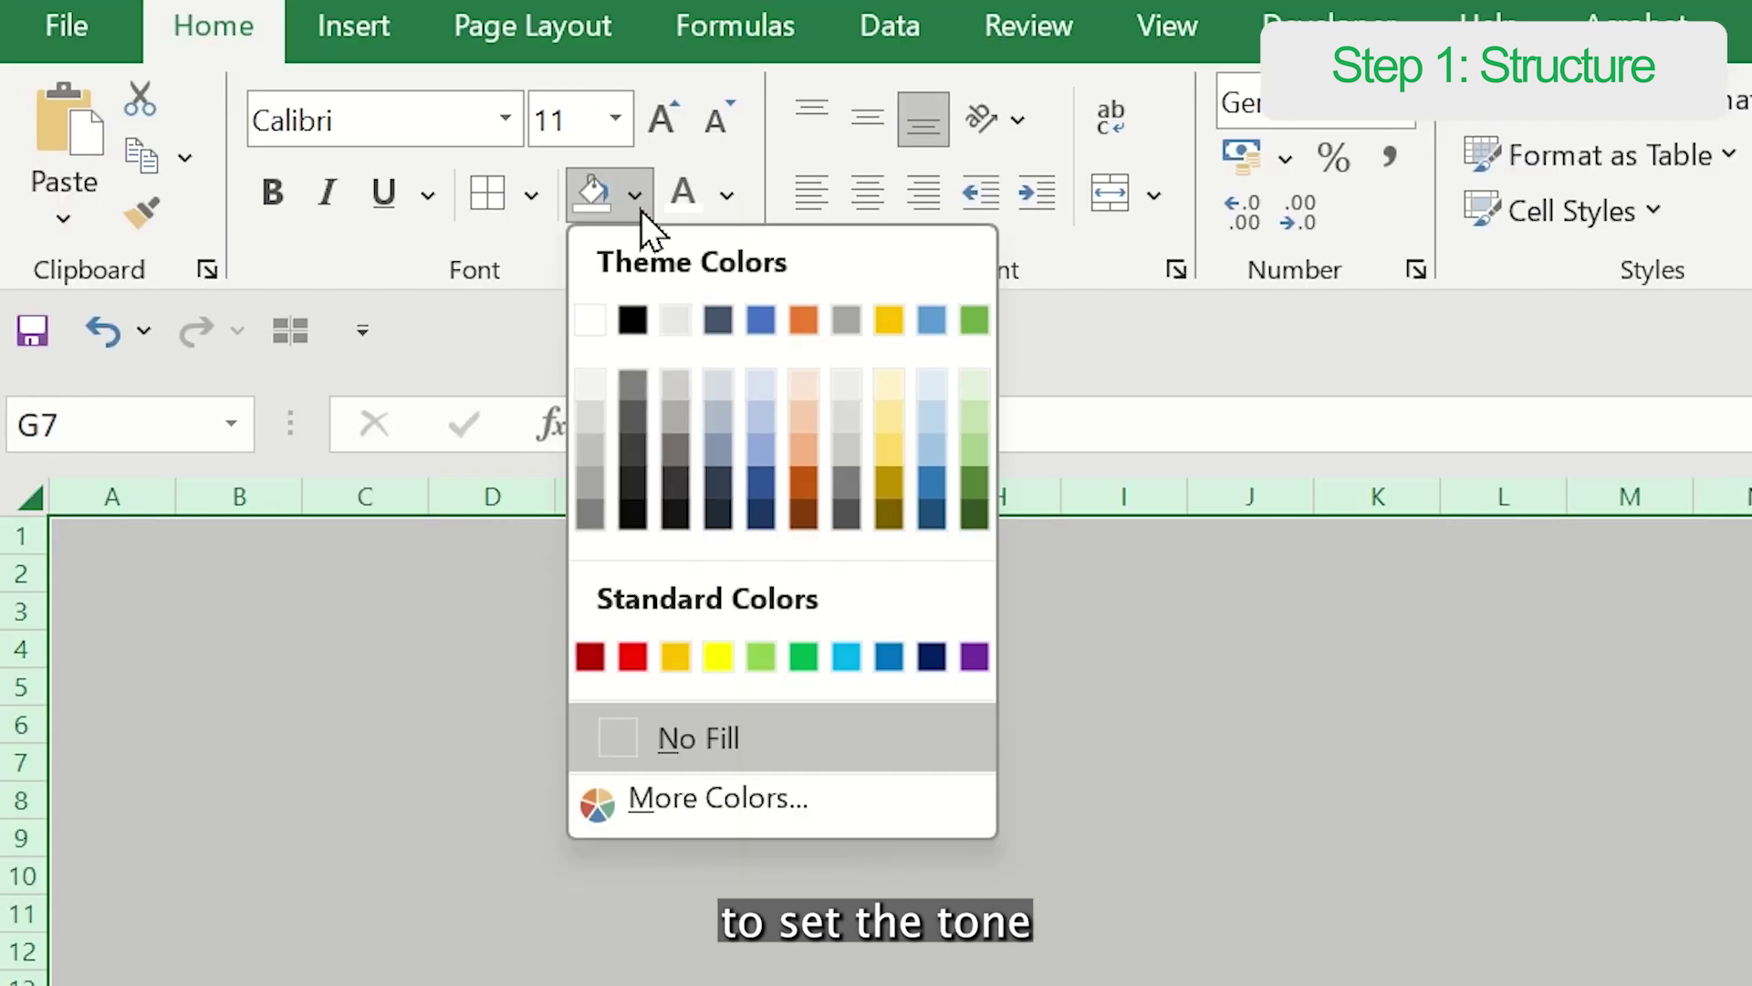
left_click(769, 524)
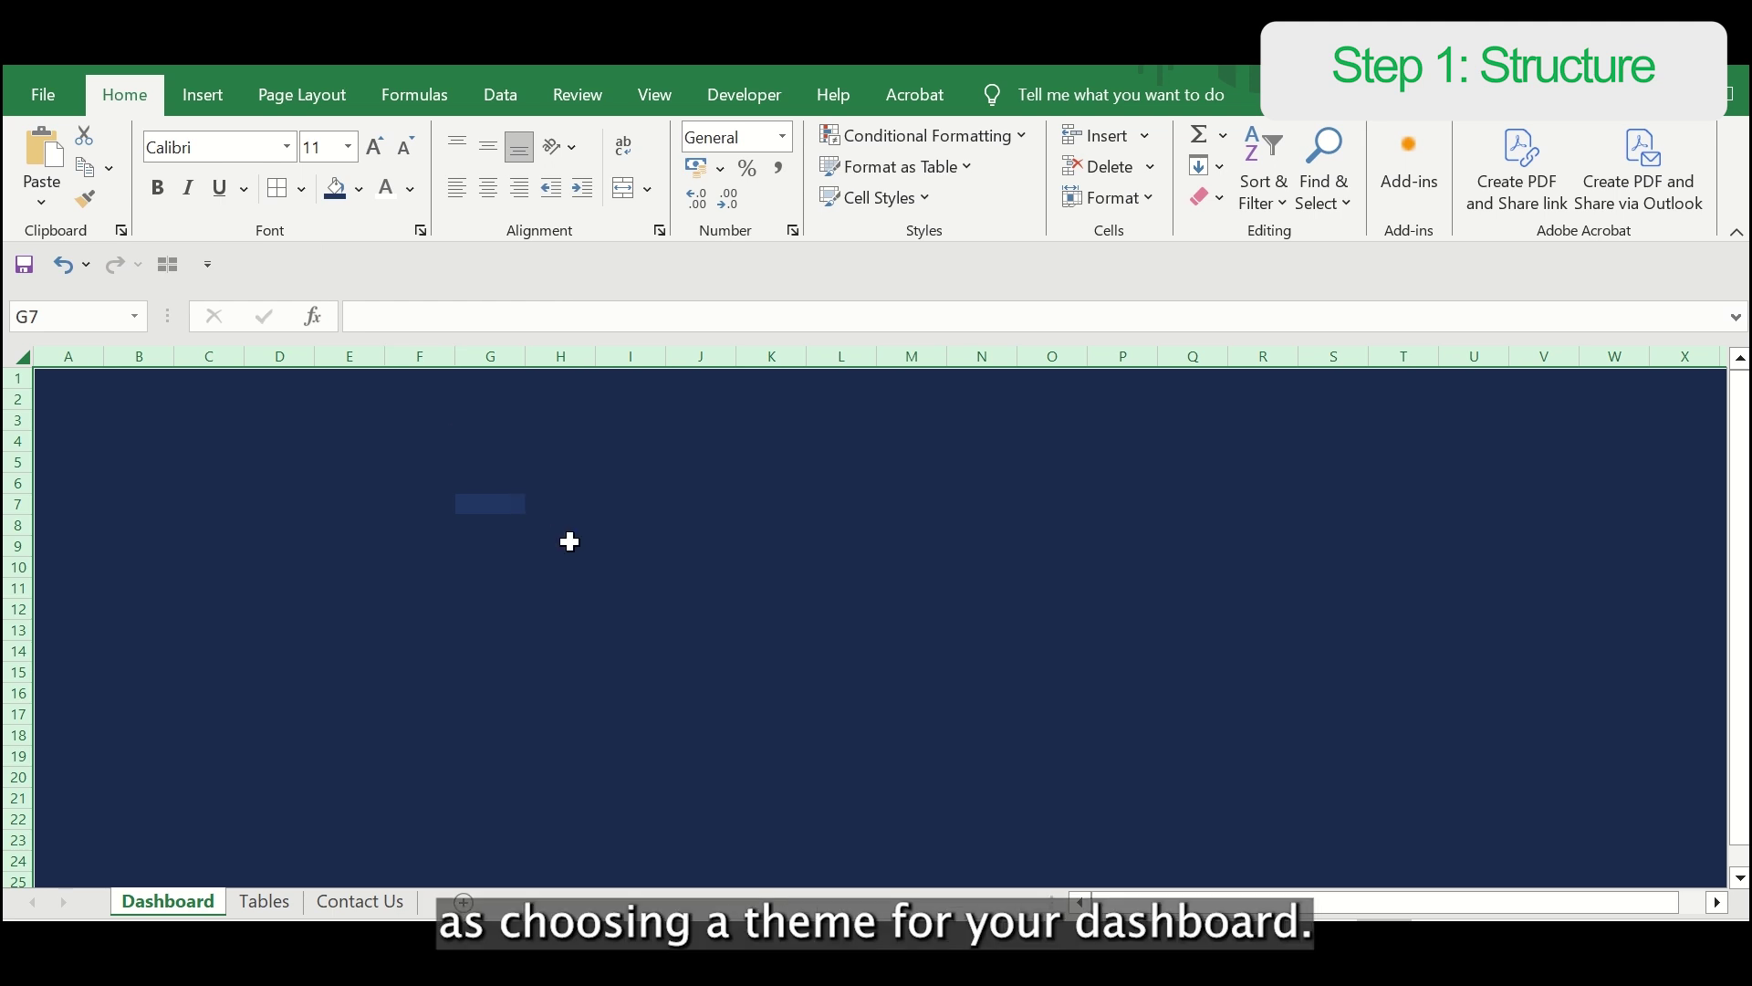
left_click(569, 542)
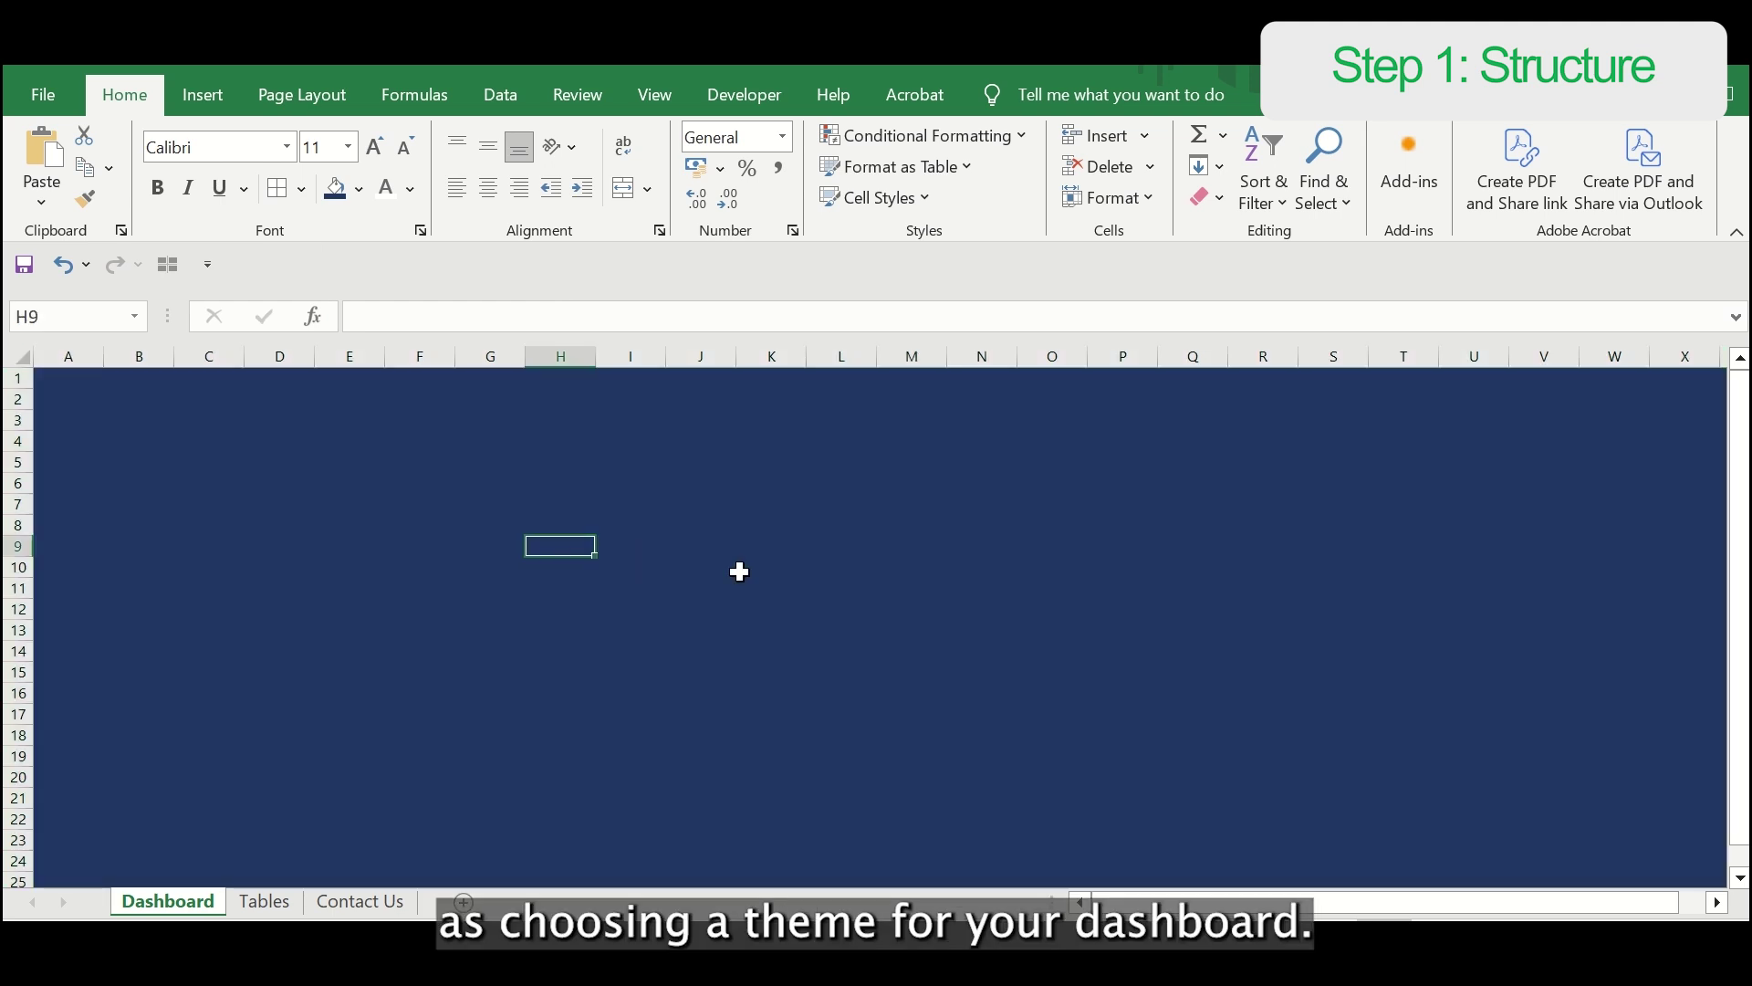
key("Down")
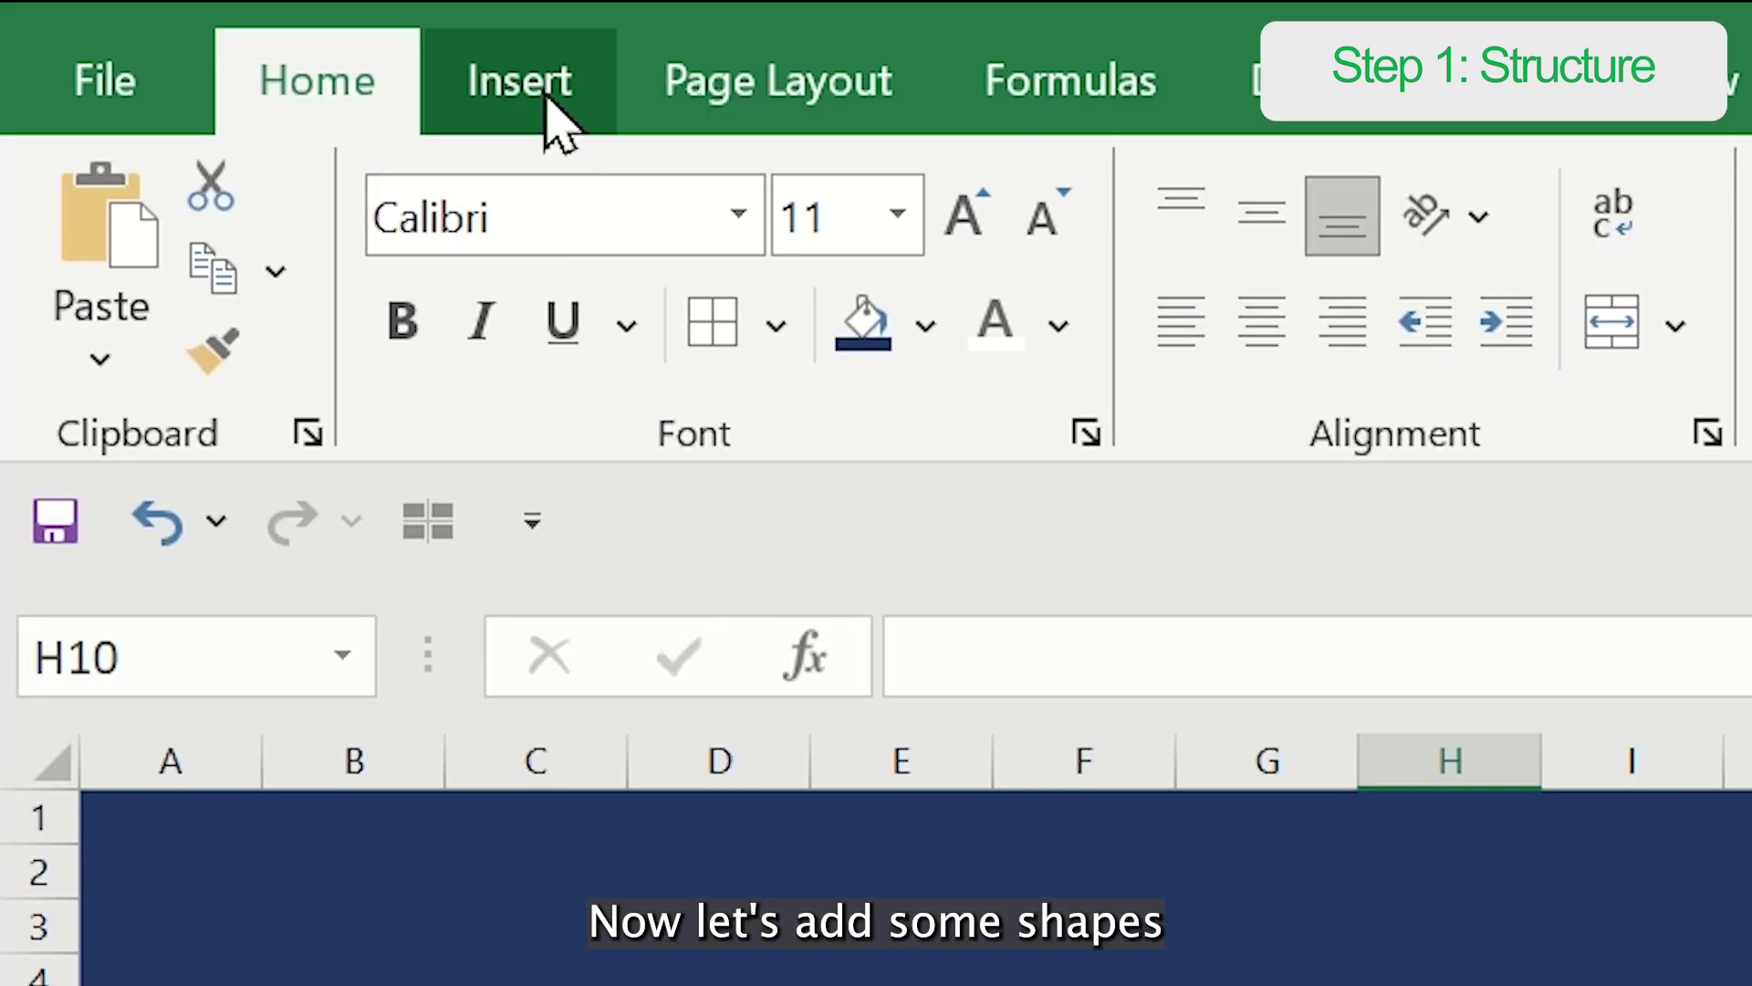
Step: Draw a rectangle from about B1 to Q24 and fill it White, Darker 5%
left_click(212, 102)
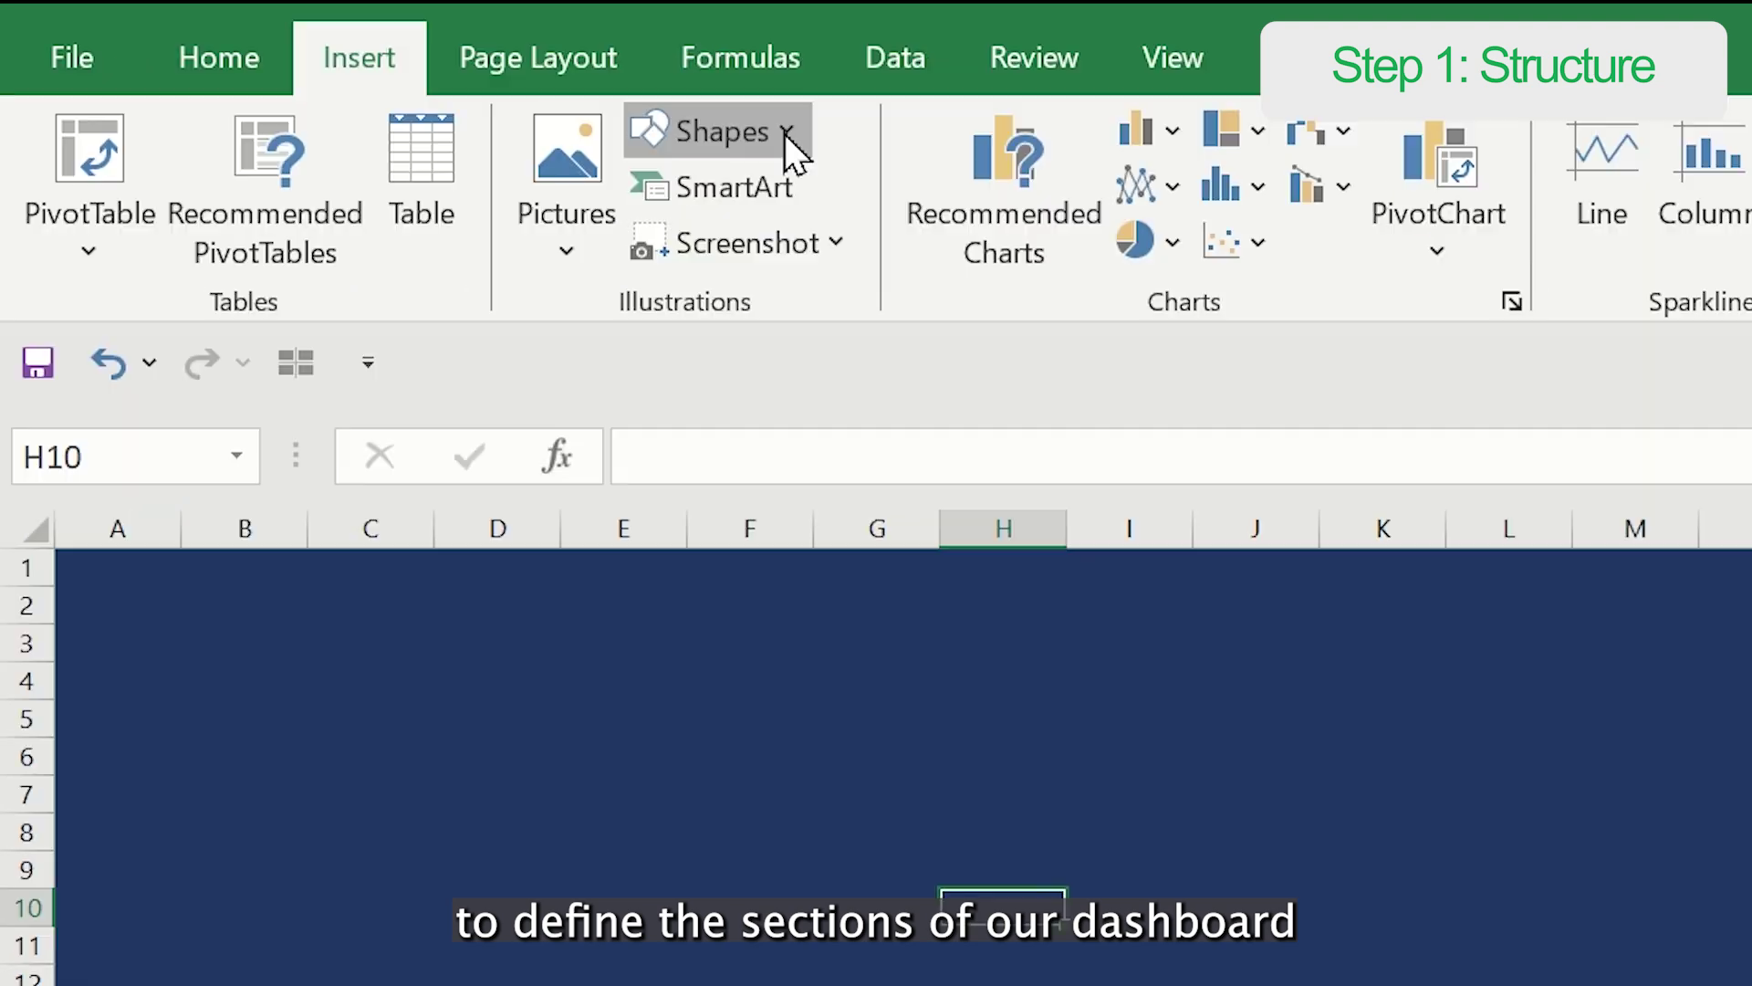
left_click(1134, 192)
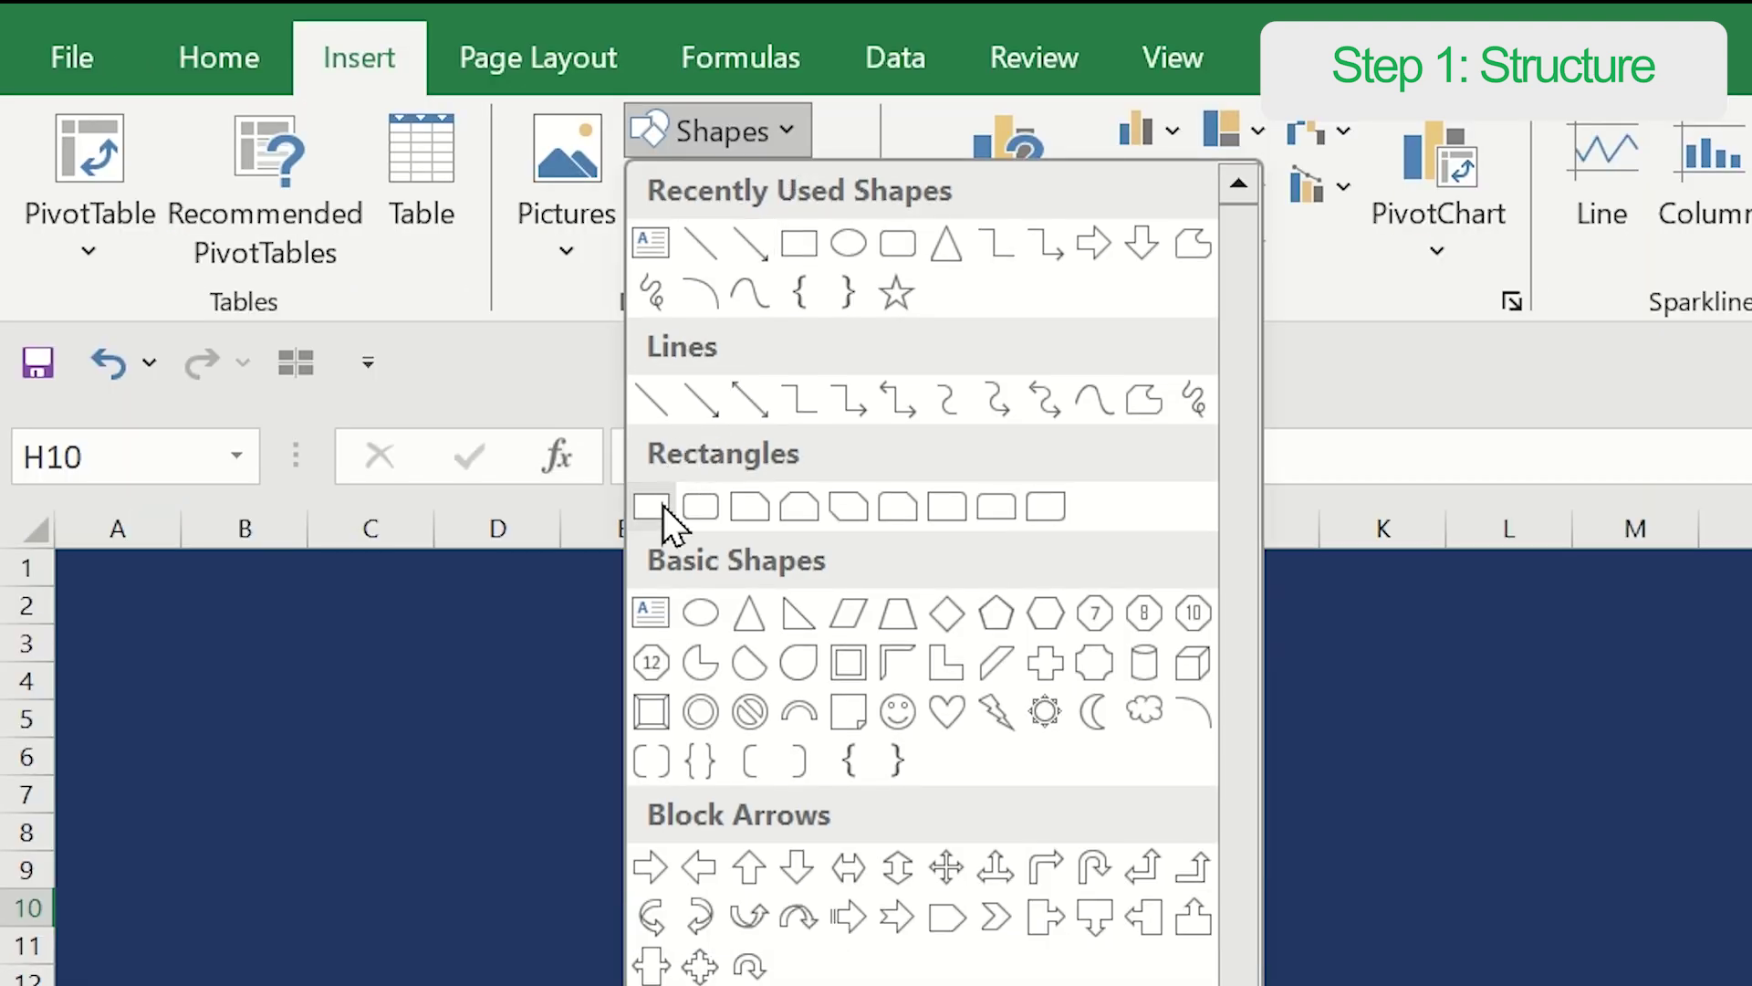
left_click(663, 500)
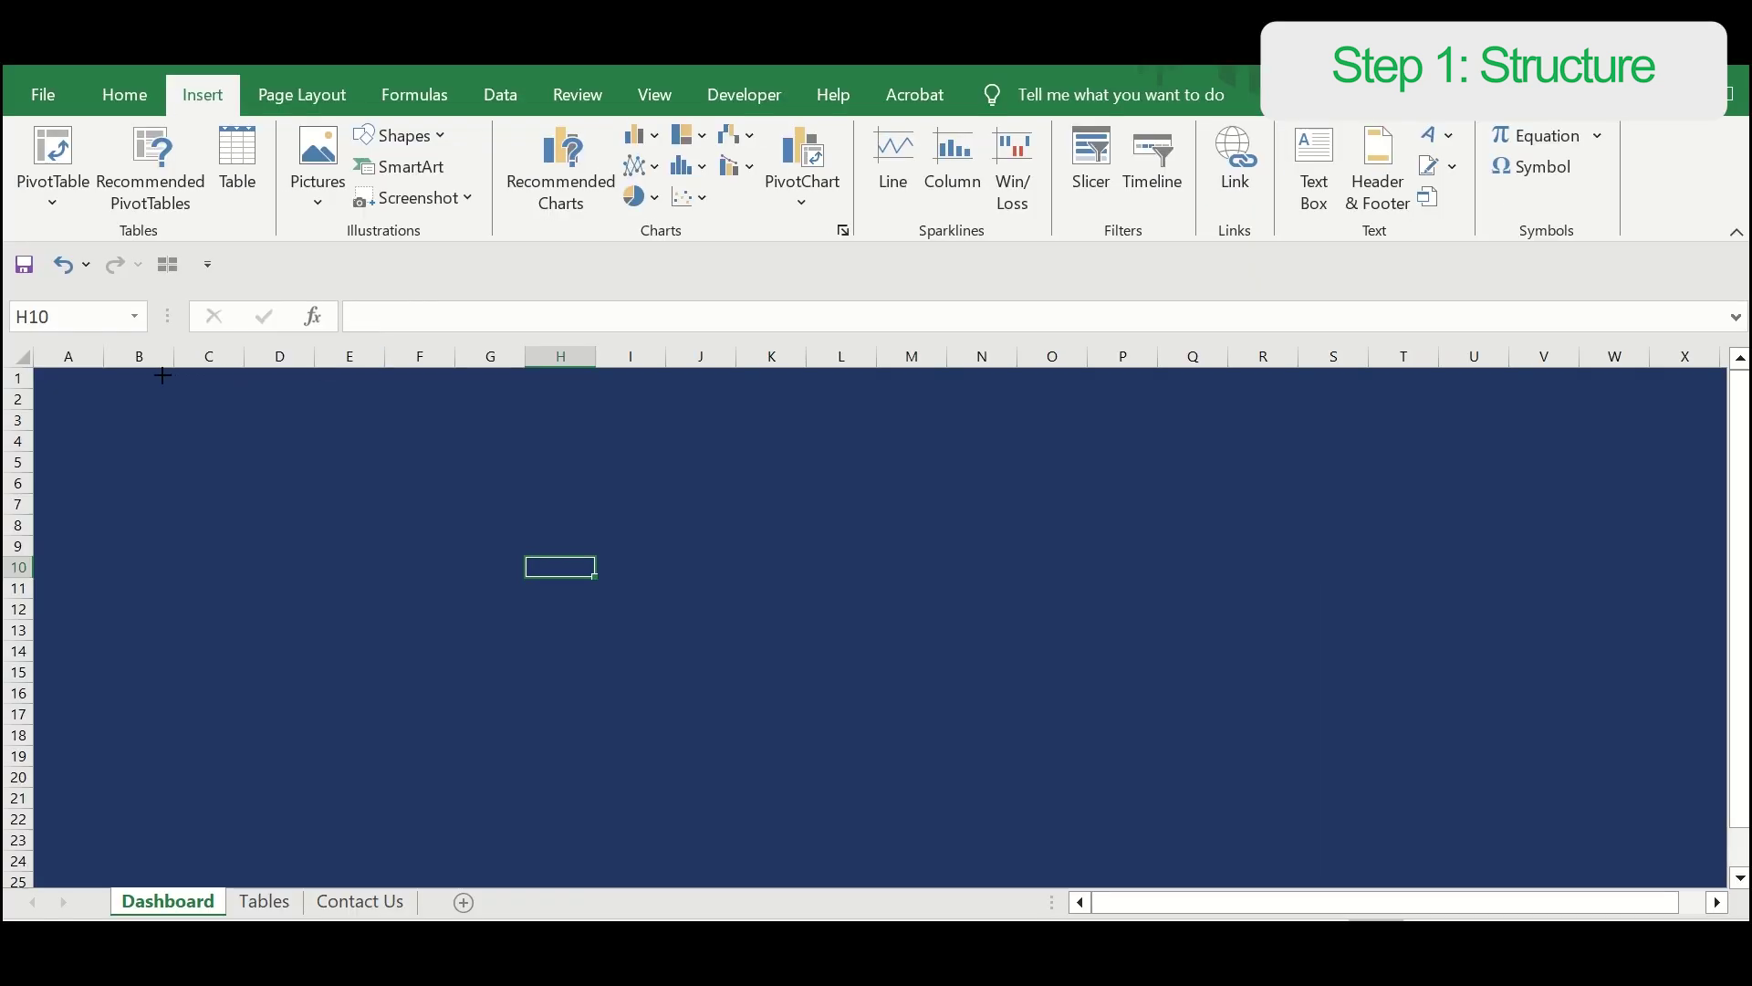
left_click_drag(162, 375, 1224, 864)
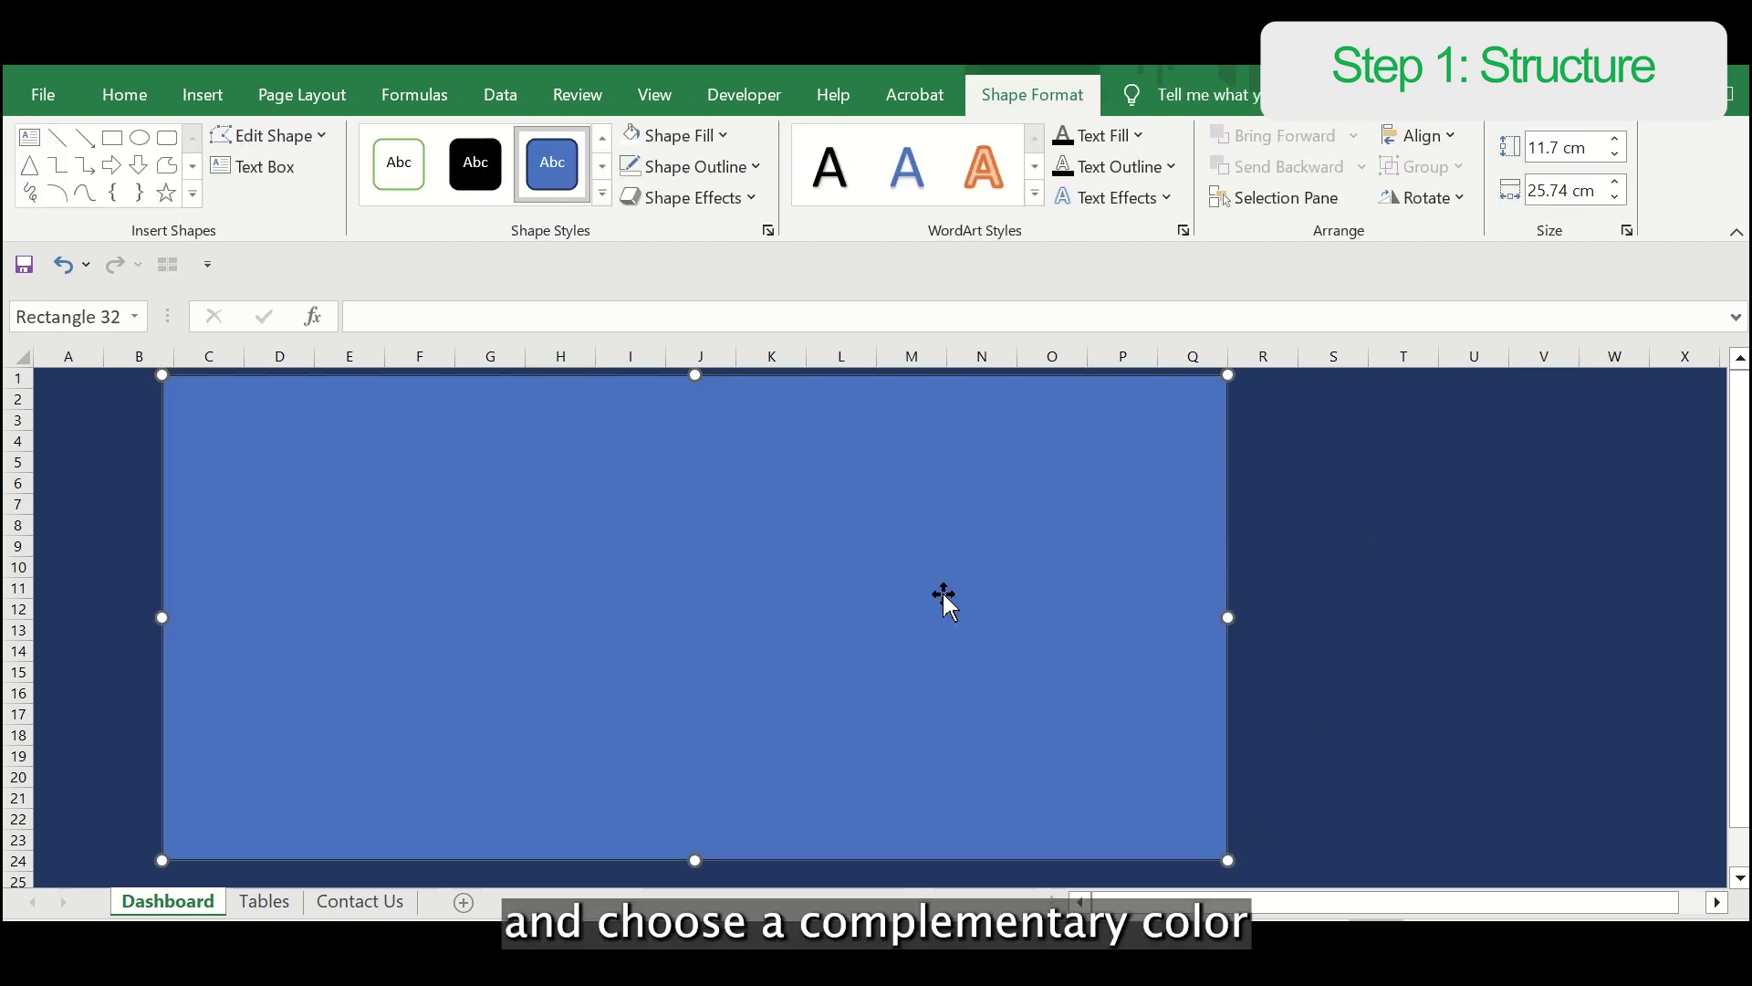
left_click(712, 136)
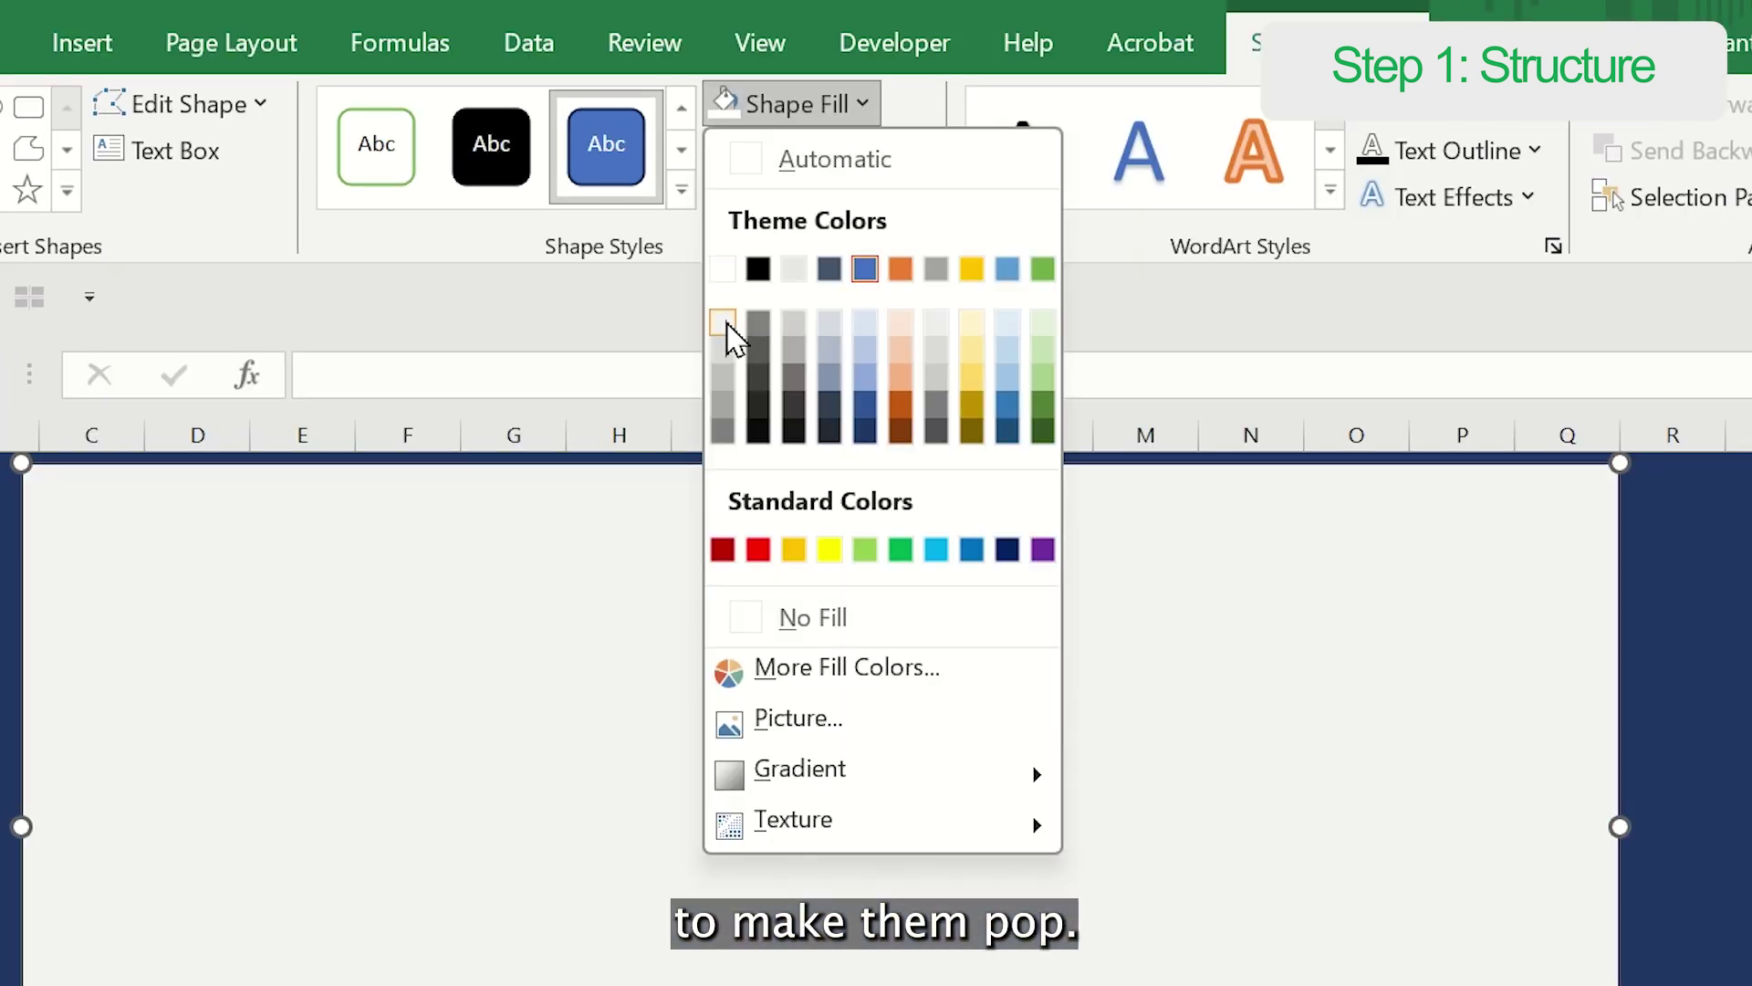
left_click(726, 325)
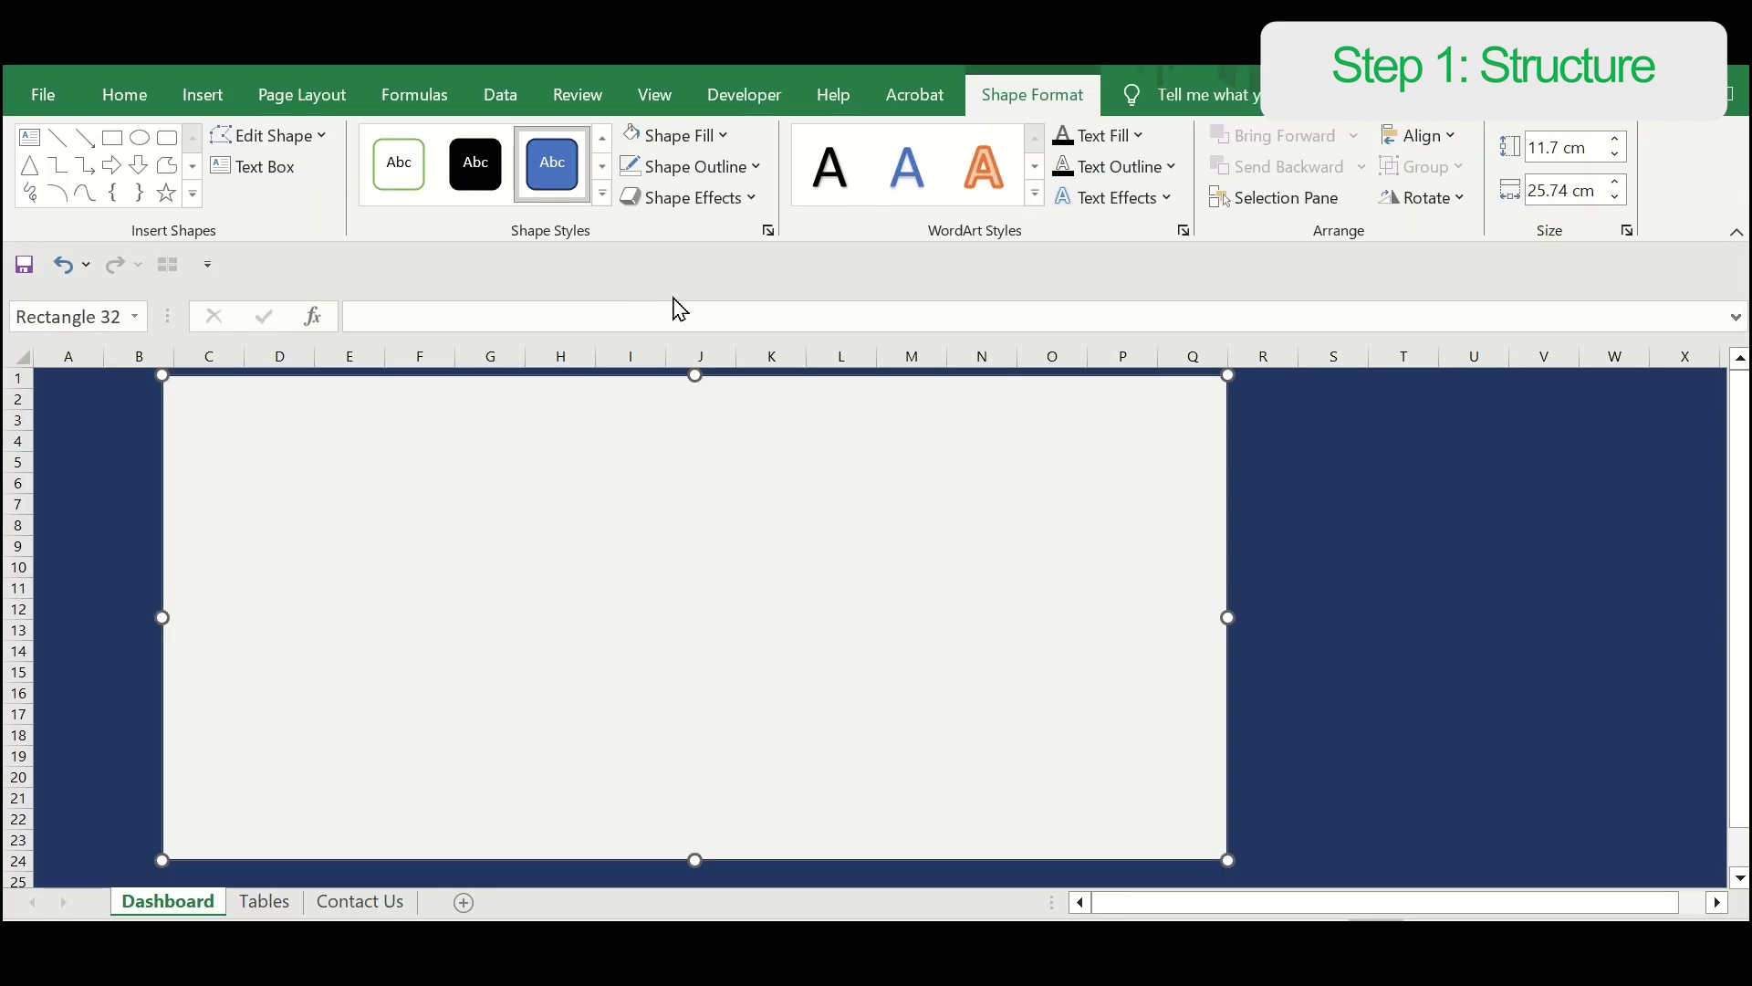
left_click(1249, 858)
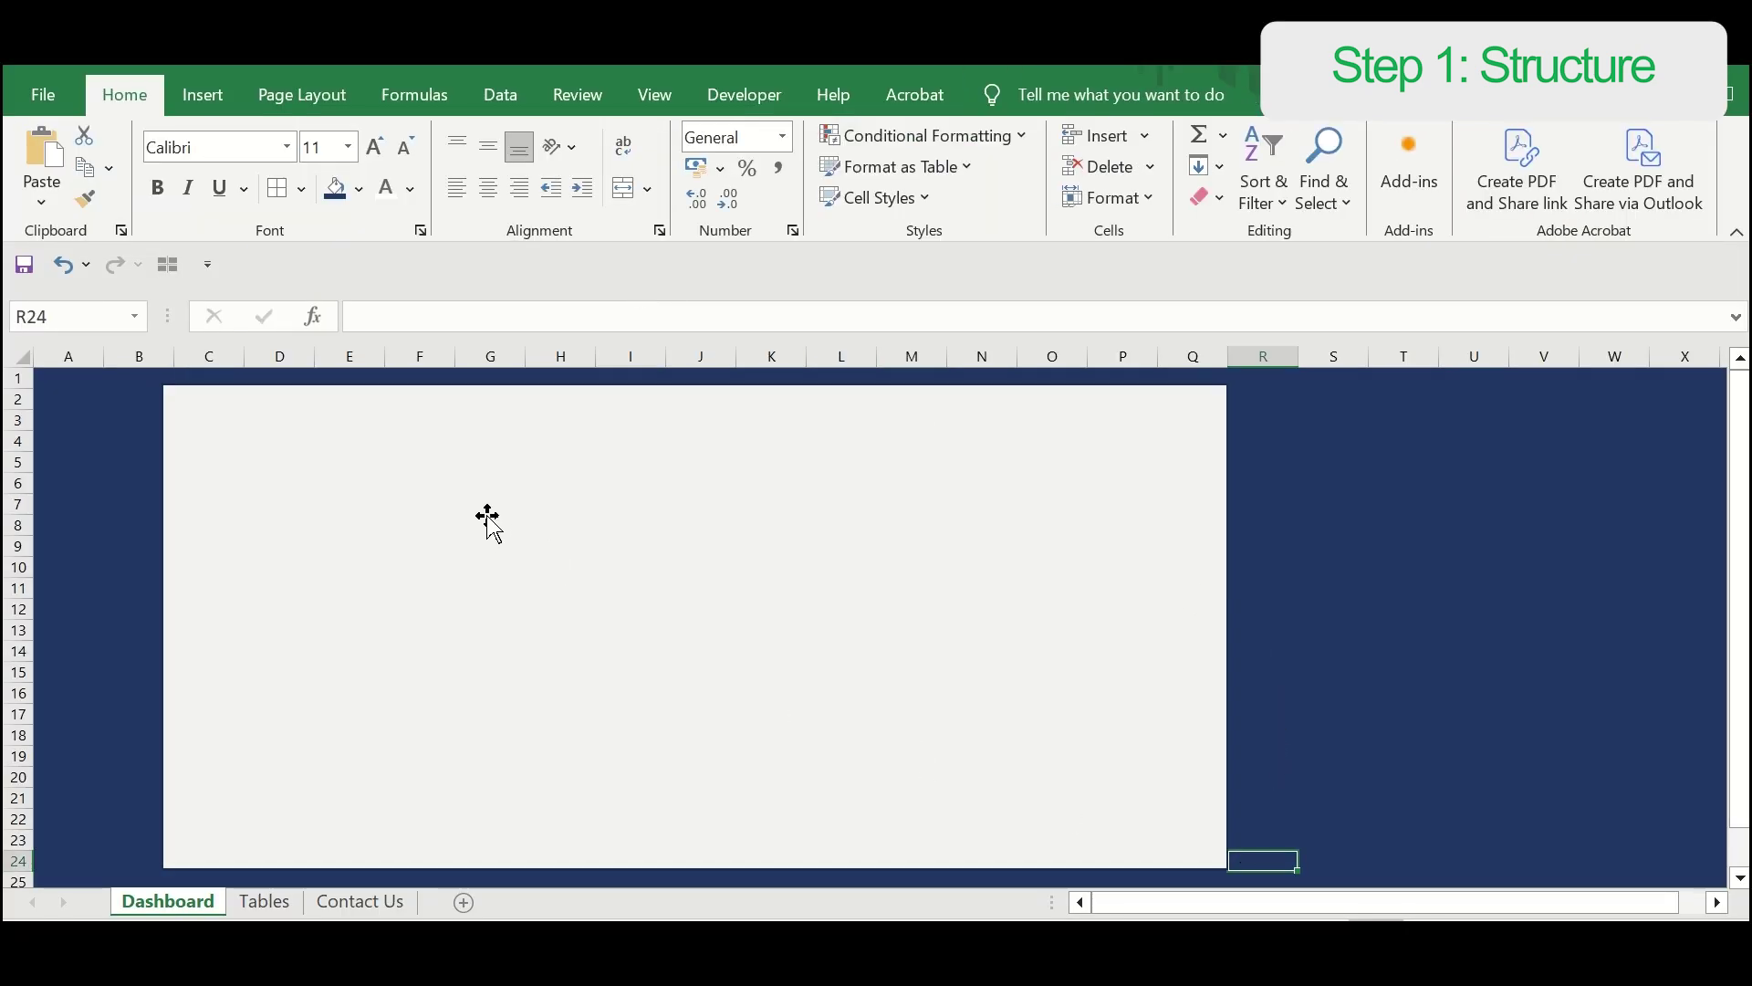
Step: Draw a thin rounded rectangle across rows 2–4 and make its corners rounder
left_click(197, 95)
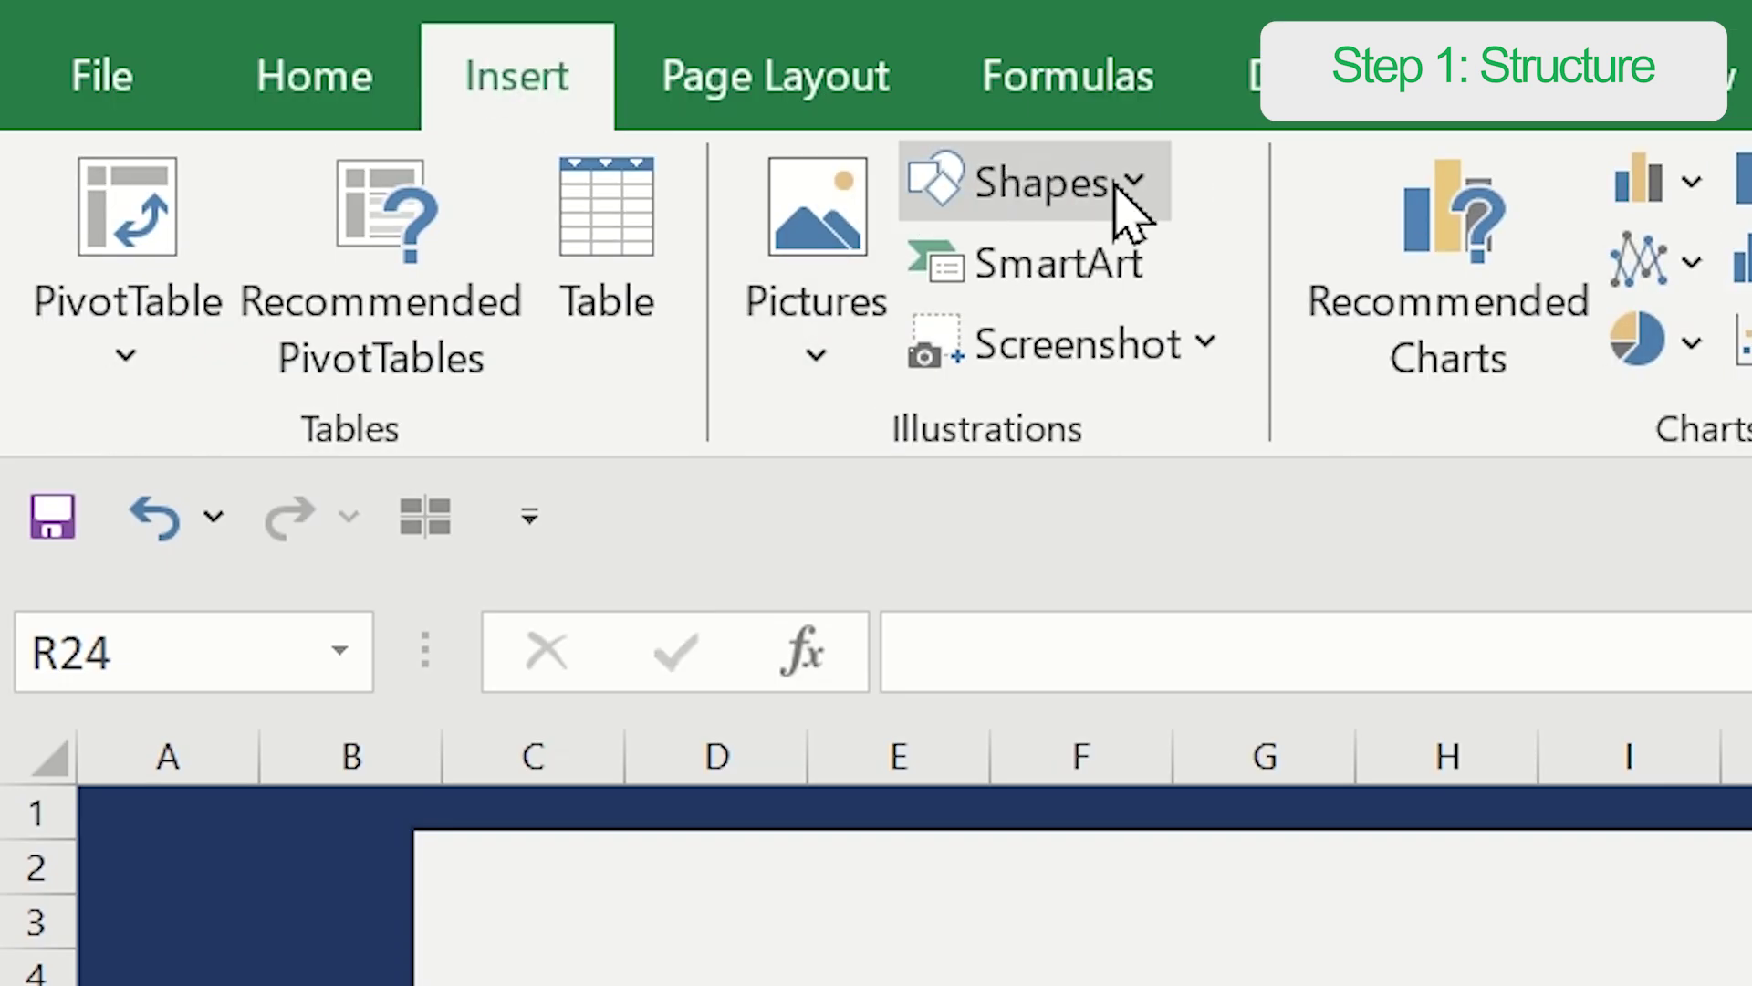
left_click(1135, 186)
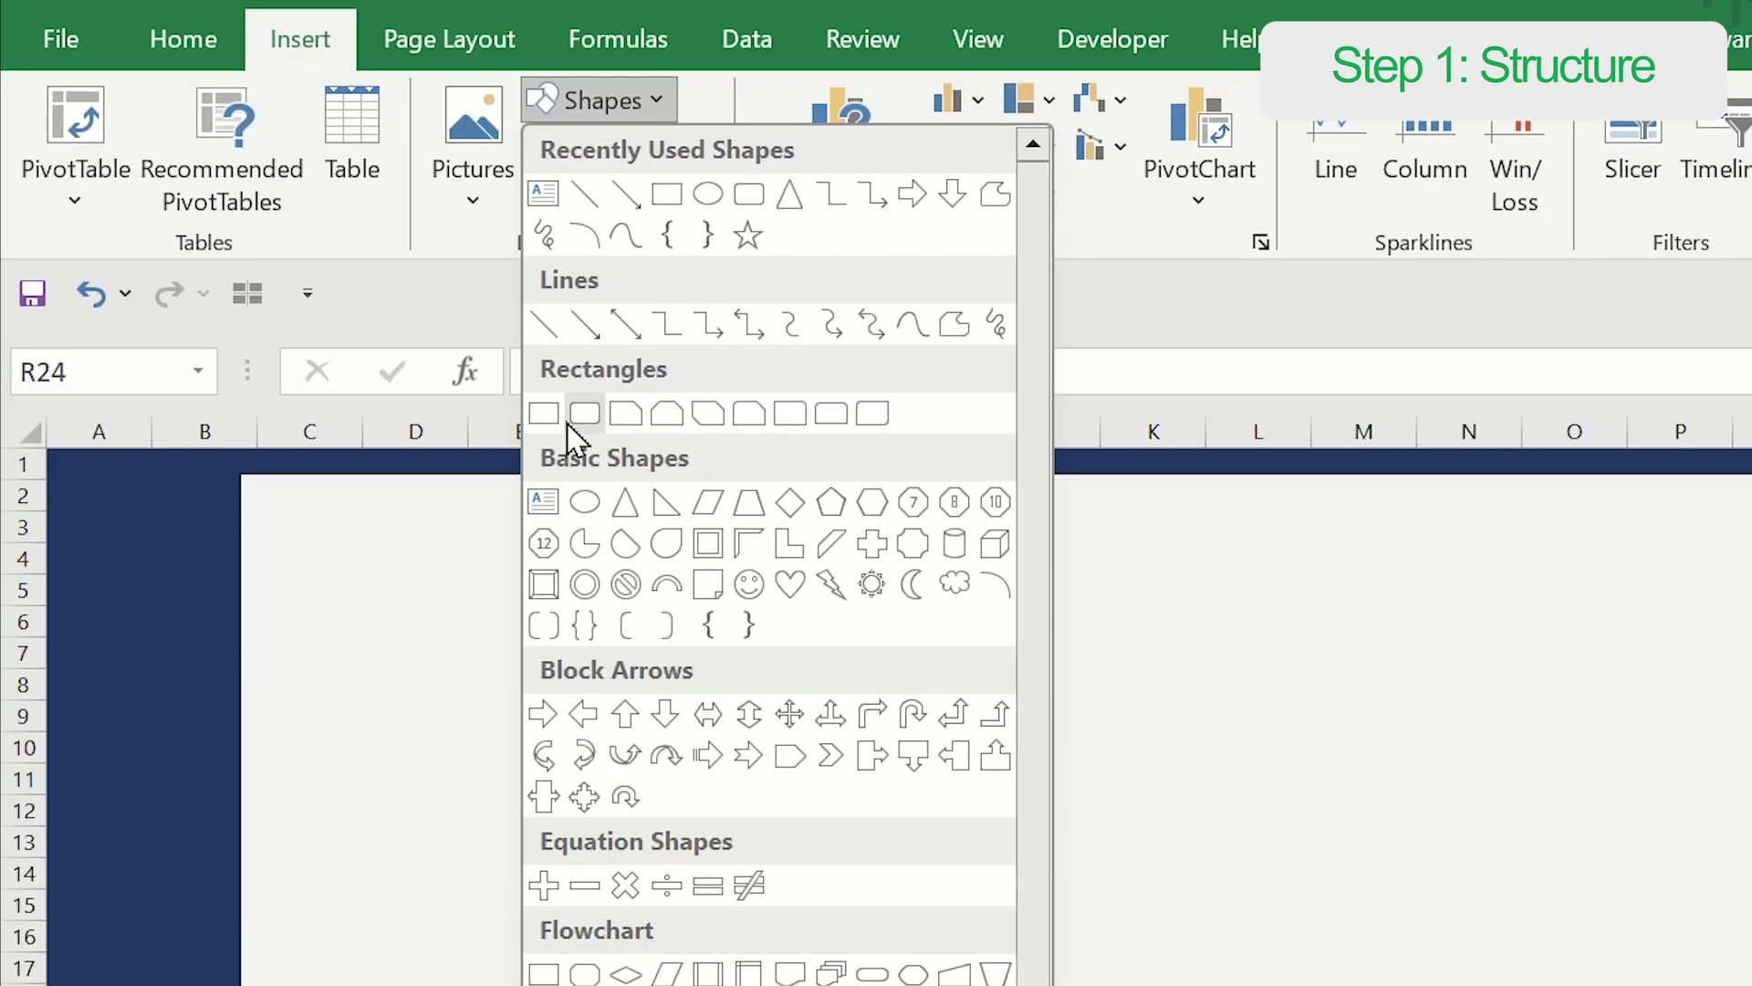
left_click(591, 415)
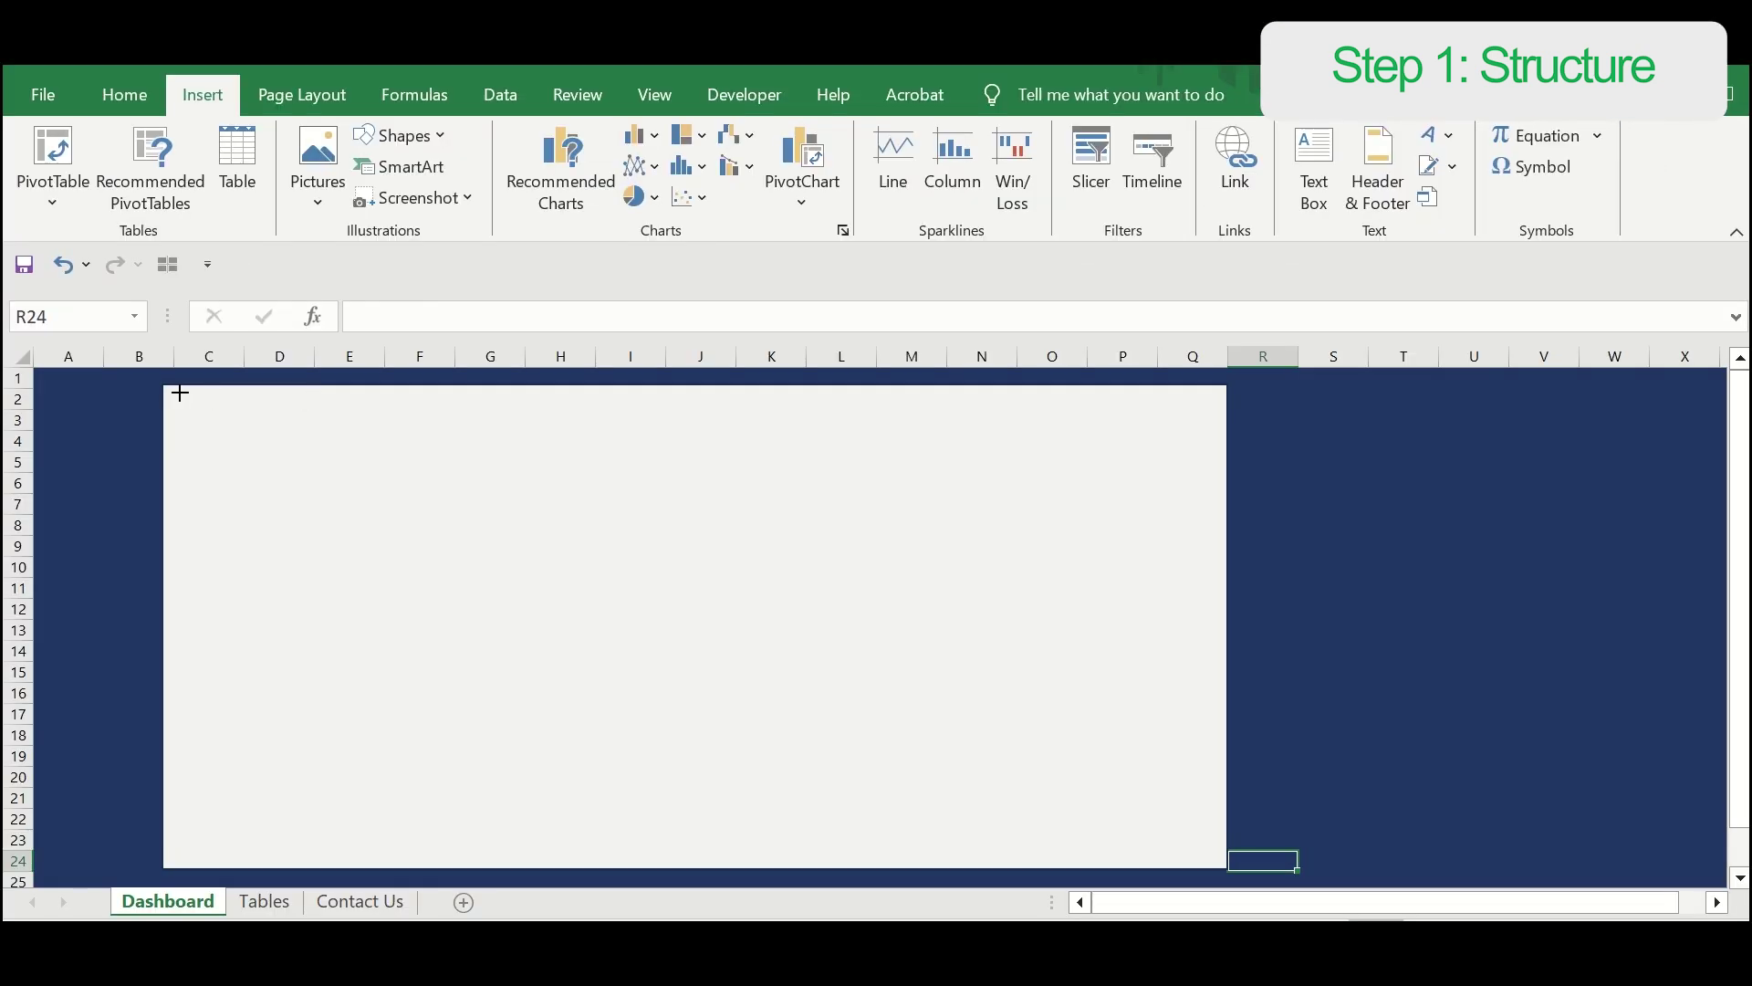
mouse_move(179, 395)
left_mouse_down()
mouse_move(1049, 454)
mouse_move(1232, 453)
mouse_move(1217, 441)
left_mouse_up()
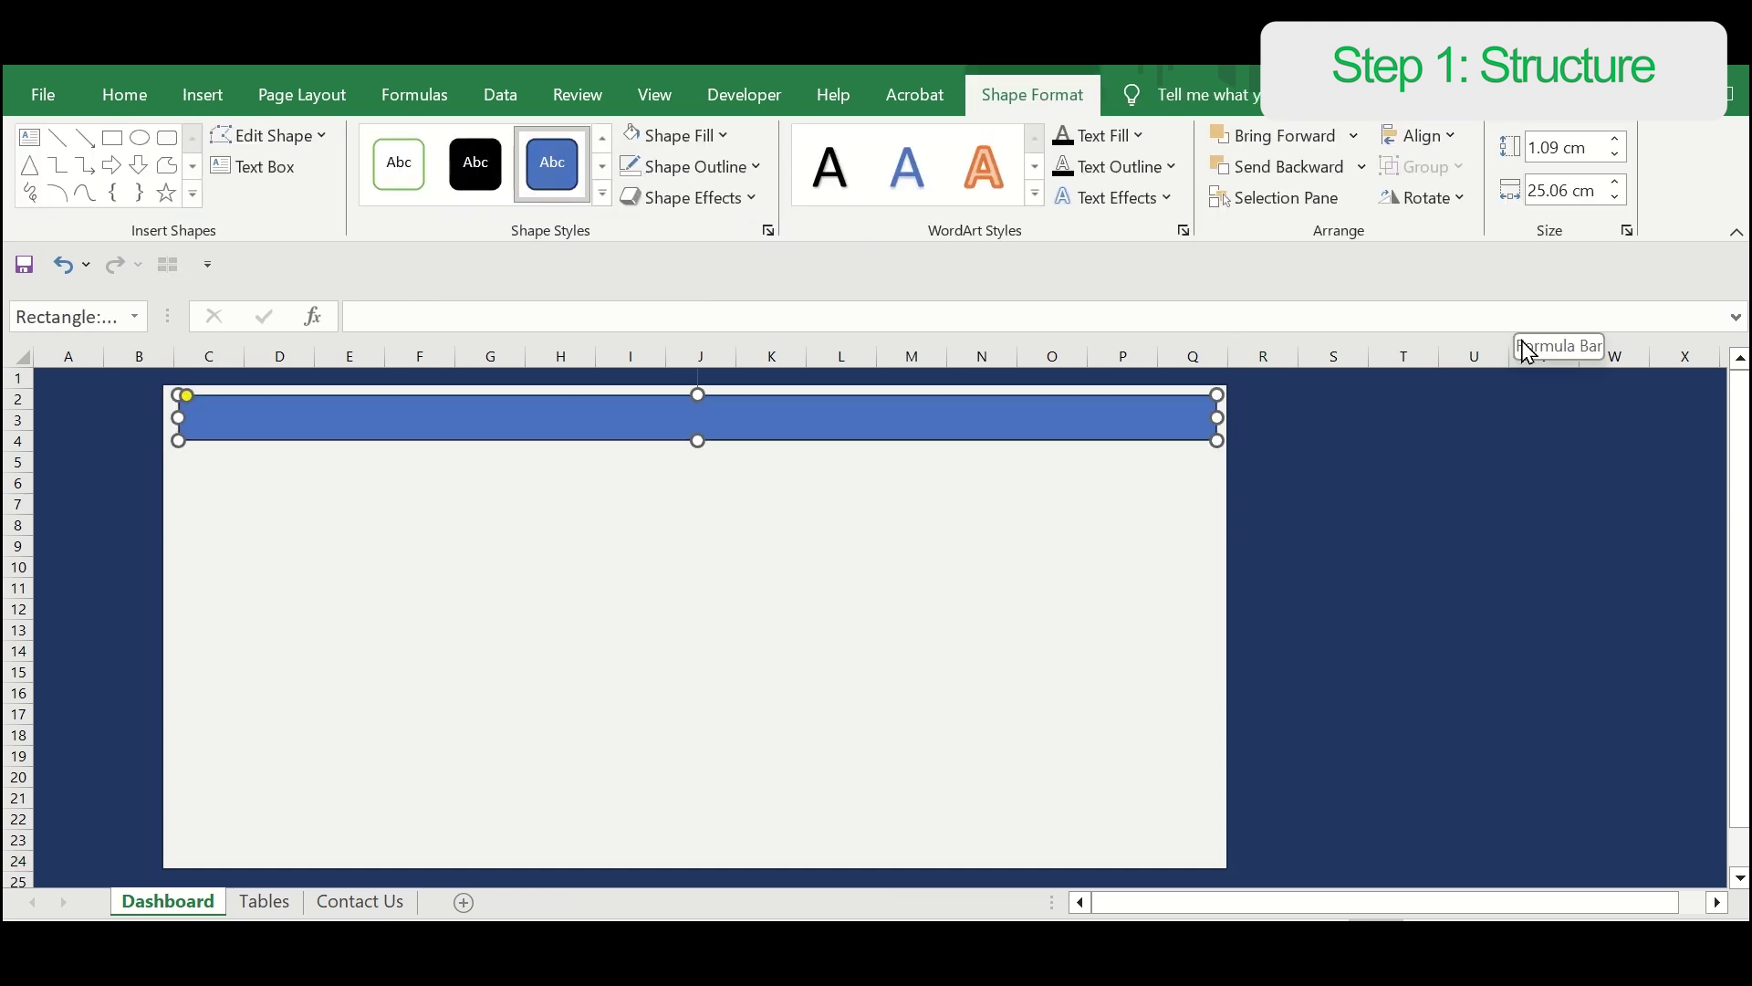
scroll(765, 598, "up", 10)
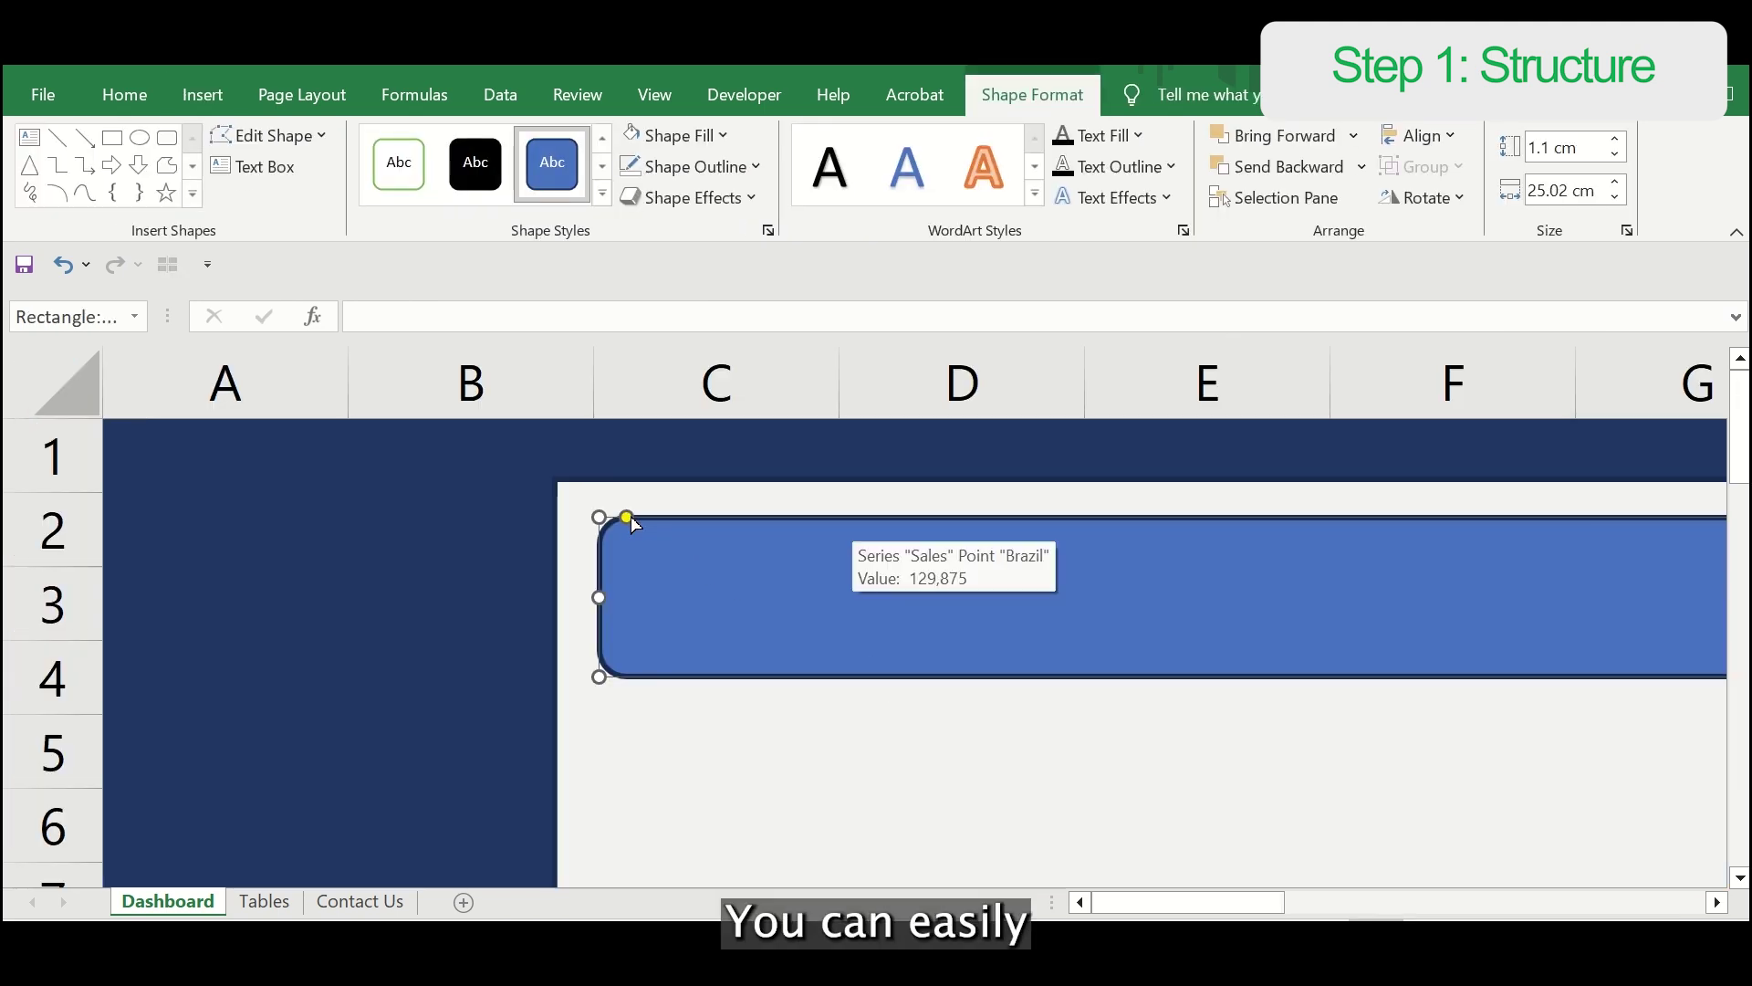
mouse_move(628, 517)
left_mouse_down()
mouse_move(697, 521)
mouse_move(621, 519)
left_mouse_up()
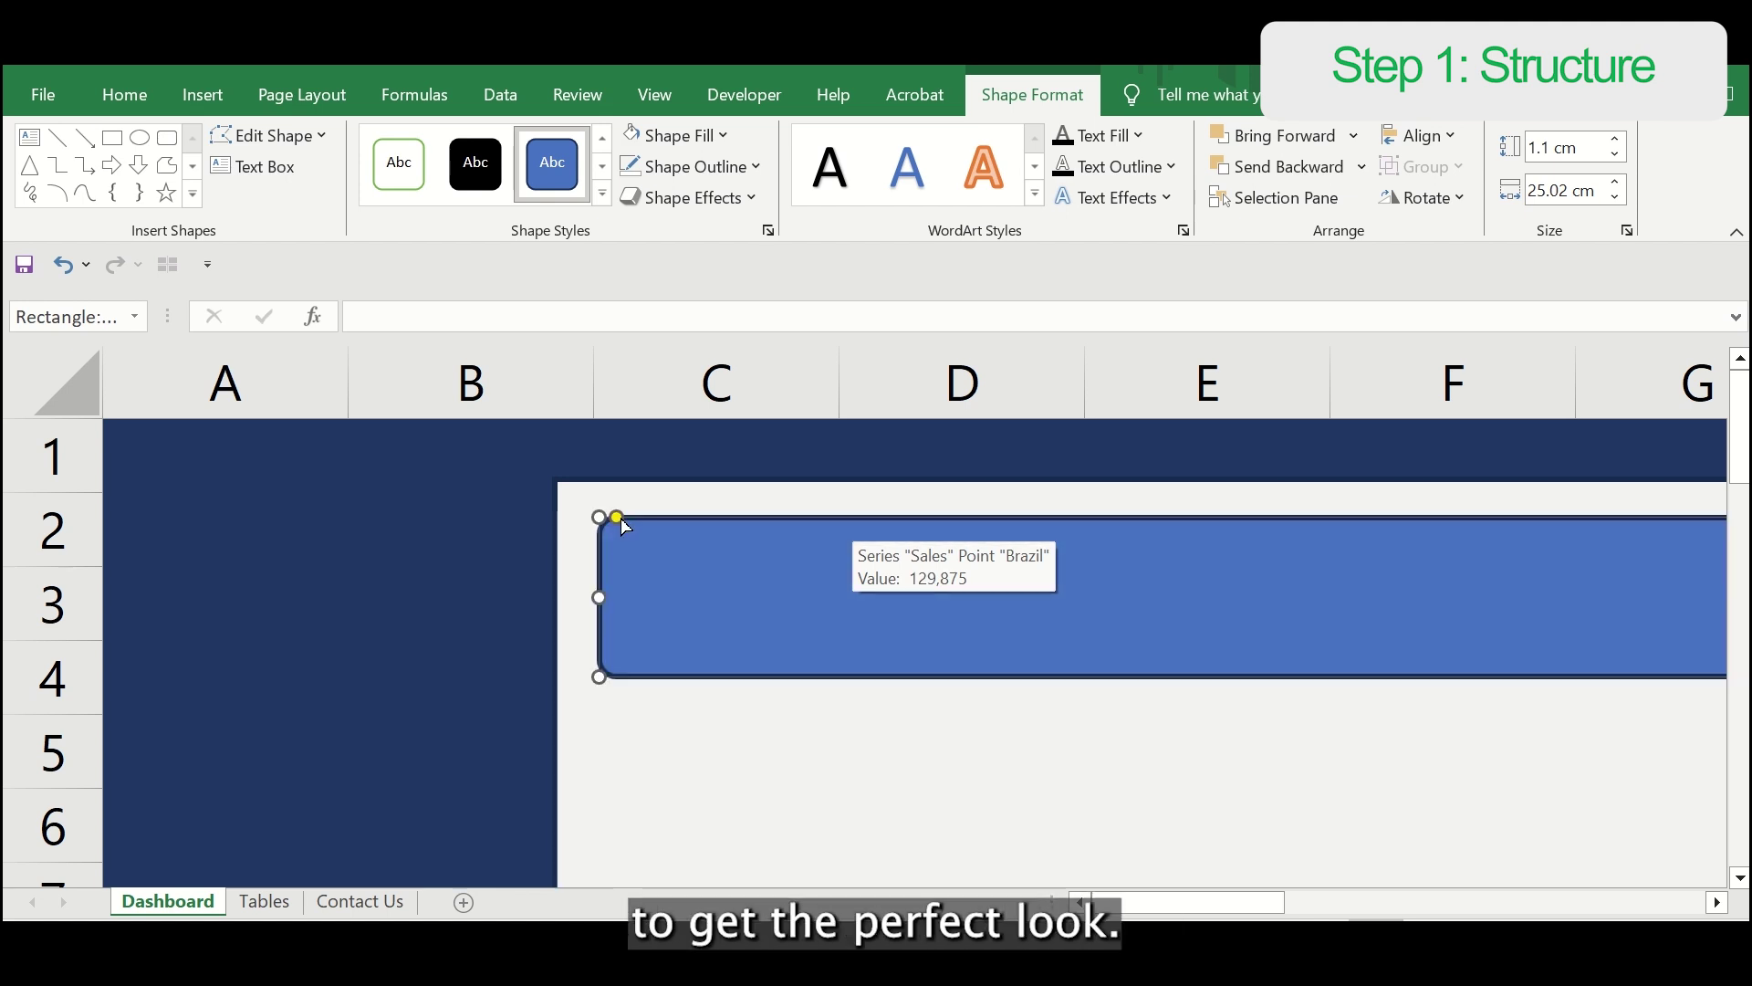
scroll(1278, 492, "down", 5)
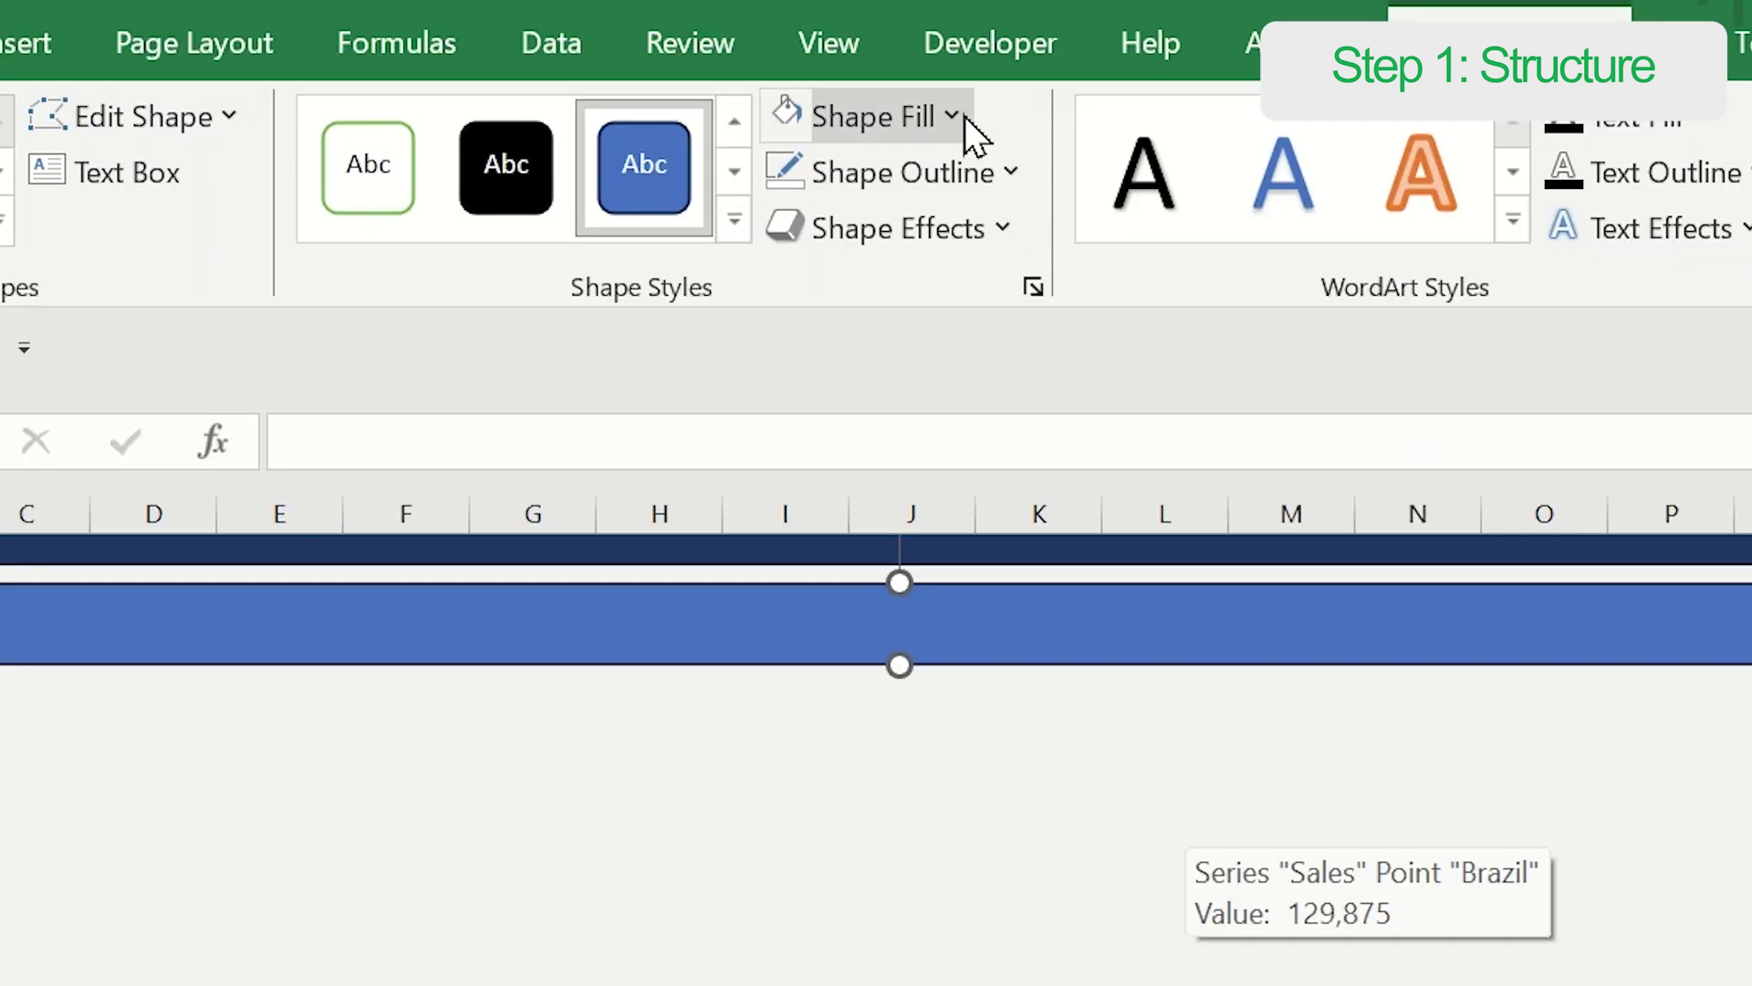
Step: Fill the bar white and set its outline to No Outline
left_click(725, 137)
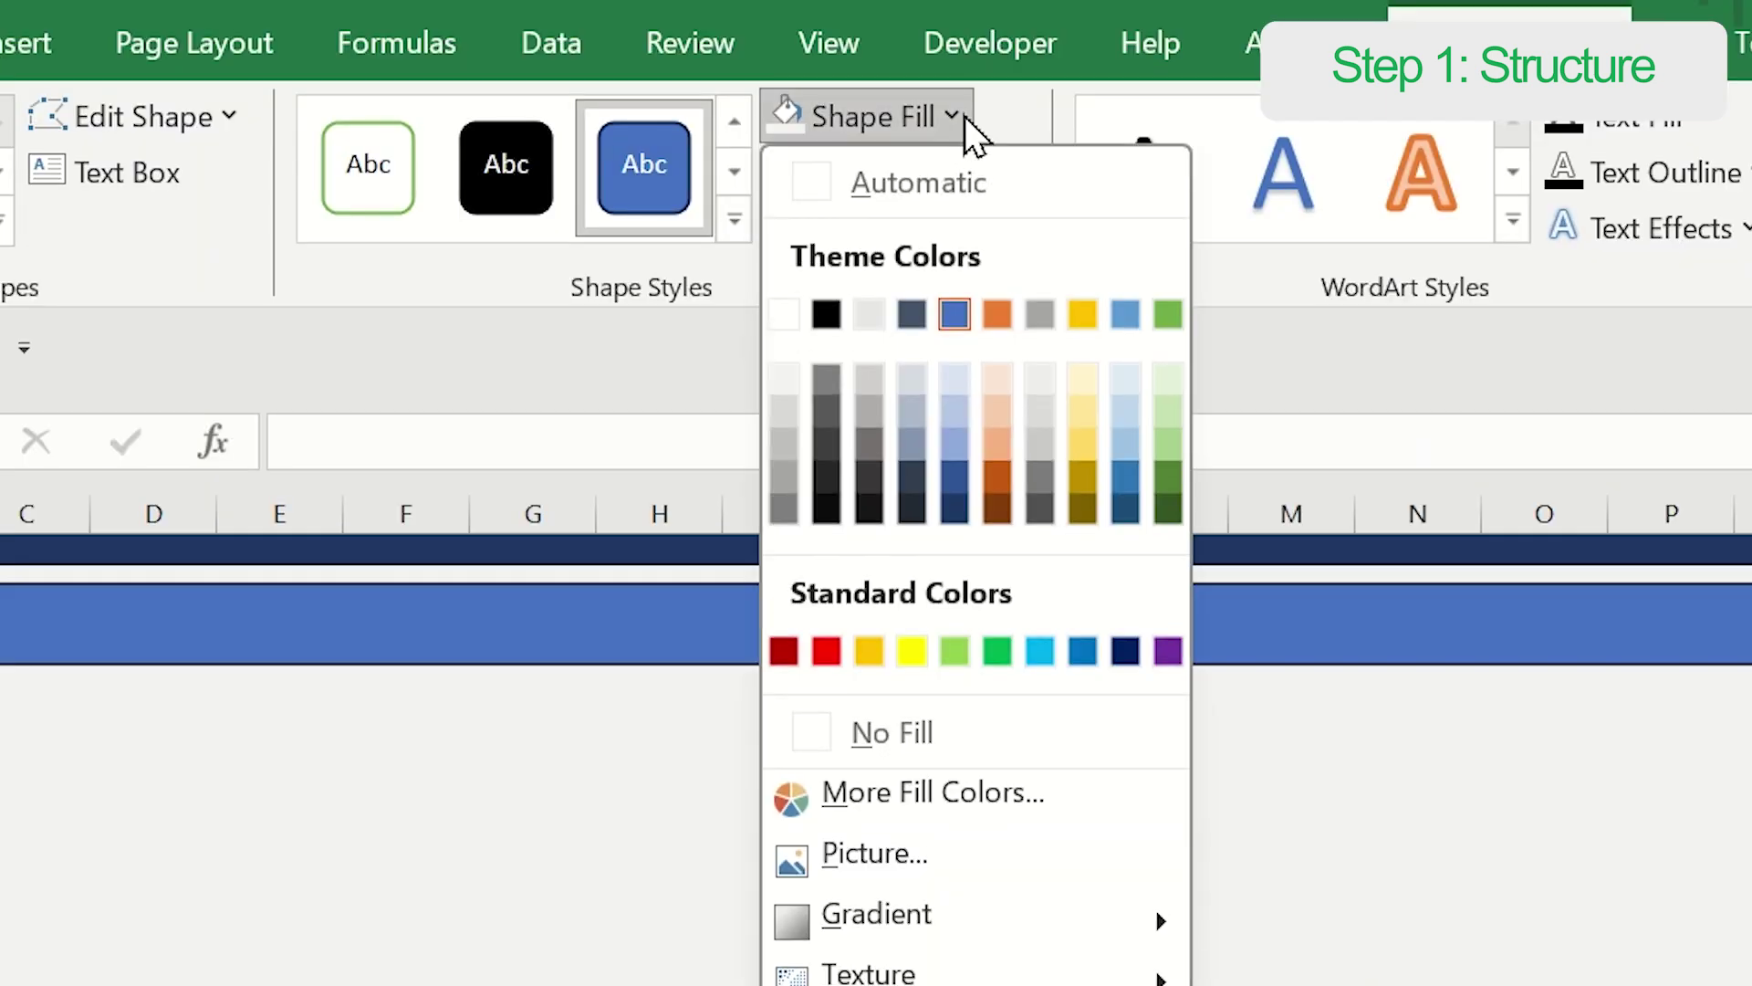
left_click(785, 313)
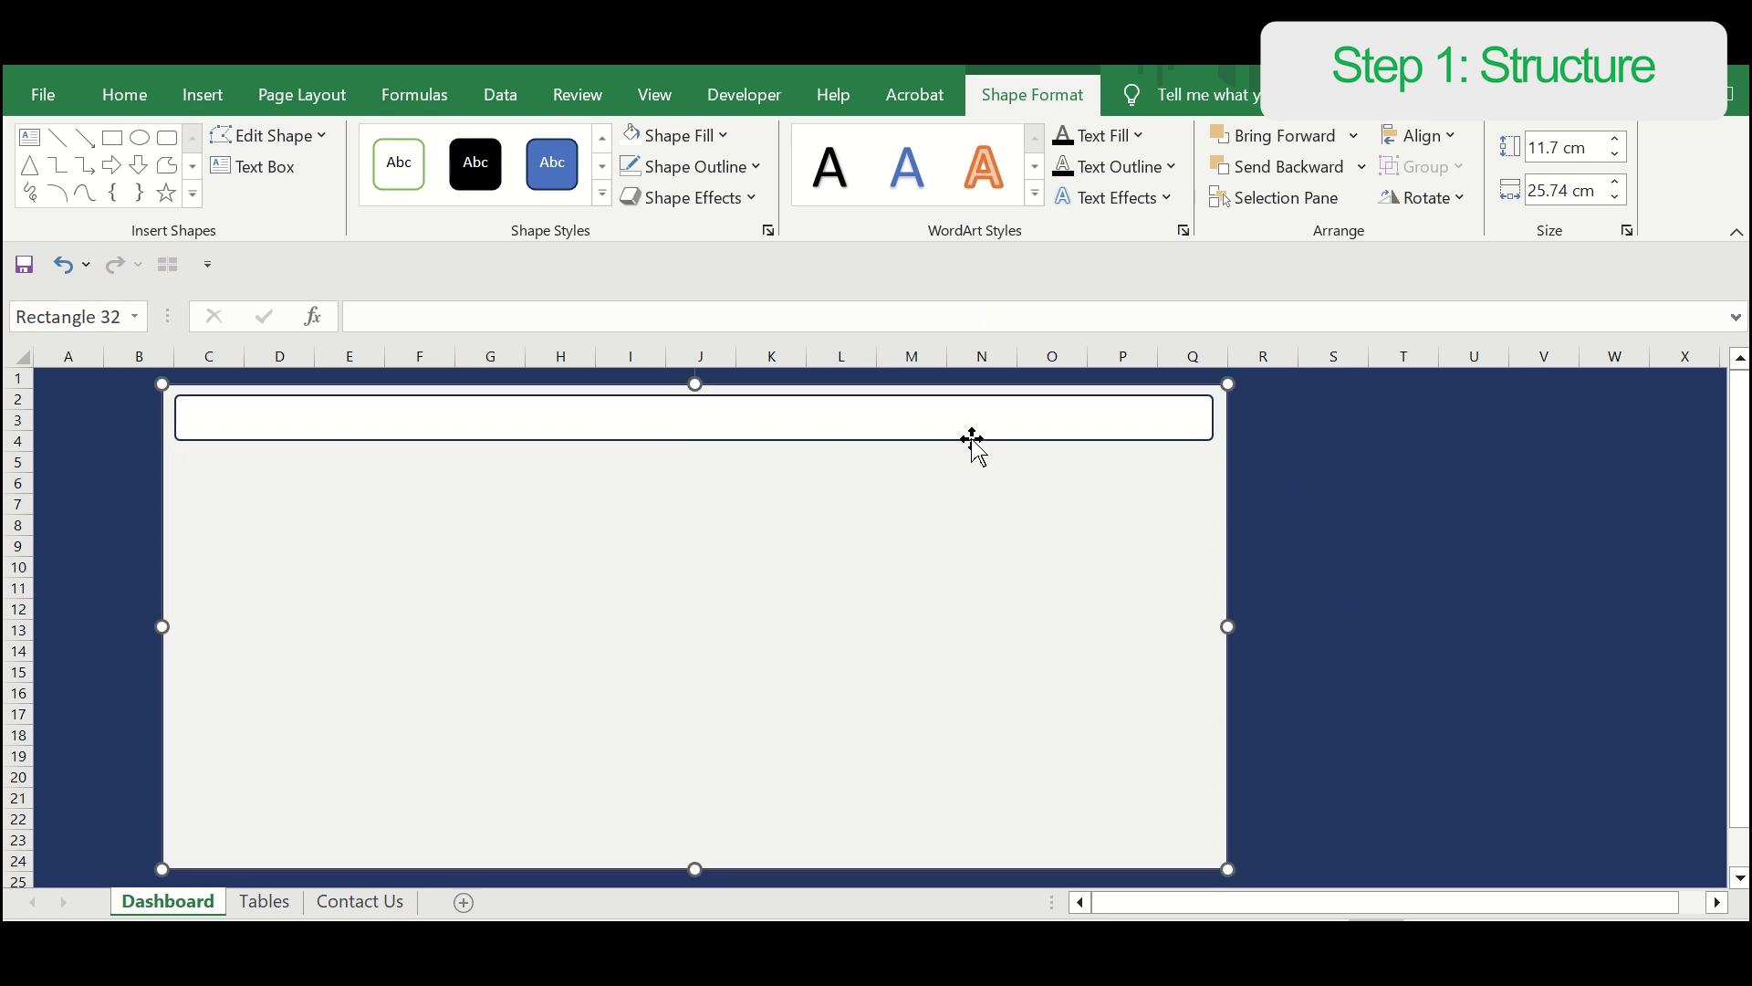
left_click(975, 440)
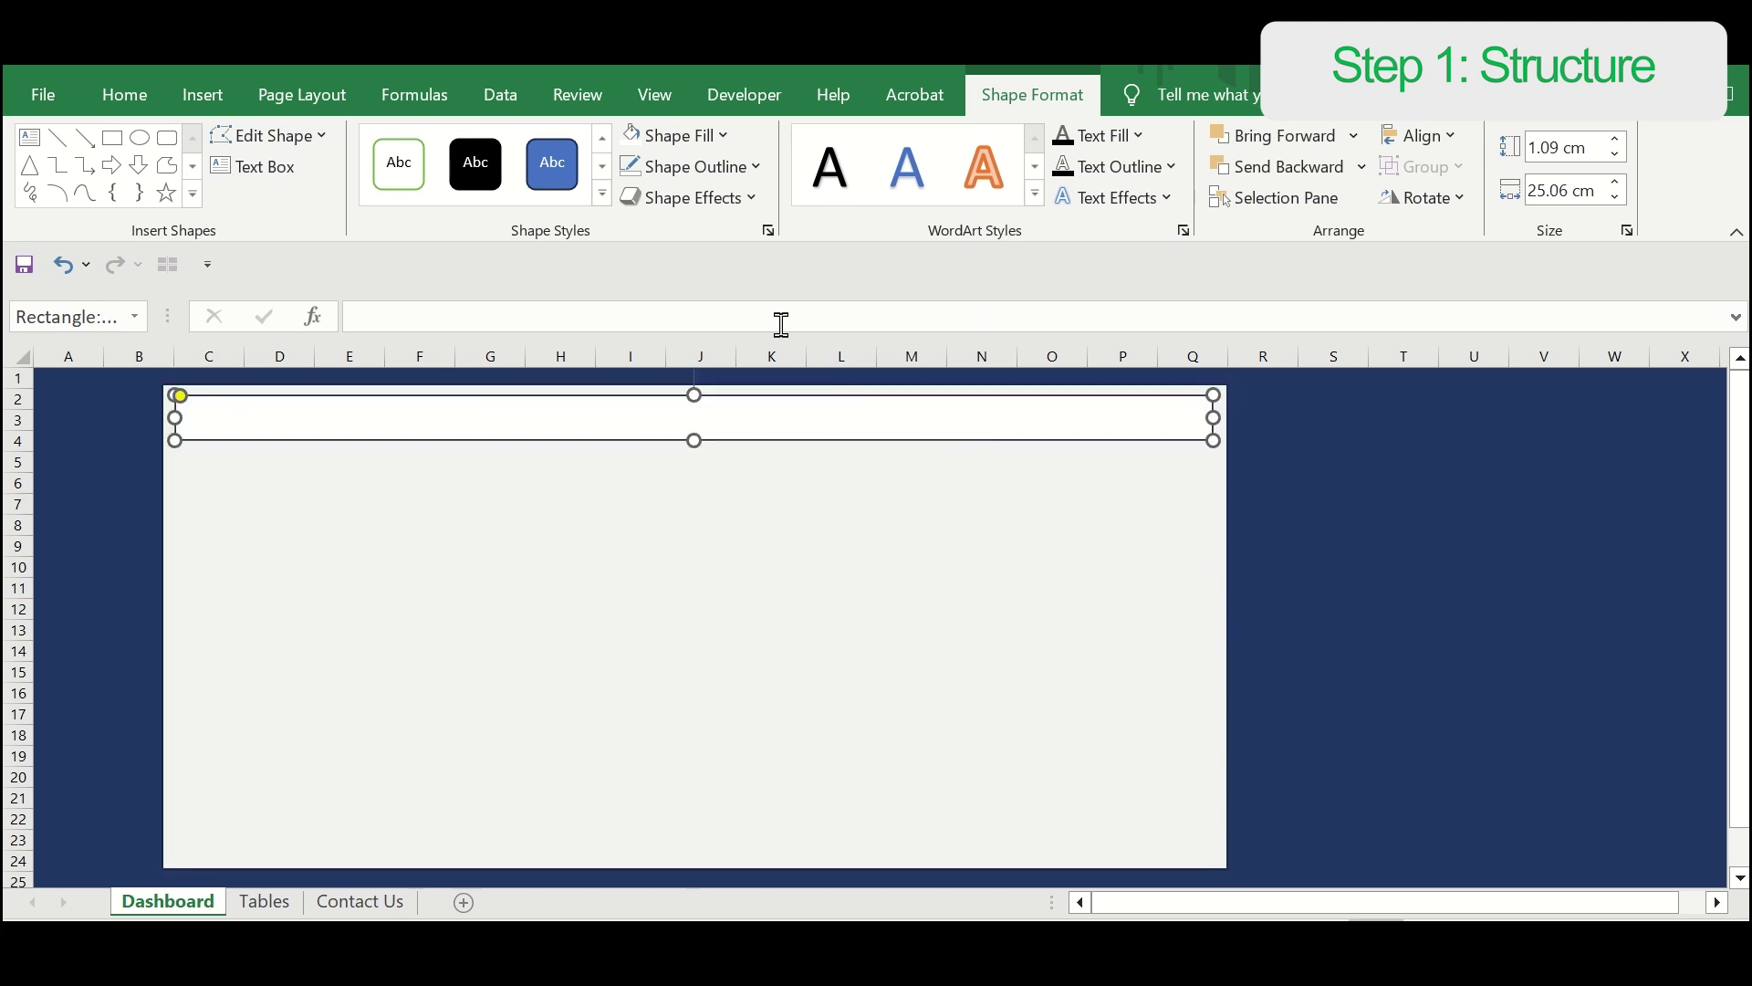
left_click(741, 174)
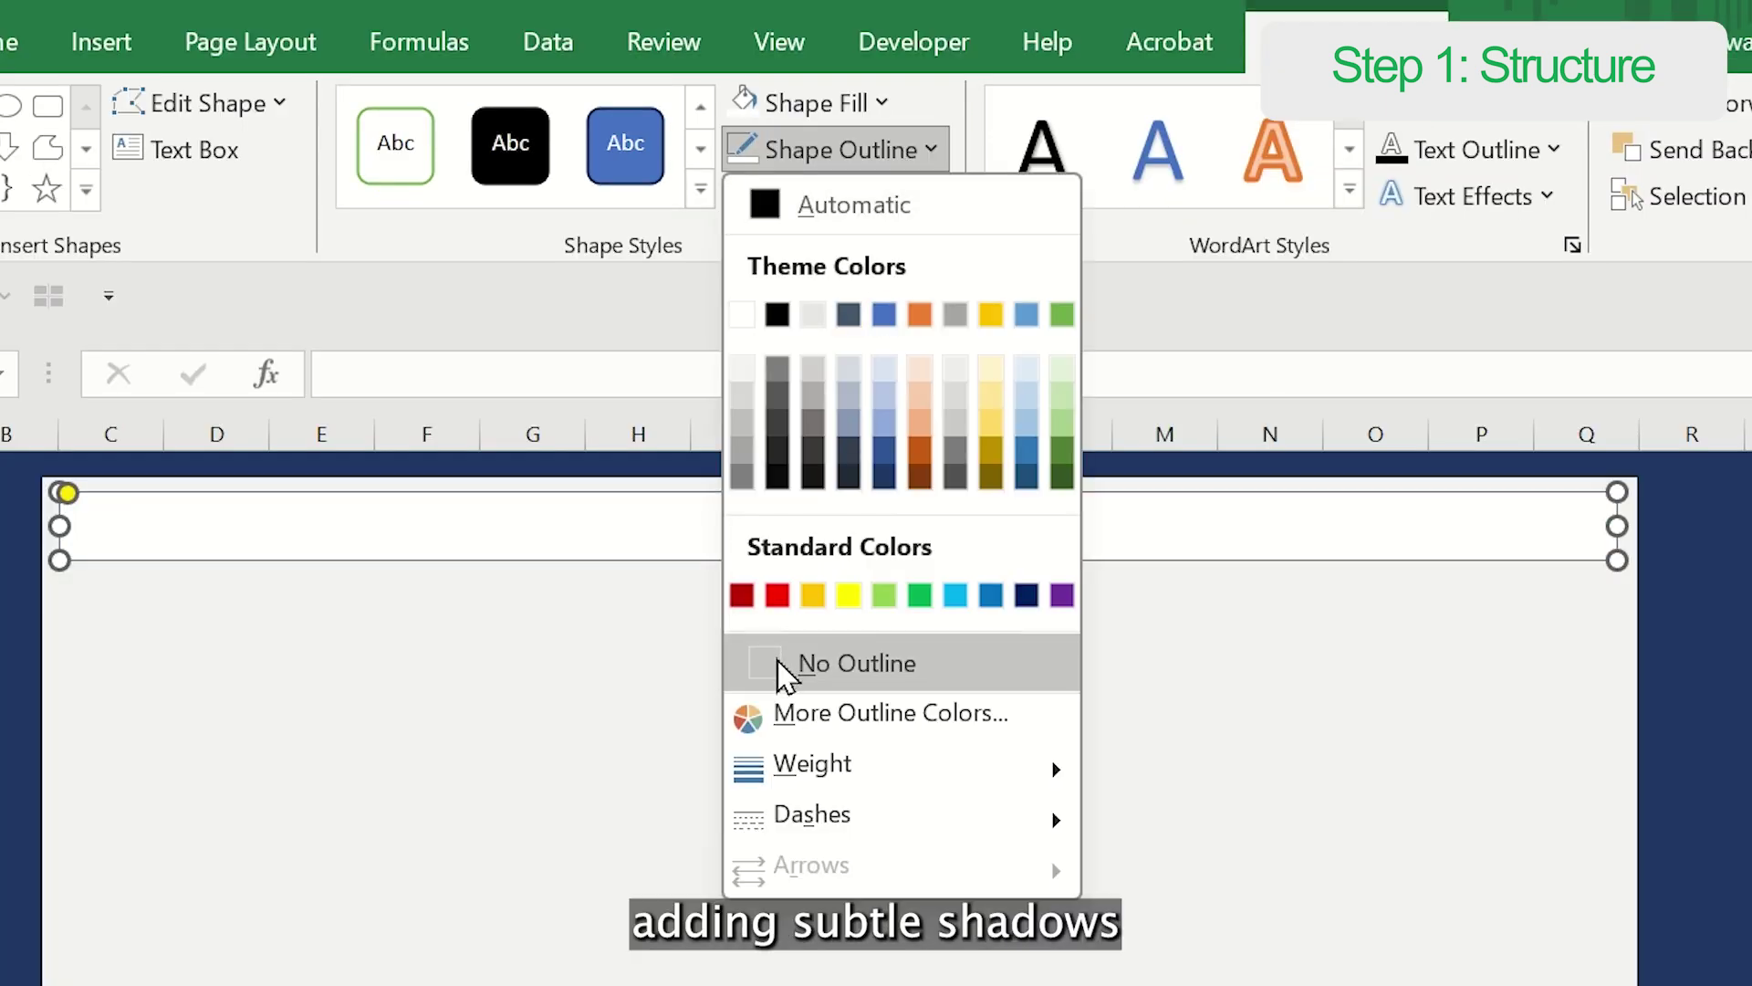
left_click(782, 667)
left_click(1063, 493)
left_click(1043, 436)
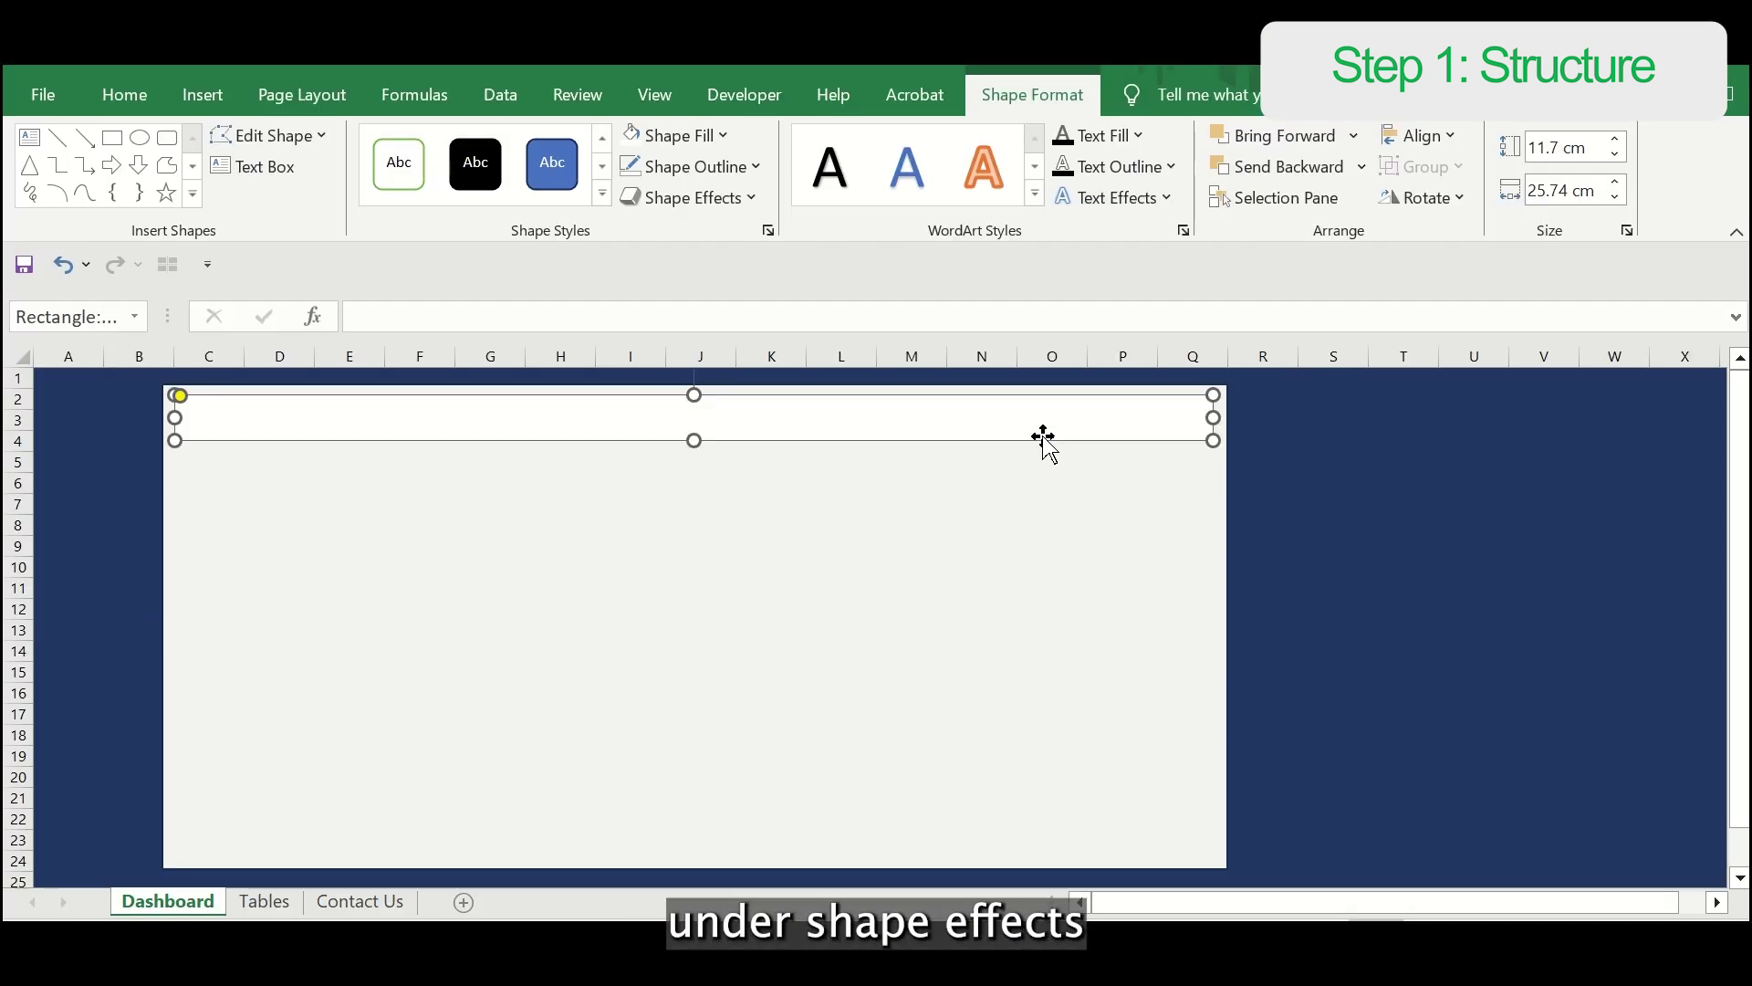
Step: Give the bar a subtle outer shadow
left_click(753, 201)
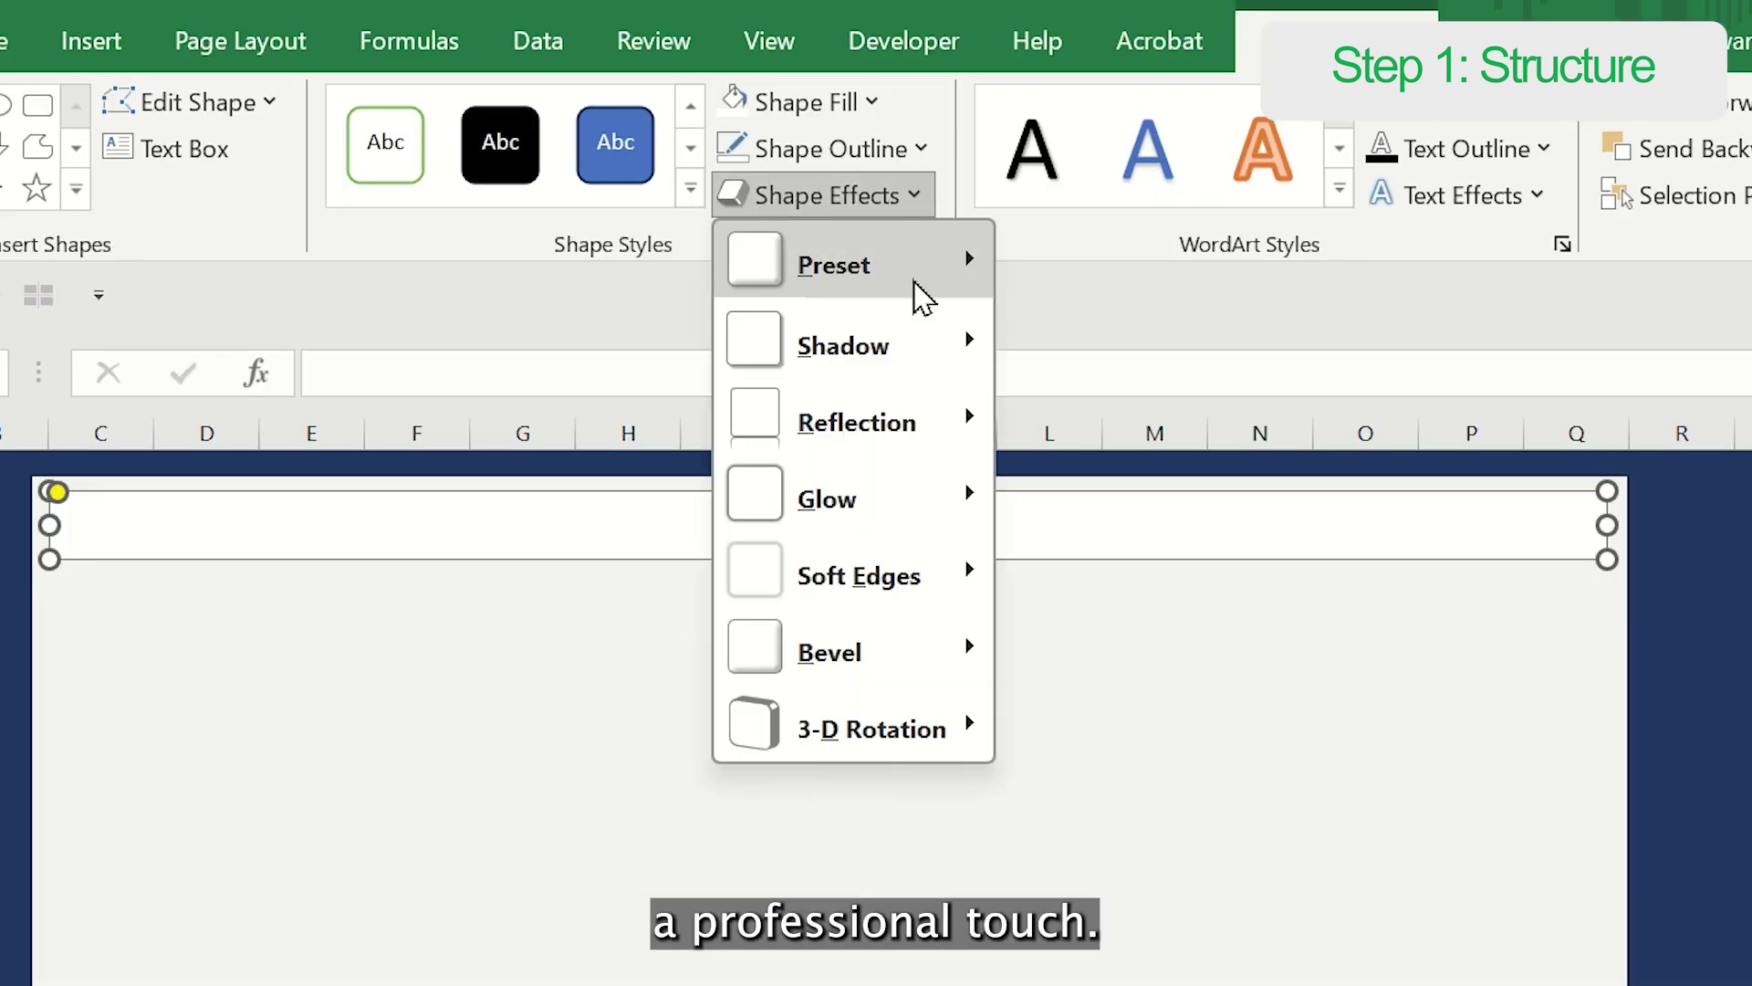
mouse_move(754, 300)
left_click(1045, 558)
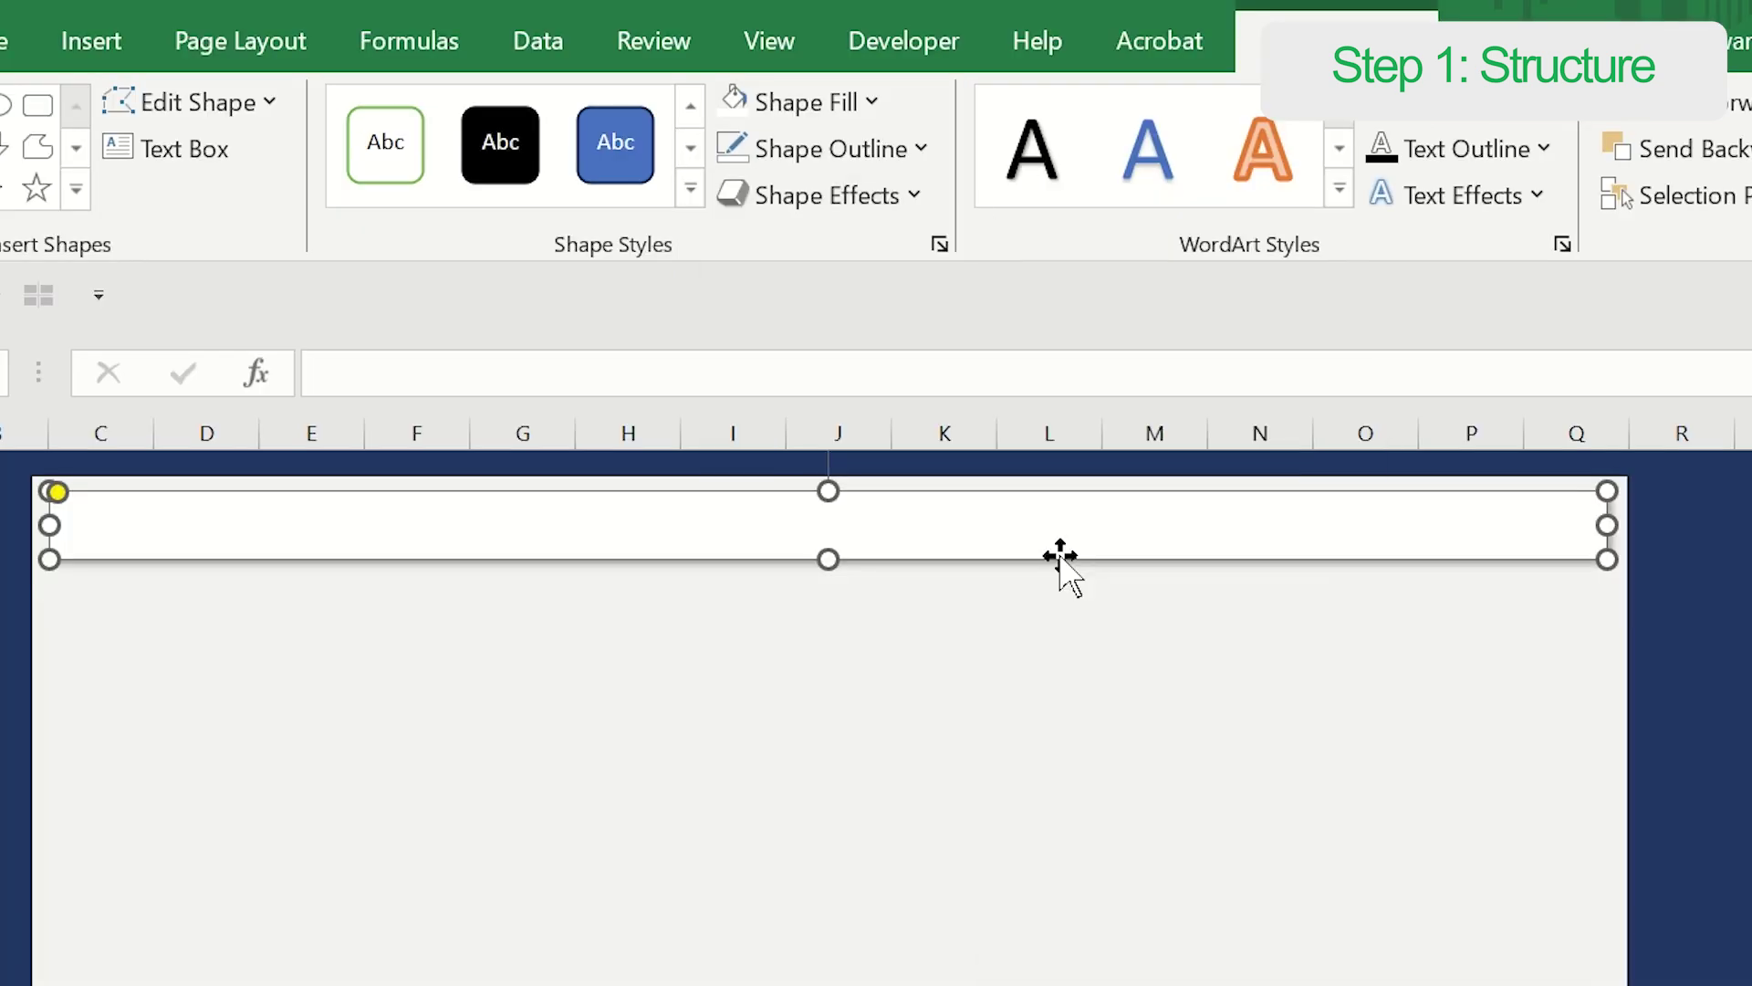
key("Escape")
left_click(517, 408)
Step: Copy the white bar below itself and shorten the copy to end around column F
left_click_drag(531, 490, 525, 483)
left_click_drag(475, 424, 474, 475)
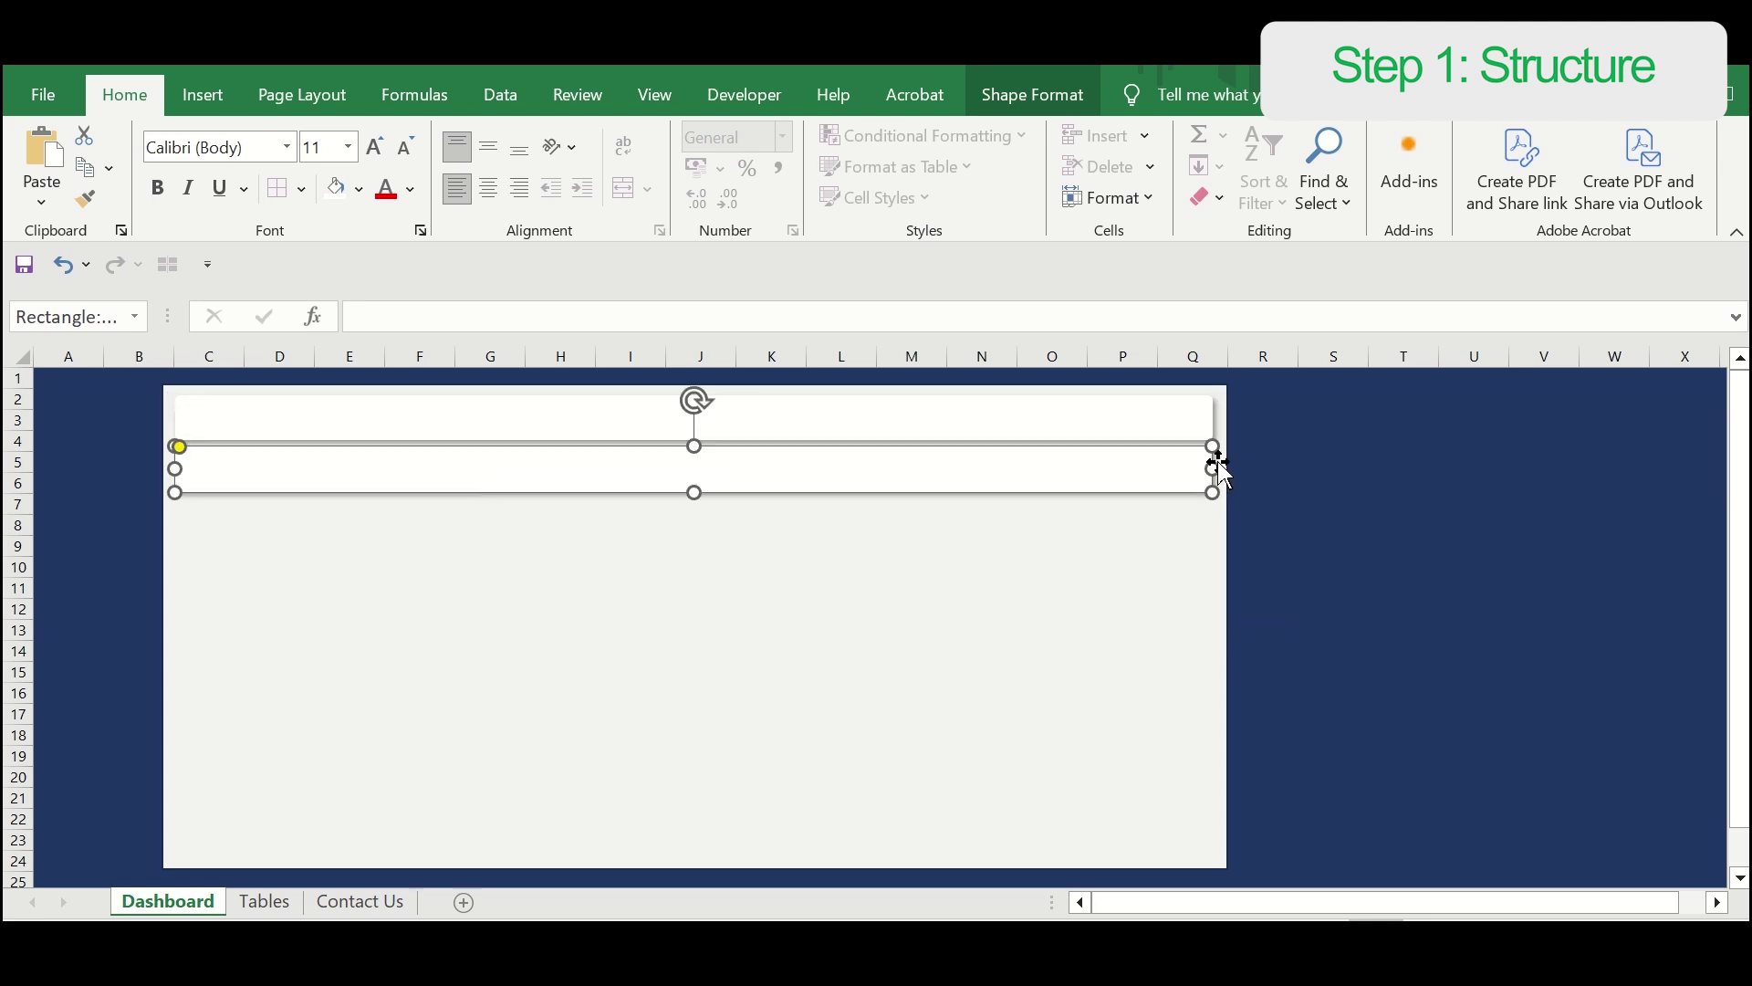
left_click_drag(1213, 469, 449, 451)
left_click_drag(330, 465, 429, 467)
key("Escape")
left_click(412, 494)
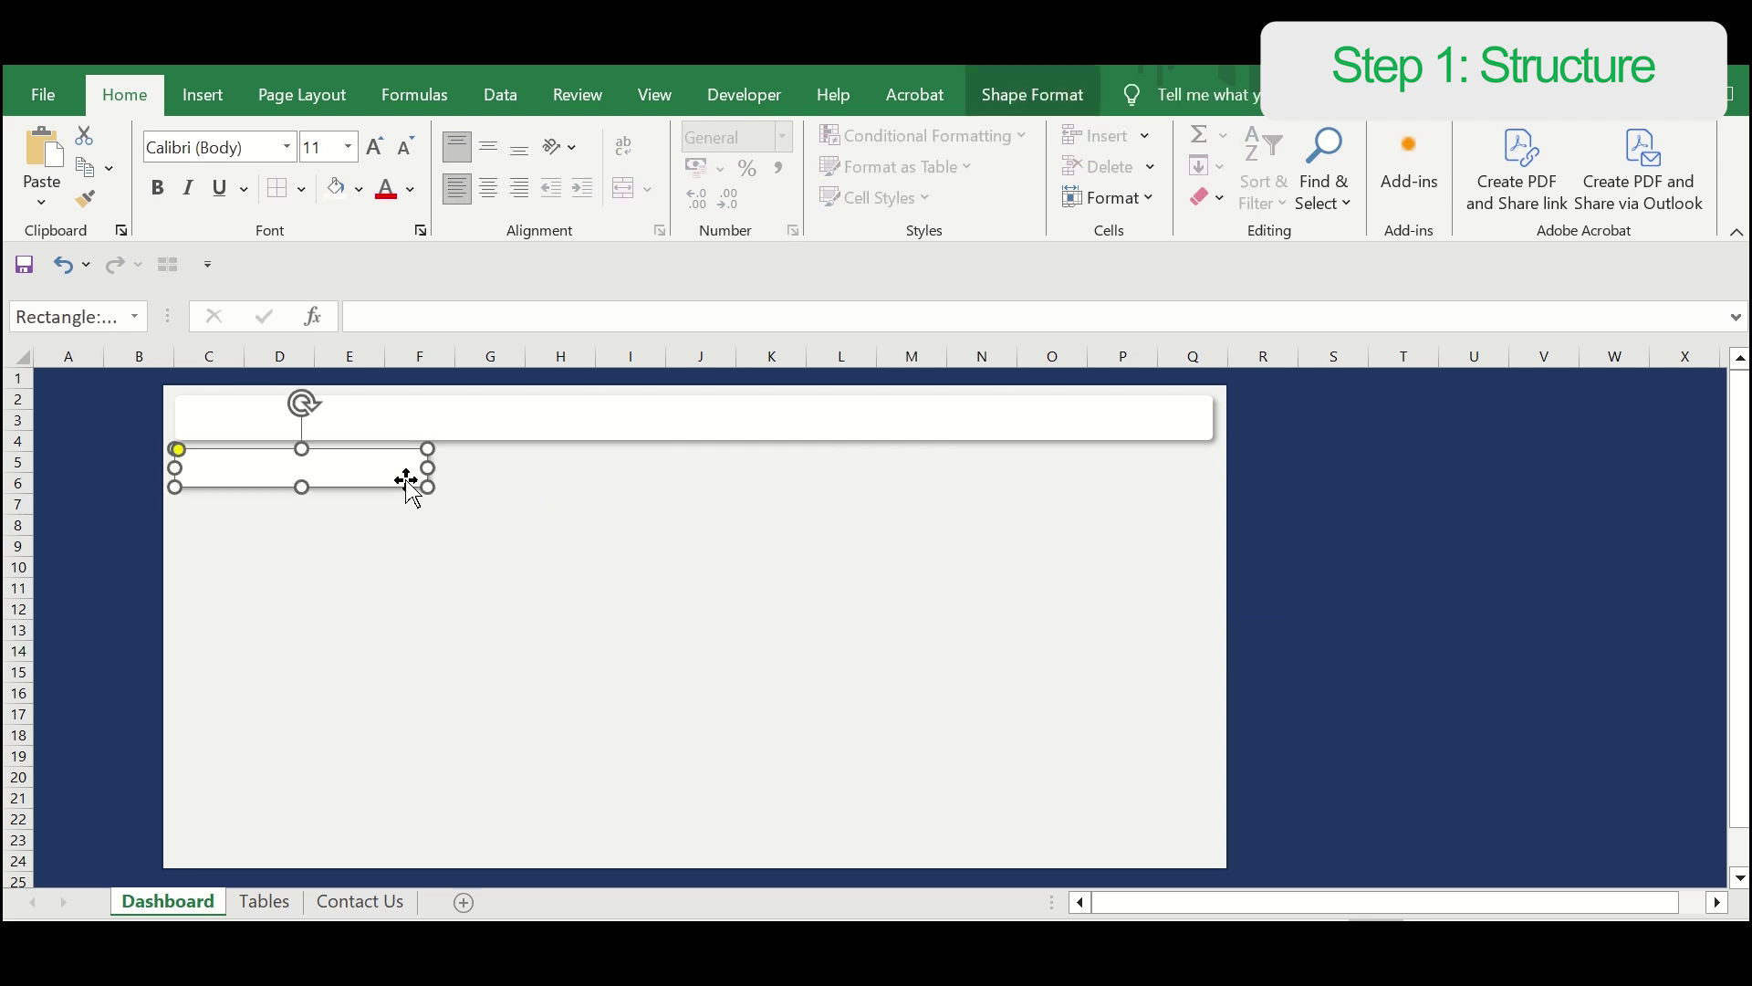
Step: Position the first small card and duplicate it to the right as a second card
key("ctrl+Right")
key("ctrl+Right")
key("ctrl+Right")
key("ctrl+Right")
key("ctrl+Right")
key("ctrl+Down")
key("ctrl+Down")
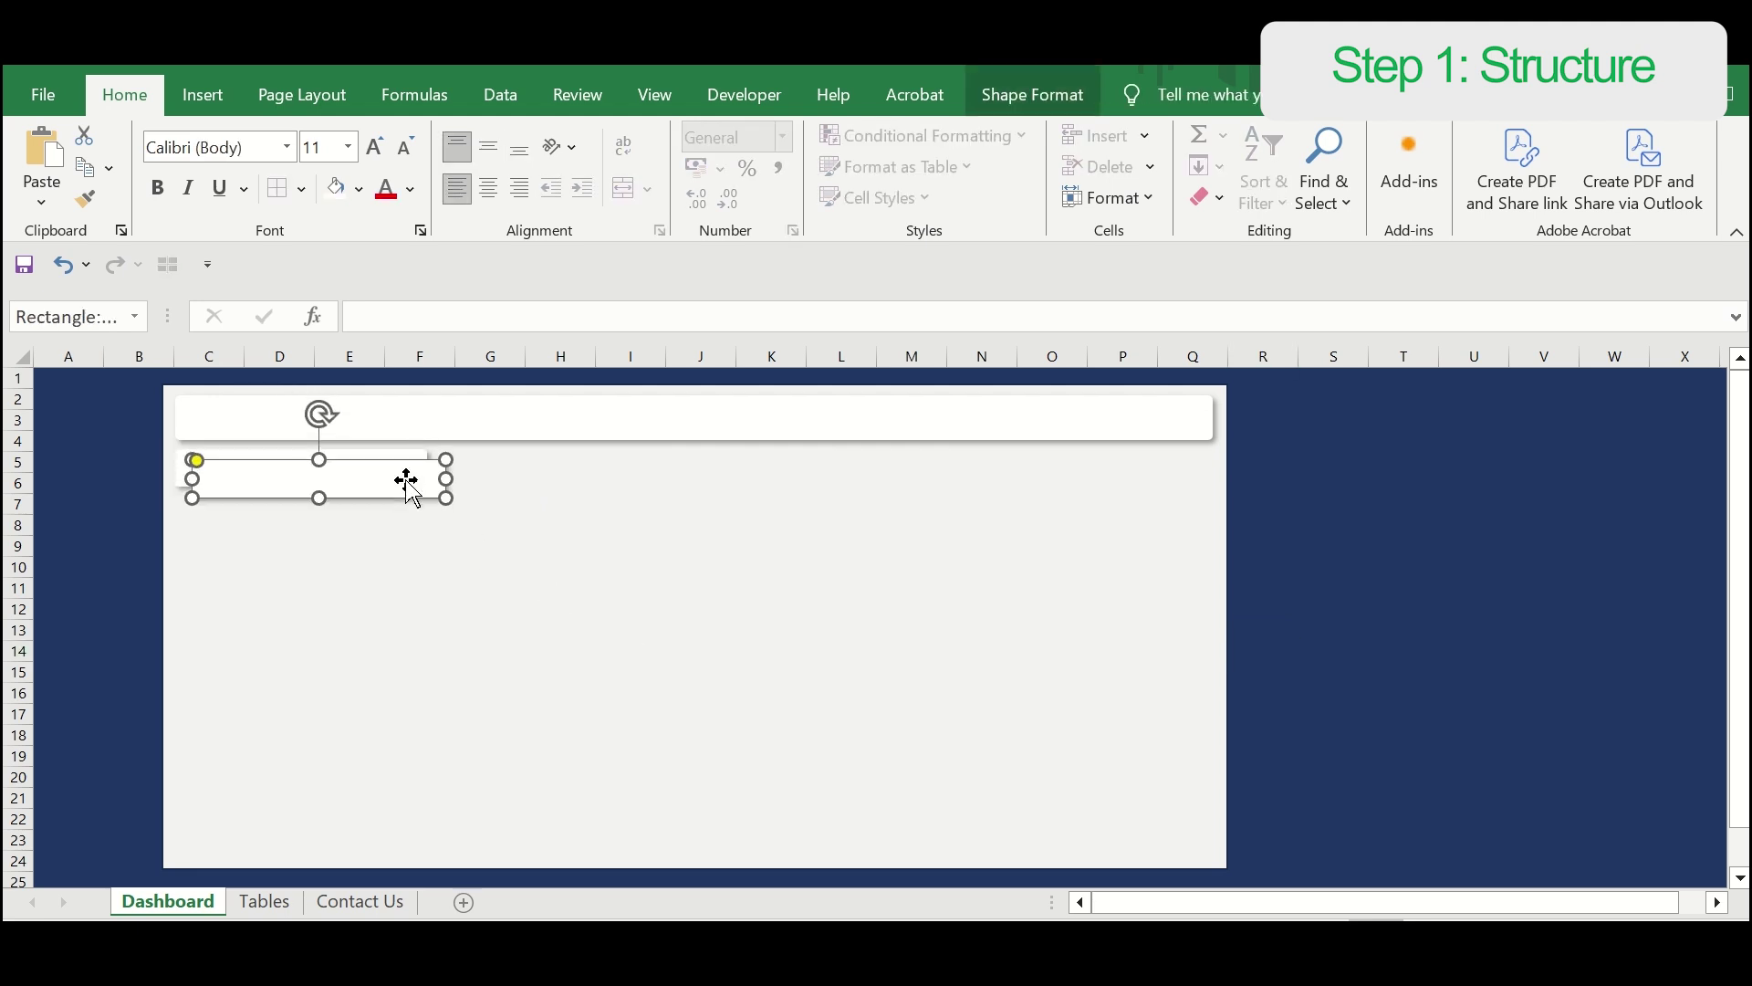
key("ctrl+Up")
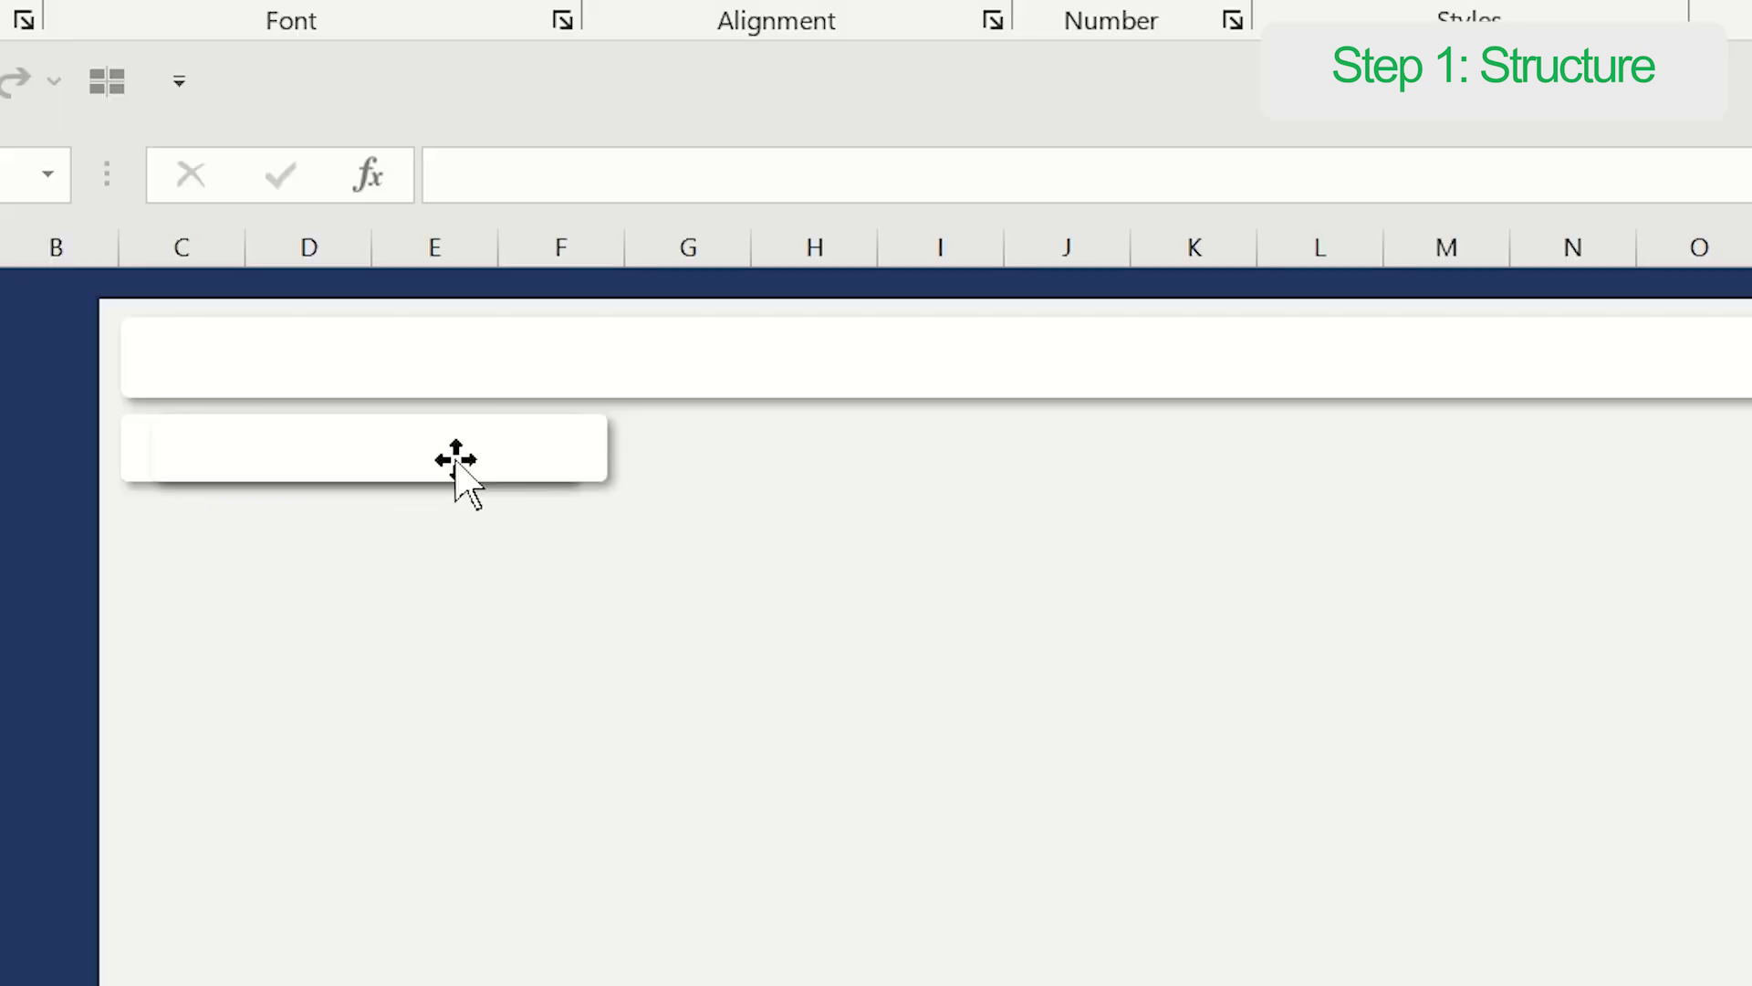
key("ctrl+d")
key("Right")
key("Right")
key("Right")
key("Right")
key("Right")
key("Right")
key("Right")
key("Right")
key("Right")
key("Right")
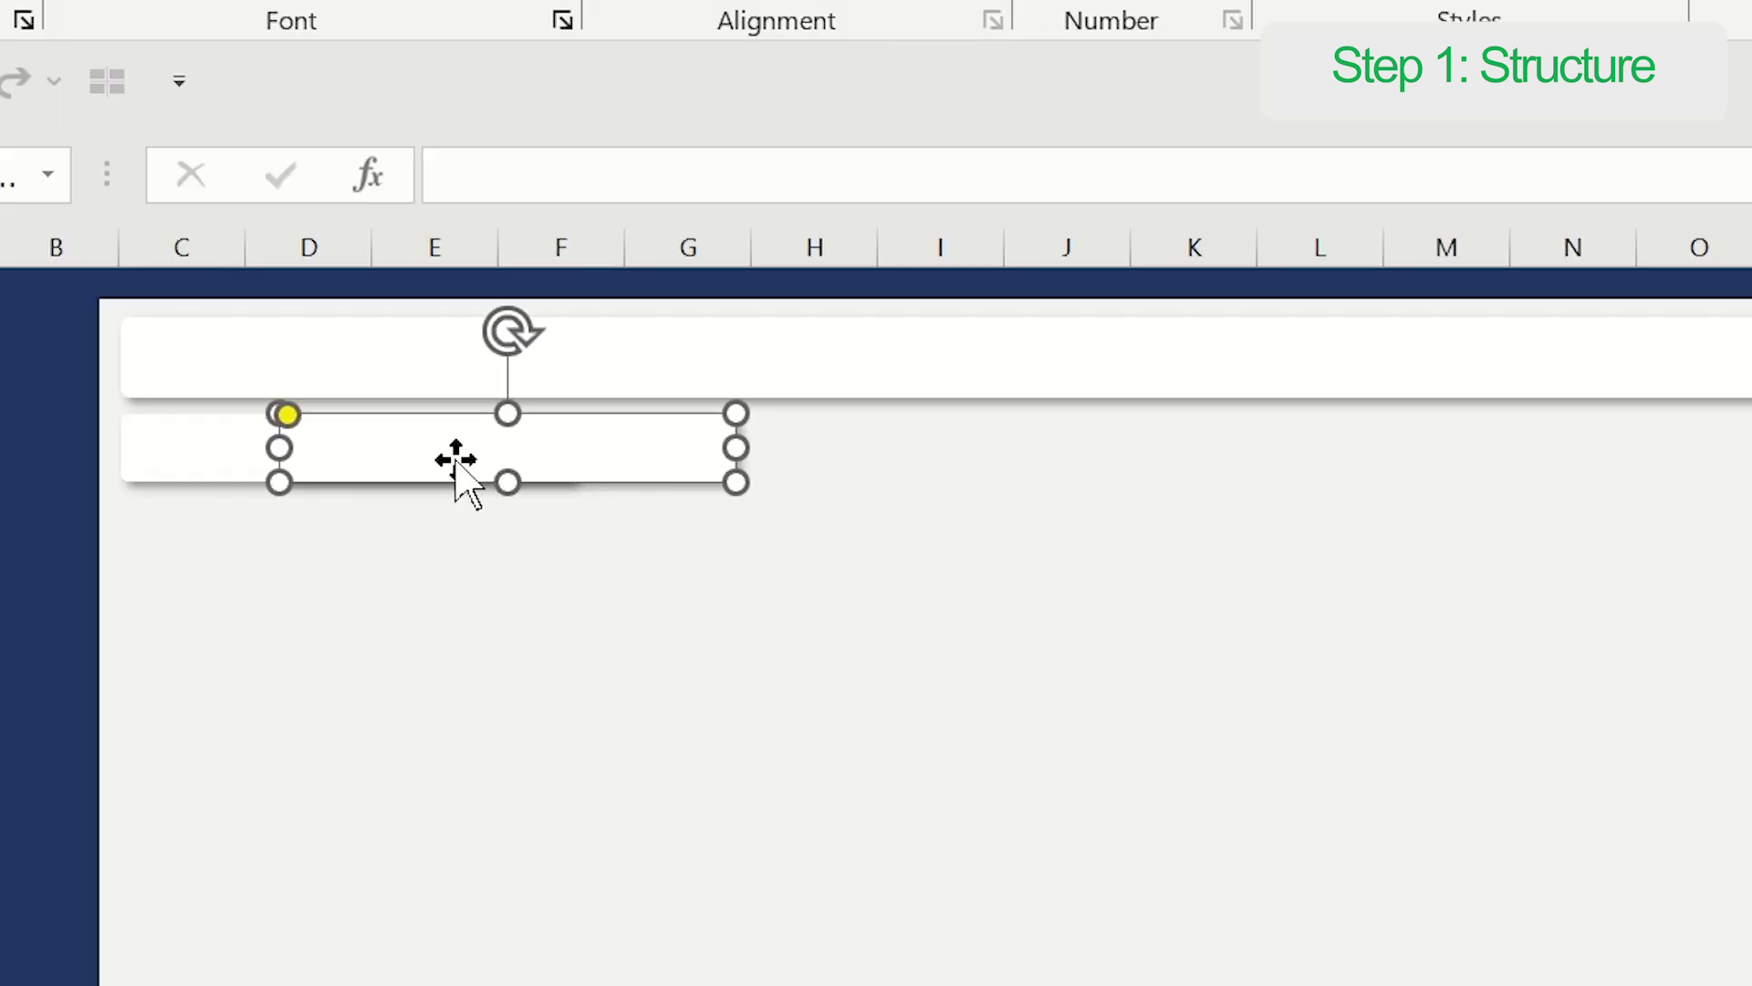
key("Right")
key("Right")
key("Right")
key("Right")
key("Right")
key("Right")
key("Right")
key("Right")
key("Right")
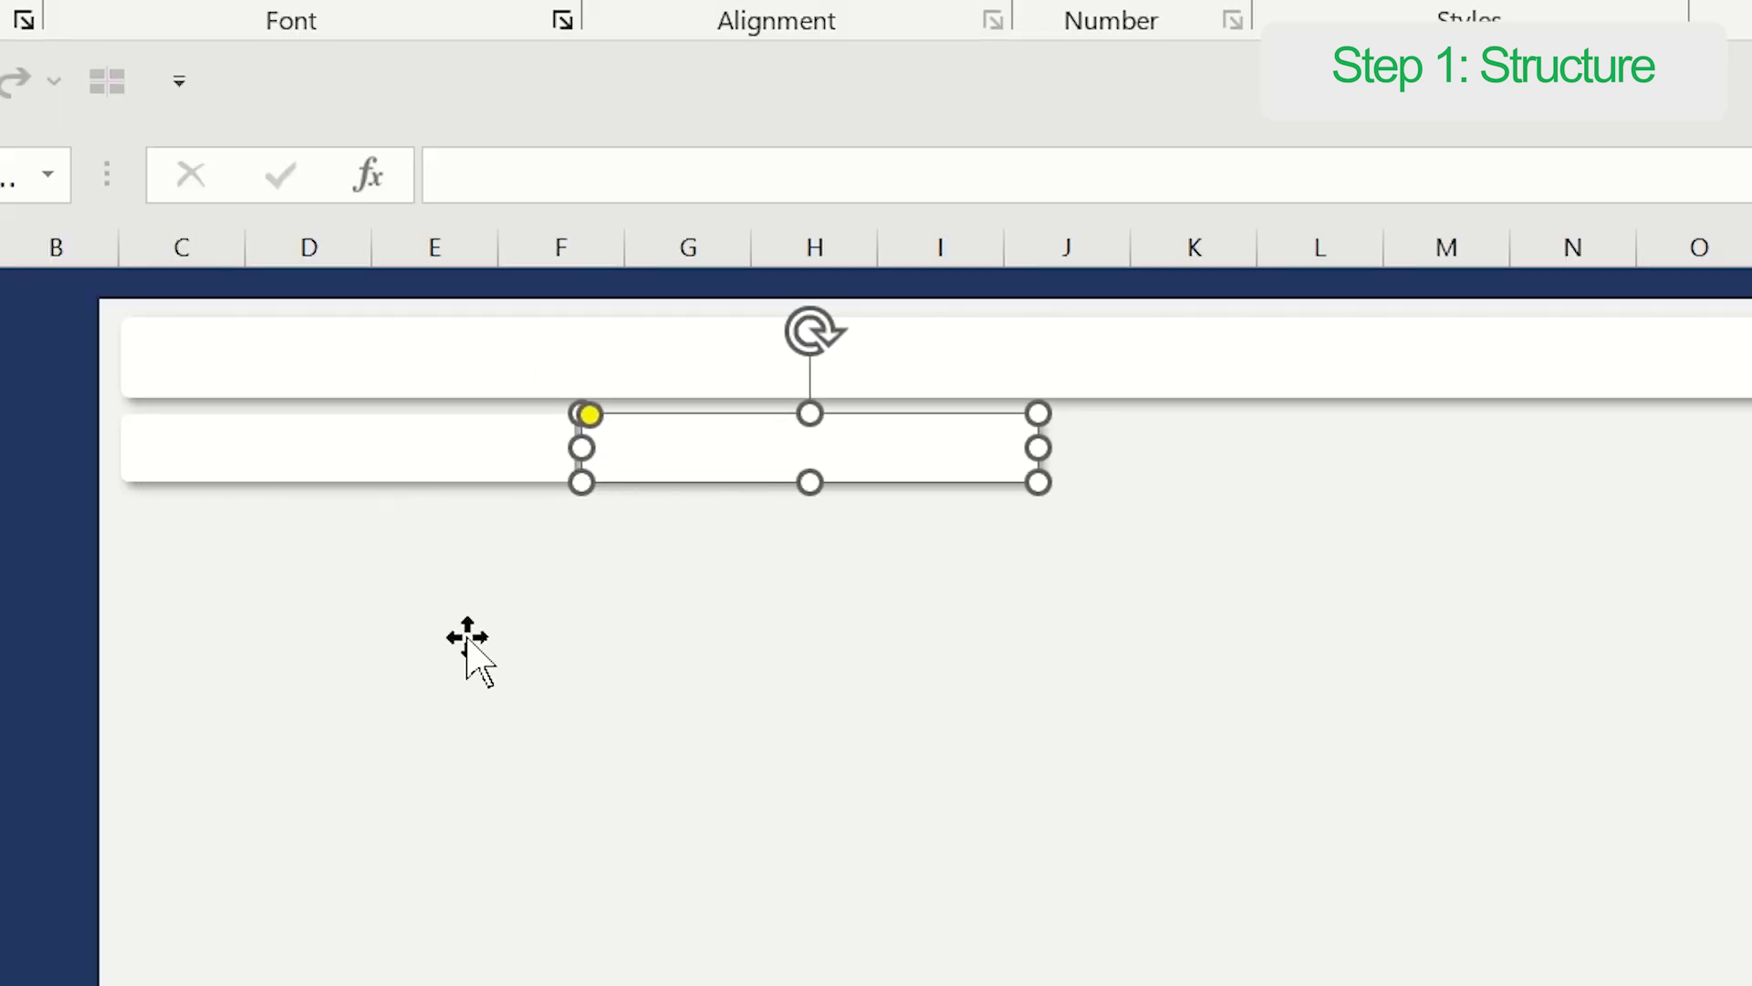
left_click(598, 717)
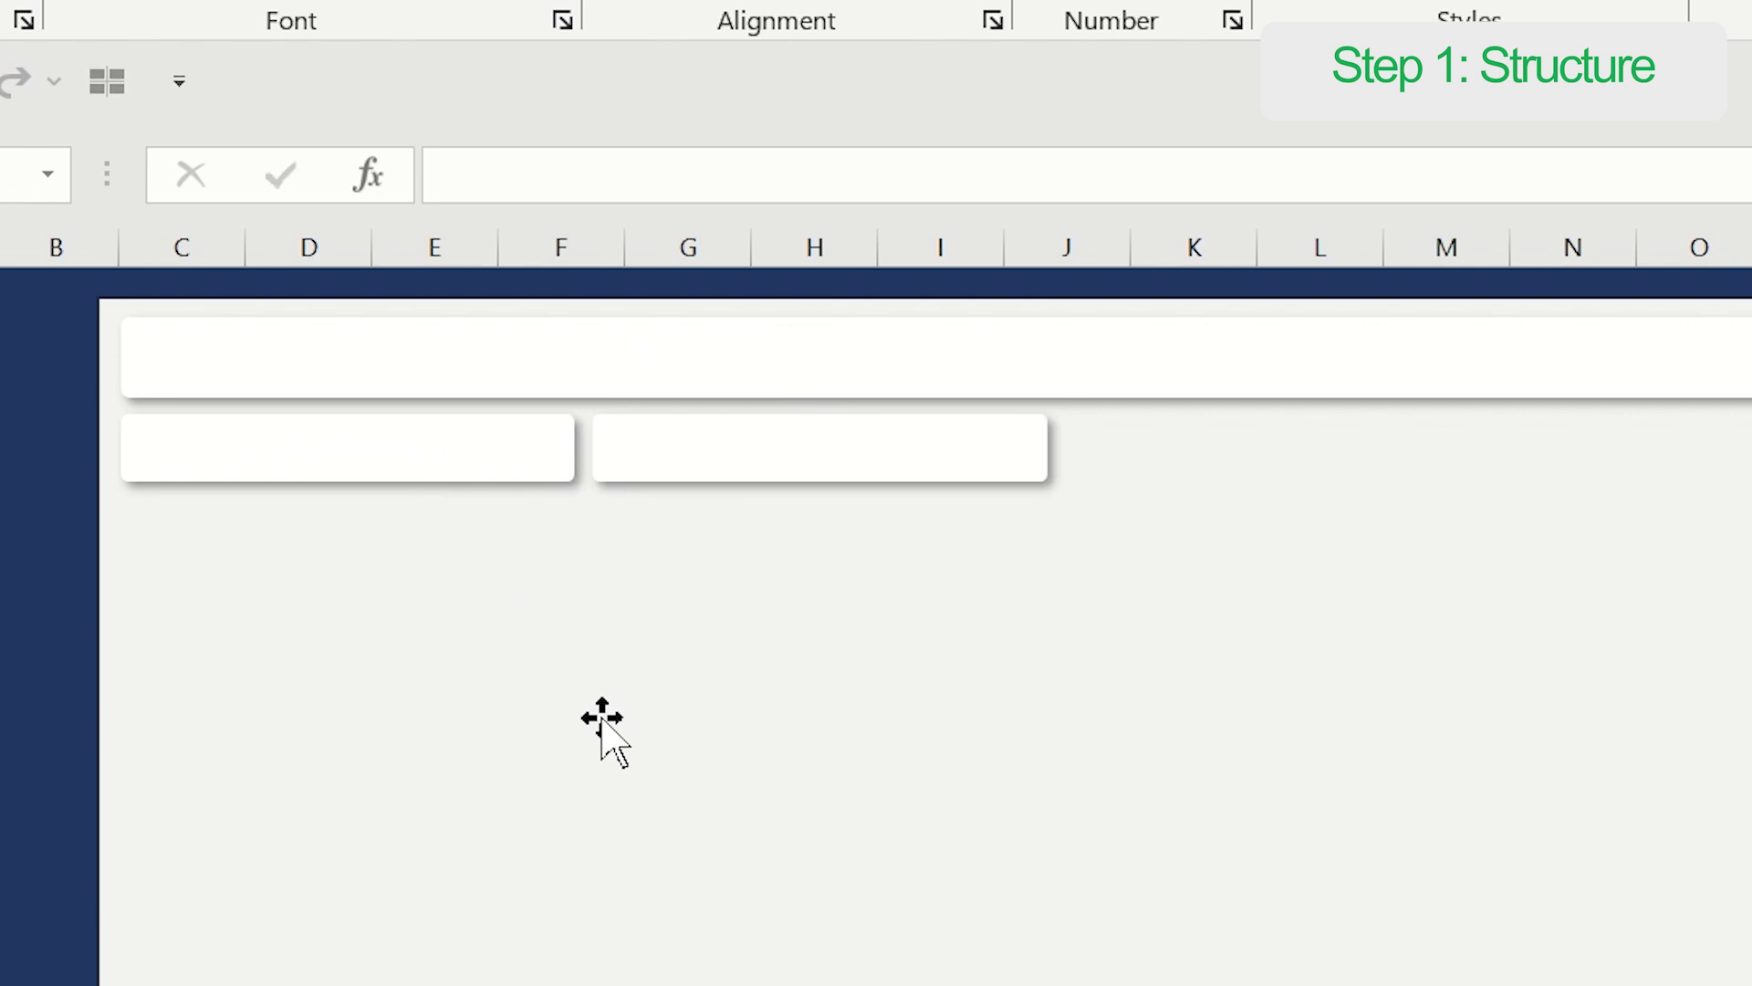
left_click(802, 470)
Step: Add a third card copy and slide it into columns J–M
left_click_drag(553, 481, 571, 498)
key("Up")
key("Up")
key("Up")
key("Up")
key("Escape")
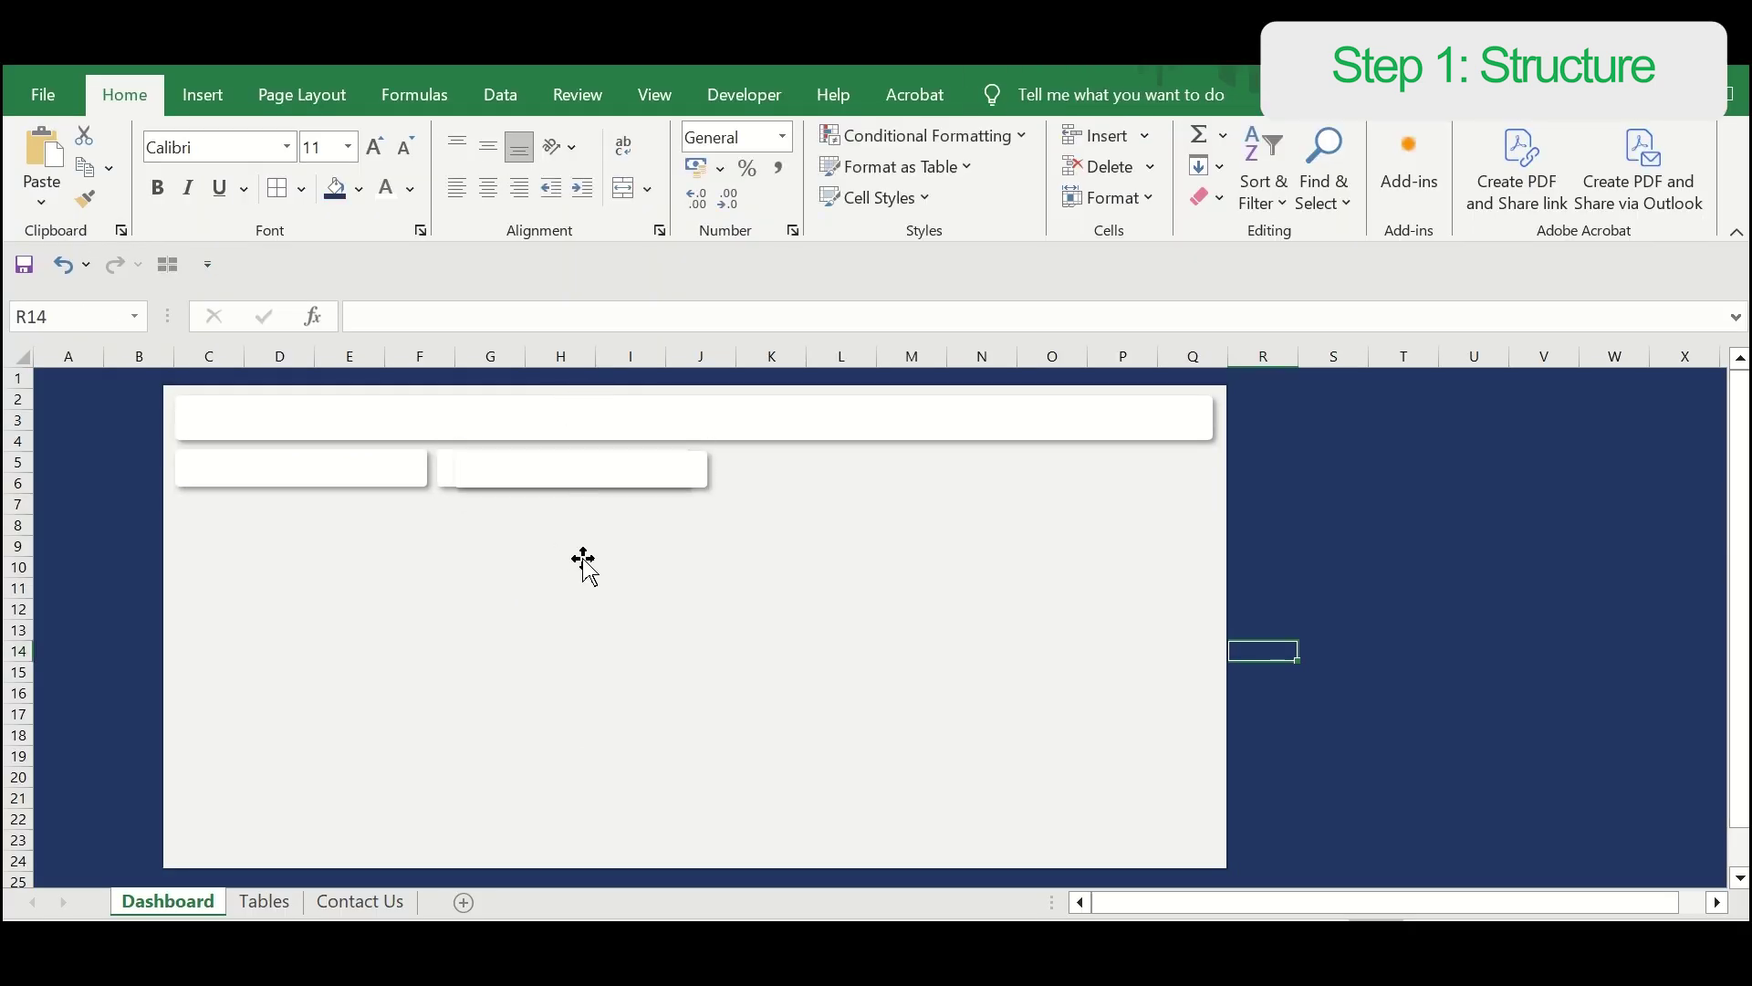
left_click(554, 479)
key("Right")
key("Right")
key("Right")
key("Right")
key("Right")
key("Right")
key("Right")
key("Right")
key("Right")
key("Right")
key("Right")
key("Right")
key("Right")
key("Right")
key("Right")
key("Right")
key("Right")
key("Right")
key("Right")
key("Right")
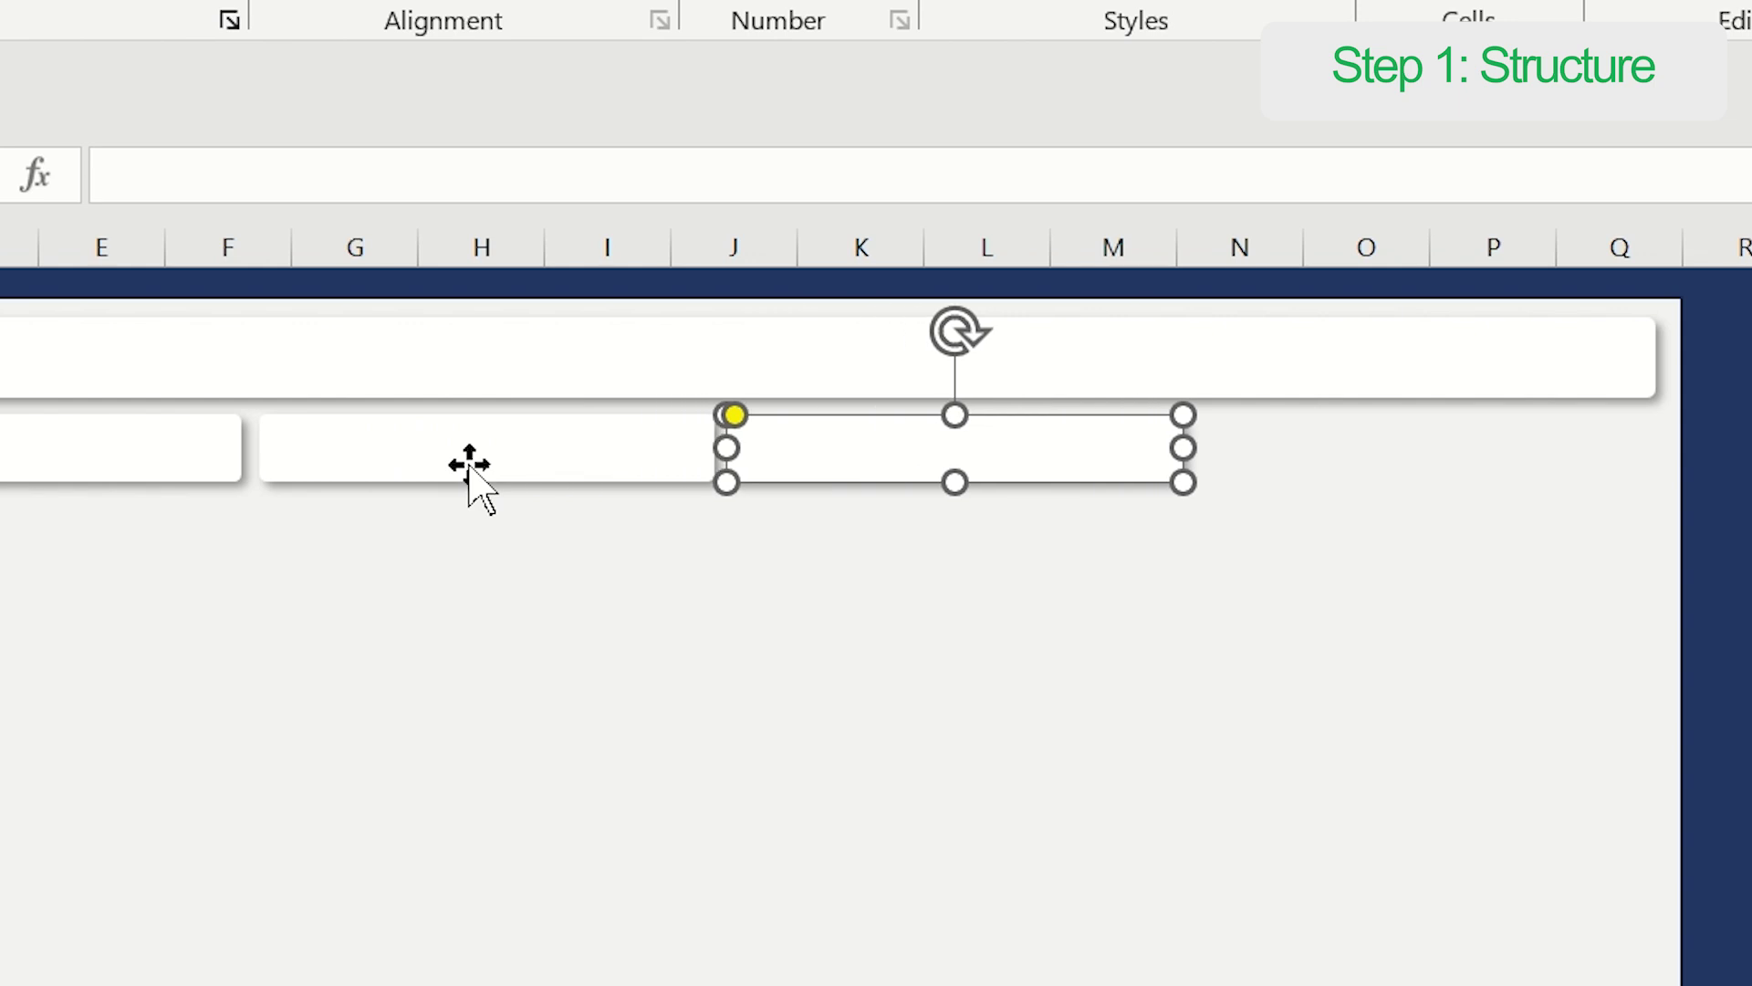
key("Escape")
left_click(955, 448)
Step: Duplicate the third card into a fourth card at columns N–Q
key("ctrl+d")
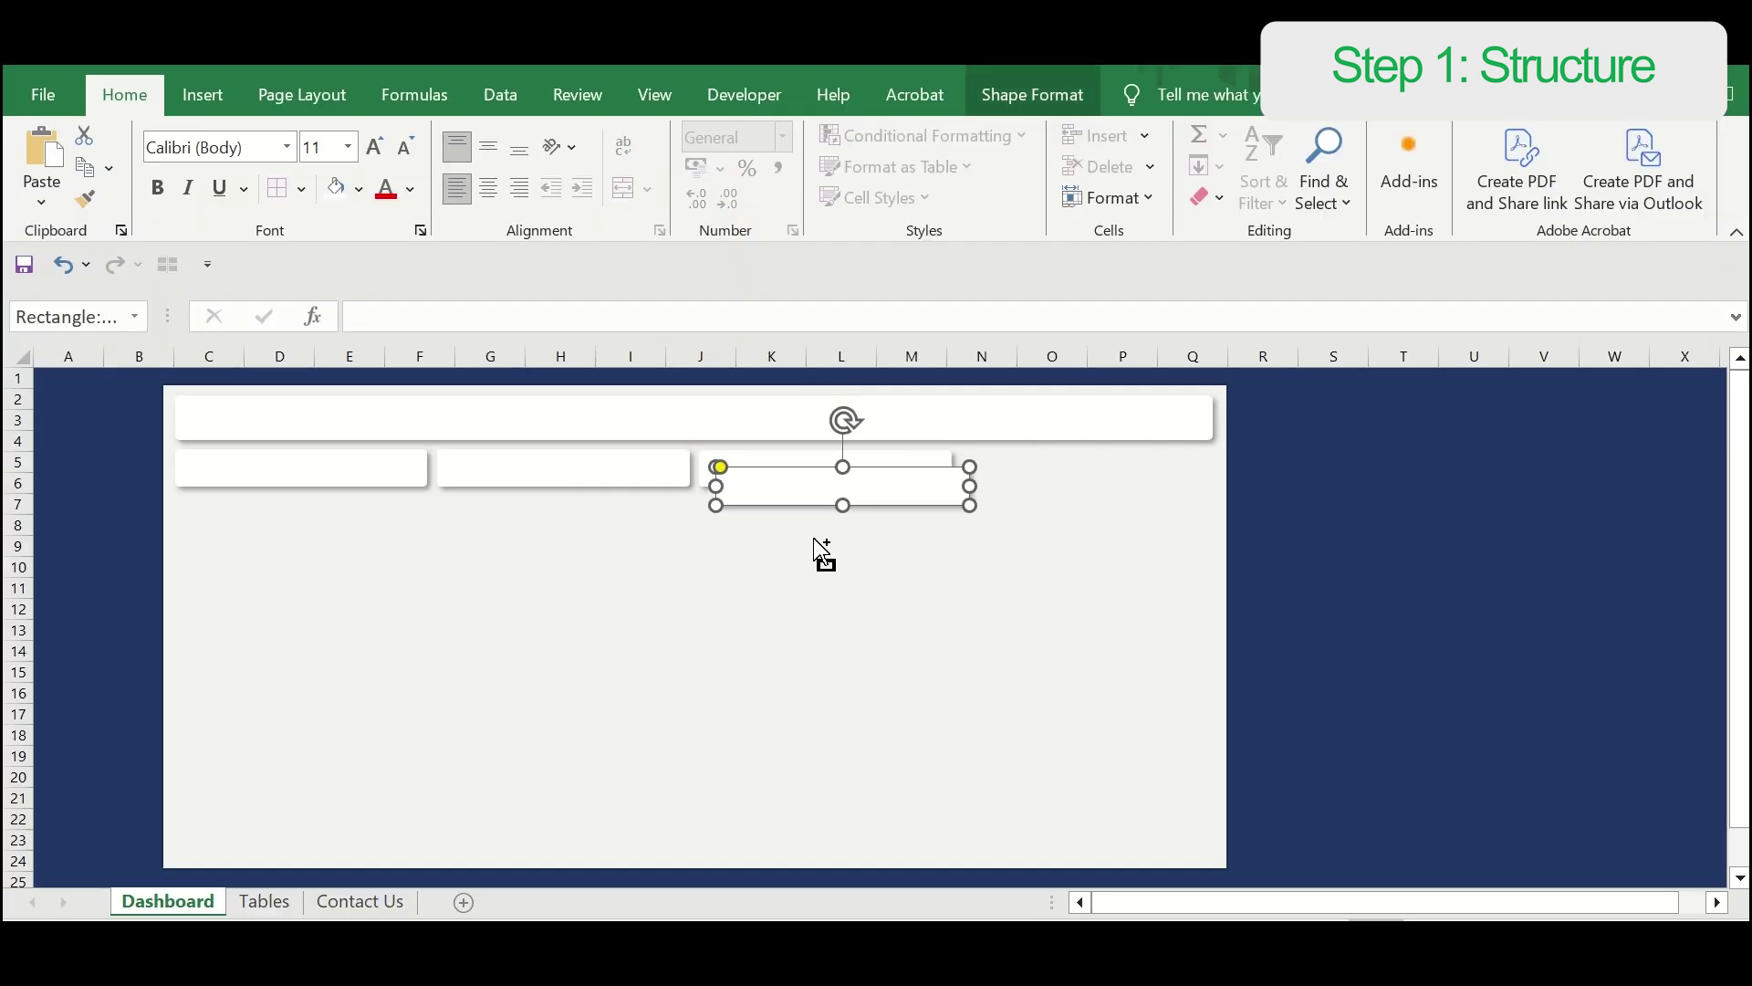
key("Up")
key("Up")
key("Up")
key("Up")
key("Escape")
left_click(792, 481)
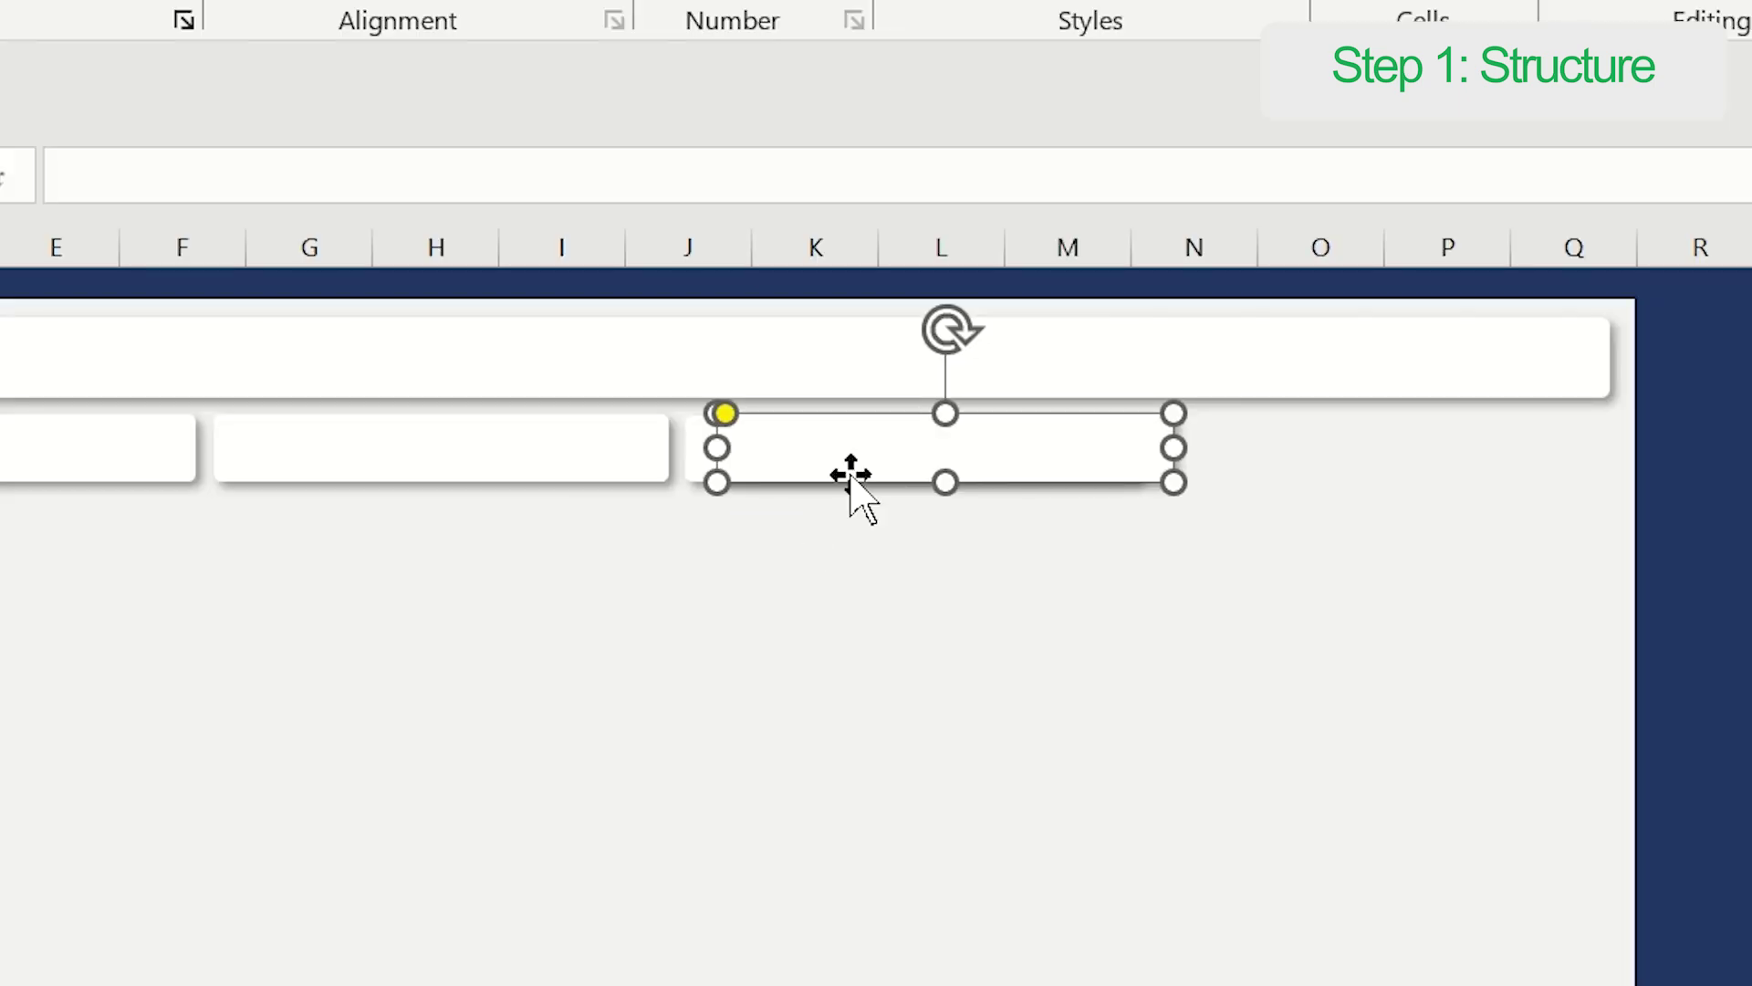
key("Right")
key("Right")
key("Right")
key("Right")
key("Right")
key("Right")
key("Right")
key("Right")
key("Right")
key("Right")
key("Right")
key("Right")
key("Right")
key("Right")
key("Right")
key("Right")
key("Right")
key("Right")
key("Right")
key("Right")
key("Right")
key("Right")
key("Right")
key("Escape")
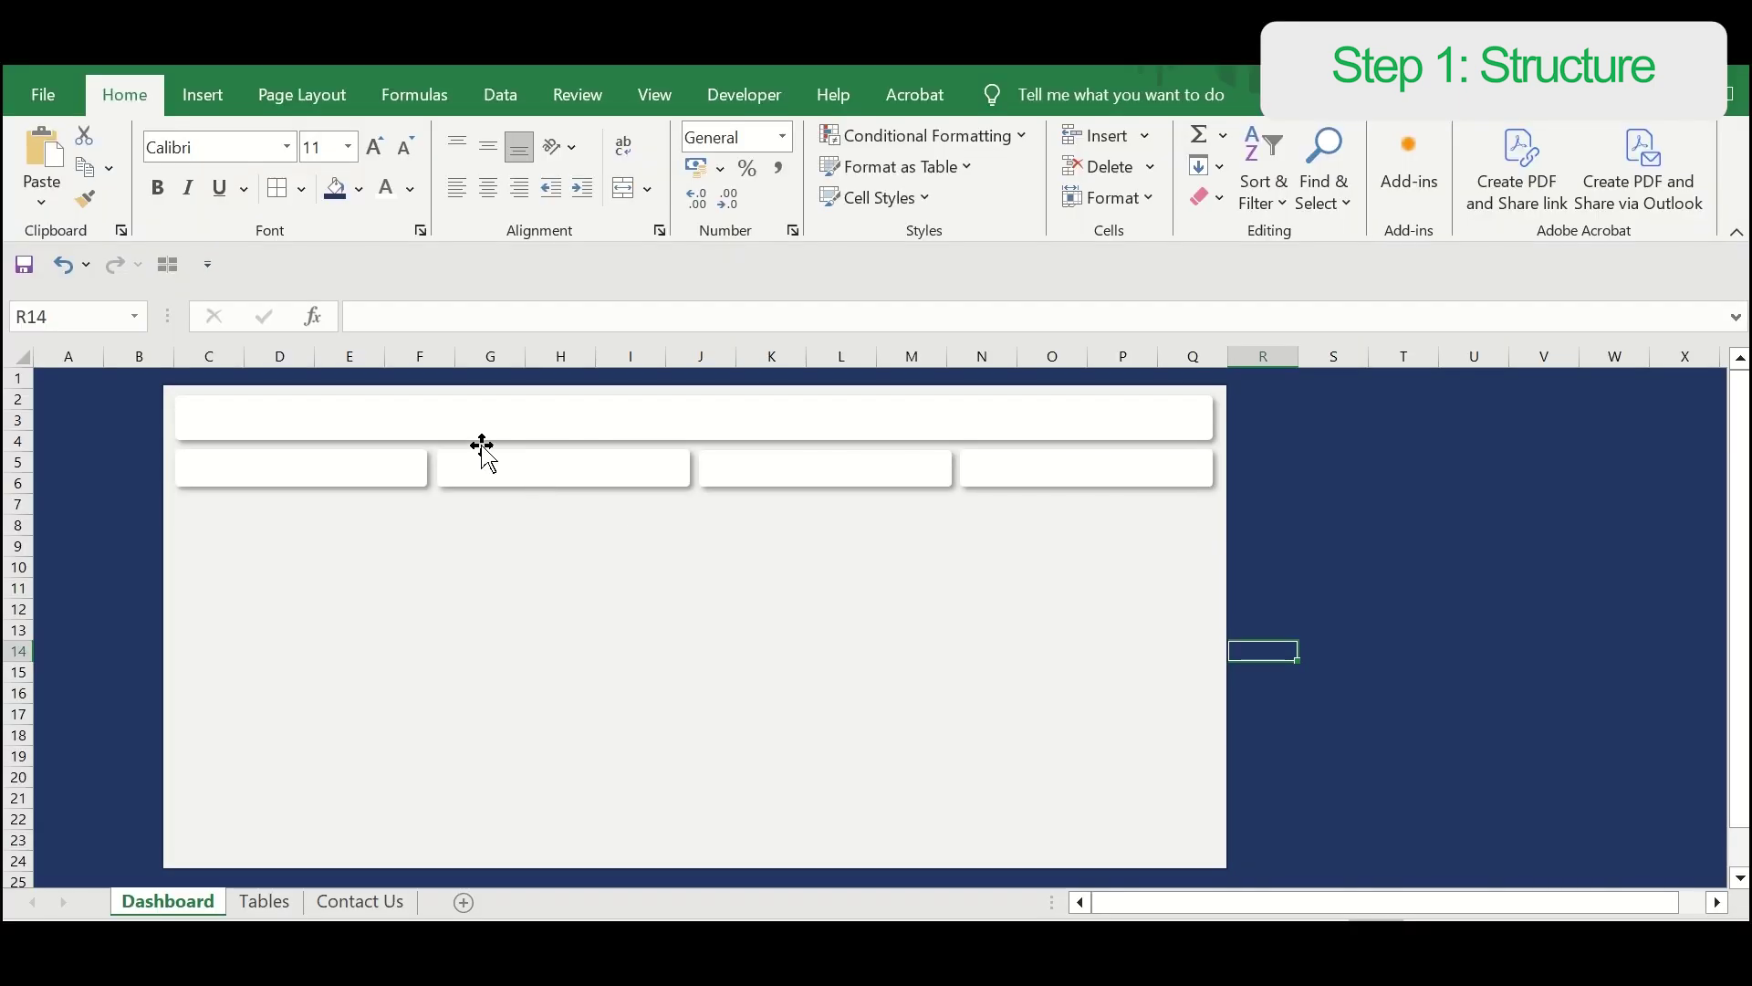
left_click(202, 95)
left_click(441, 136)
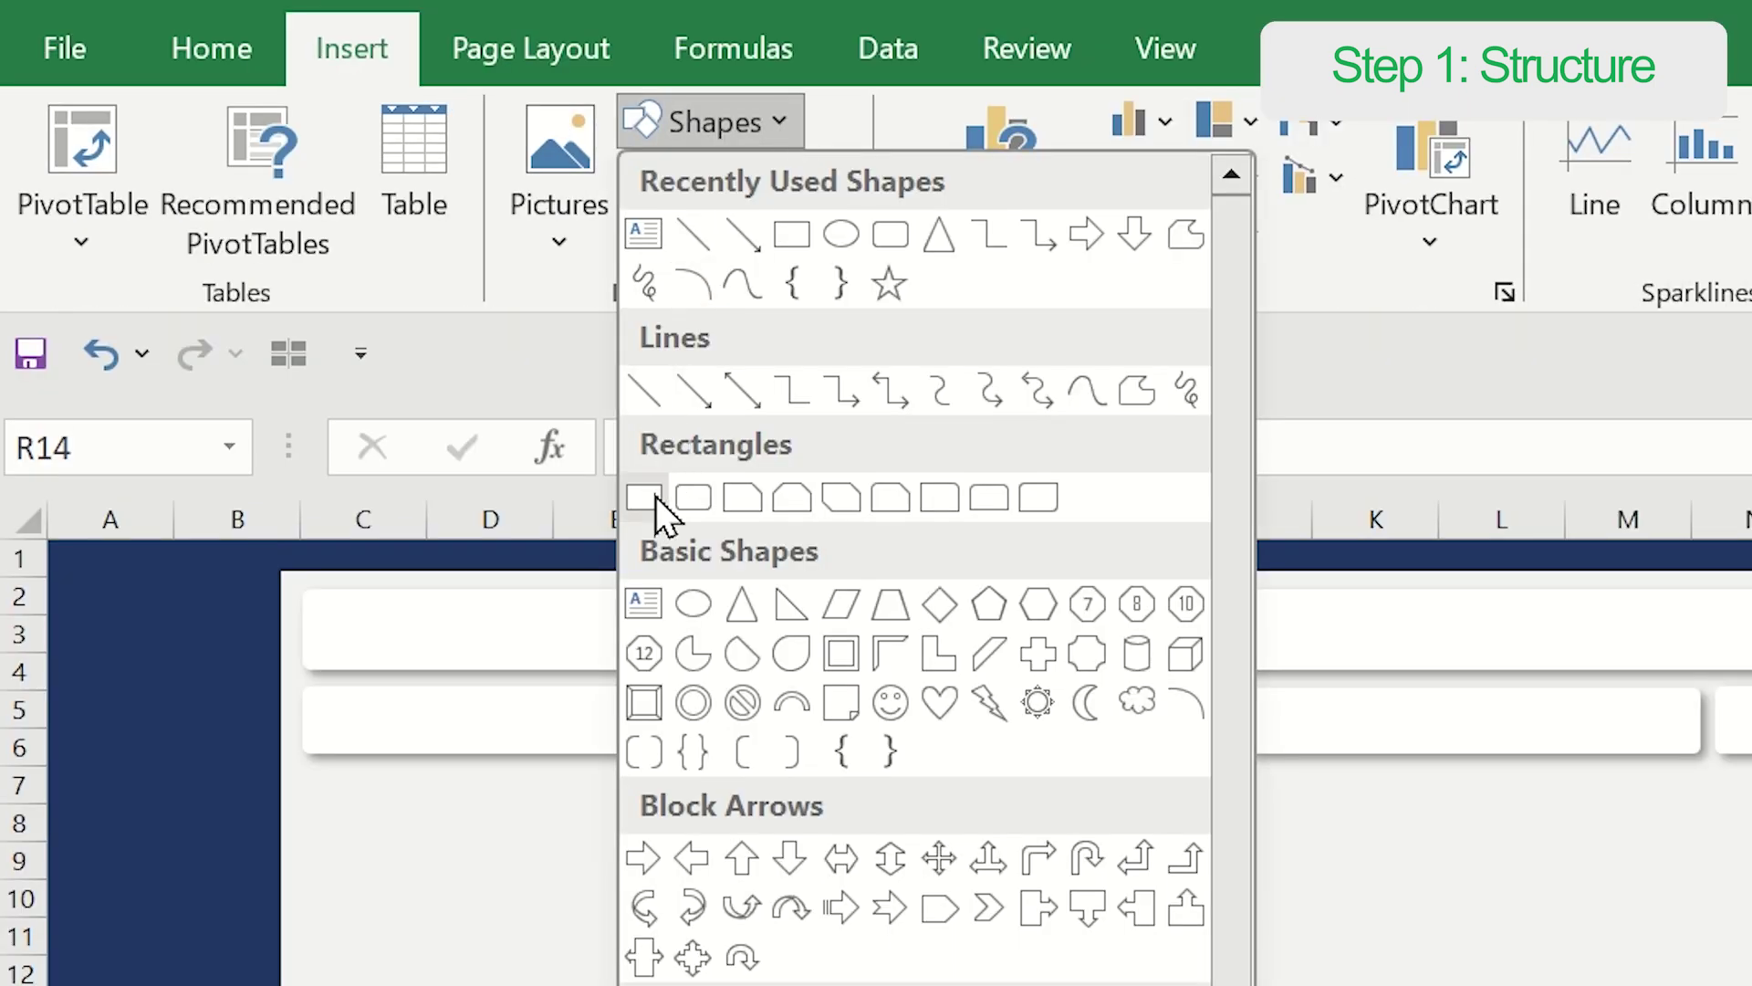
Step: Draw a large white, outline-free panel on the left below the cards
left_click(655, 495)
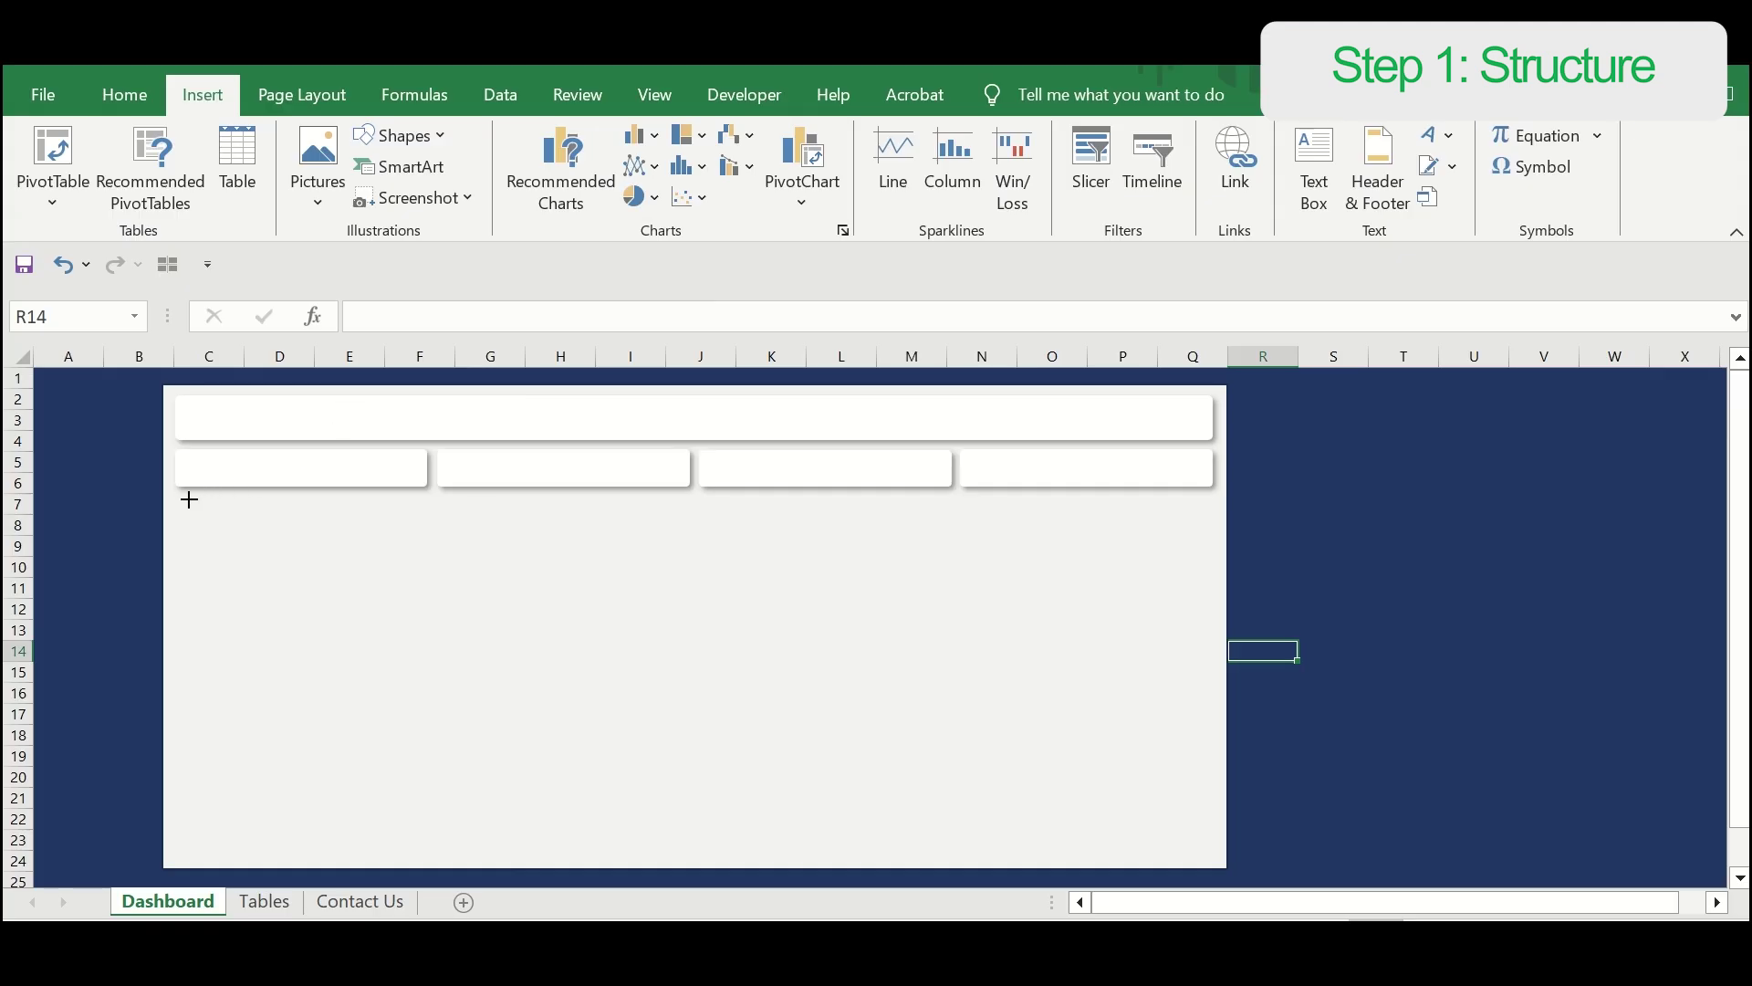
mouse_move(182, 499)
left_mouse_down()
mouse_move(688, 743)
mouse_move(673, 858)
mouse_move(691, 859)
left_mouse_up()
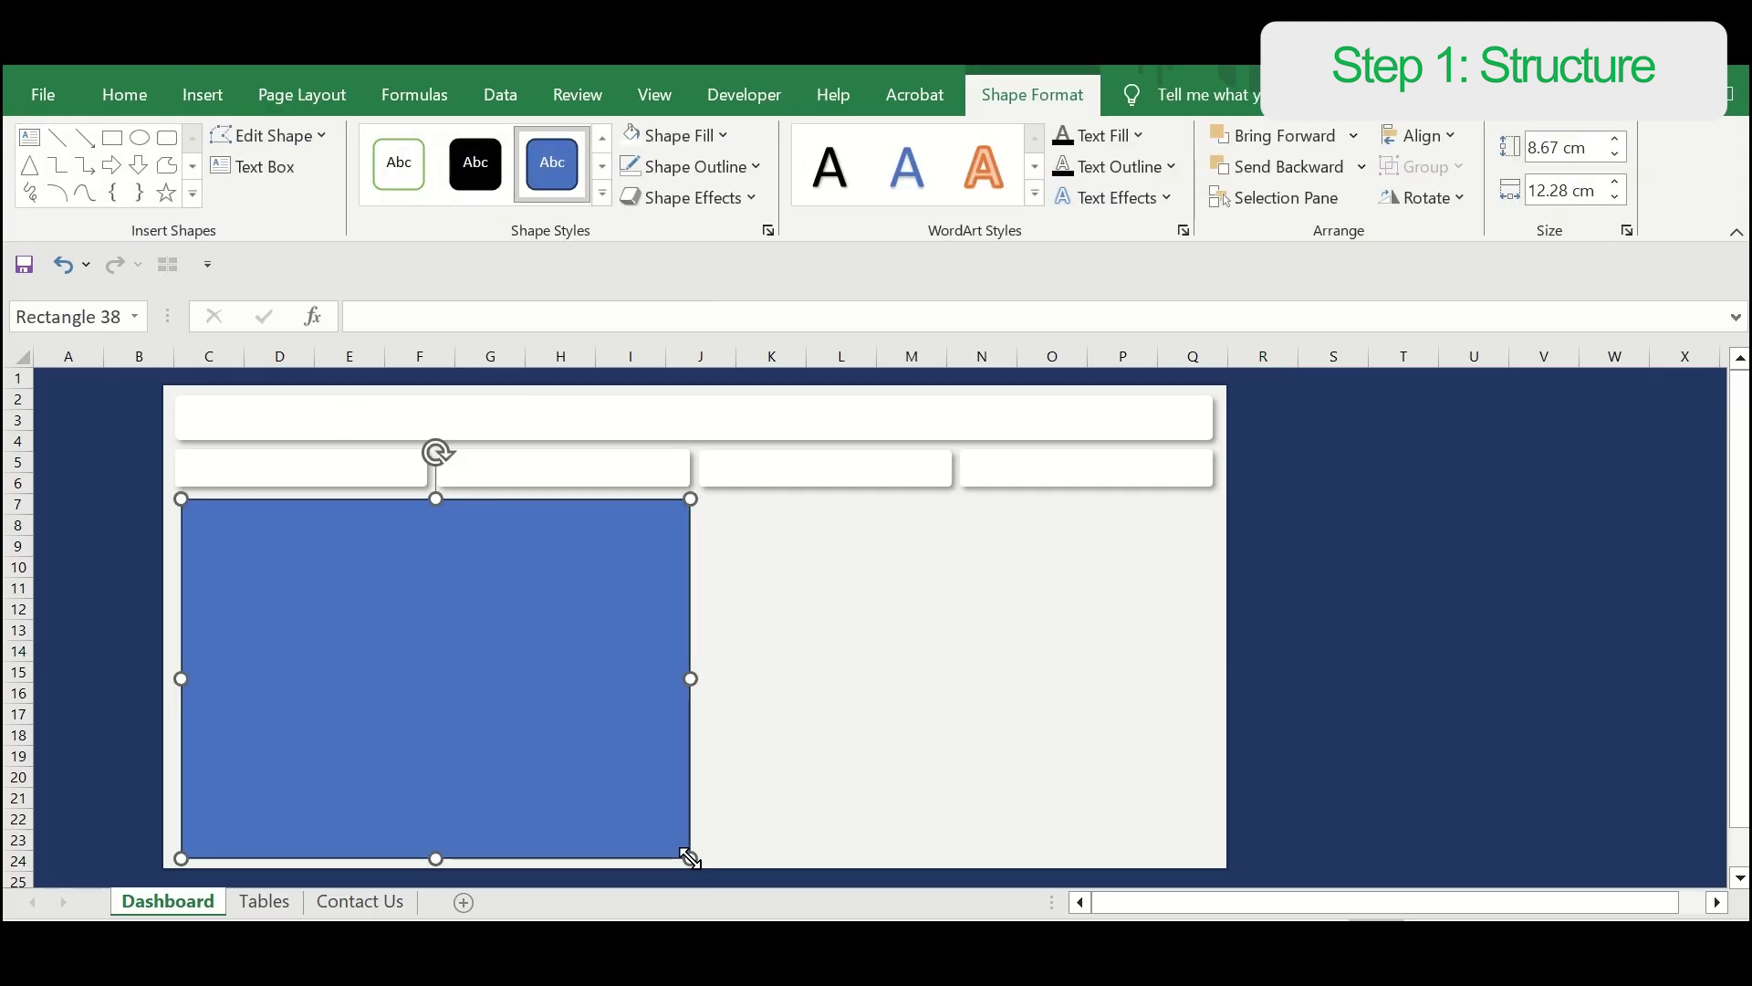
left_click(717, 133)
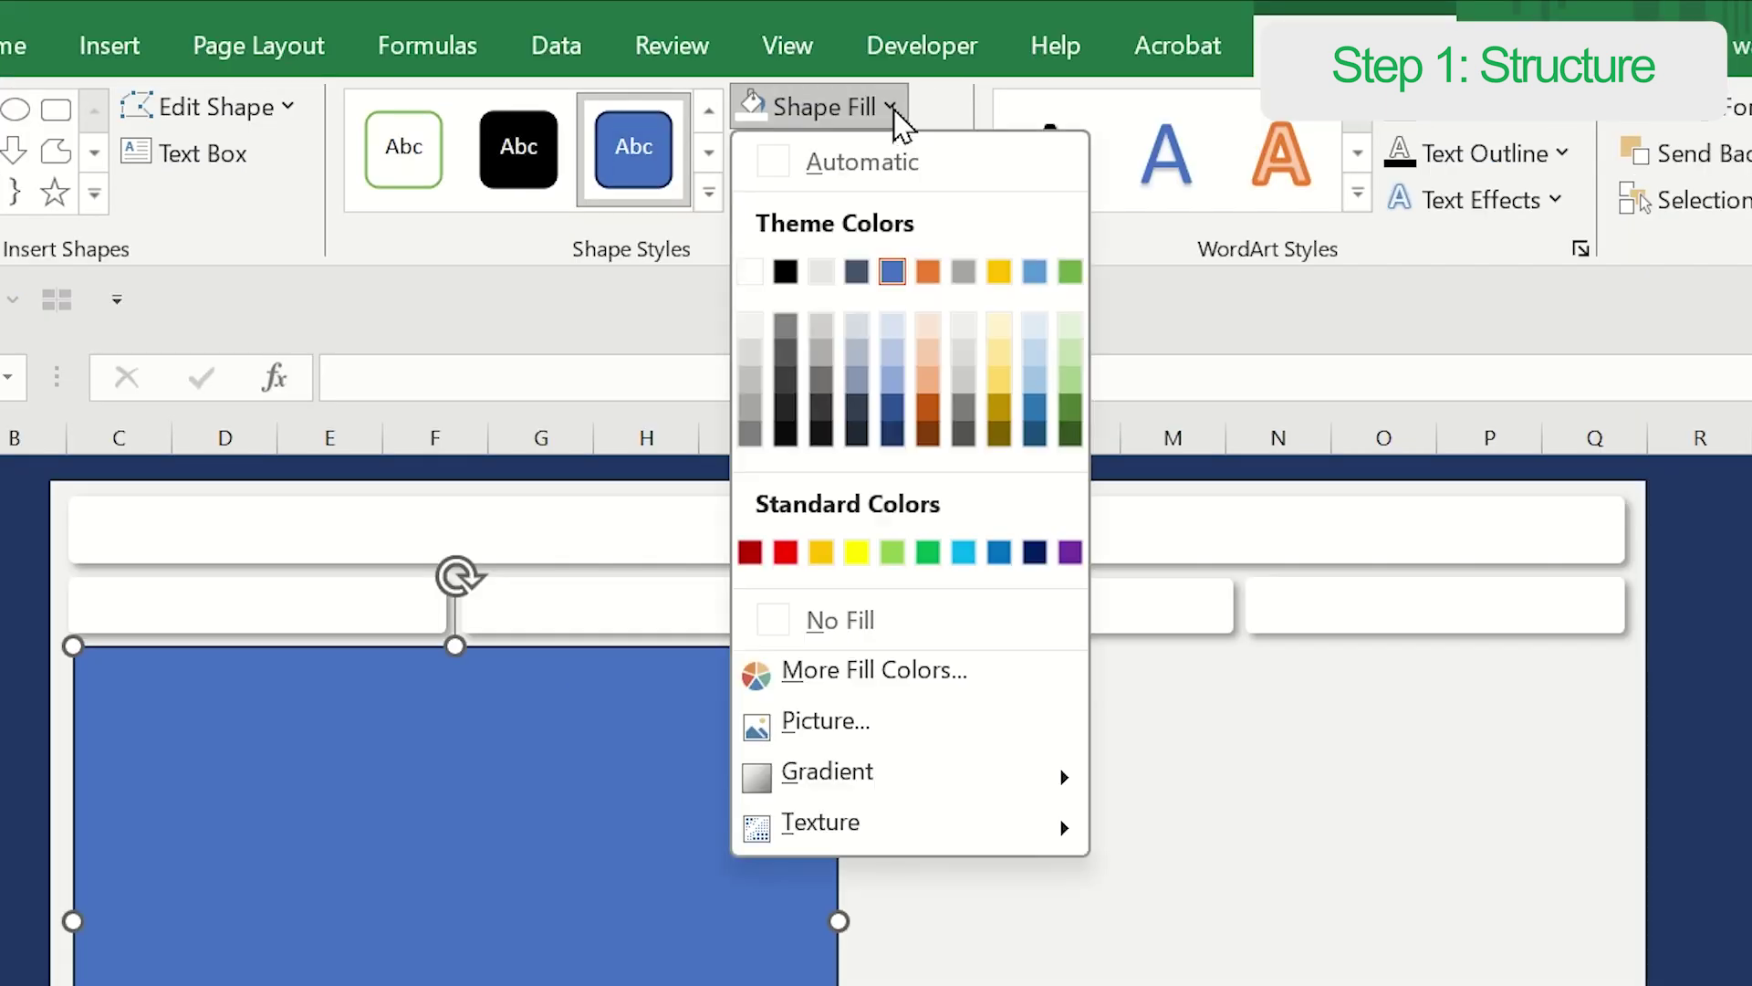
left_click(756, 274)
left_click(700, 672)
left_click(650, 815)
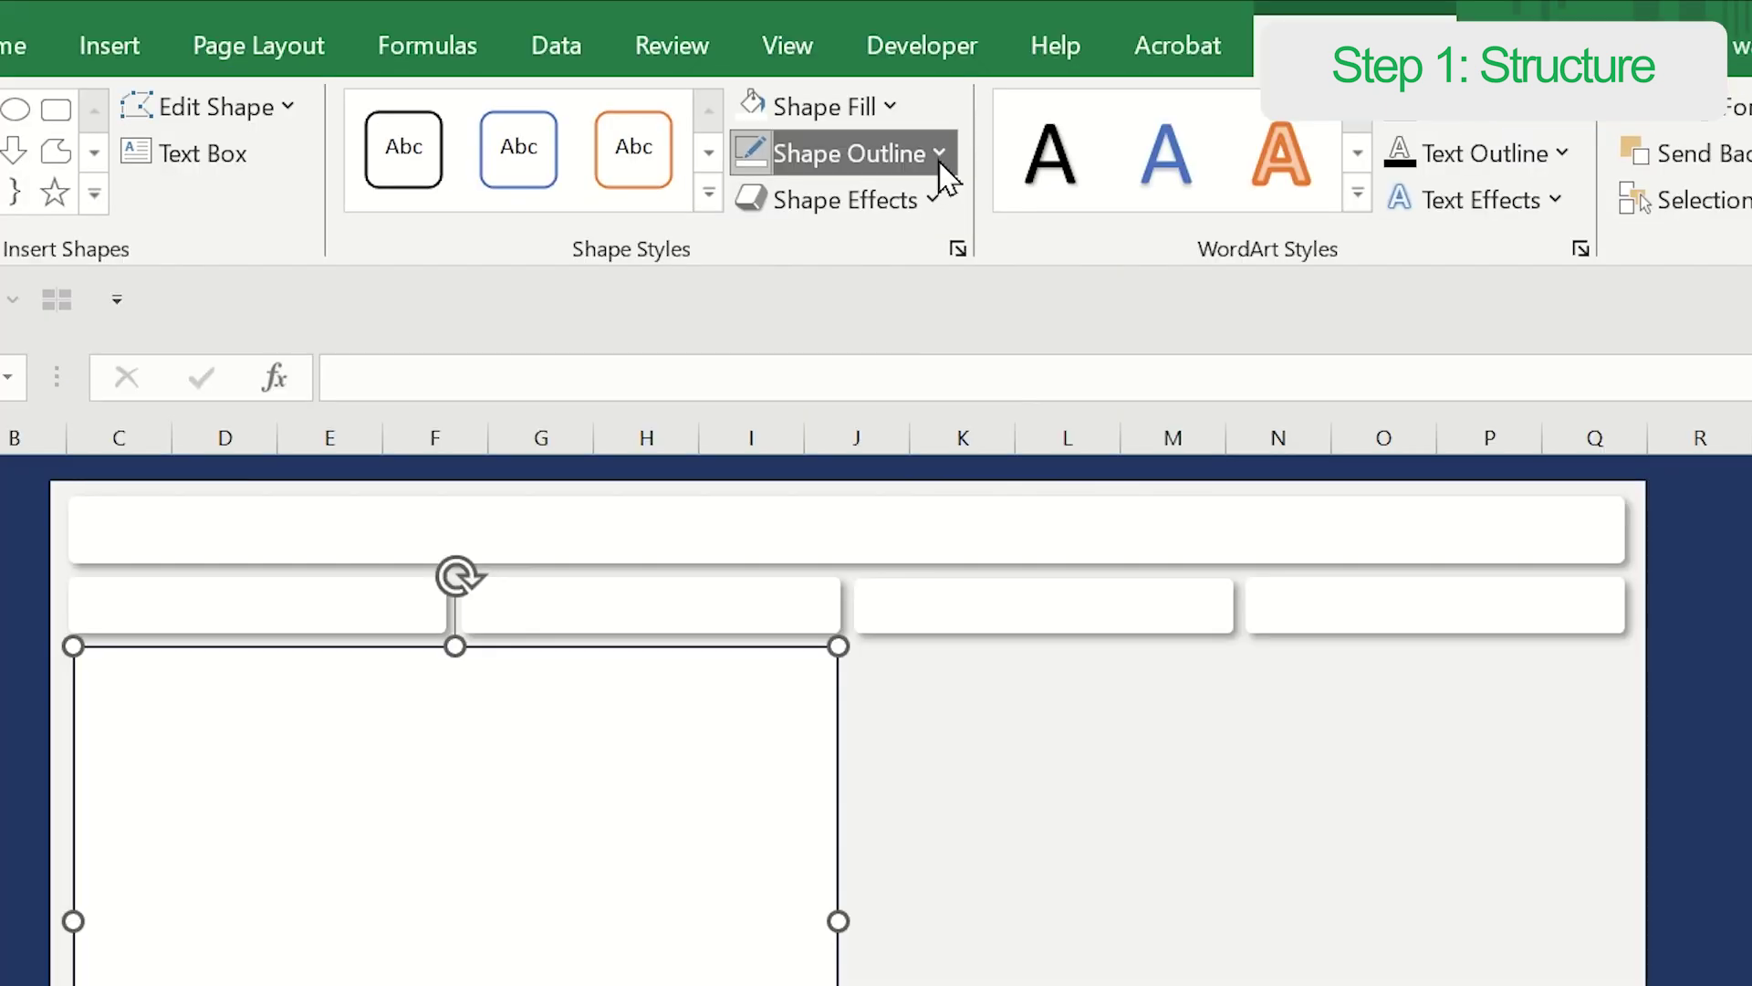
left_click(753, 166)
left_click(780, 662)
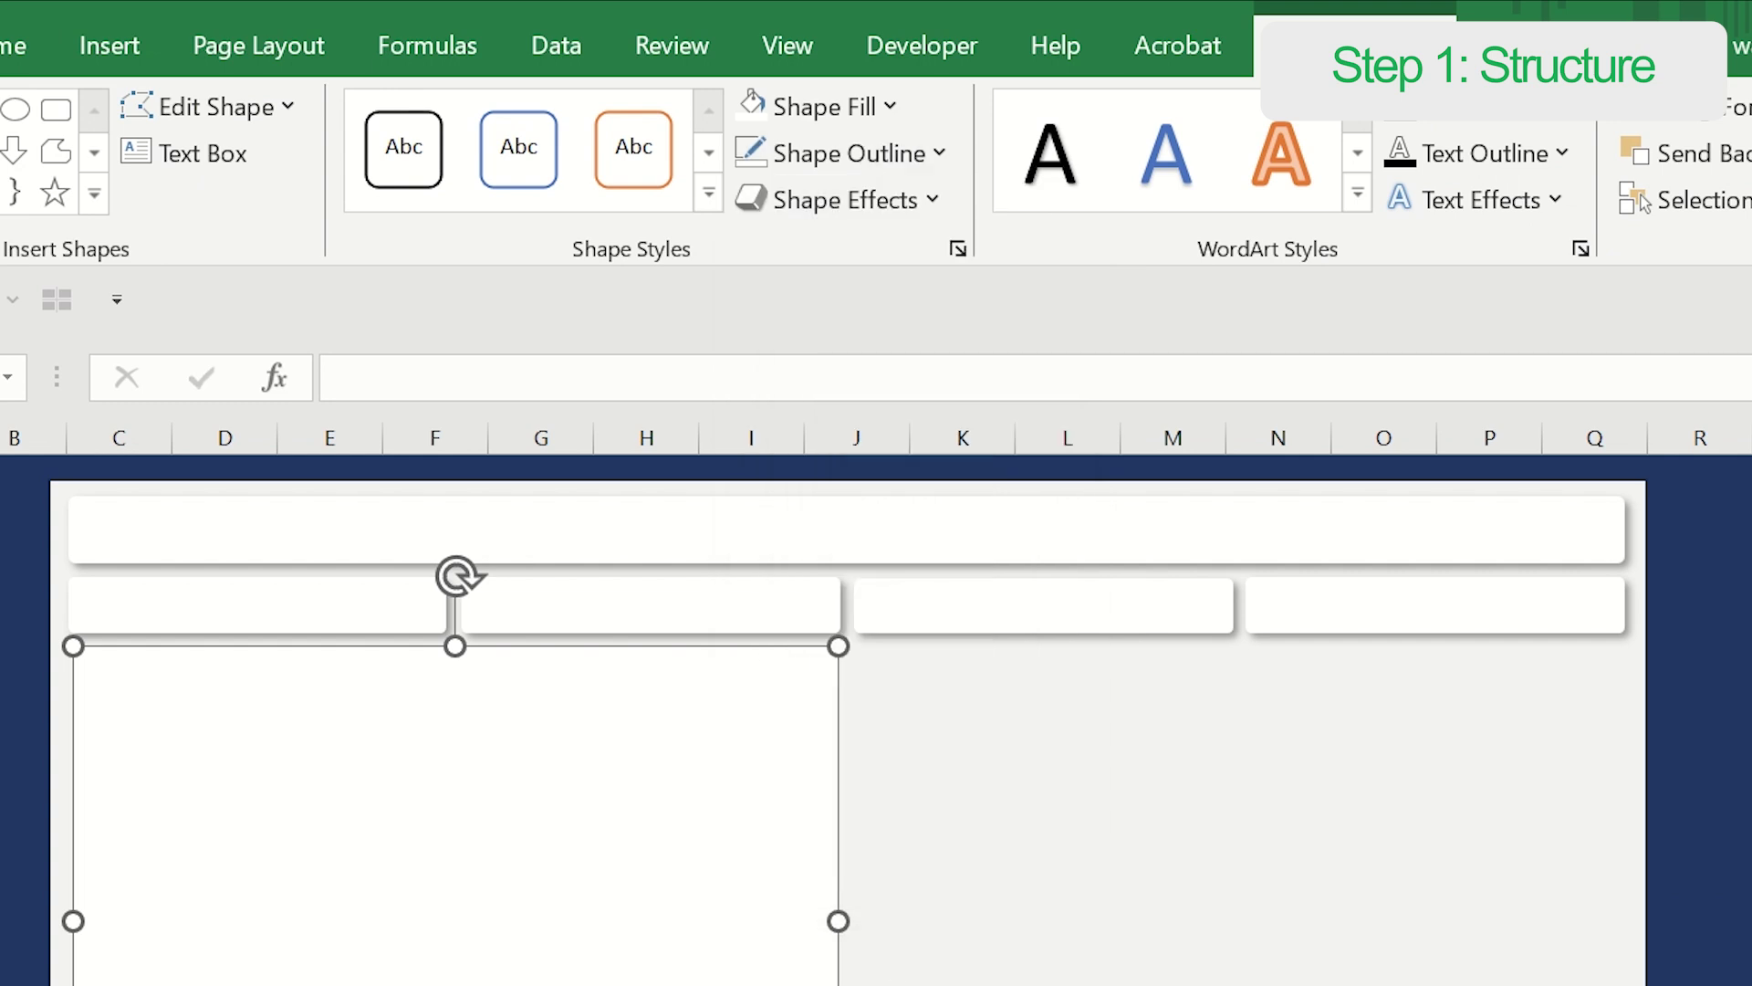
left_click(715, 818)
left_click(615, 809)
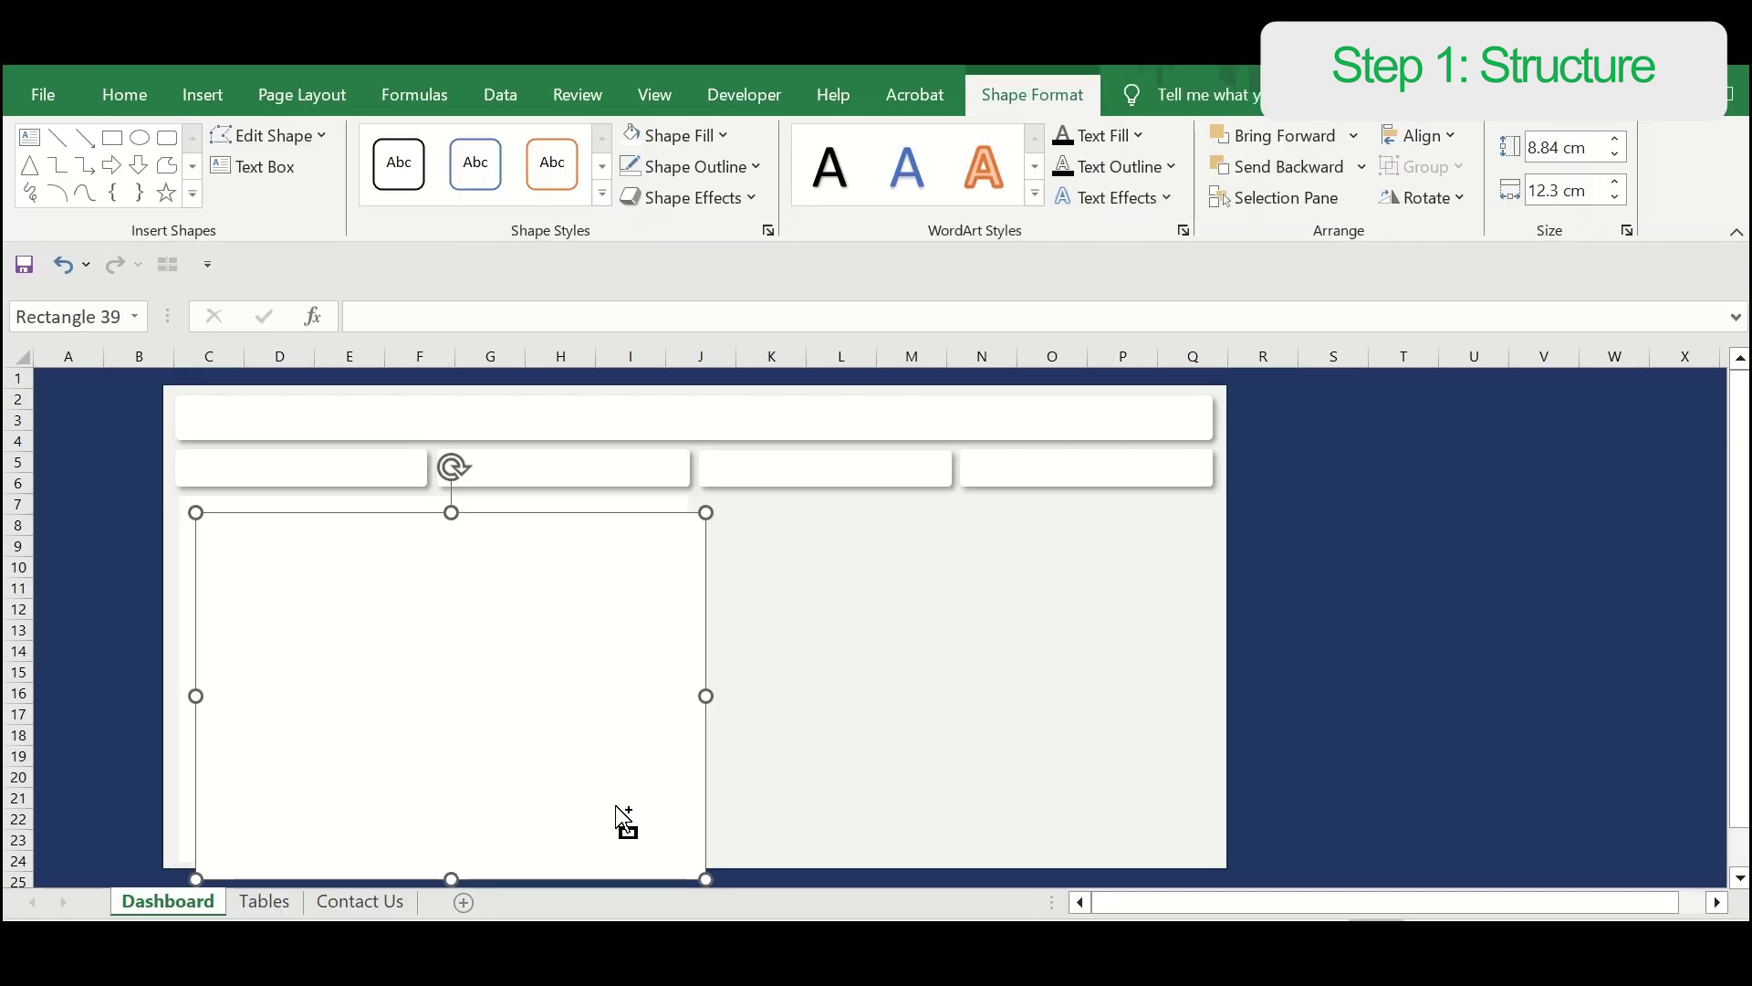
Step: Copy the panel onto the right half and duplicate that right panel
left_click_drag(538, 760, 1035, 740)
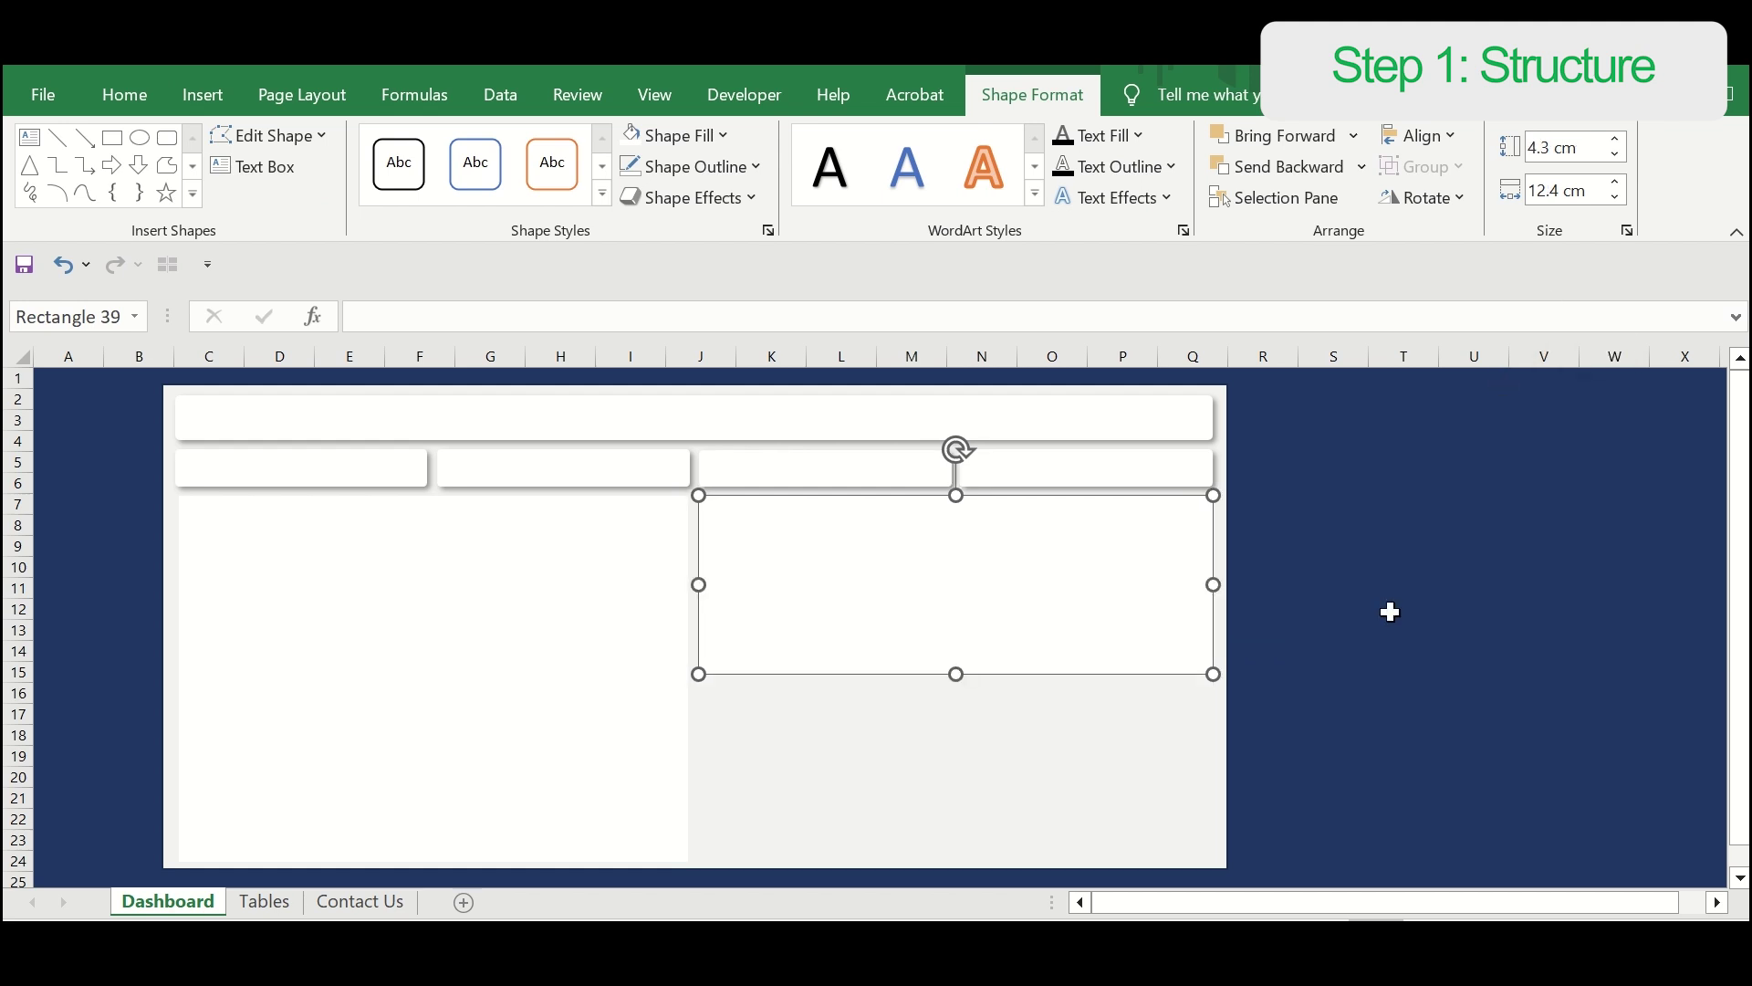
key("Escape")
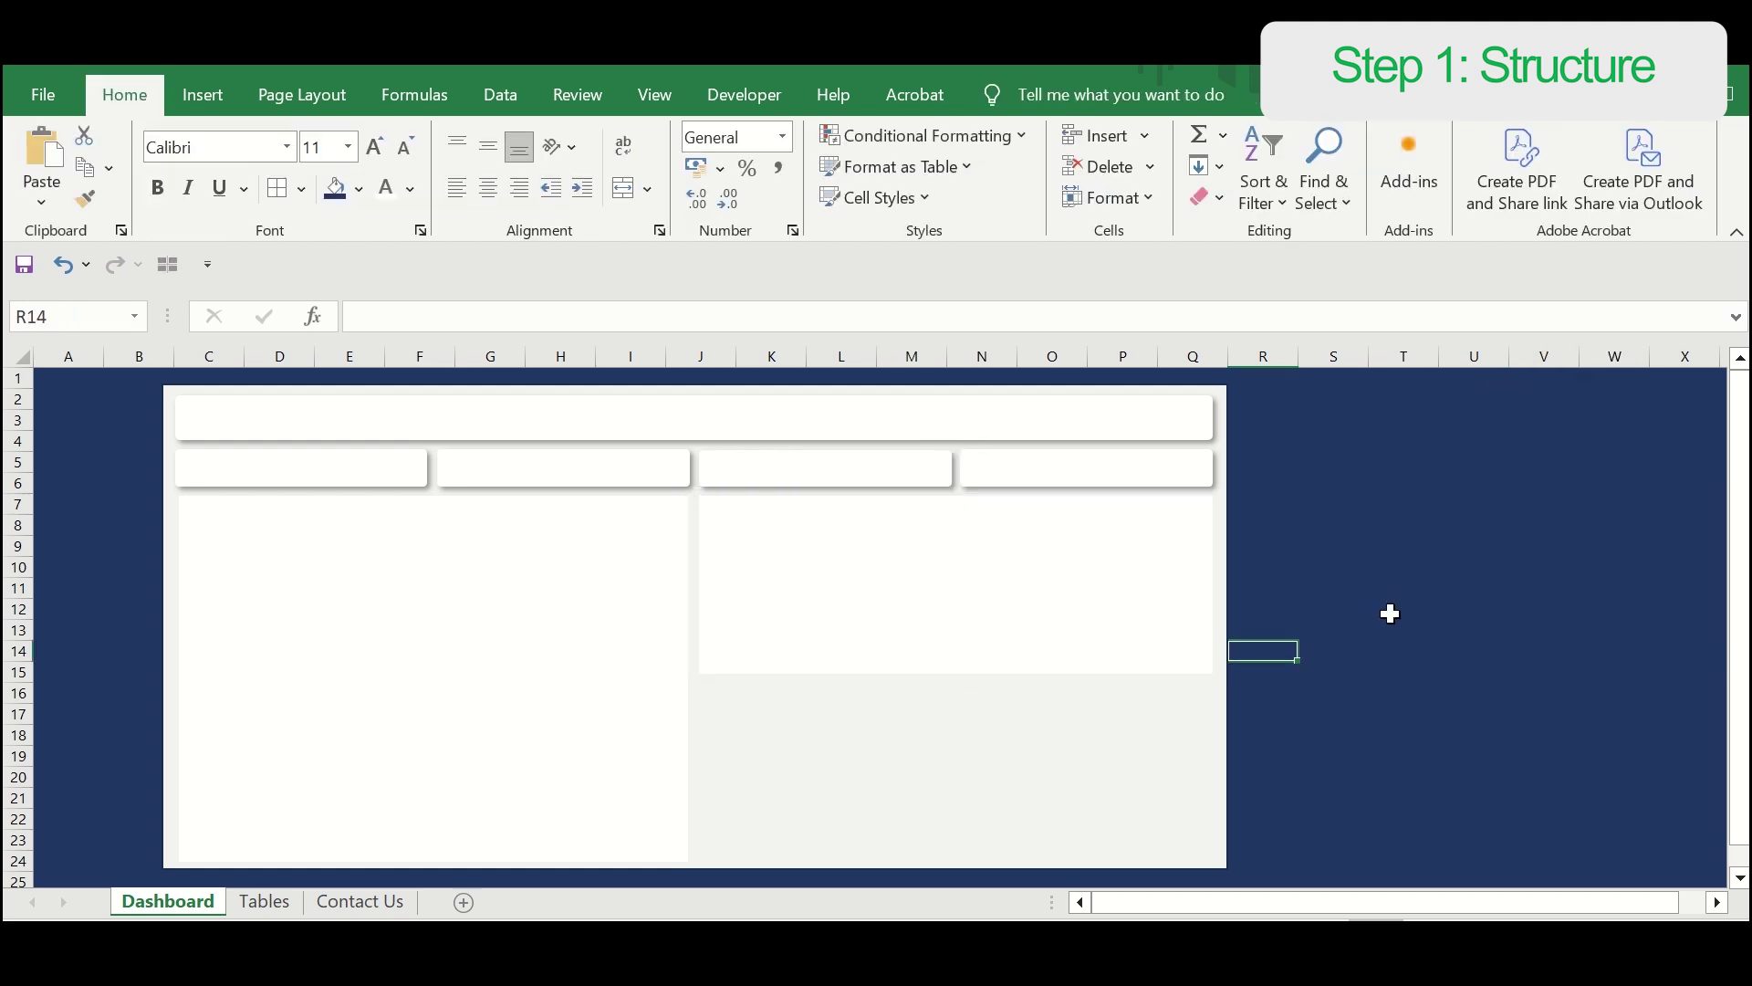
left_click(1177, 666)
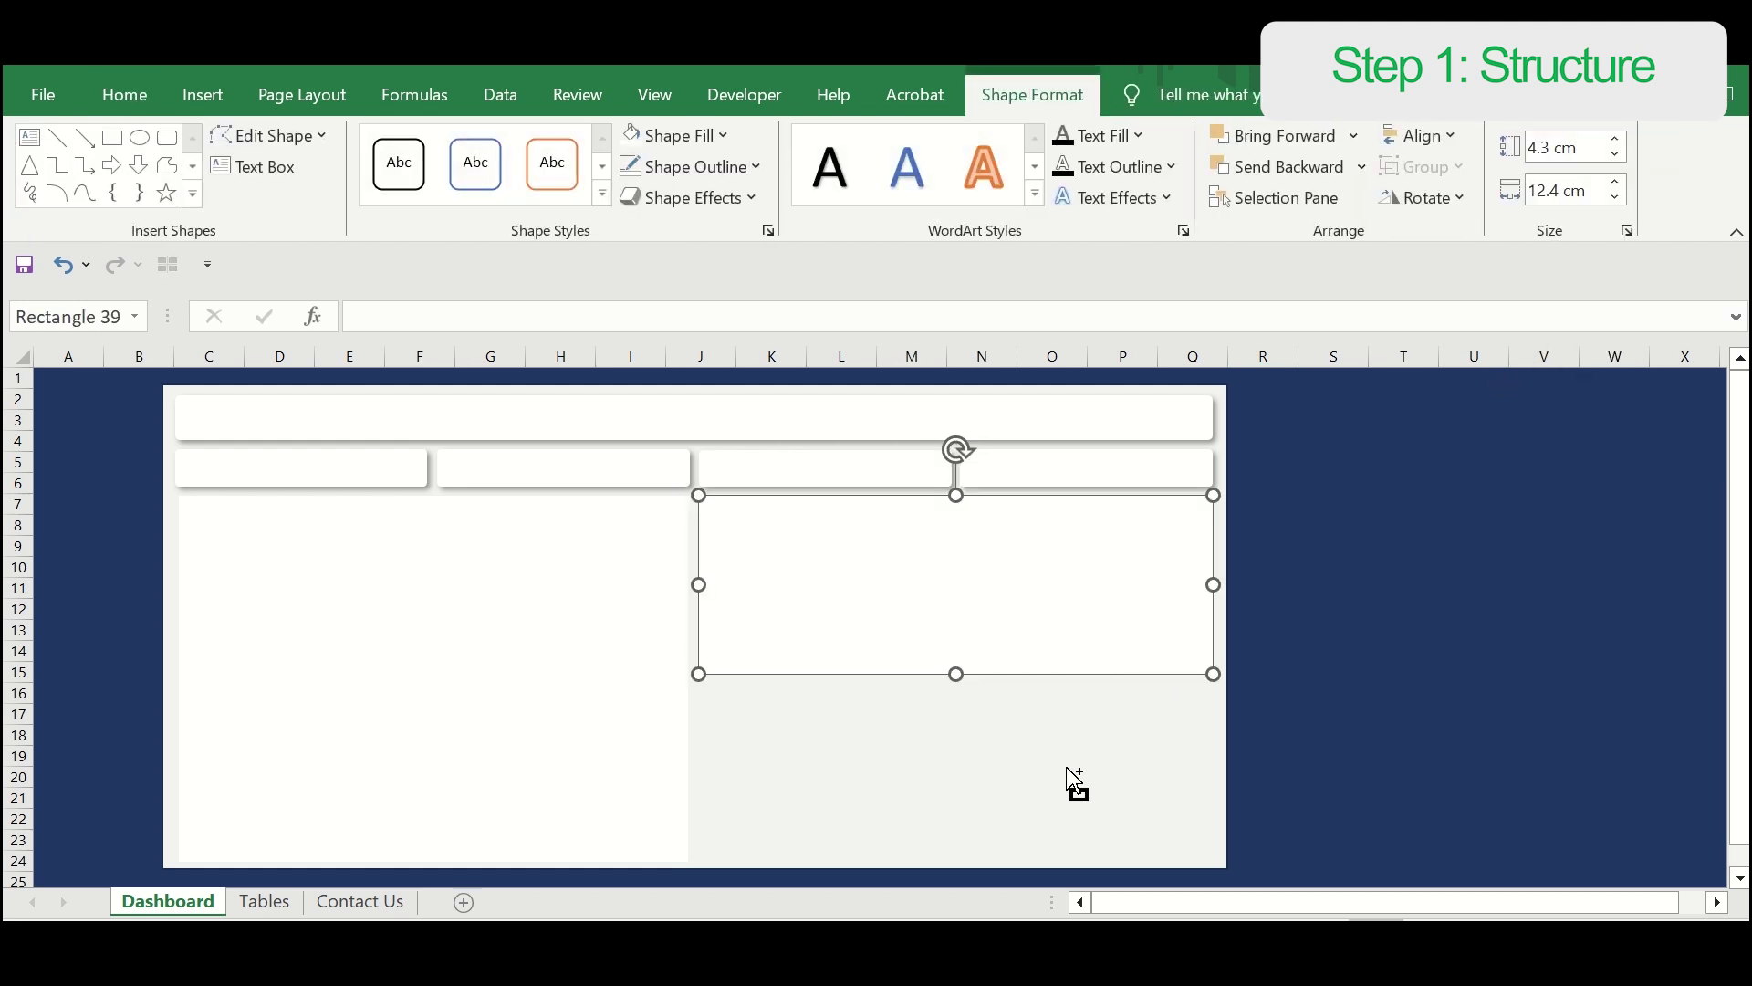
key("ctrl+d")
key("Left")
key("Left")
key("Left")
key("Left")
key("Left")
key("Left")
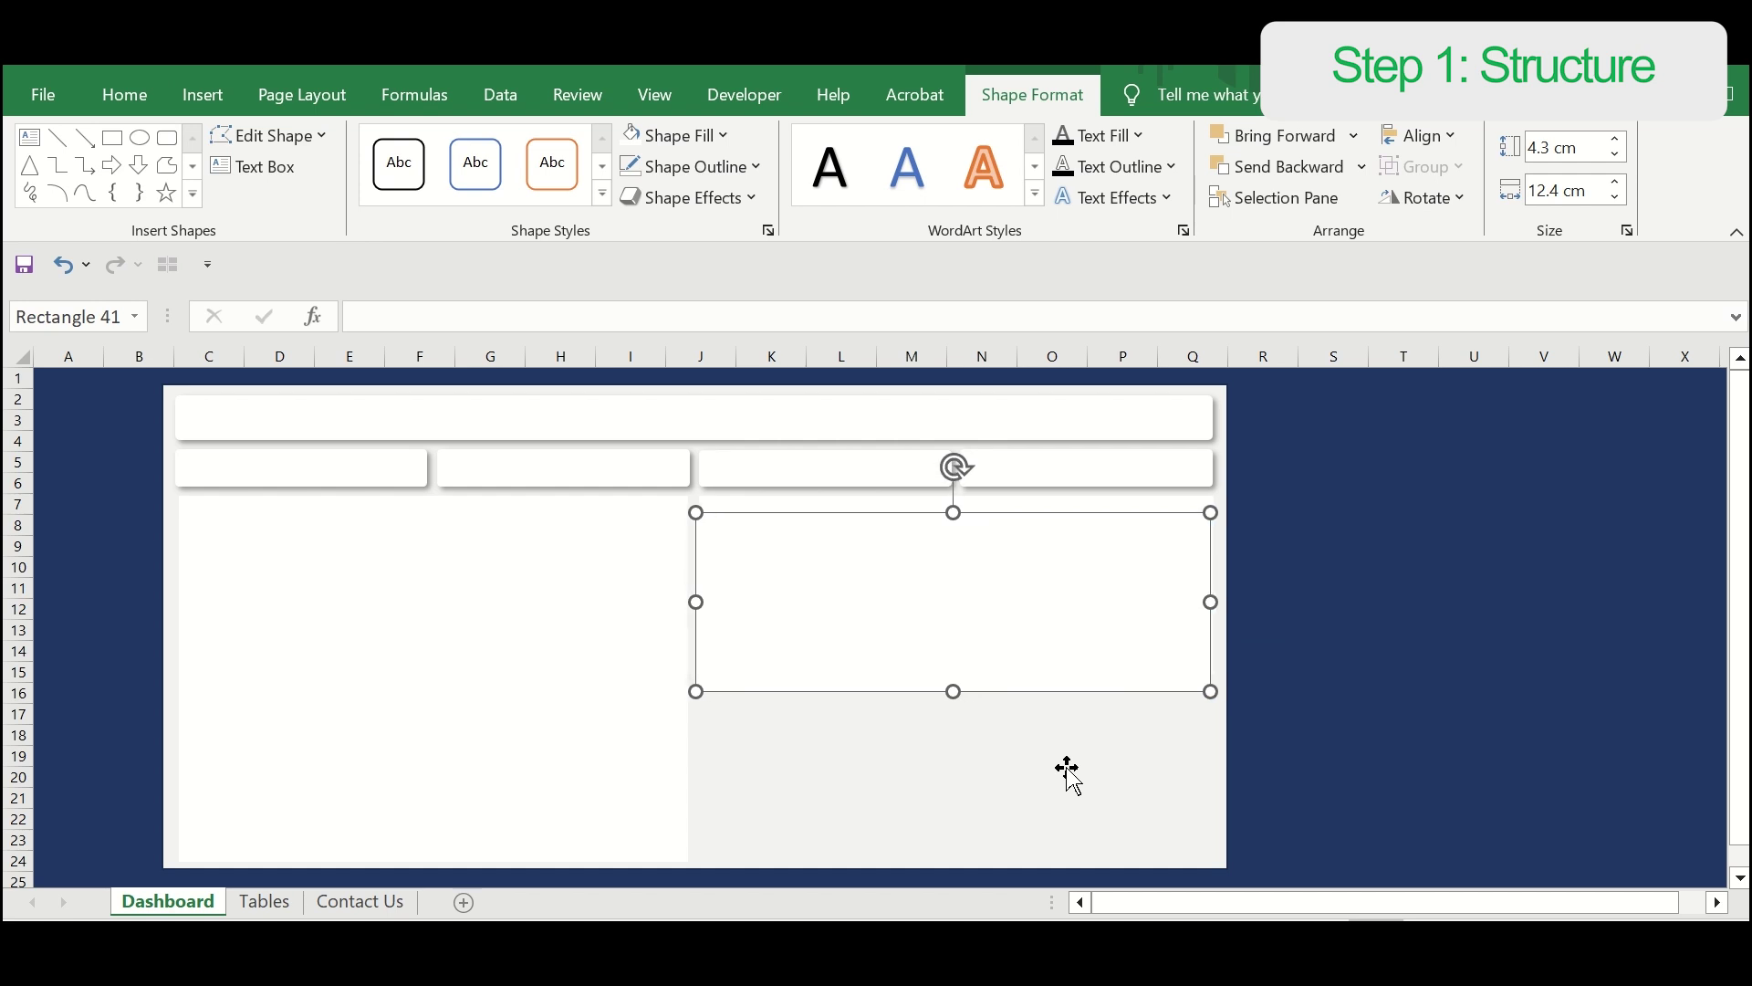
key("Escape")
Step: Move the copy down so it stacks beneath the upper right panel
left_click(1005, 688)
key("Down")
key("Down")
key("Down")
key("Down")
key("Down")
key("Down")
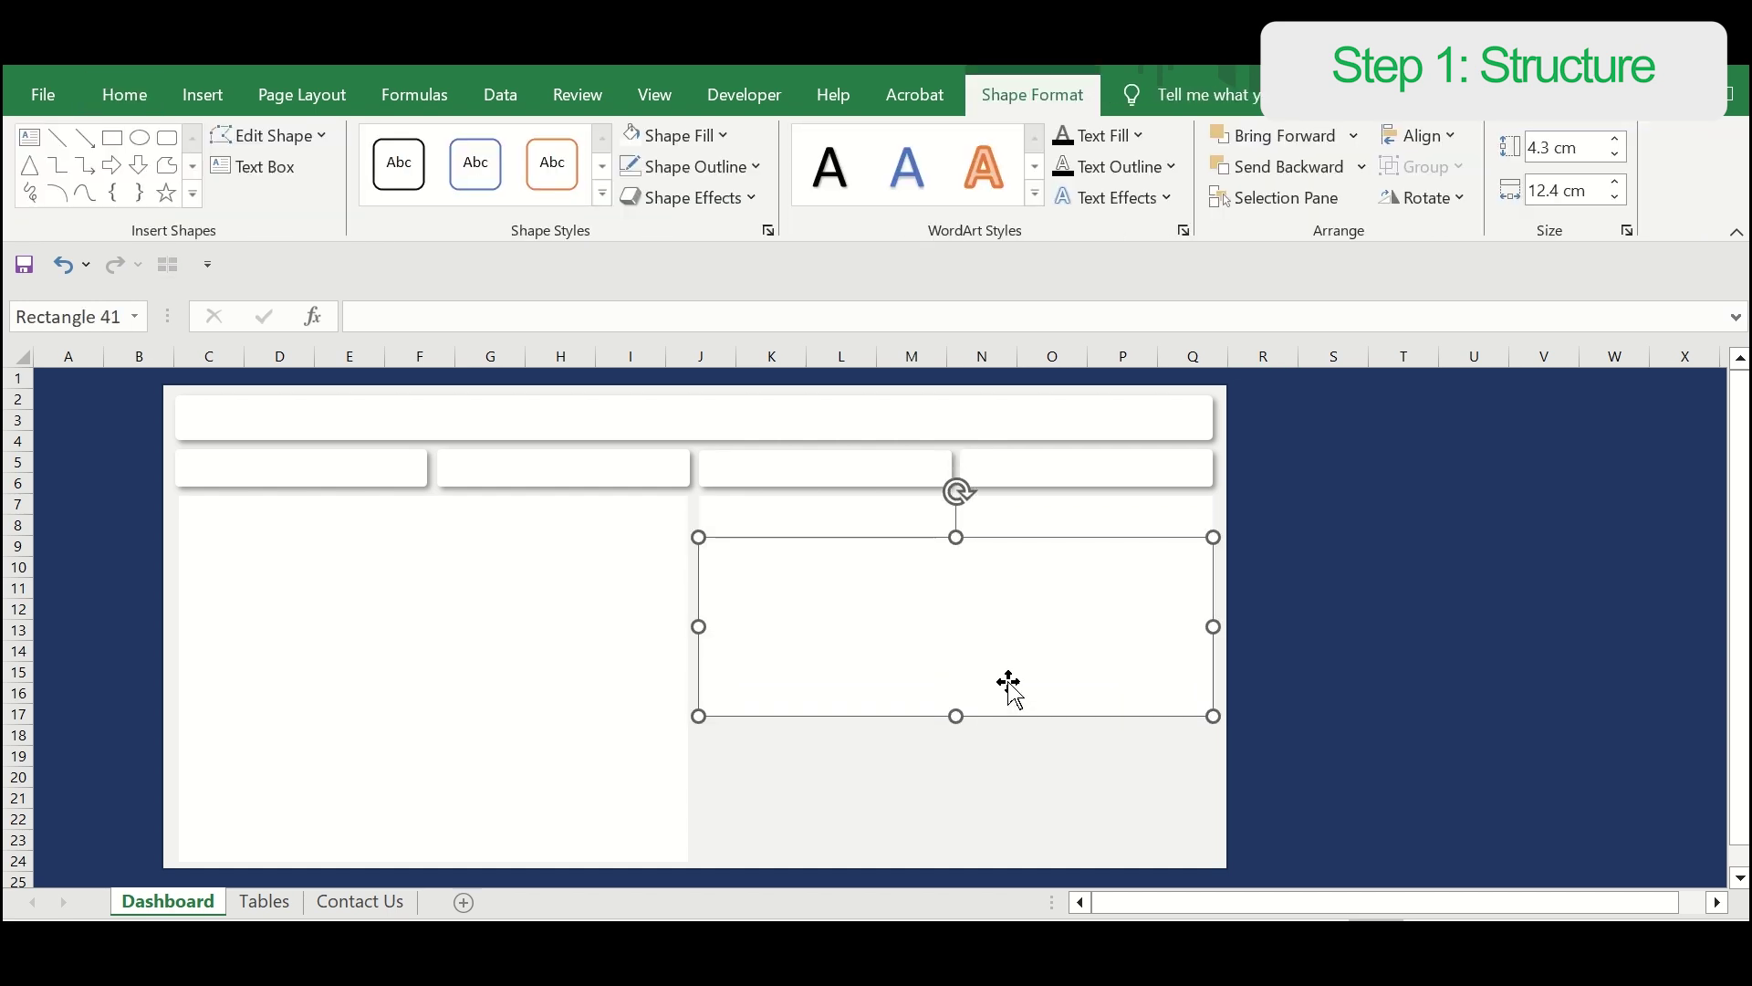
key("Down")
key("Down")
key("Down")
key("Down")
key("Down")
key("Down")
key("Down")
key("Down")
key("Down")
key("Down")
key("Down")
key("Down")
key("Down")
key("Down")
key("Down")
key("Escape")
key("Right")
key("Down")
key("Down")
key("Down")
key("Down")
key("Down")
key("Down")
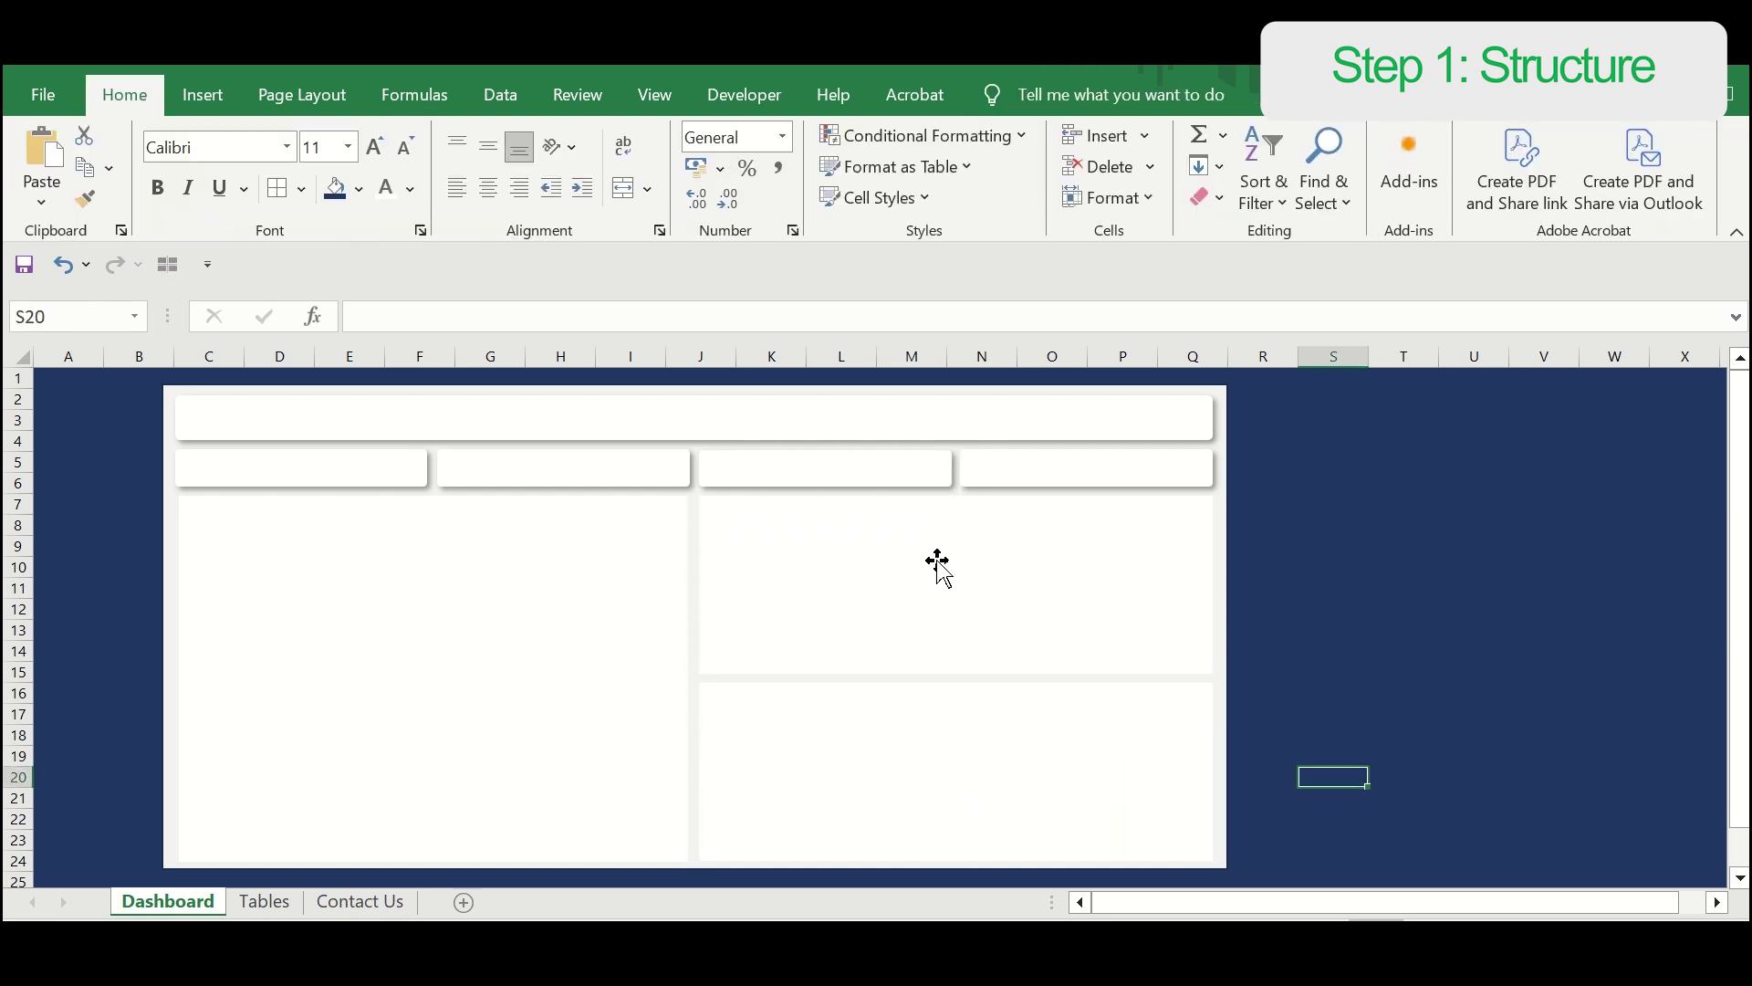
left_click(228, 100)
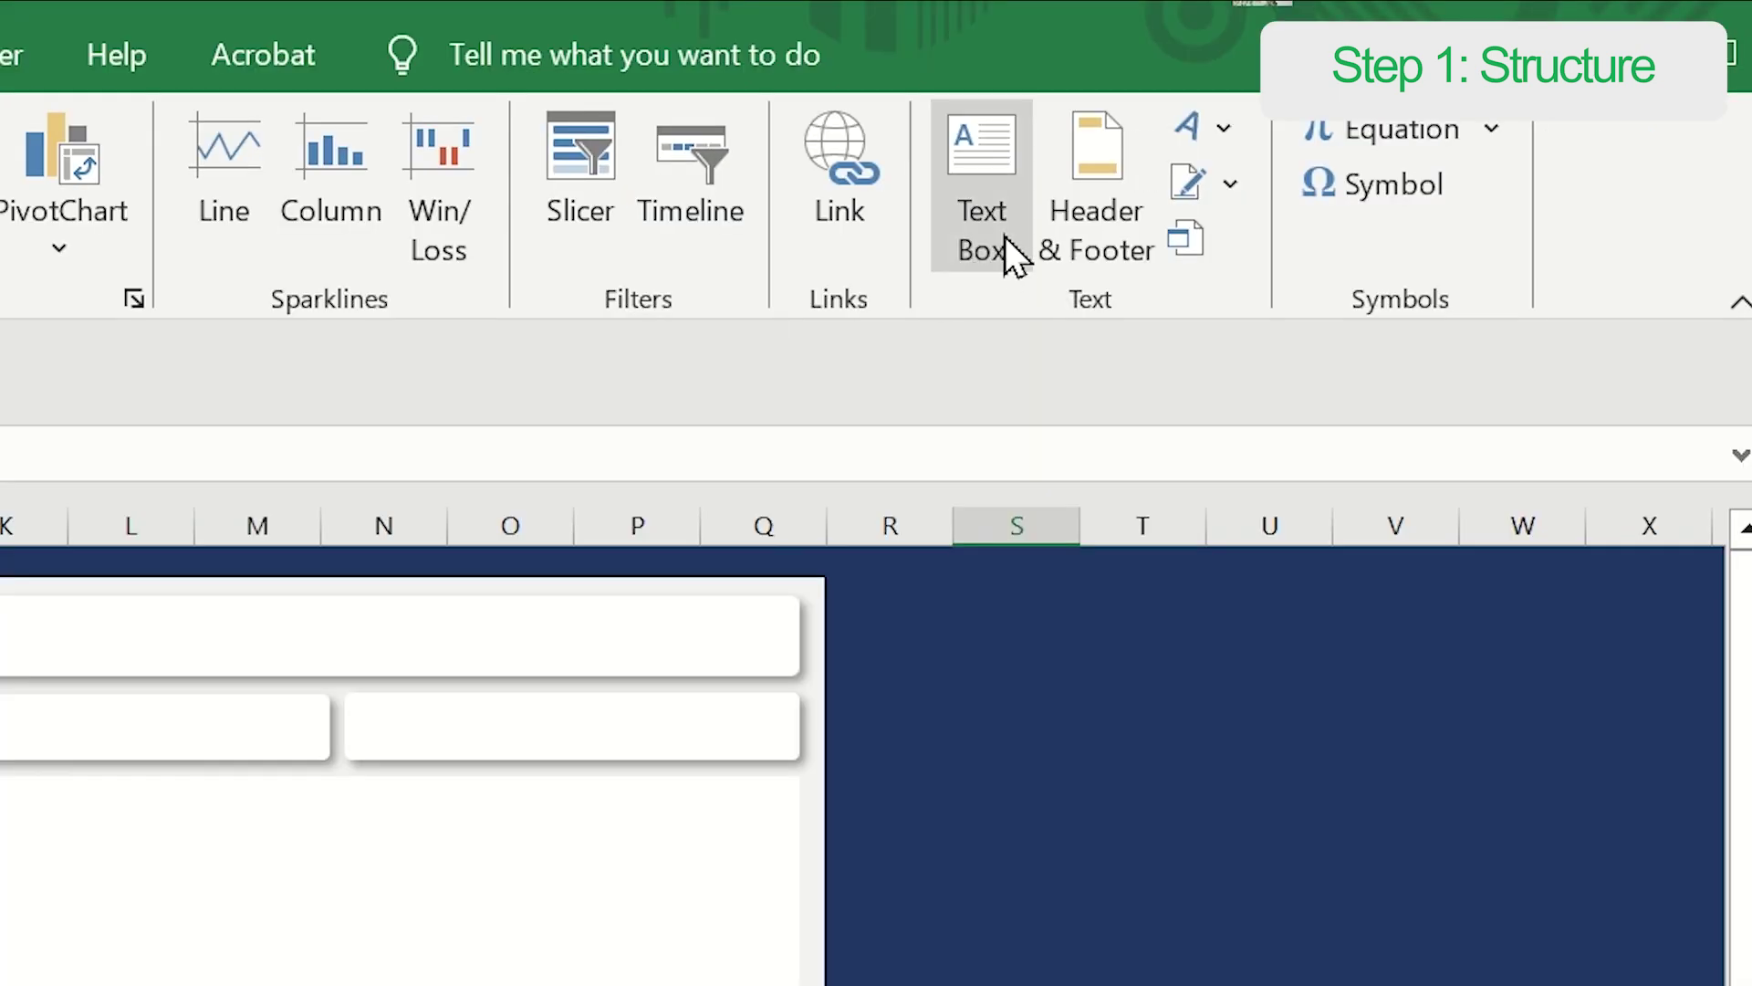
Step: Draw a title text box across the header bar
left_click(1314, 169)
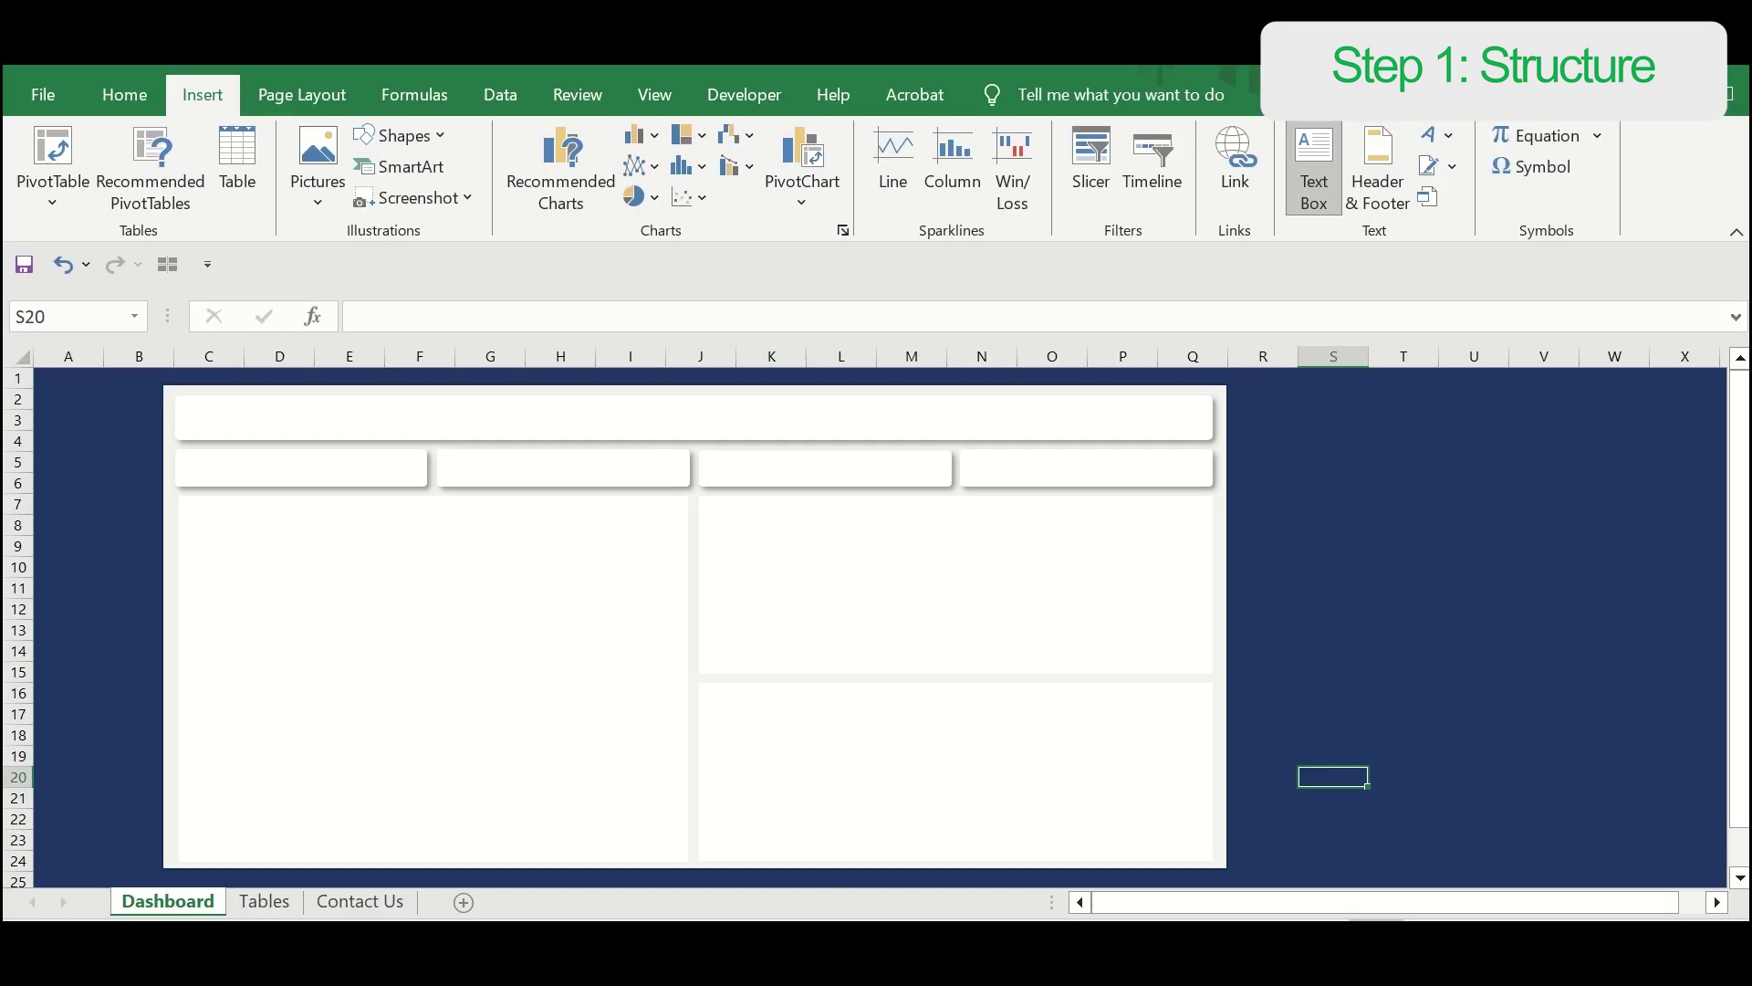
left_click_drag(580, 408, 1174, 438)
scroll(1003, 866, "up", 8)
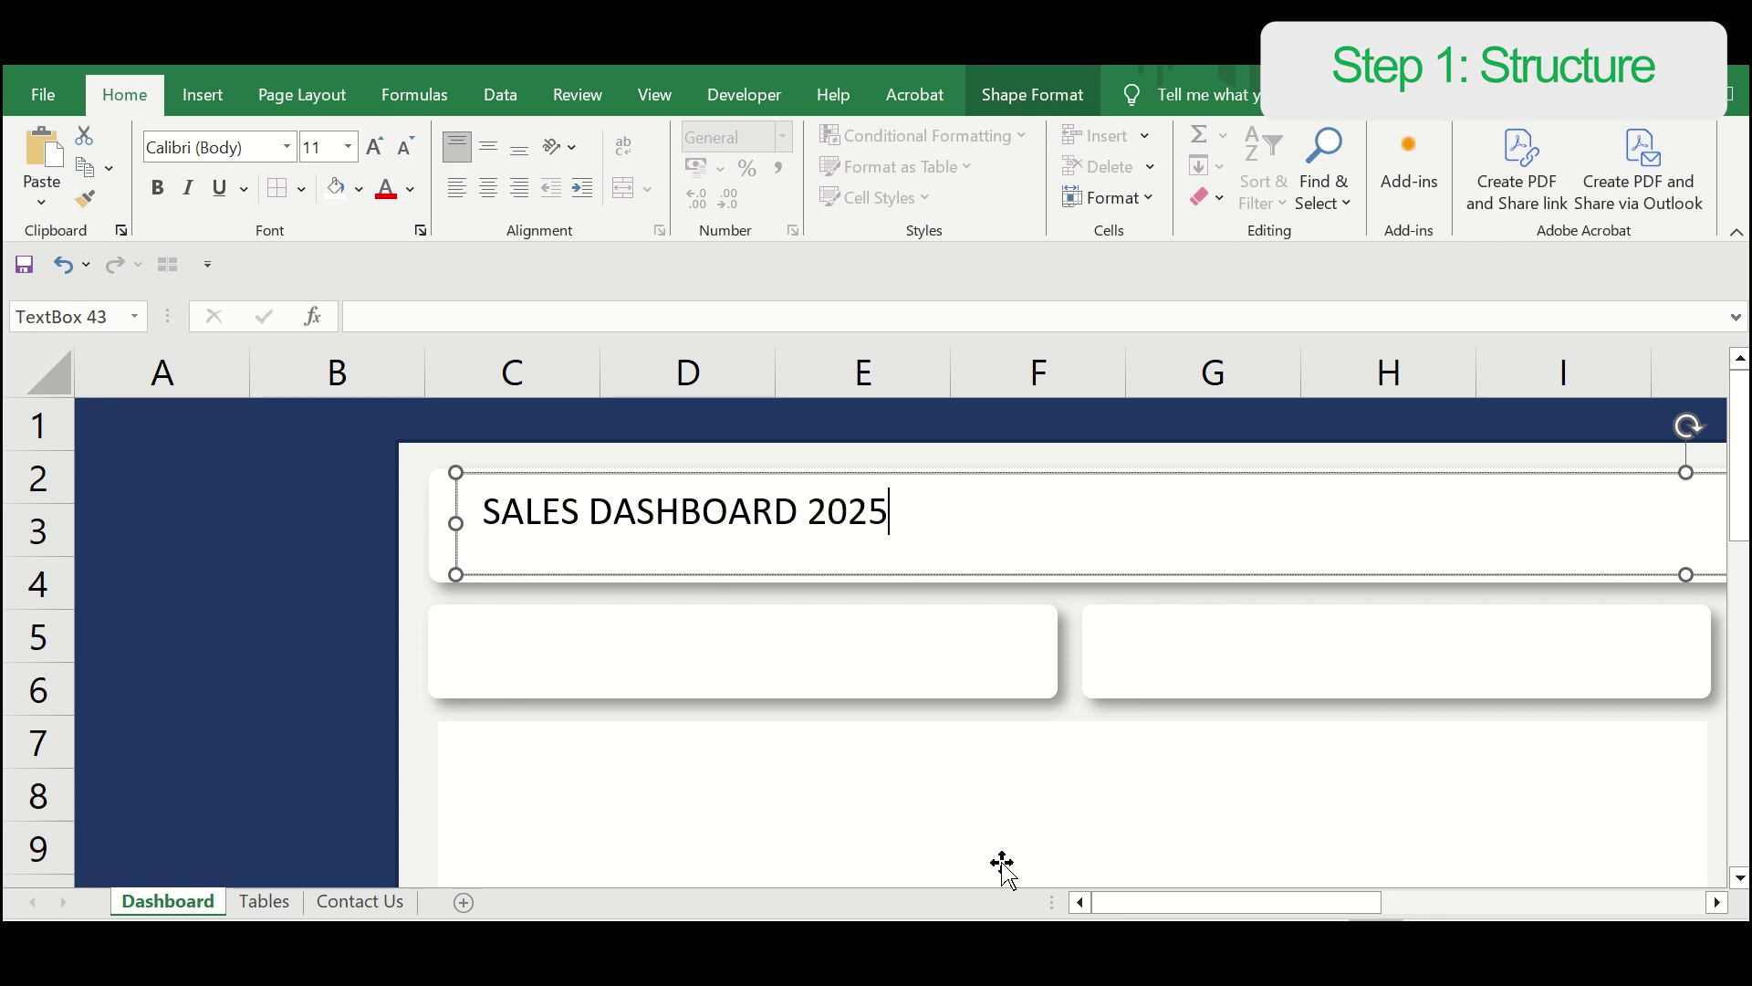
scroll(876, 639, "down", 8)
Step: Format the SALES DASHBOARD 2025 title as bold Arial 28 in dark blue
key("ctrl+a")
left_click(286, 147)
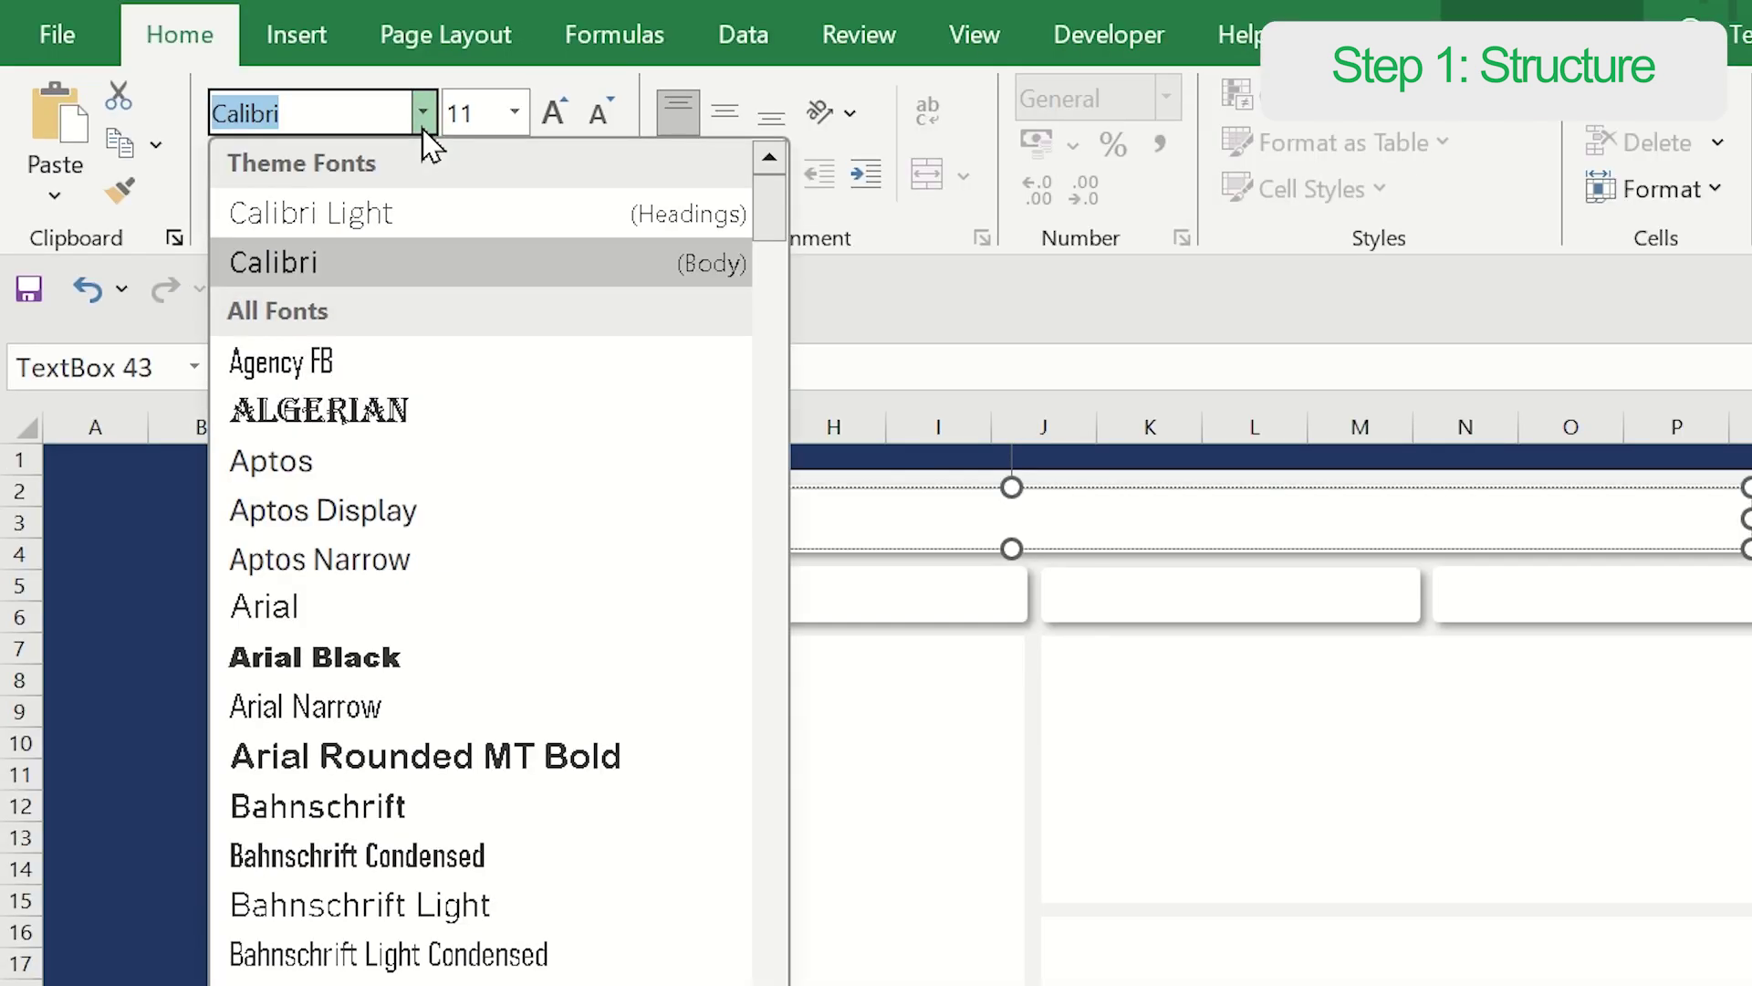
left_click(274, 606)
left_click(514, 113)
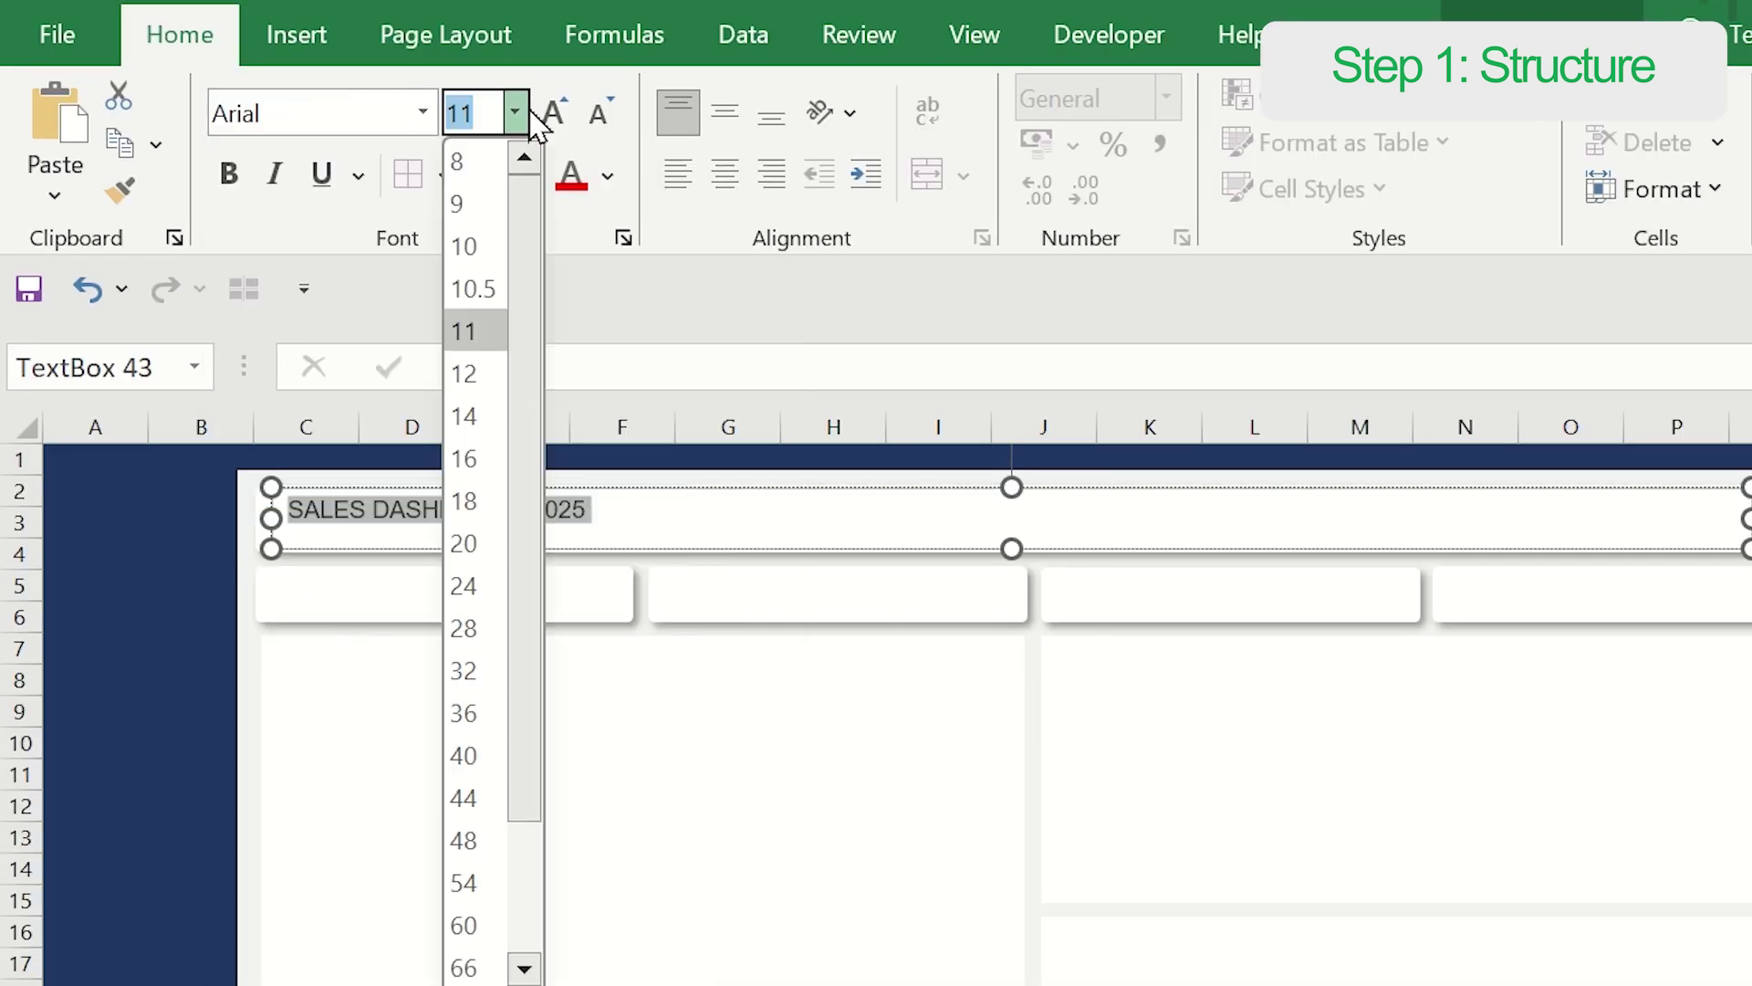
left_click(493, 628)
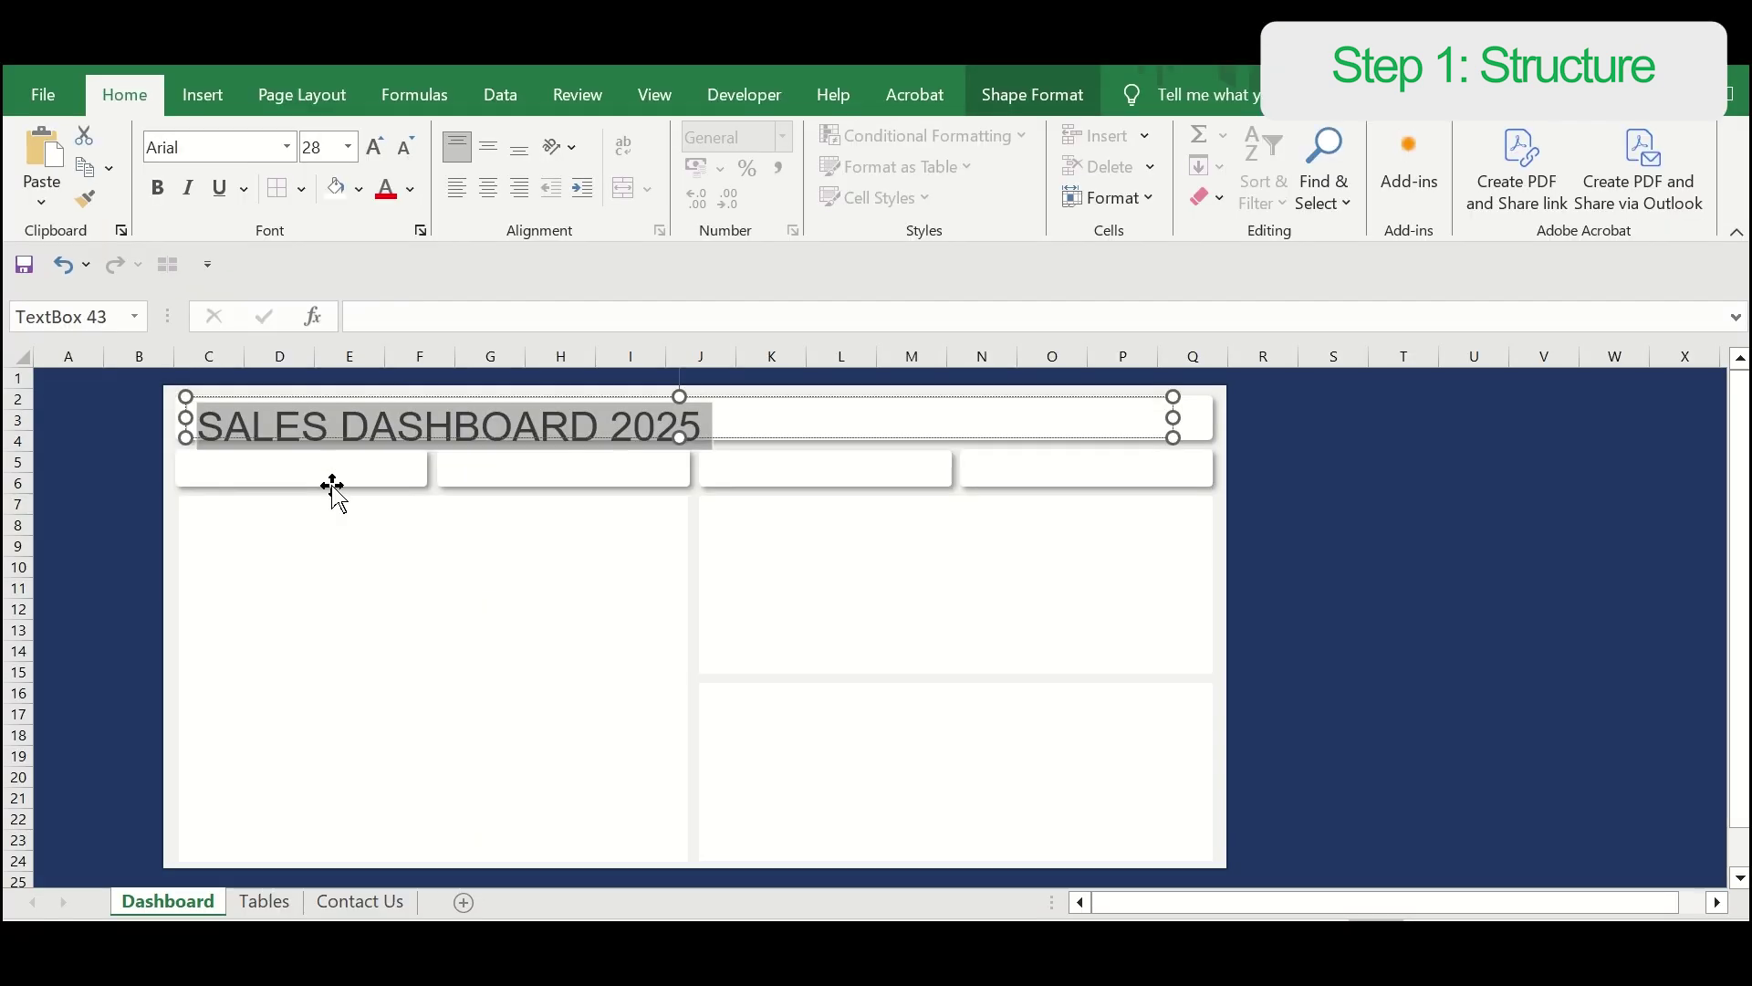
left_click(157, 190)
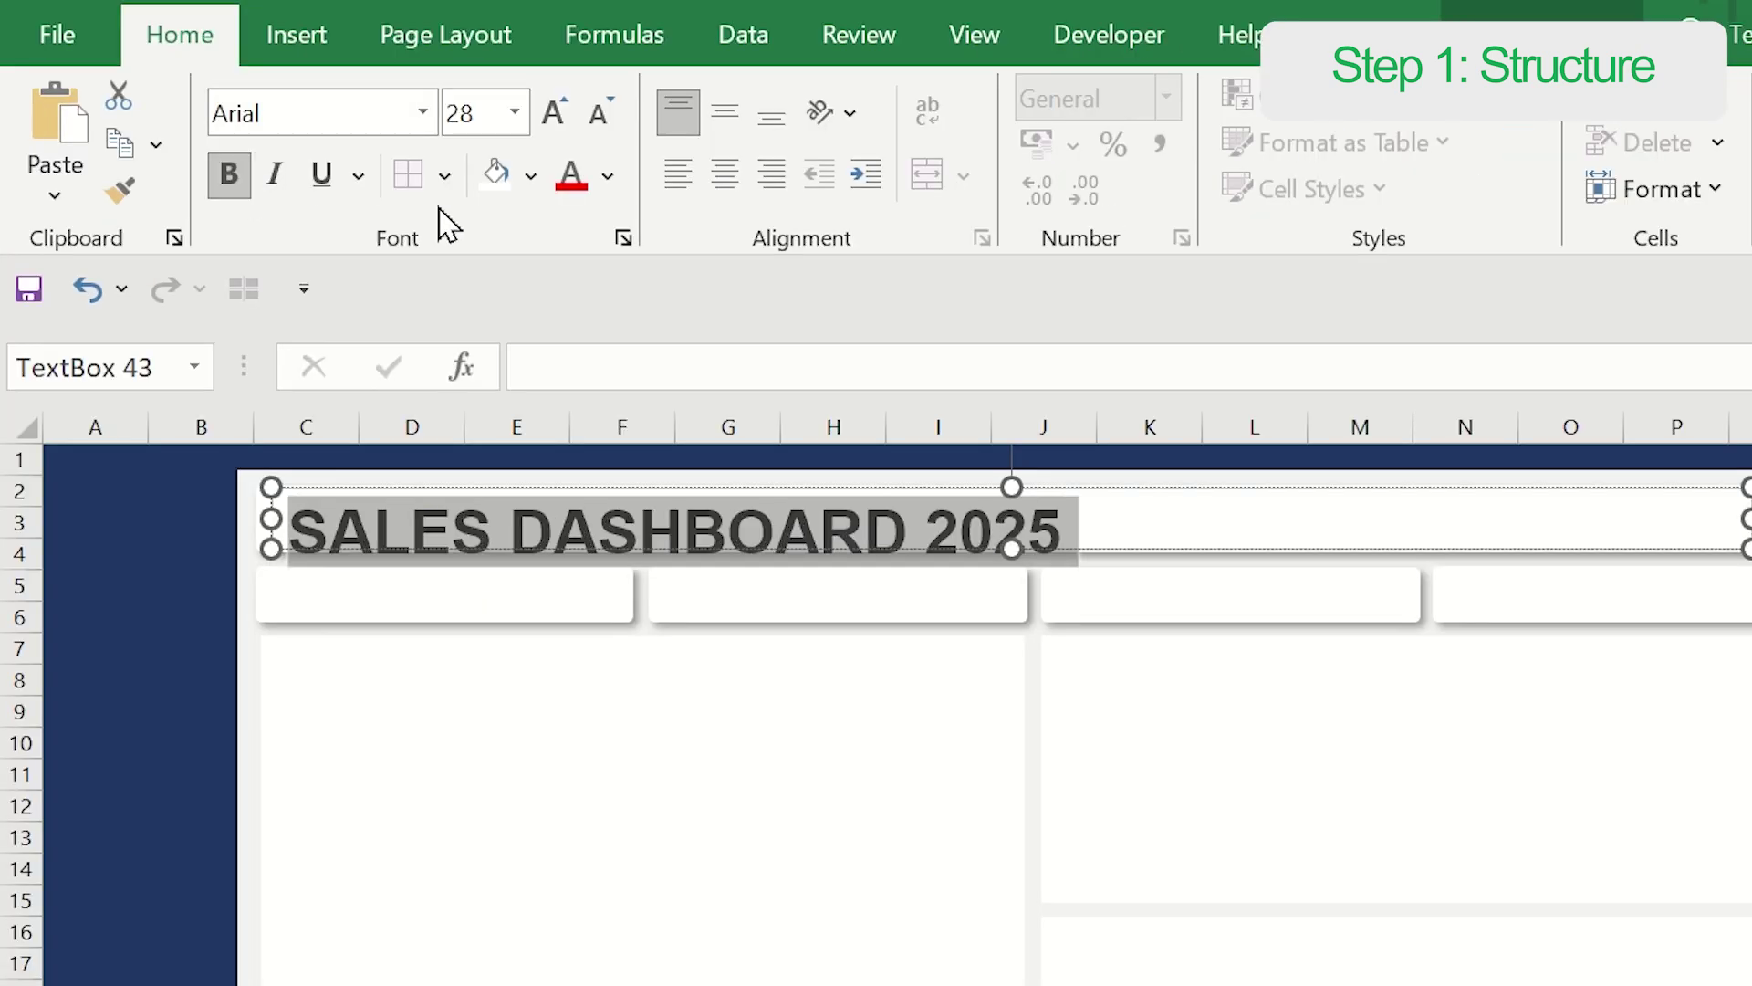
left_click(411, 190)
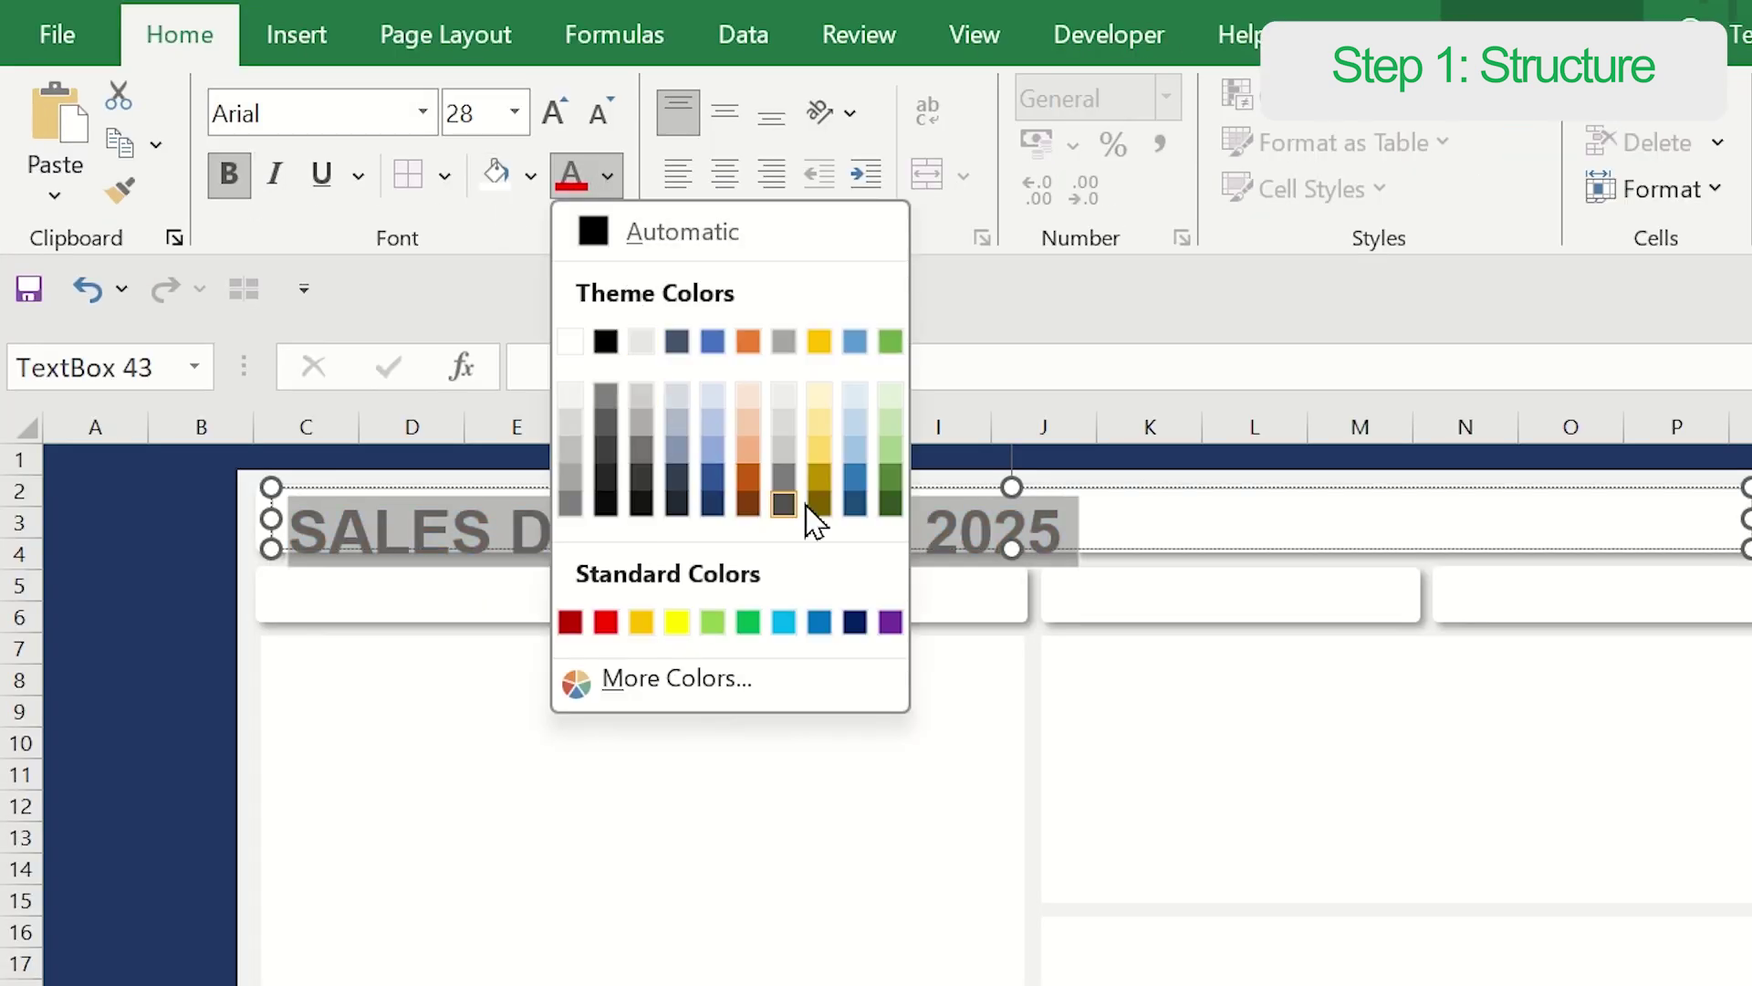
left_click(855, 504)
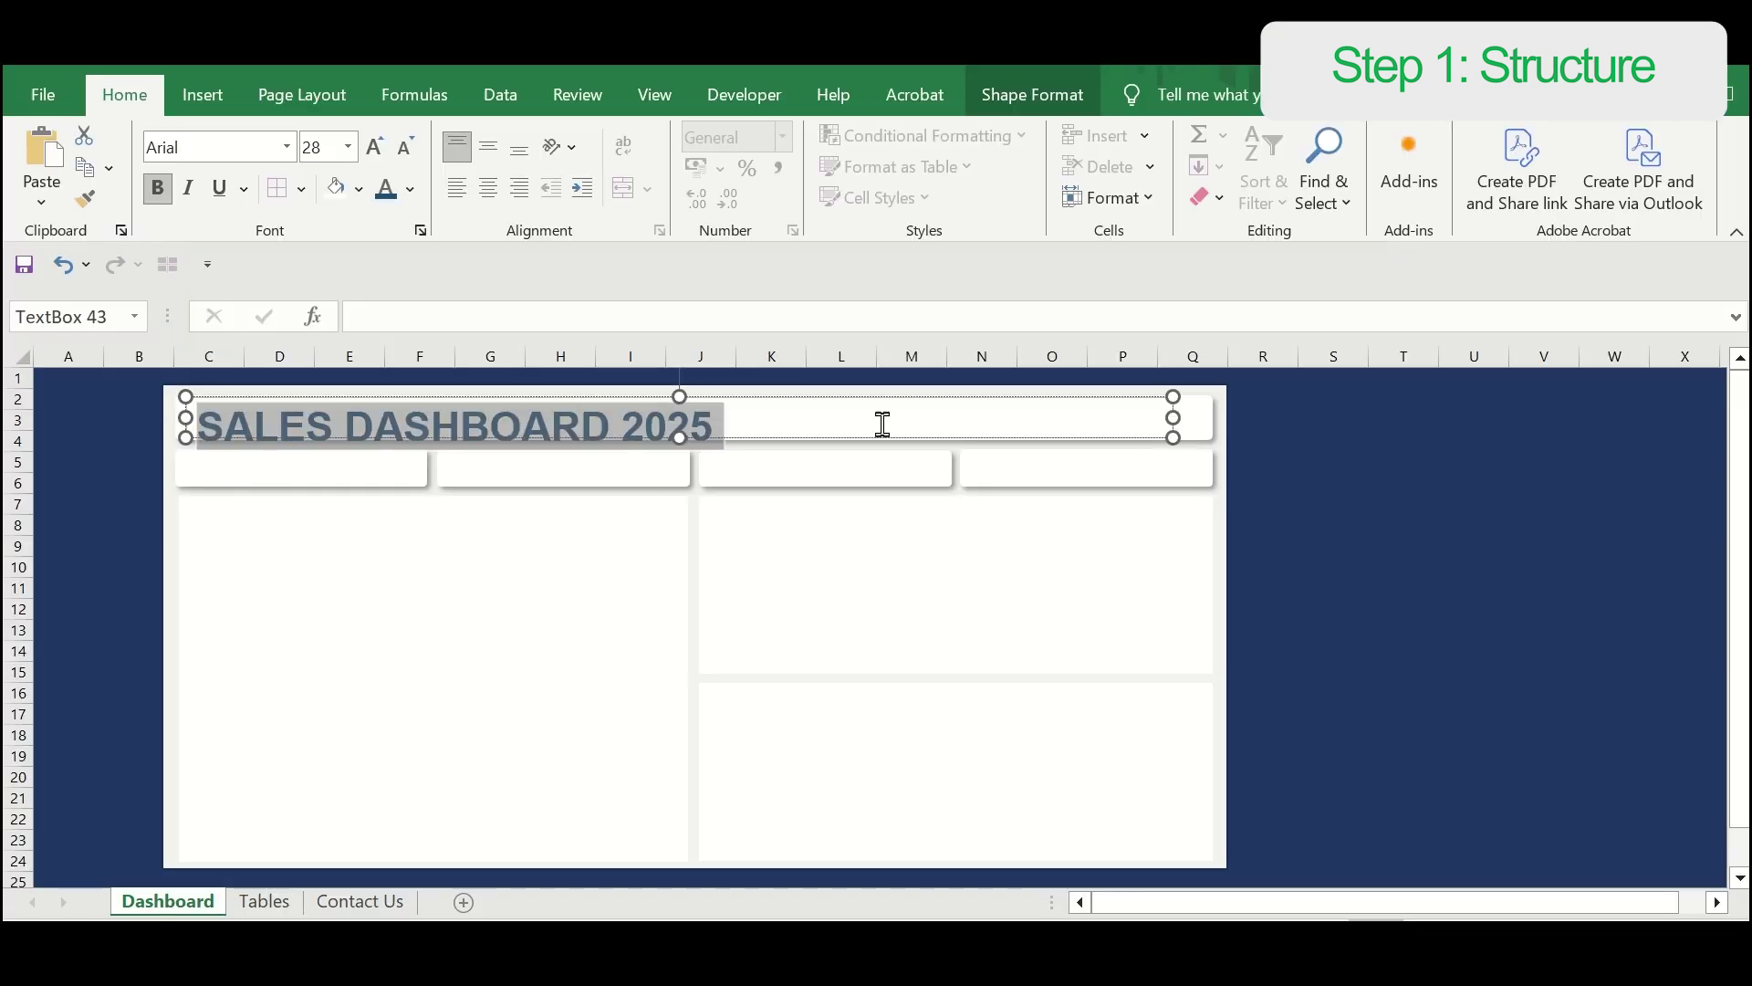
left_click(1203, 550)
Step: Centre the title vertically and set the title box outline to No Outline
left_click(703, 429)
key("ctrl+a")
left_click(489, 146)
left_click(758, 429)
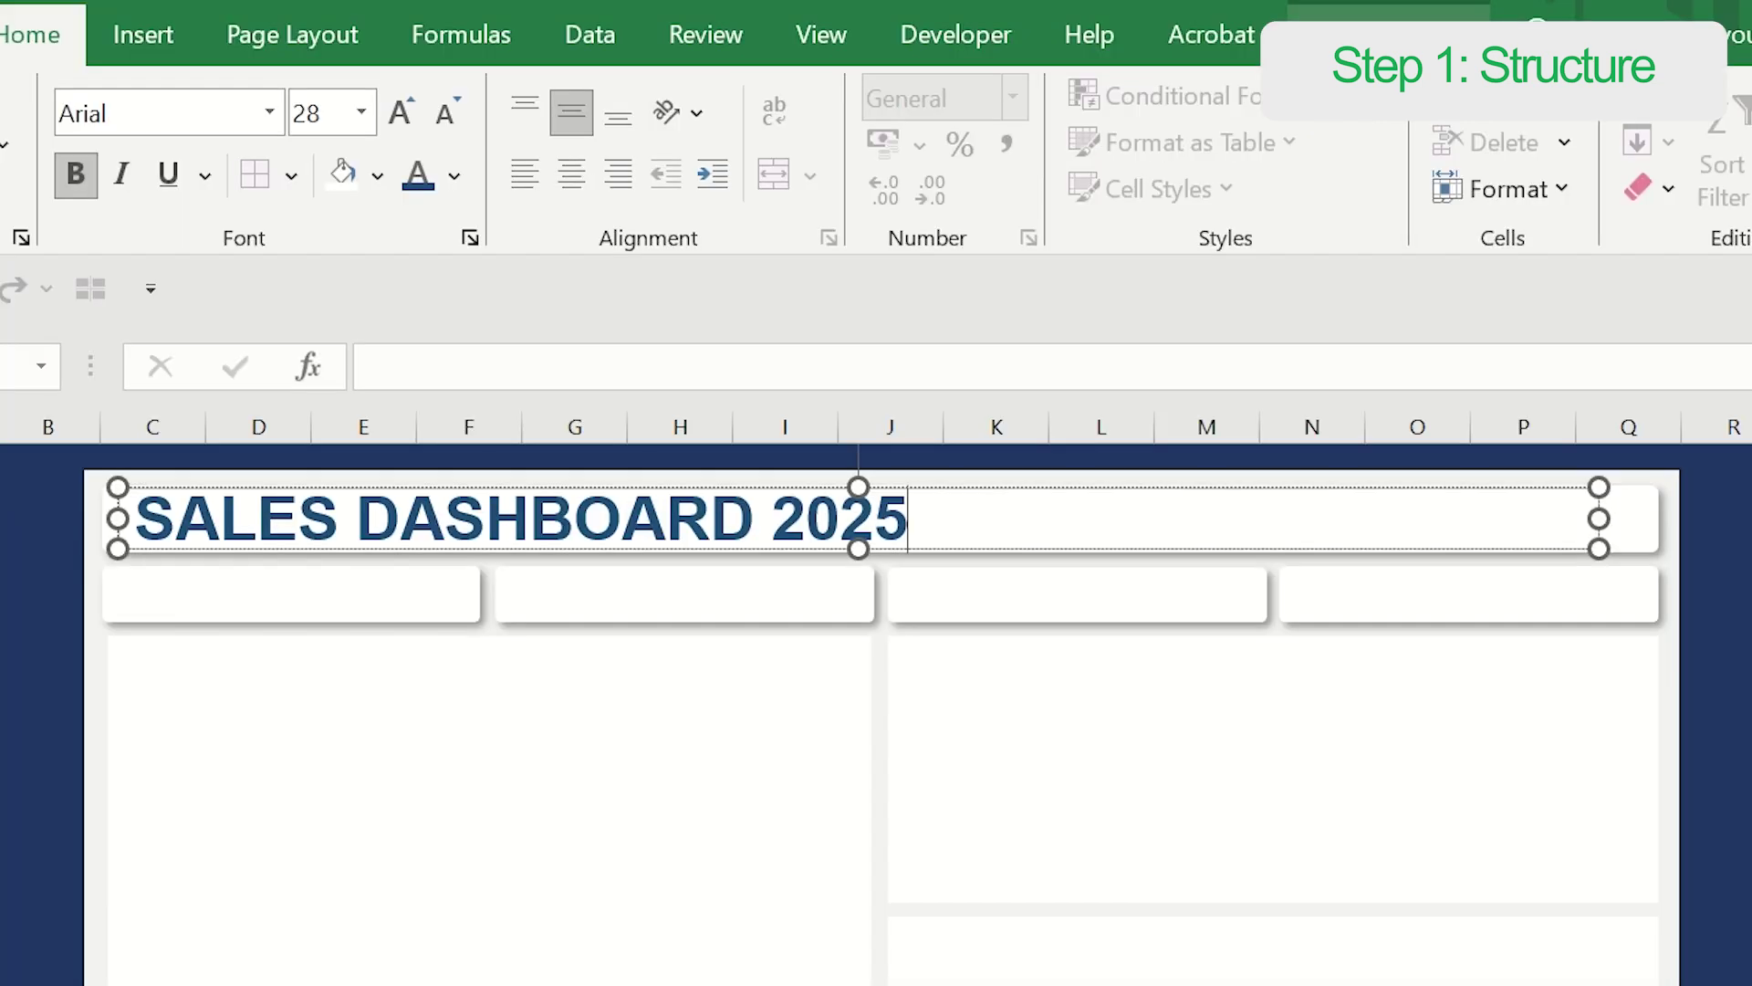
left_click(1387, 34)
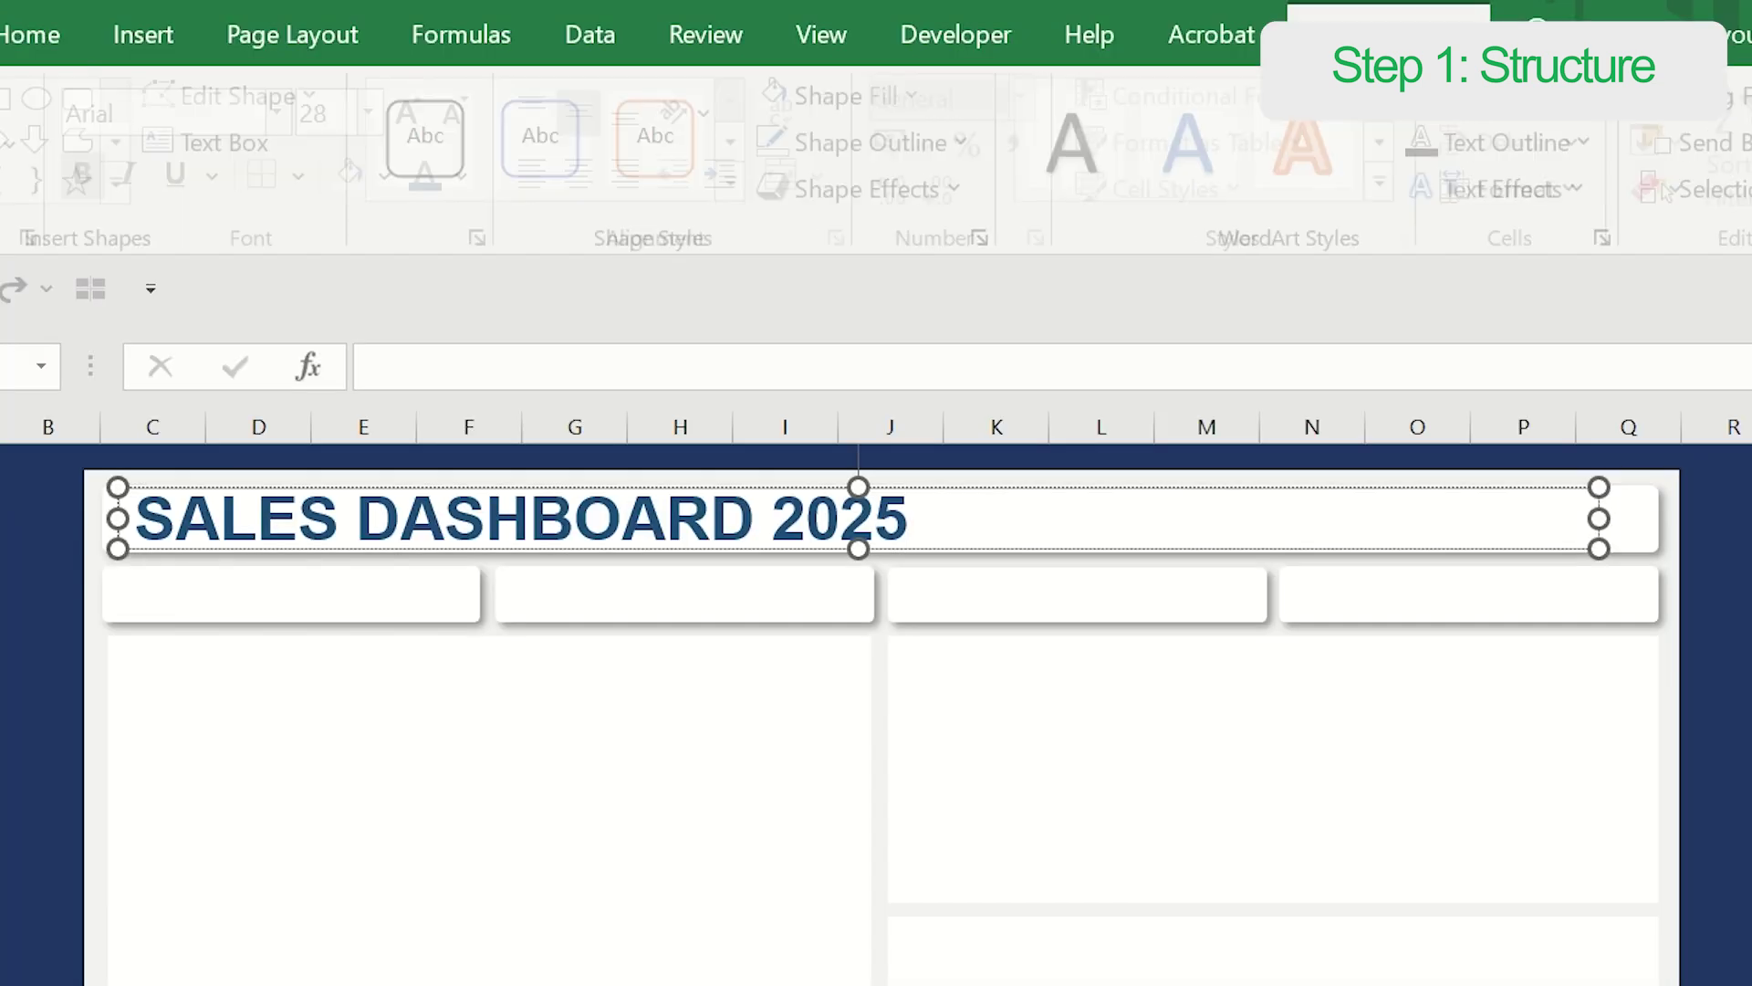
left_click(977, 144)
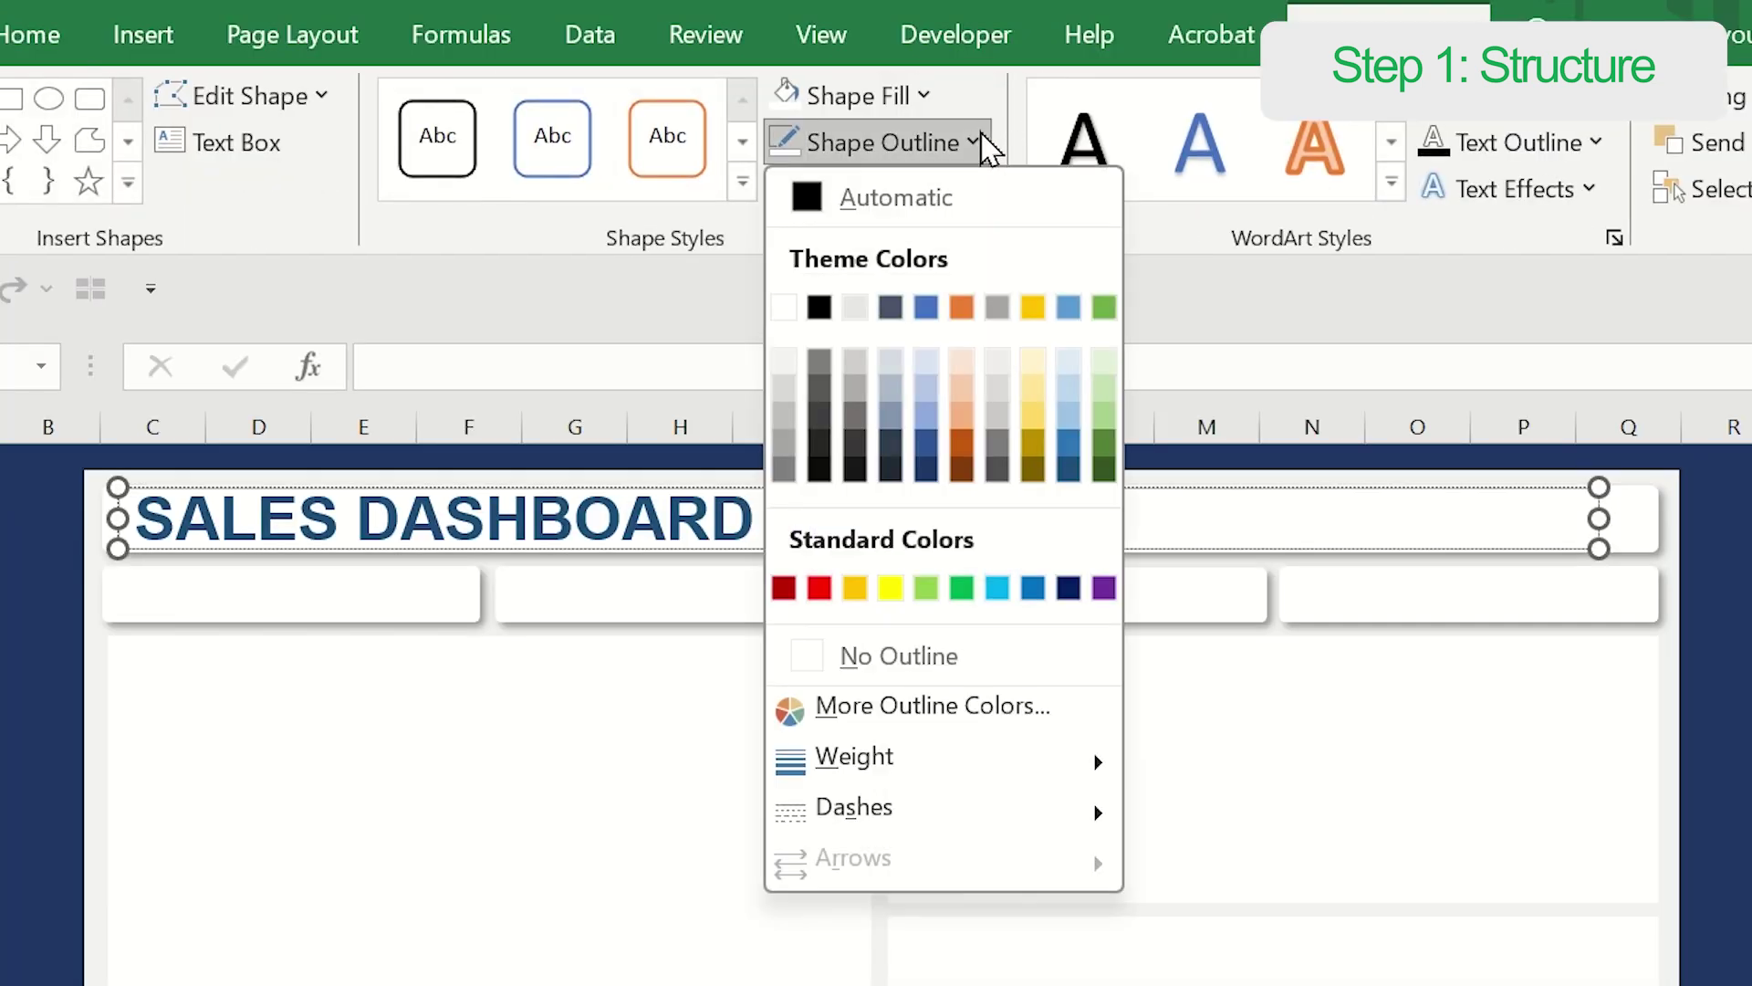
left_click(822, 669)
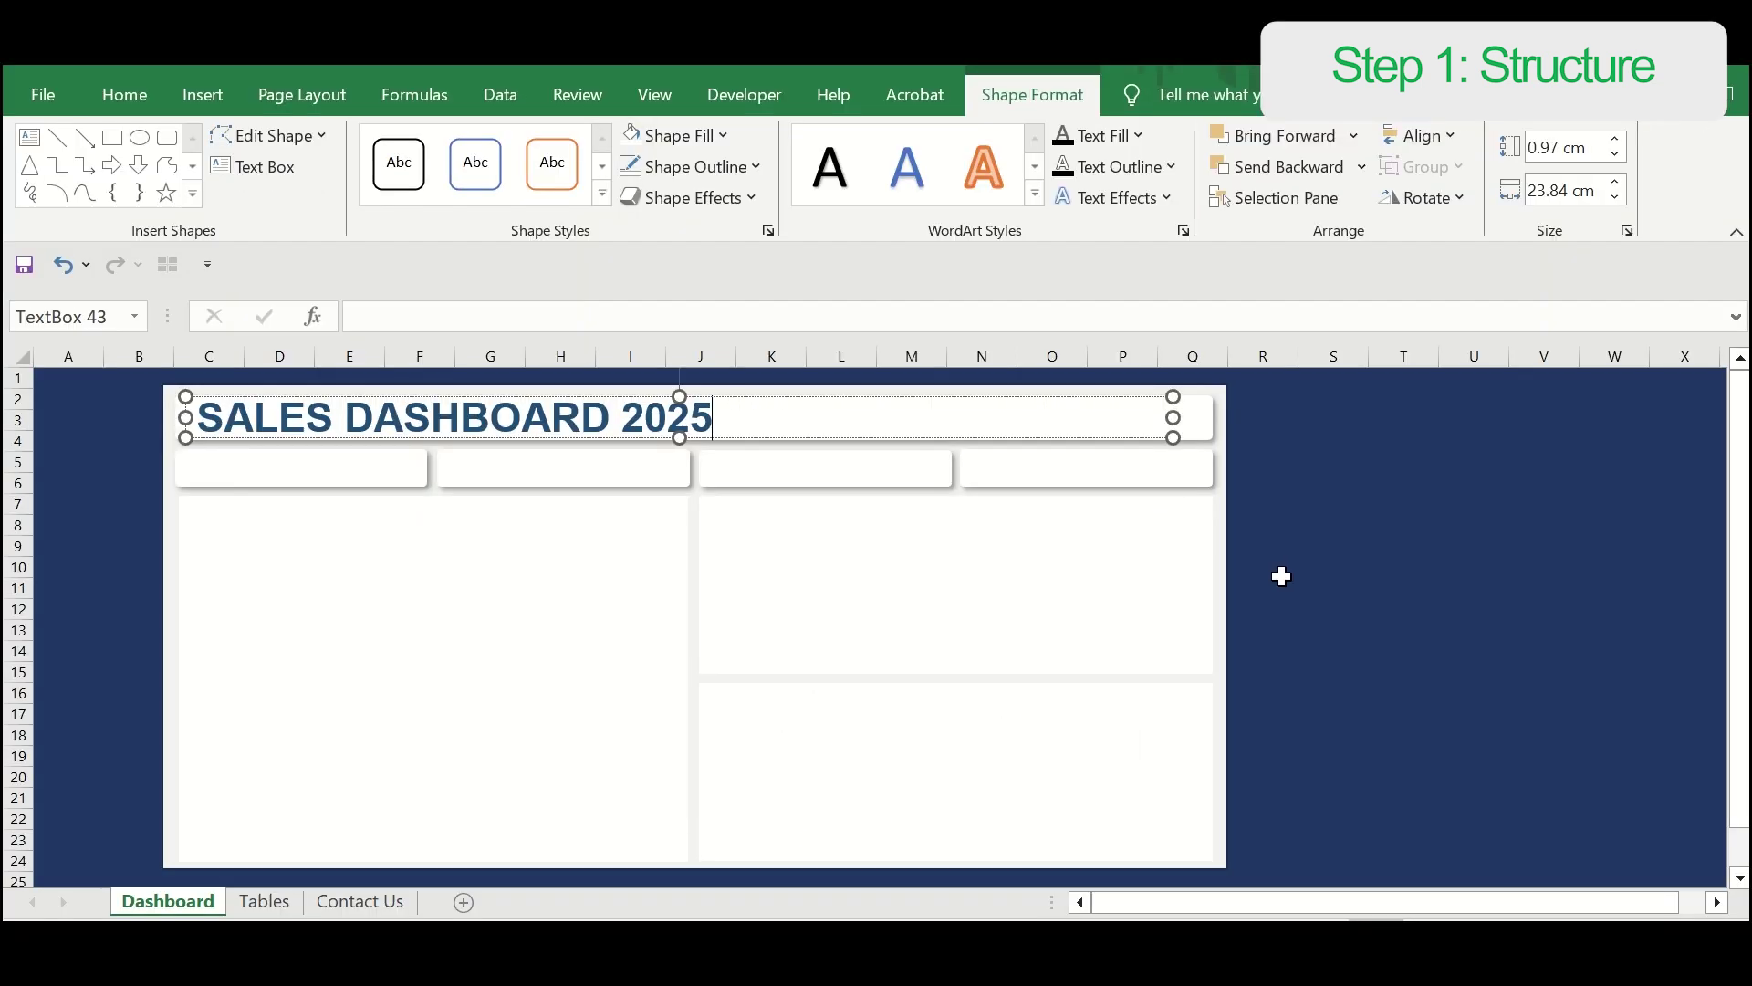
left_click(1288, 585)
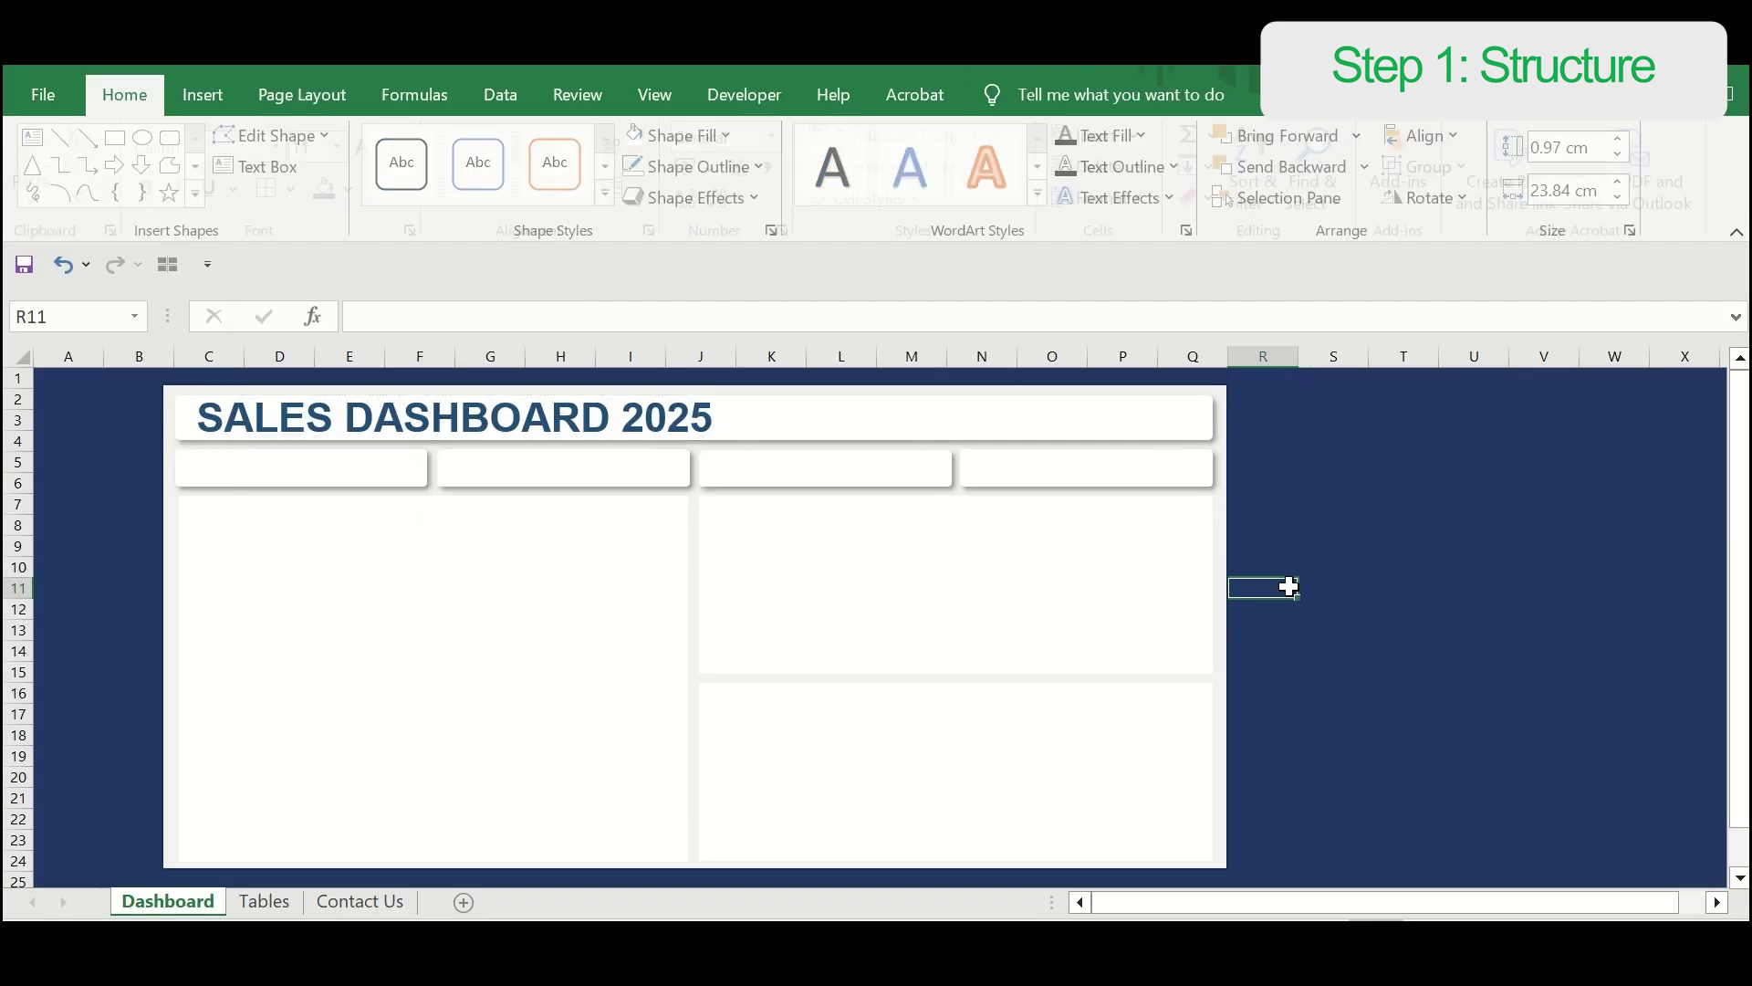
Step: Nudge the title box into place within the header and duplicate it
left_click(771, 419)
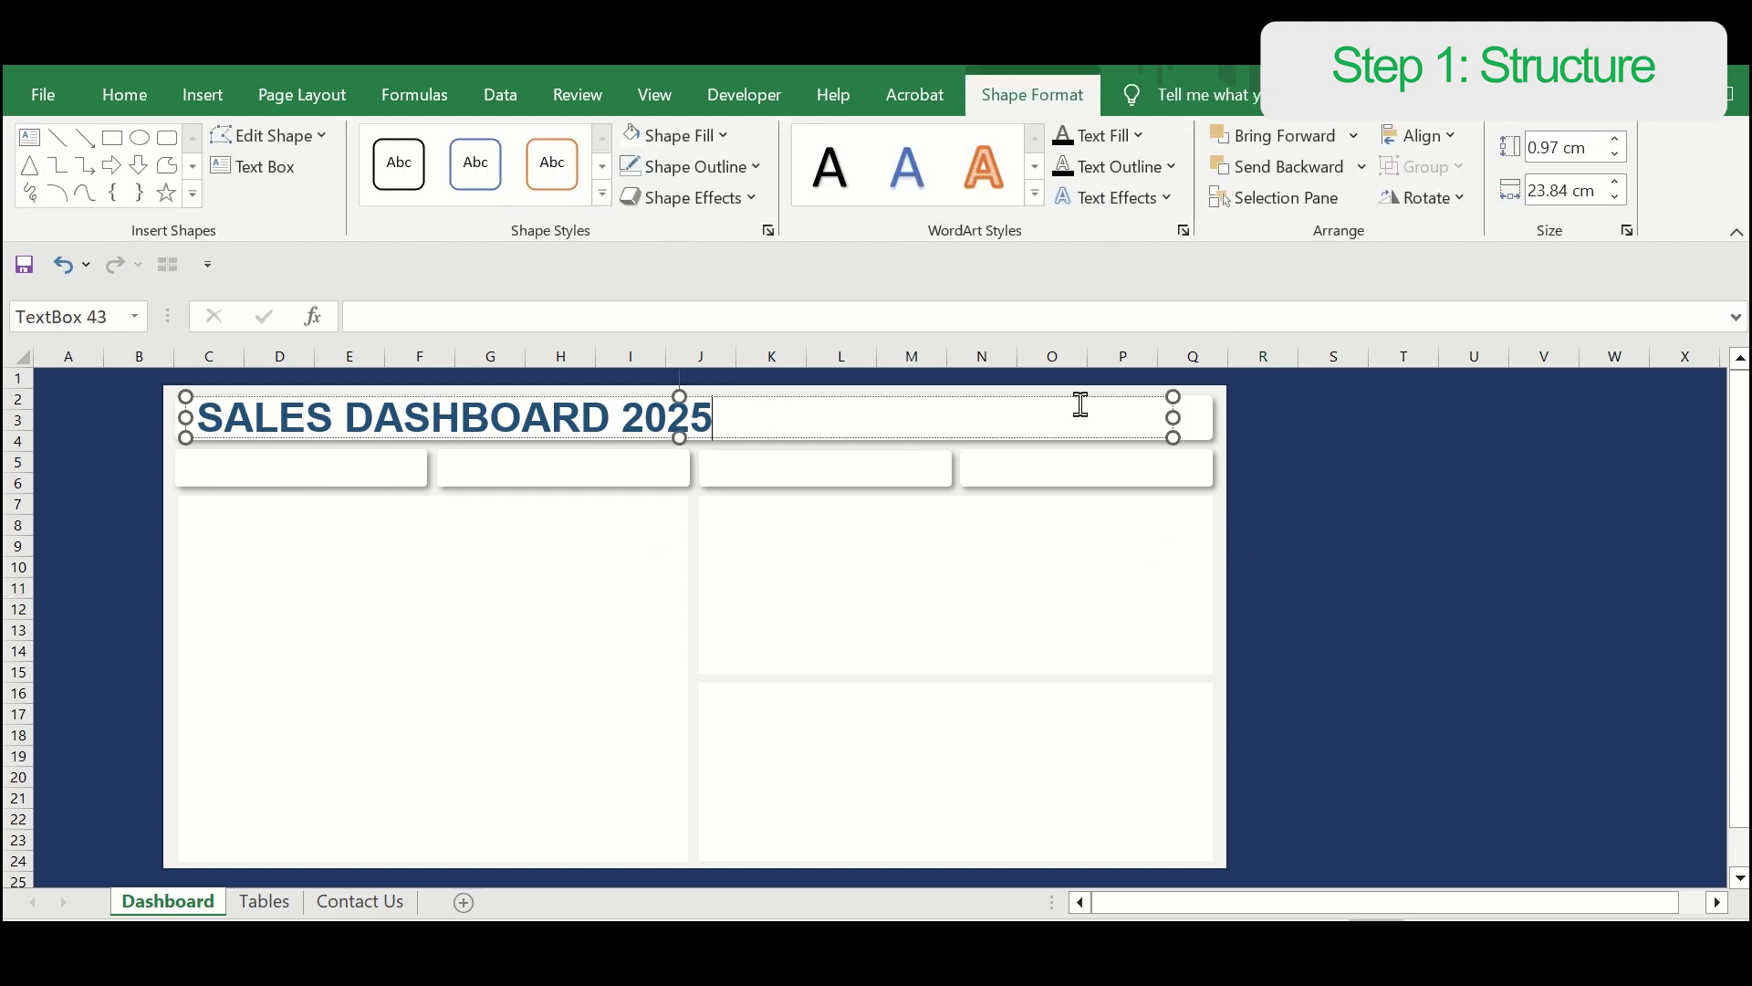
left_click(1170, 414)
key("Left")
key("Left")
key("Left")
key("Left")
key("Left")
key("Left")
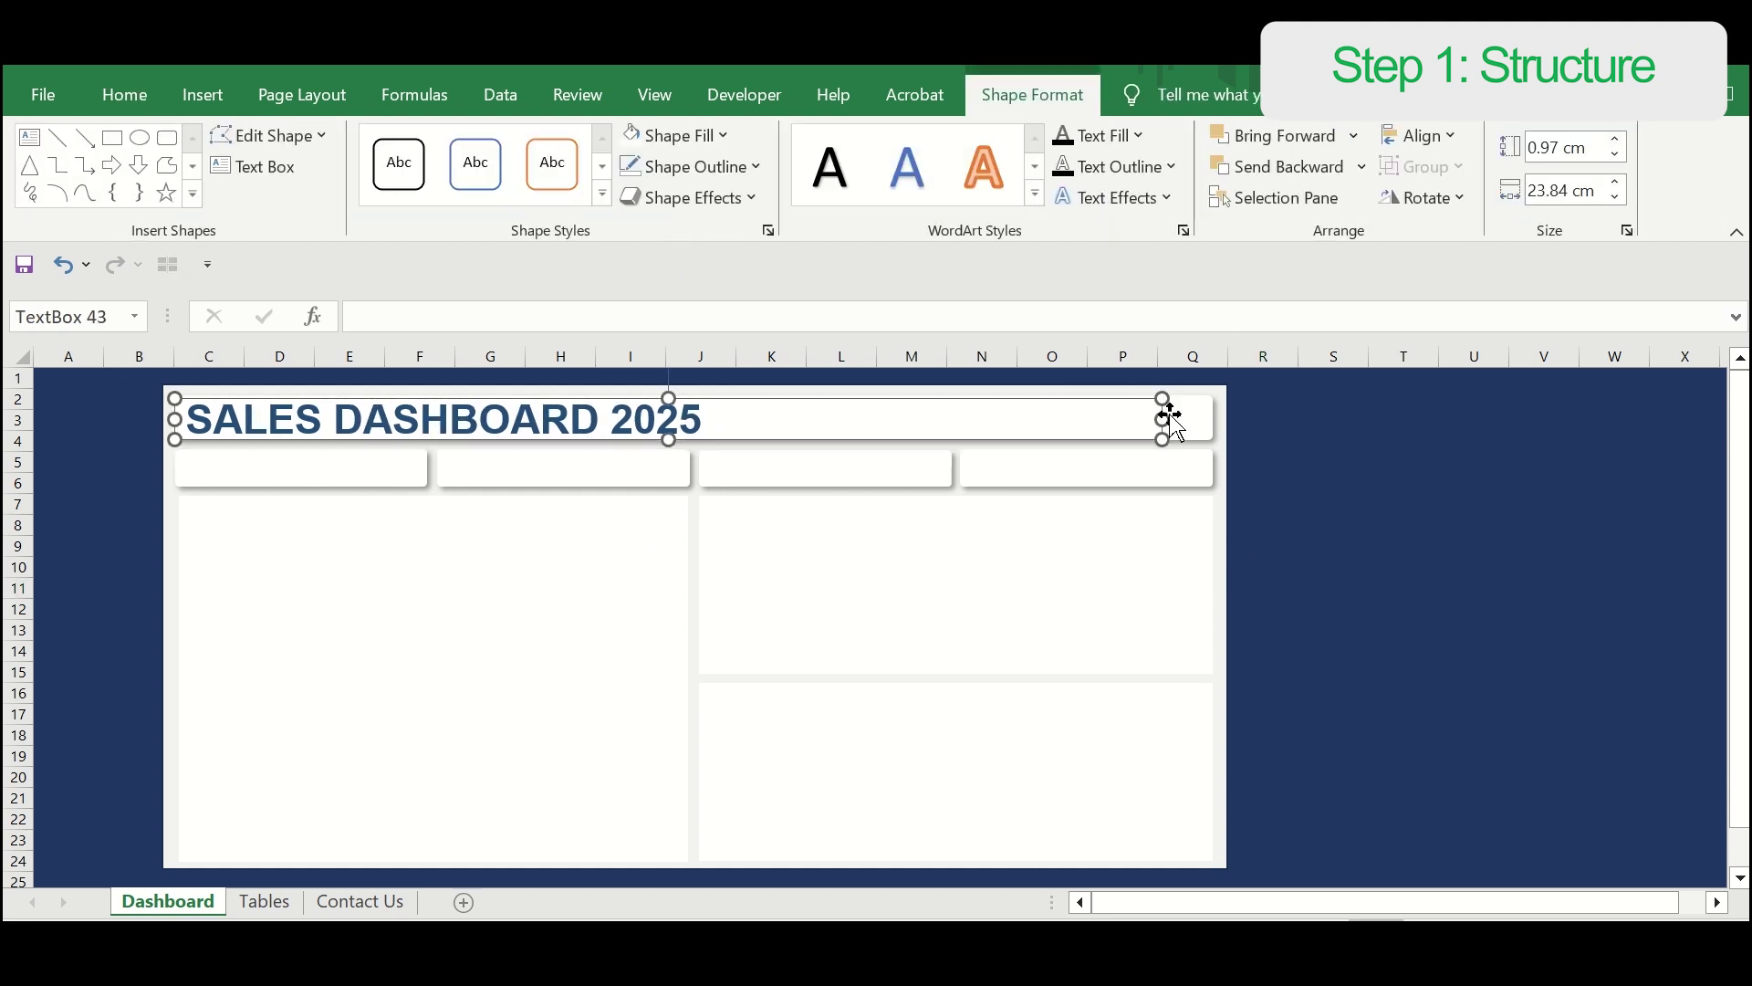
key("Right")
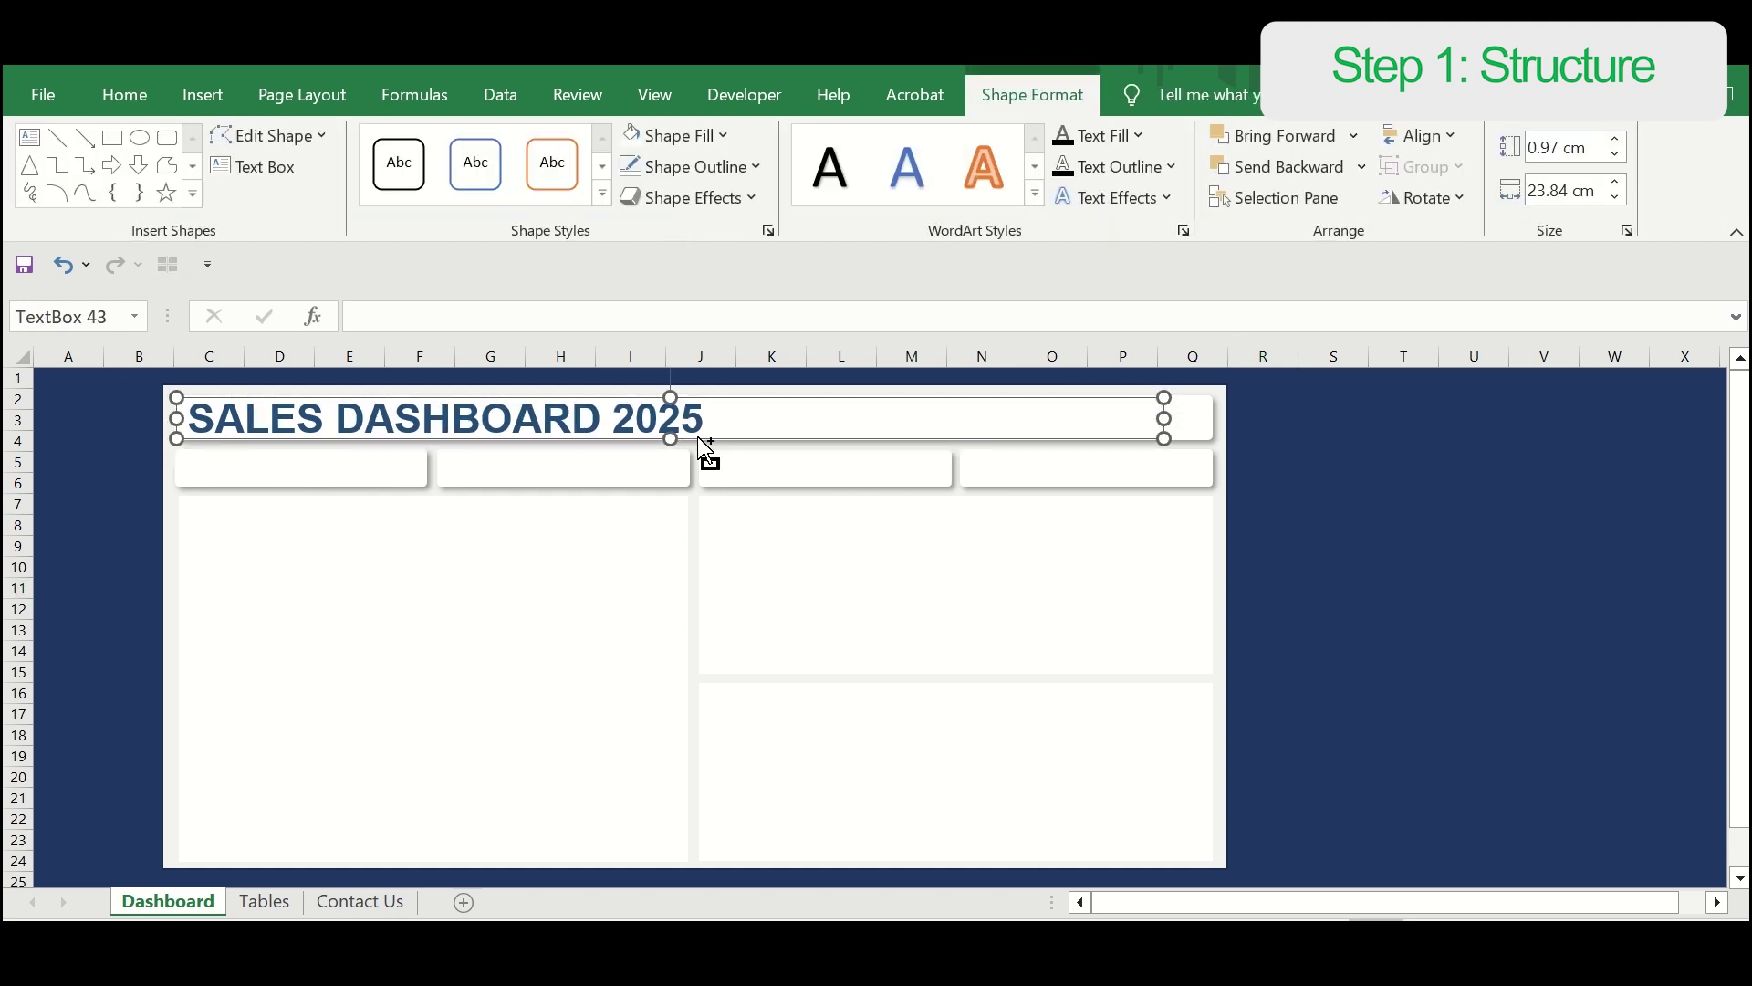
key("ctrl+d")
Step: Move the copy onto the first card and change it to 'Sales' at size 10
left_click_drag(719, 456, 701, 485)
left_click(706, 471)
key("ctrl+a")
type("Sales")
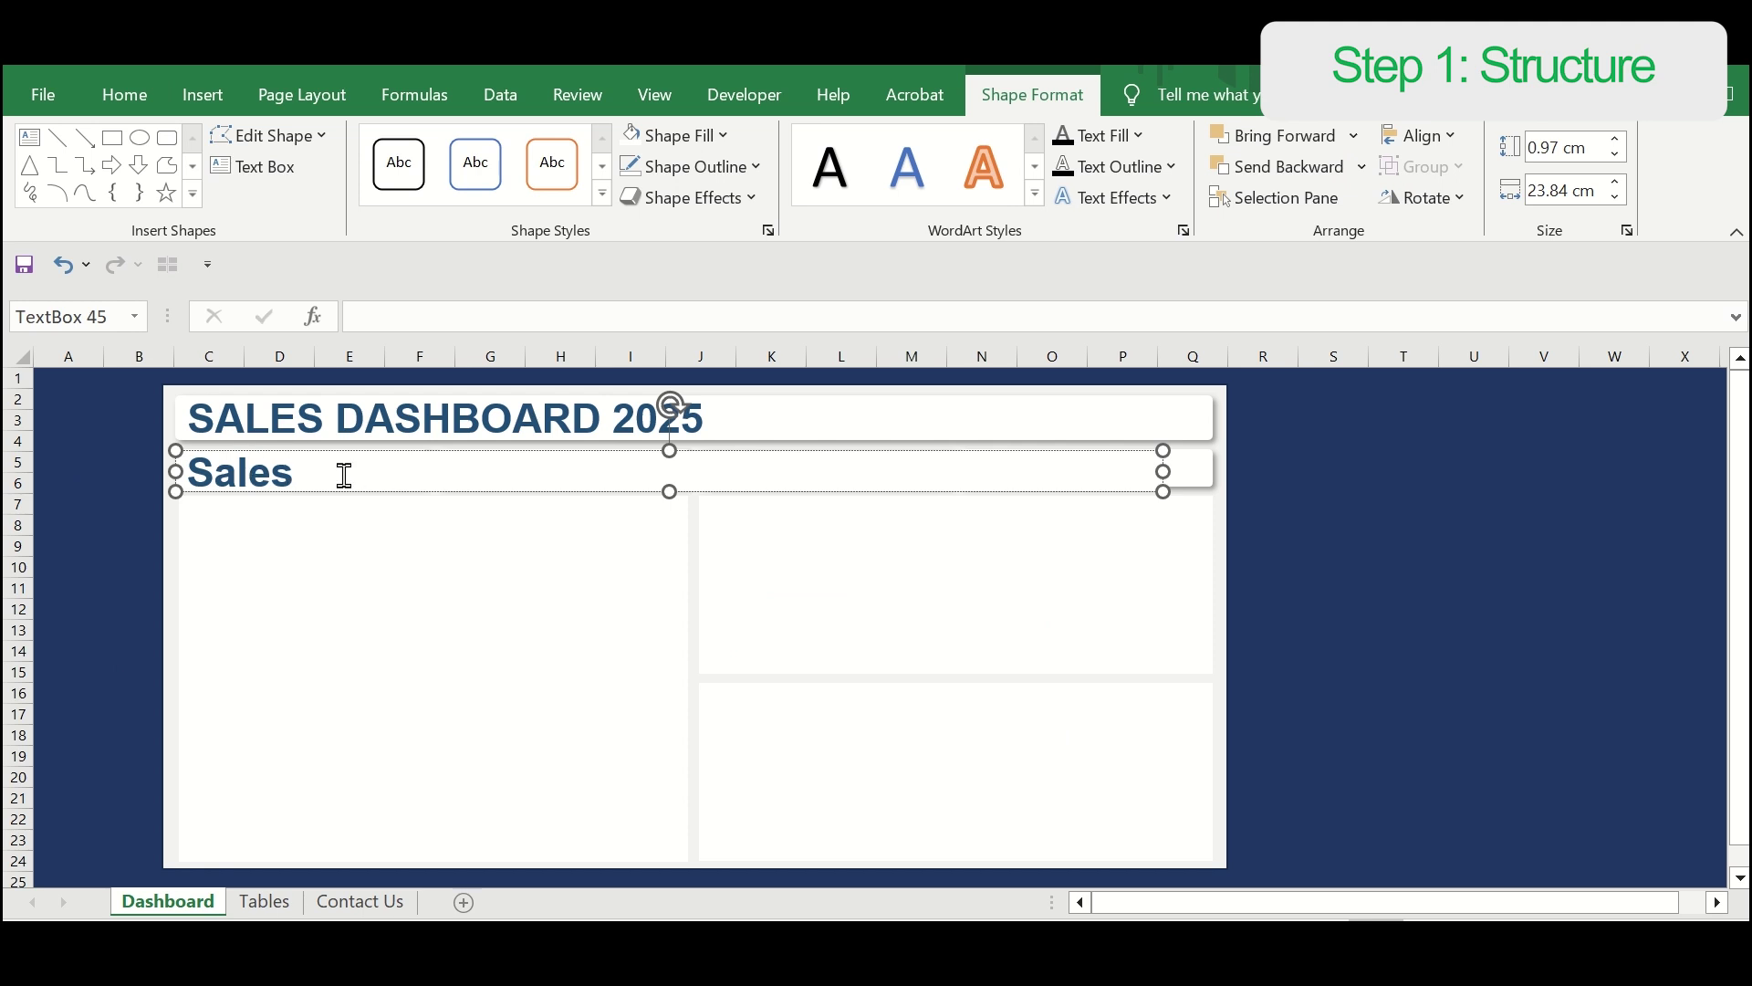
key("ctrl+a")
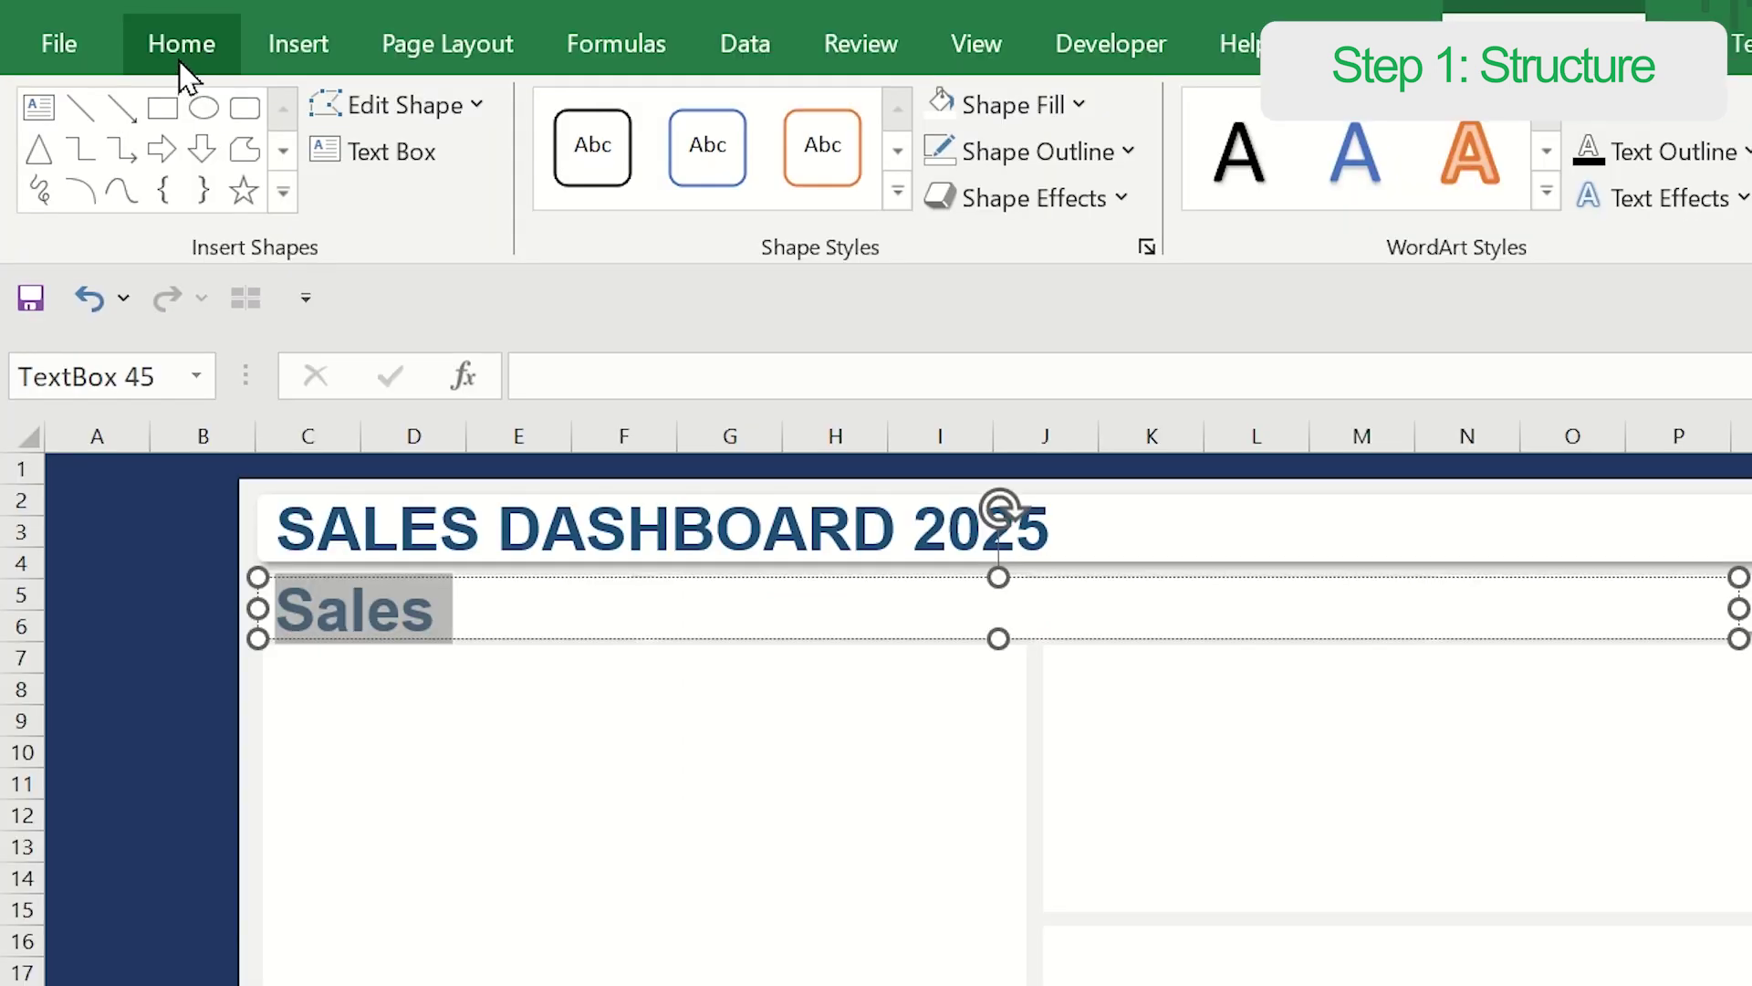
left_click(125, 104)
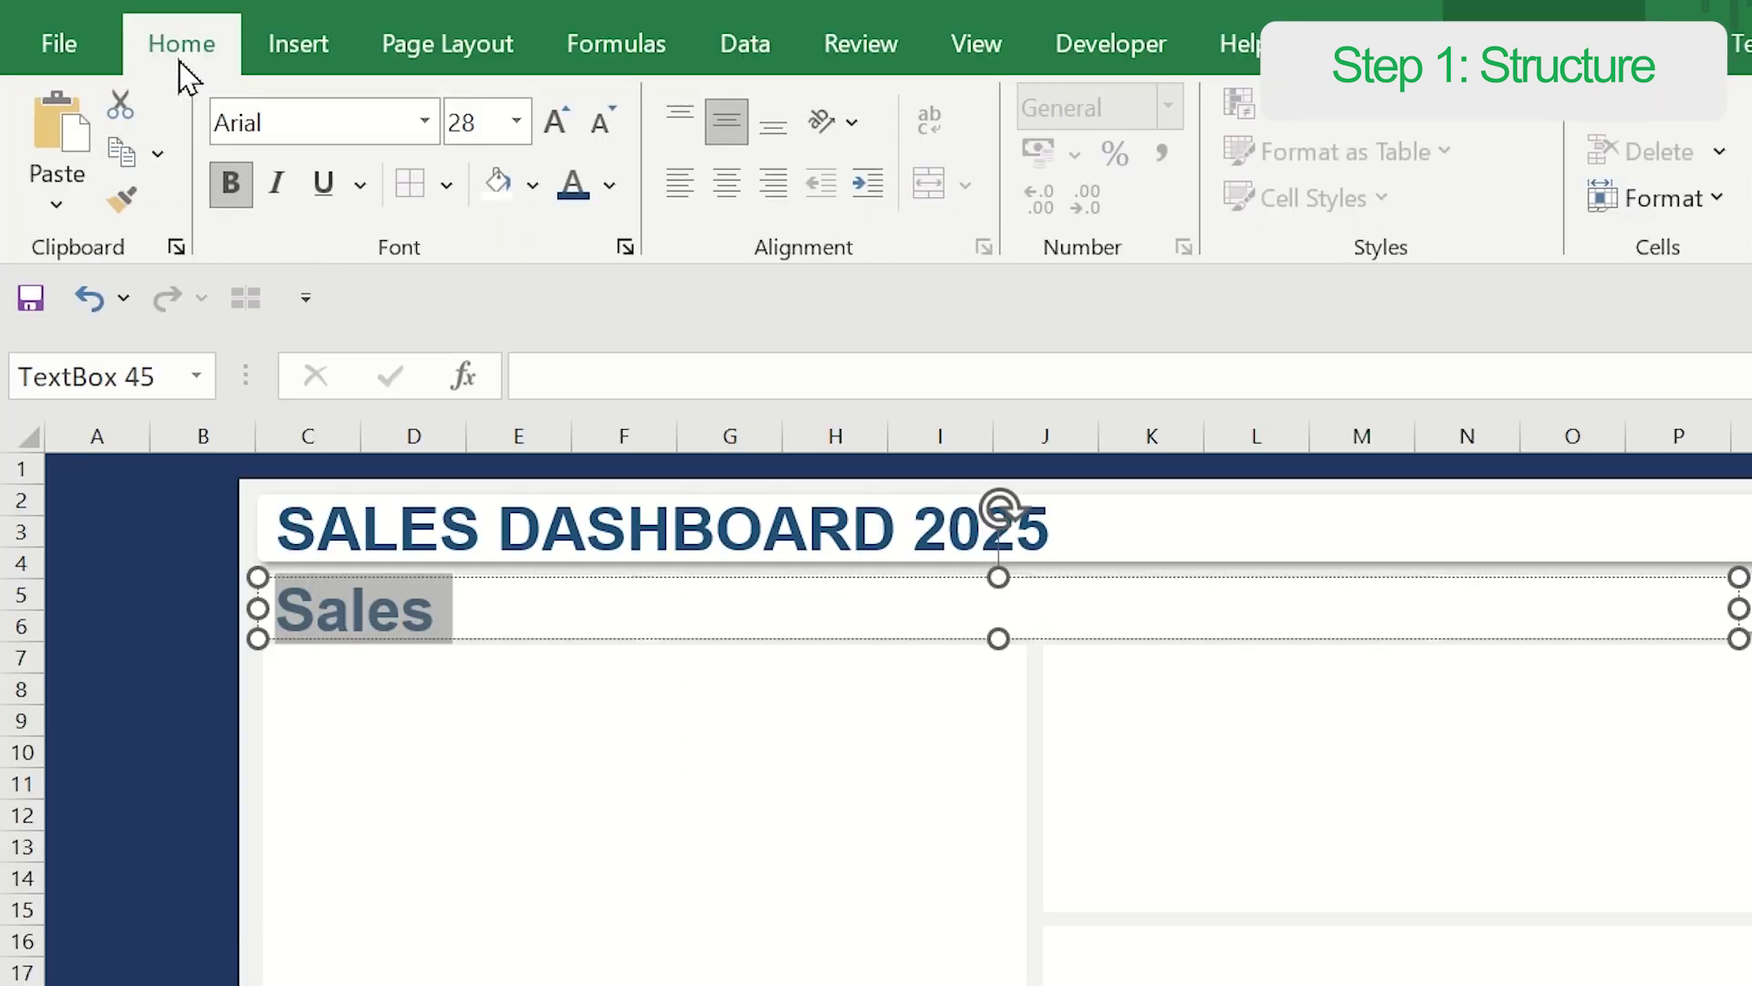
left_click(515, 121)
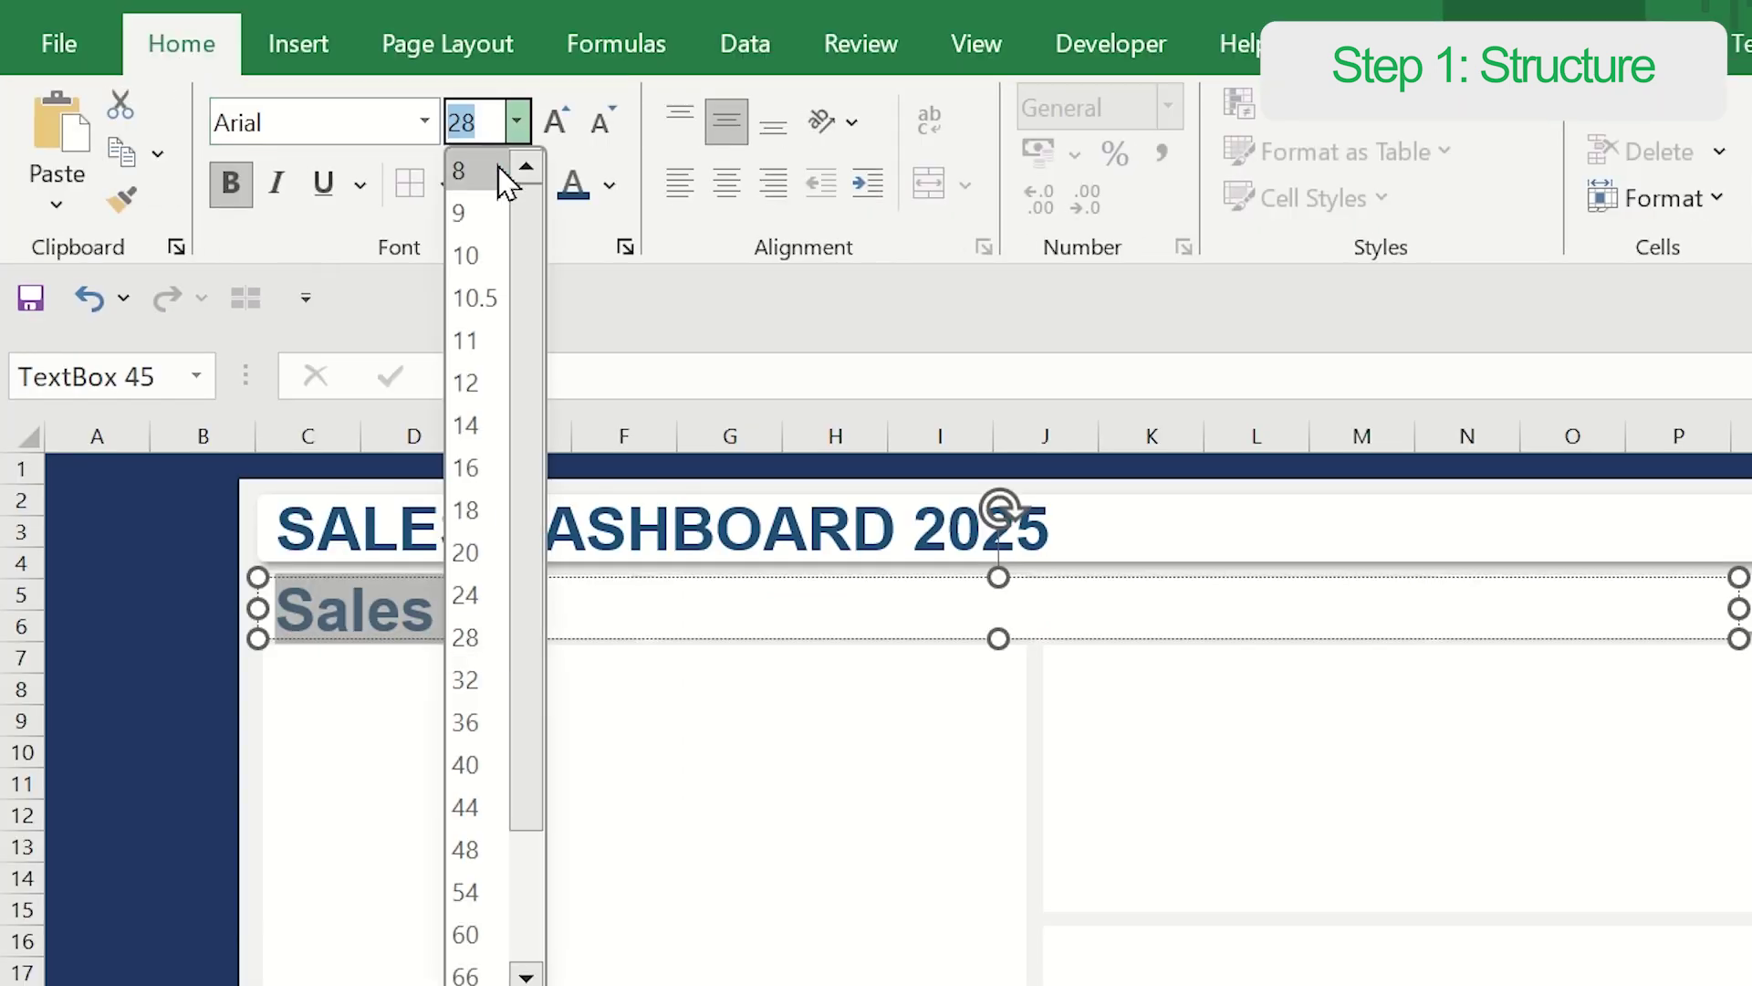
left_click(467, 255)
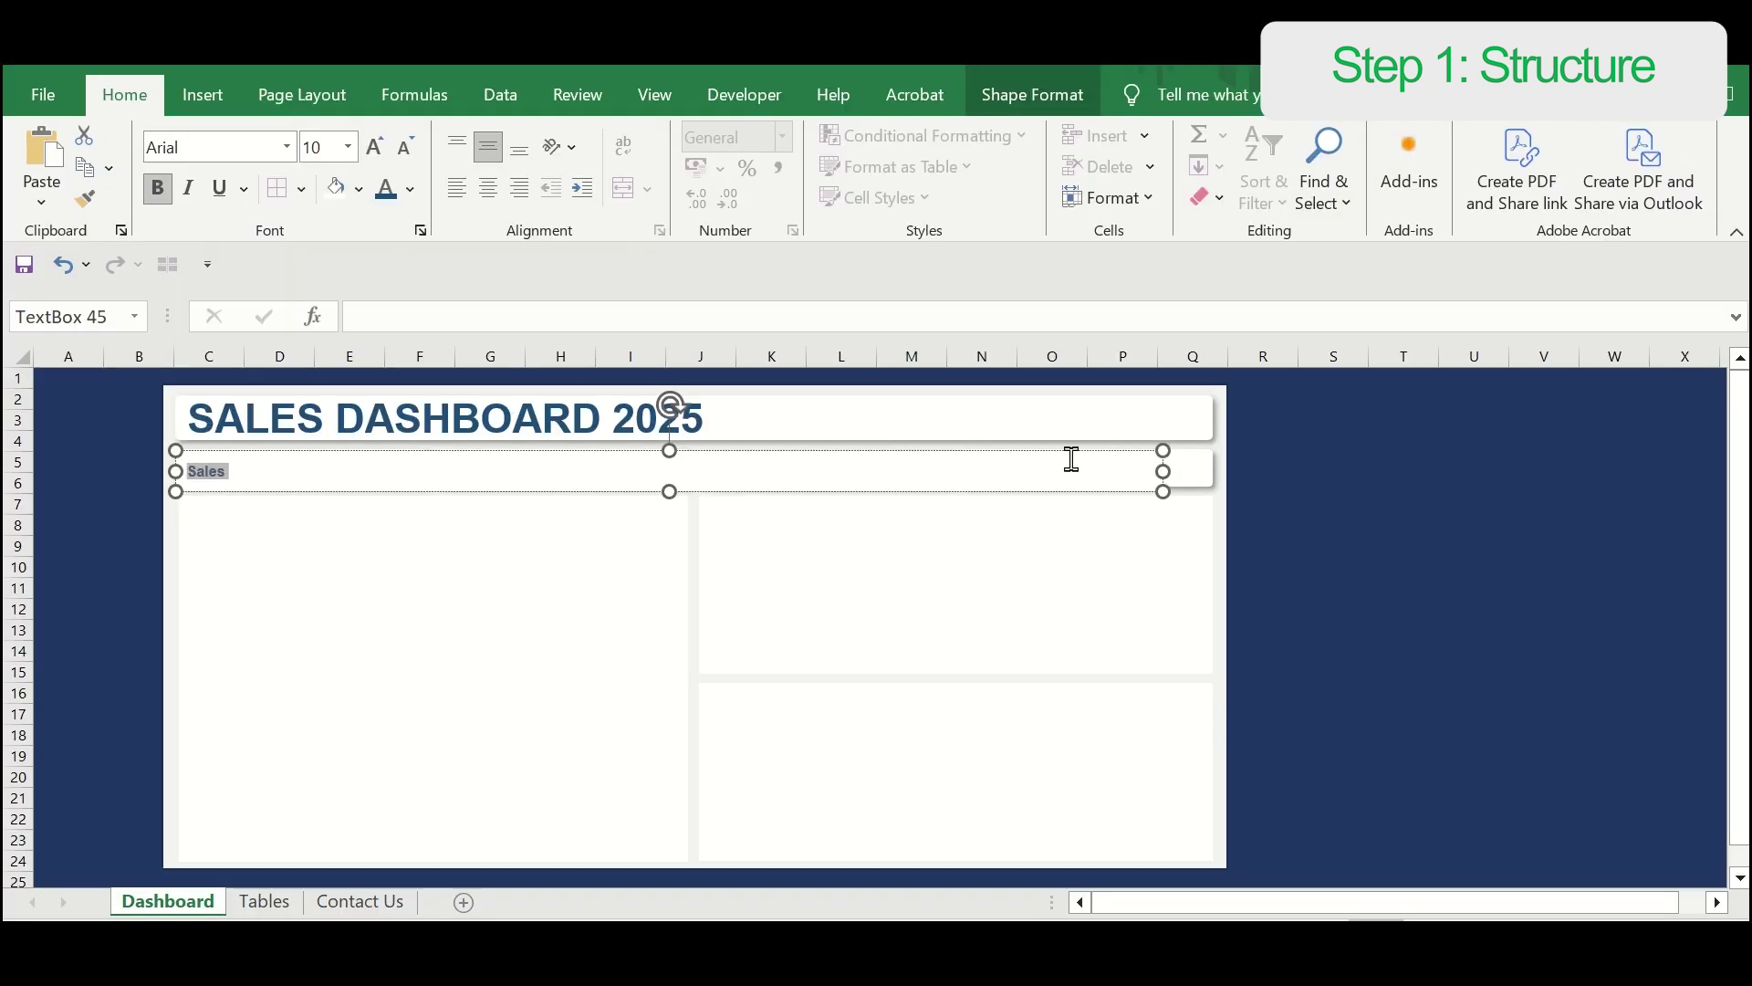
Step: Shrink the Sales box to fit its word and top-align the text
left_click_drag(1159, 471, 418, 459)
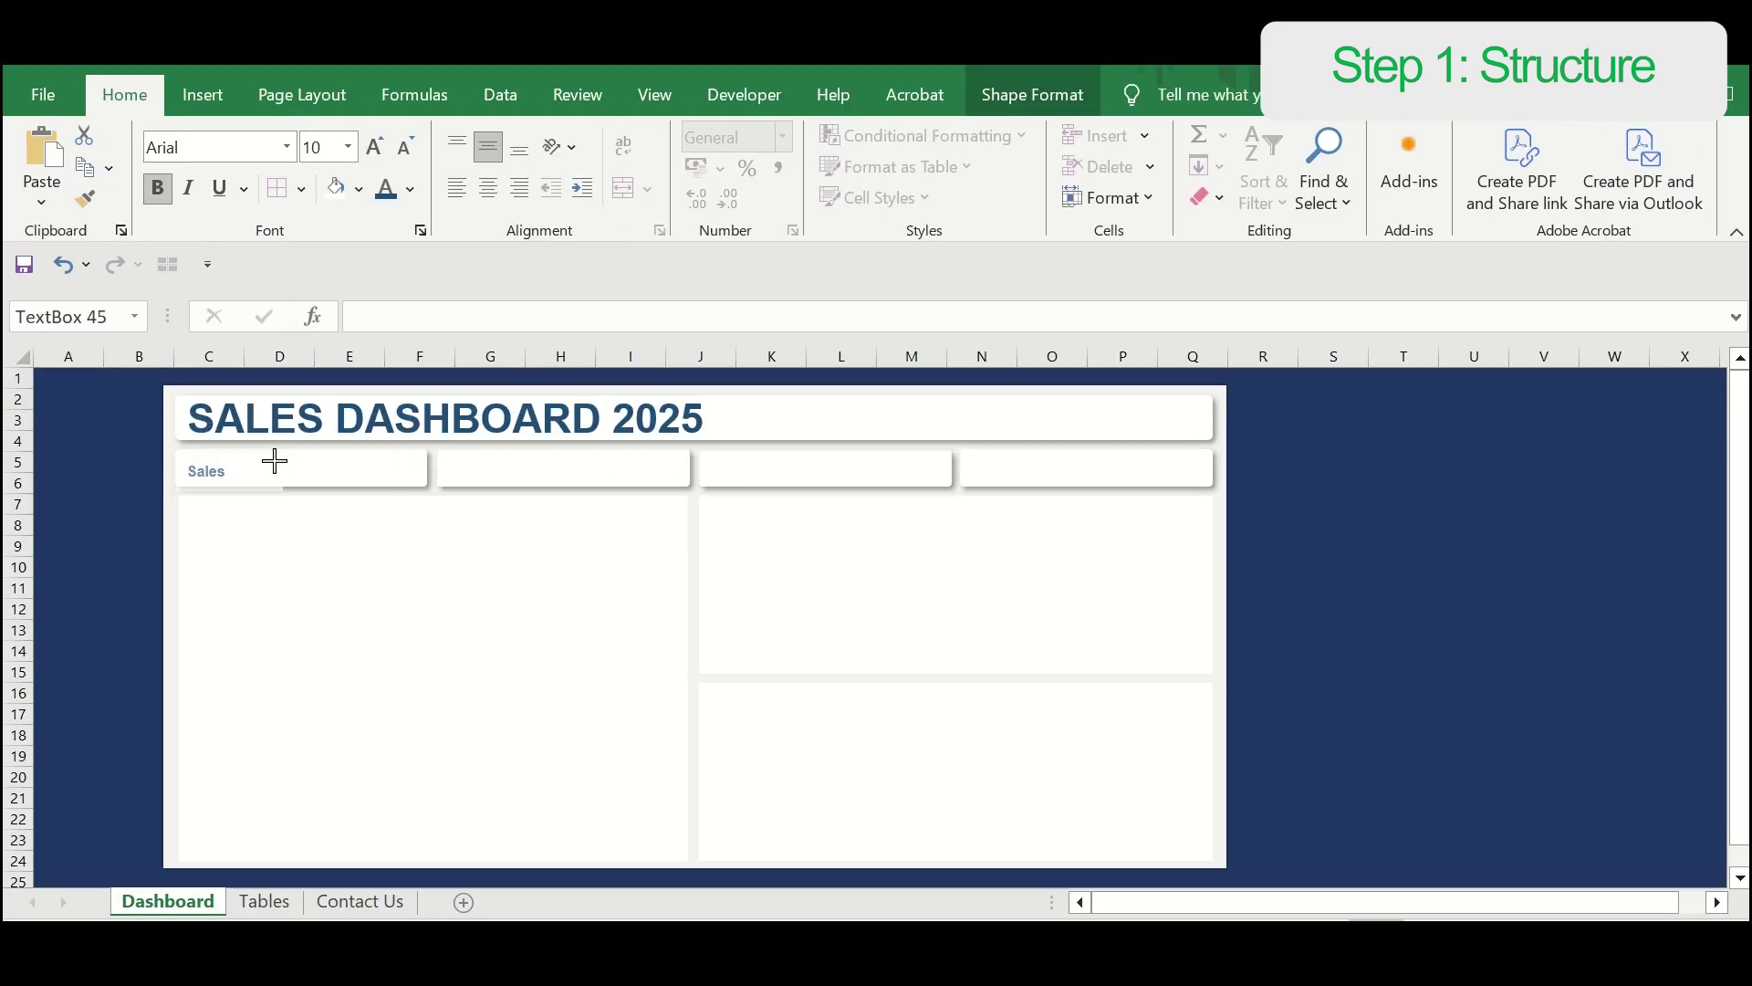
left_click_drag(248, 462, 242, 463)
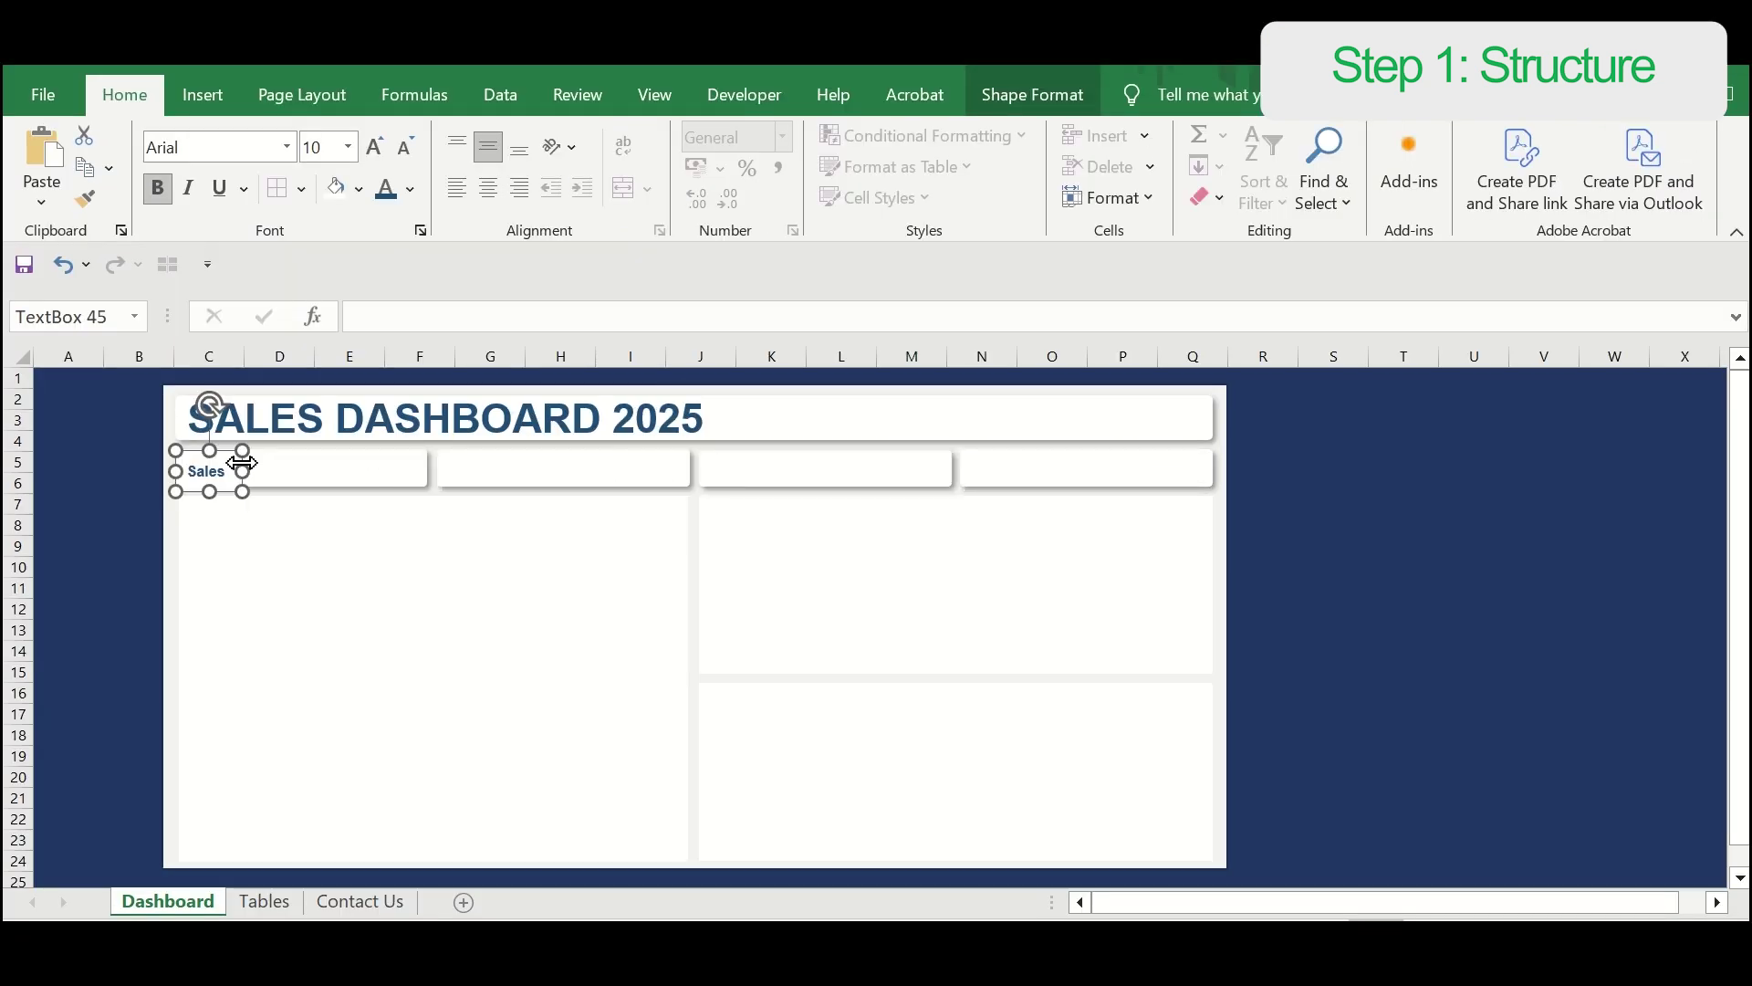
left_click(453, 151)
left_click_drag(210, 498, 210, 484)
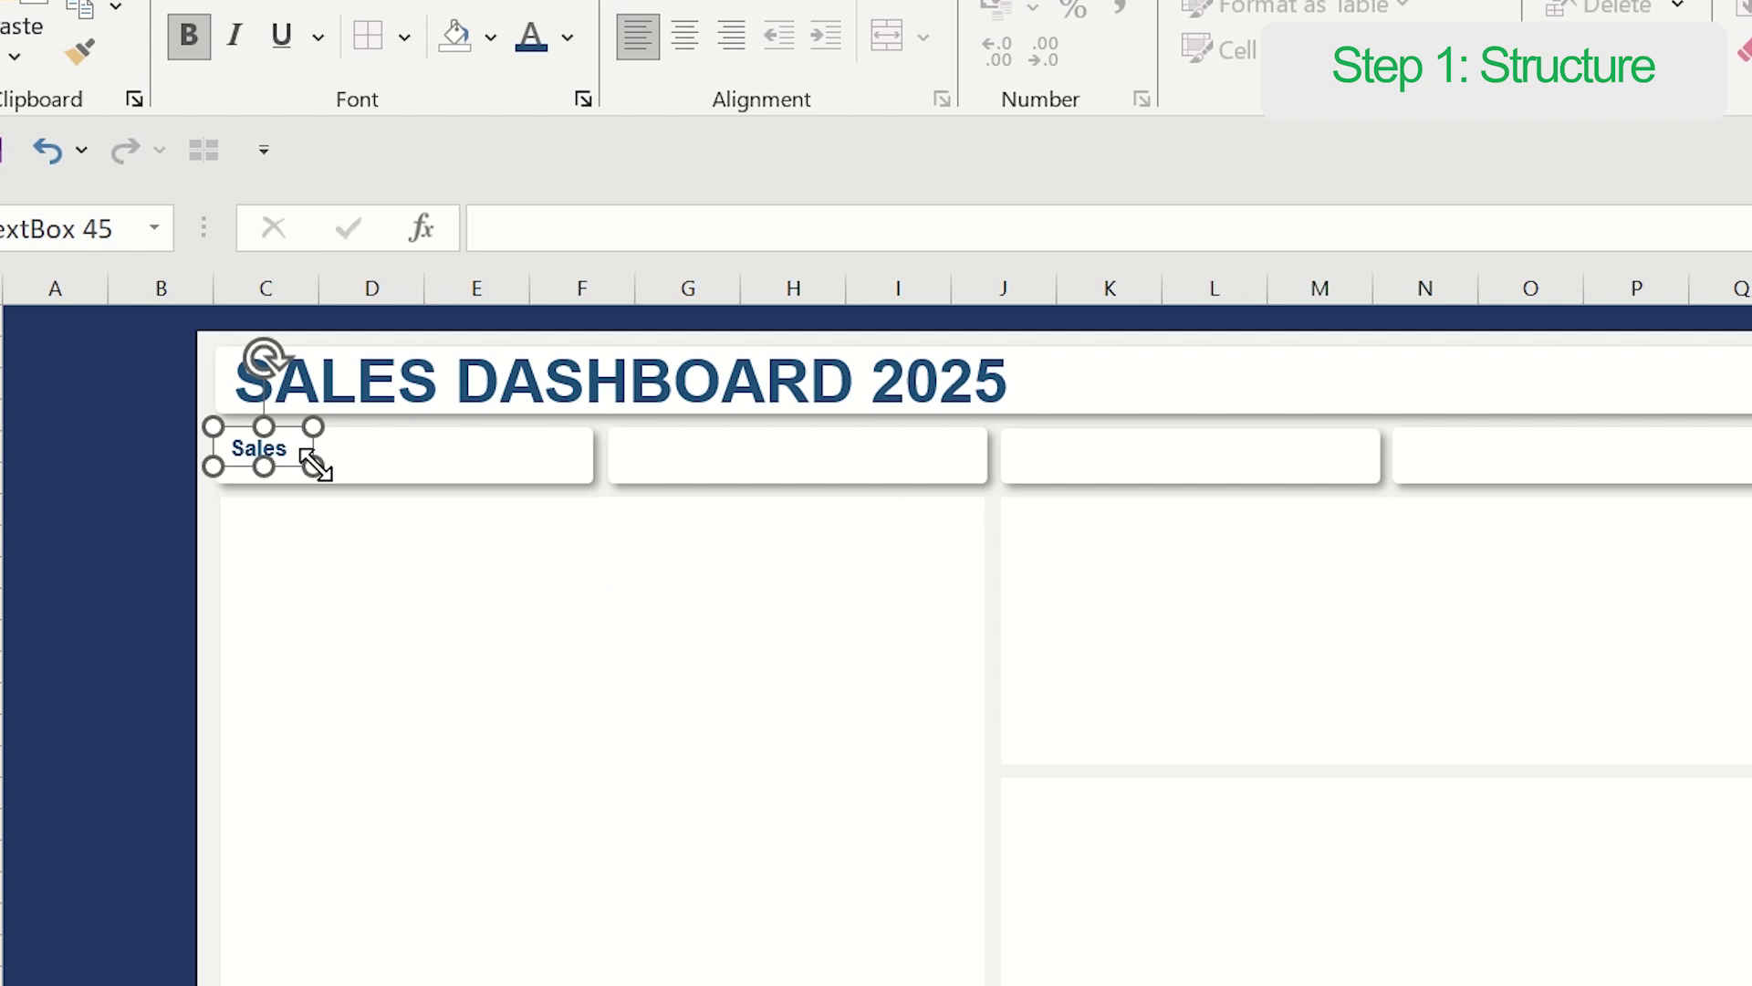
Step: Duplicate the Sales label onto the second card and start relabelling it 'Profit'
key("ctrl+d")
key("Up")
key("Up")
key("Left")
key("Left")
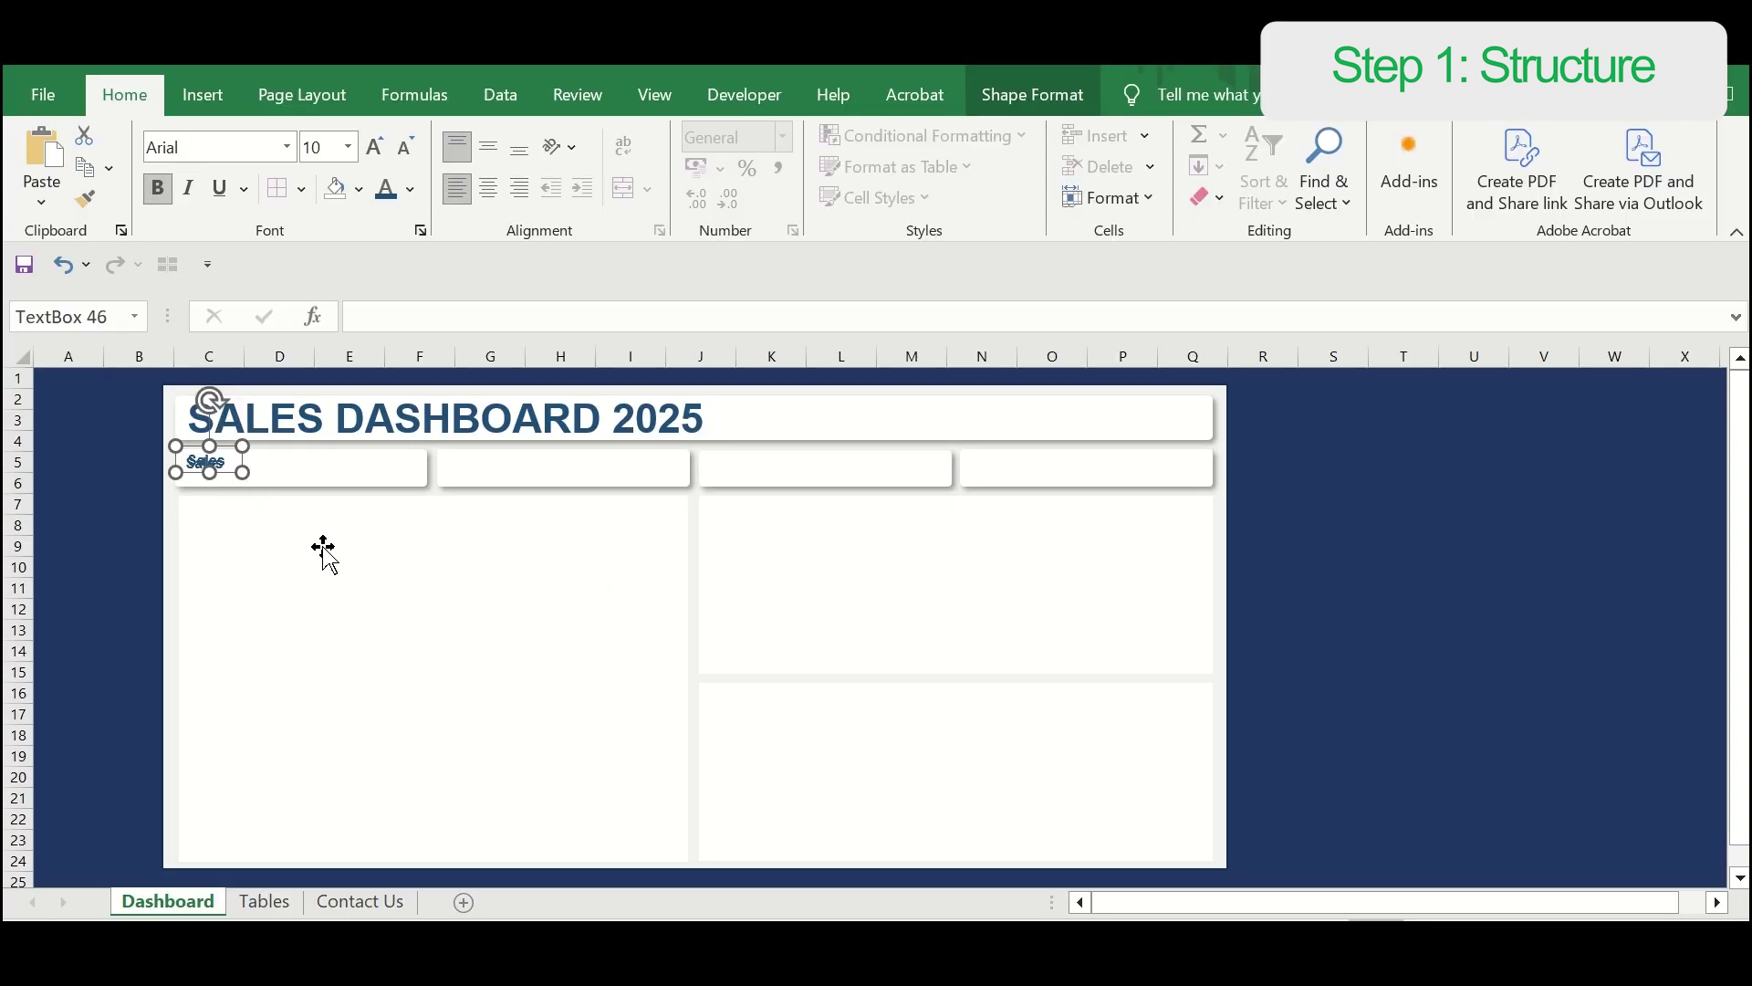
key("Down")
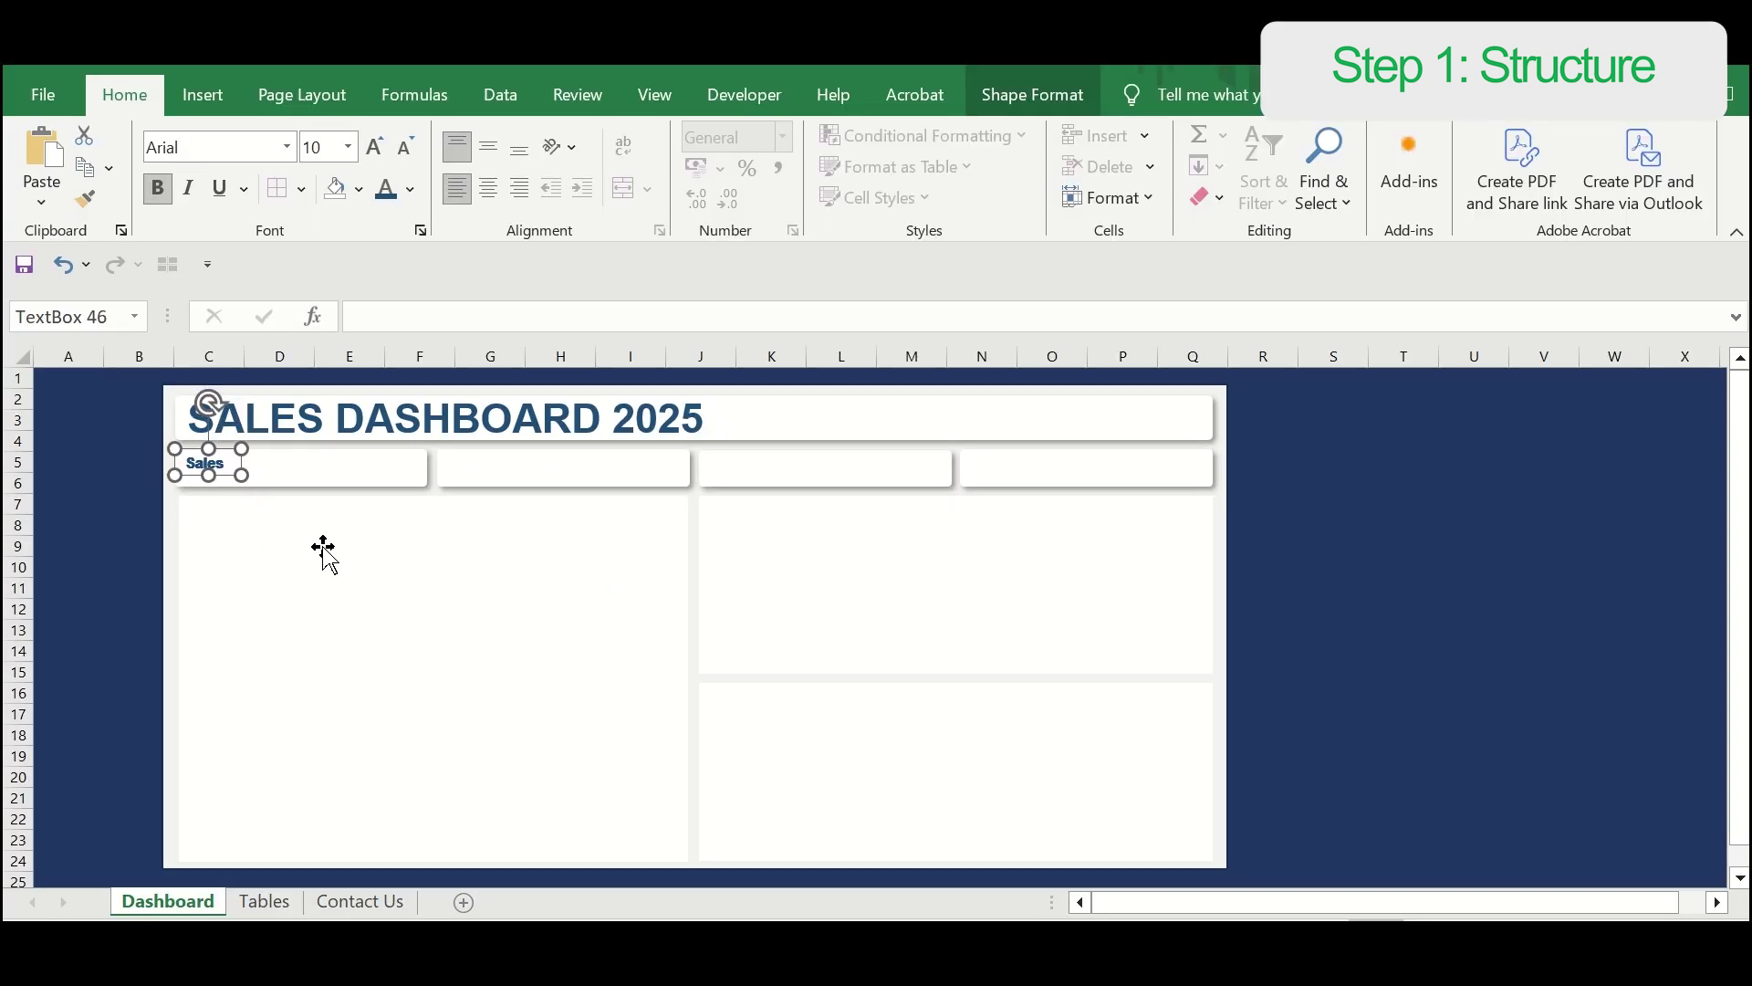
key("Right")
key("Right")
key("Right")
key("Right")
key("Right")
key("Right")
key("Right")
key("Right")
key("Right")
key("Right")
key("Right")
key("Right")
key("Right")
key("Right")
key("Right")
key("Right")
key("Right")
key("Right")
key("Right")
key("Right")
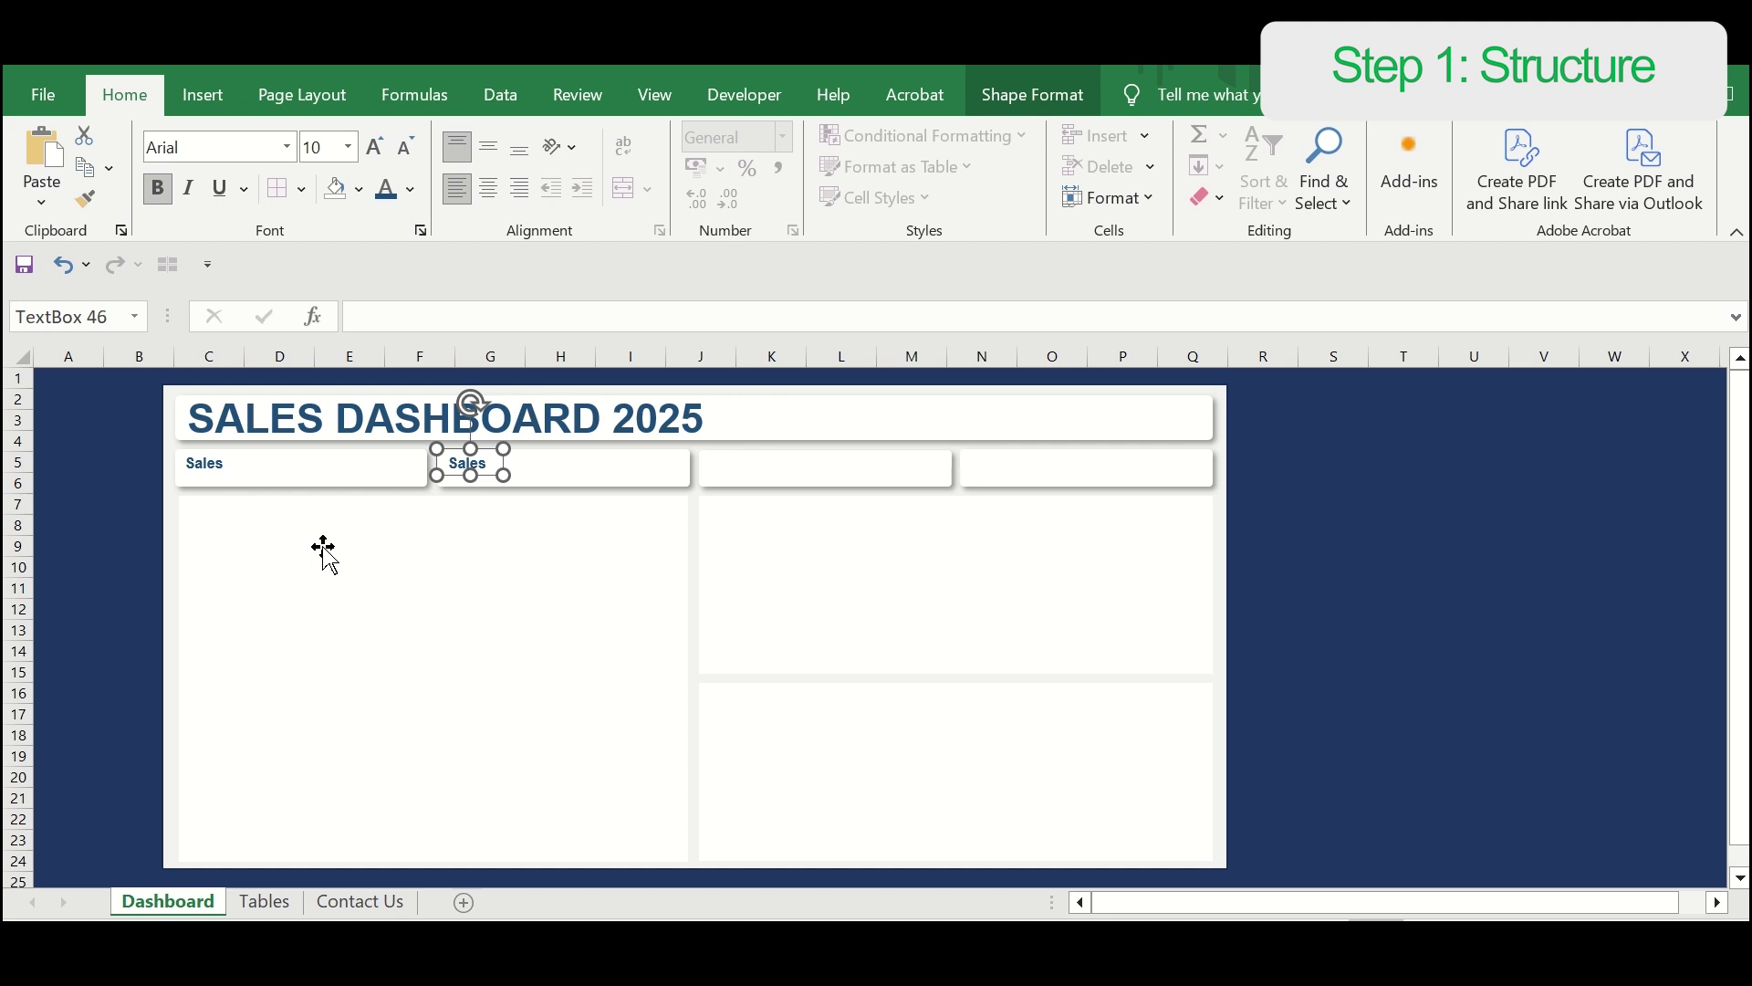
key("Left")
type("P")
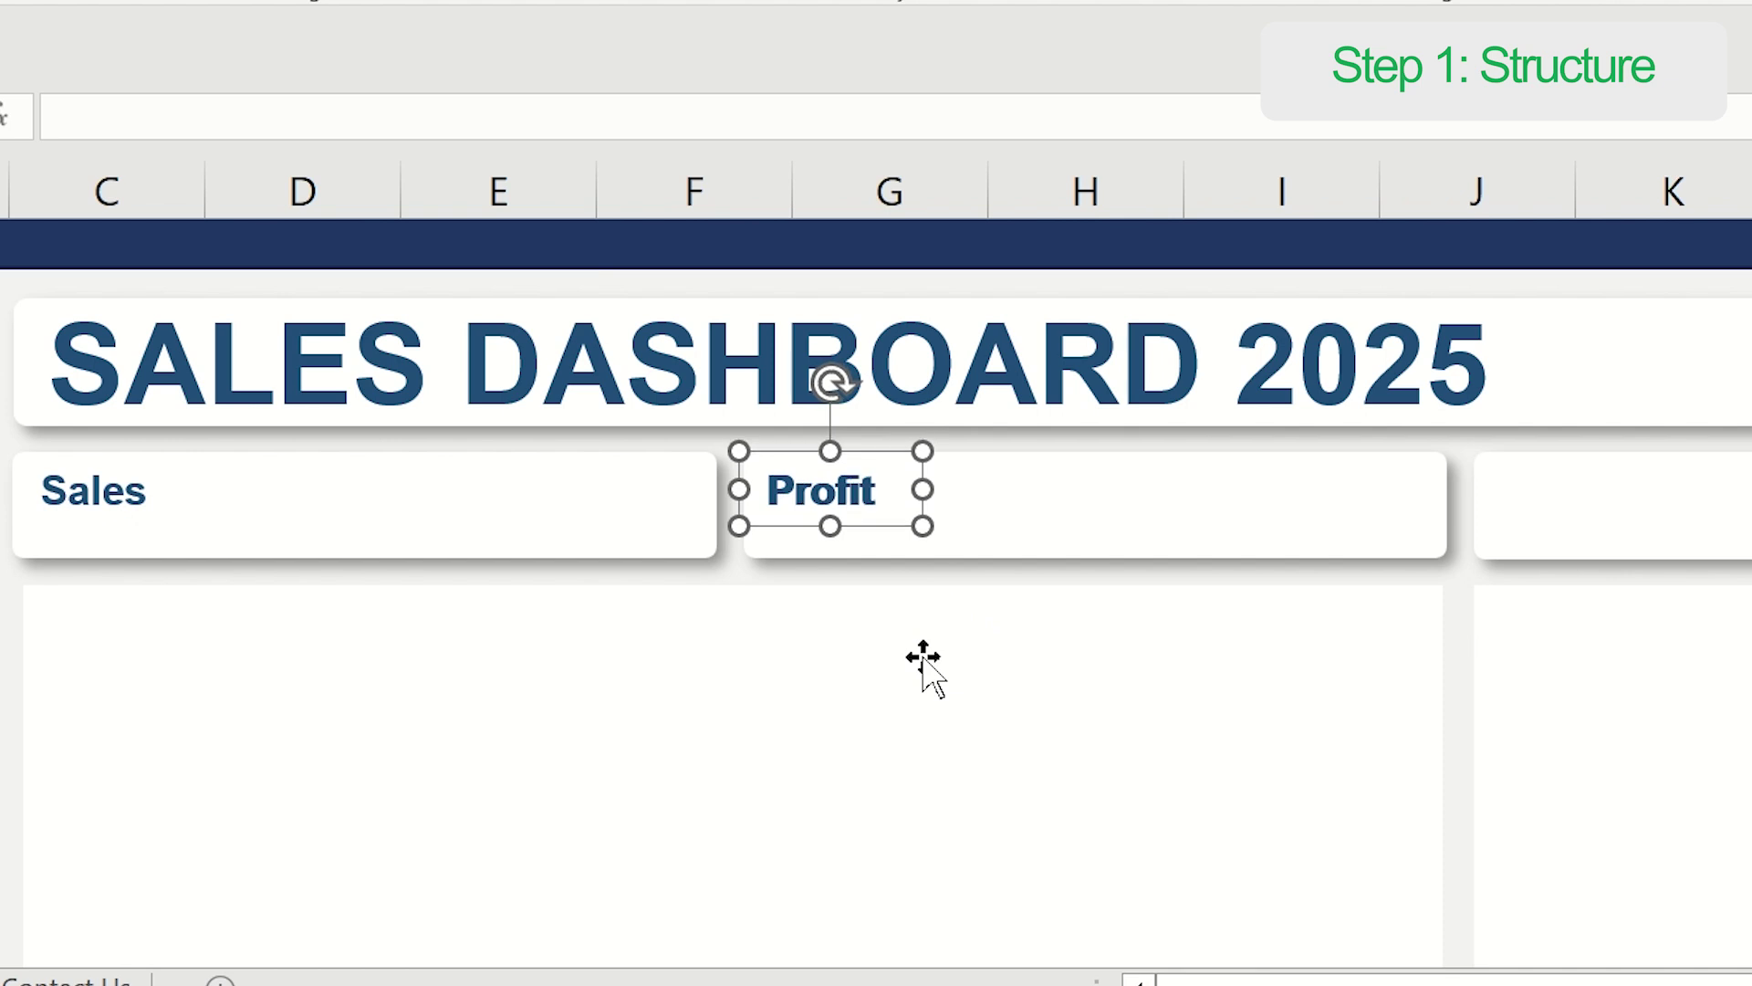
Step: Move the Profit copy into the third card and retype it as '# of Customers' on one line
key("Right")
key("Right")
key("Right")
key("Right")
key("Right")
key("Right")
key("Right")
key("Right")
key("Right")
key("Right")
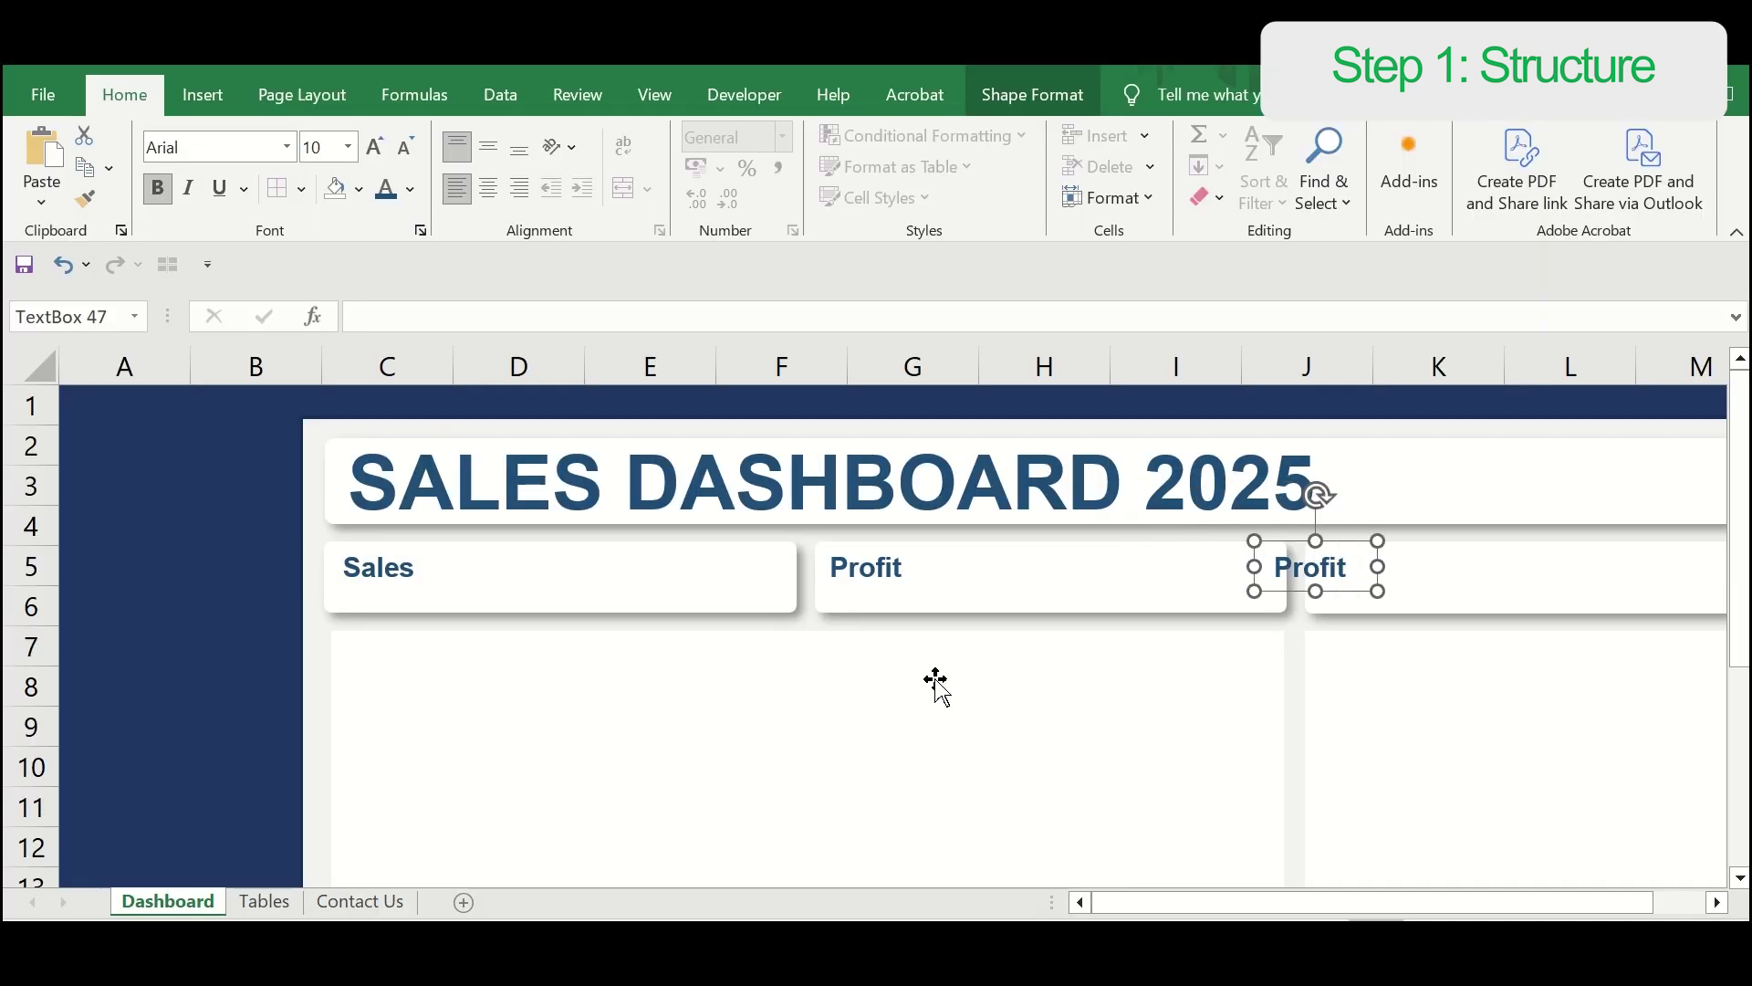
key("Right")
key("Right")
key("Right")
key("Right")
key("Right")
key("Right")
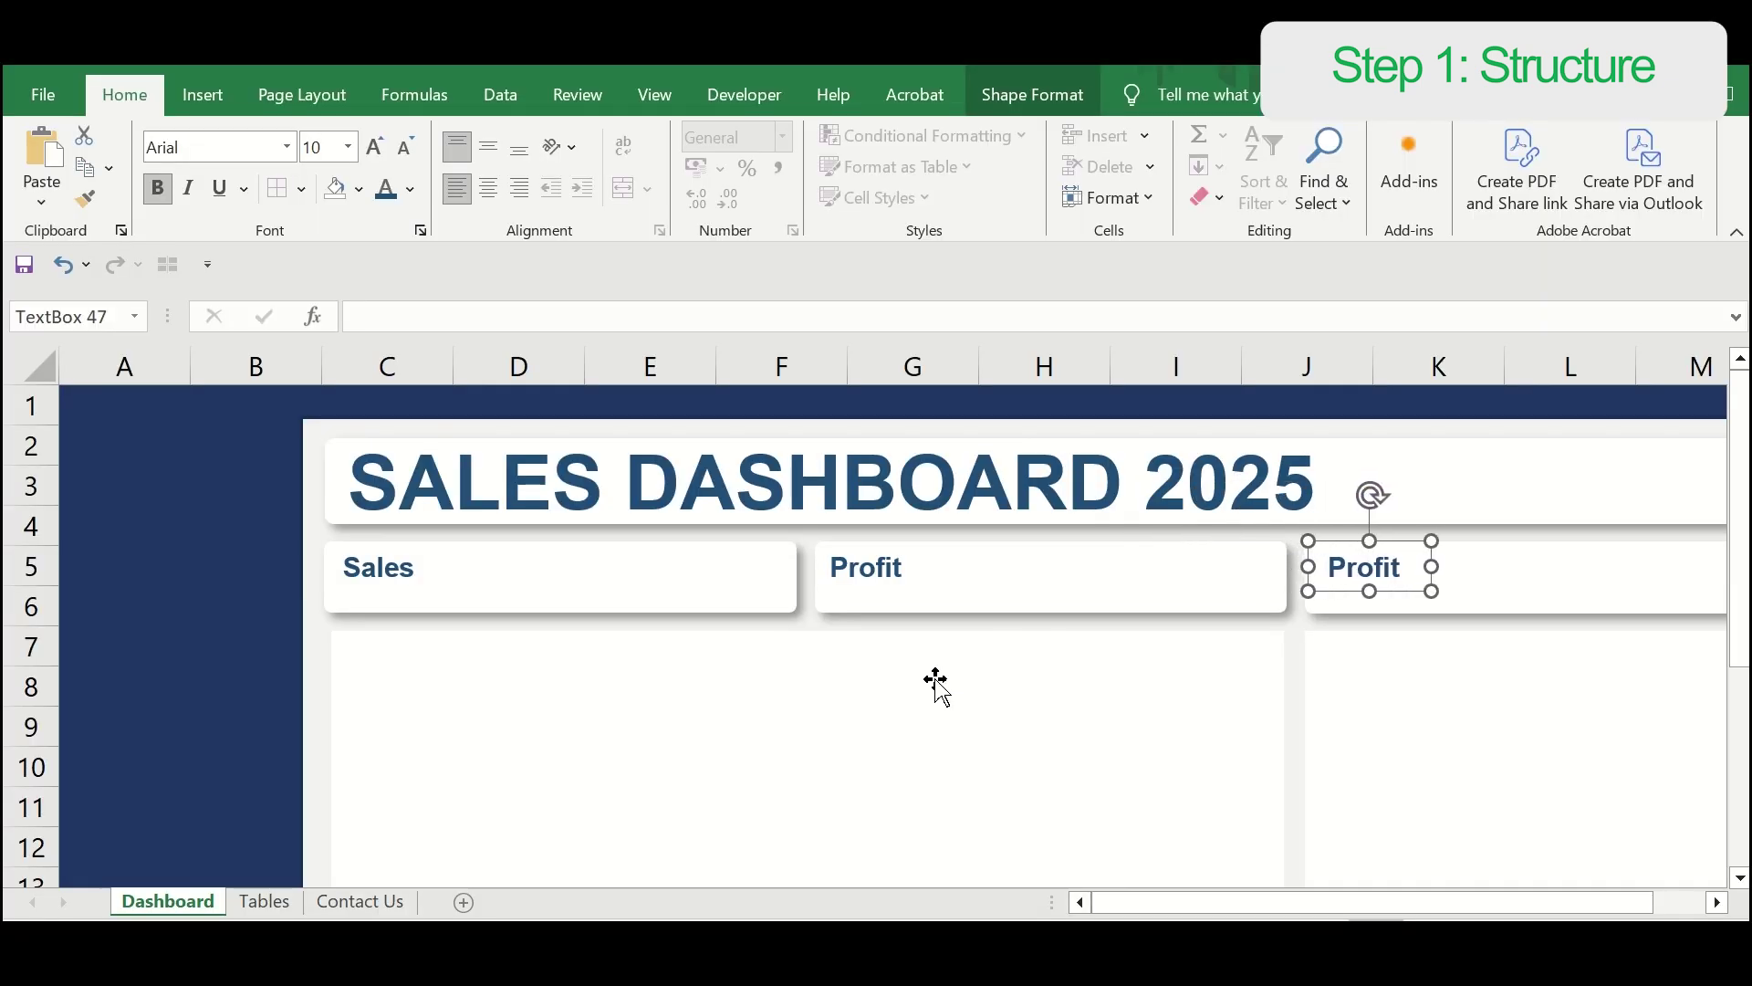
scroll(935, 680, "right", 3)
double_click(971, 567)
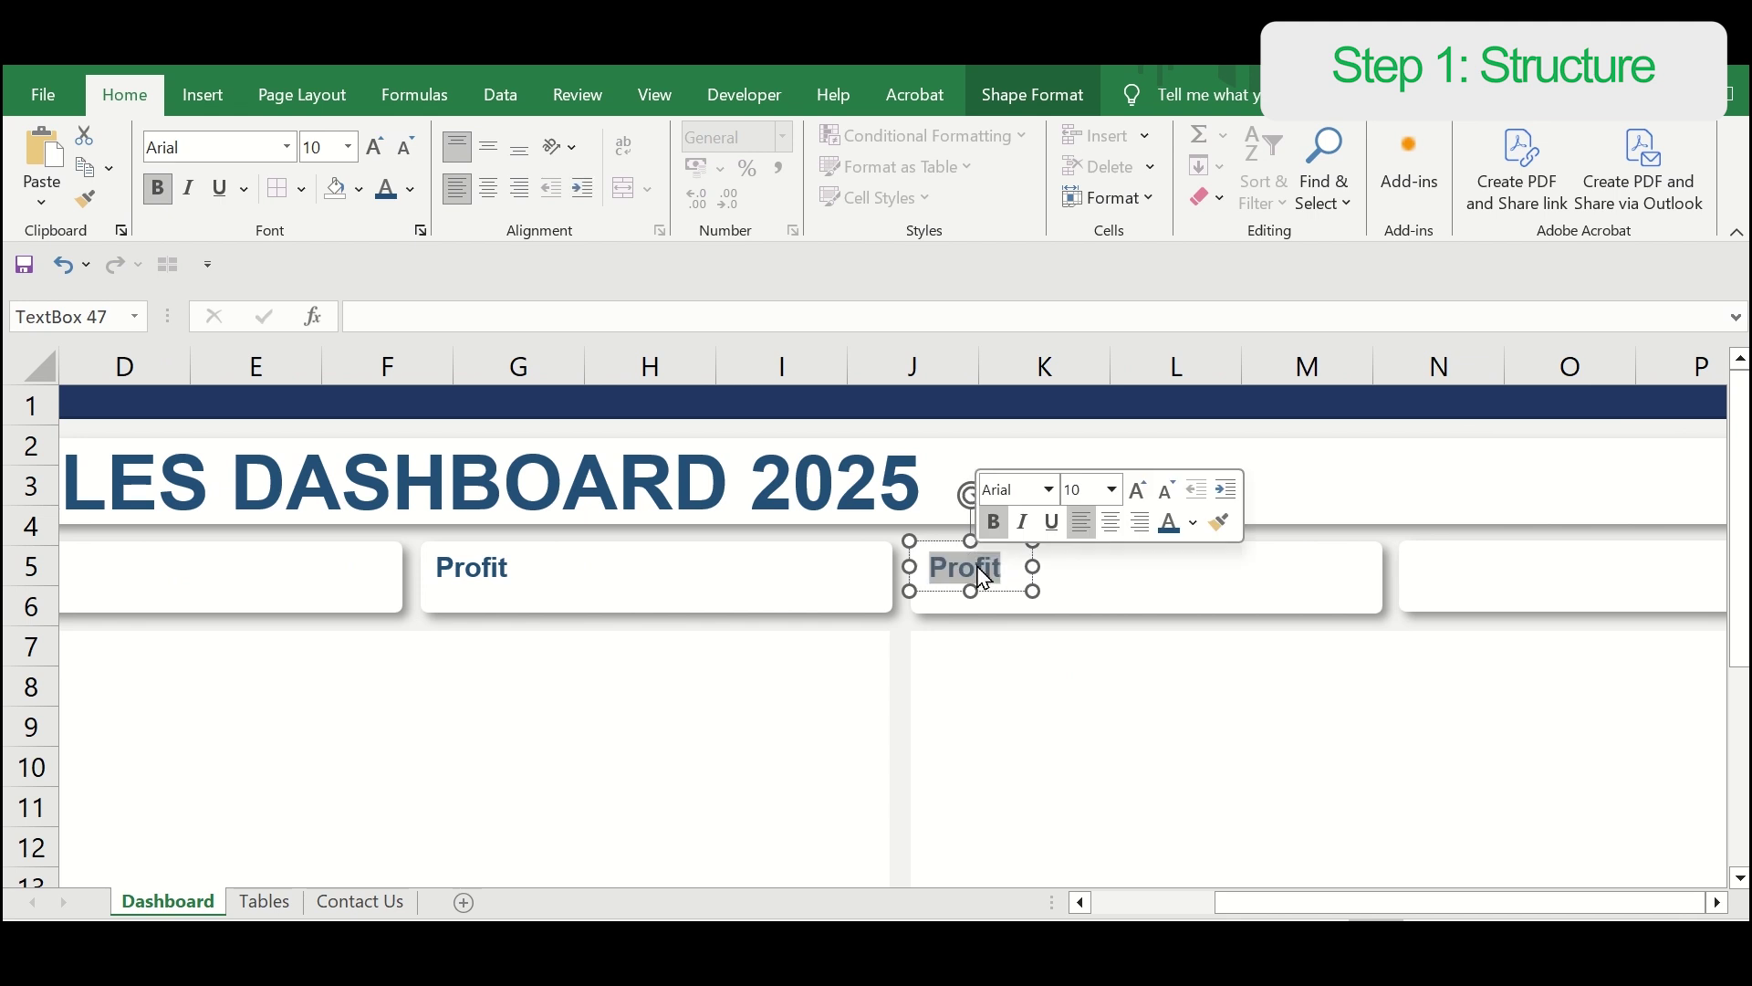
type("# of Customers")
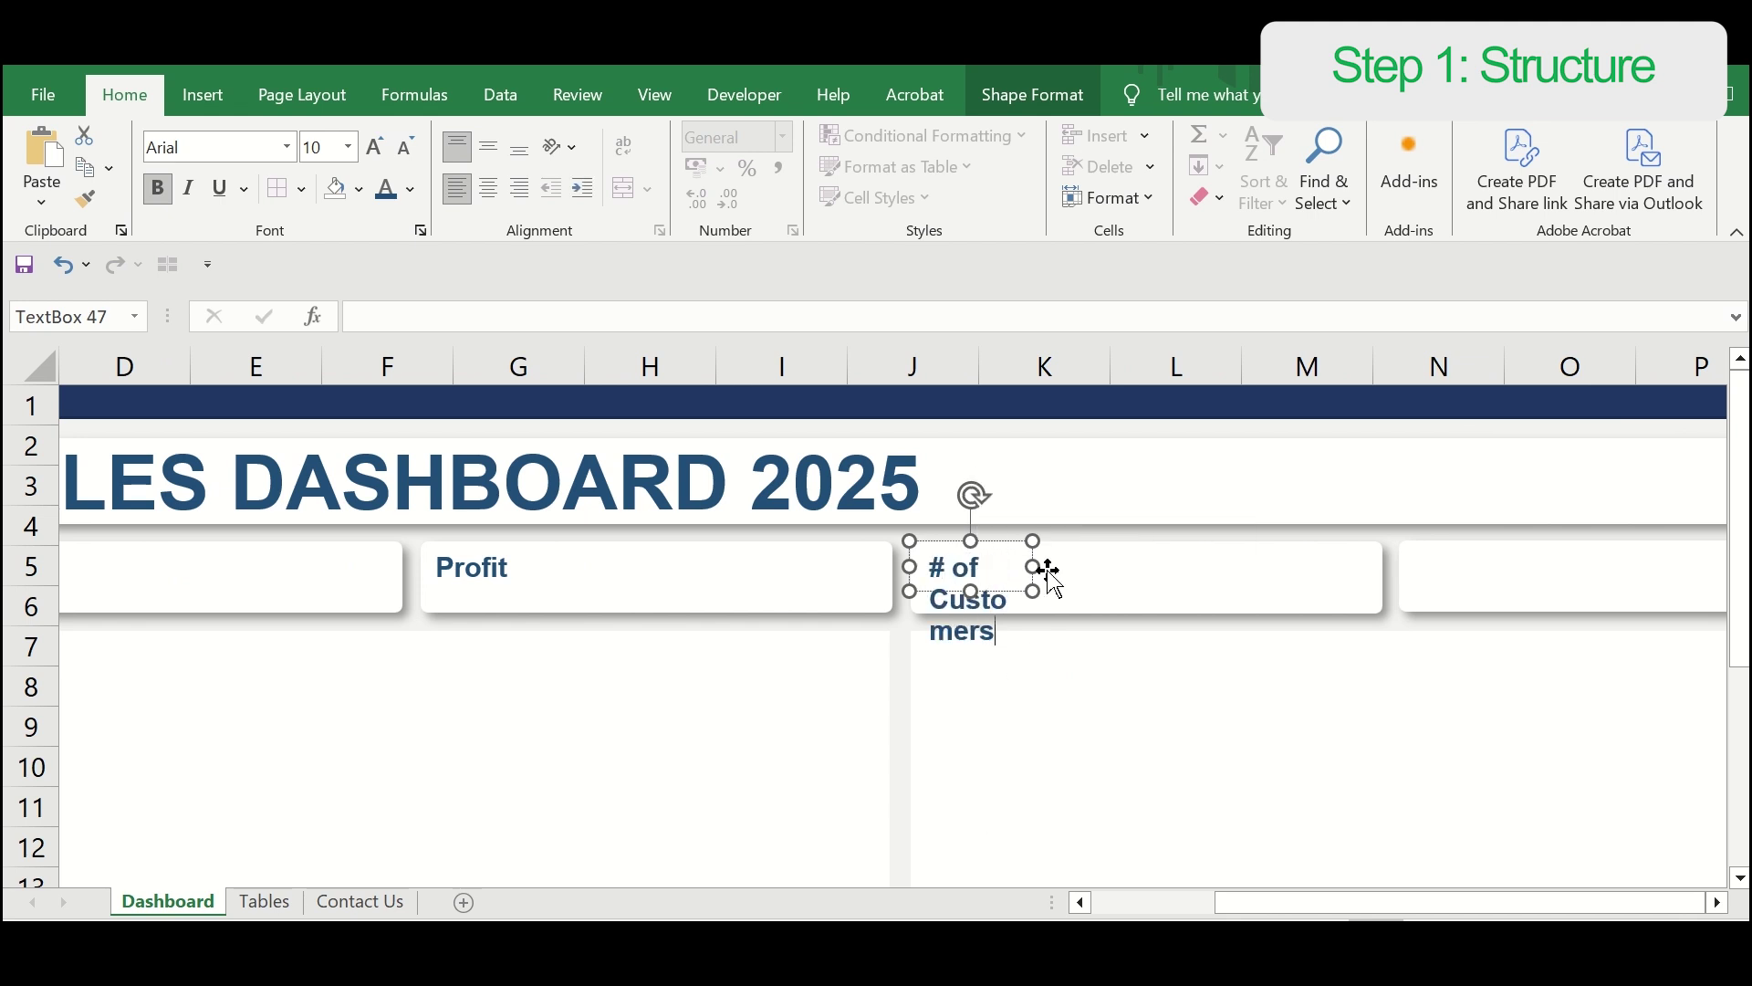
left_click_drag(1038, 565, 1182, 566)
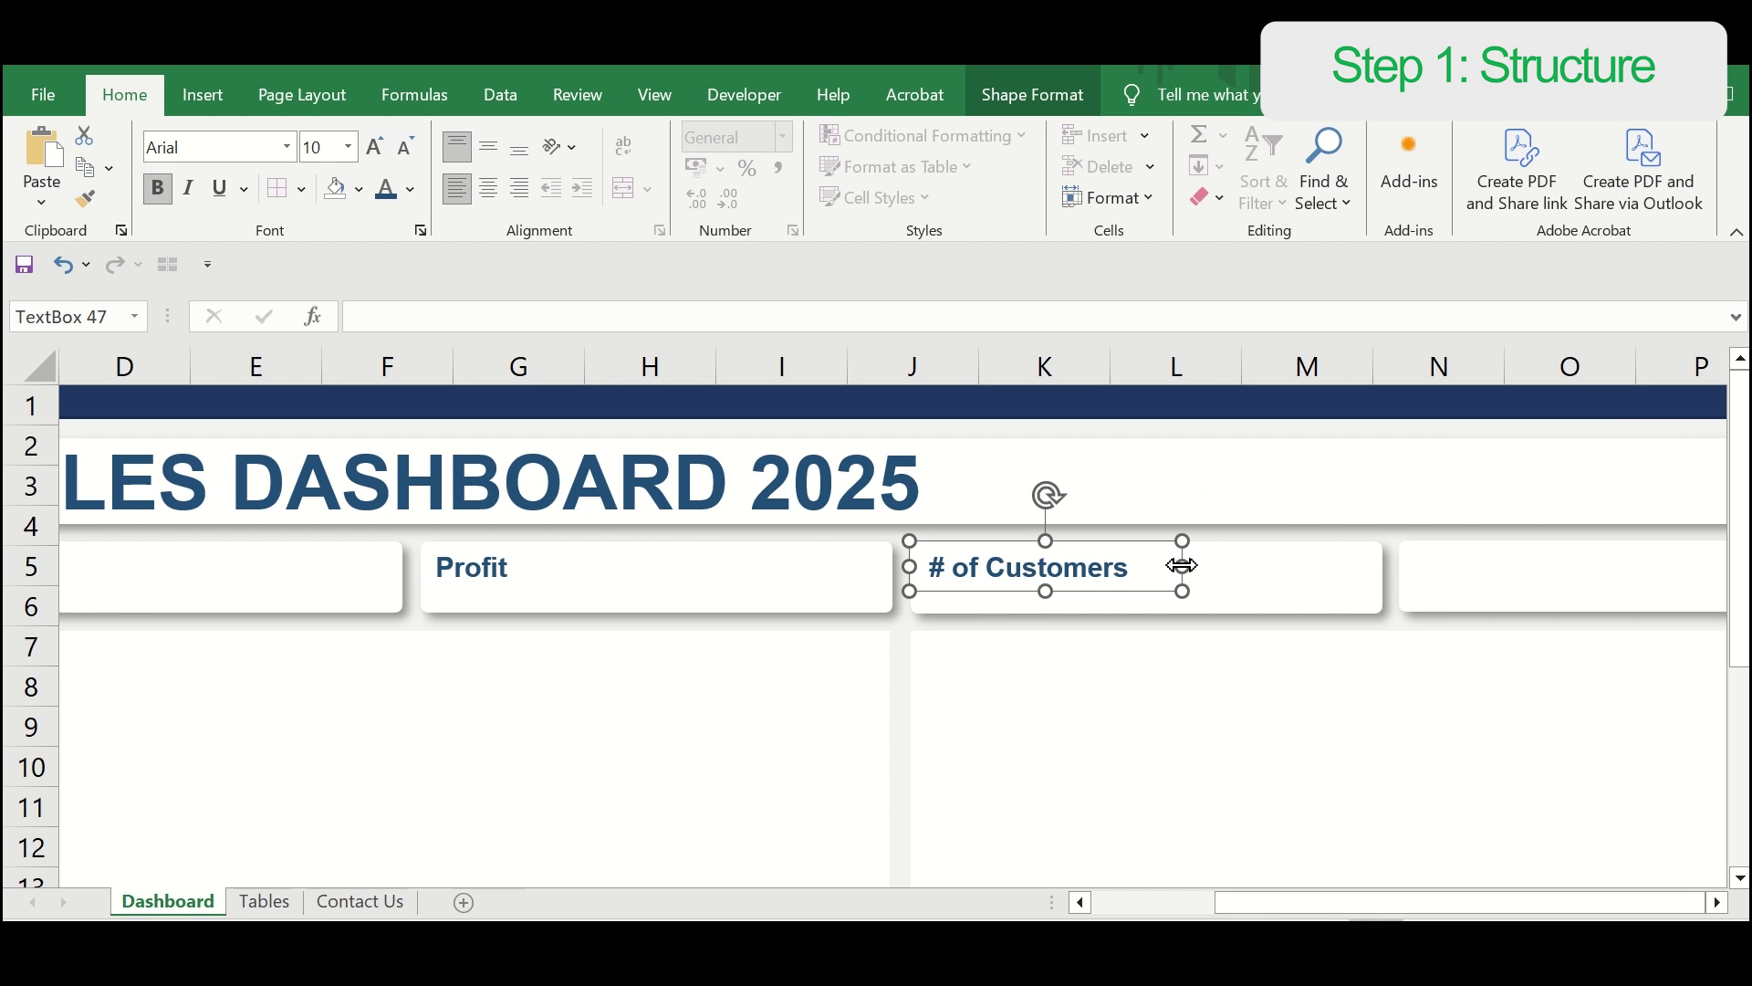
Step: Duplicate the label onto the fourth card and retype it as 'Satisfaction Rate'
key("ctrl+d")
key("Left")
key("Left")
key("Left")
key("Left")
key("Left")
key("Left")
key("Left")
key("Left")
key("Left")
key("Left")
key("Left")
key("Left")
key("Left")
key("Left")
key("Left")
key("Left")
key("Left")
key("Left")
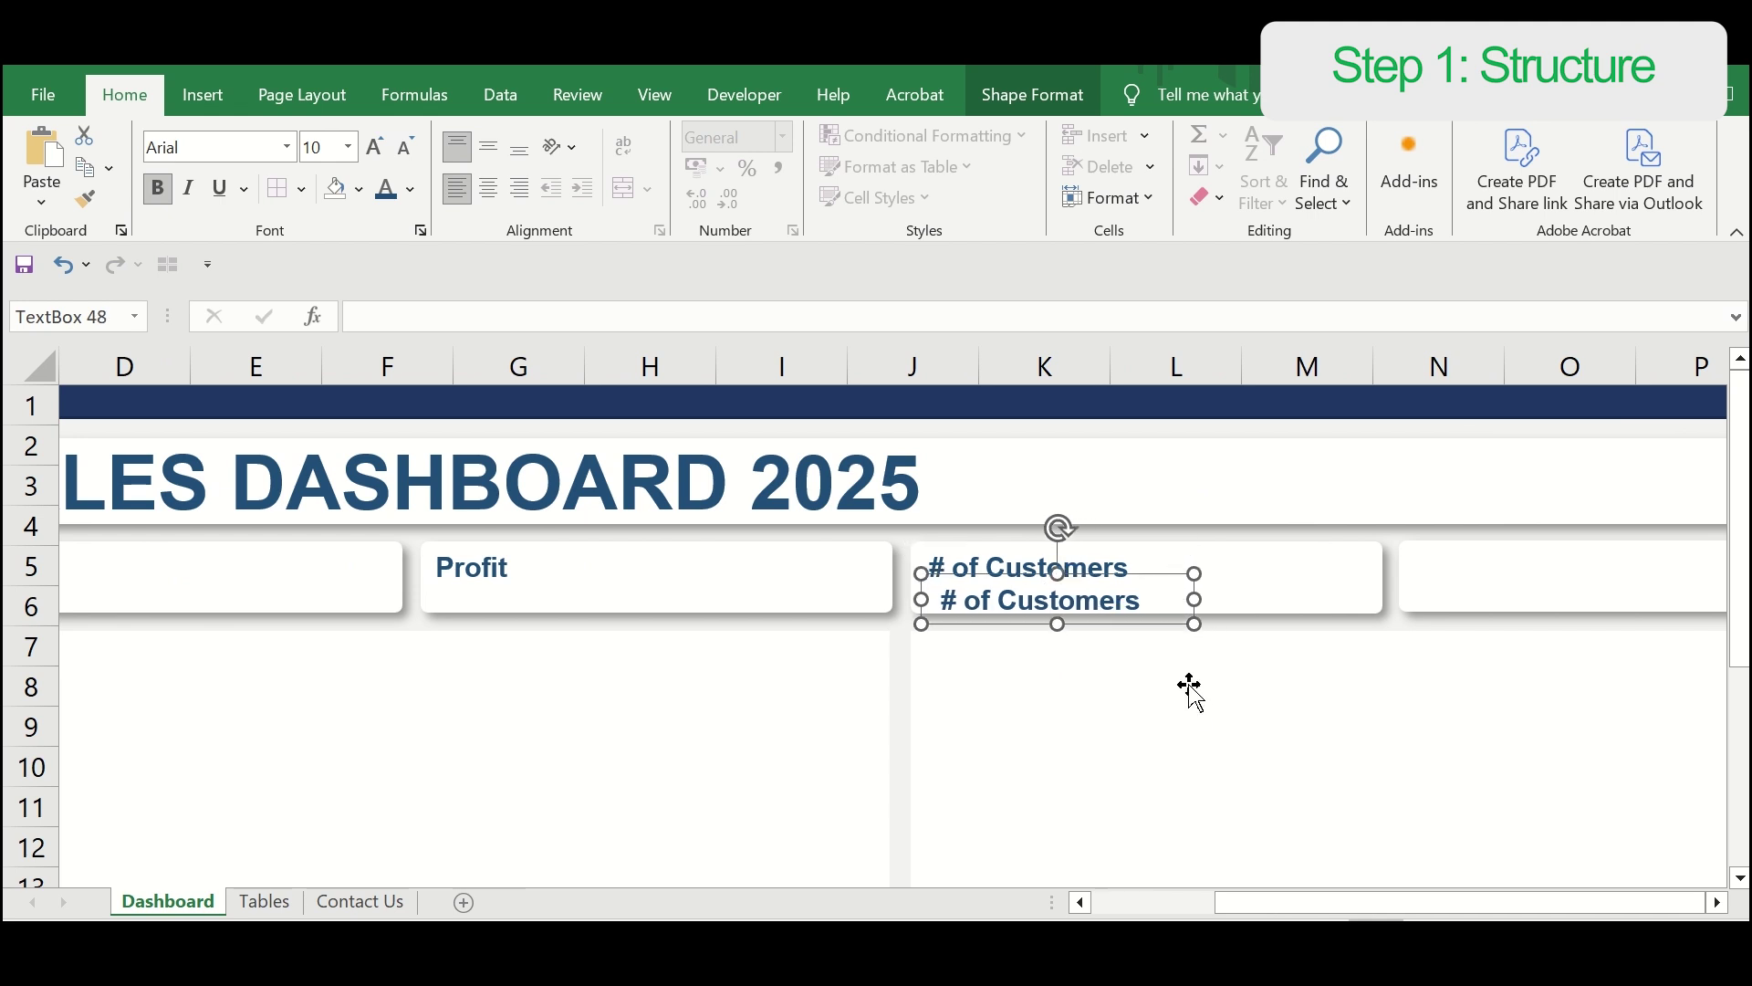
key("Up")
key("Up")
key("Up")
key("Up")
key("Up")
key("Up")
key("Up")
key("Up")
key("Up")
key("Up")
key("Up")
key("Up")
key("Up")
key("Up")
key("Up")
key("Up")
key("Left")
key("Left")
key("Left")
key("Left")
key("Left")
key("Left")
key("Left")
key("Right")
key("Right")
key("Right")
key("Right")
key("Right")
key("Right")
key("Right")
key("Right")
key("Right")
key("Right")
key("Right")
key("Right")
key("Right")
key("Right")
key("Right")
key("Right")
key("Right")
key("Right")
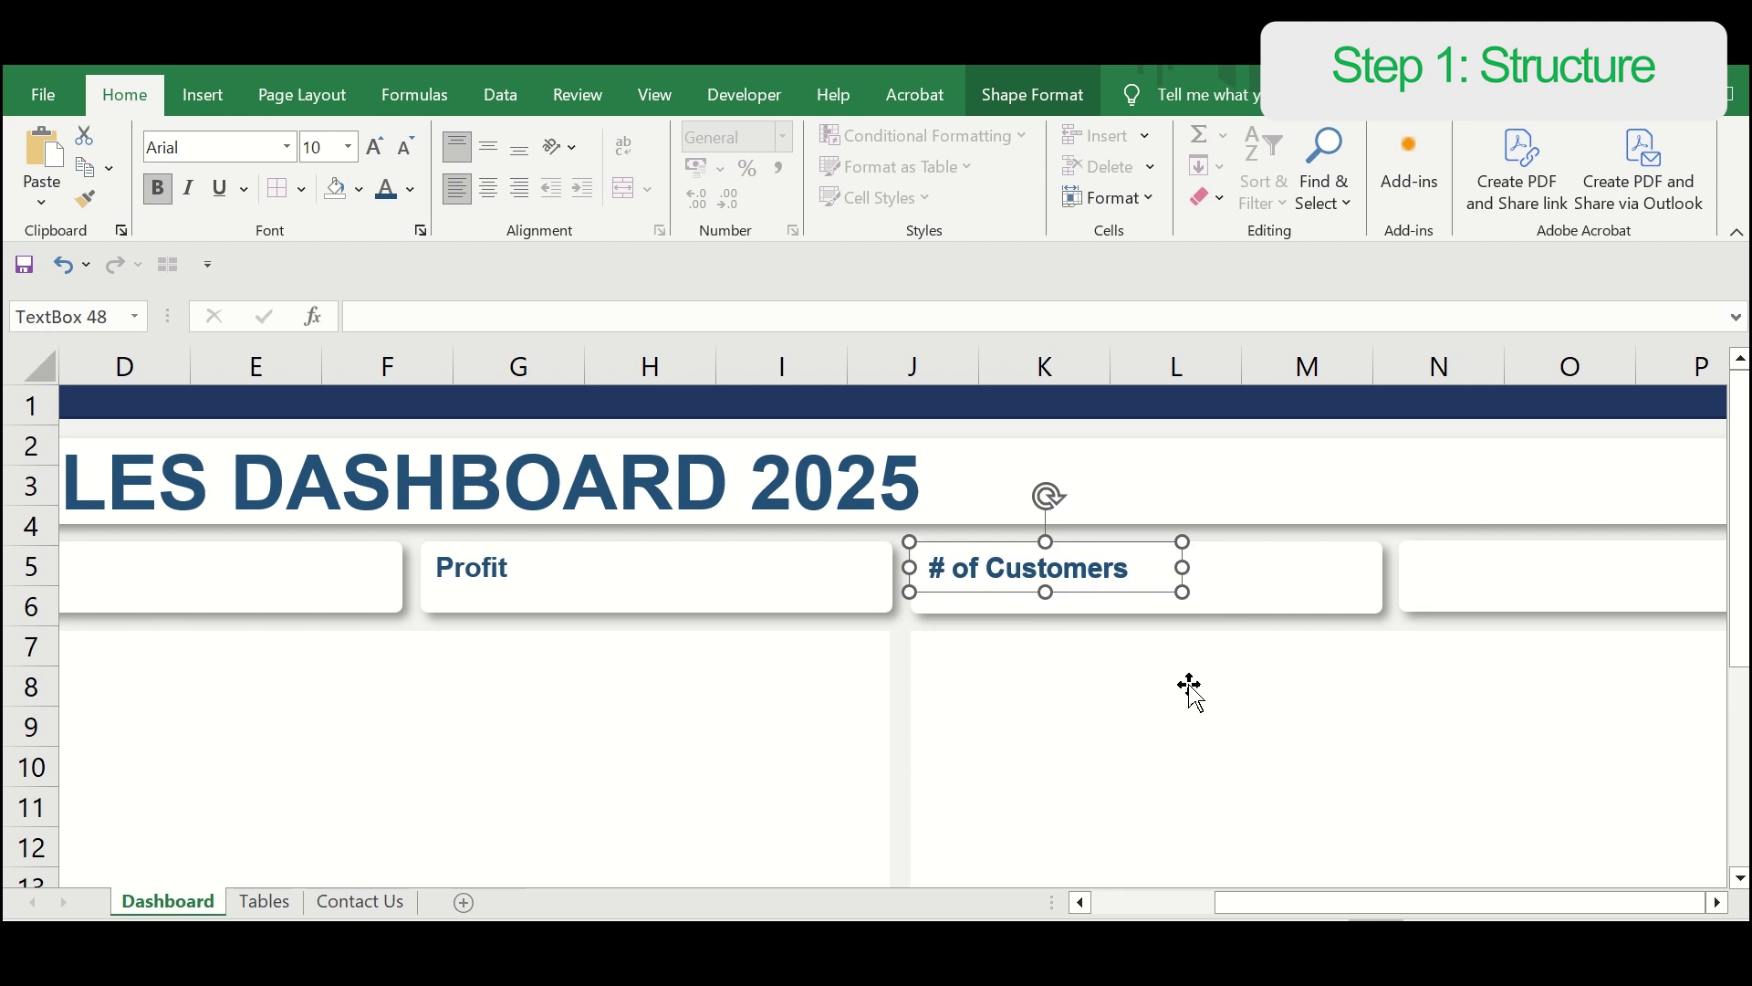
key("Right")
key("Right")
key("Right")
key("Right")
key("Right")
key("Right")
key("Right")
key("Right")
key("Right")
key("Right")
key("Right")
key("Right")
key("Right")
key("Right")
key("Right")
key("Right")
key("Right")
key("Right")
key("Right")
key("Right")
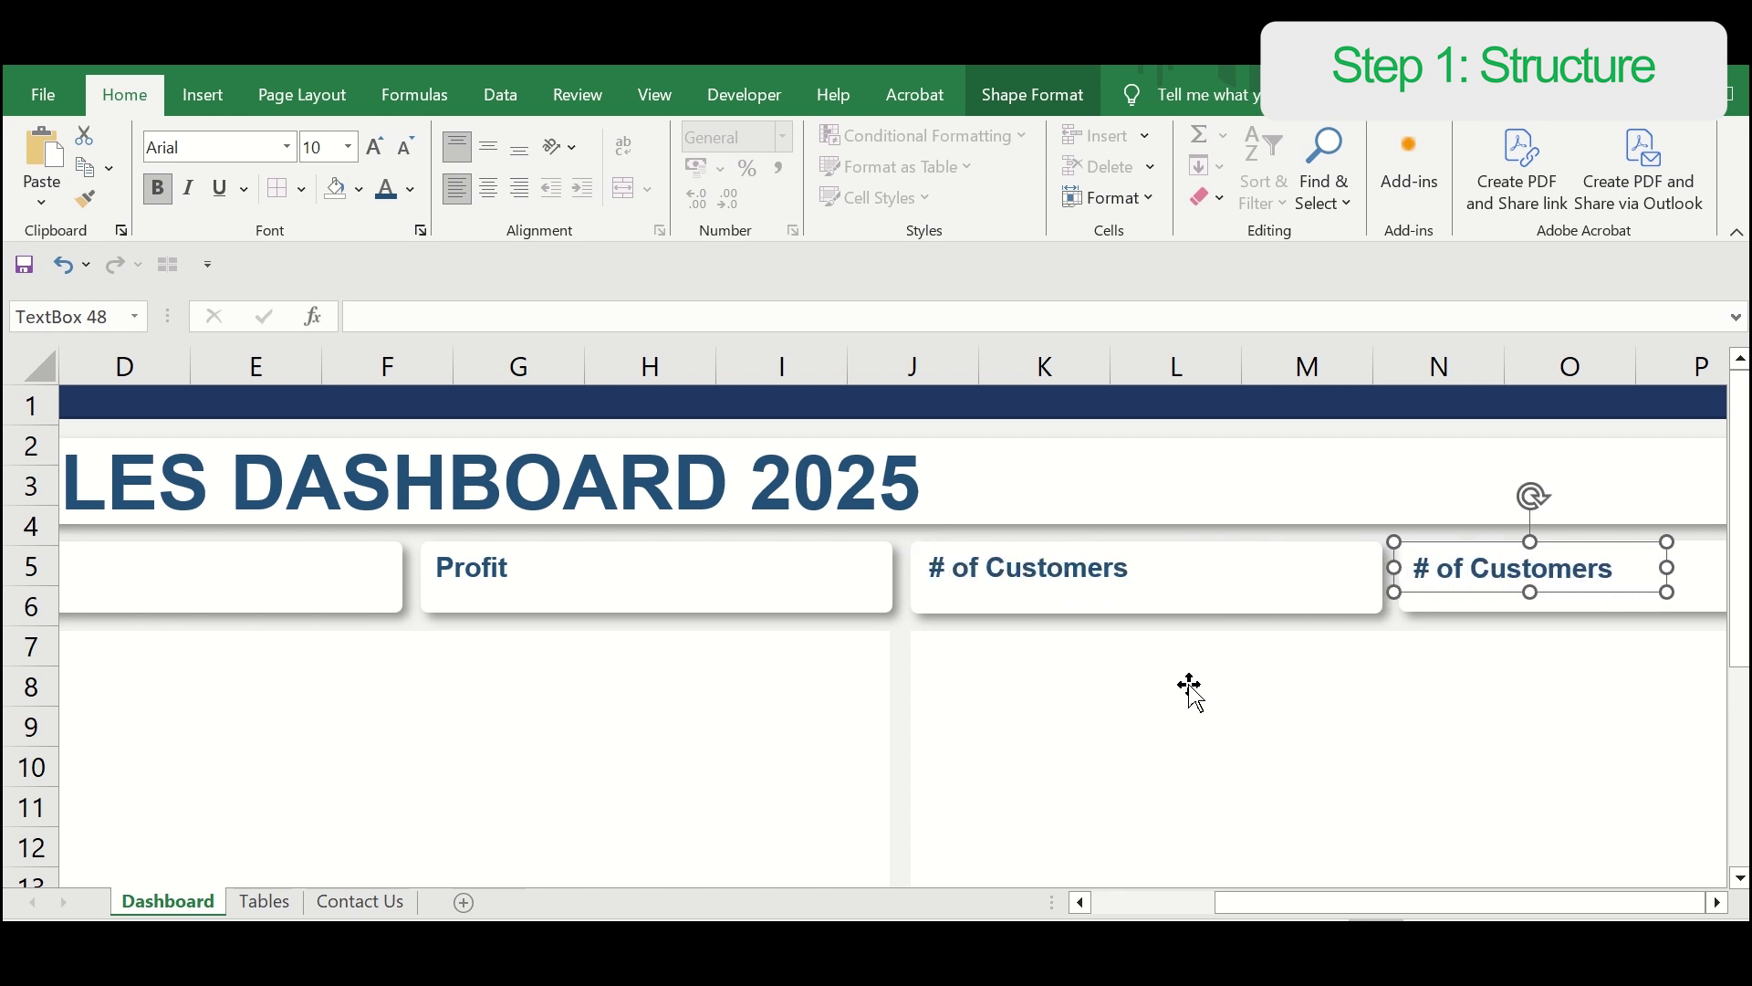
key("Left")
key("Left")
key("Left")
scroll(1195, 694, "right", 3)
triple_click(1014, 571)
type("S")
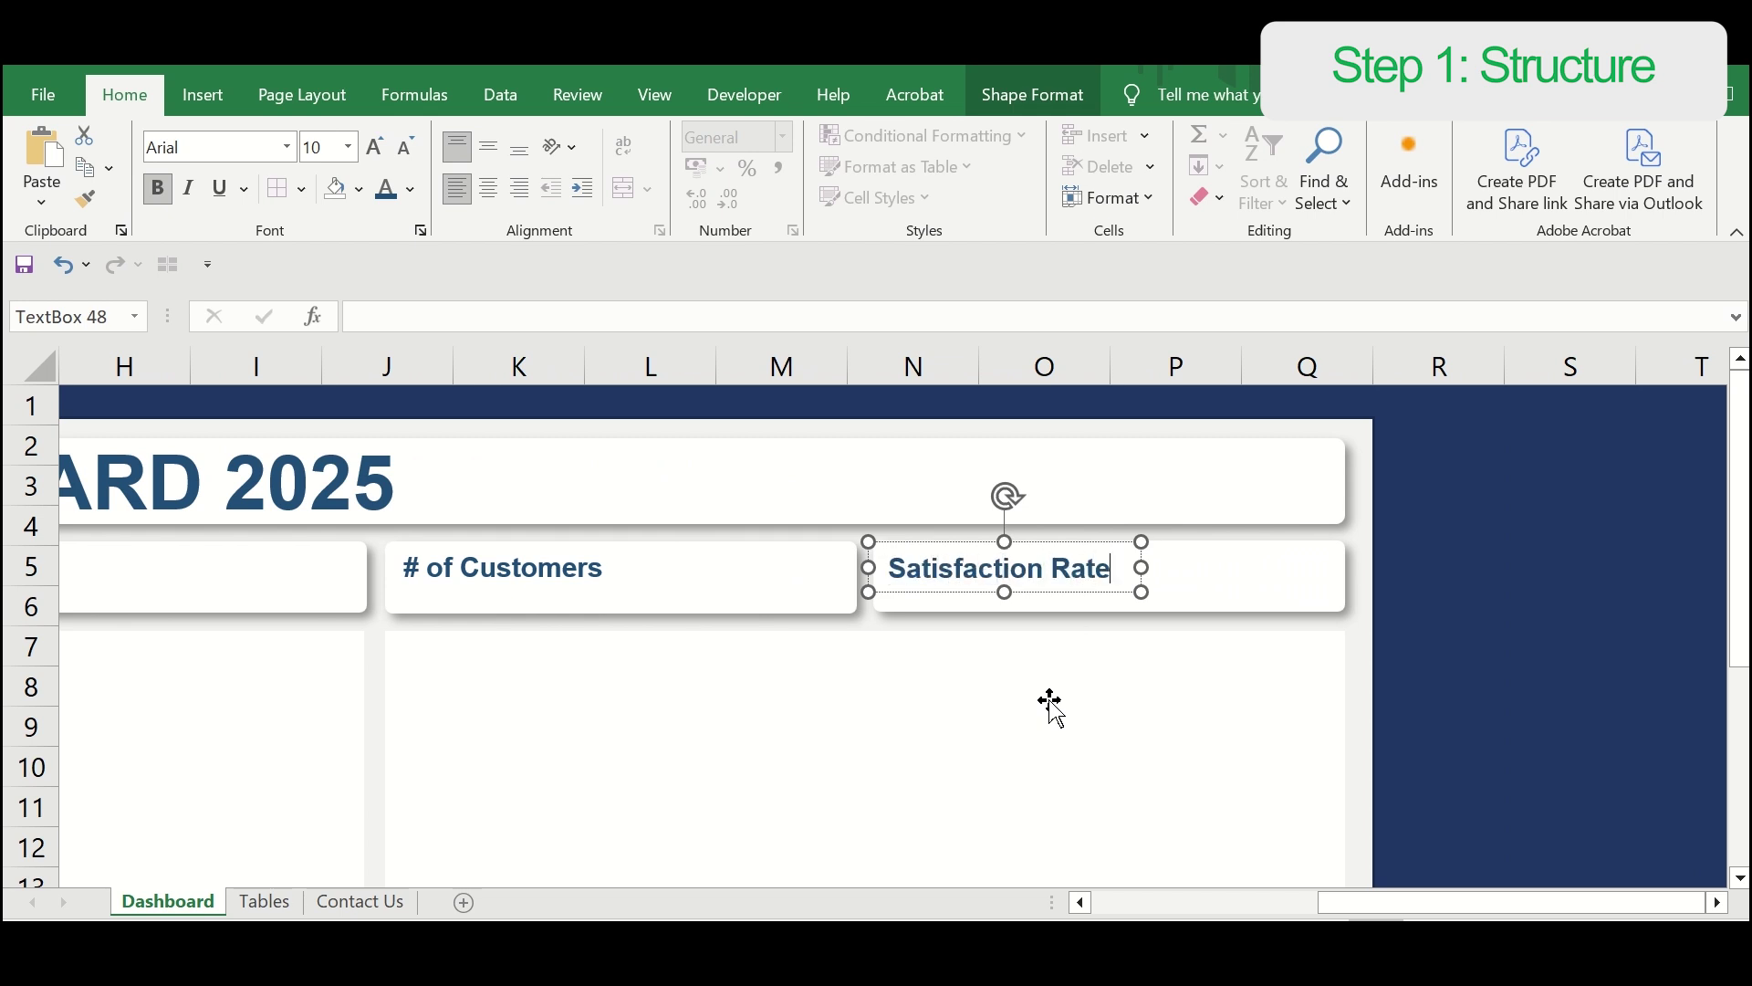
left_click(1441, 844)
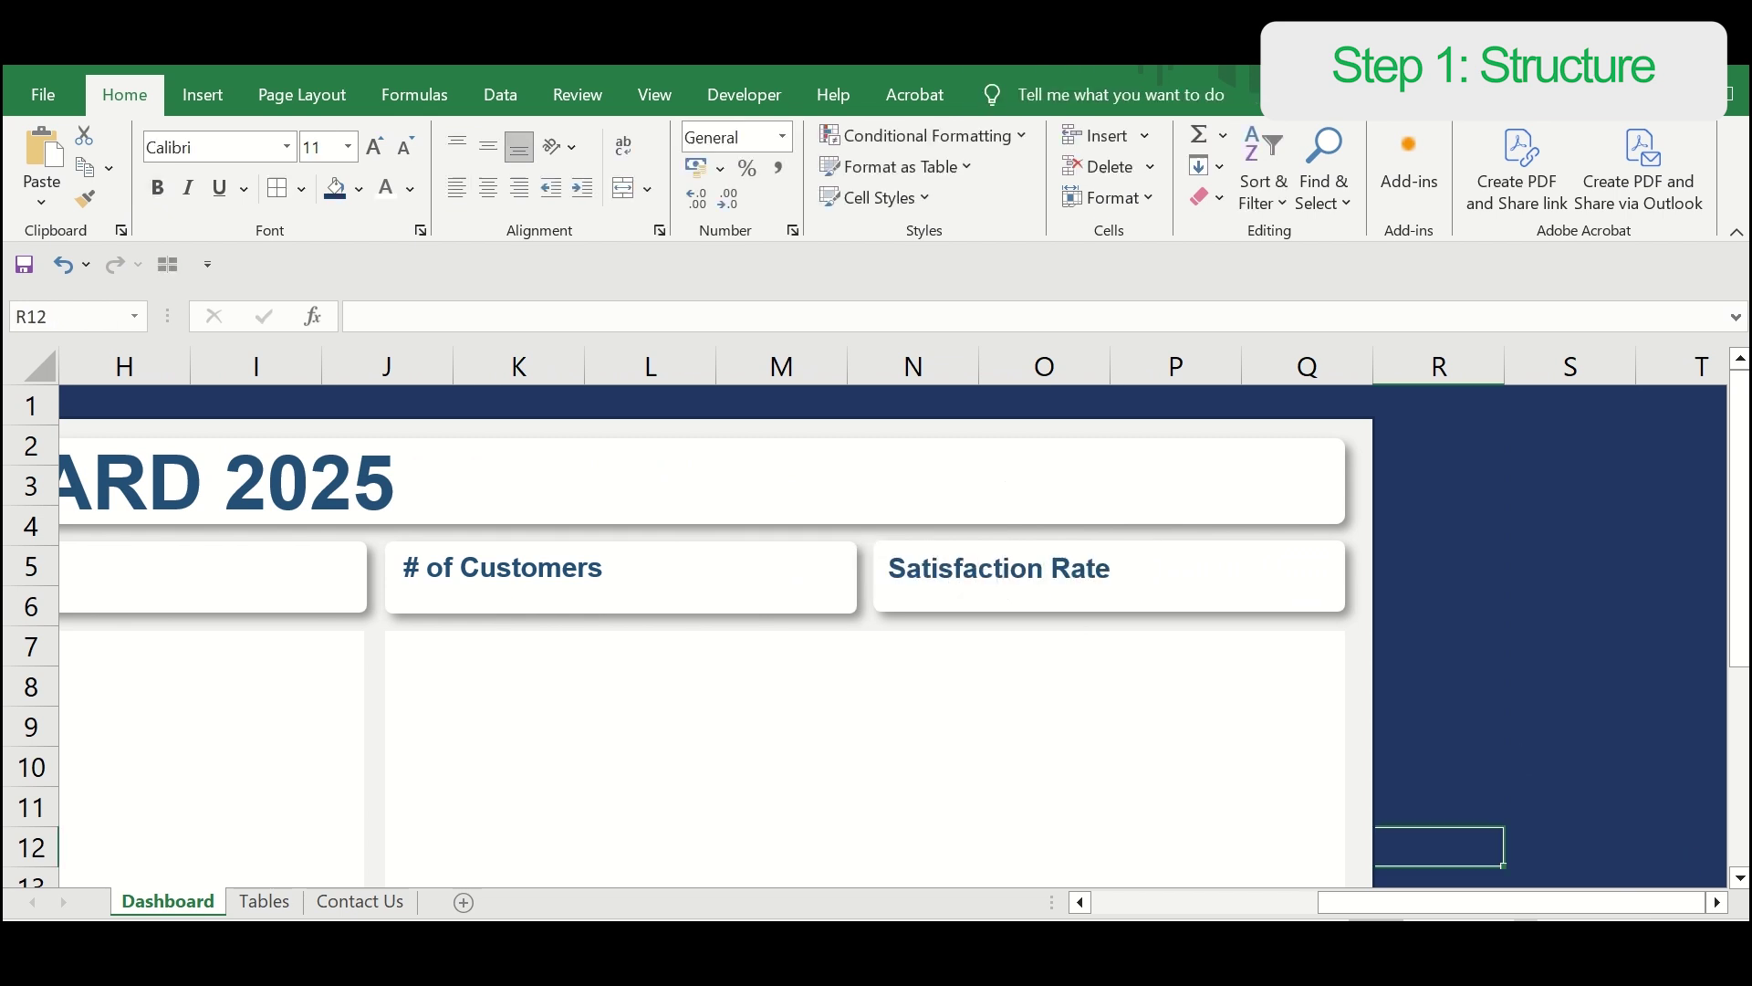
scroll(1219, 762, "down", 3)
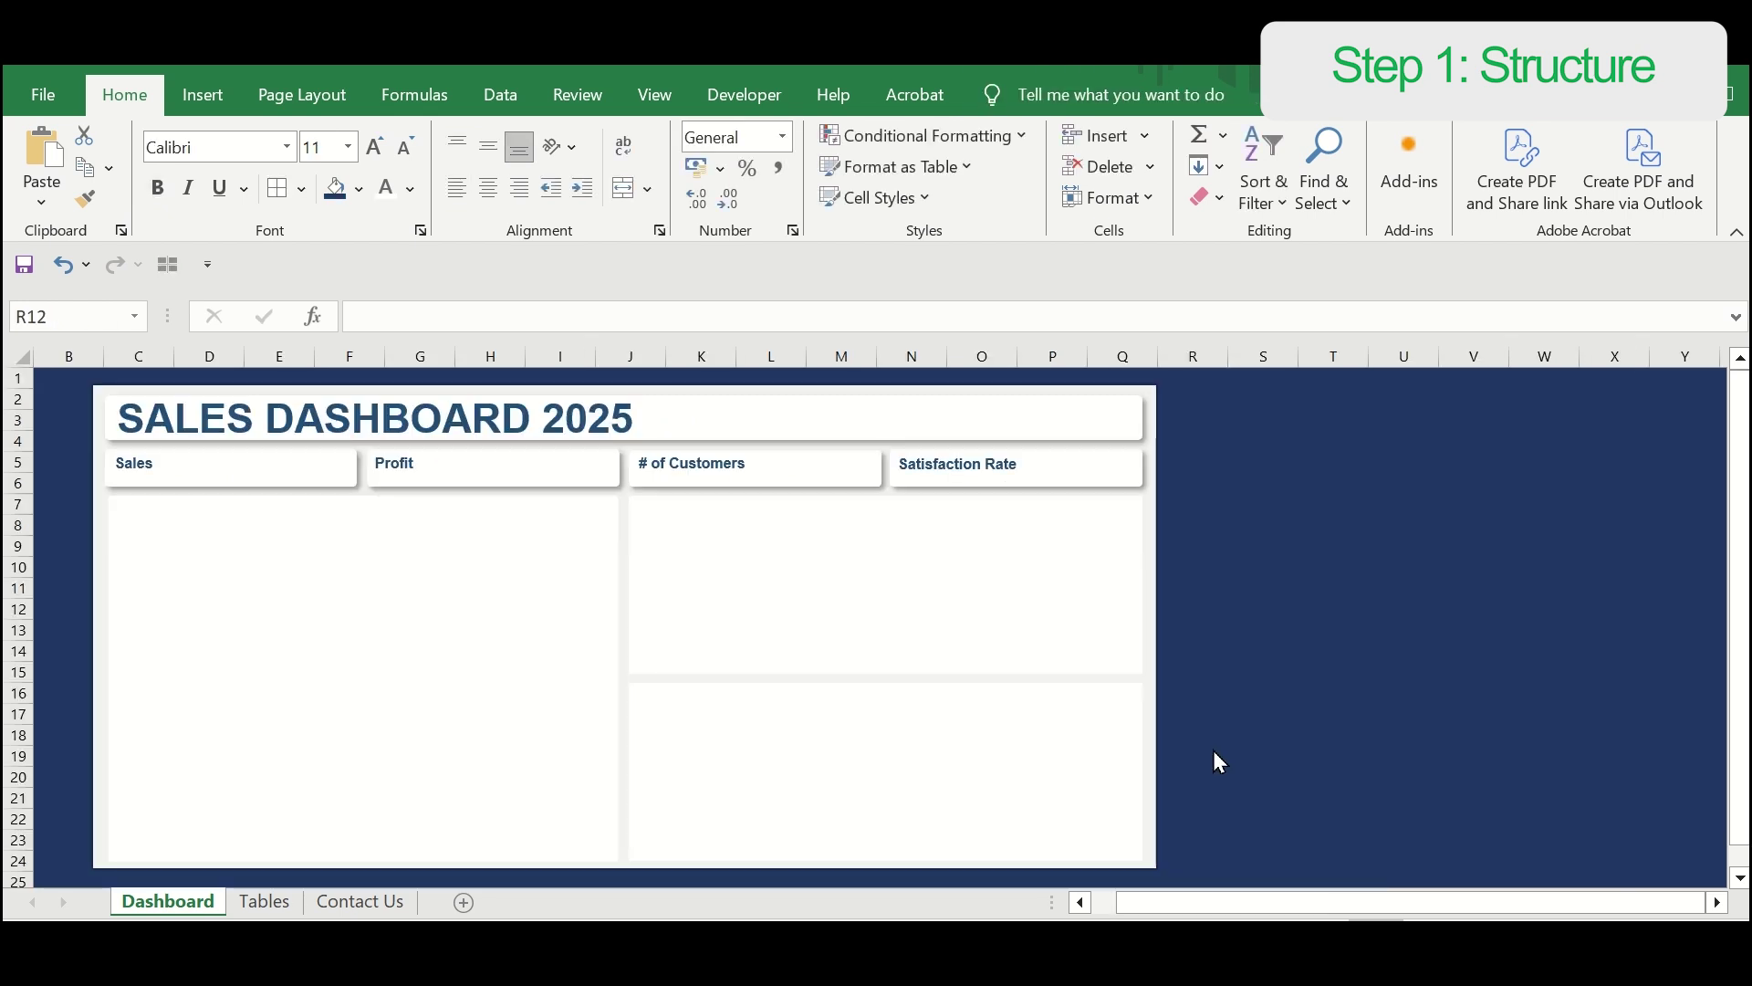
Step: Duplicate the Sales label and position the copy at the top of the large left panel
left_click(143, 468)
key("ctrl+d")
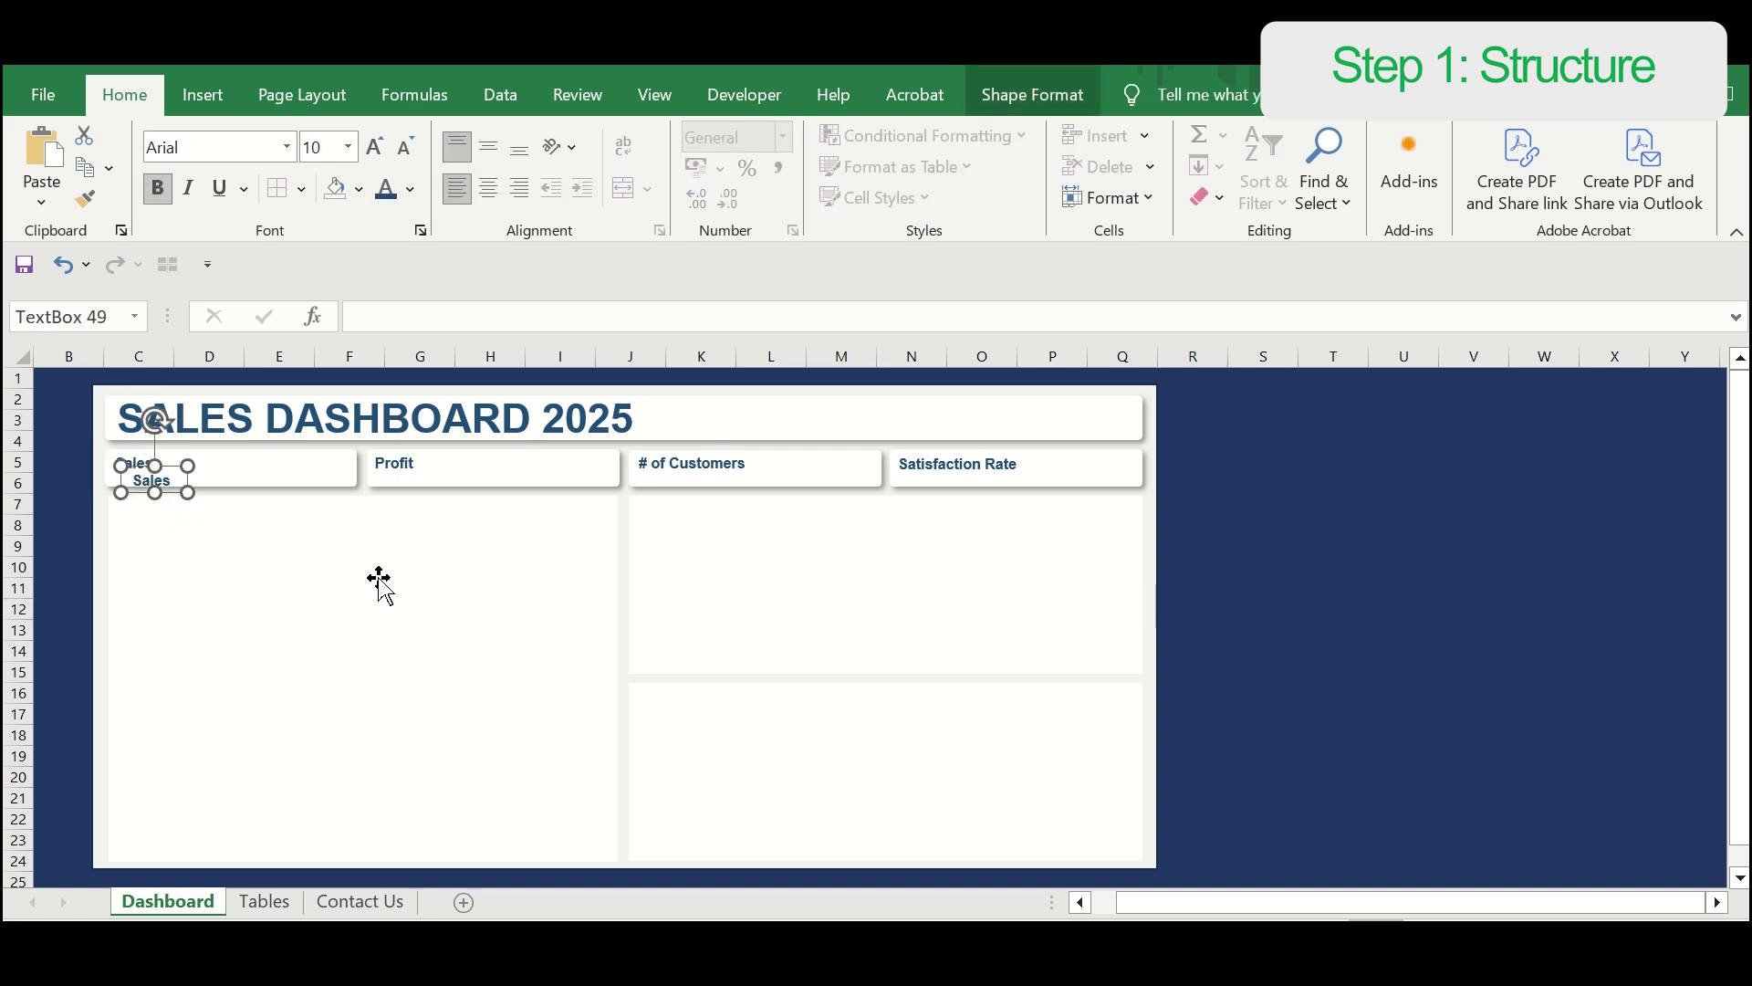
key("Left")
key("Left")
key("Down")
key("Down")
key("Down")
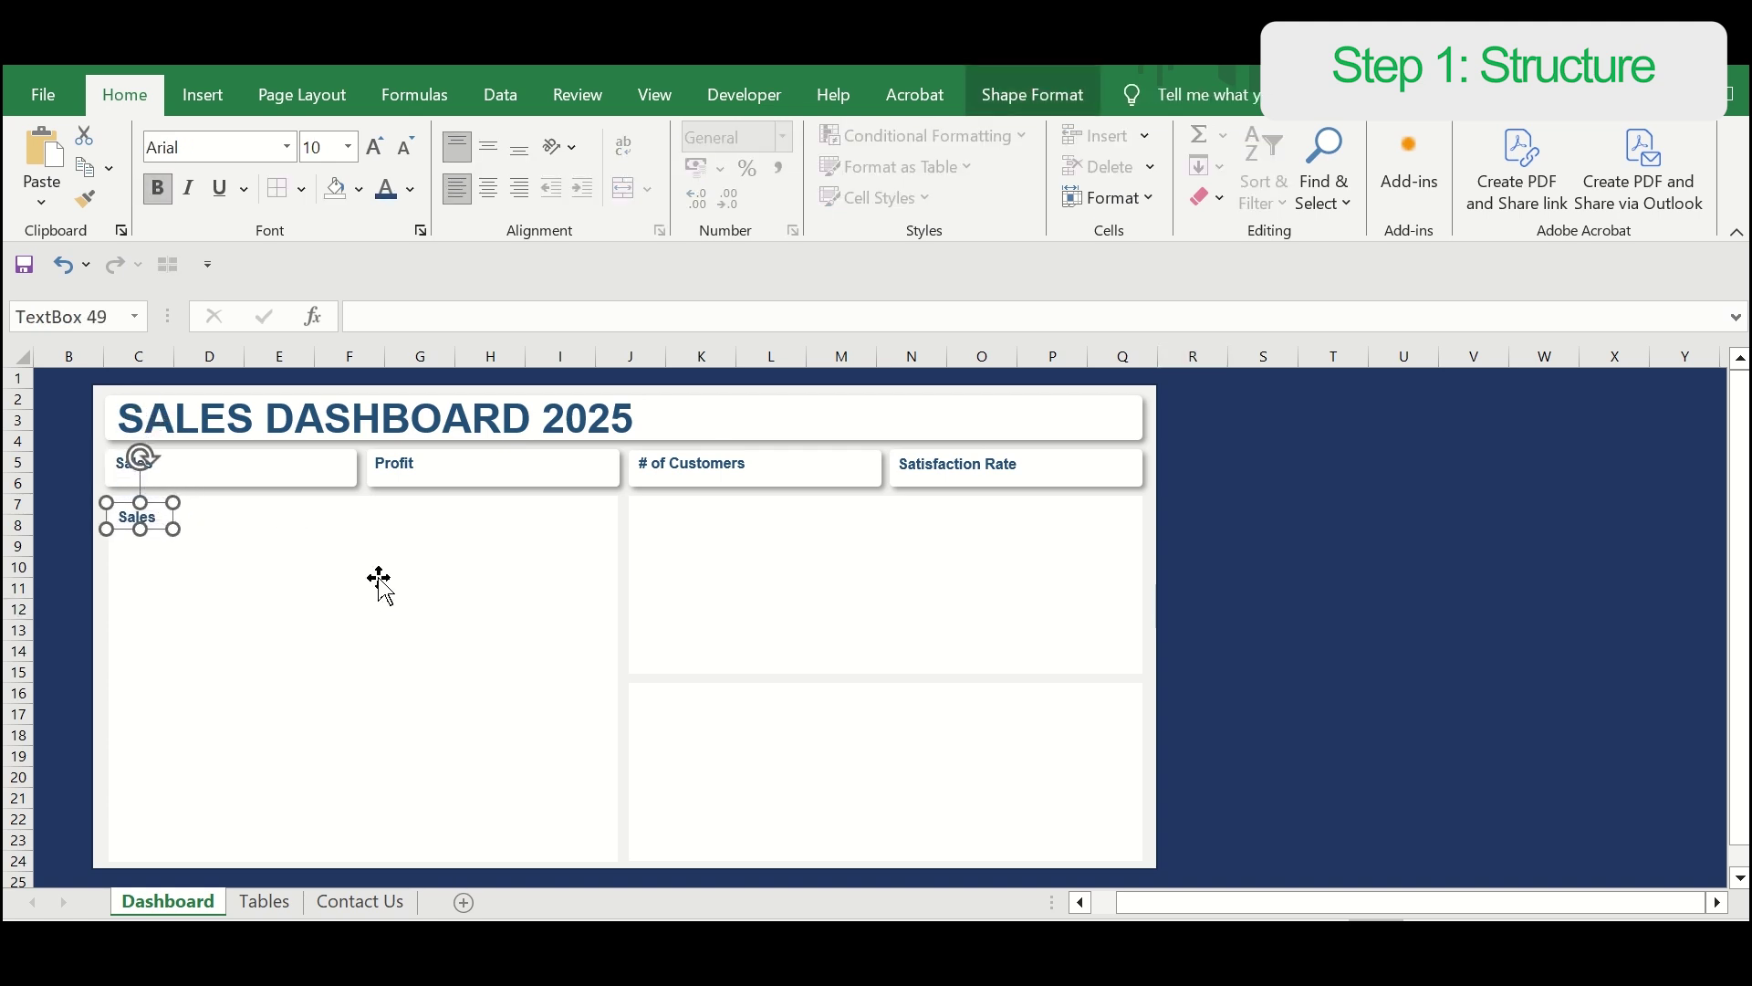
key("Up")
key("Left")
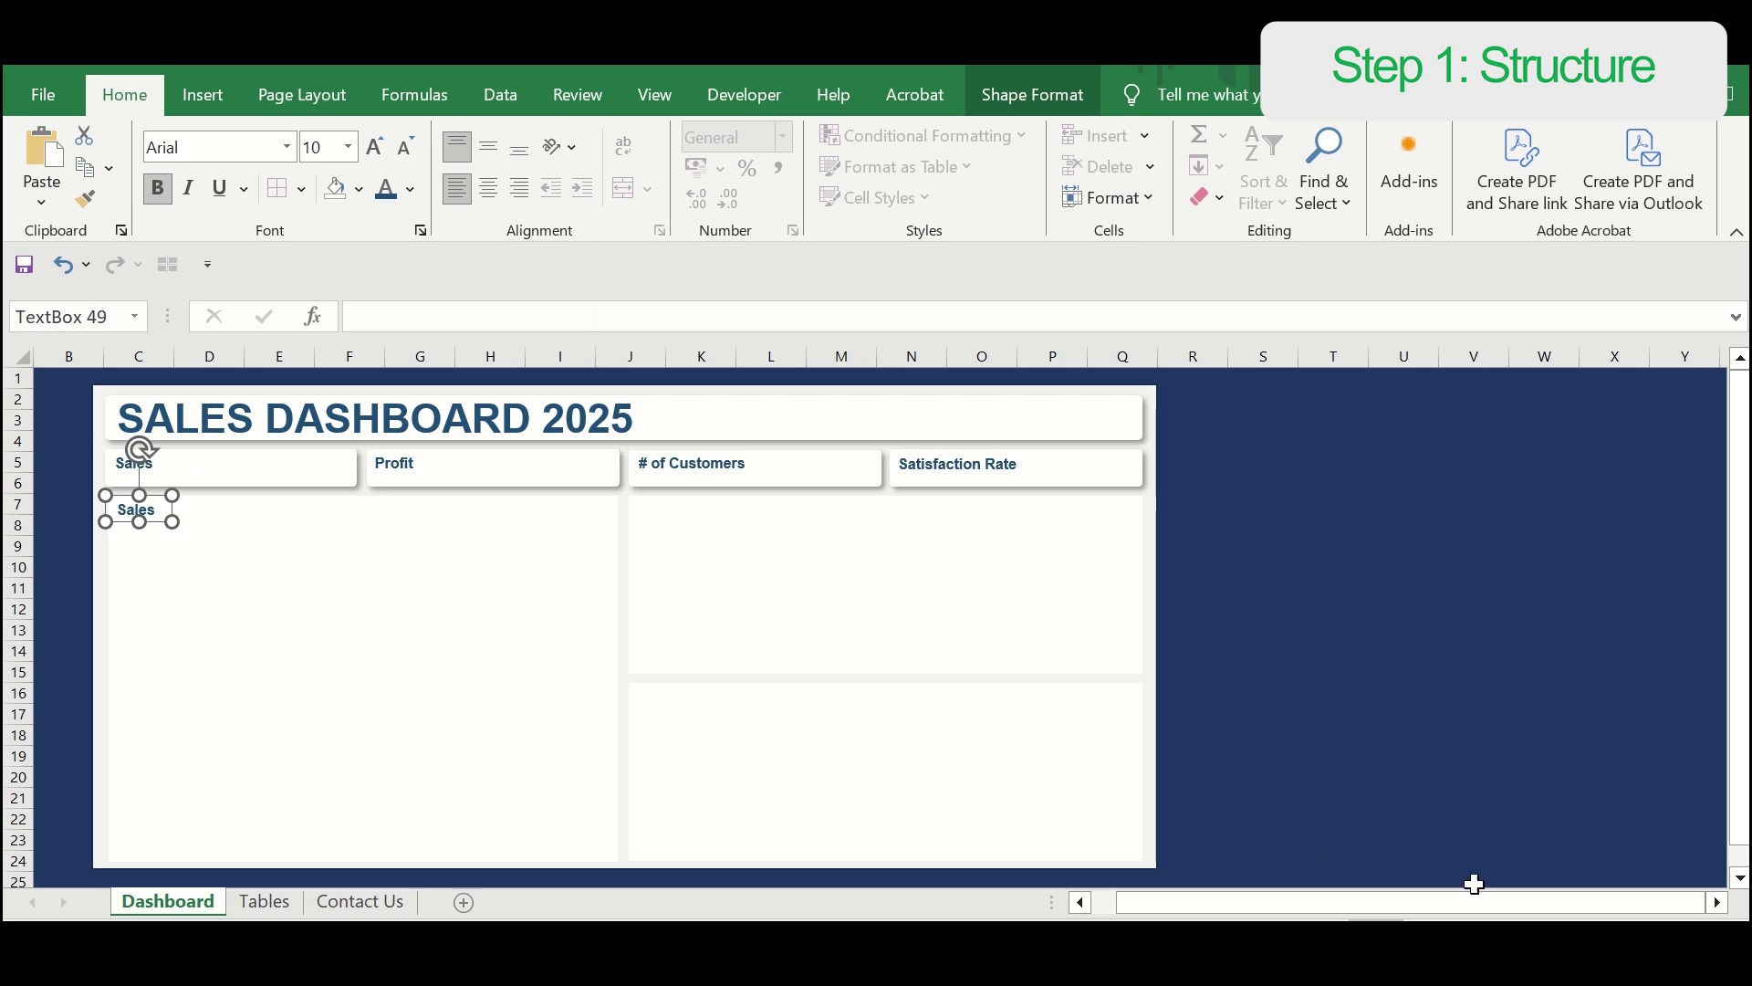
scroll(1474, 883, "up", 6)
Step: Retitle the copy 'Sales per Month' at font size 8 and place a duplicate in the next panel
left_click(417, 659)
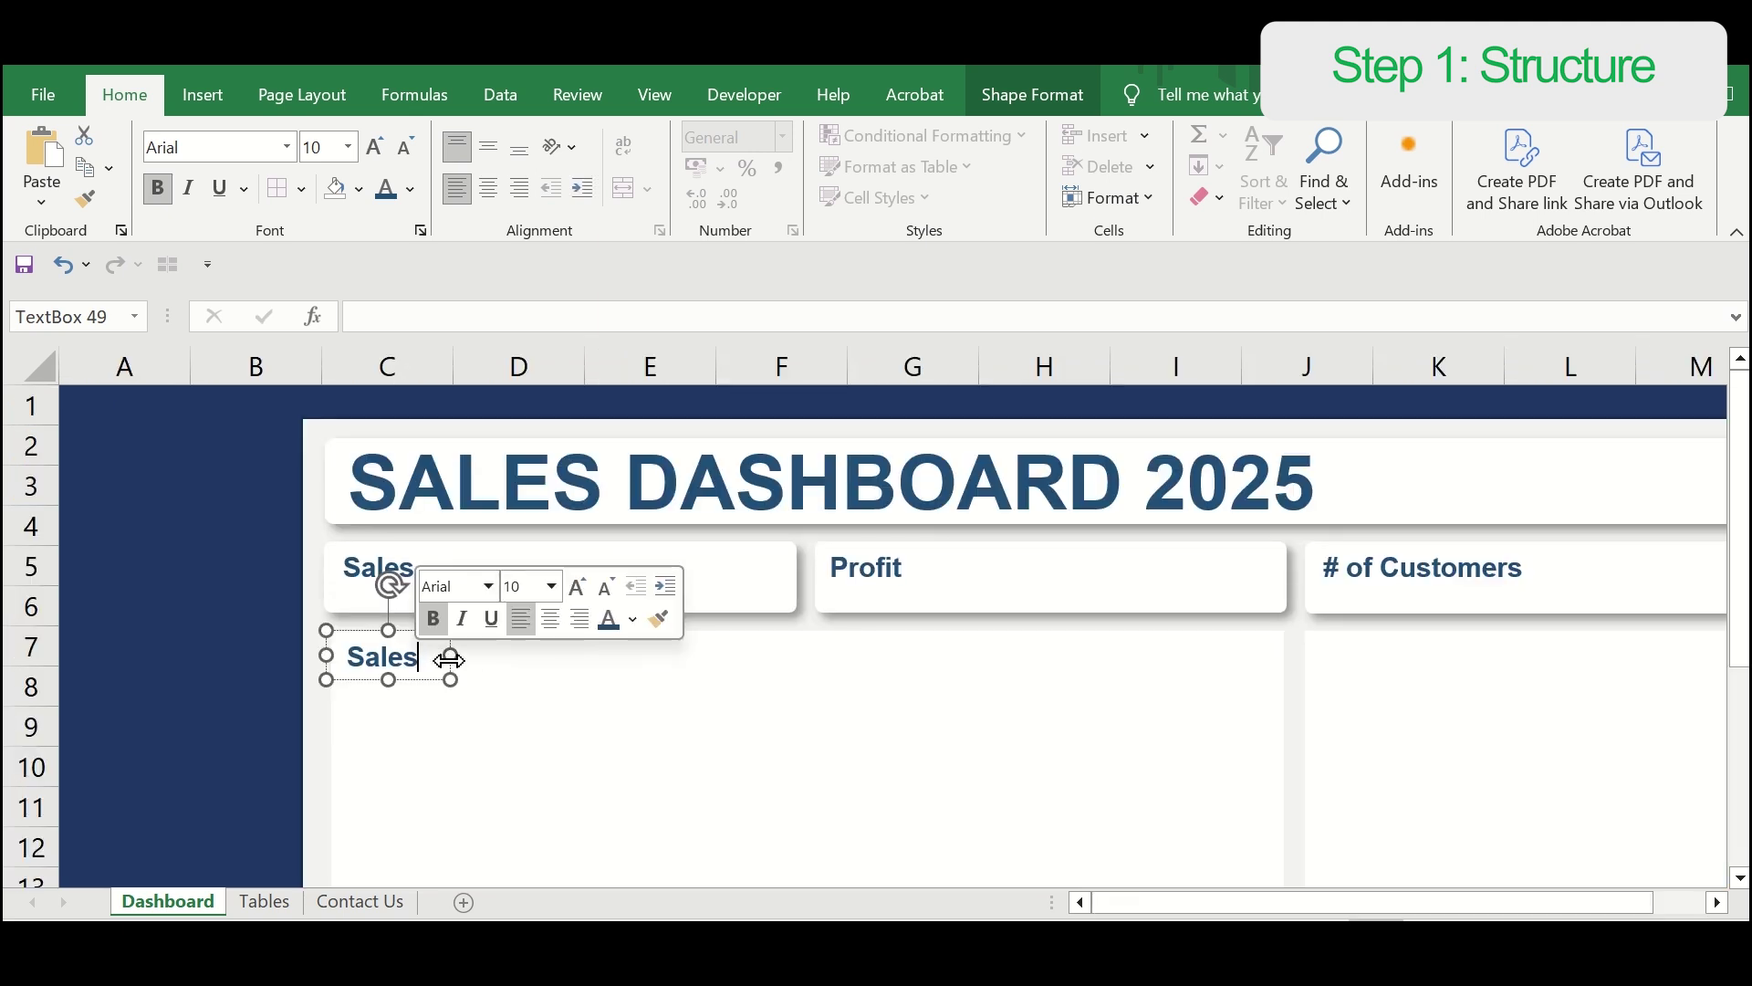
left_click_drag(449, 659, 697, 664)
type("per Month")
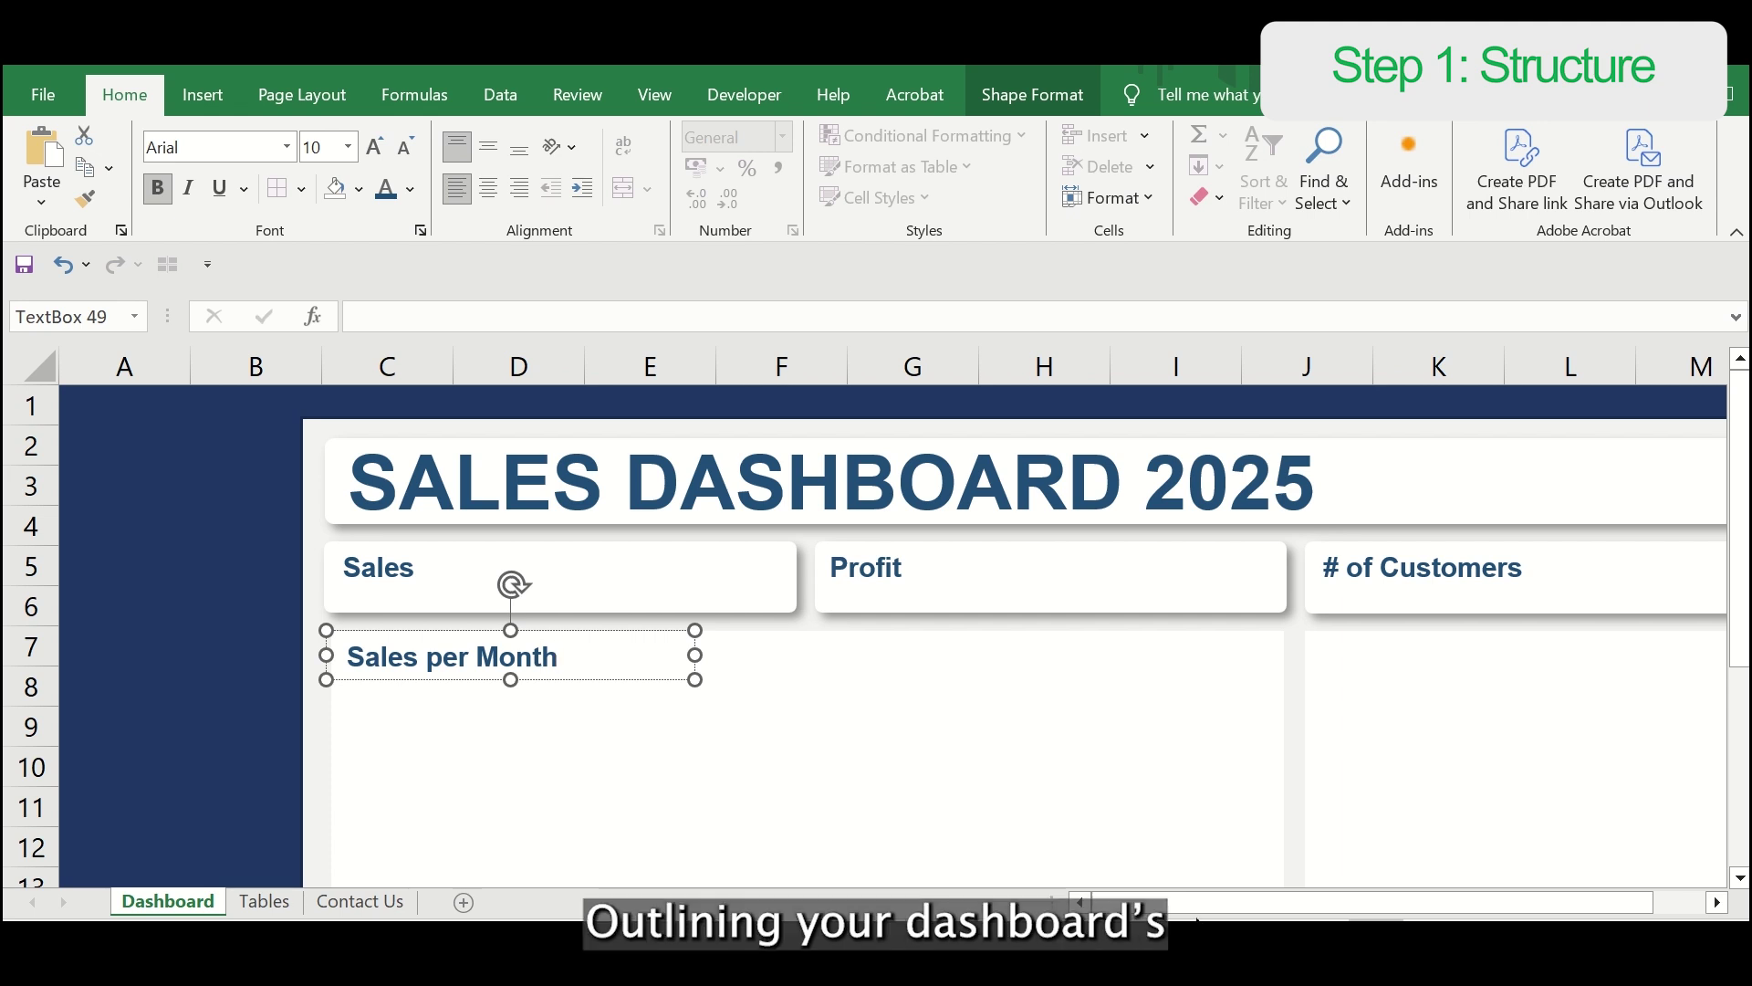
scroll(626, 715, "down", 1)
key("ctrl+a")
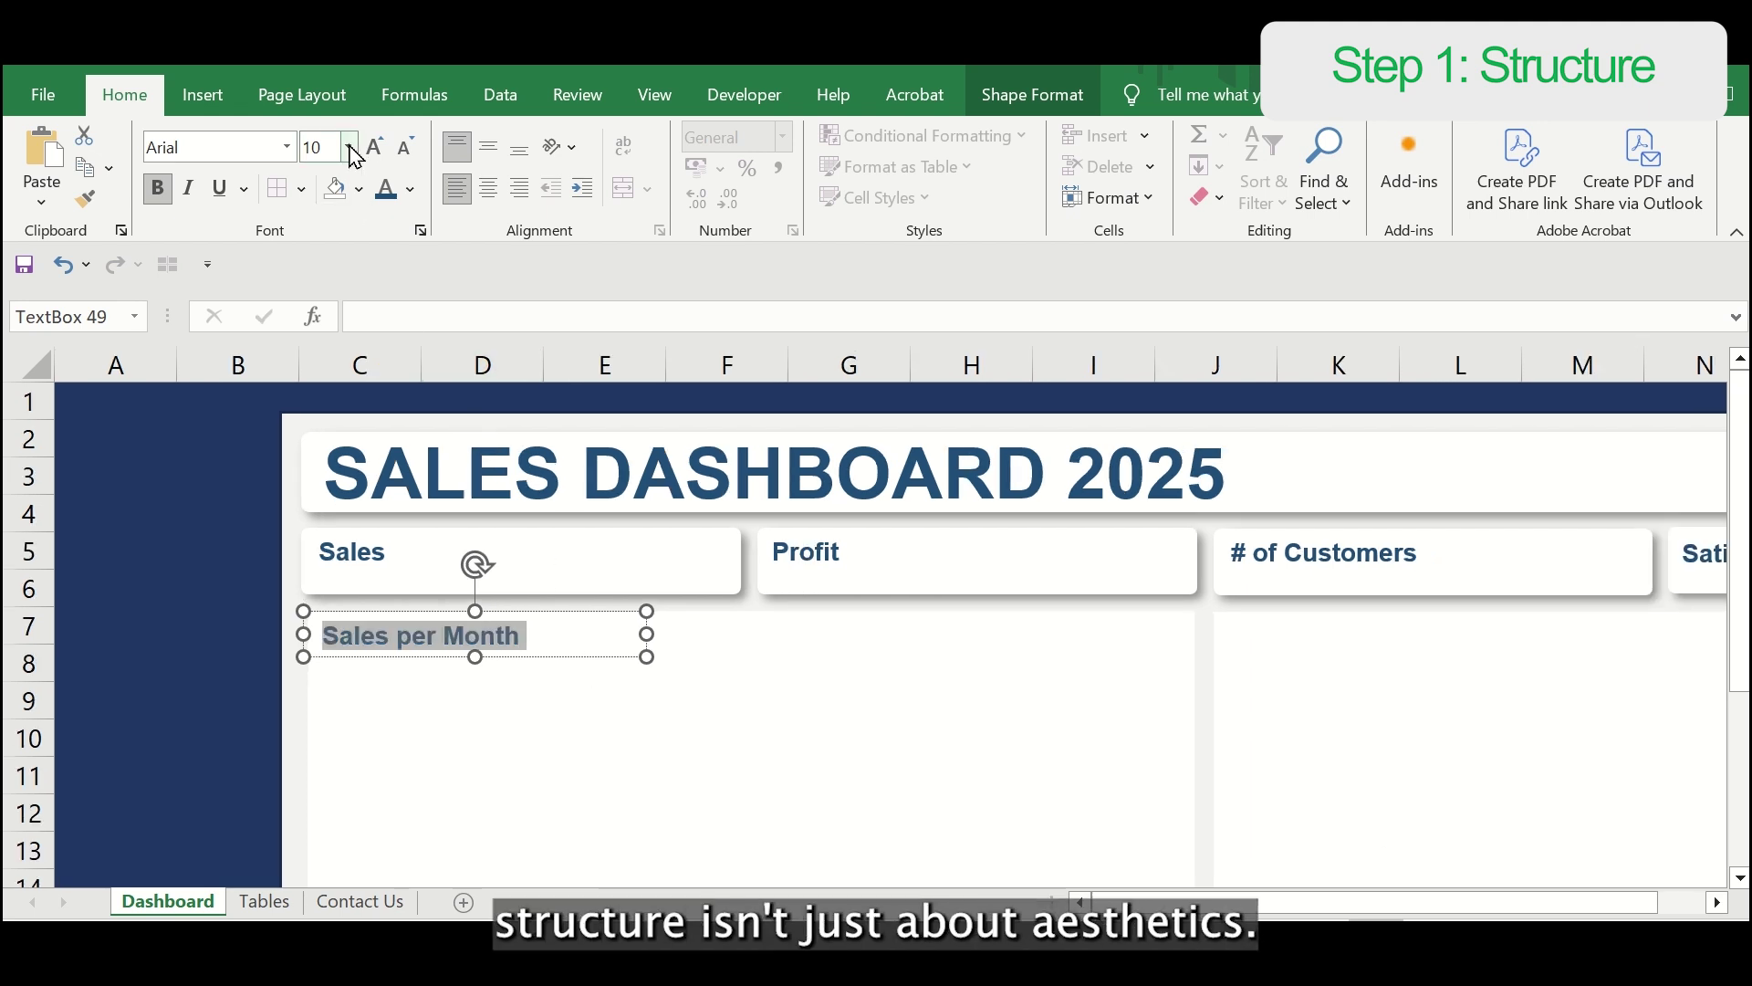
left_click(349, 146)
left_click(330, 178)
key("Escape")
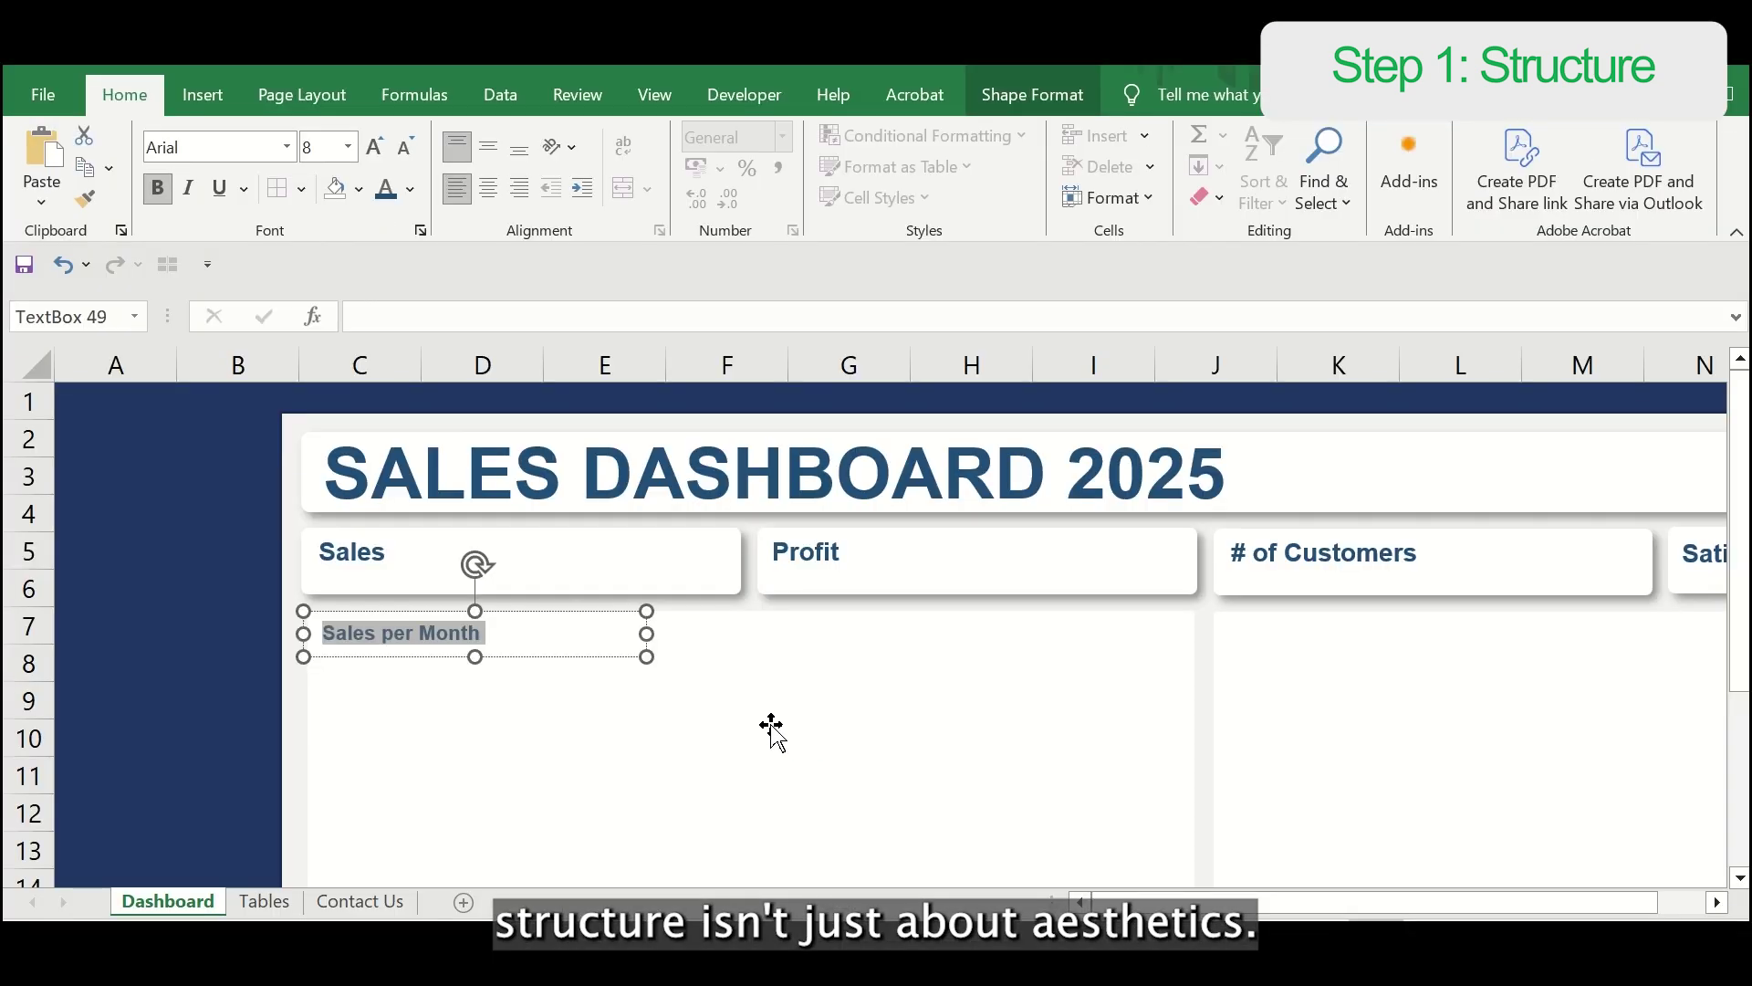
key("ctrl+d")
key("Right")
key("Right")
key("Right")
key("Right")
key("Right")
key("Right")
key("Right")
key("Right")
key("Right")
key("Right")
key("Right")
key("Right")
key("Right")
key("Right")
key("Right")
key("Right")
key("Right")
key("Right")
key("Right")
key("Right")
key("Right")
key("Right")
key("Right")
key("Right")
key("Right")
key("Right")
key("Right")
key("Right")
key("Right")
key("Right")
key("Right")
key("Right")
key("Right")
key("Right")
key("Right")
key("Right")
key("Right")
key("Right")
key("Right")
key("Right")
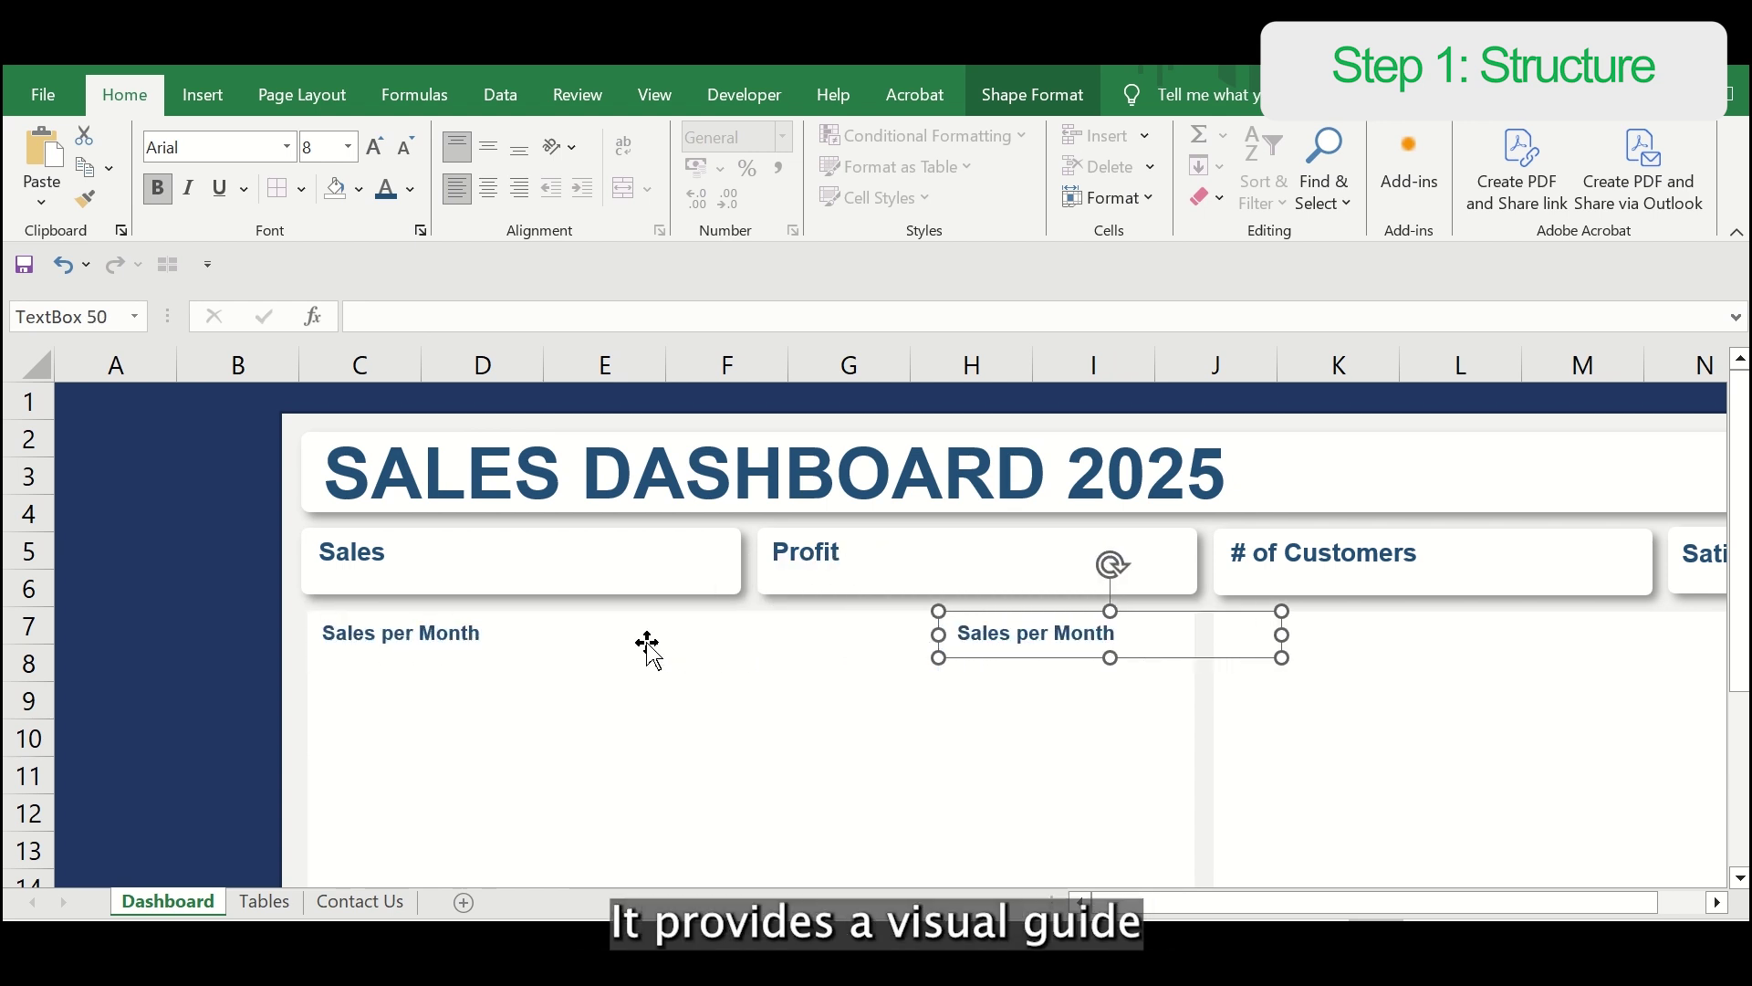
Step: Position the copied heading under # of Customers and retitle it 'Sales per Region'
key("Left")
key("Left")
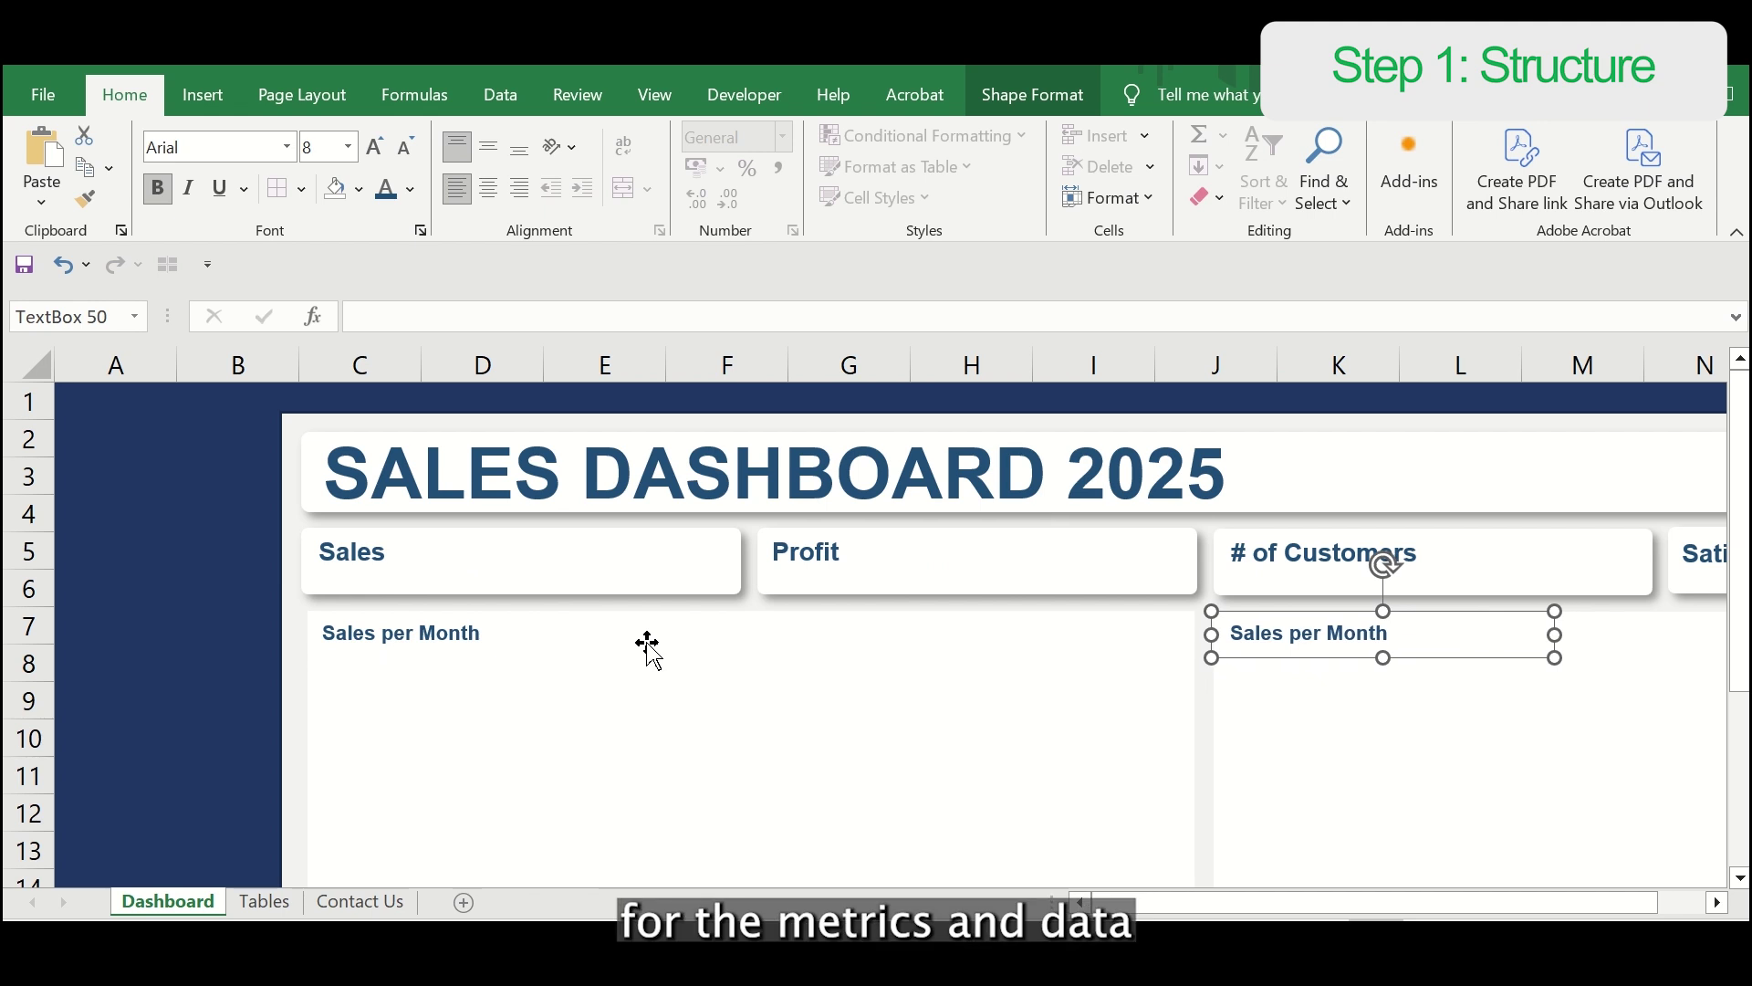
scroll(1526, 906, "right", 5)
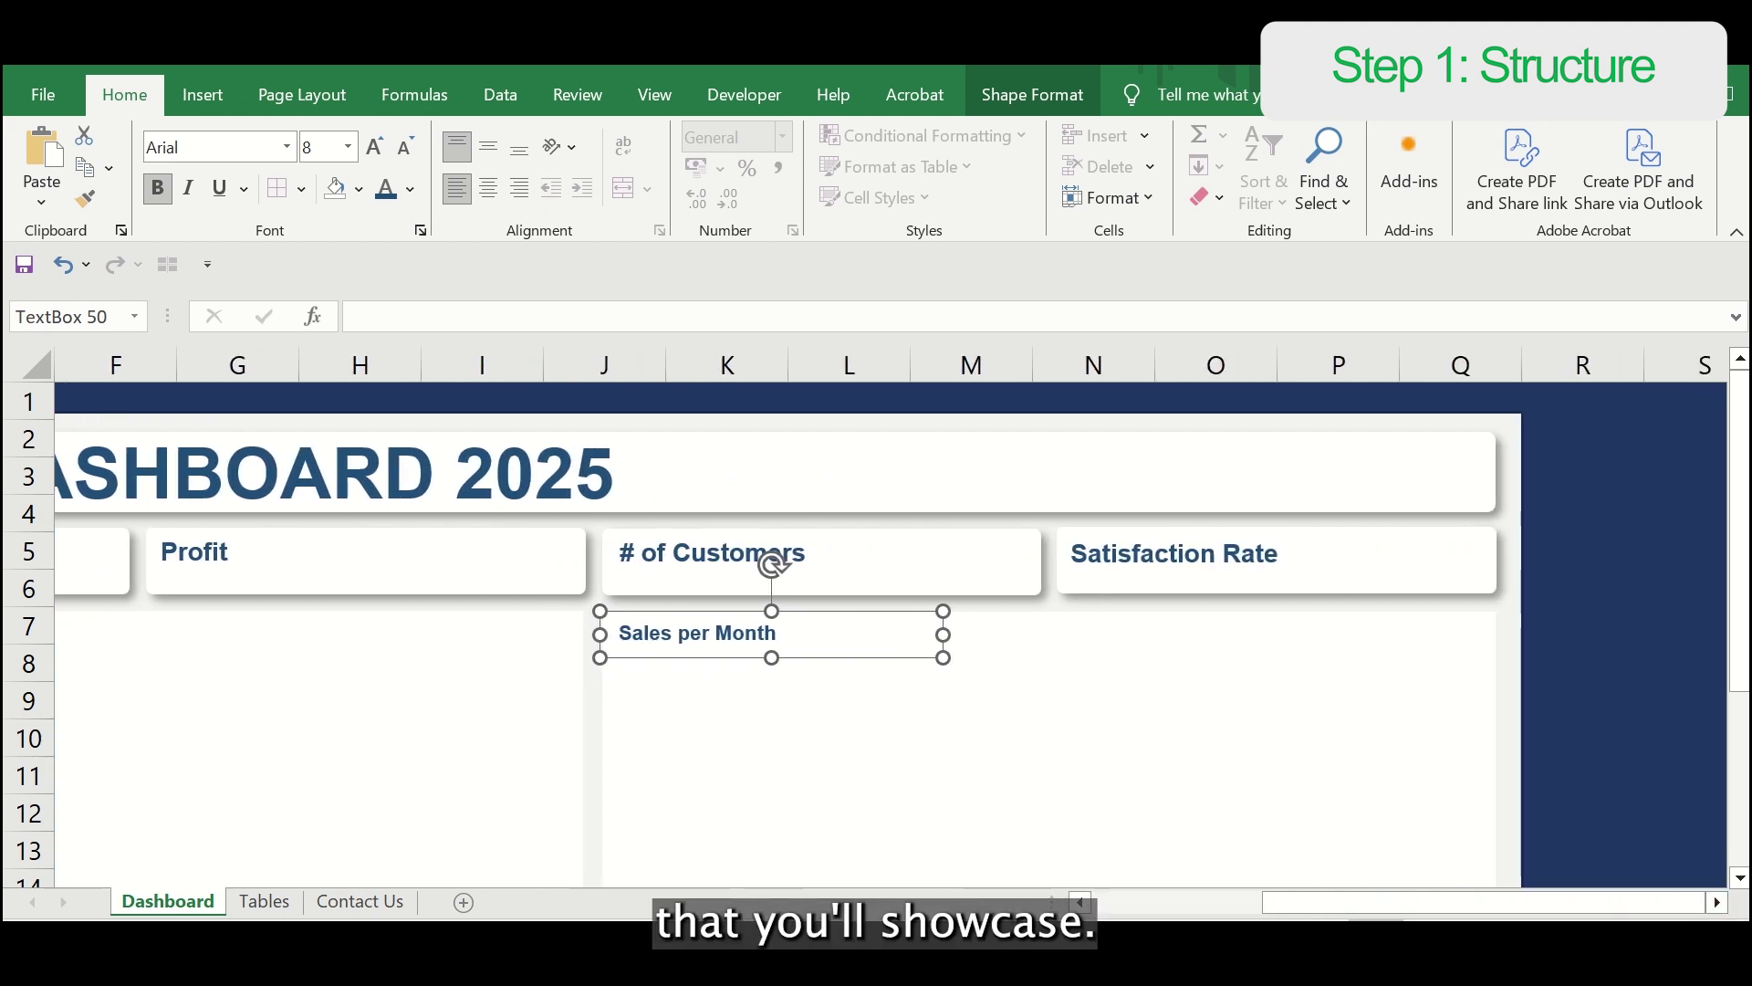
scroll(867, 616, "down", 1)
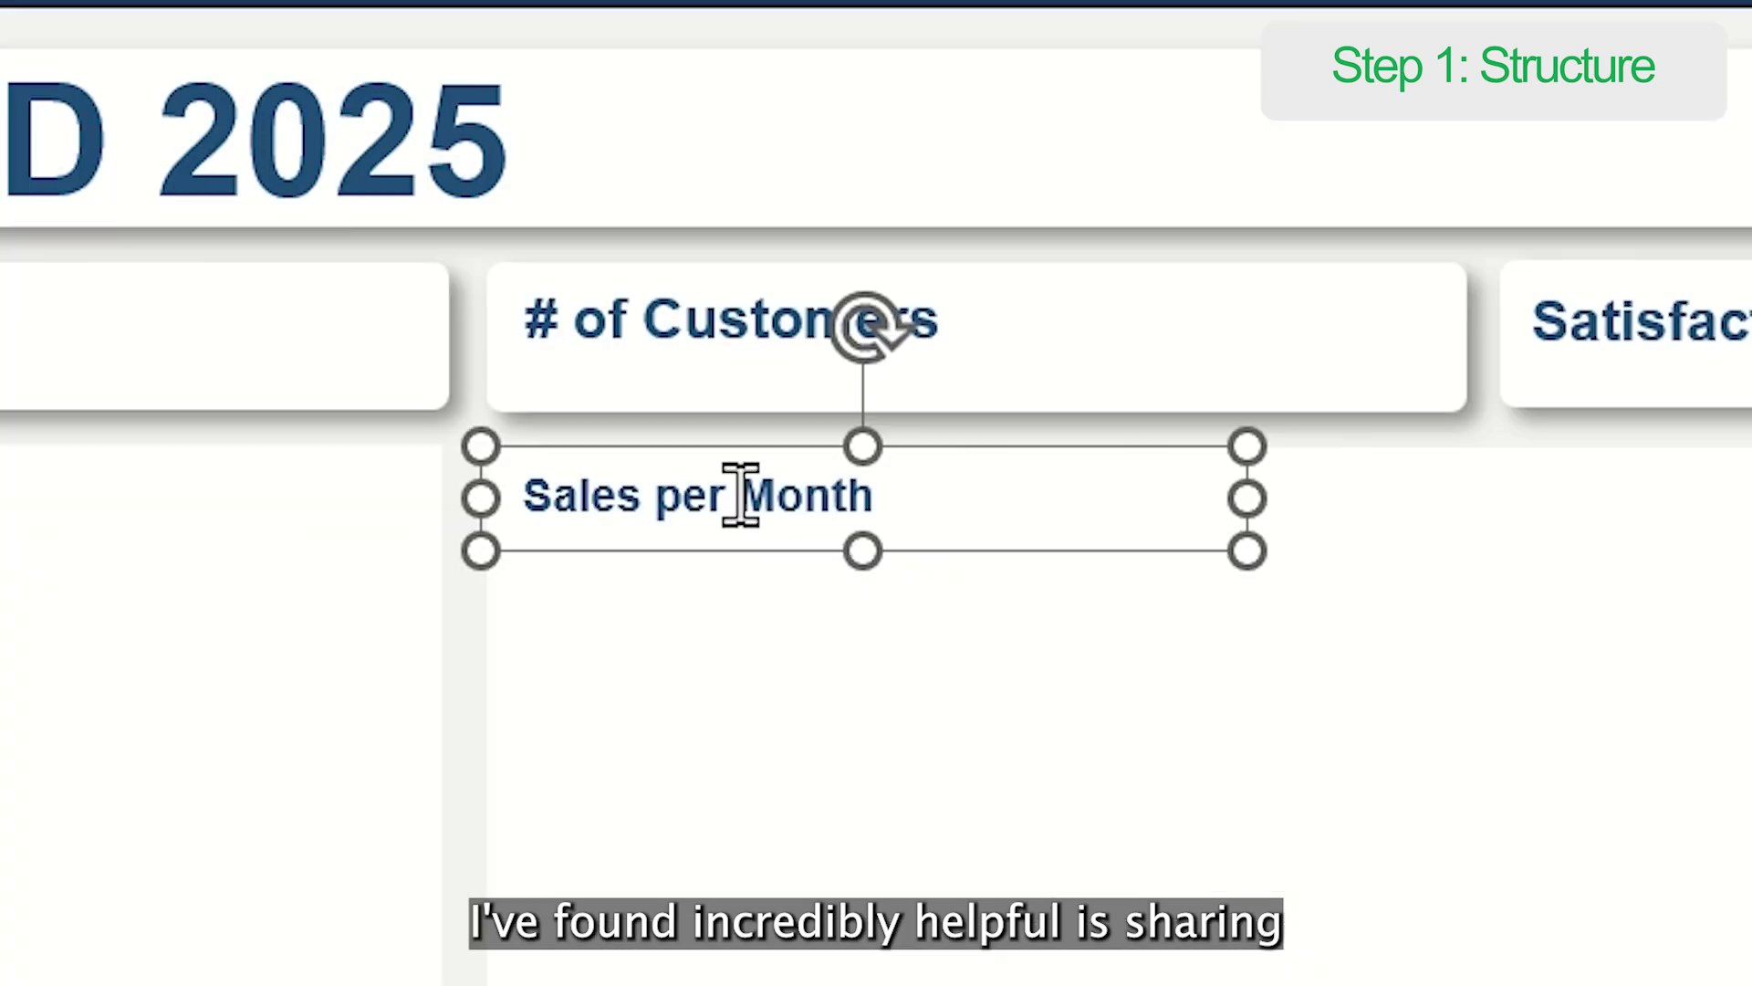
left_click_drag(824, 590, 876, 591)
type("Regi")
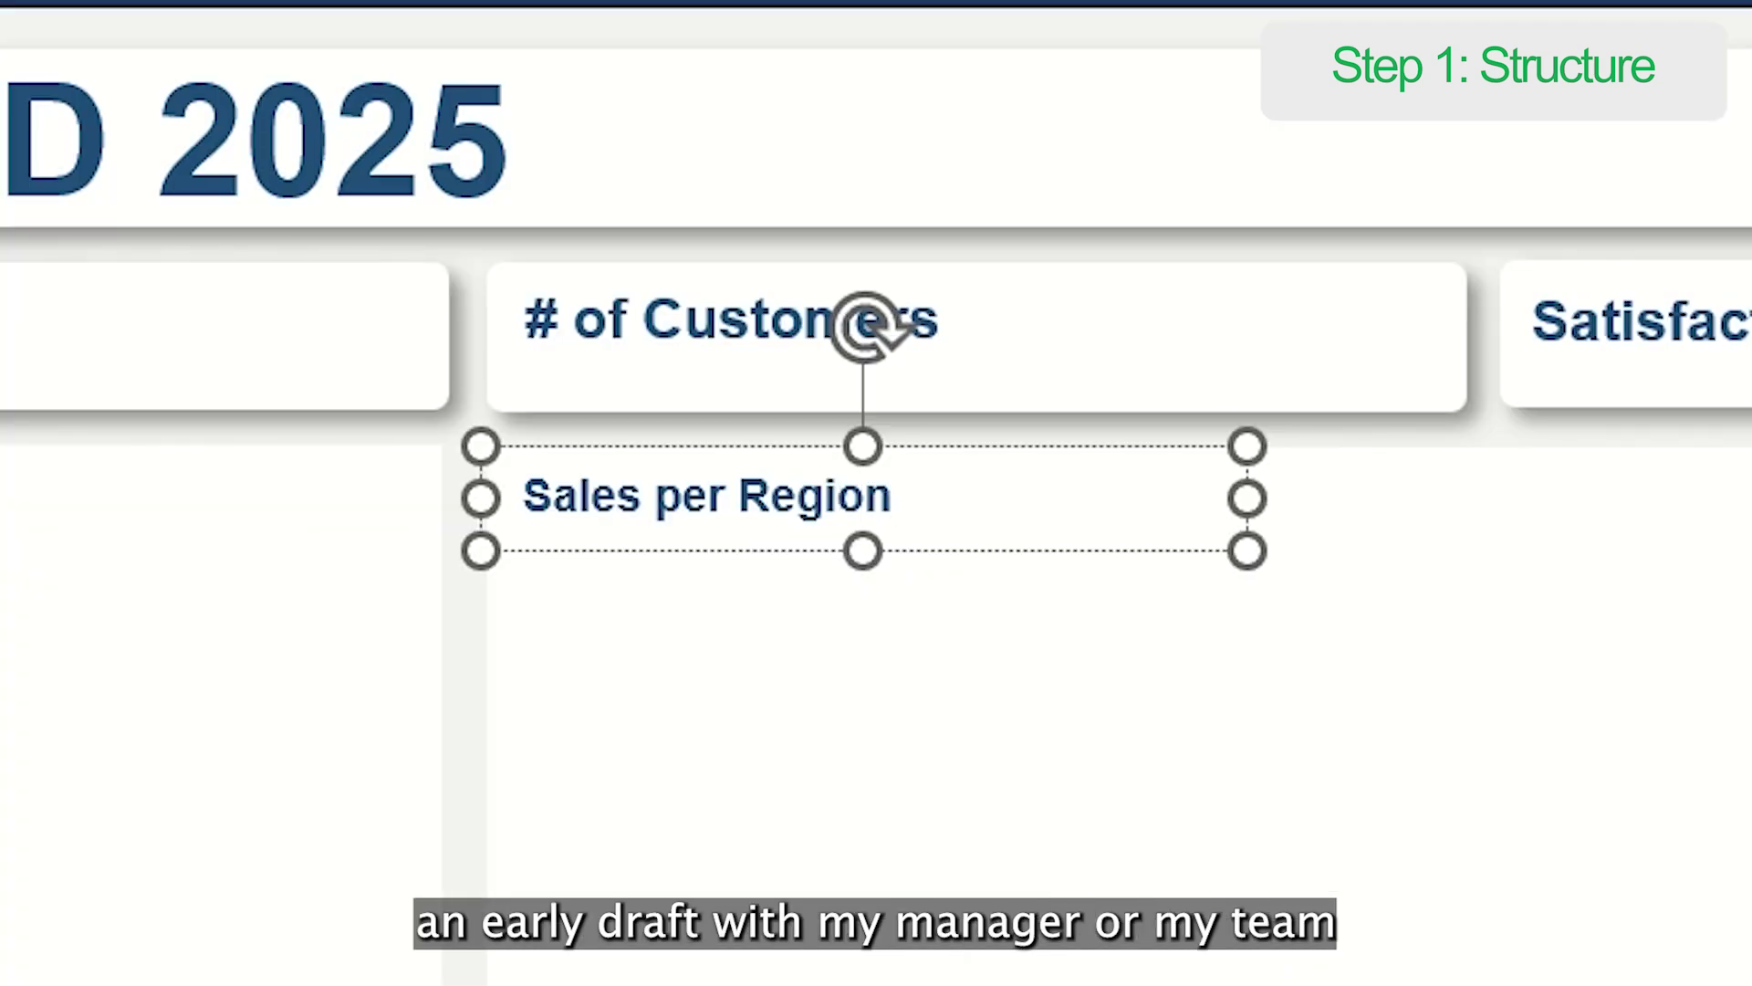
left_click(1214, 520)
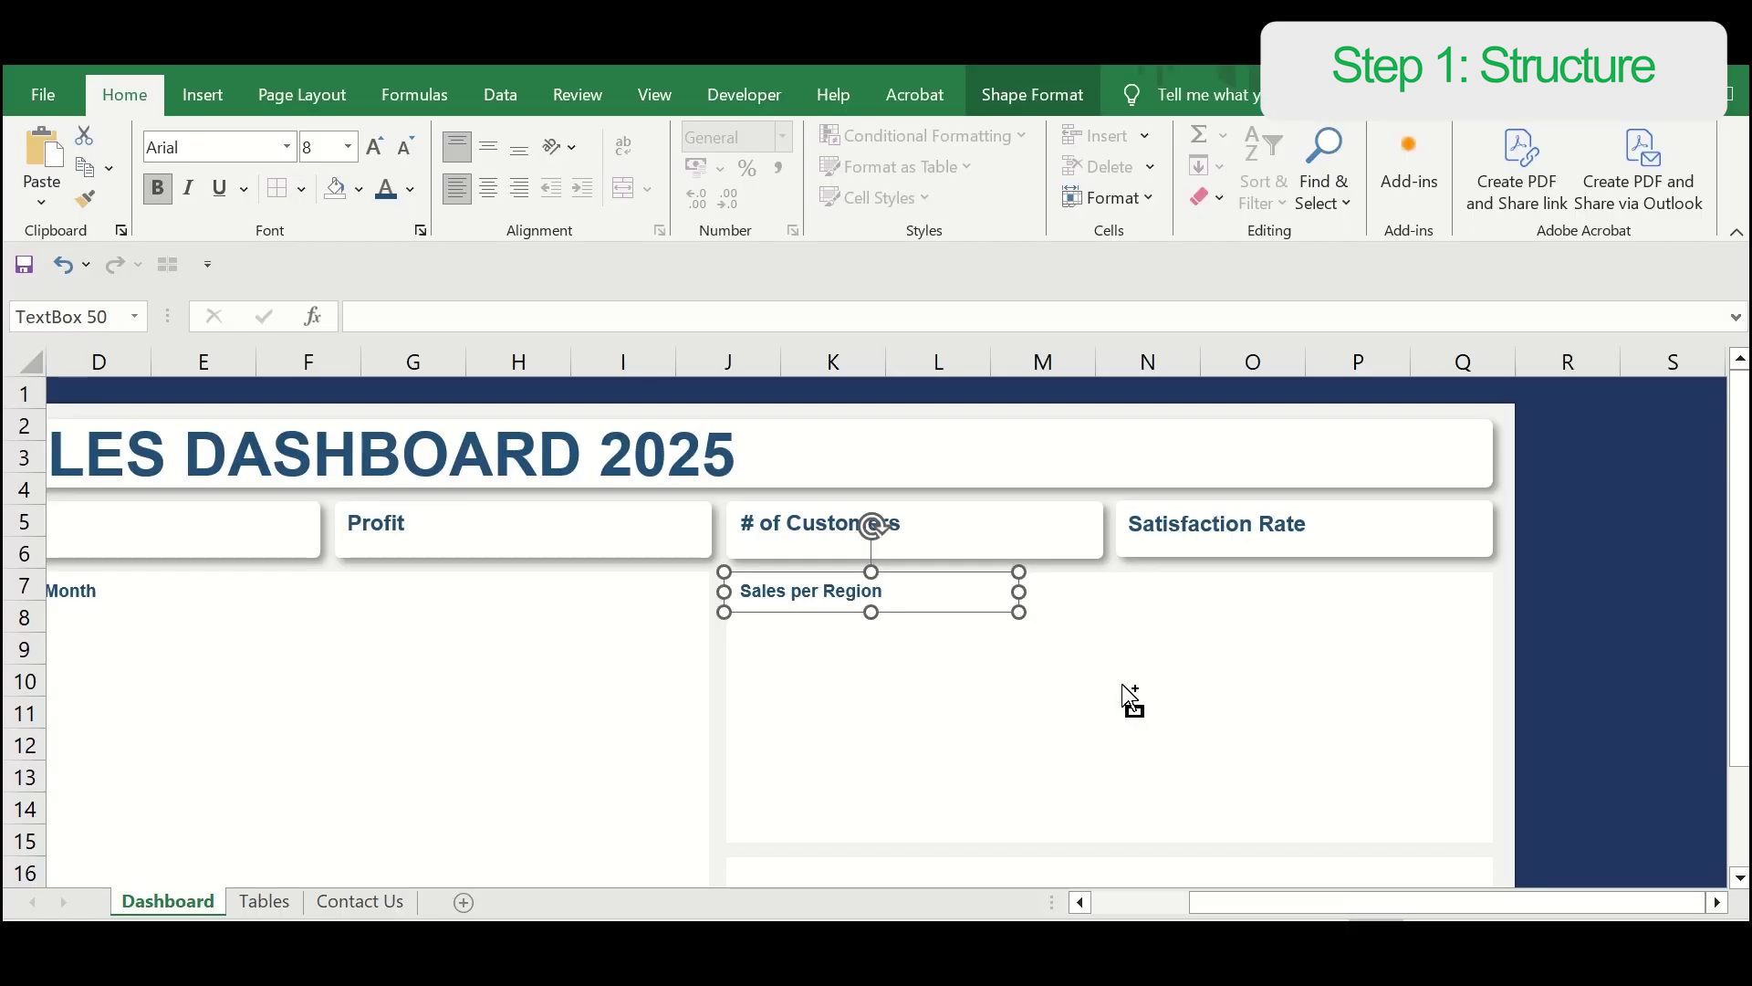
Step: Duplicate the heading into the lower right panel and retitle it 'Customers per Month'
key("ctrl+d")
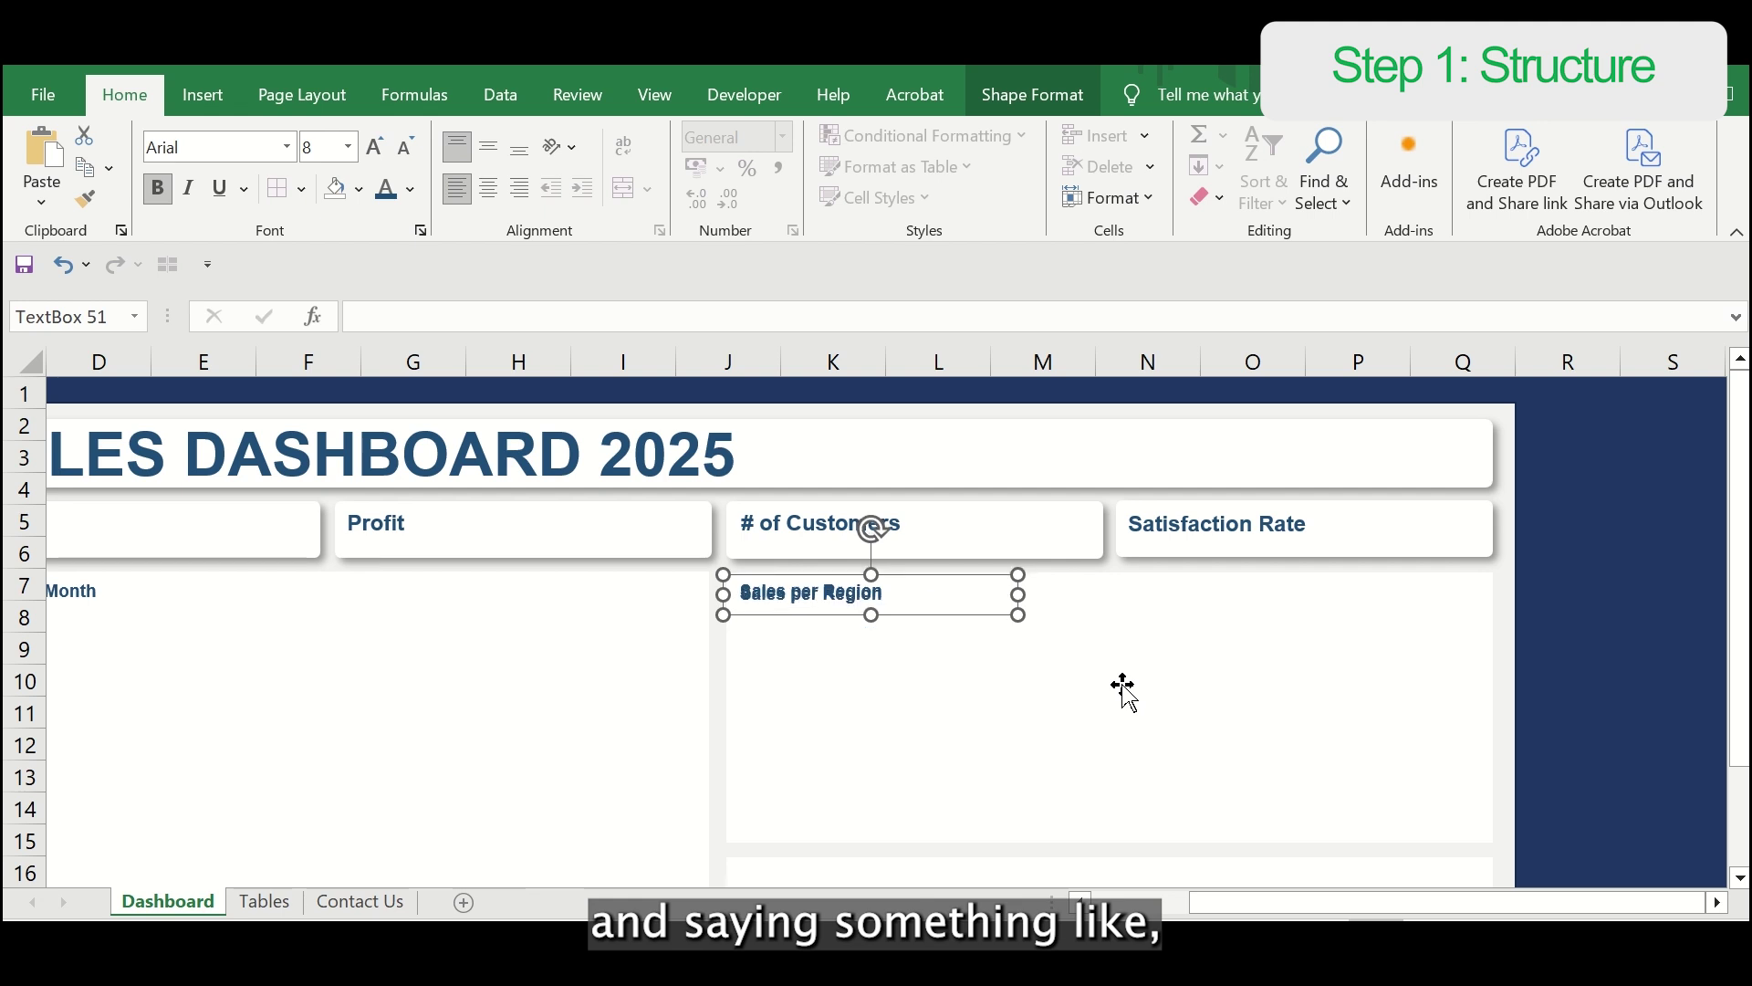
key("Down")
key("Down")
key("Down")
key("Down")
key("Down")
key("Down")
key("Down")
key("Down")
key("Down")
key("Down")
key("Down")
key("Down")
key("Down")
key("Down")
key("Down")
key("Down")
key("Down")
key("Down")
key("Down")
key("Down")
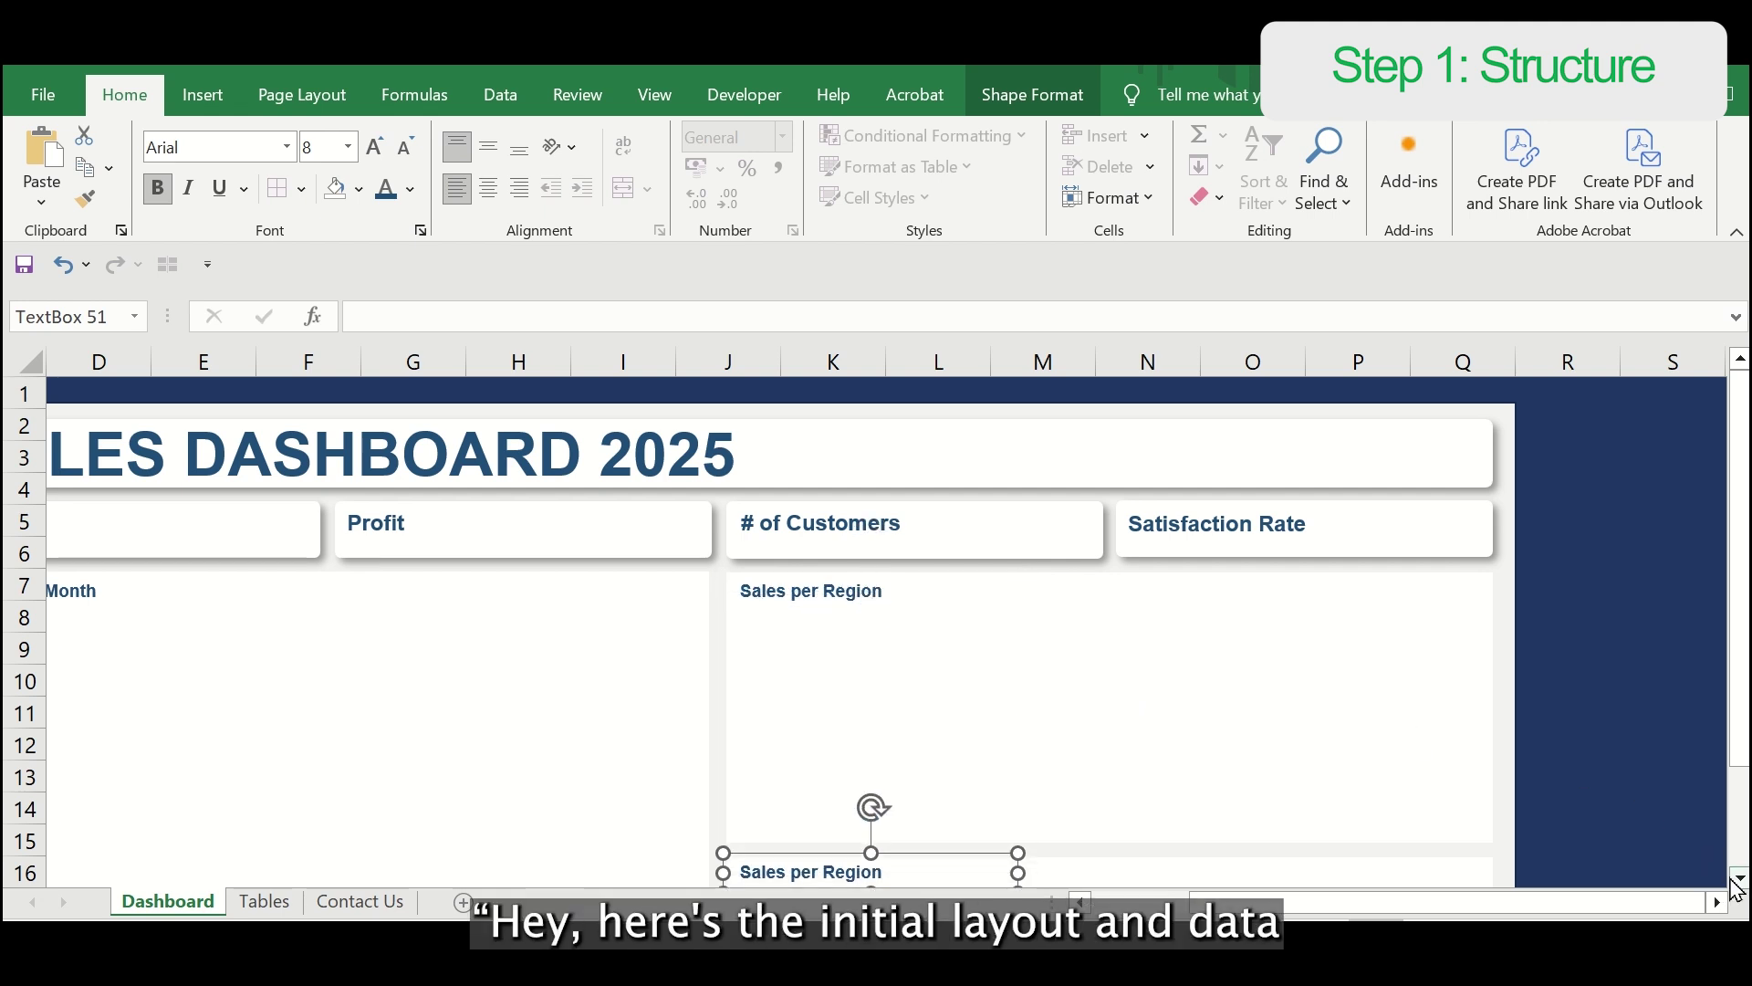
scroll(1738, 887, "down", 3)
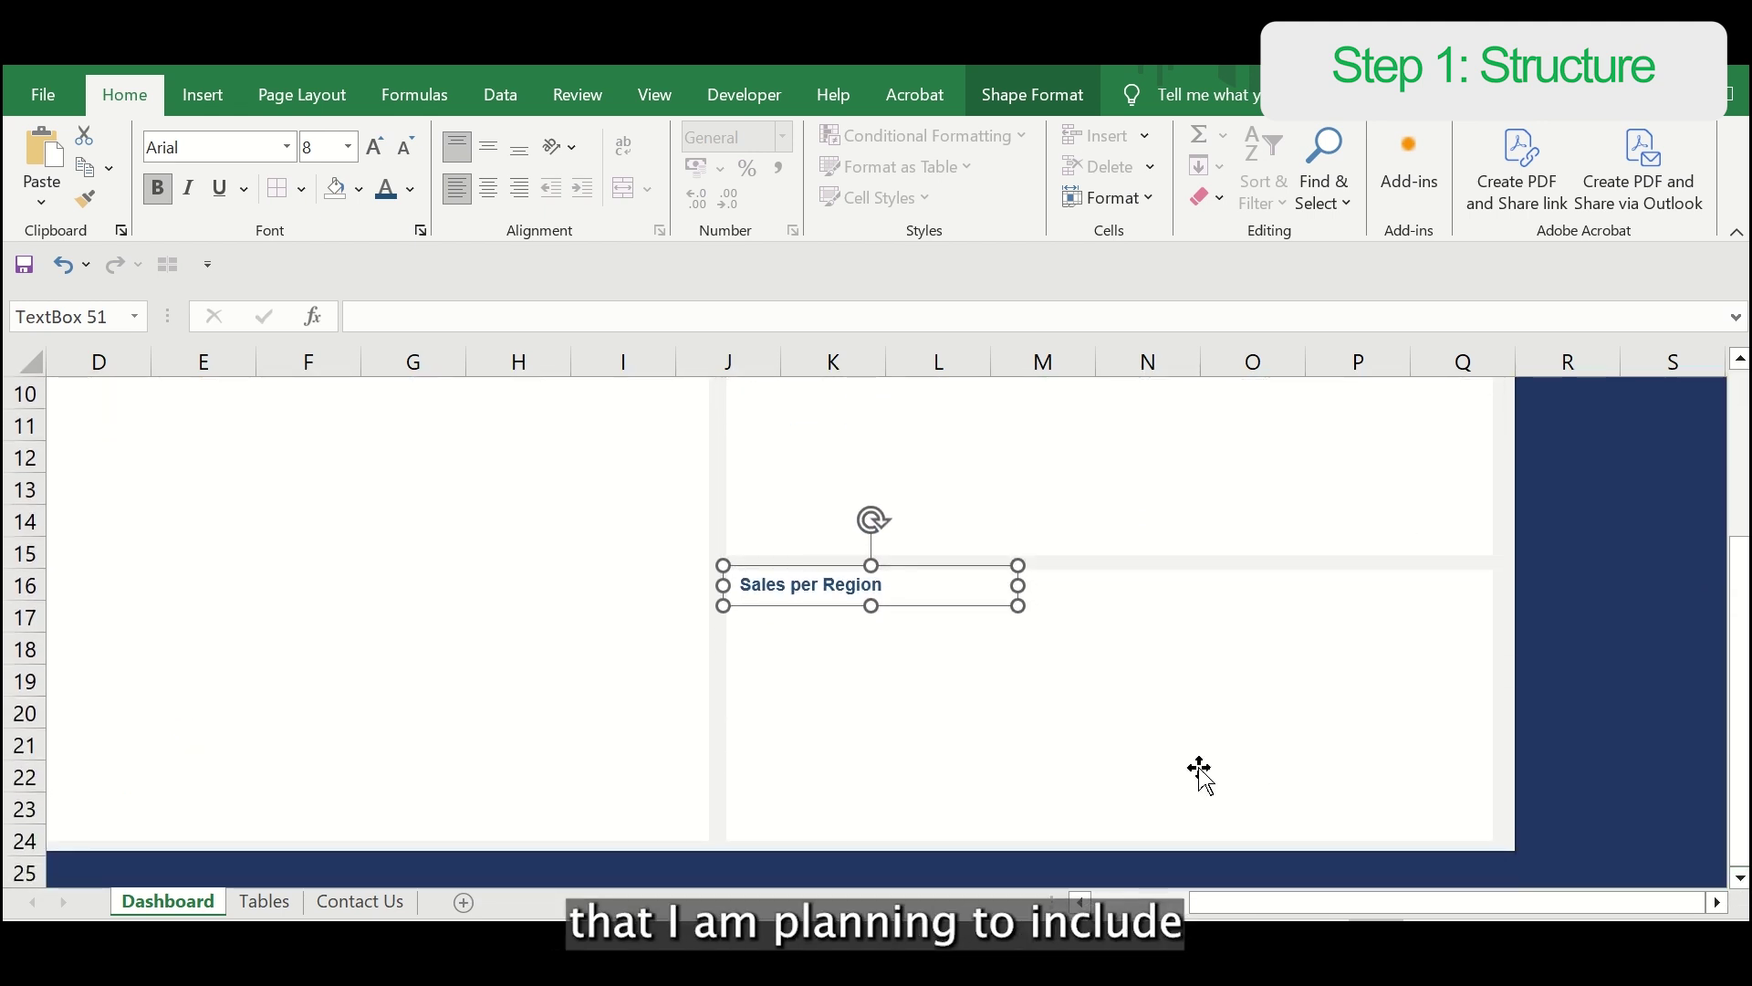
key("ctrl+Down")
key("ctrl+Down")
key("ctrl+Down")
key("ctrl+Down")
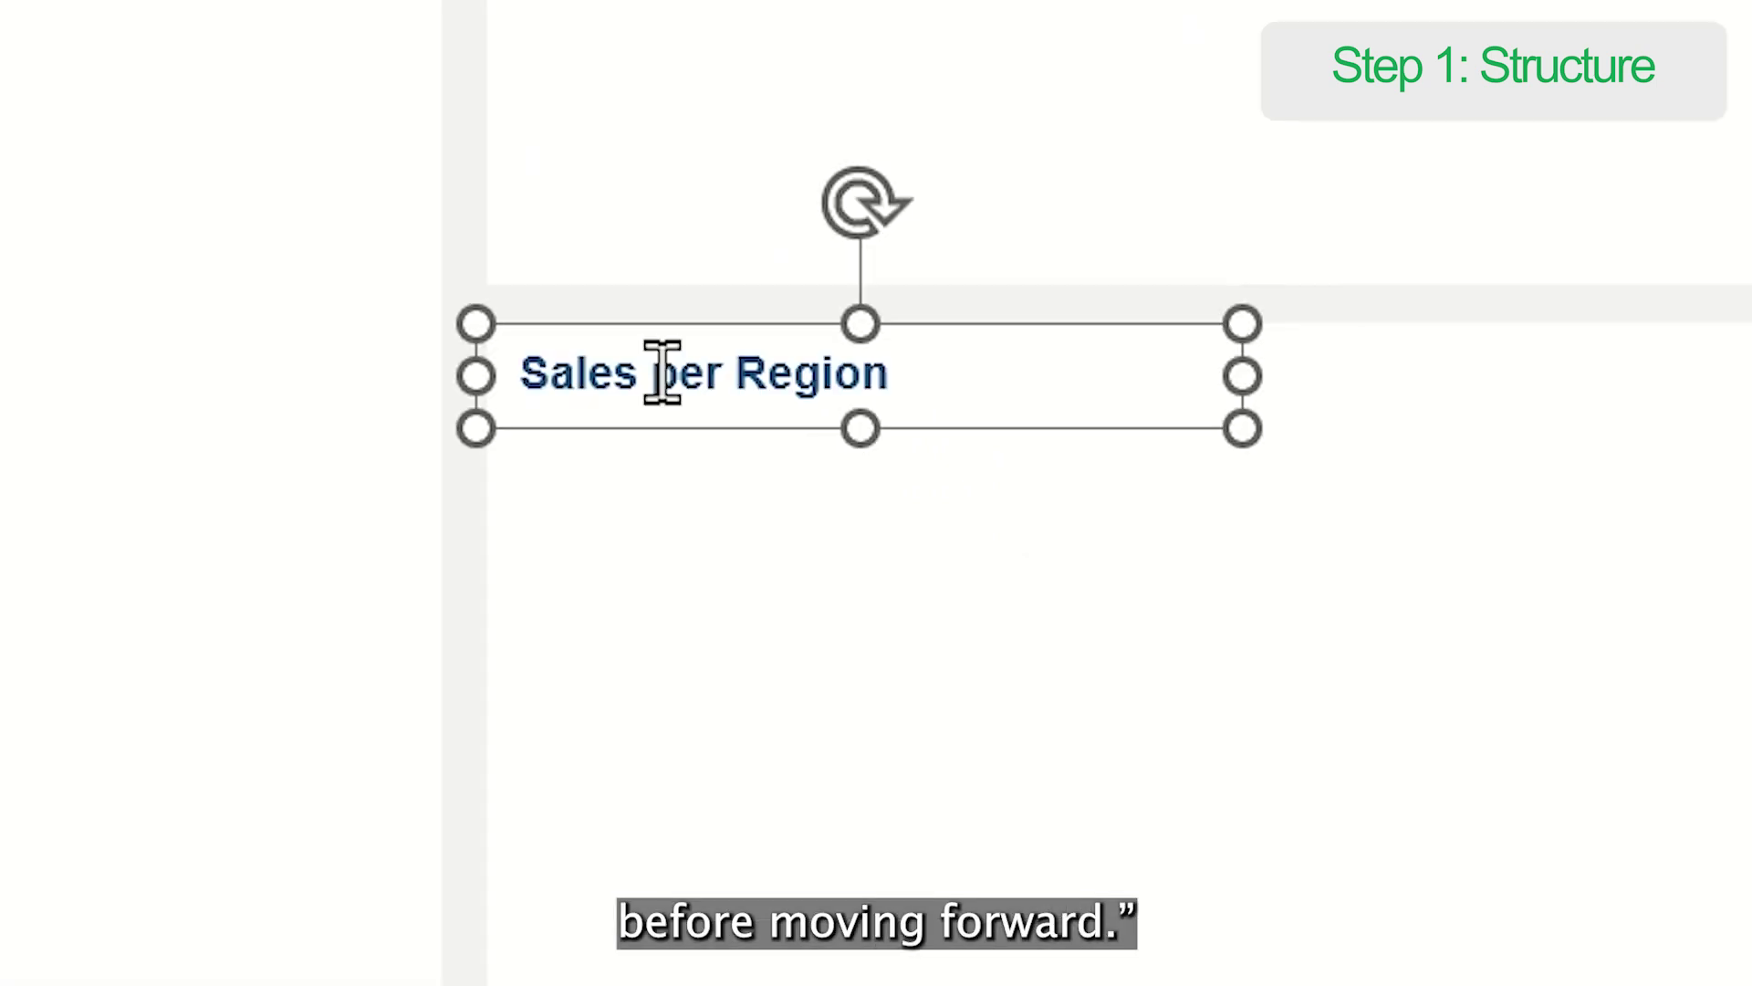
left_click(792, 589)
key("ctrl+a")
type("Customer")
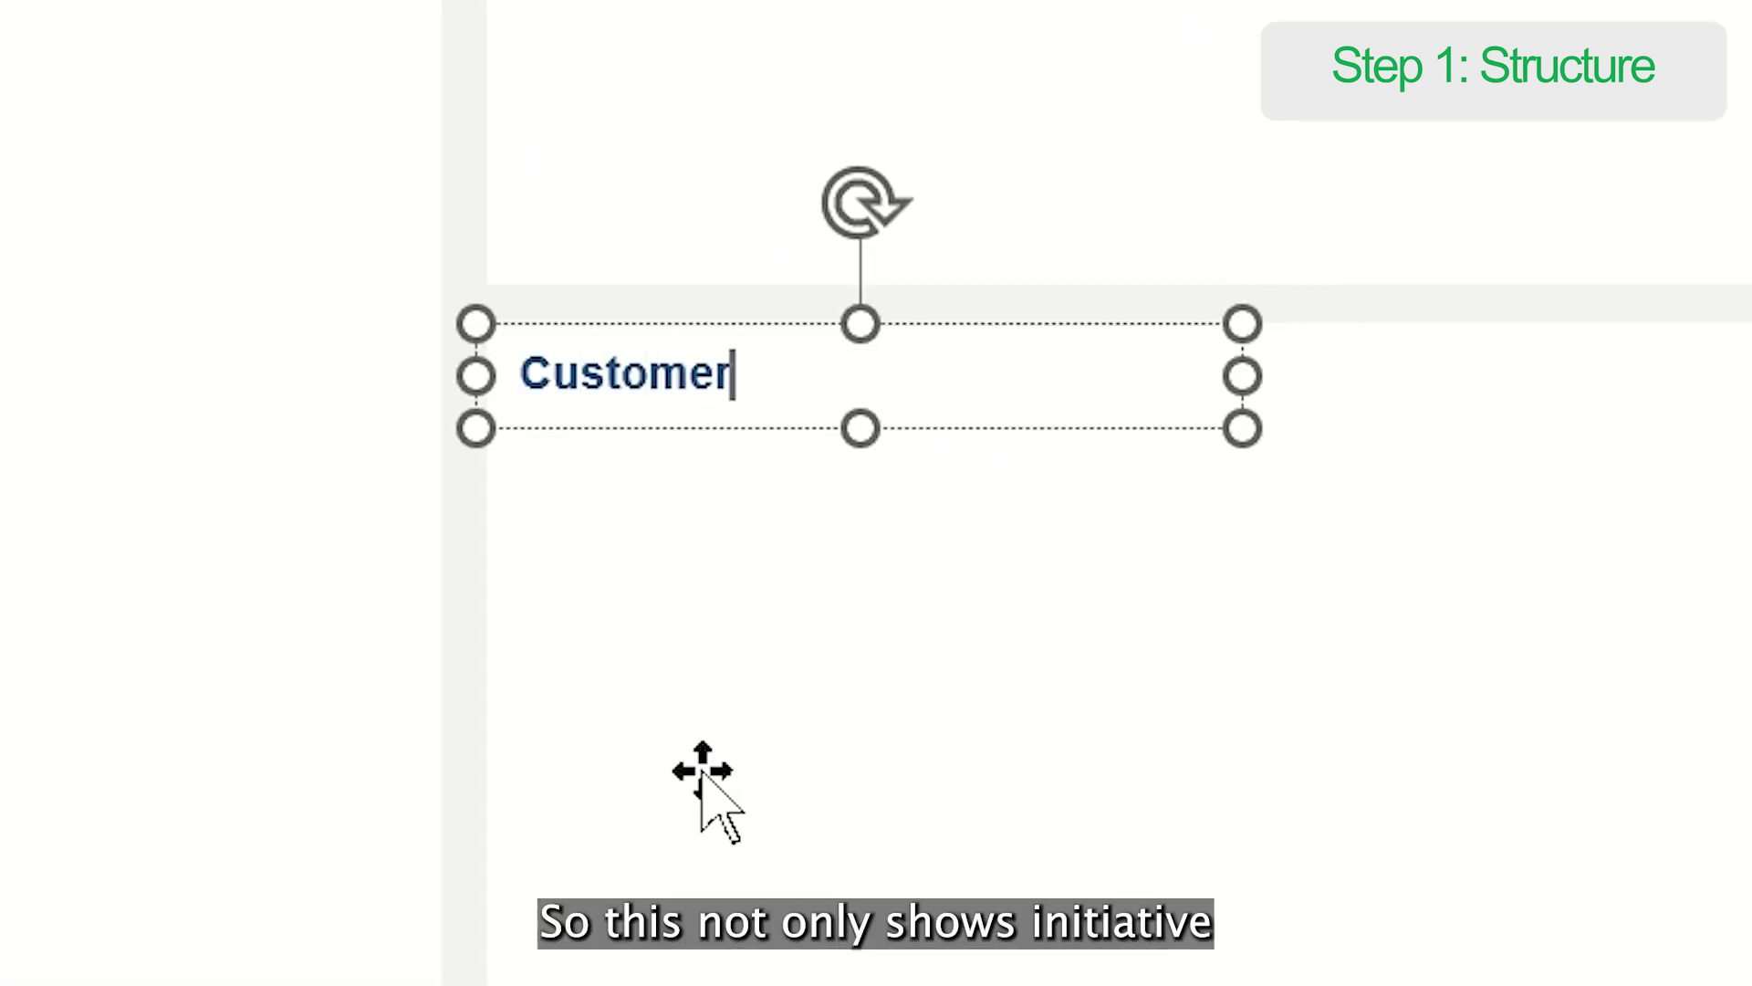
type("s per Month")
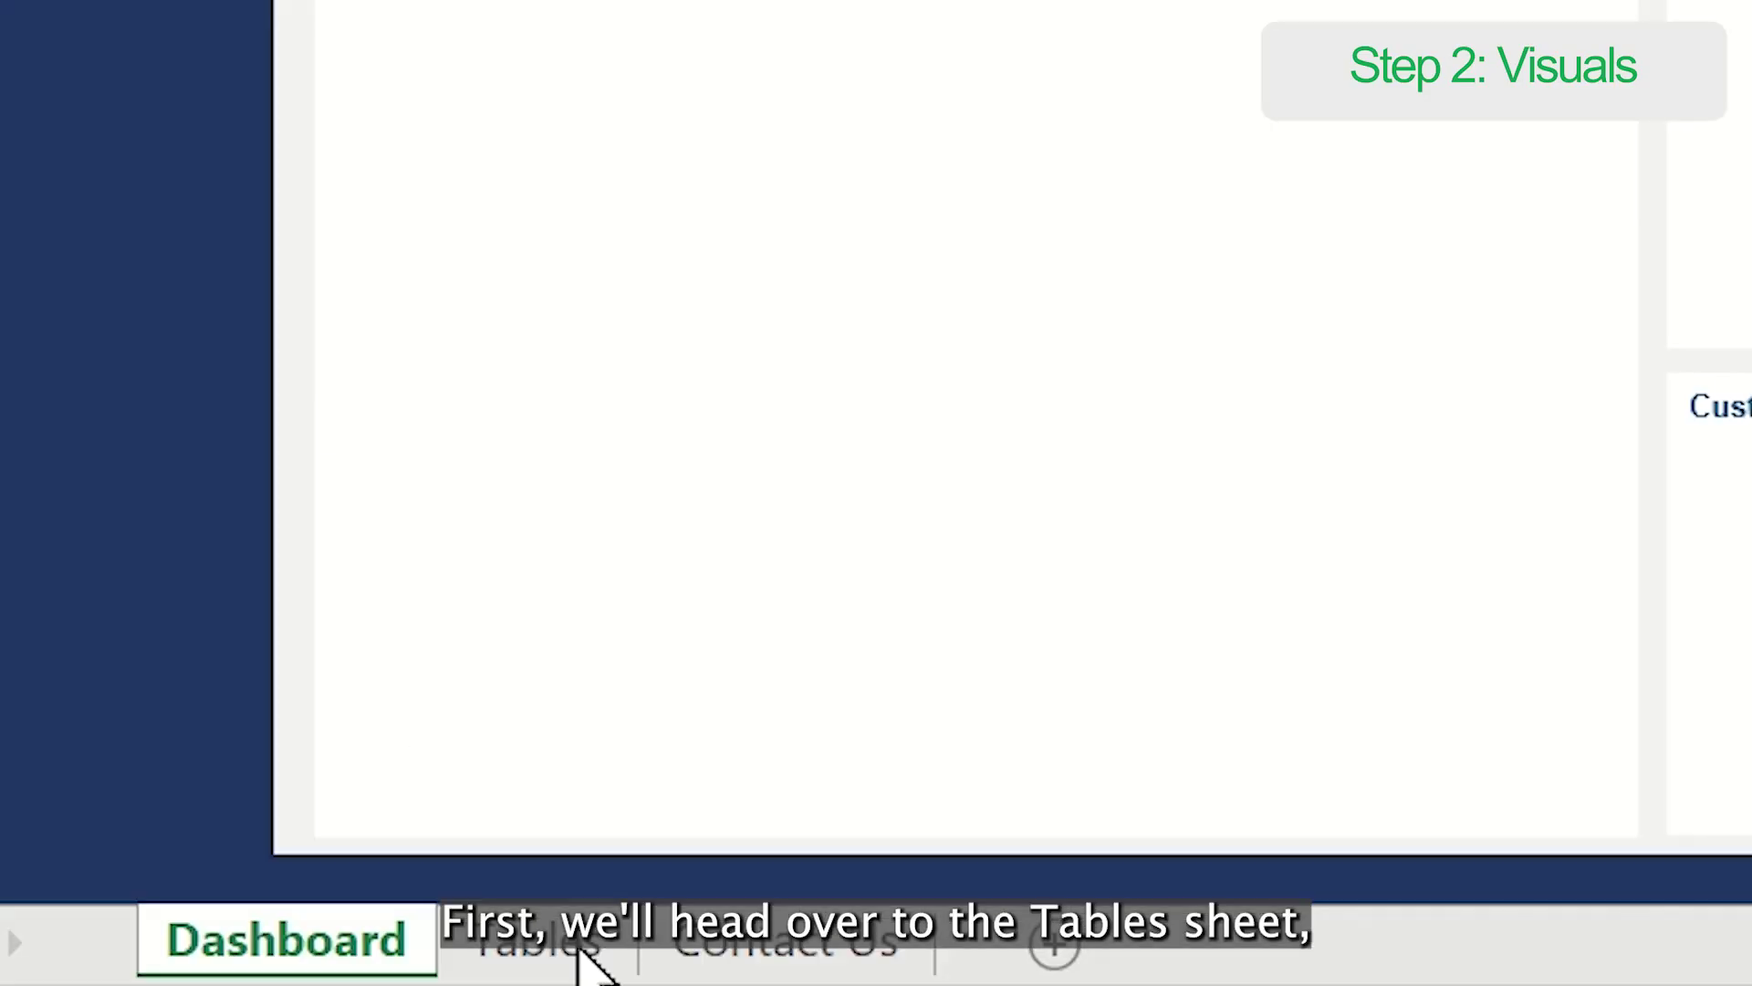
Step: On the Tables sheet, review the four table titles and select the Sales per Month data D4:F16
left_click(575, 944)
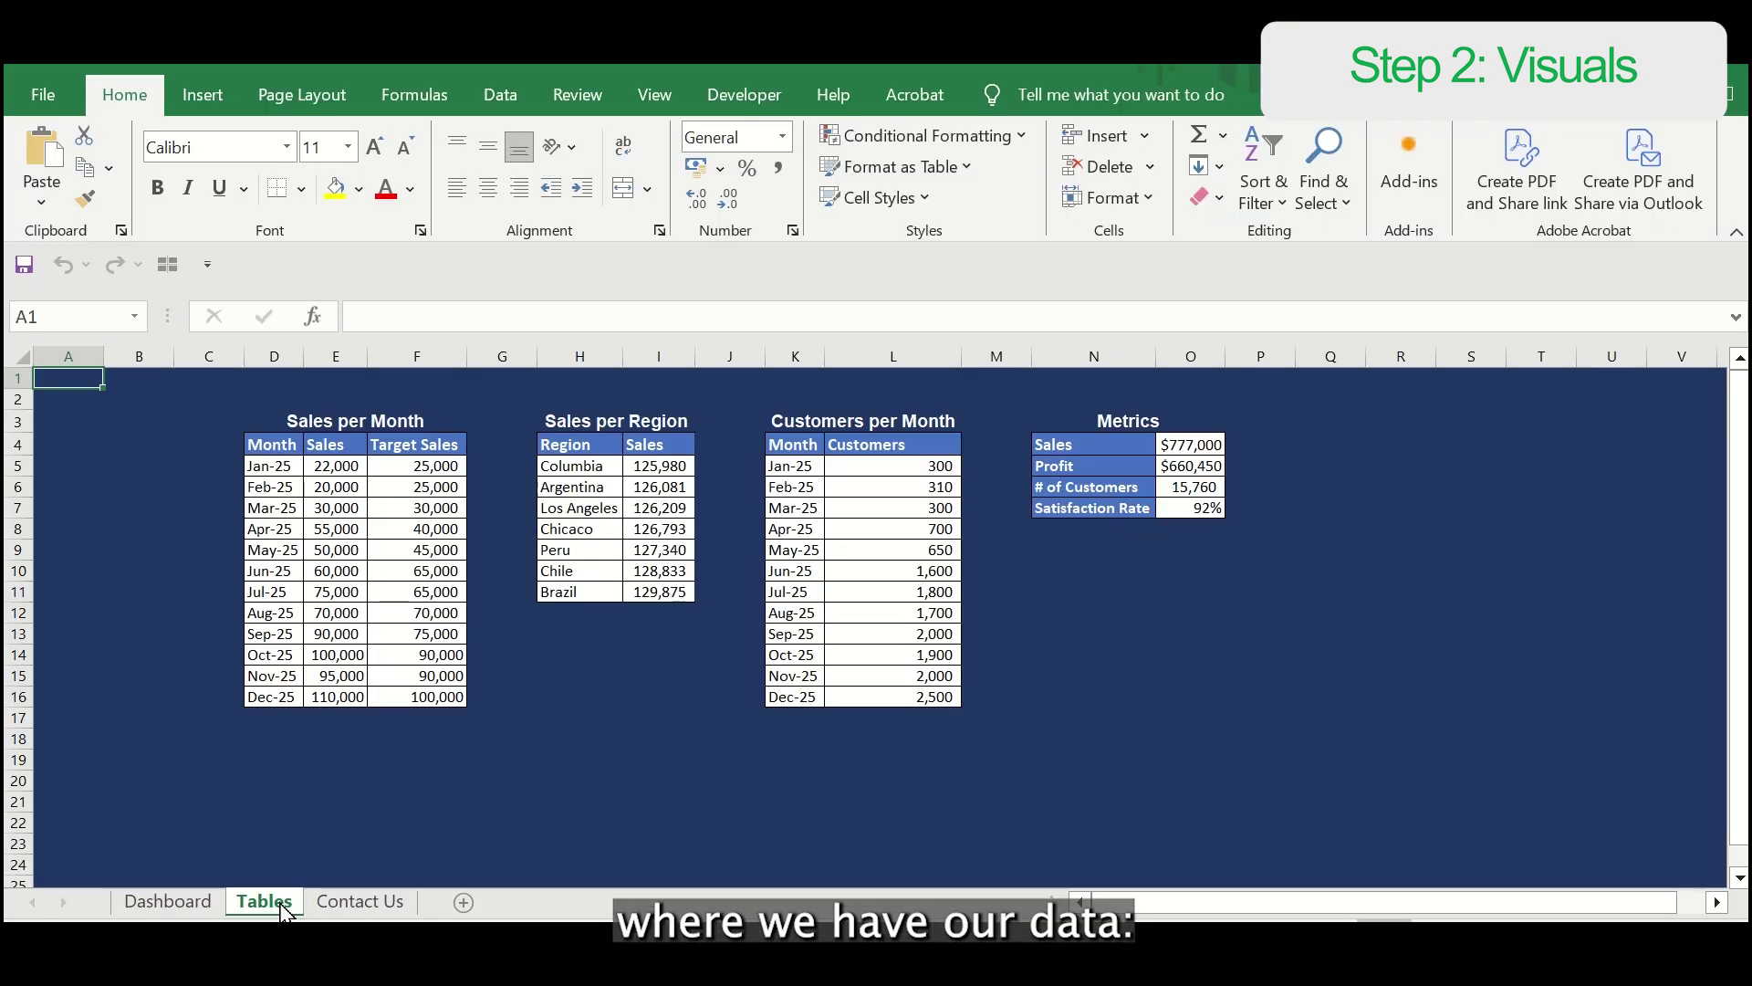
left_click(424, 426)
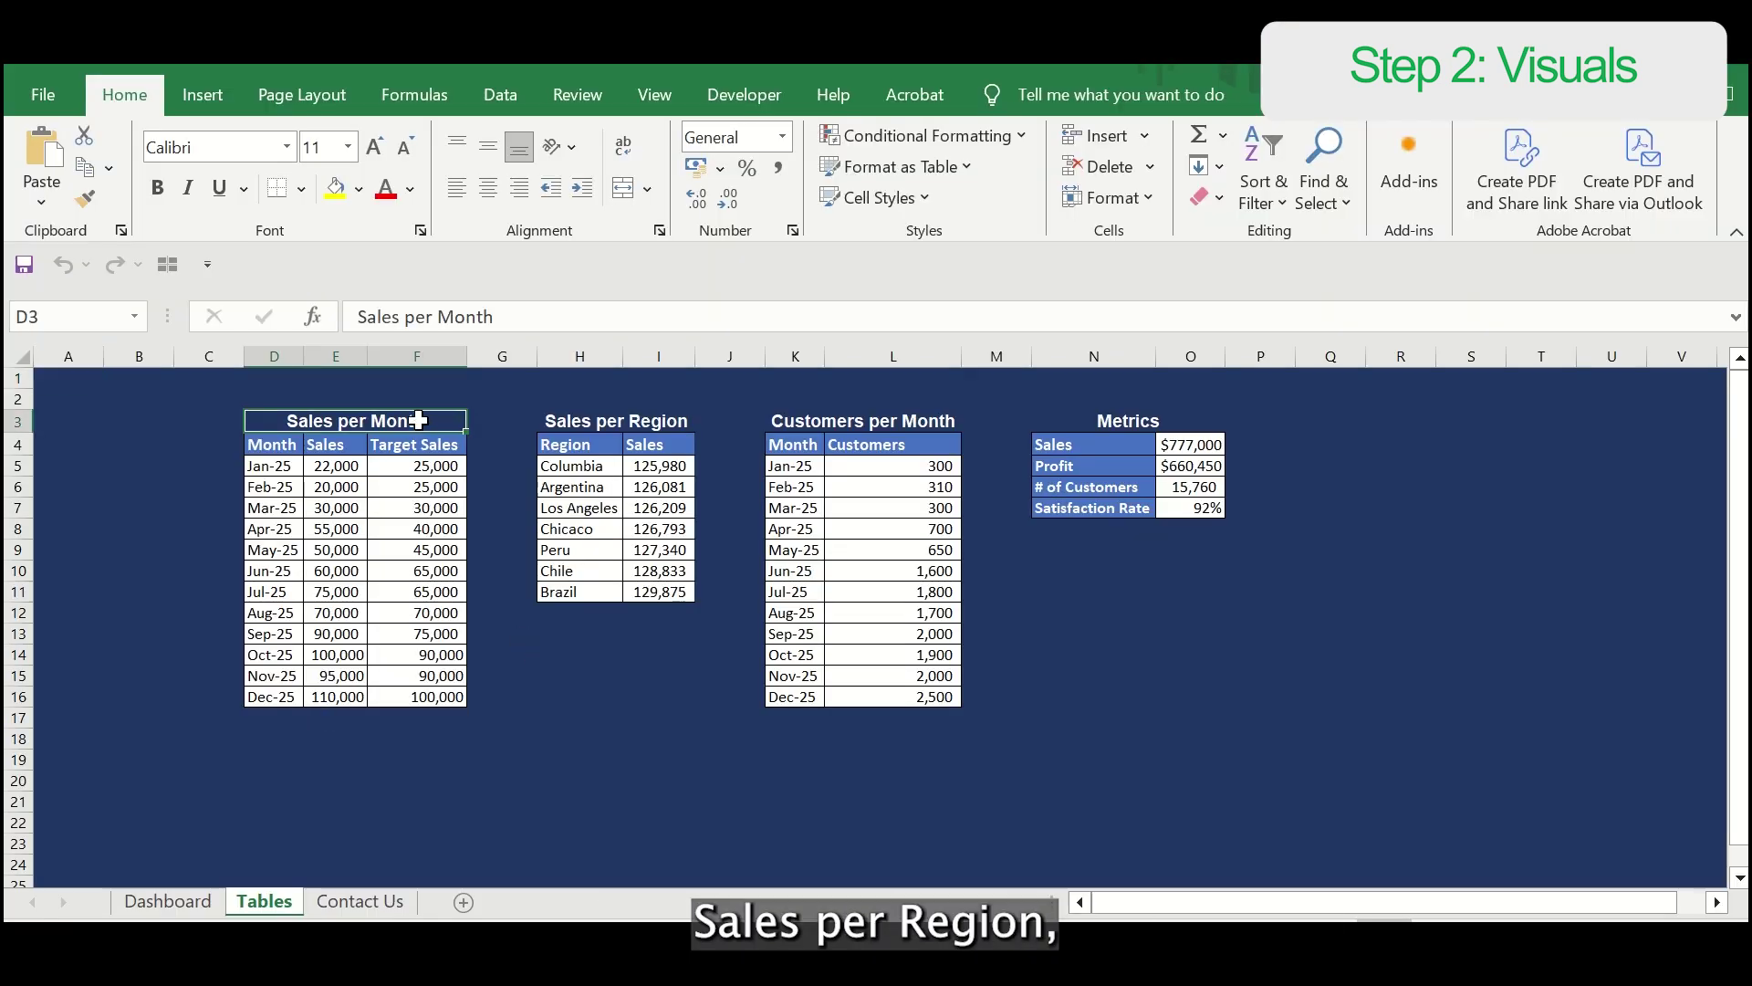
left_click(652, 424)
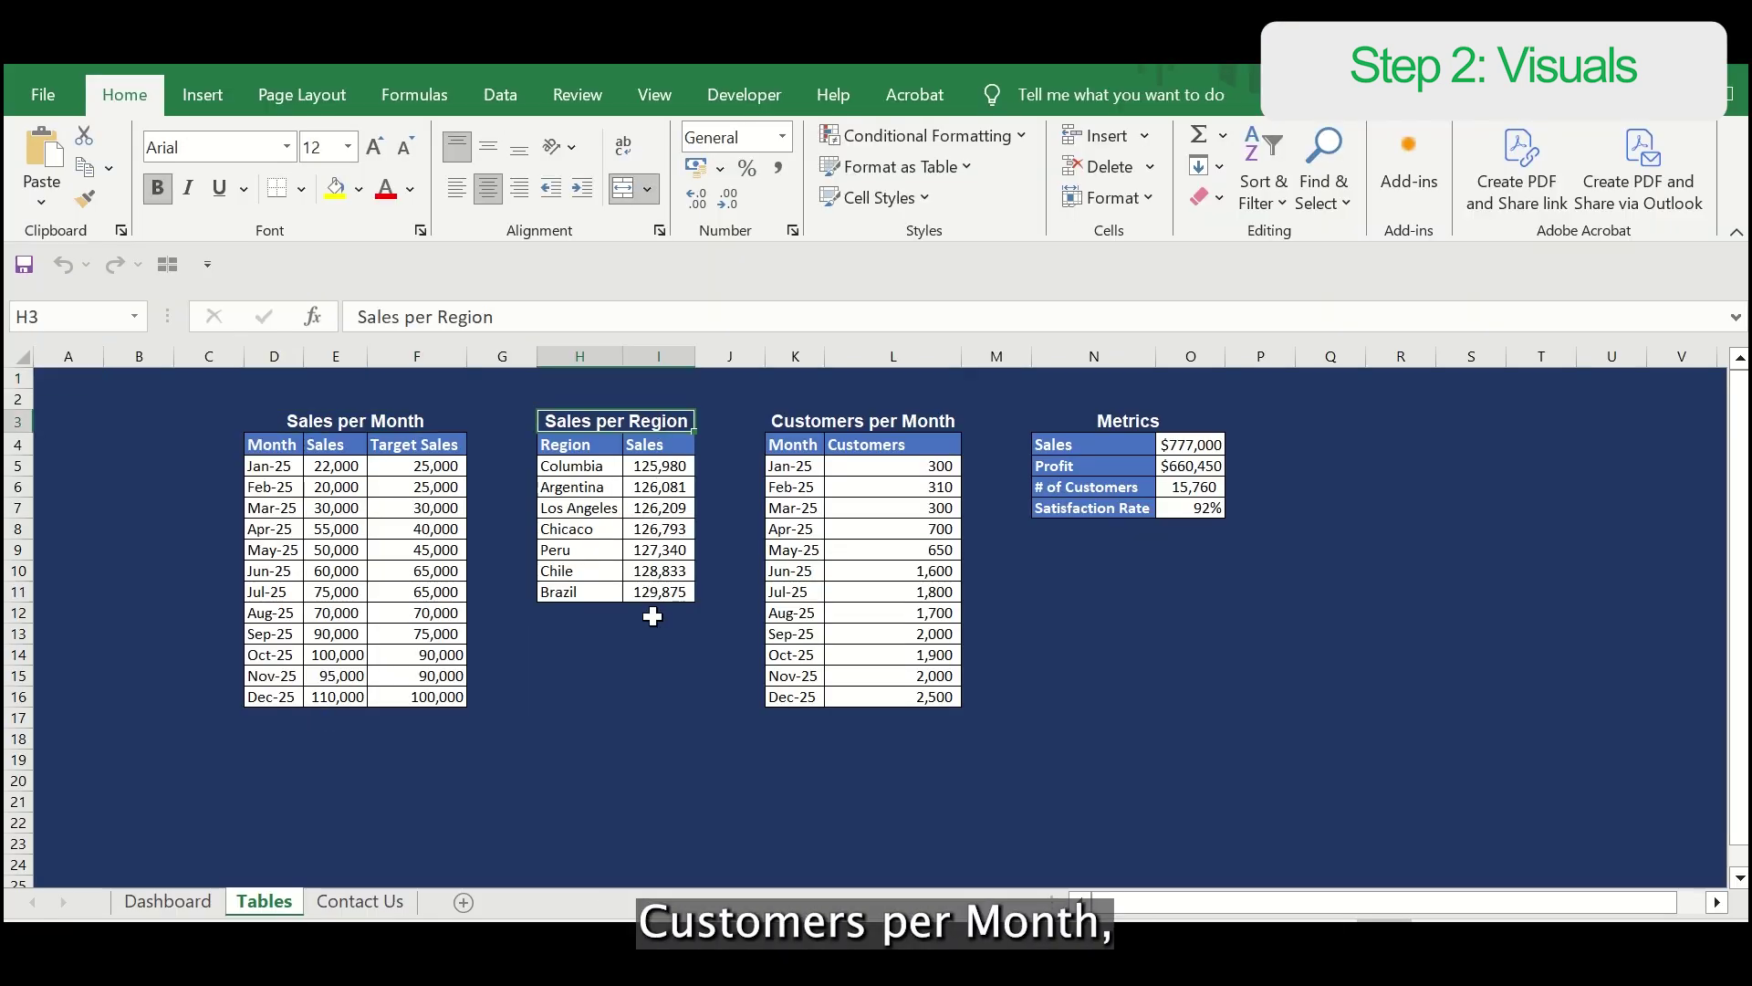
left_click(870, 417)
left_click(1169, 417)
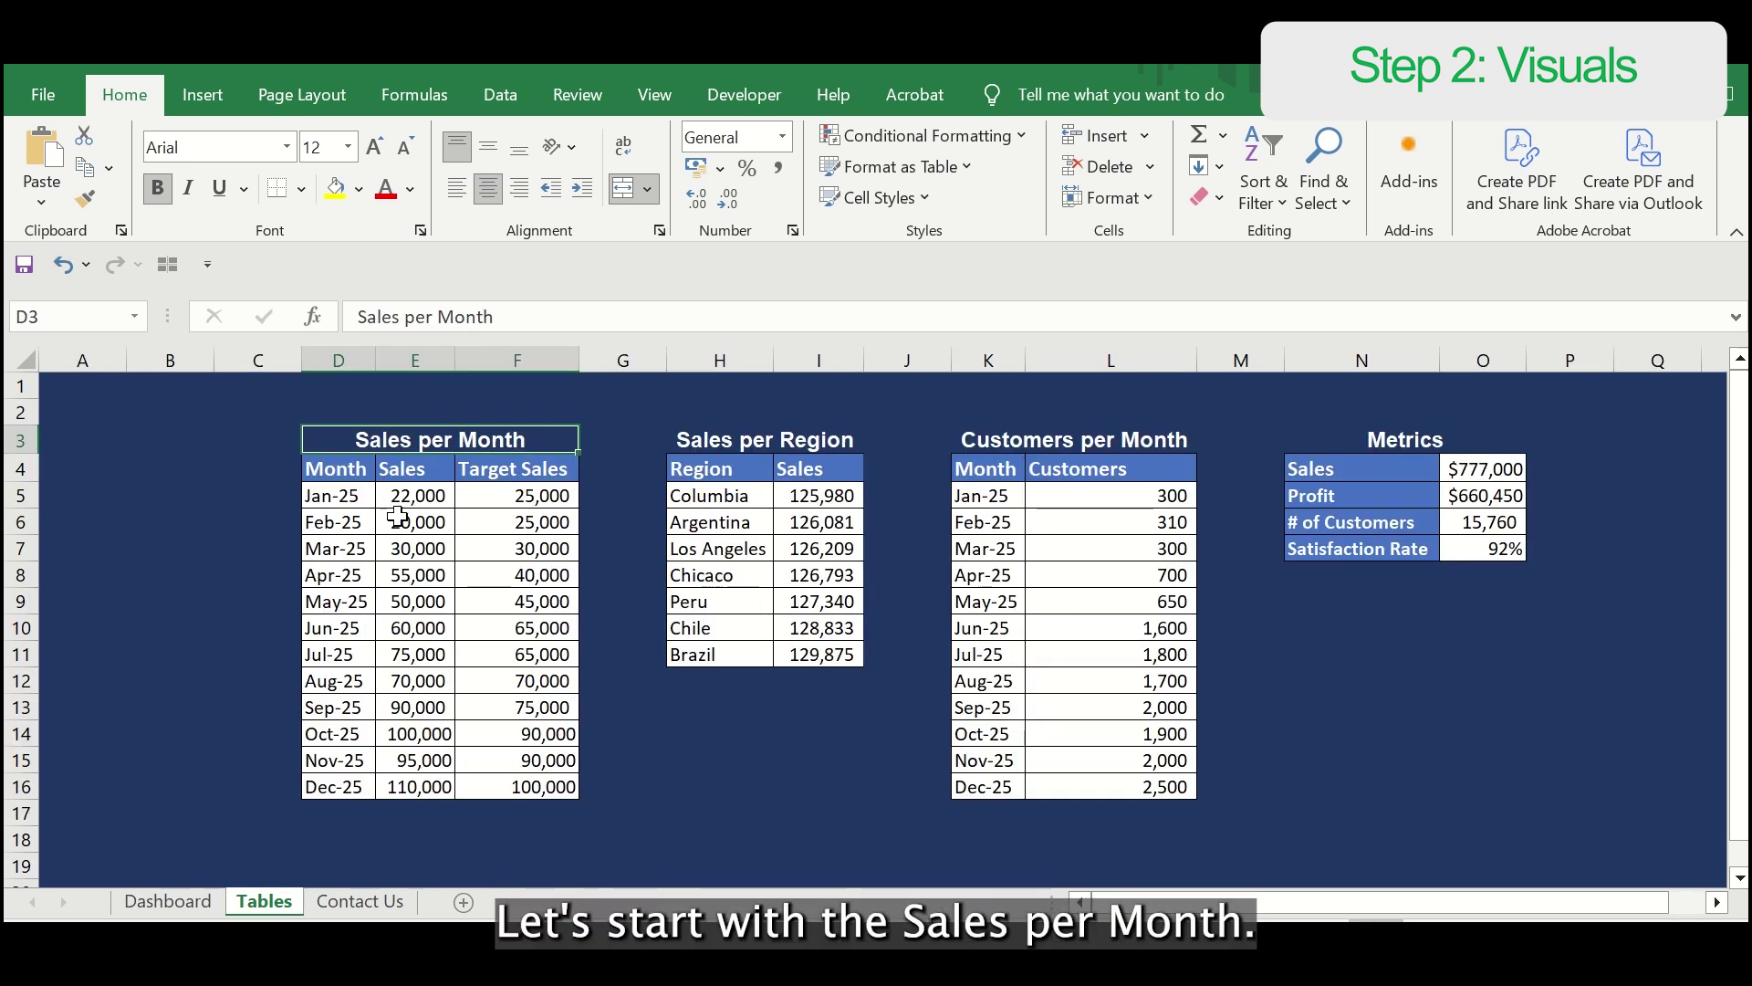
left_click_drag(339, 468, 547, 783)
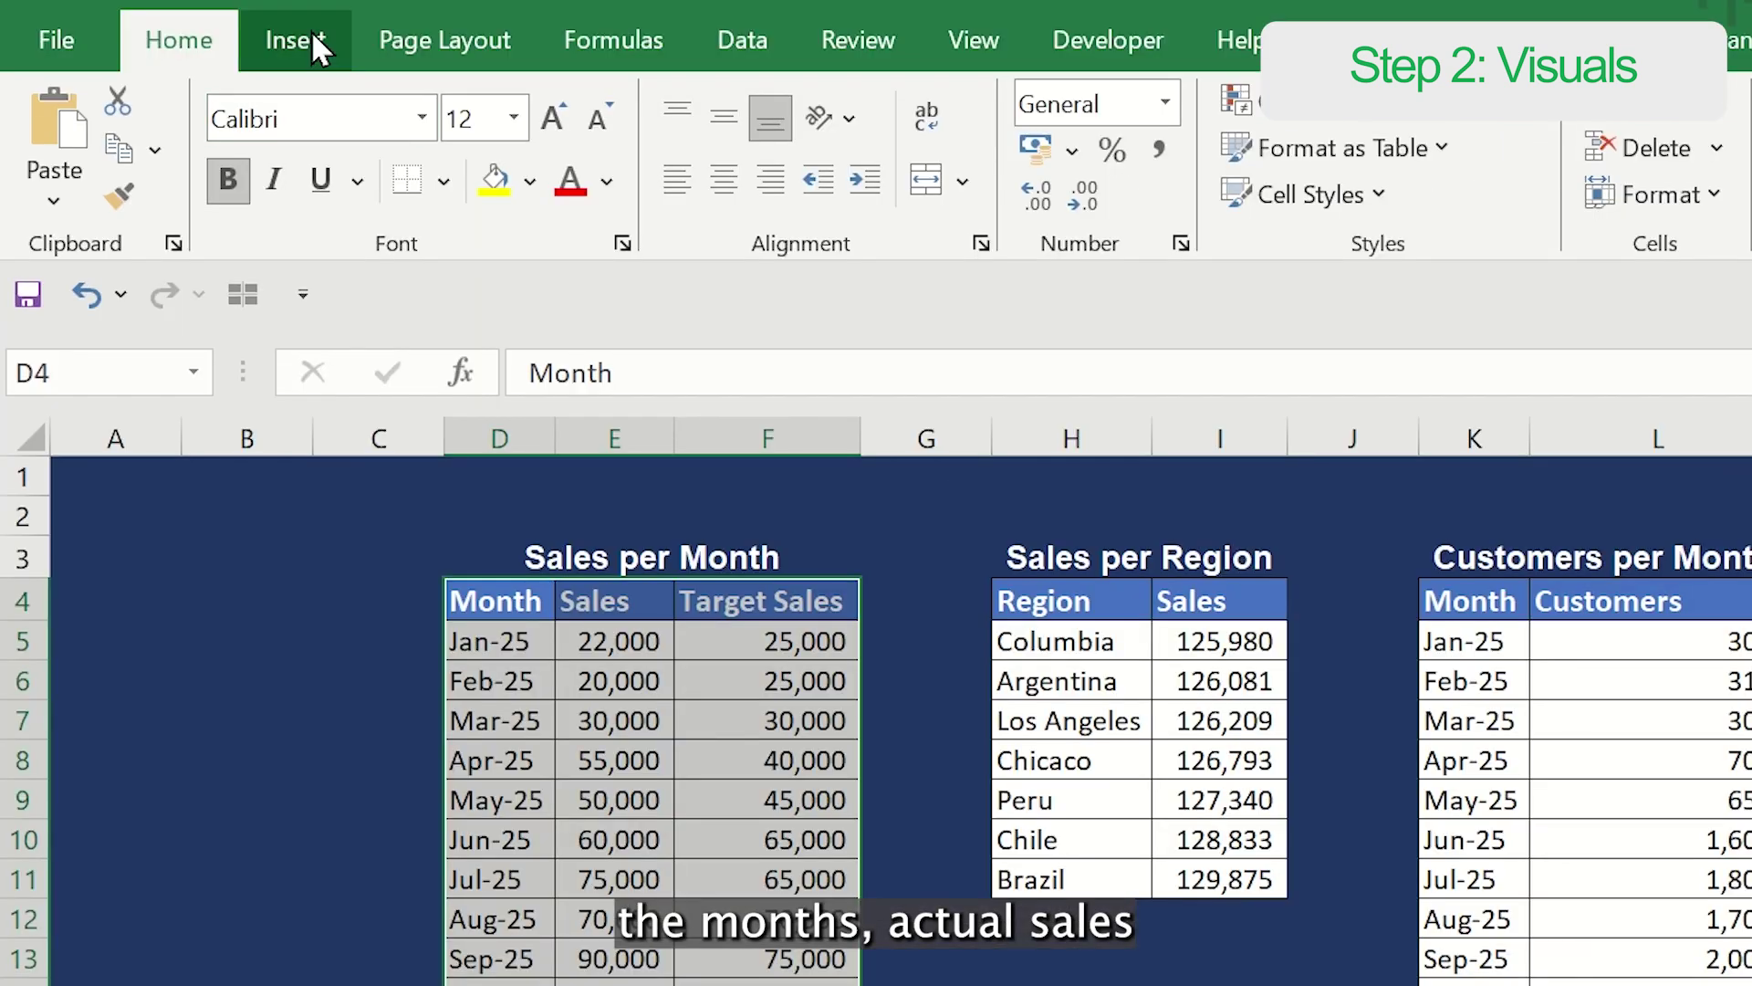
Step: Insert a Clustered Column - Line combo chart, move it below the tables and enlarge it
left_click(213, 92)
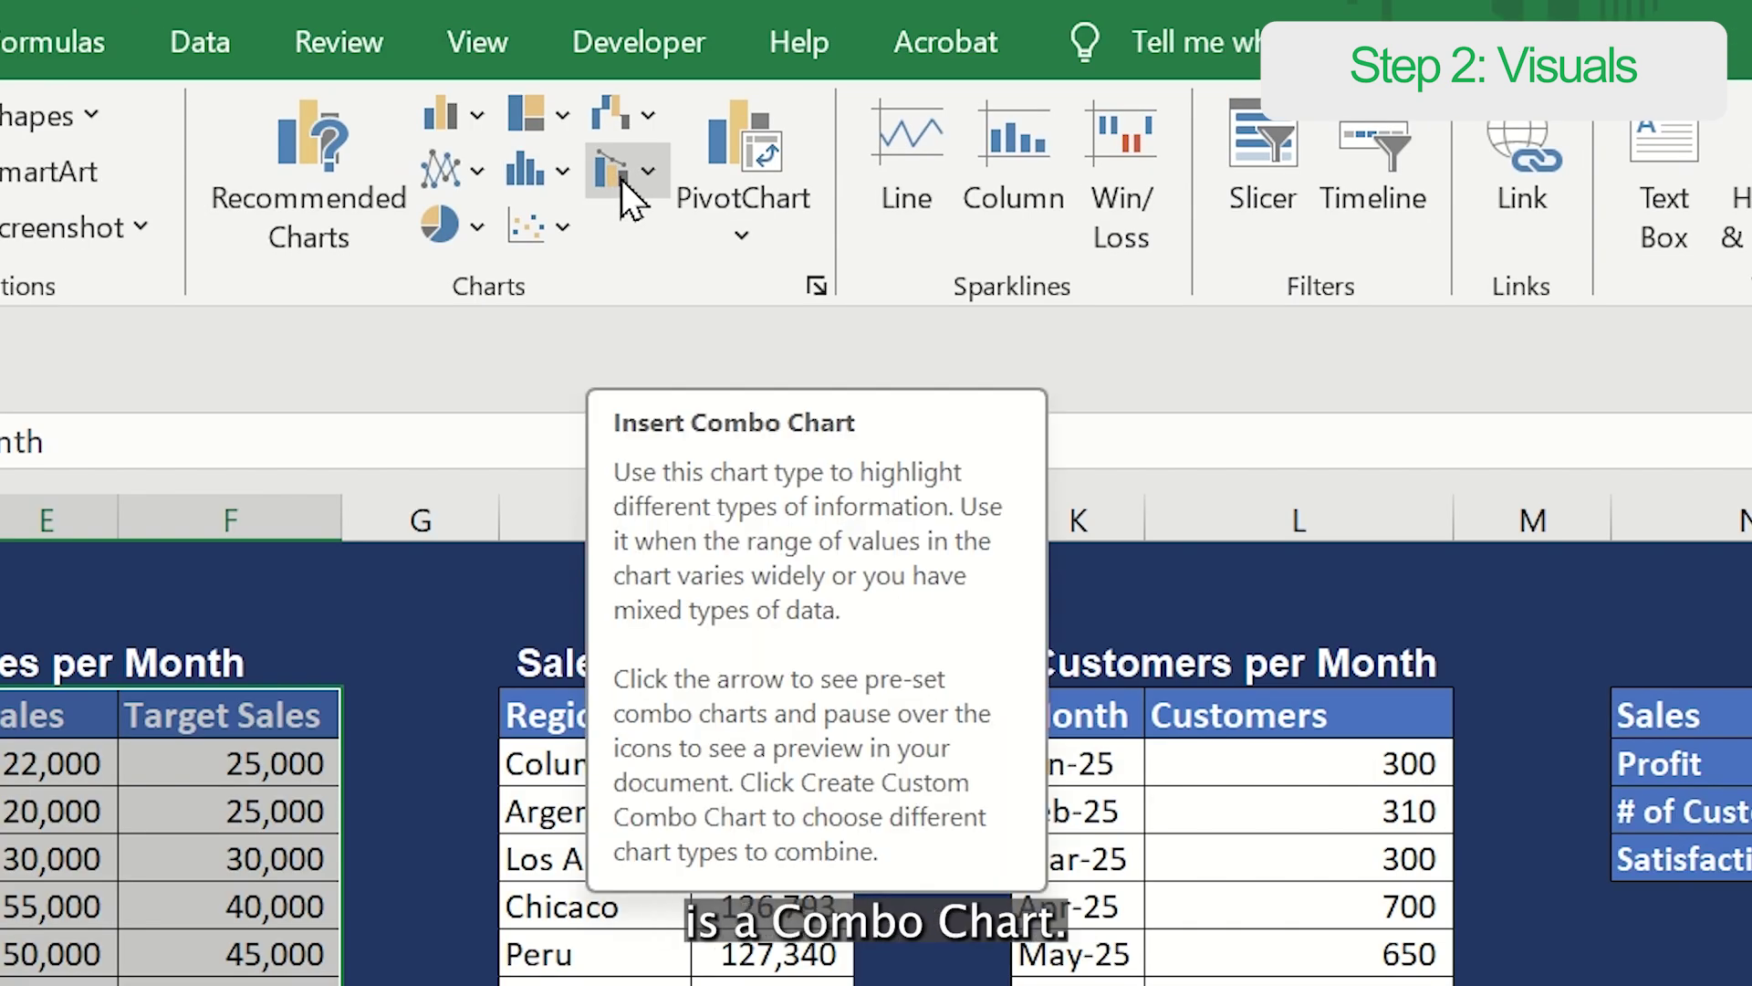
left_click(621, 179)
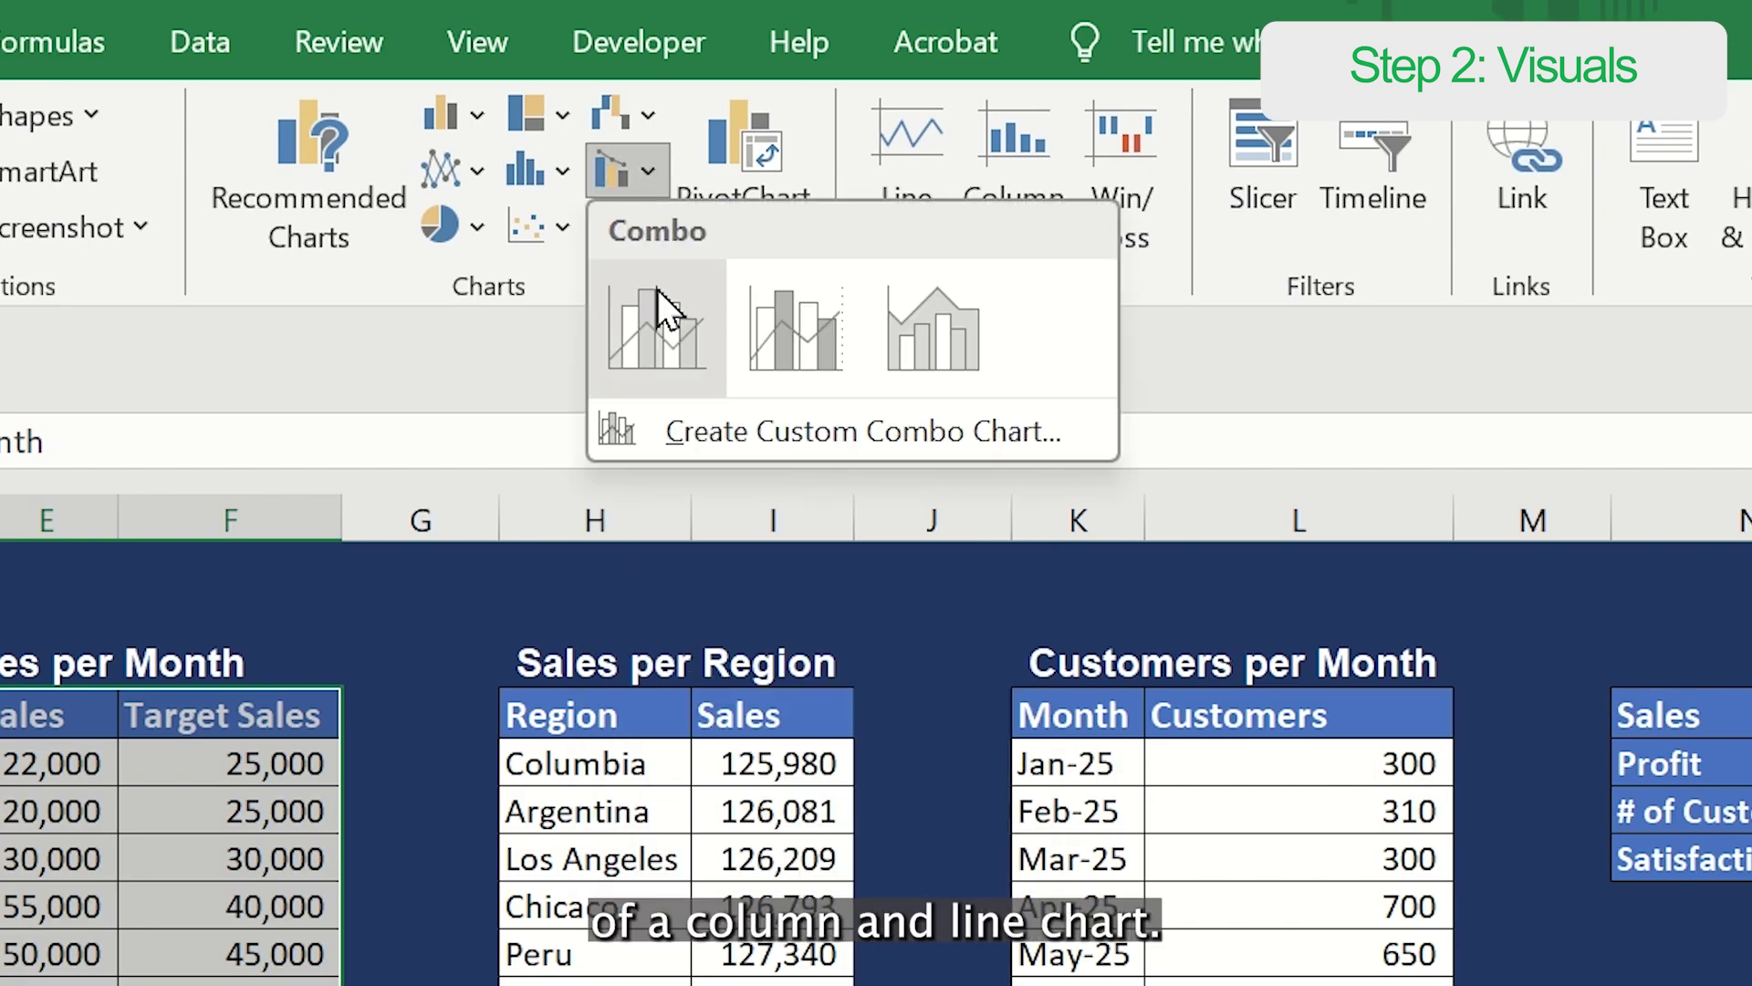
left_click(674, 347)
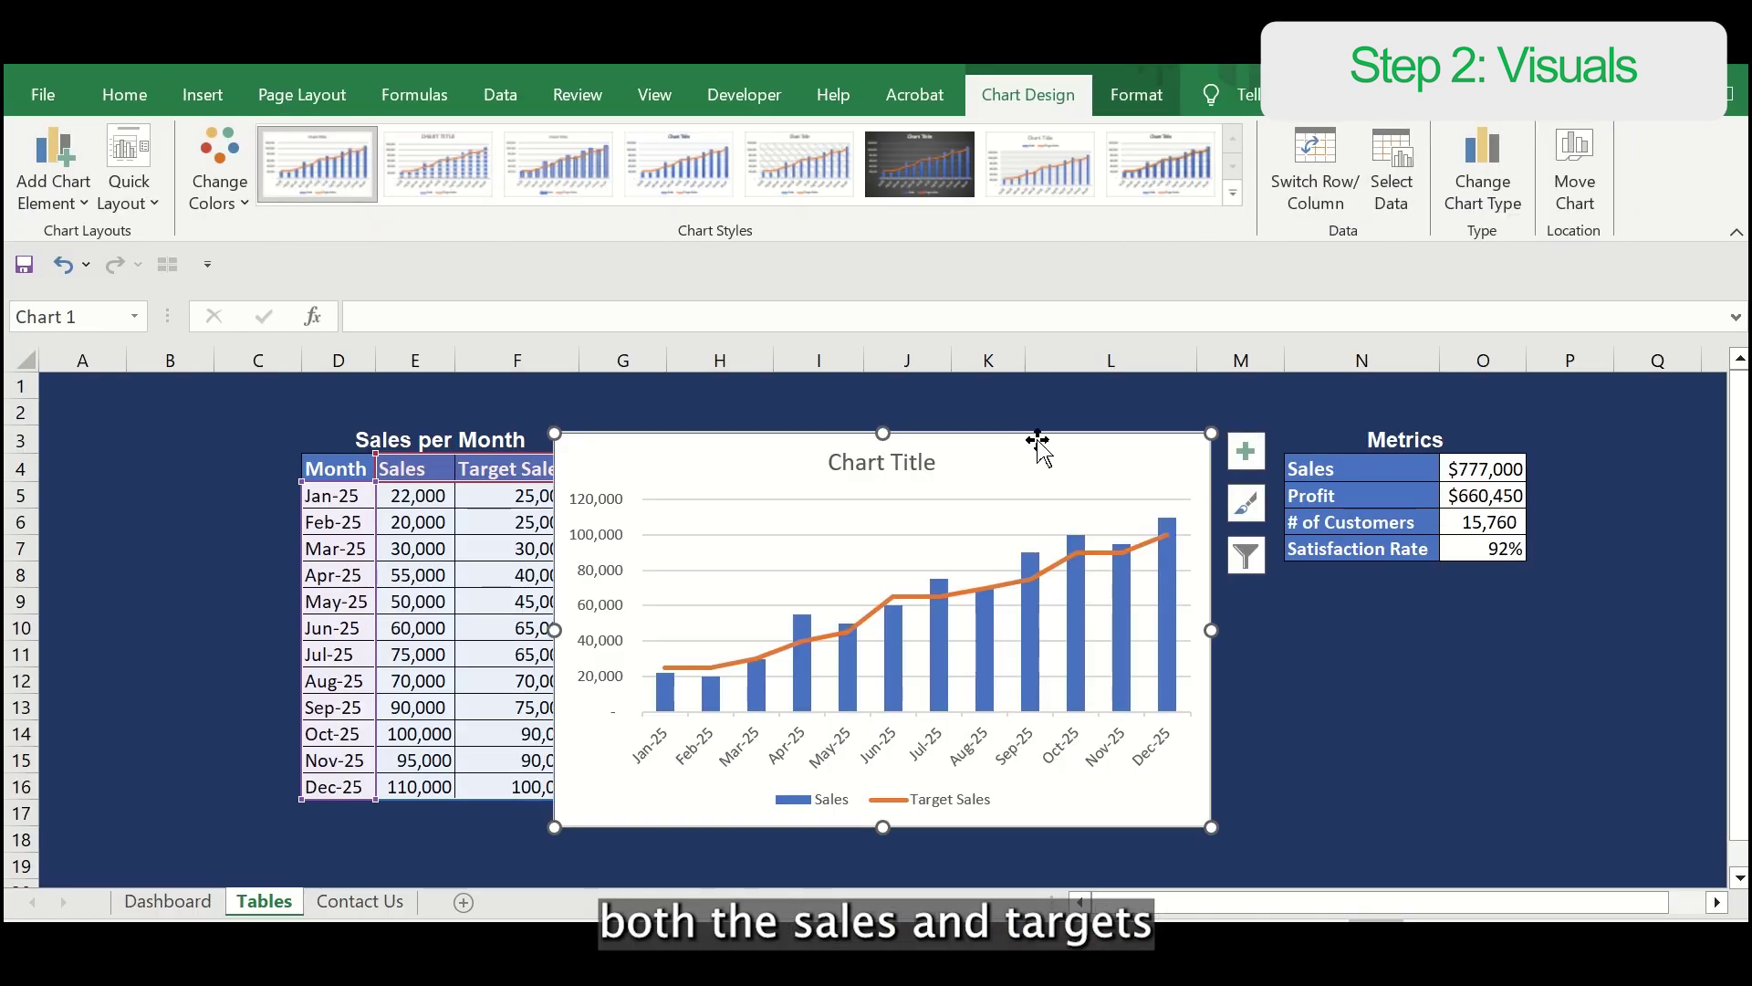
left_click_drag(1044, 441, 629, 833)
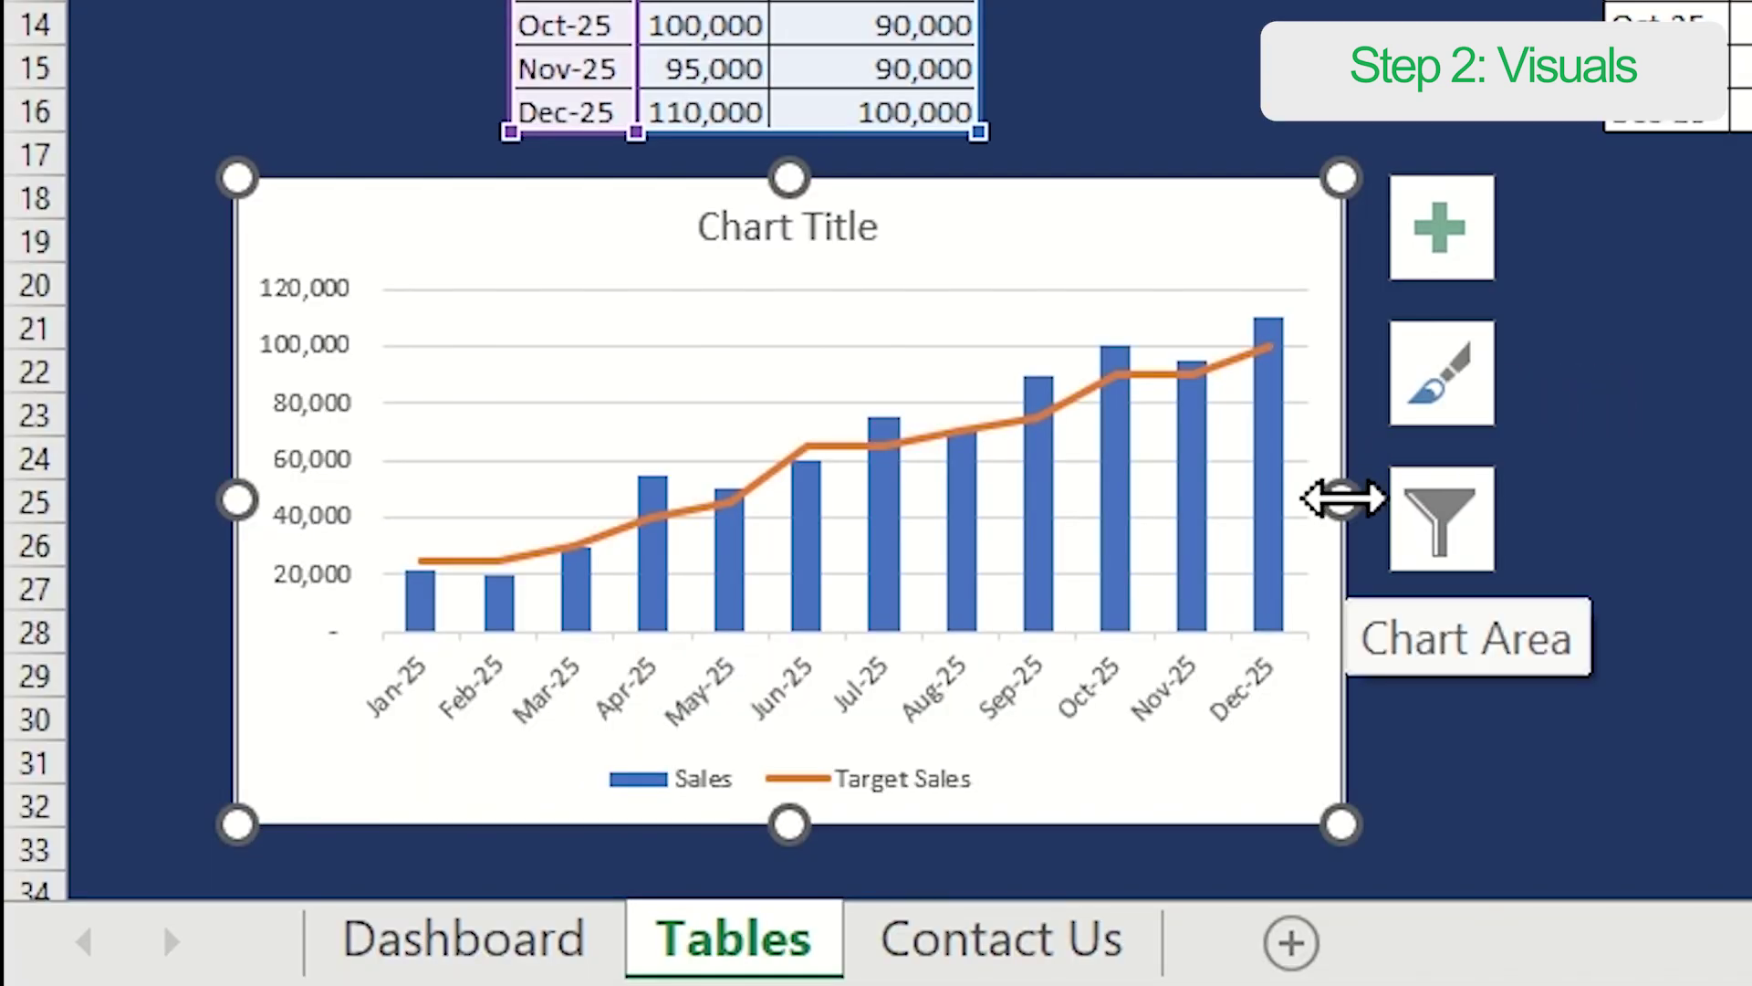
left_click_drag(1341, 498, 1430, 499)
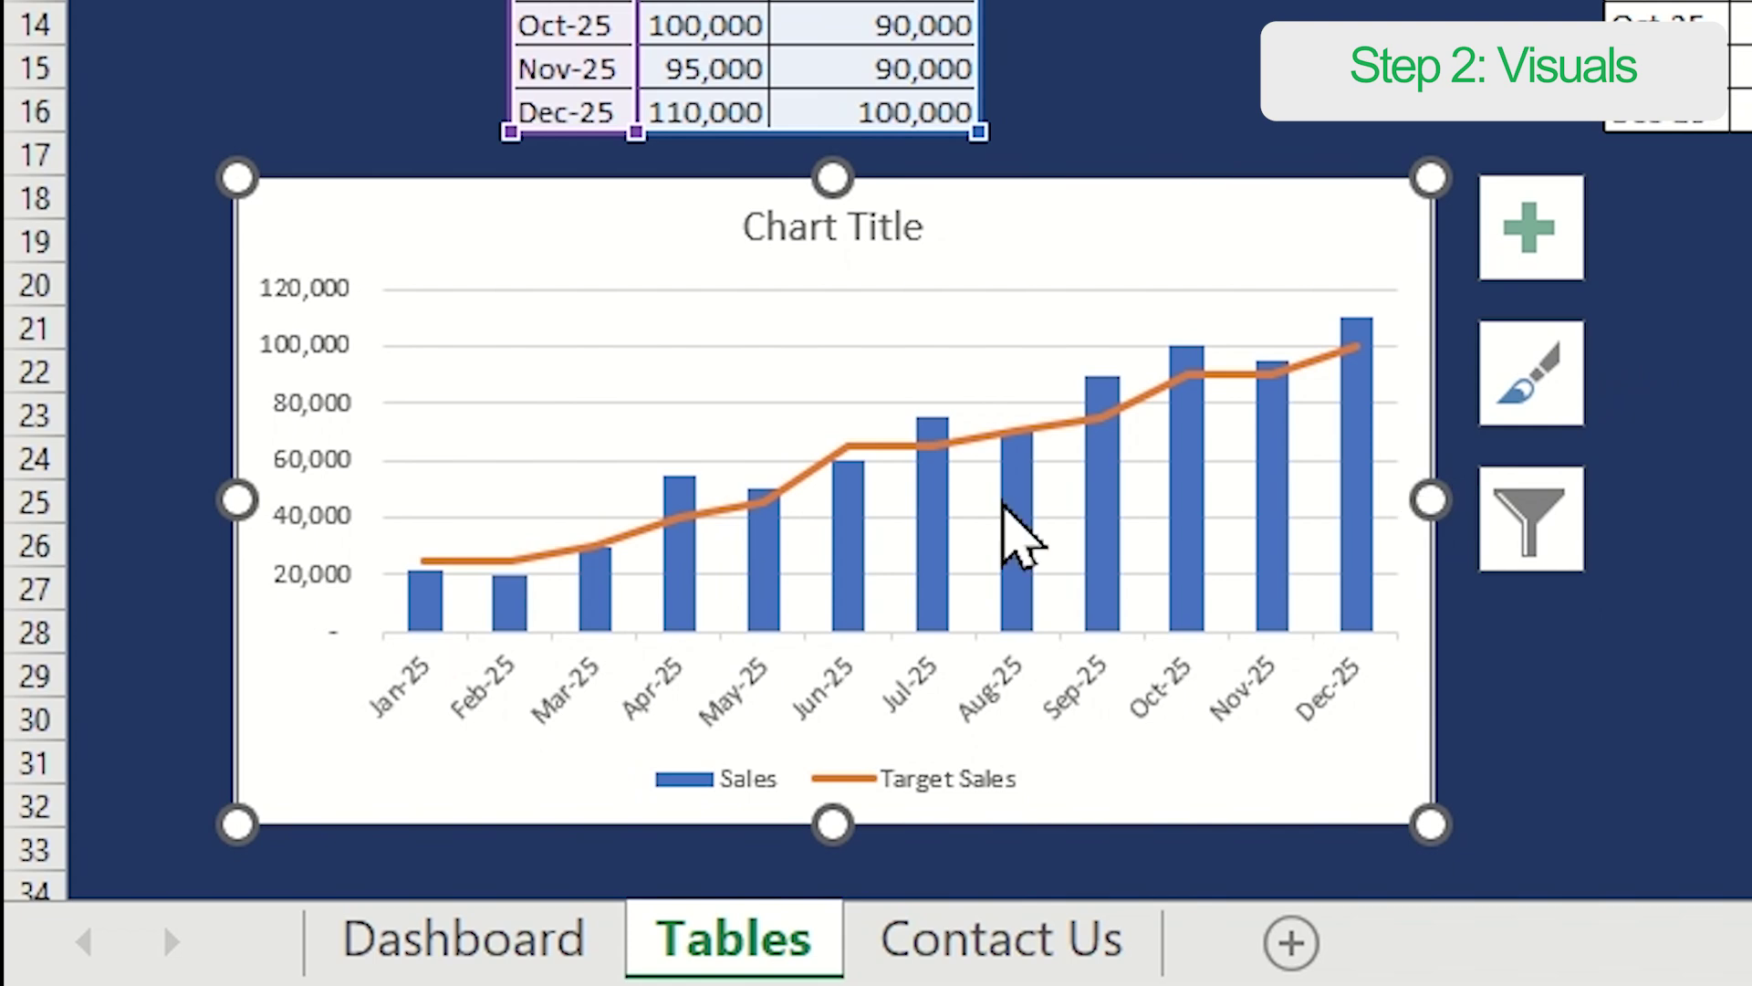
left_click_drag(238, 492, 97, 454)
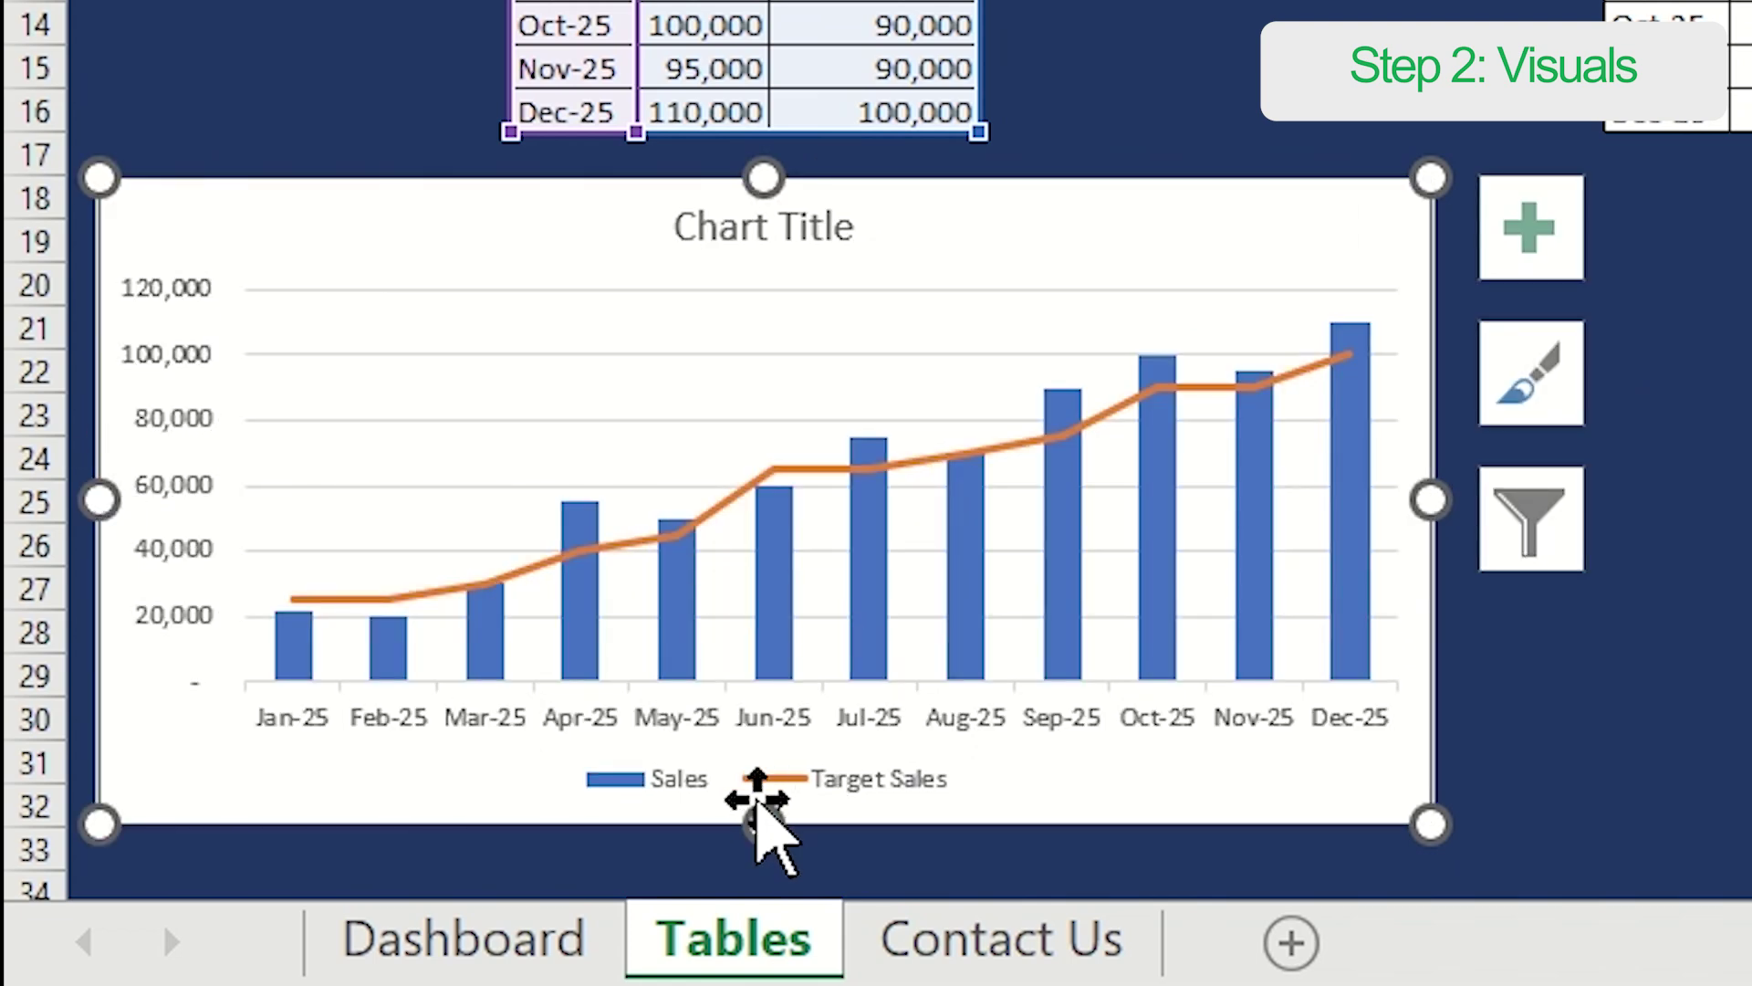
left_click_drag(756, 807, 758, 876)
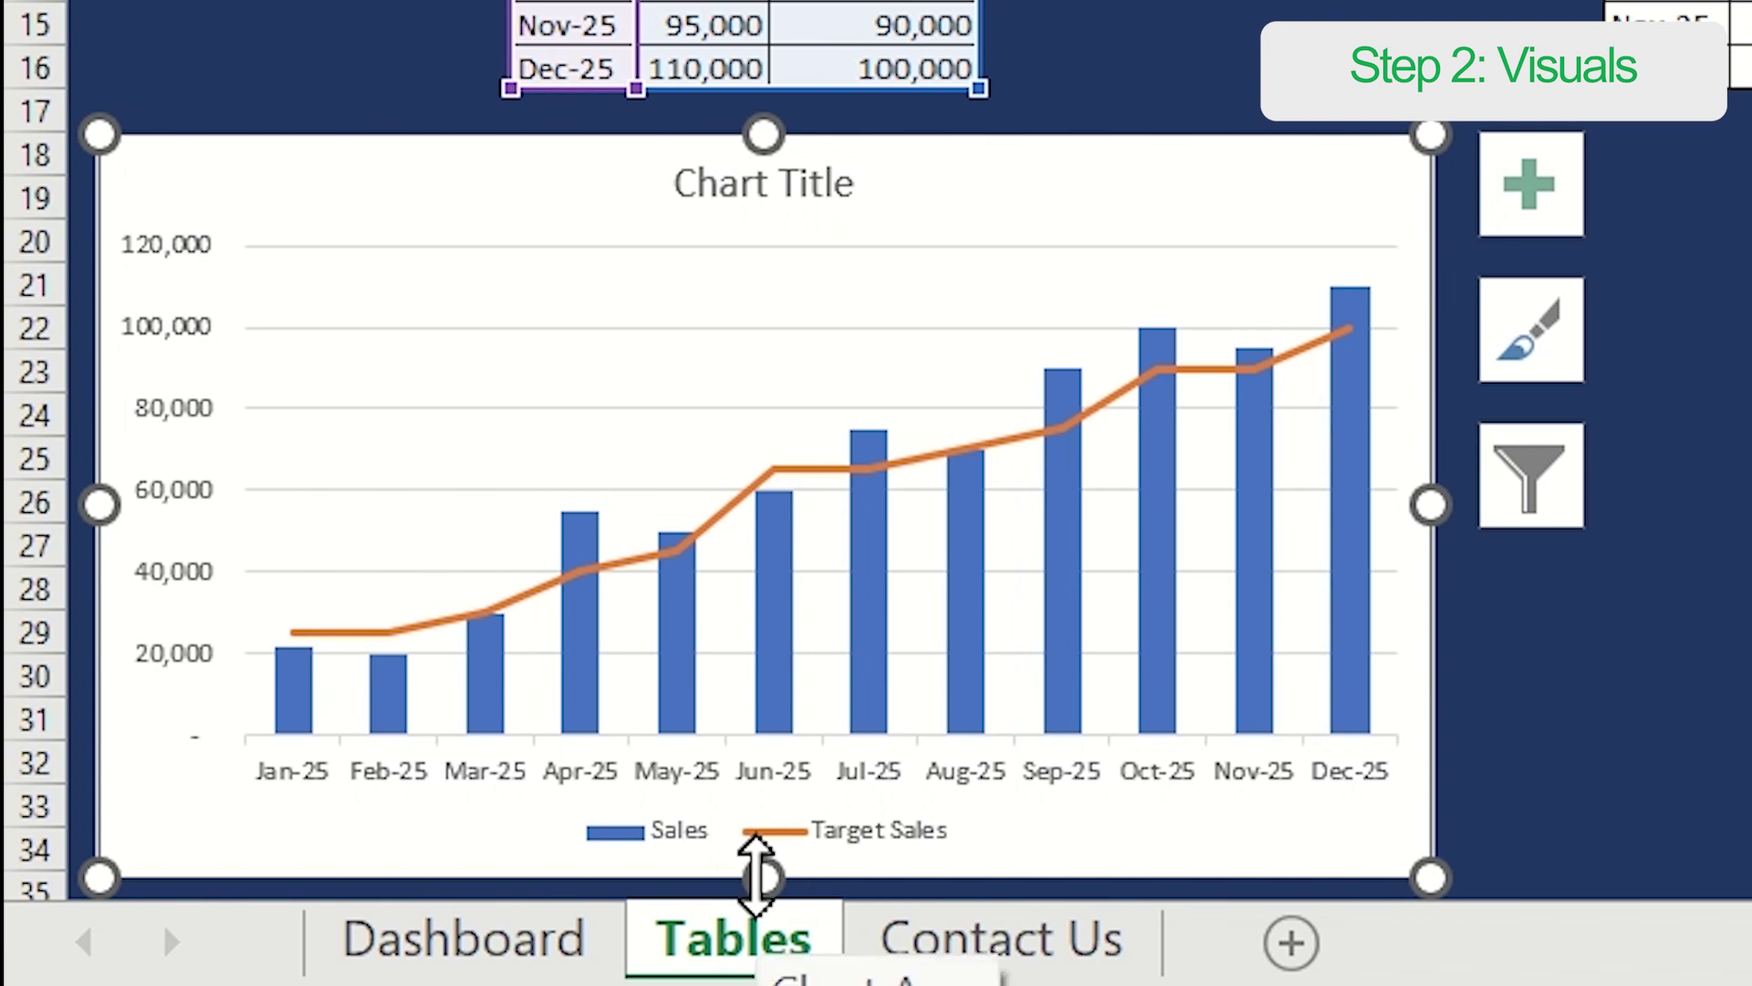
left_click(1709, 775)
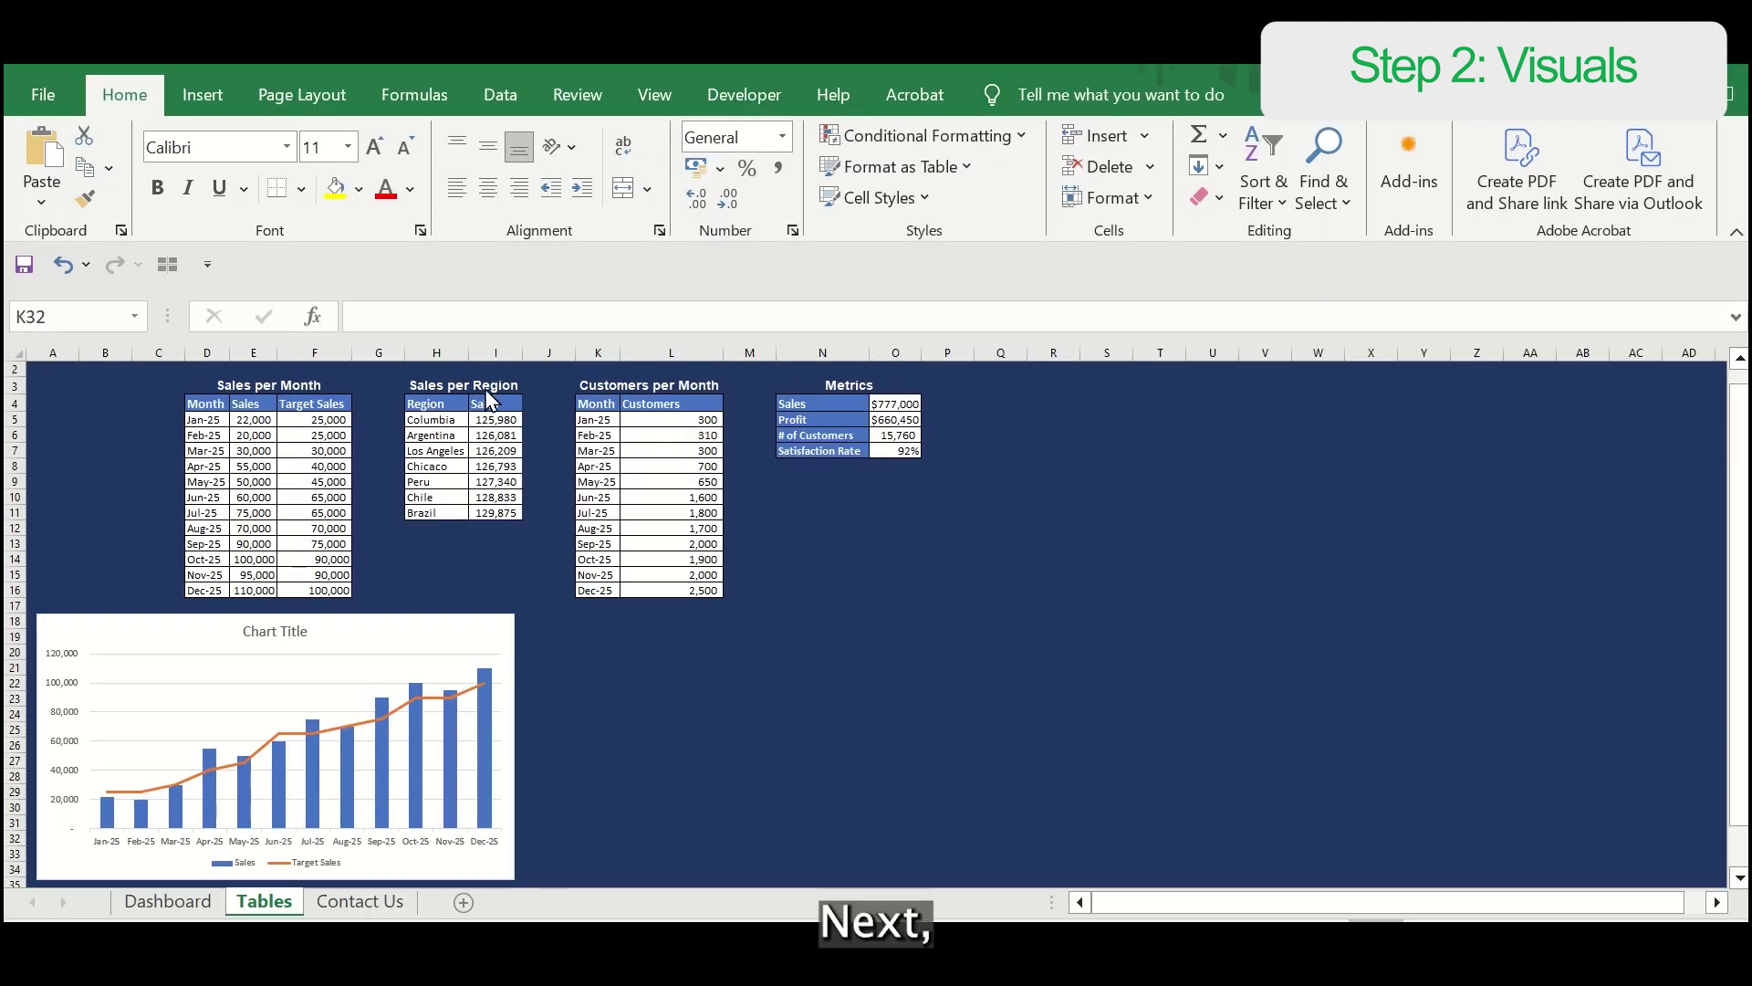
Step: Select the Sales per Region data H4:I11 and insert a recommended Clustered Bar chart
left_click(481, 385)
scroll(488, 383, "up", 3, "ctrl")
left_click(730, 466)
left_click_drag(730, 465, 835, 655)
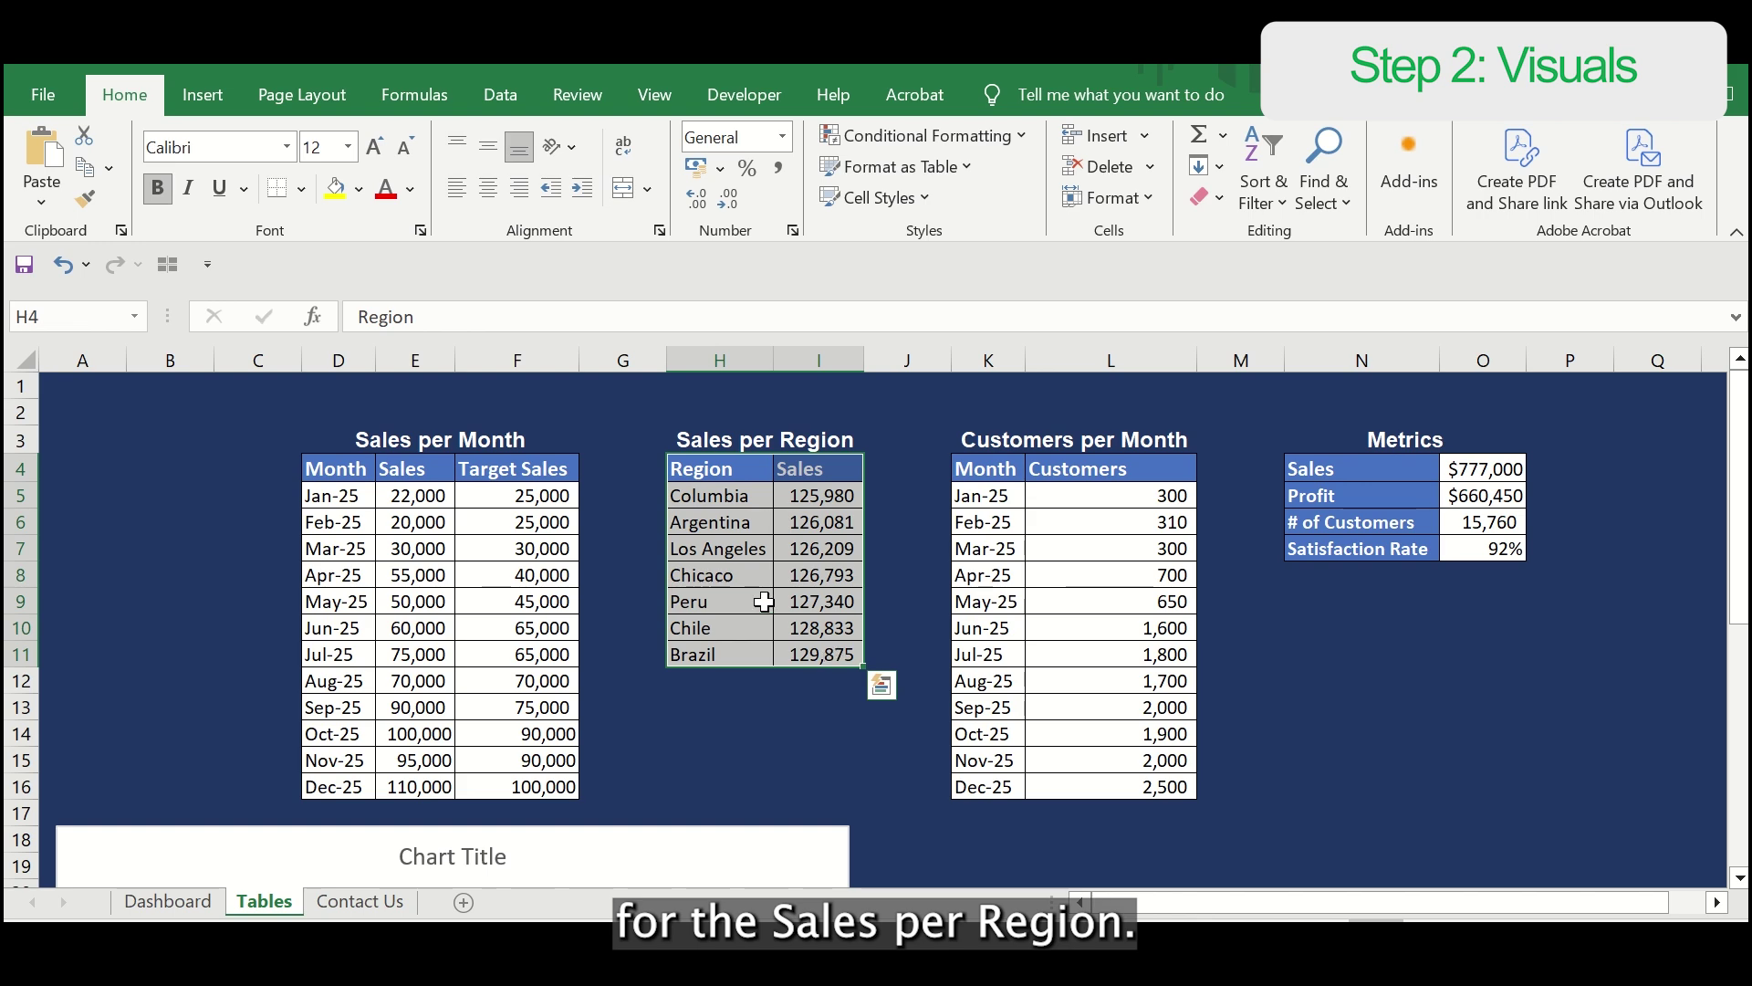
left_click(202, 94)
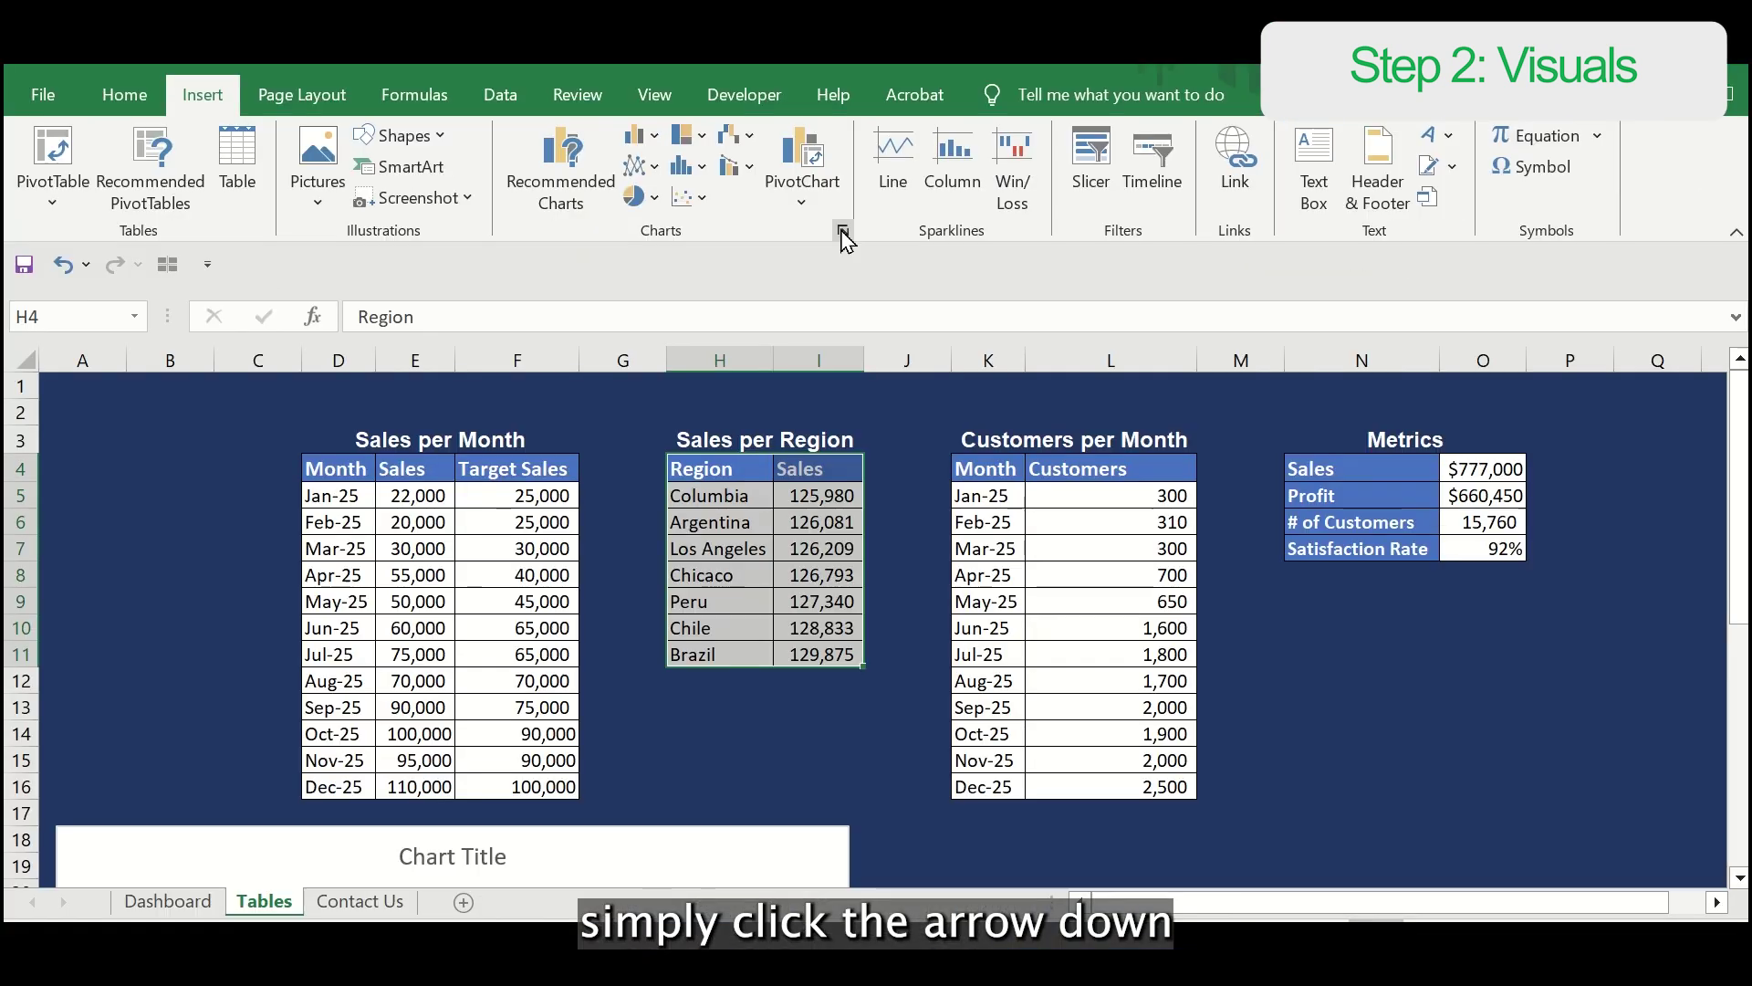
left_click(1506, 293)
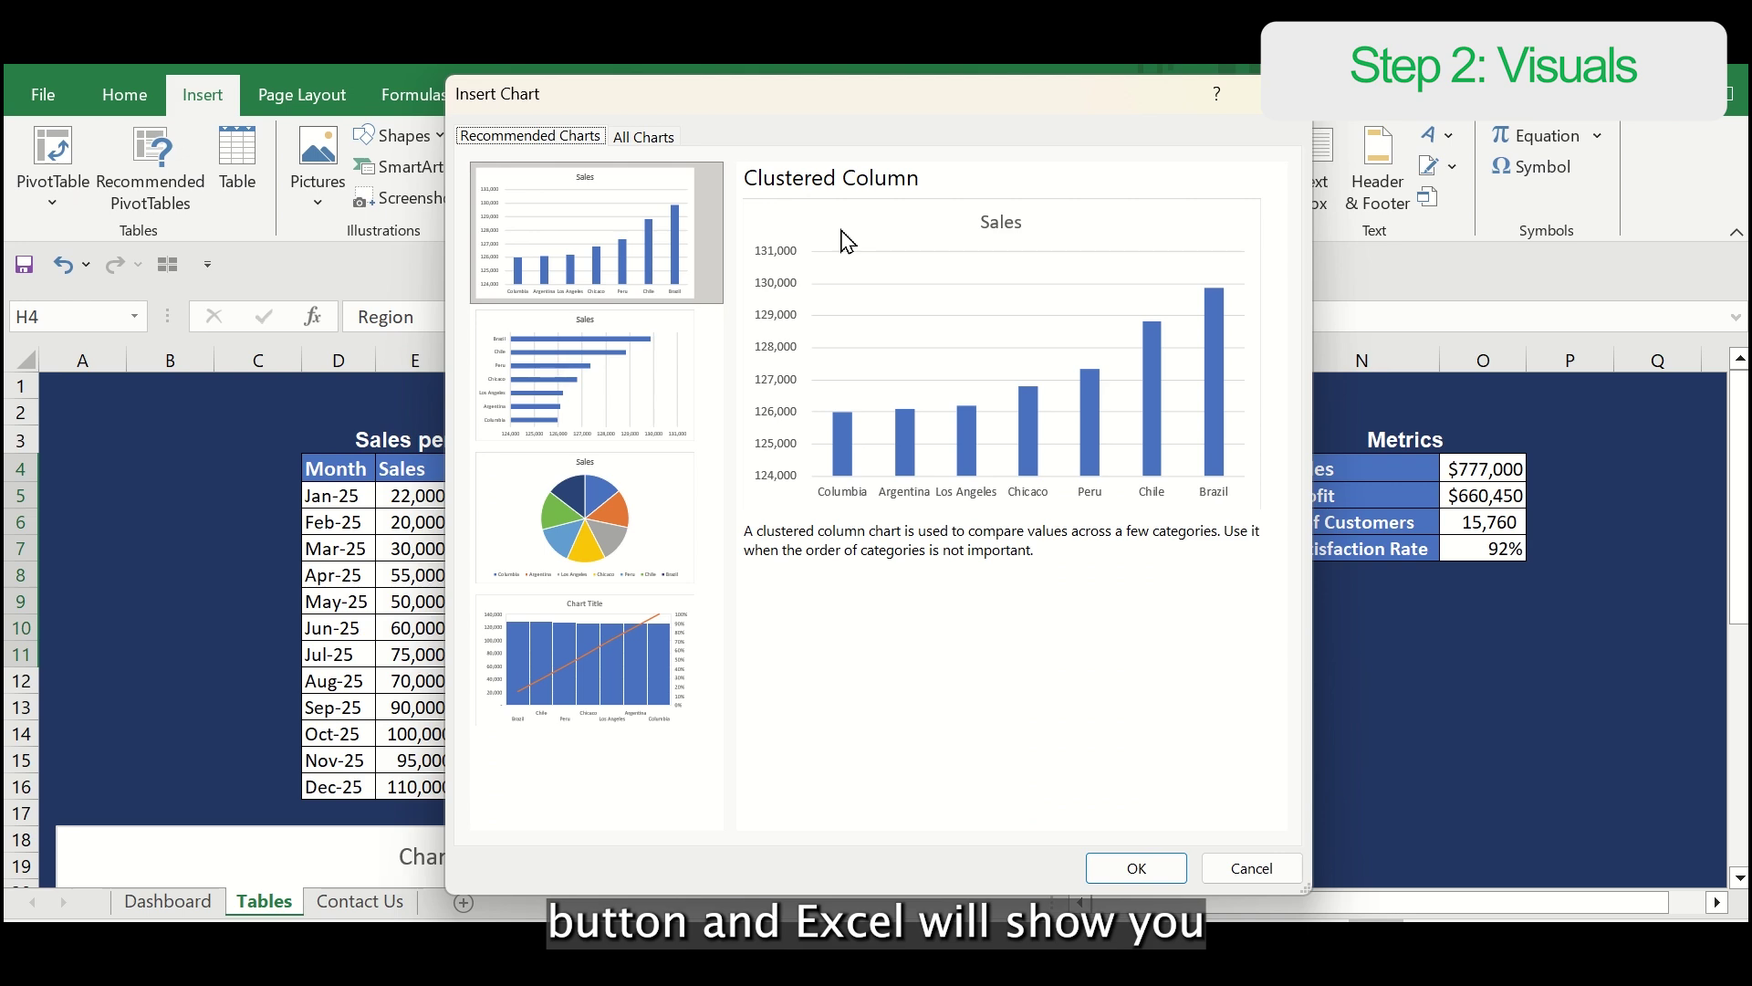
left_click(635, 330)
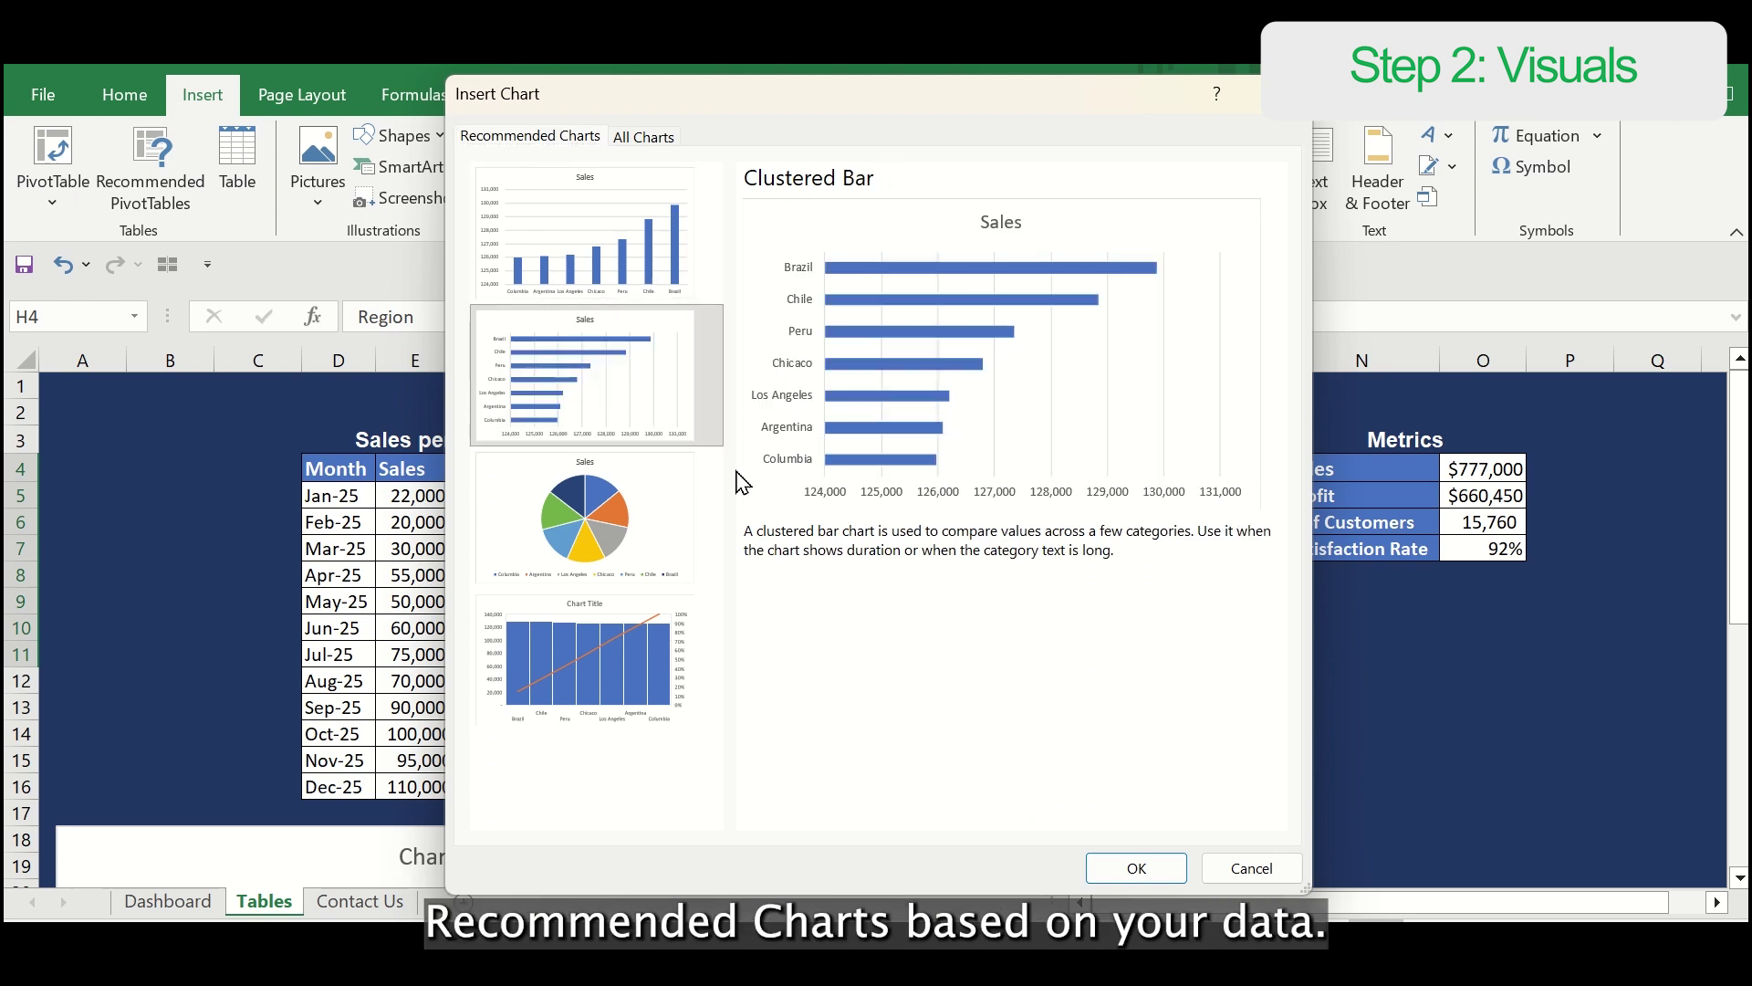
left_click(1155, 869)
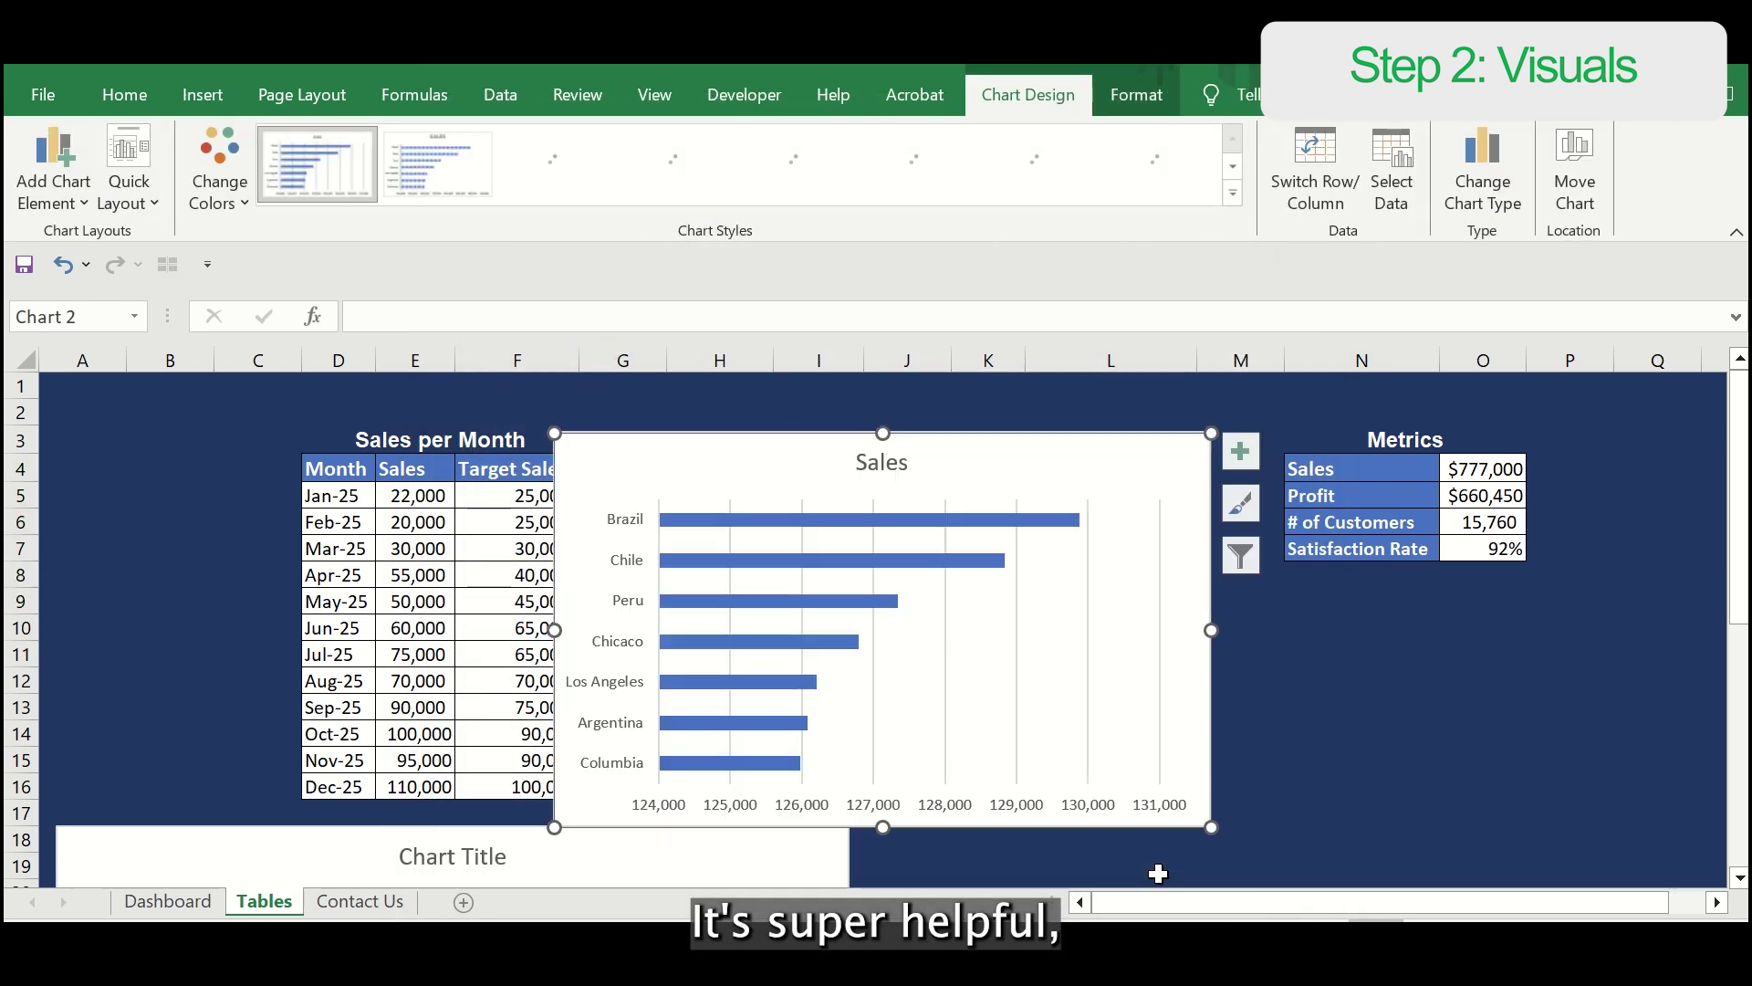
Step: Move the Sales bar chart beside the combo chart, then widen and heighten it
scroll(685, 442, "down", 5)
left_click_drag(719, 454, 840, 641)
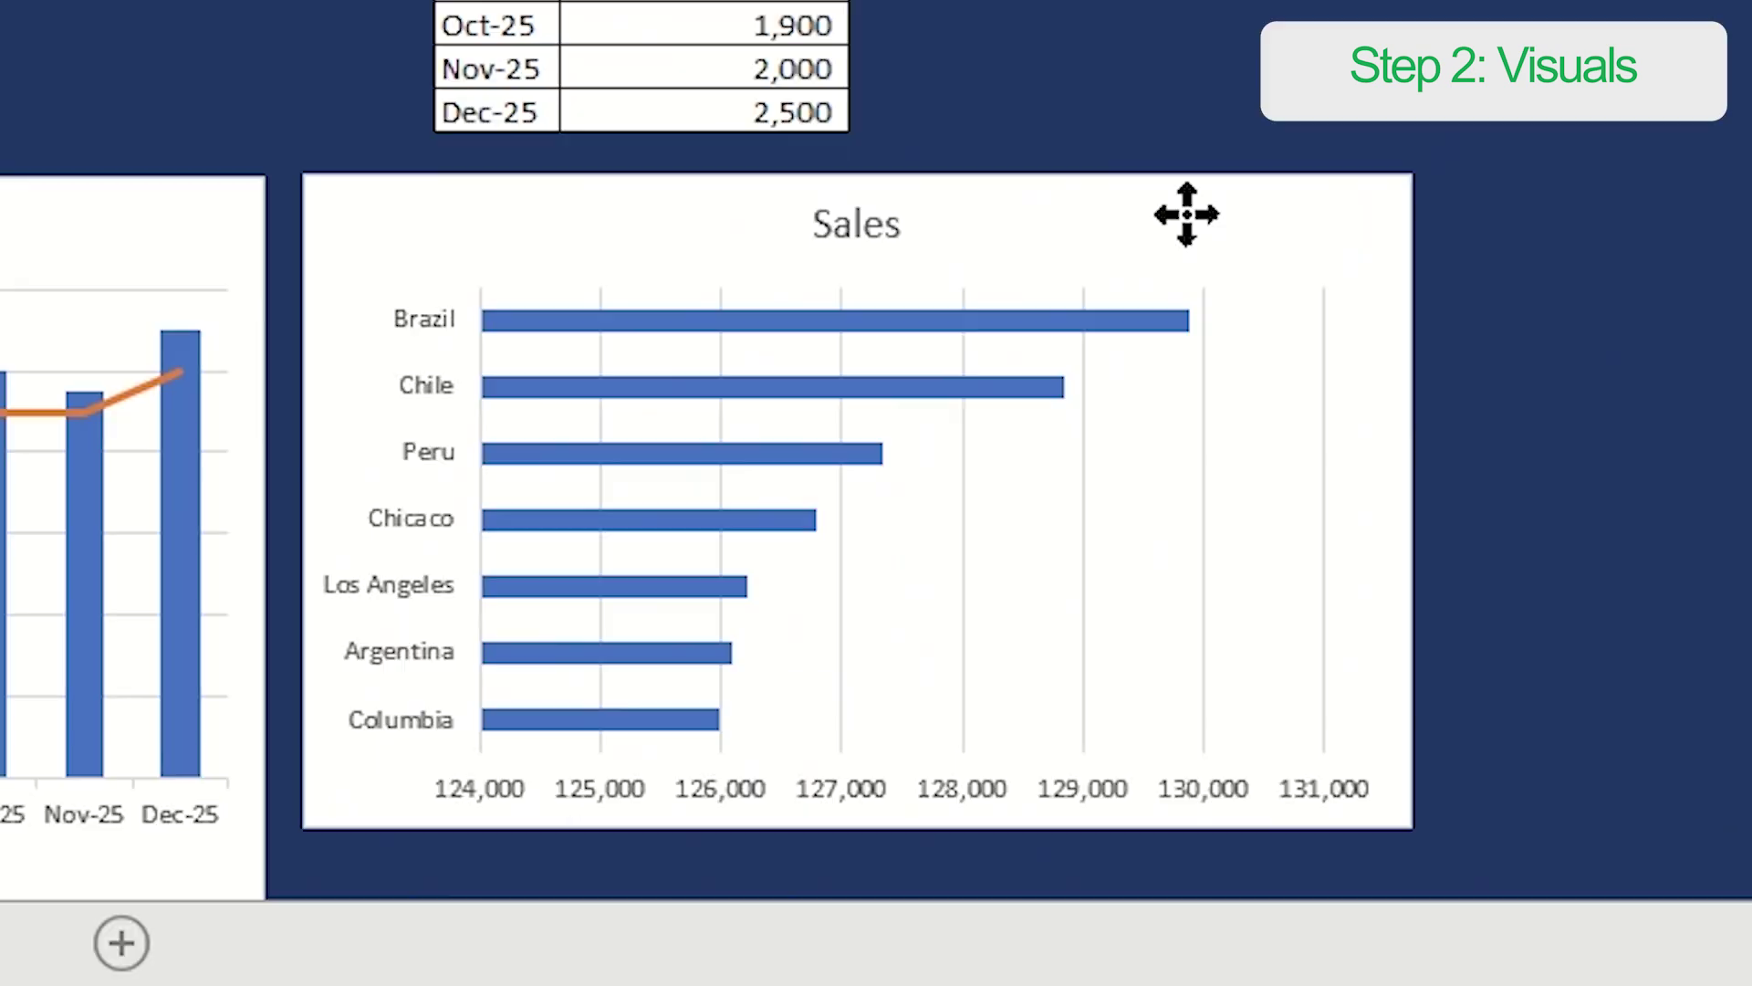
left_click_drag(1411, 497, 1552, 496)
scroll(946, 747, "down", 1)
left_click_drag(923, 736, 910, 841)
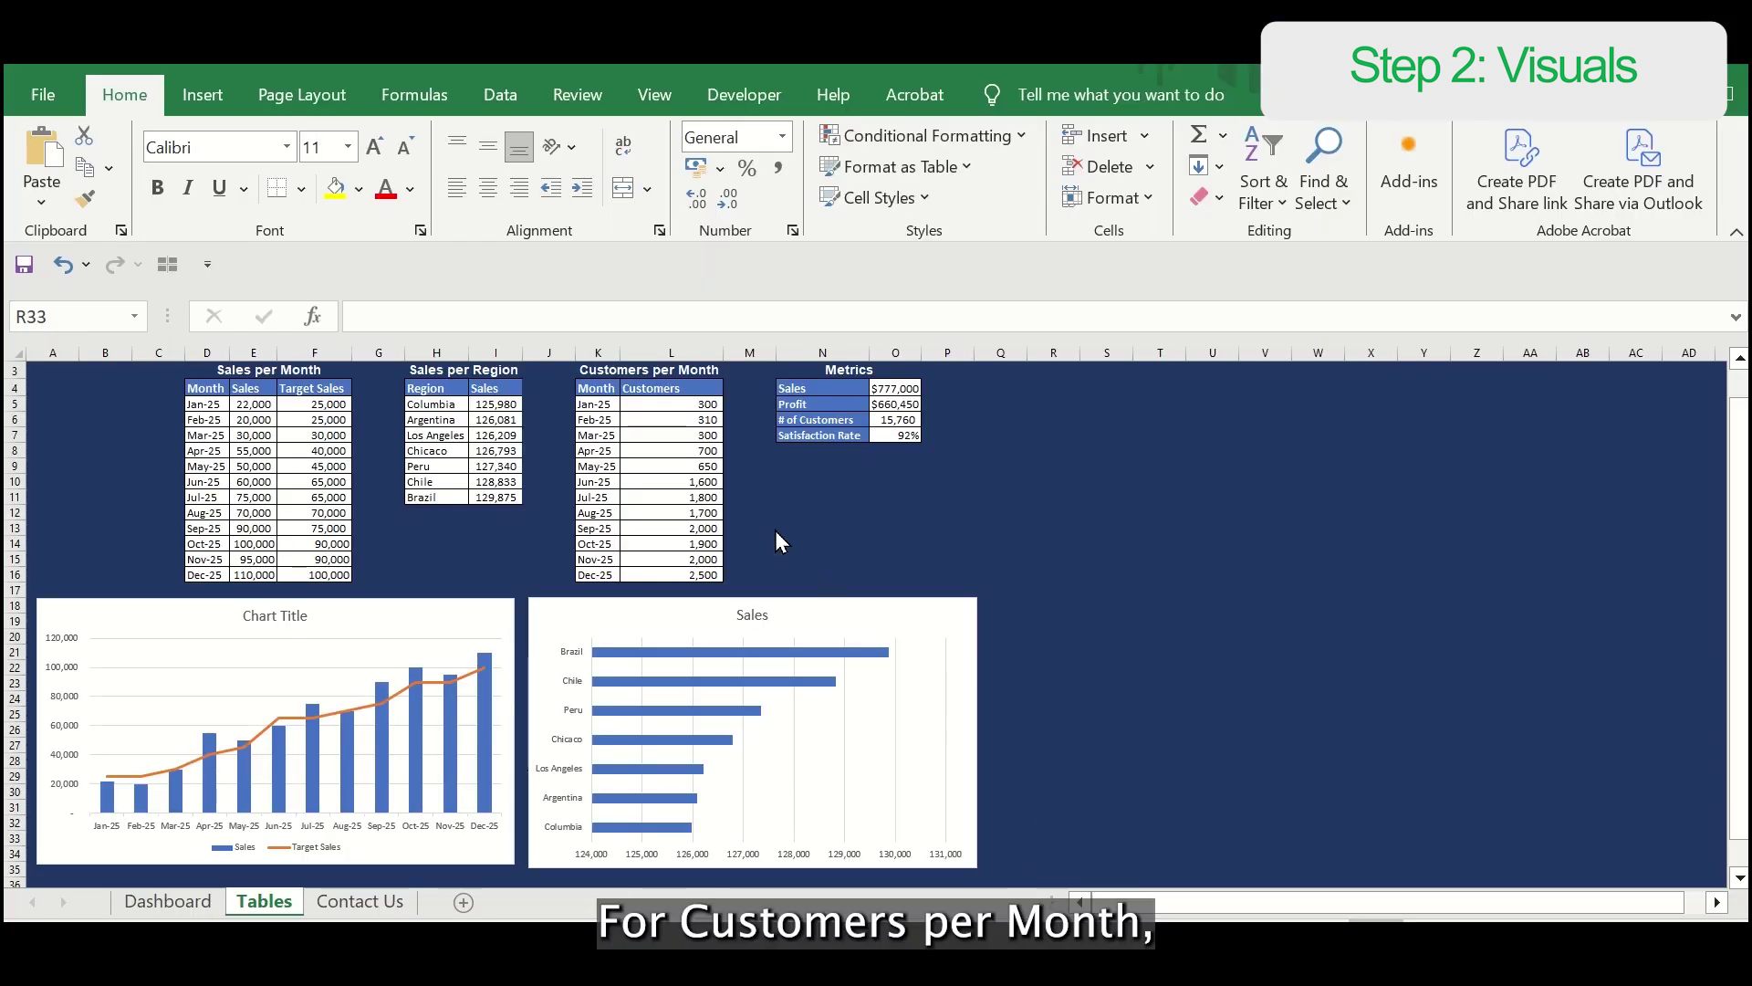
Step: Select the Customers per Month data K4:L16 and insert a Line with Markers chart
left_click(648, 370)
scroll(648, 370, "up", 3)
left_click_drag(981, 469, 1162, 780)
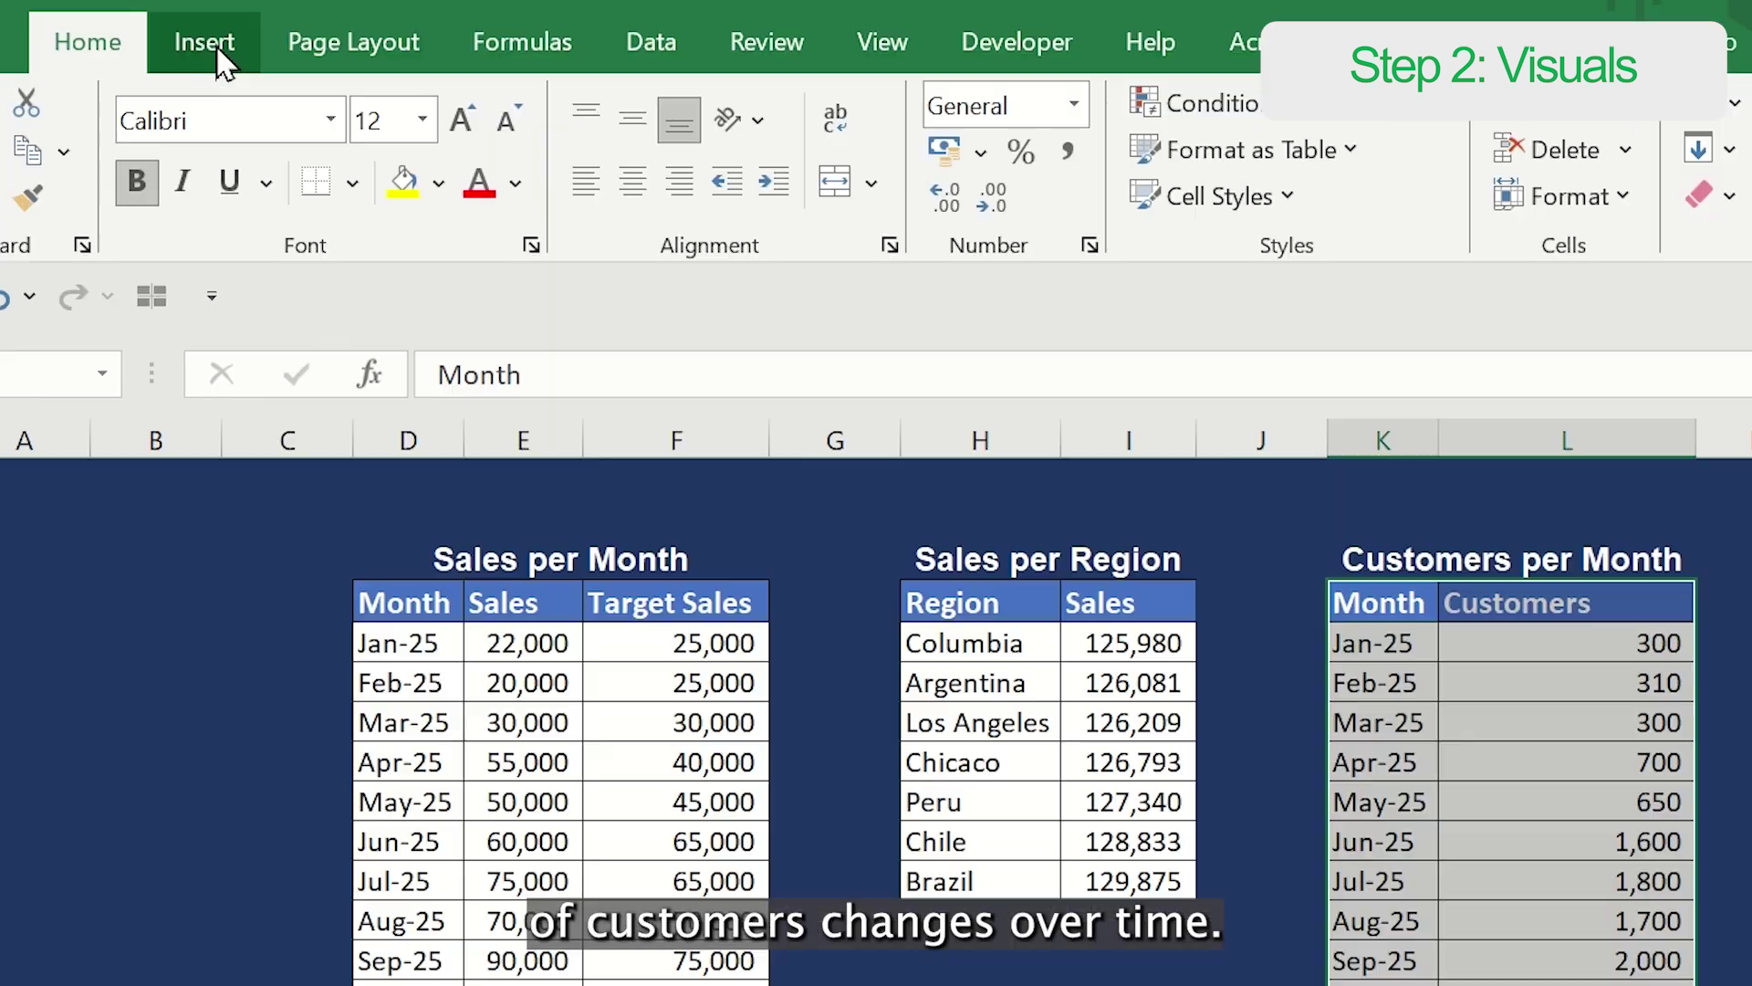
left_click(208, 96)
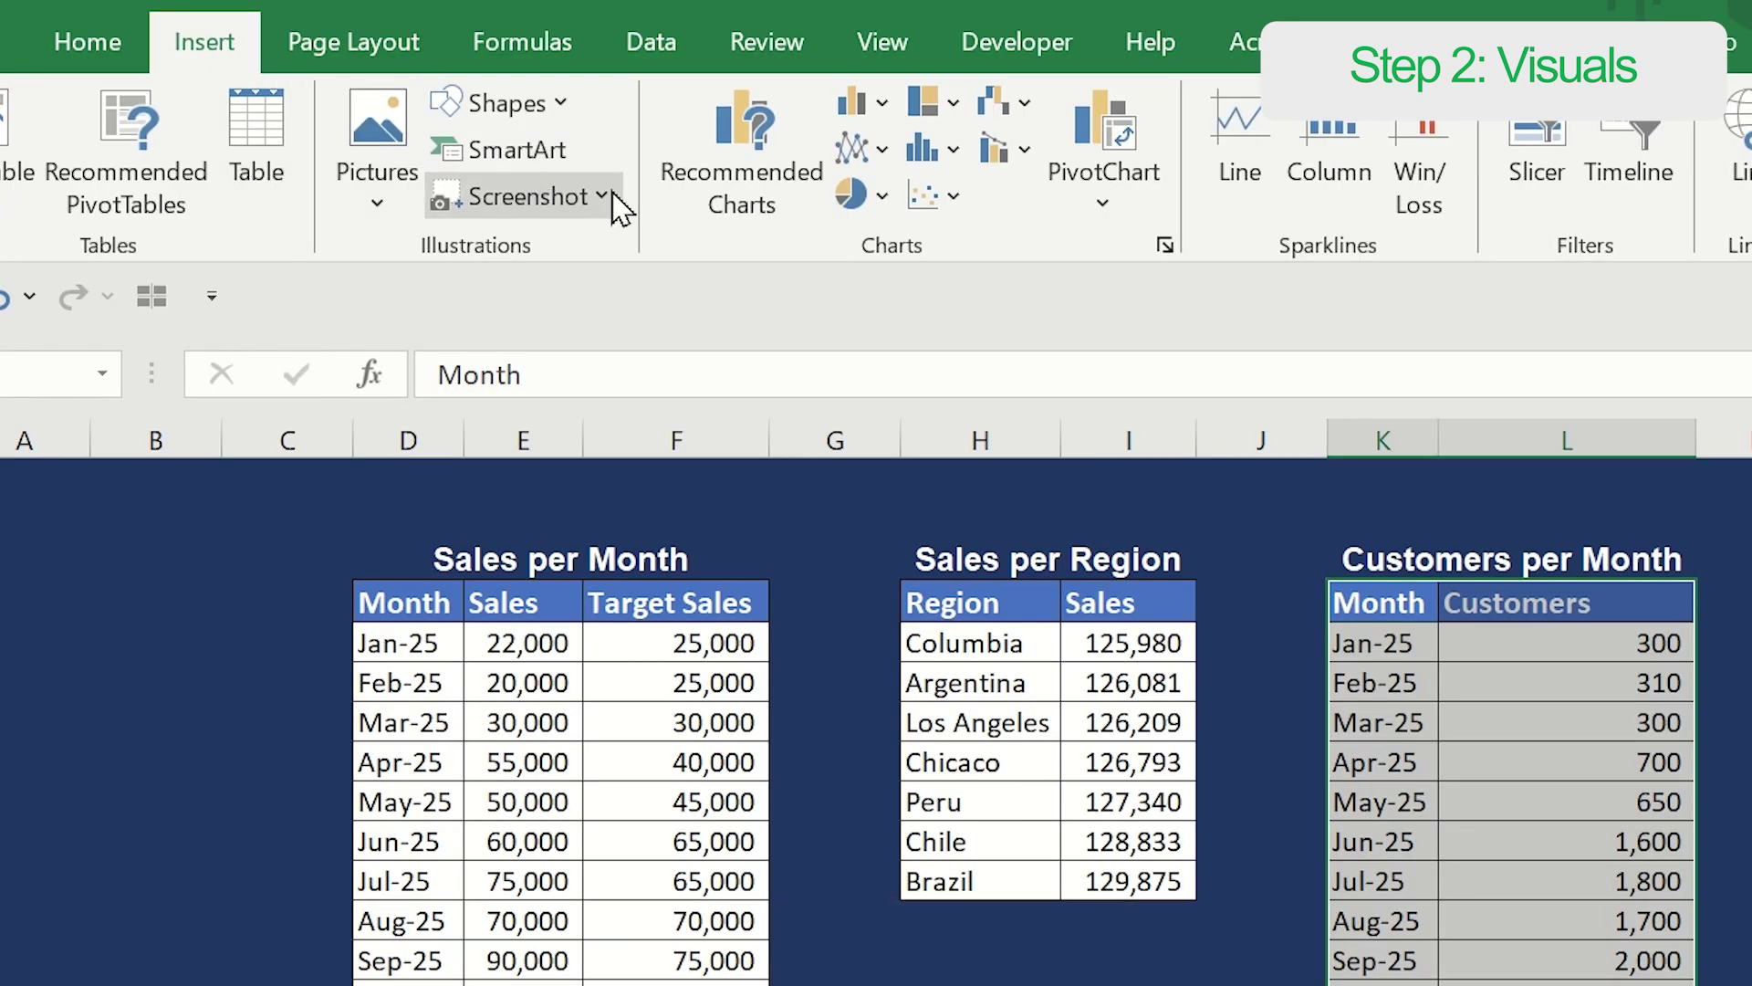
left_click(881, 151)
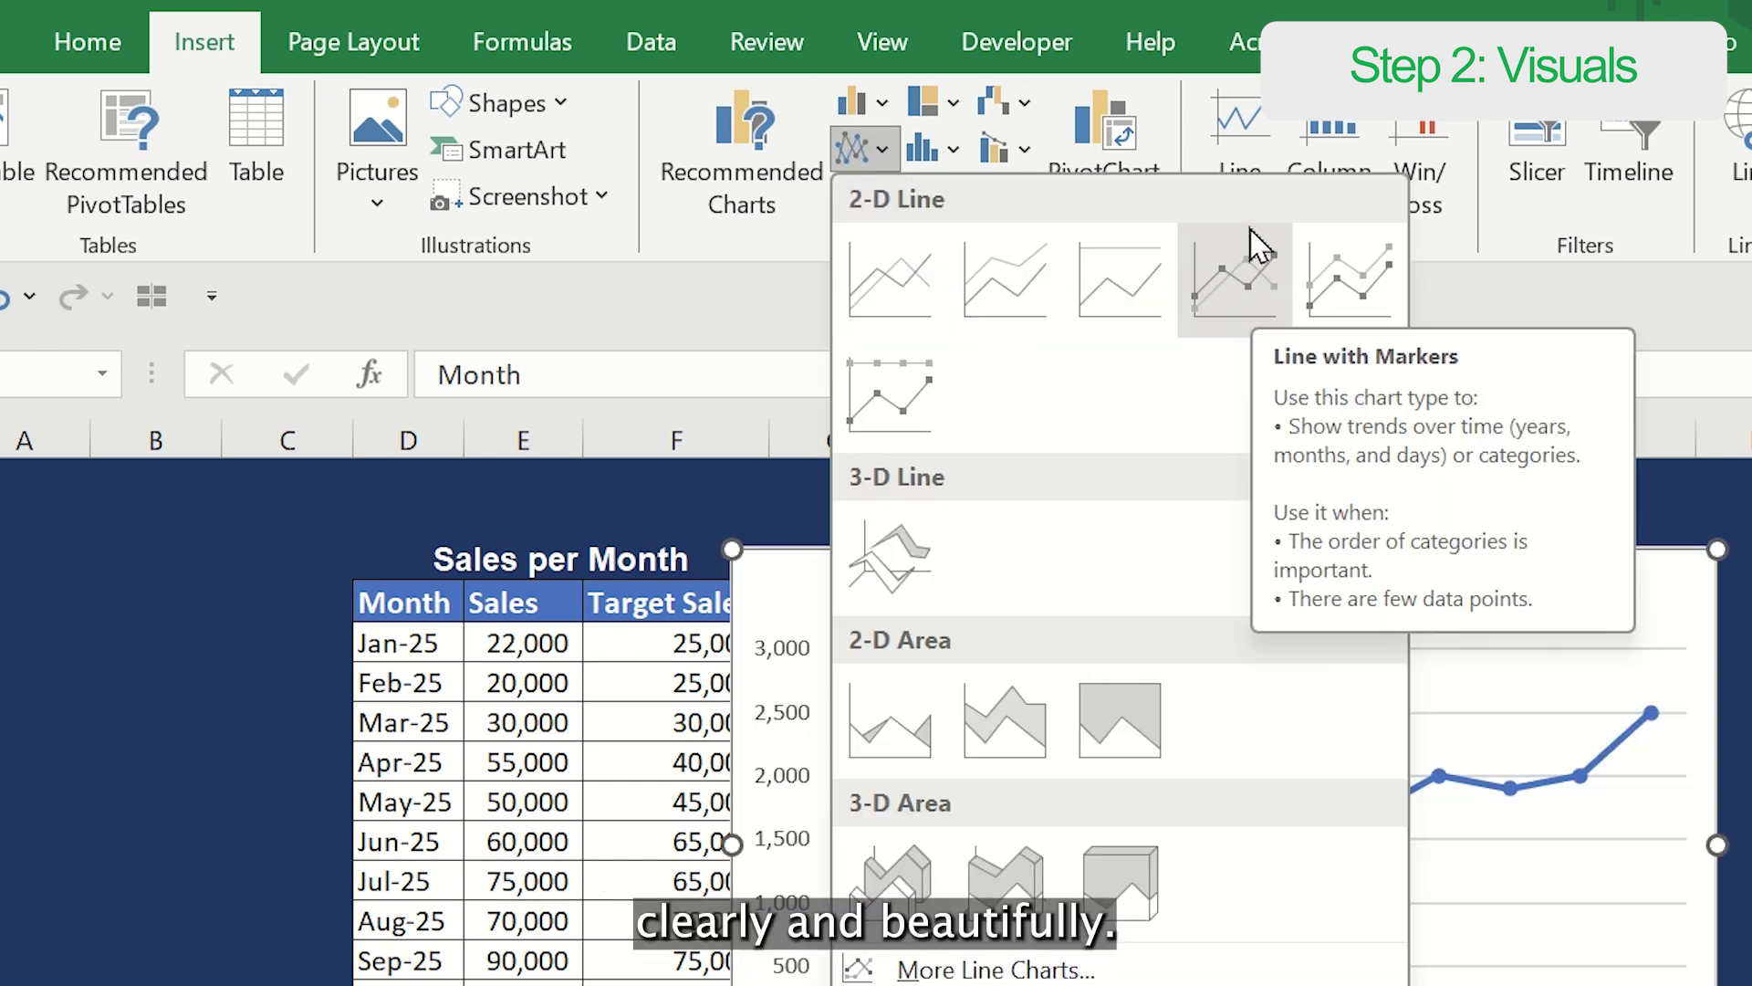
left_click(1260, 290)
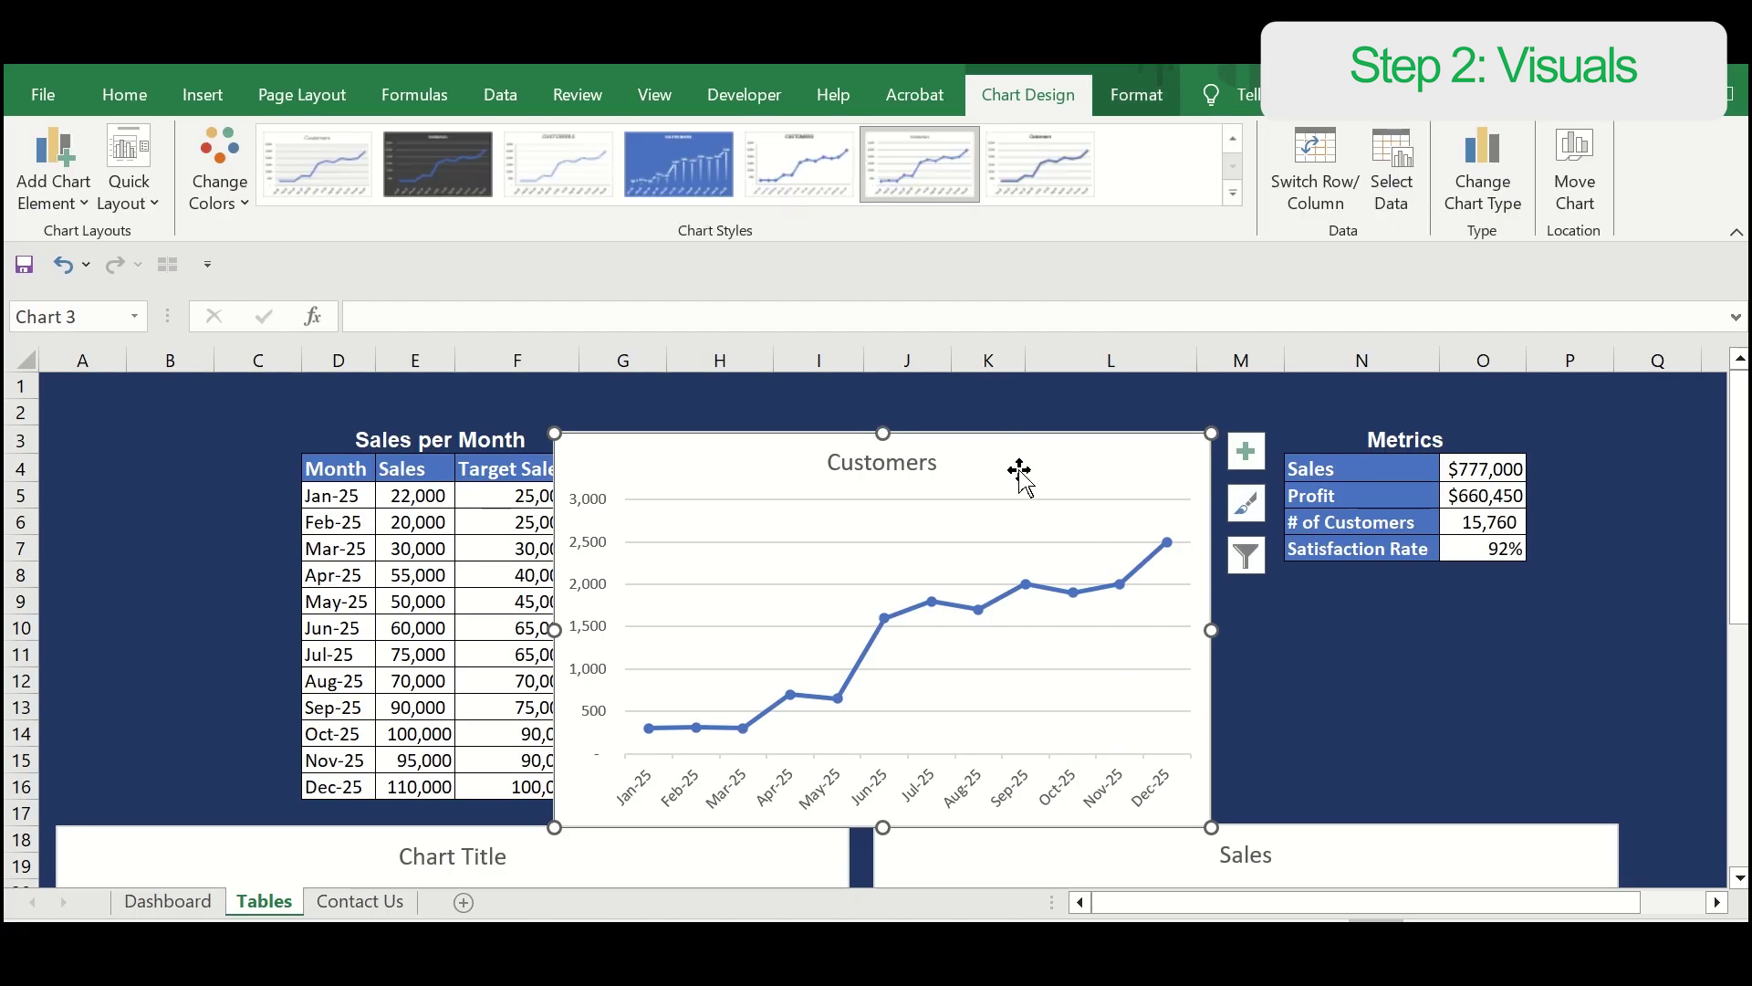
Step: Move the Customers chart right of the Sales bar chart and enlarge it taller and wider
scroll(533, 391, "down", 5)
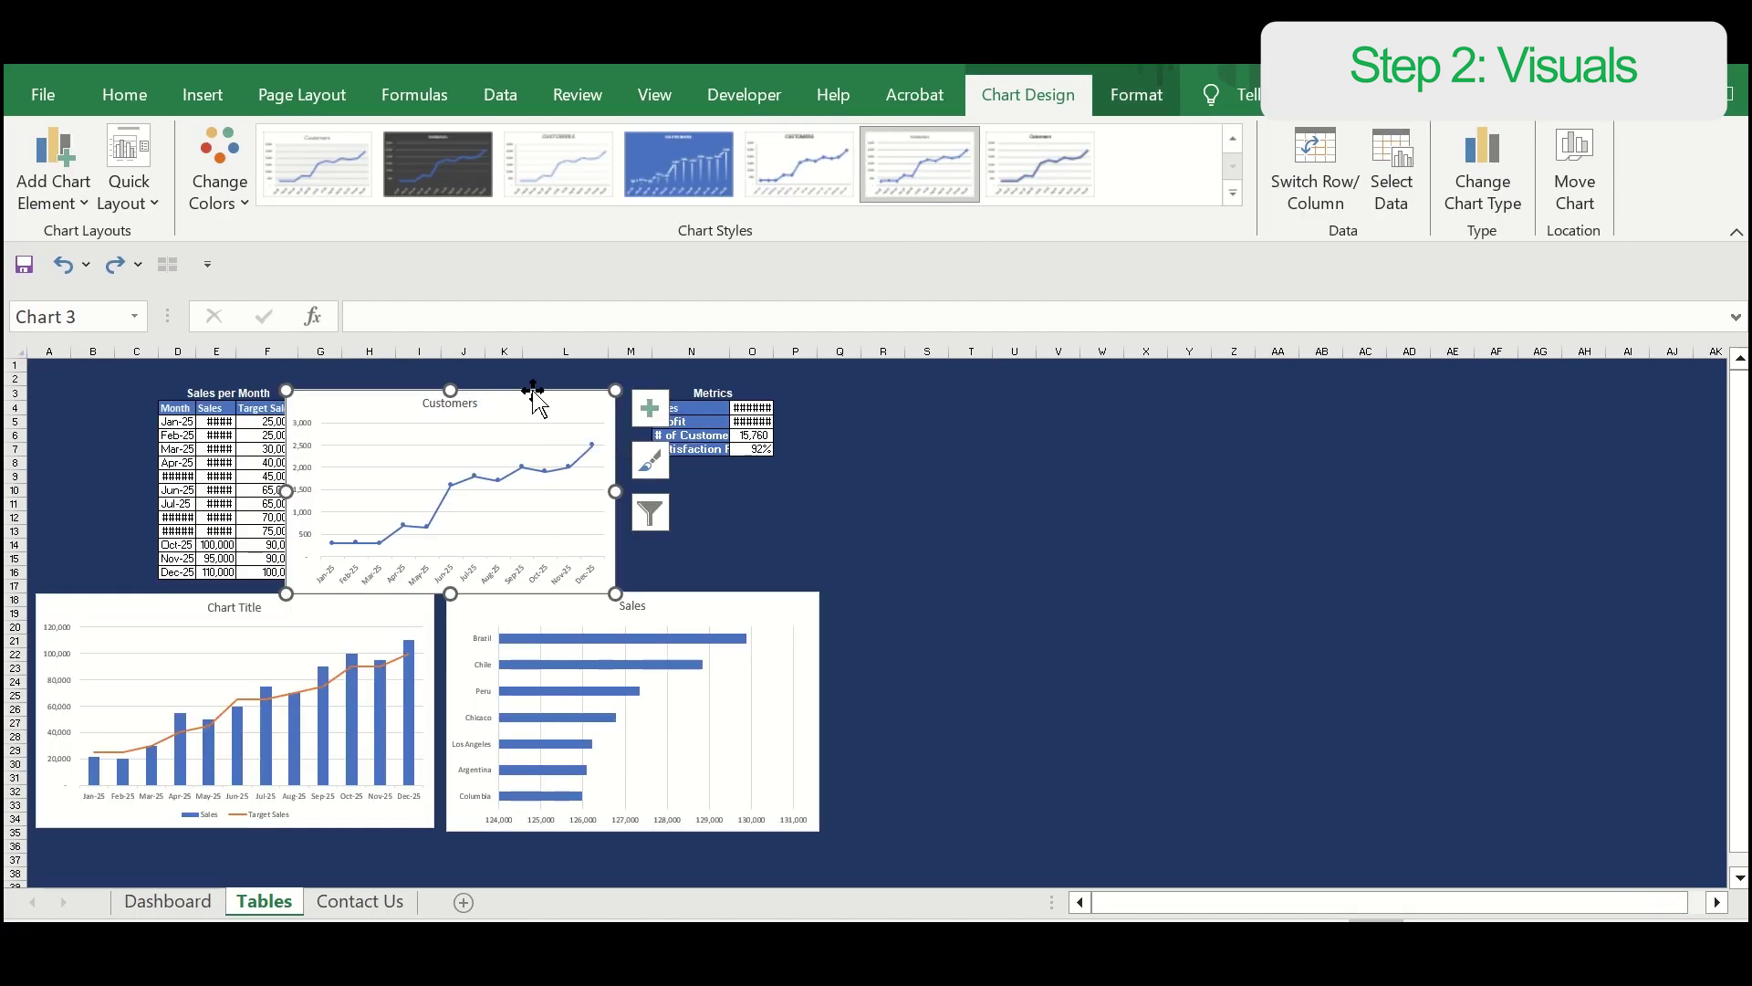
left_click_drag(529, 392, 1077, 594)
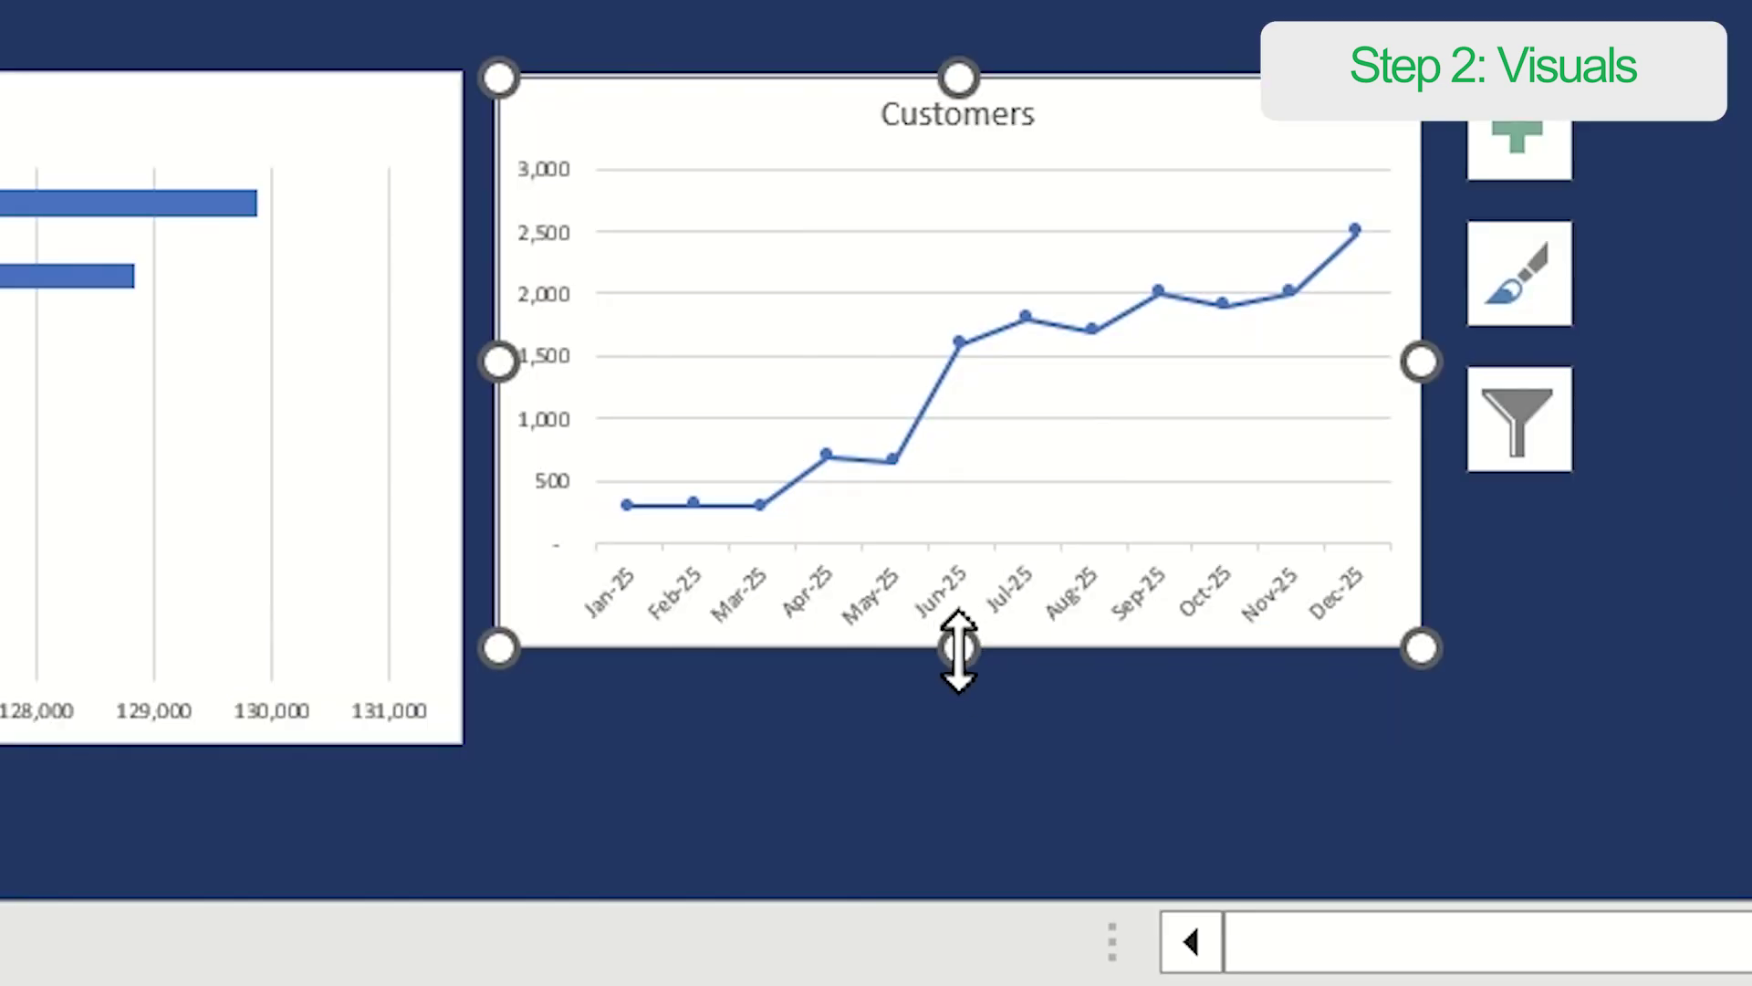
left_click_drag(957, 644, 958, 743)
left_click_drag(1420, 411, 1595, 426)
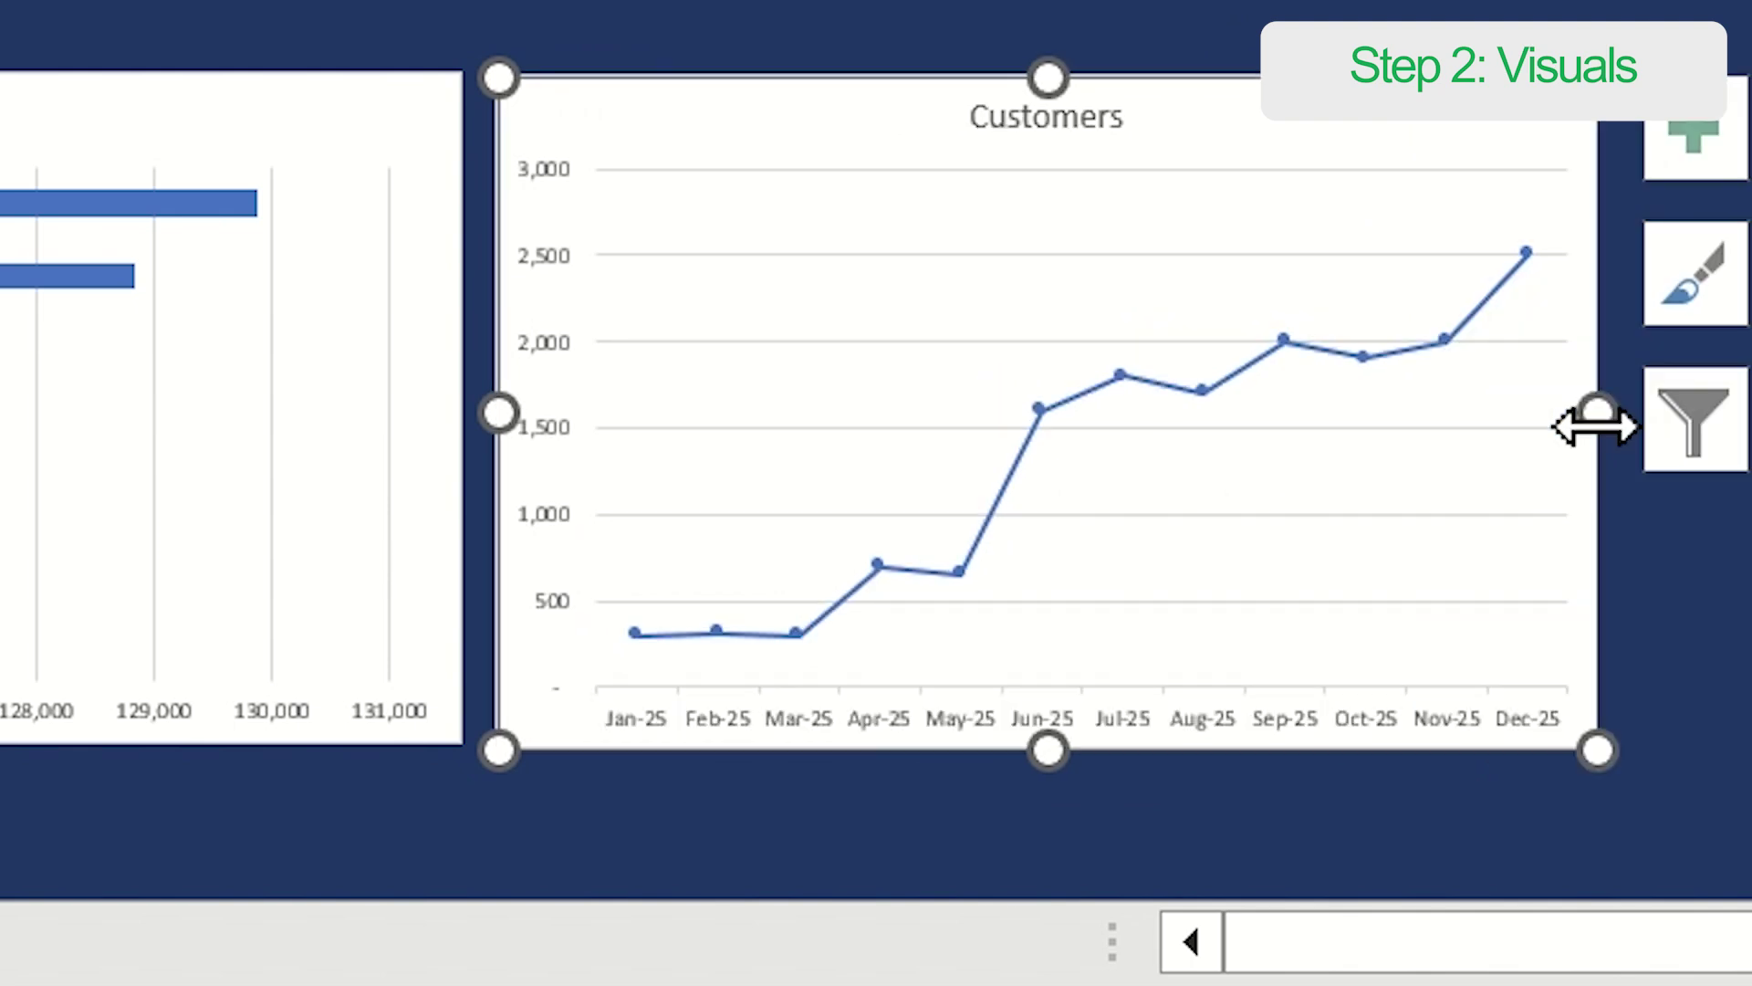
key("Escape")
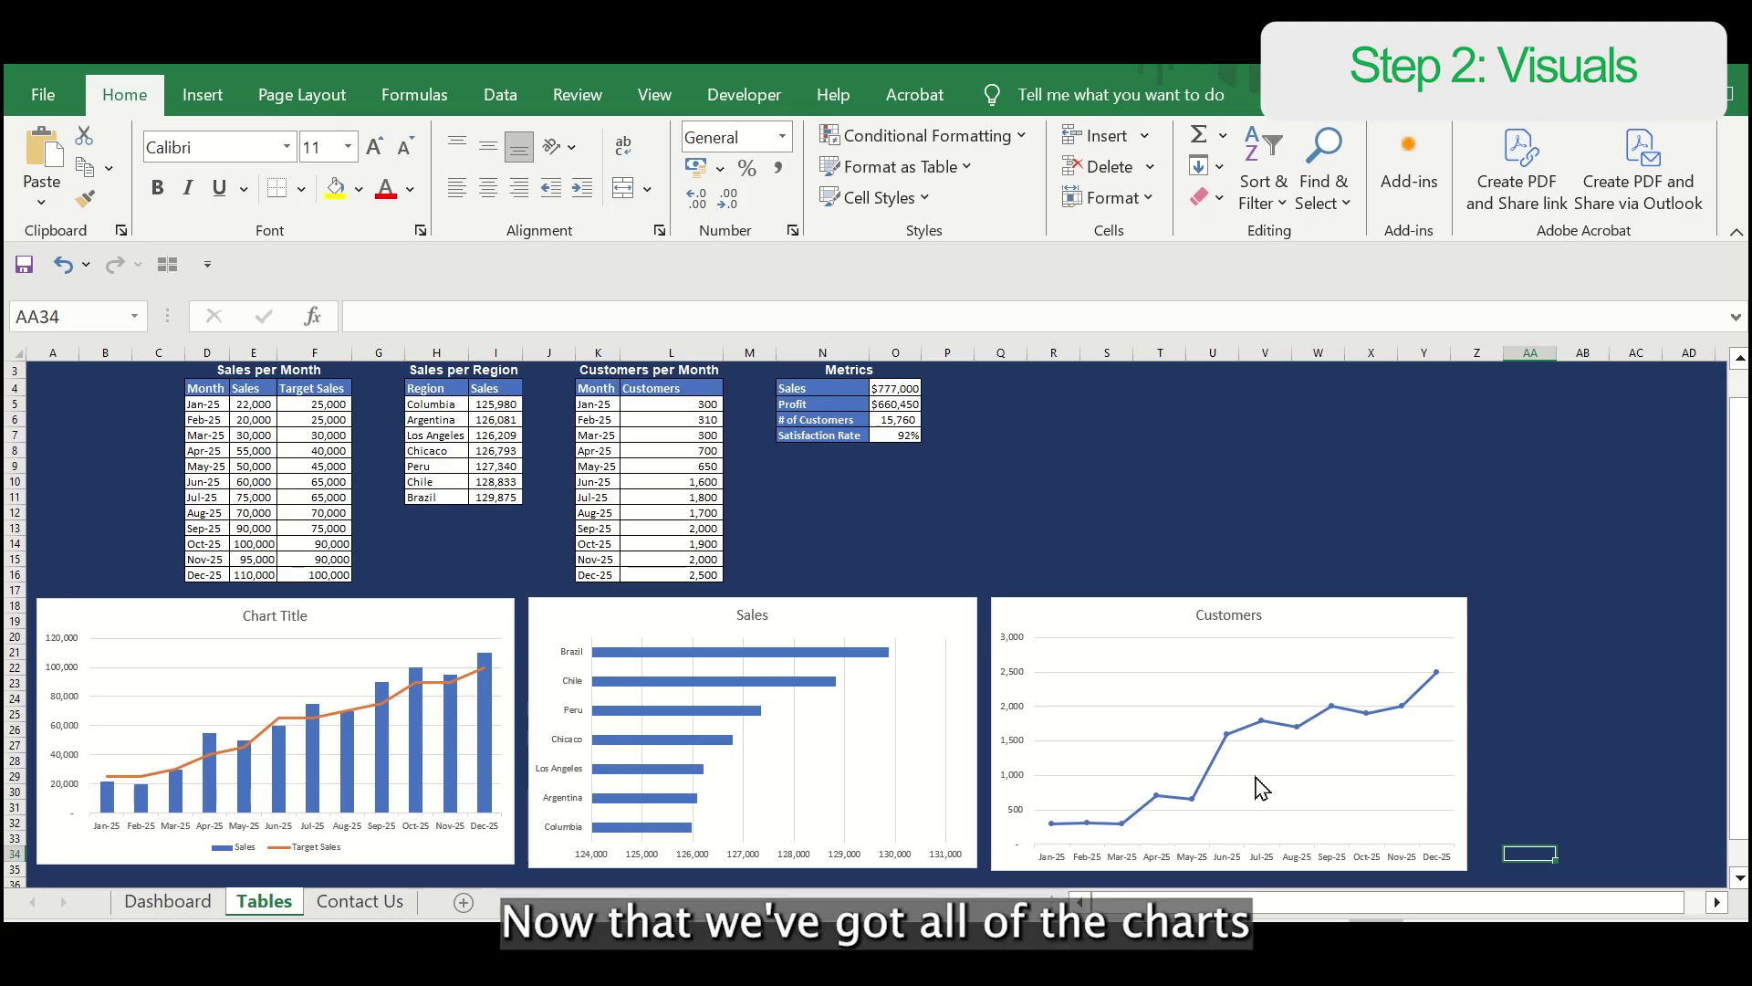
Step: Cut the sales-vs-target chart and paste it onto the Dashboard's Sales per Month panel
left_click(489, 602)
right_click(490, 602)
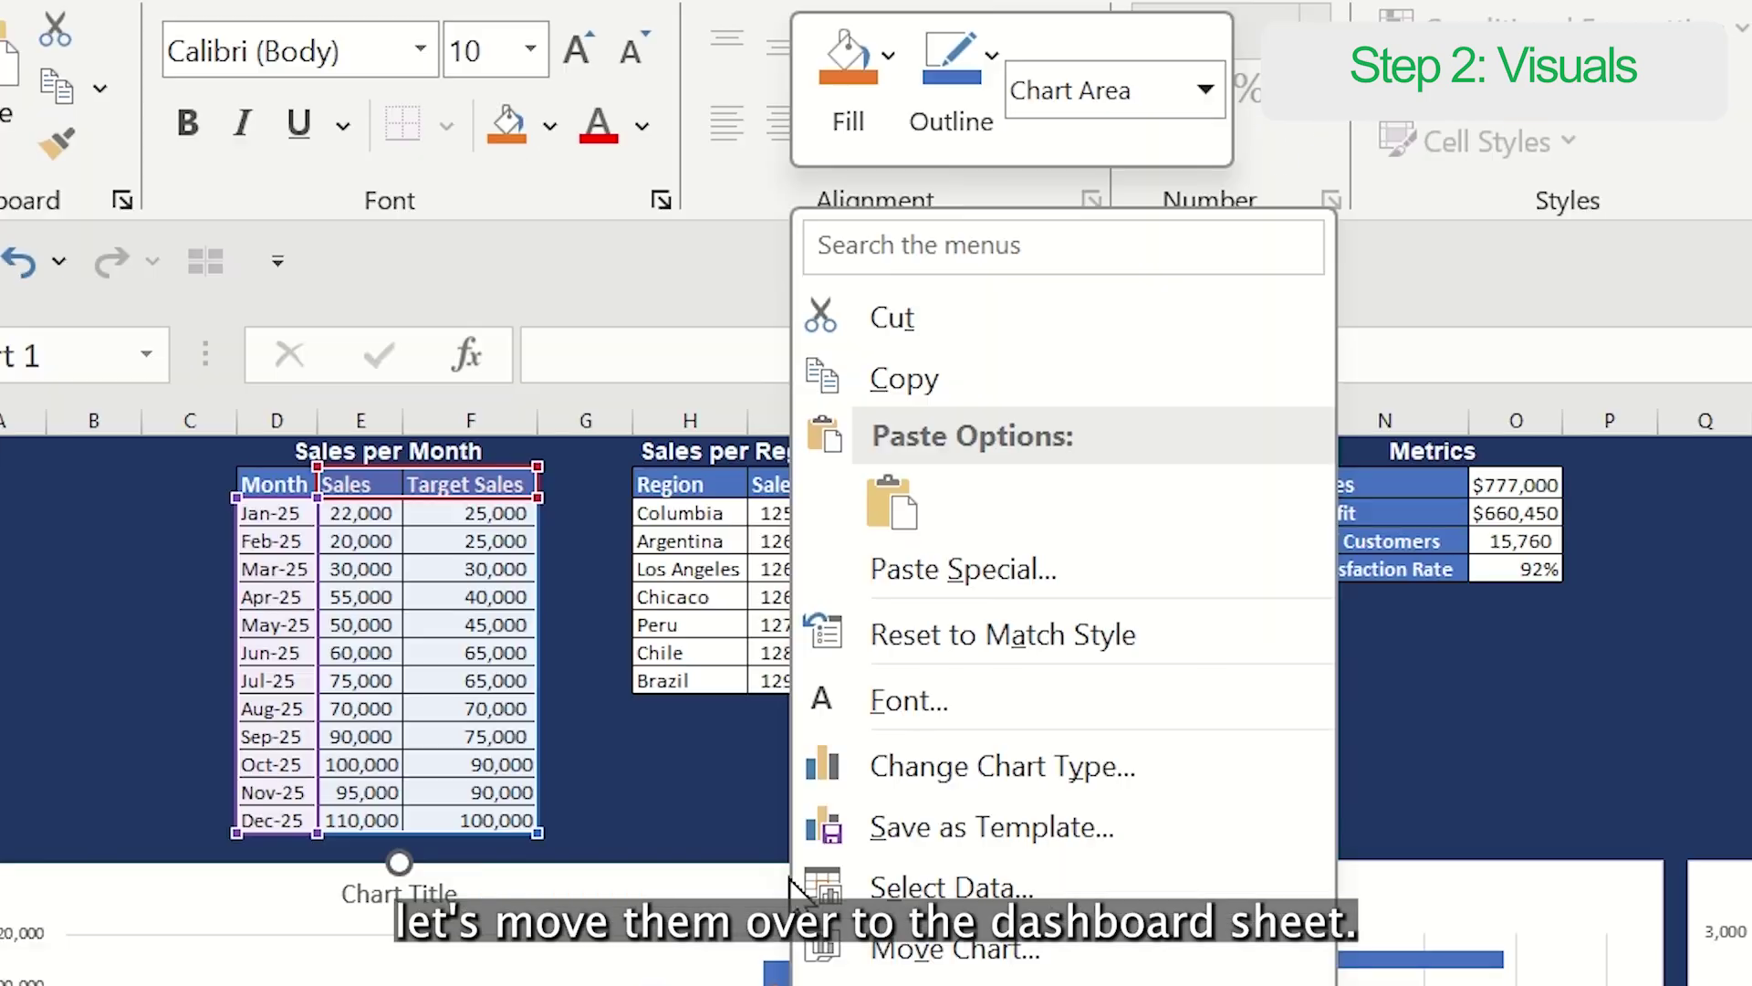
left_click(927, 352)
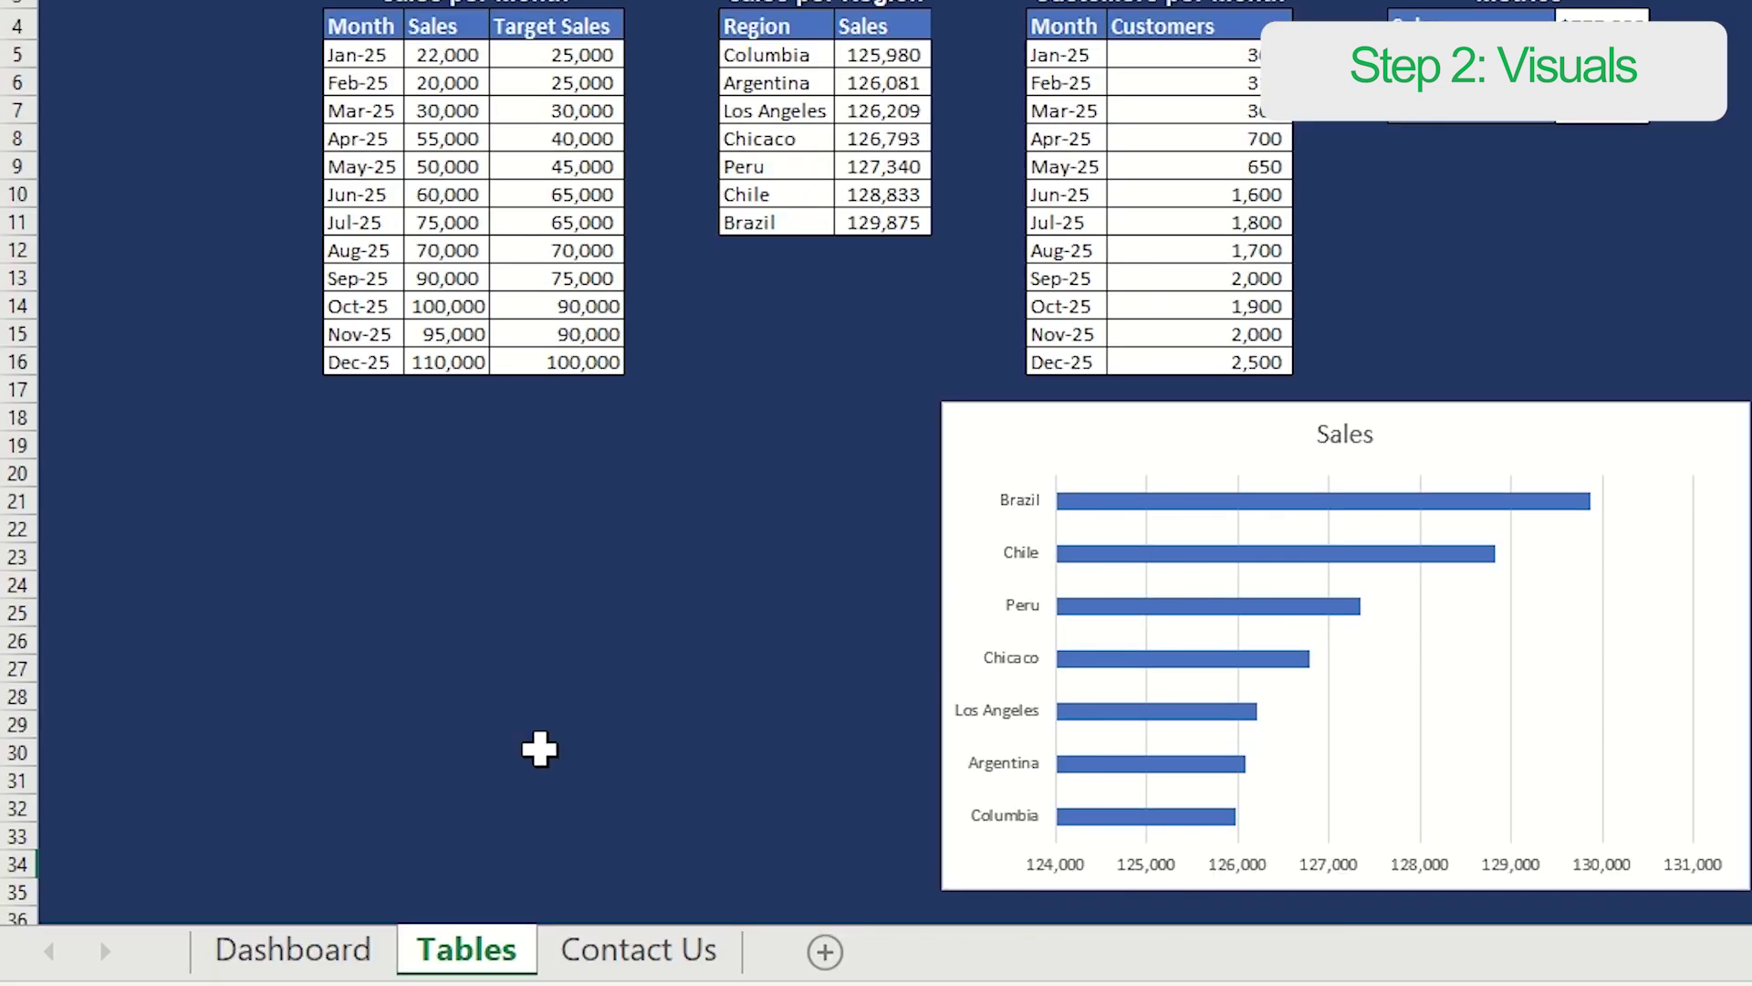
left_click(352, 949)
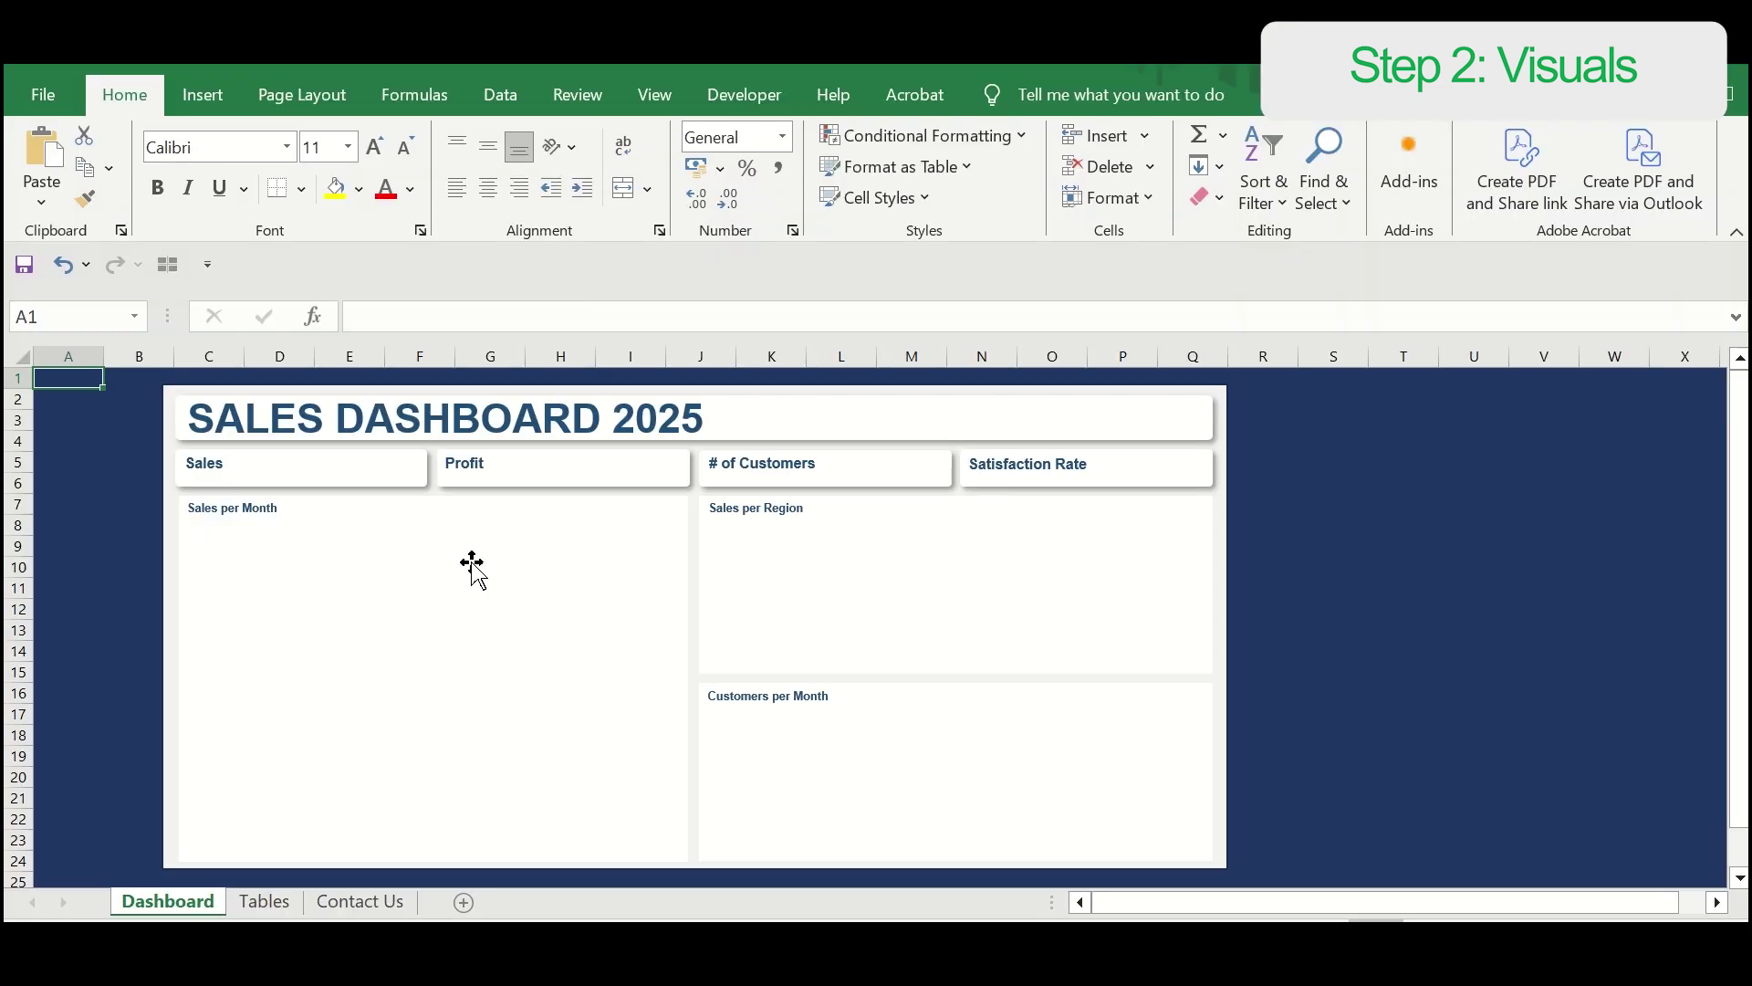
left_click(472, 567)
right_click(472, 562)
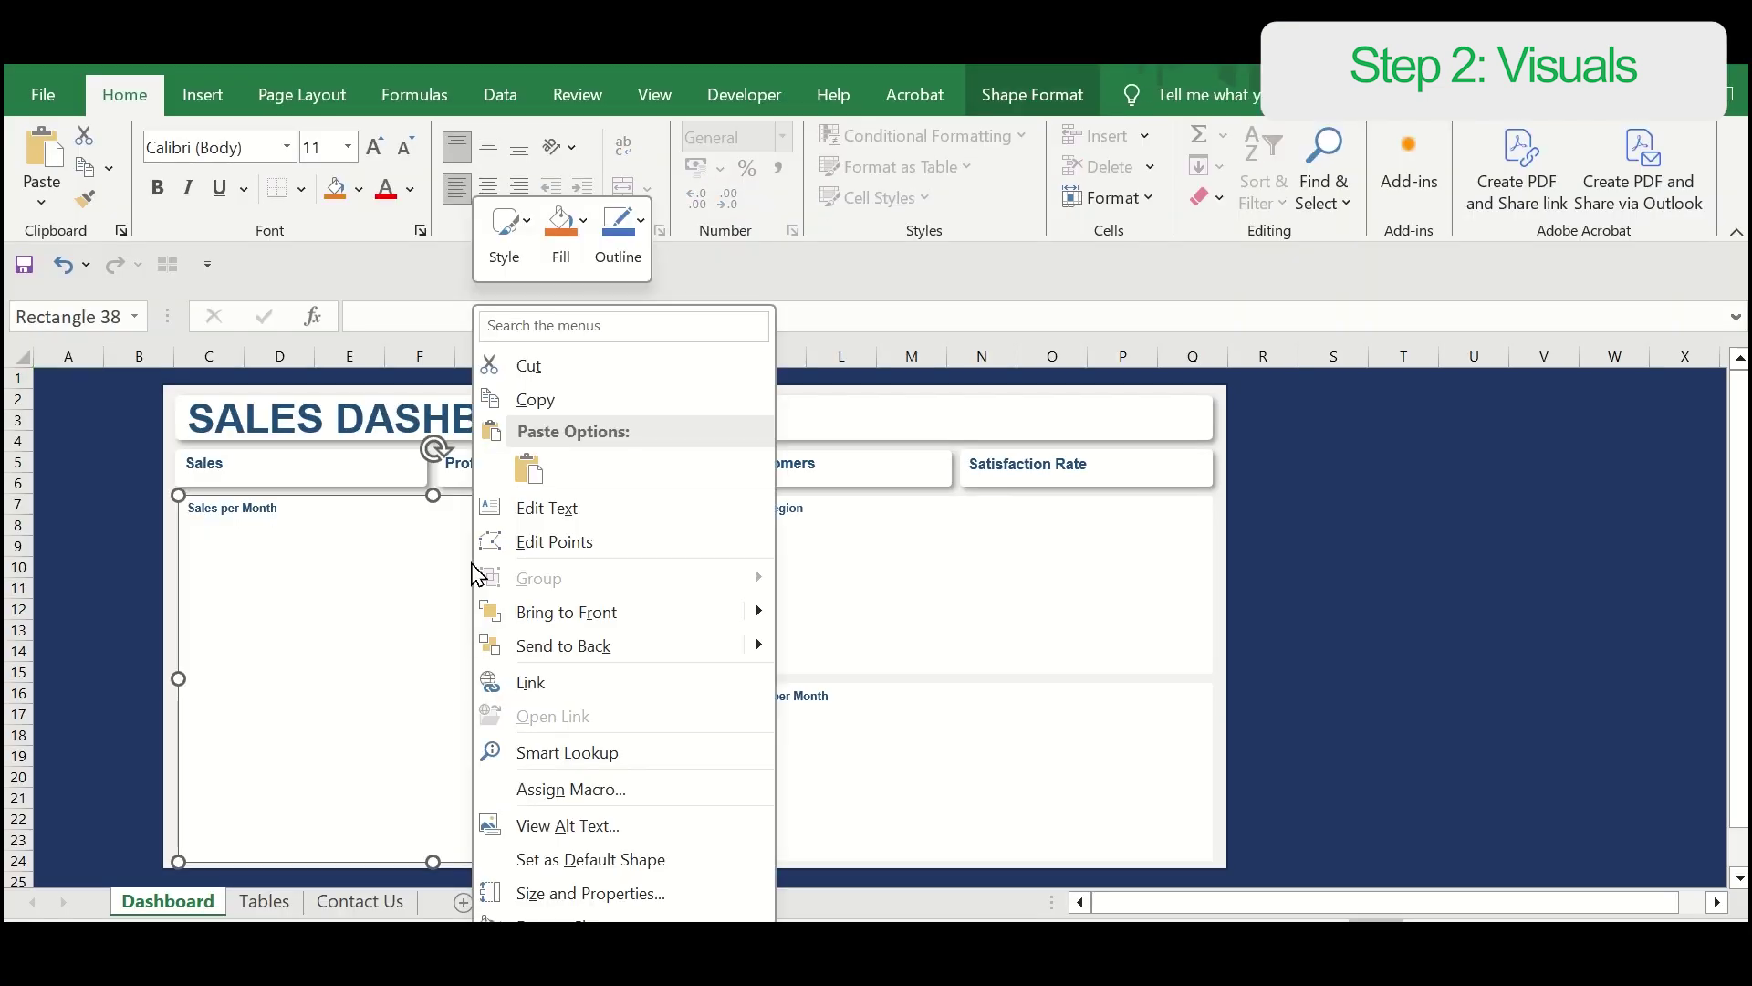
left_click(529, 470)
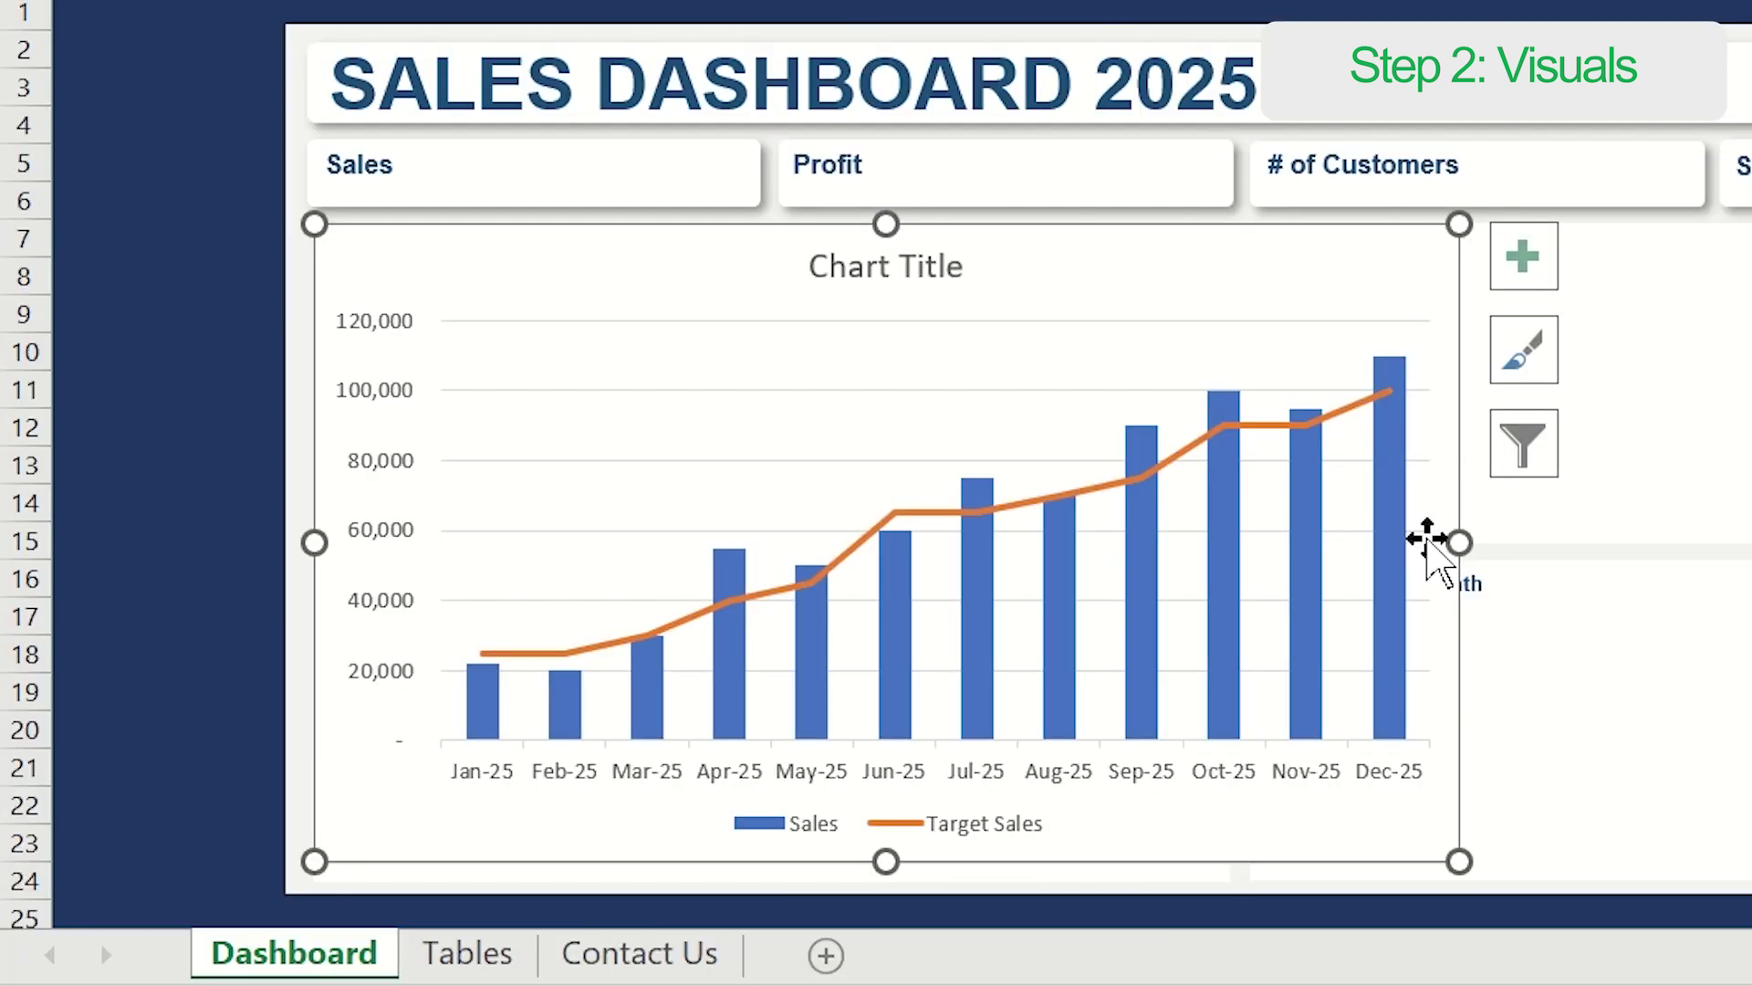
Step: Resize the pasted chart to fit the panel below the Sales per Month heading
left_click_drag(1458, 541, 1204, 548)
left_click_drag(762, 223, 772, 262)
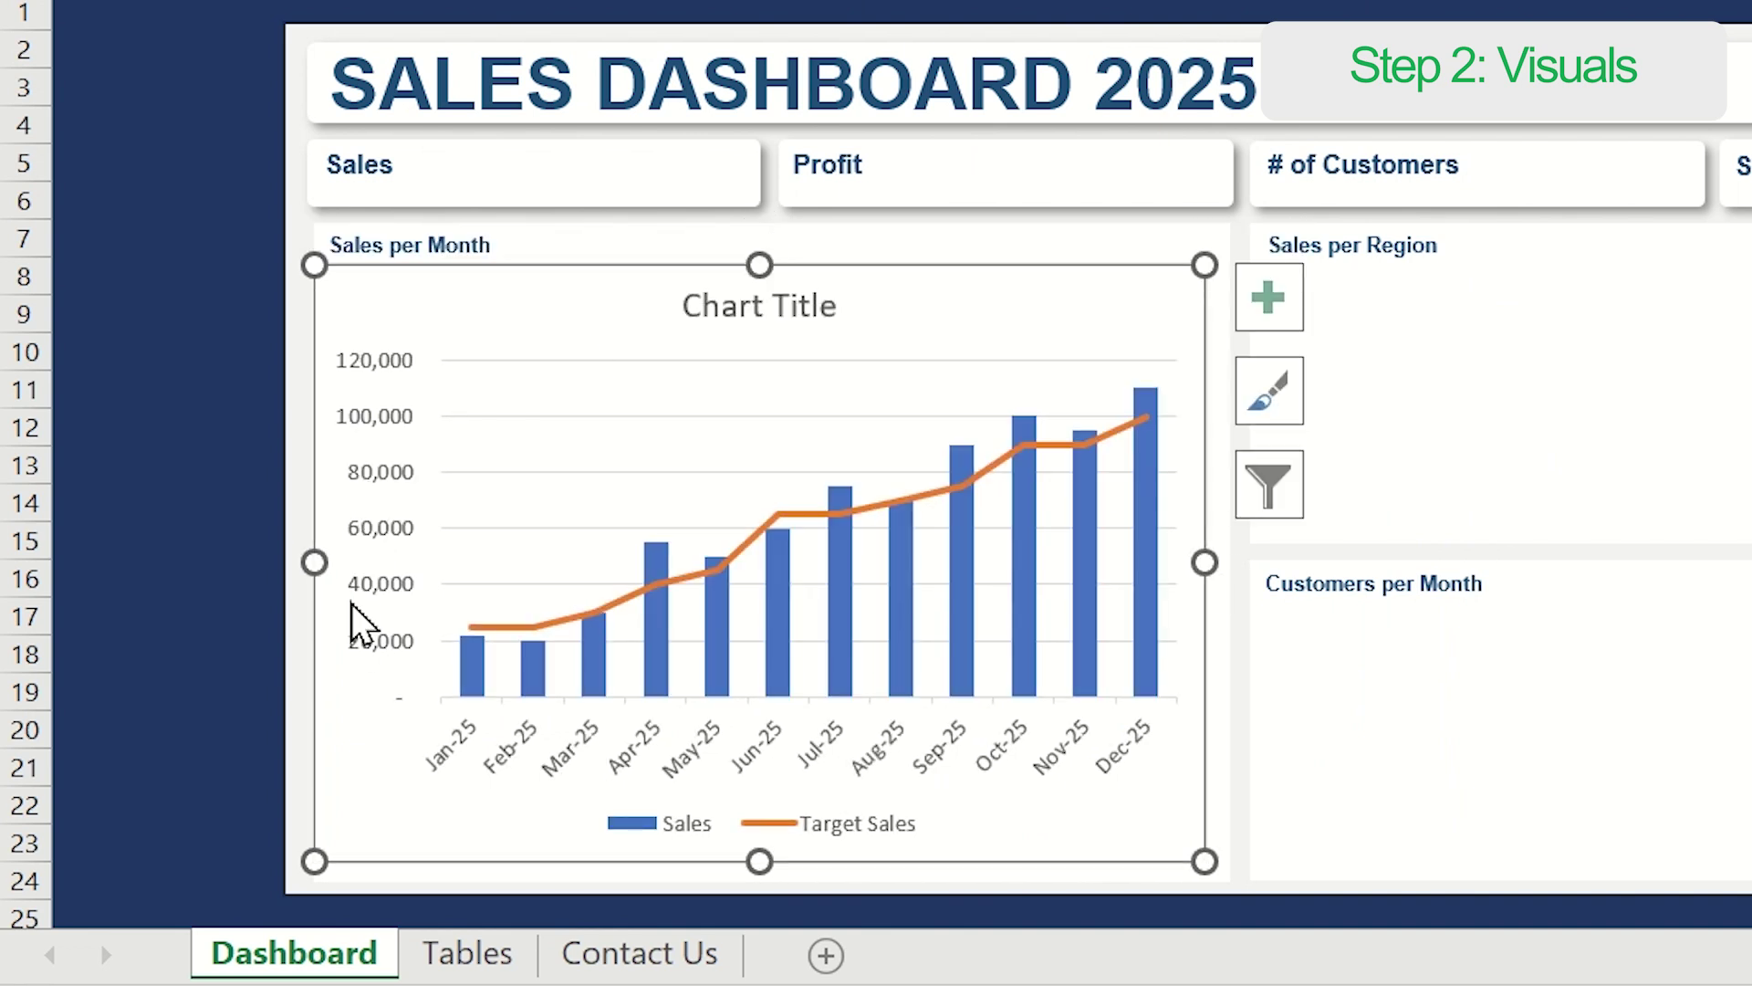
left_click_drag(314, 561, 326, 561)
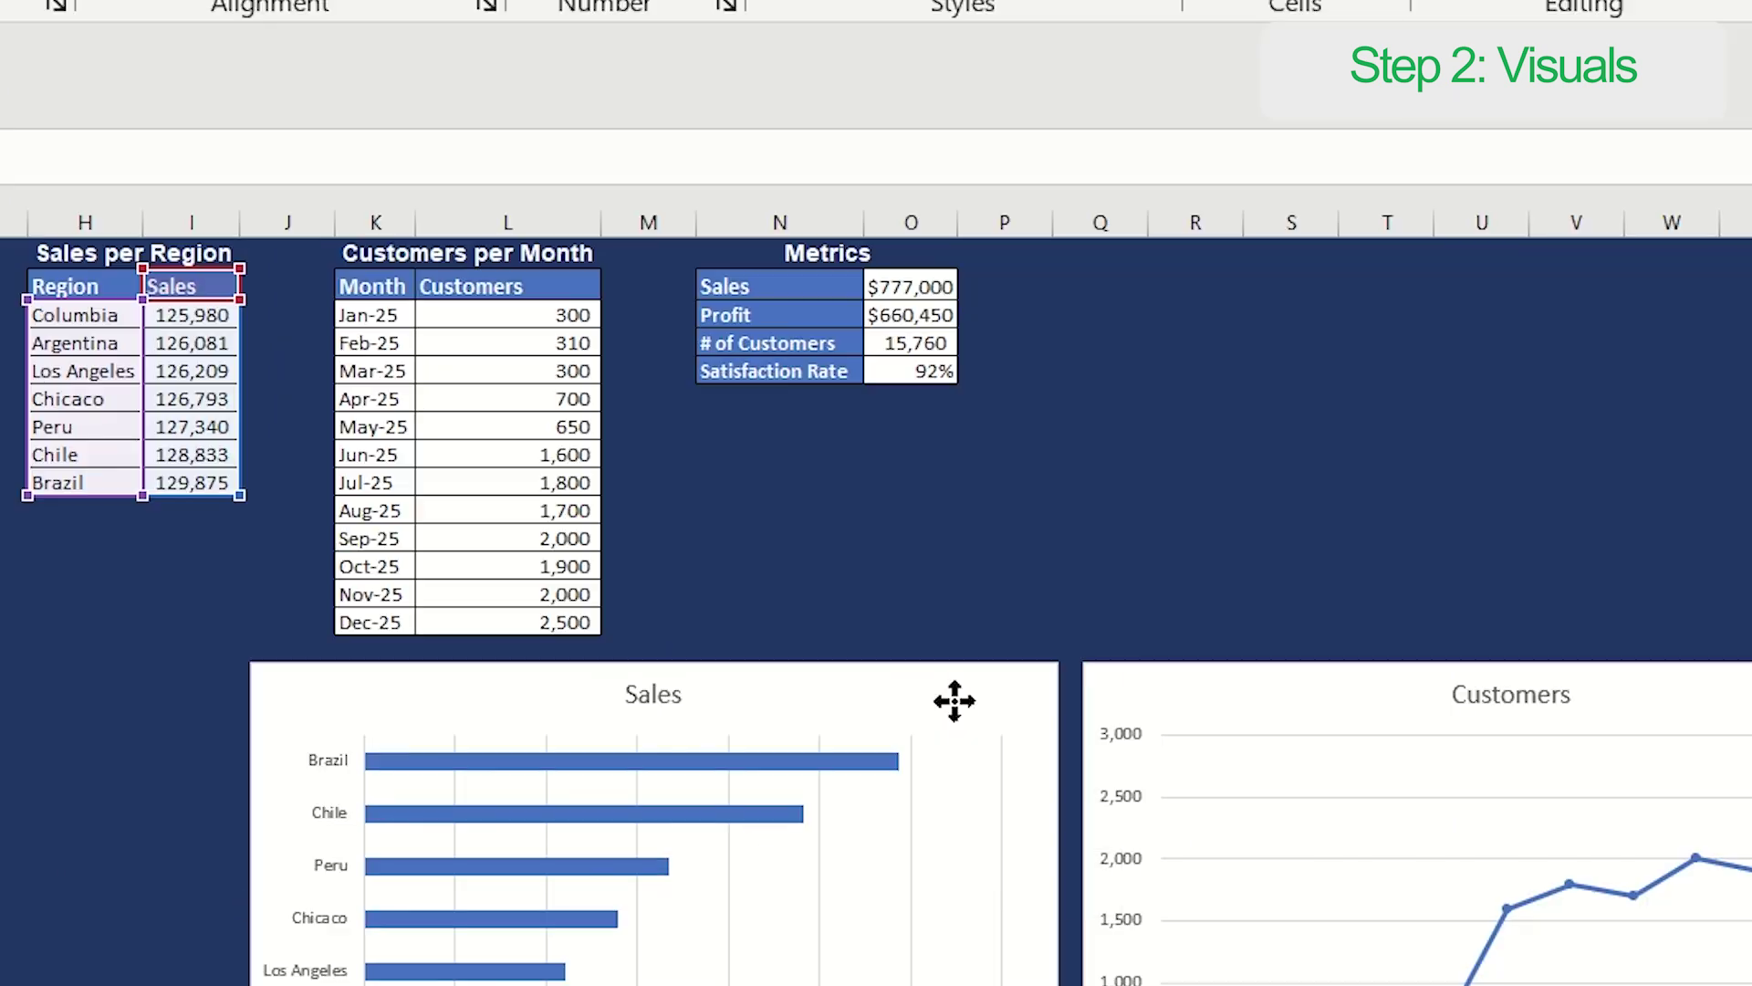
left_click(950, 700)
Step: Cut the Sales bar chart and paste it onto the Dashboard's Sales per Region panel
right_click(950, 700)
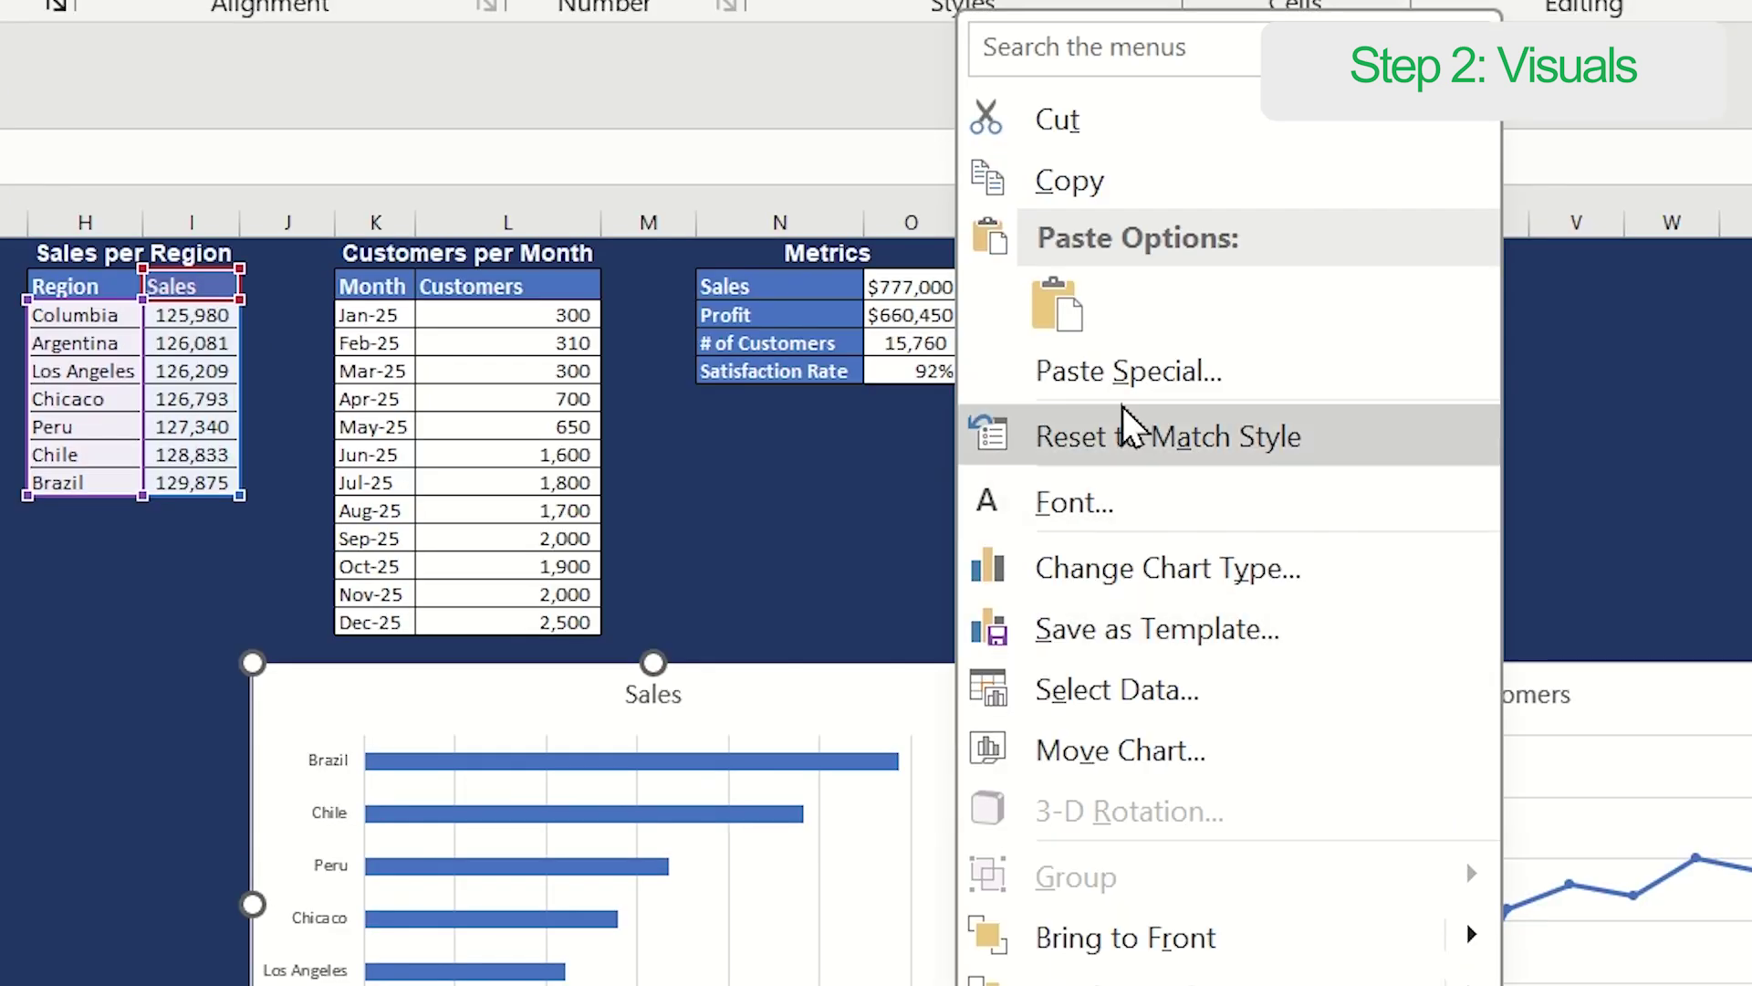
left_click(1099, 129)
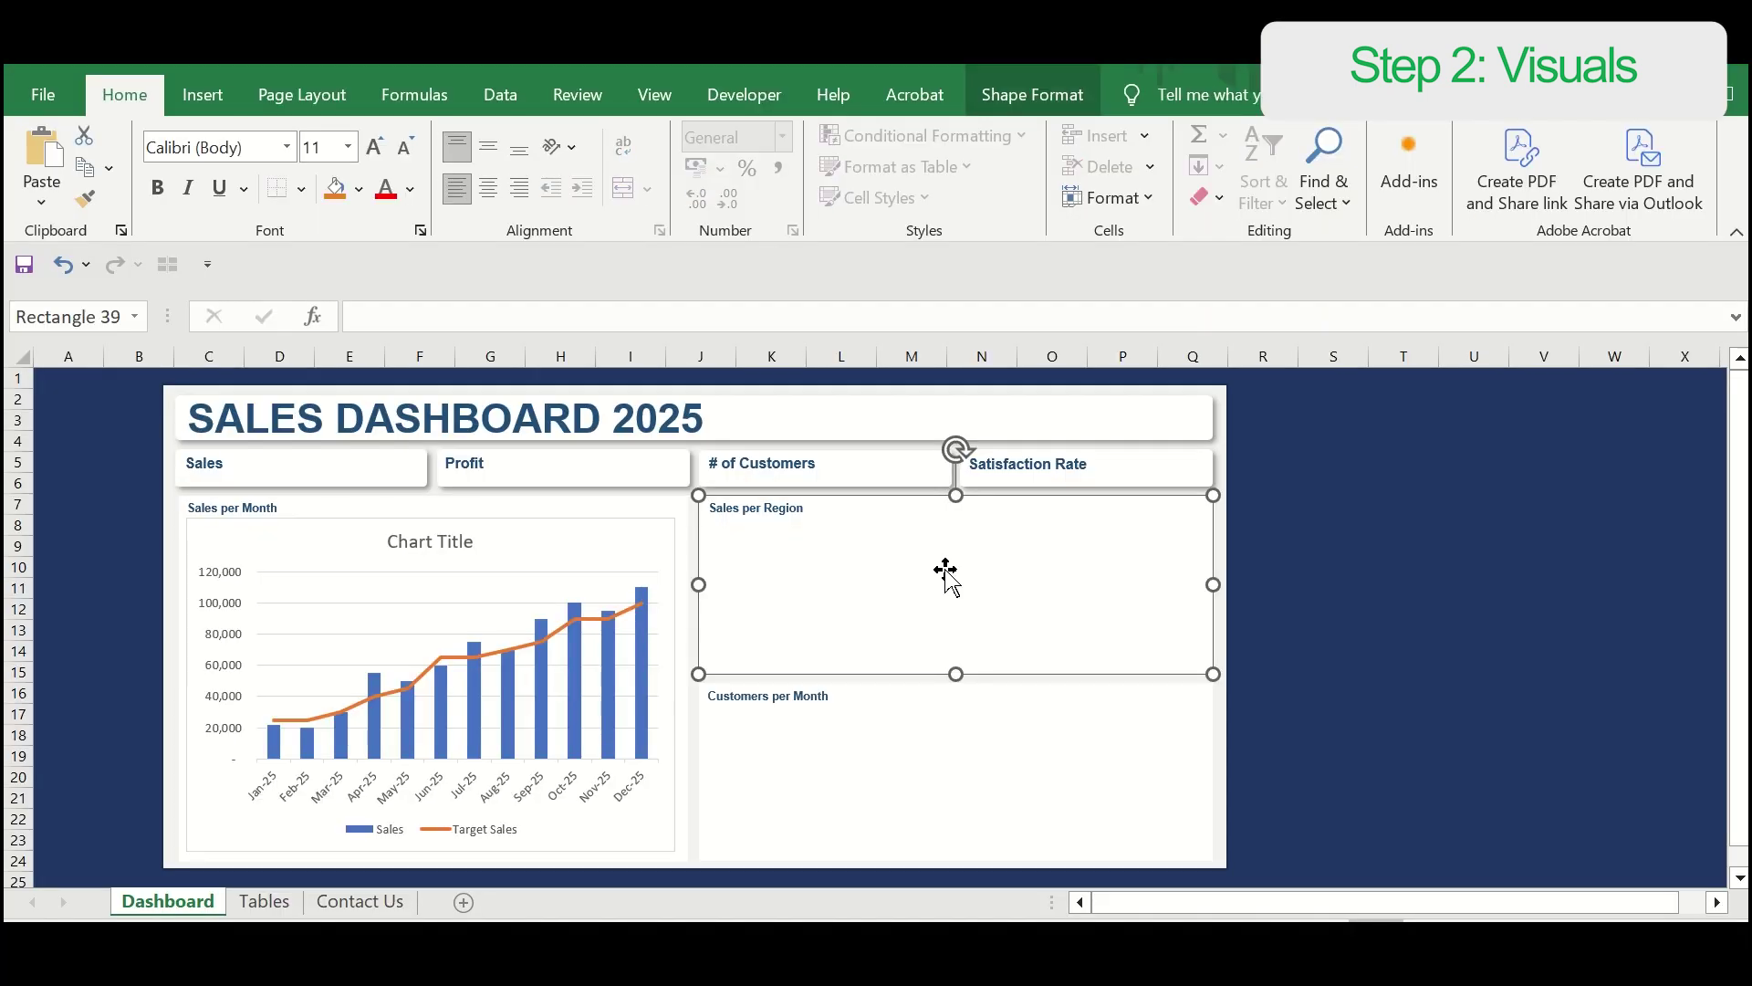
right_click(947, 574)
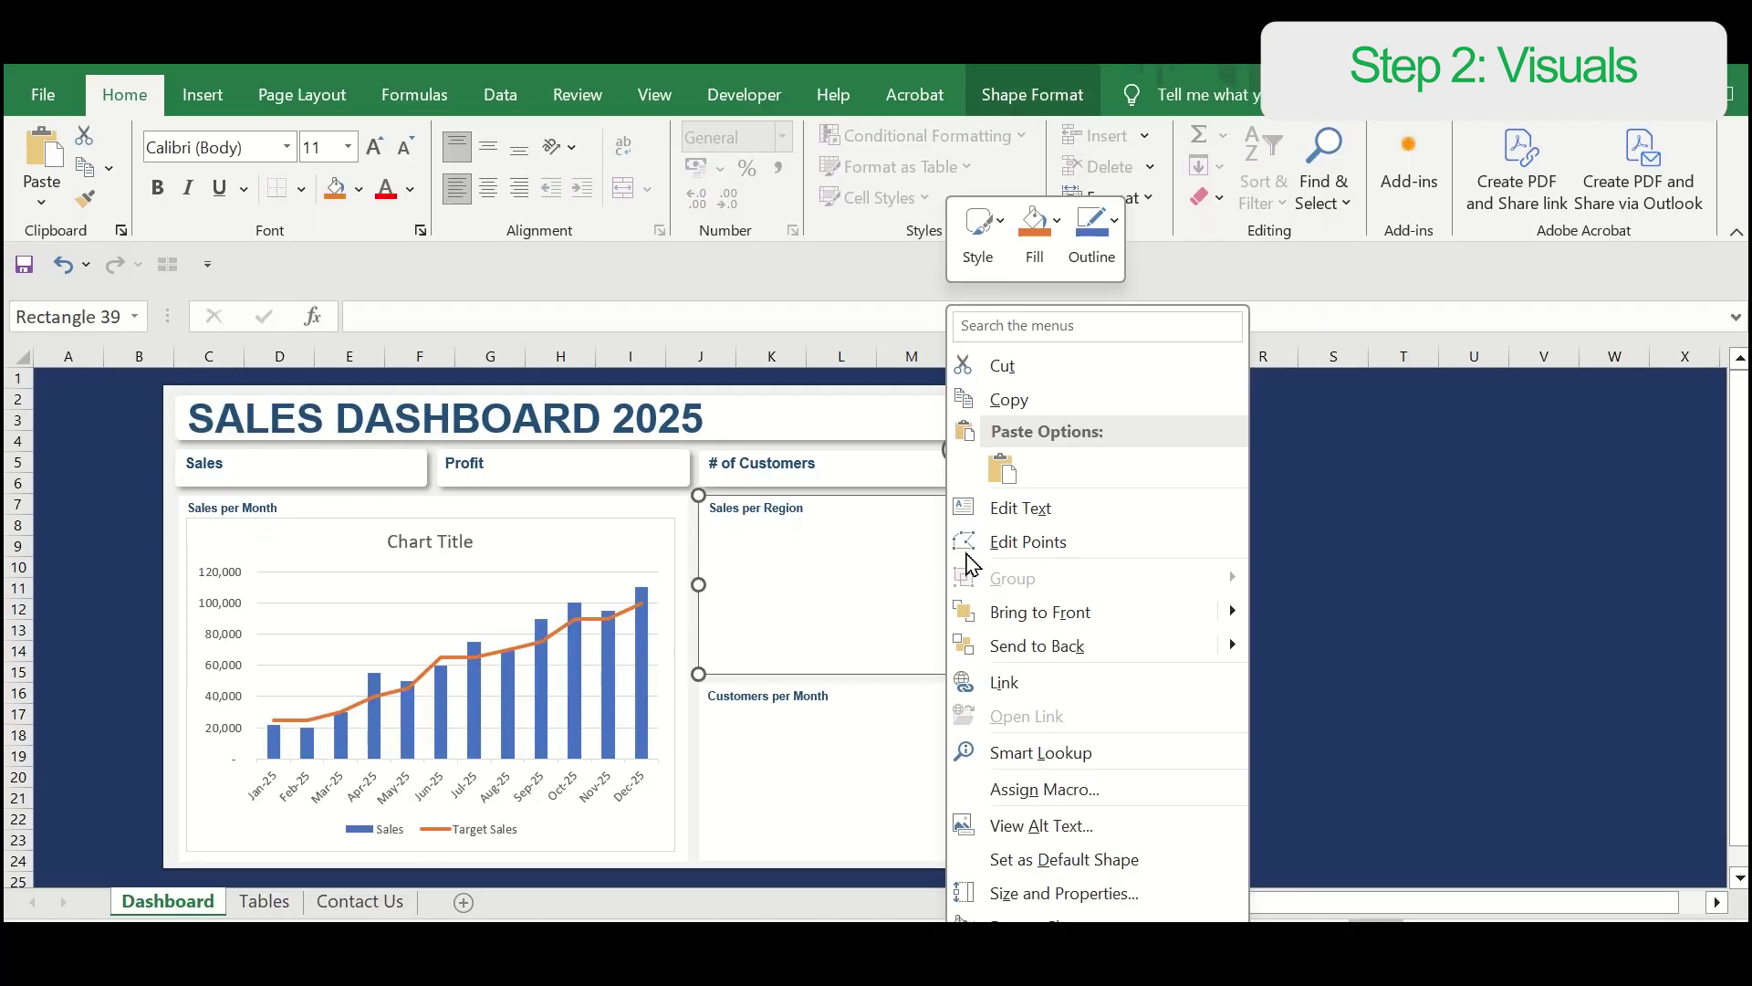
left_click(1003, 468)
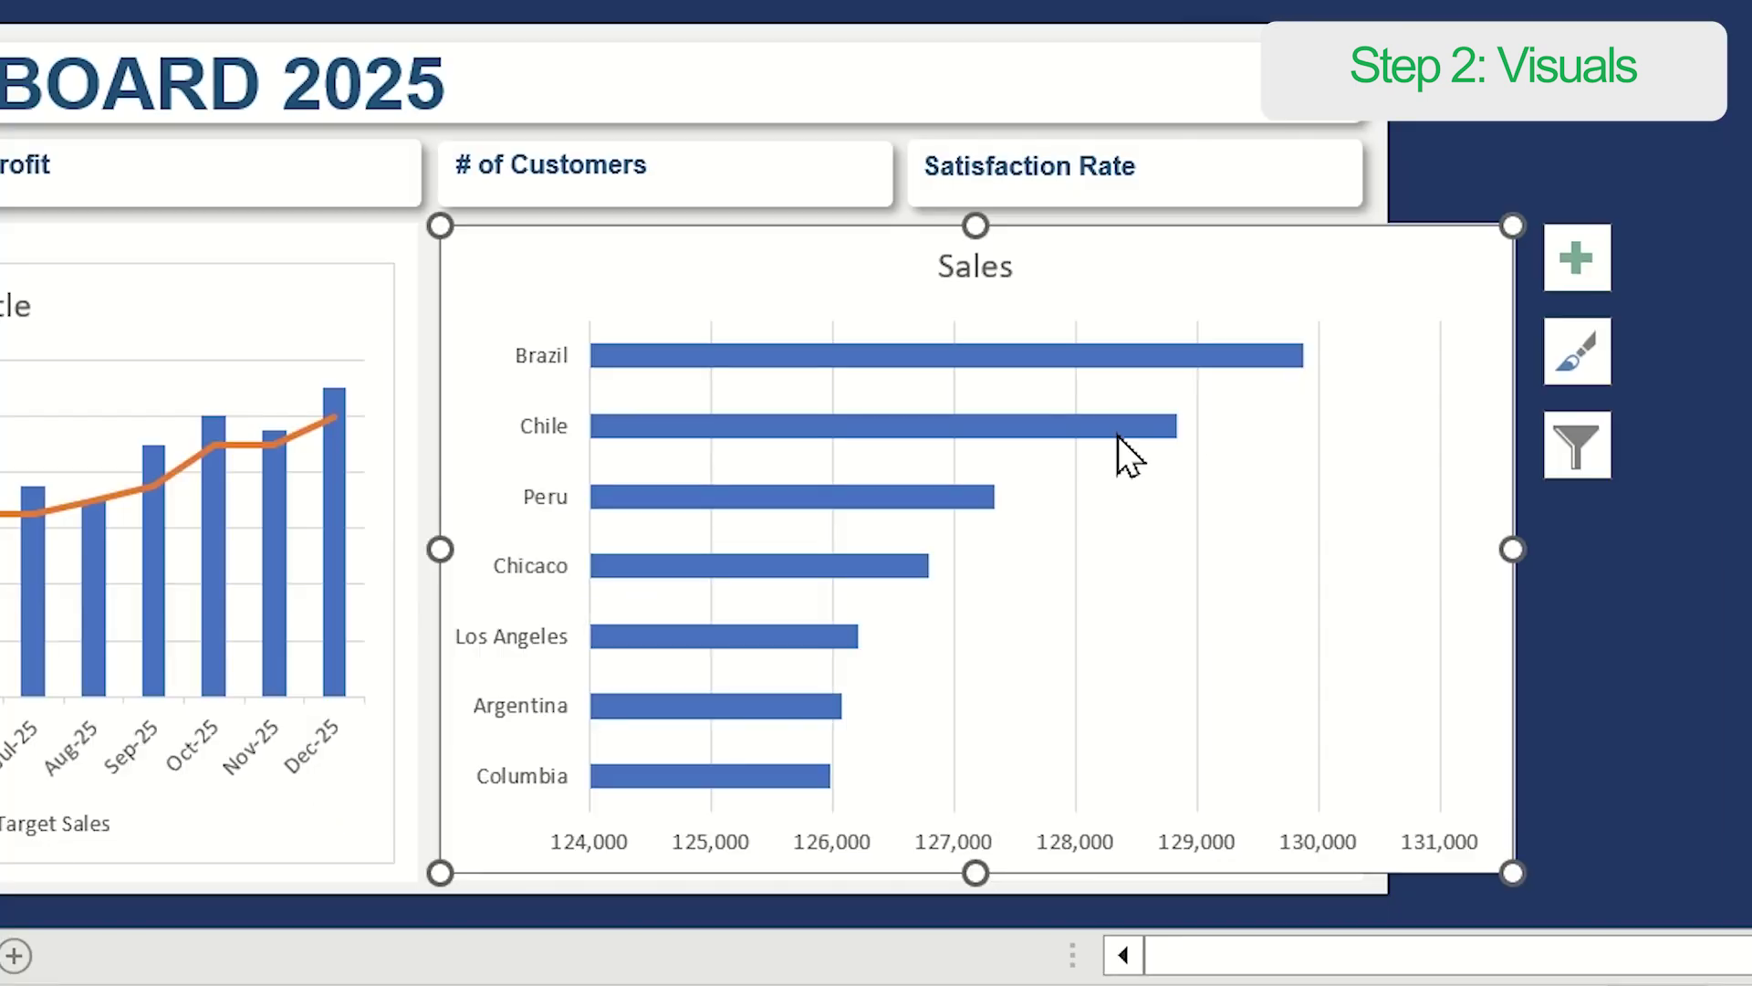
Step: Fit the bar chart below the Sales per Region heading, then cut the Customers chart from Tables
left_click_drag(972, 871, 945, 536)
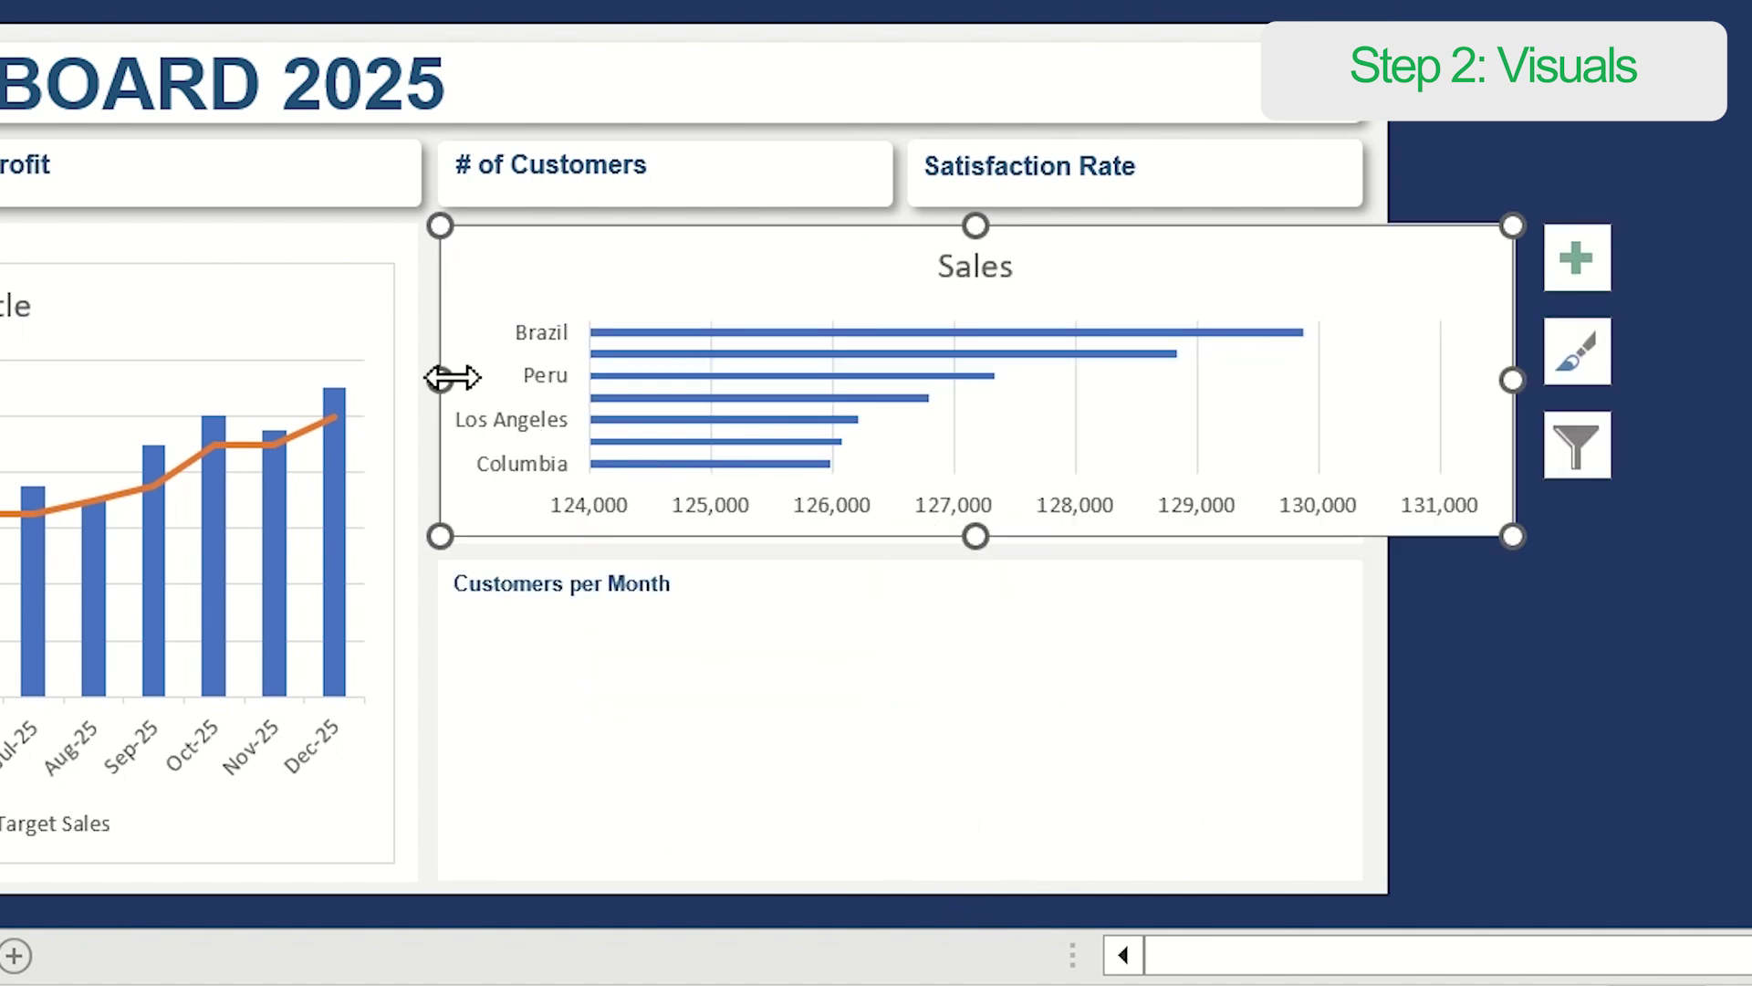
left_click_drag(975, 227, 974, 263)
left_click_drag(1492, 397, 1339, 365)
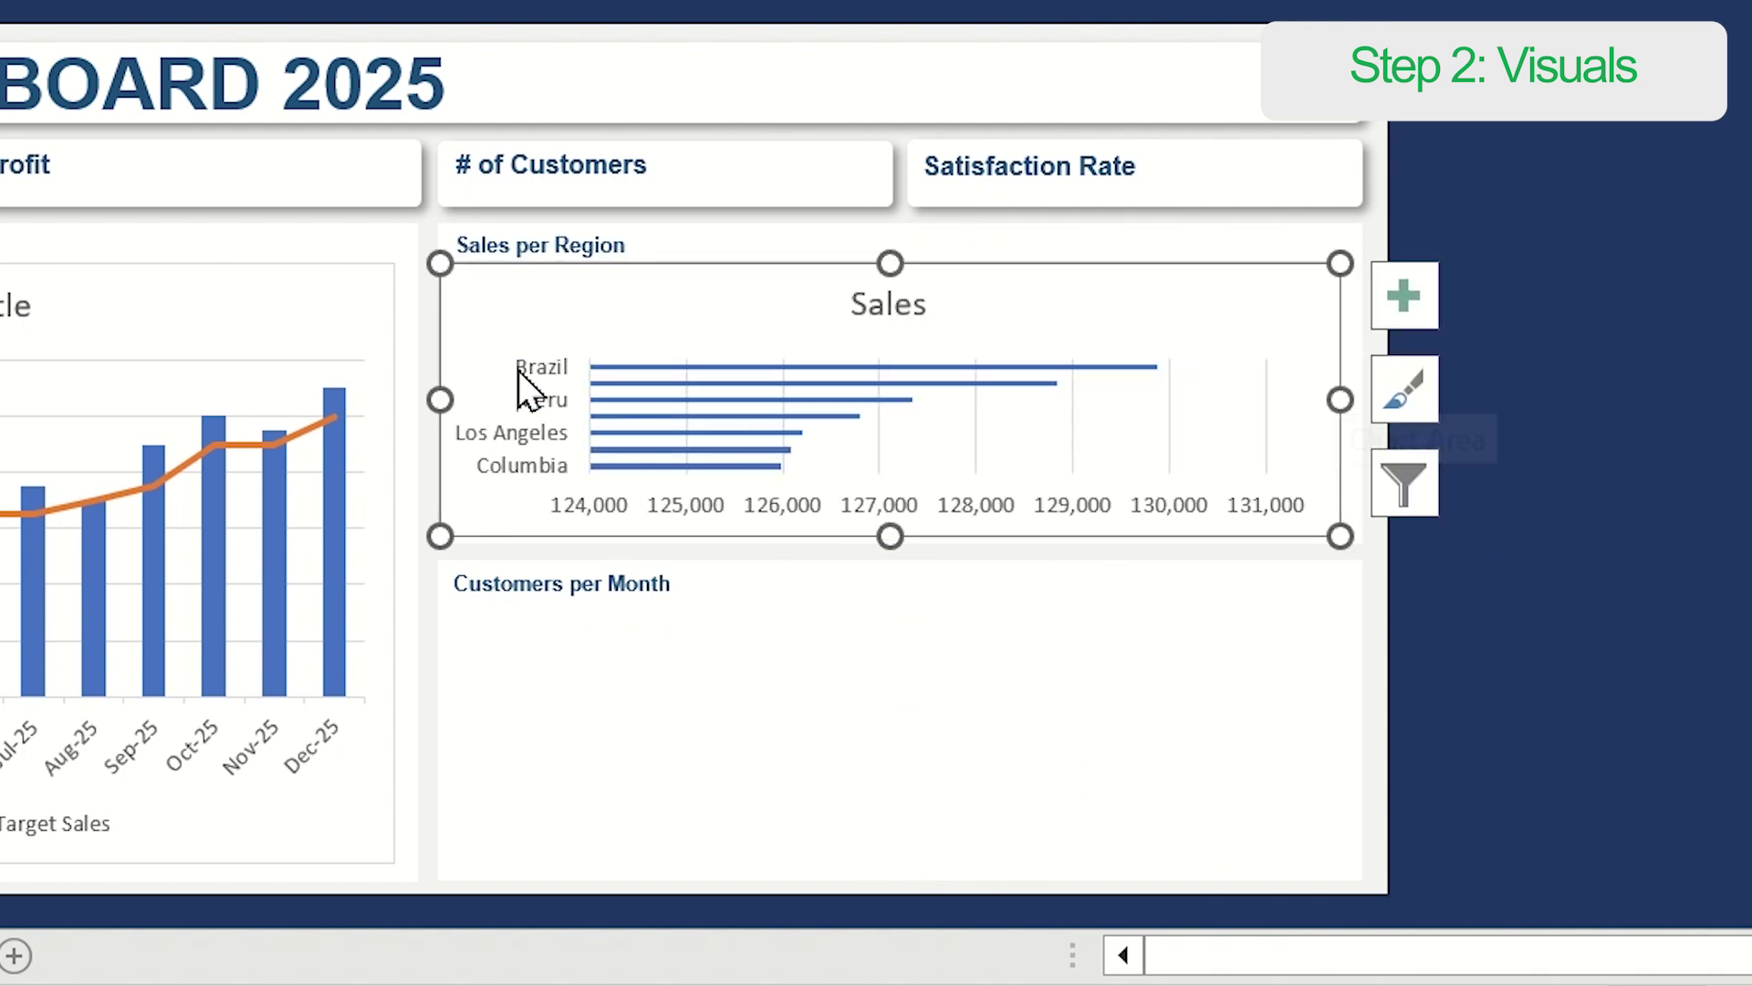
mouse_move(444, 397)
left_mouse_down()
mouse_move(469, 383)
mouse_move(453, 384)
left_mouse_up()
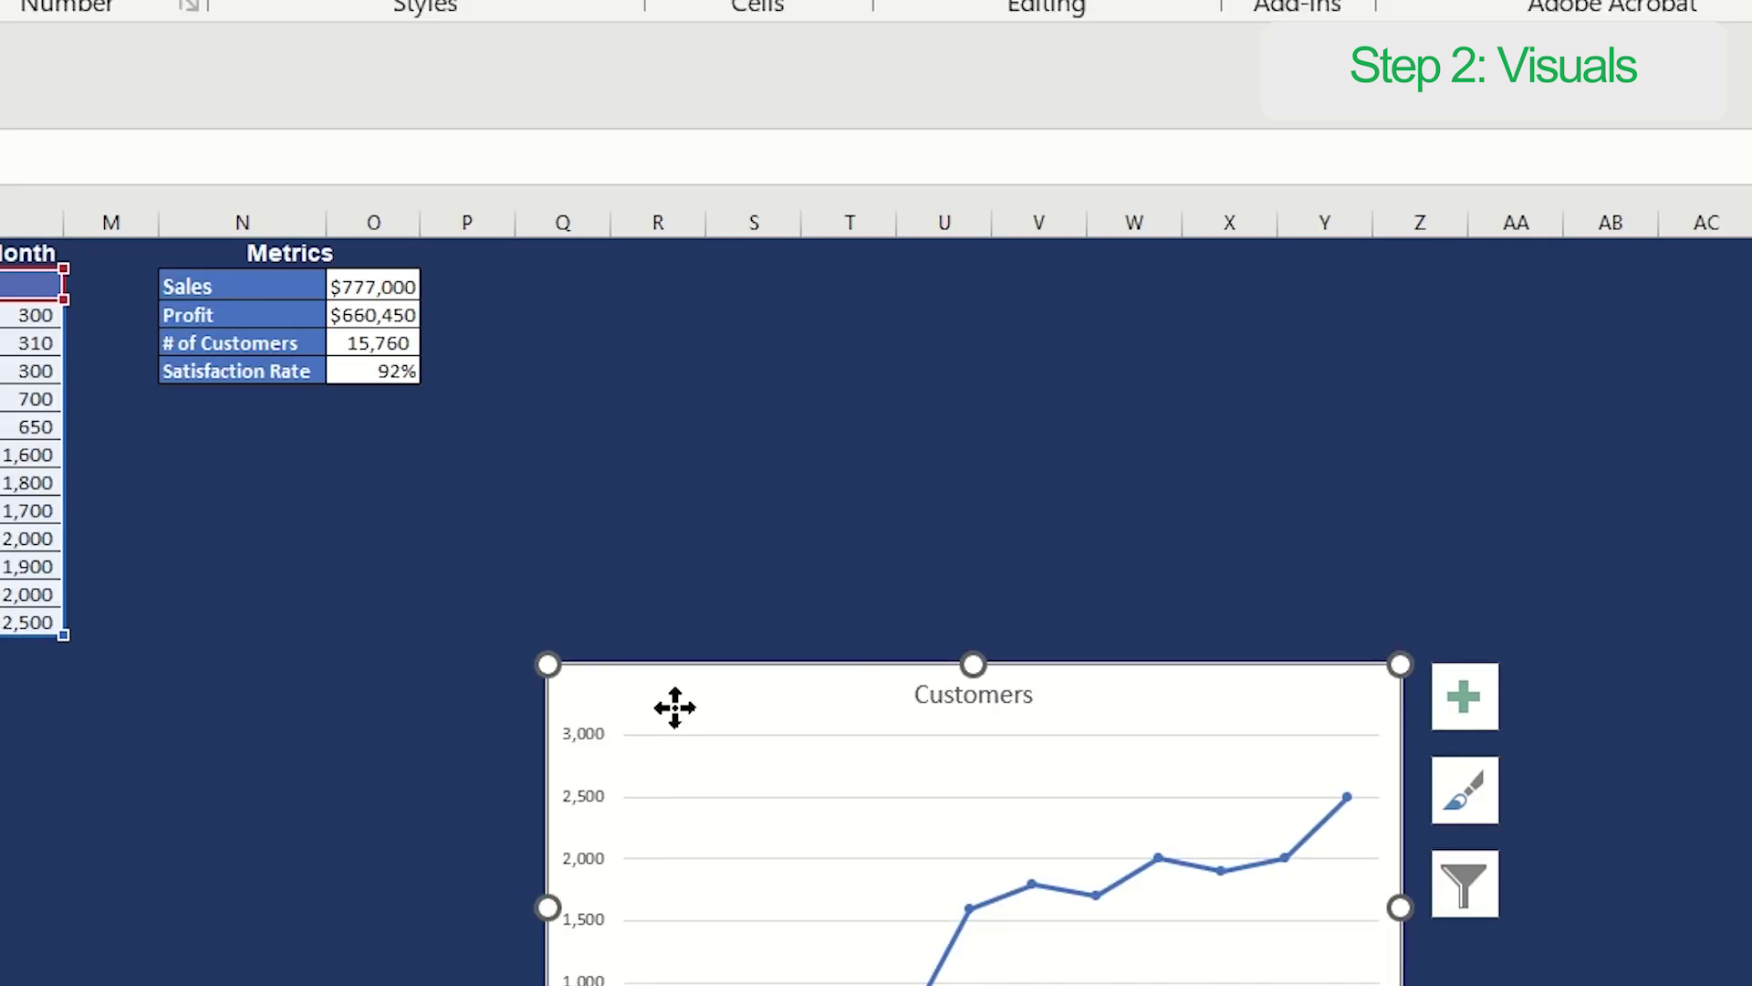
right_click(673, 708)
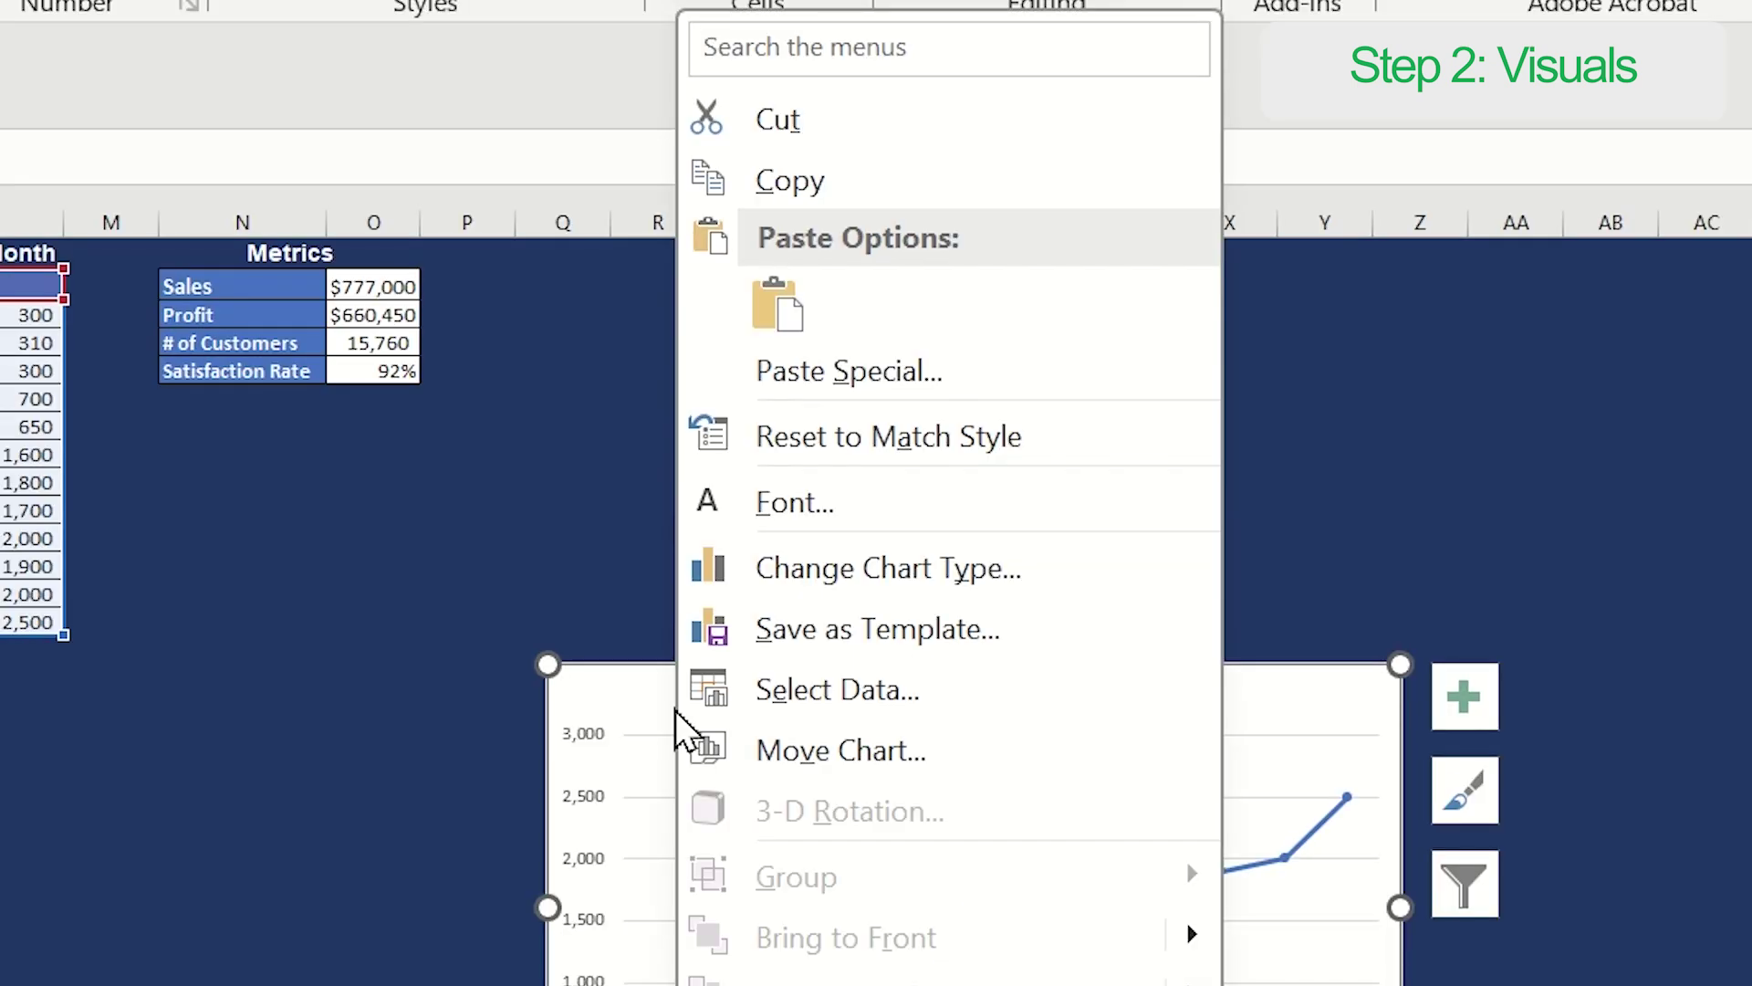
left_click(772, 127)
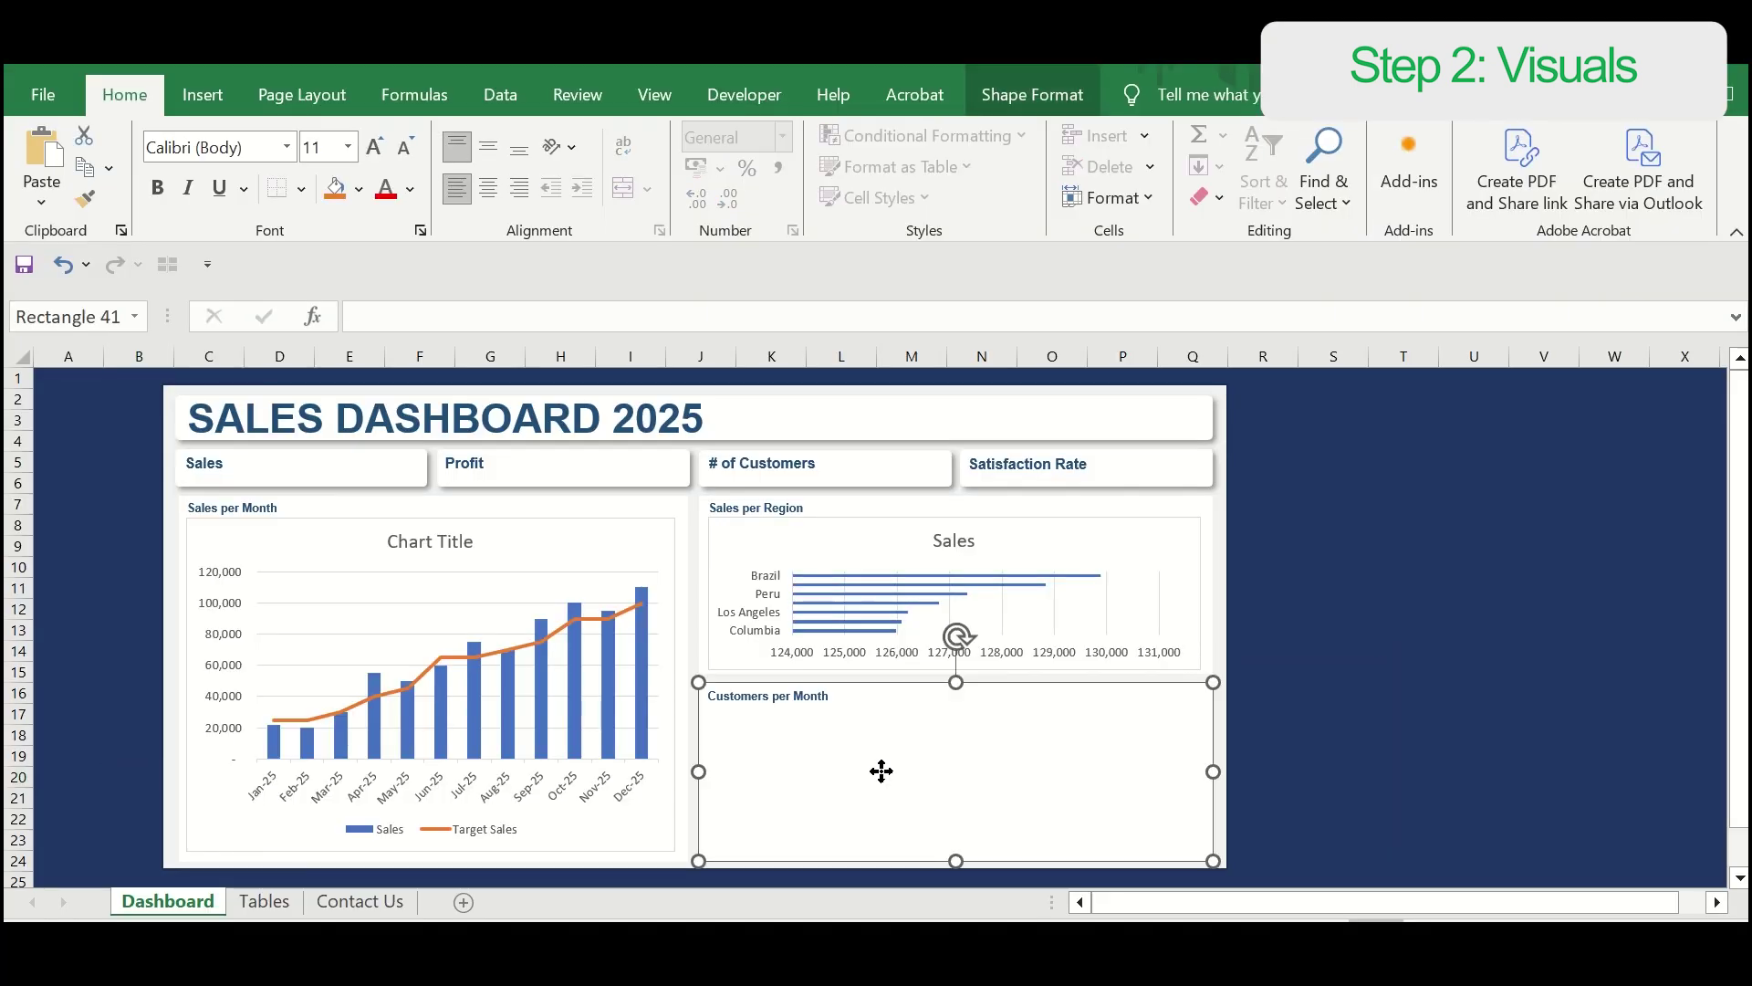
Step: Paste the Customers chart into the Customers per Month panel and resize it below the heading
right_click(881, 771)
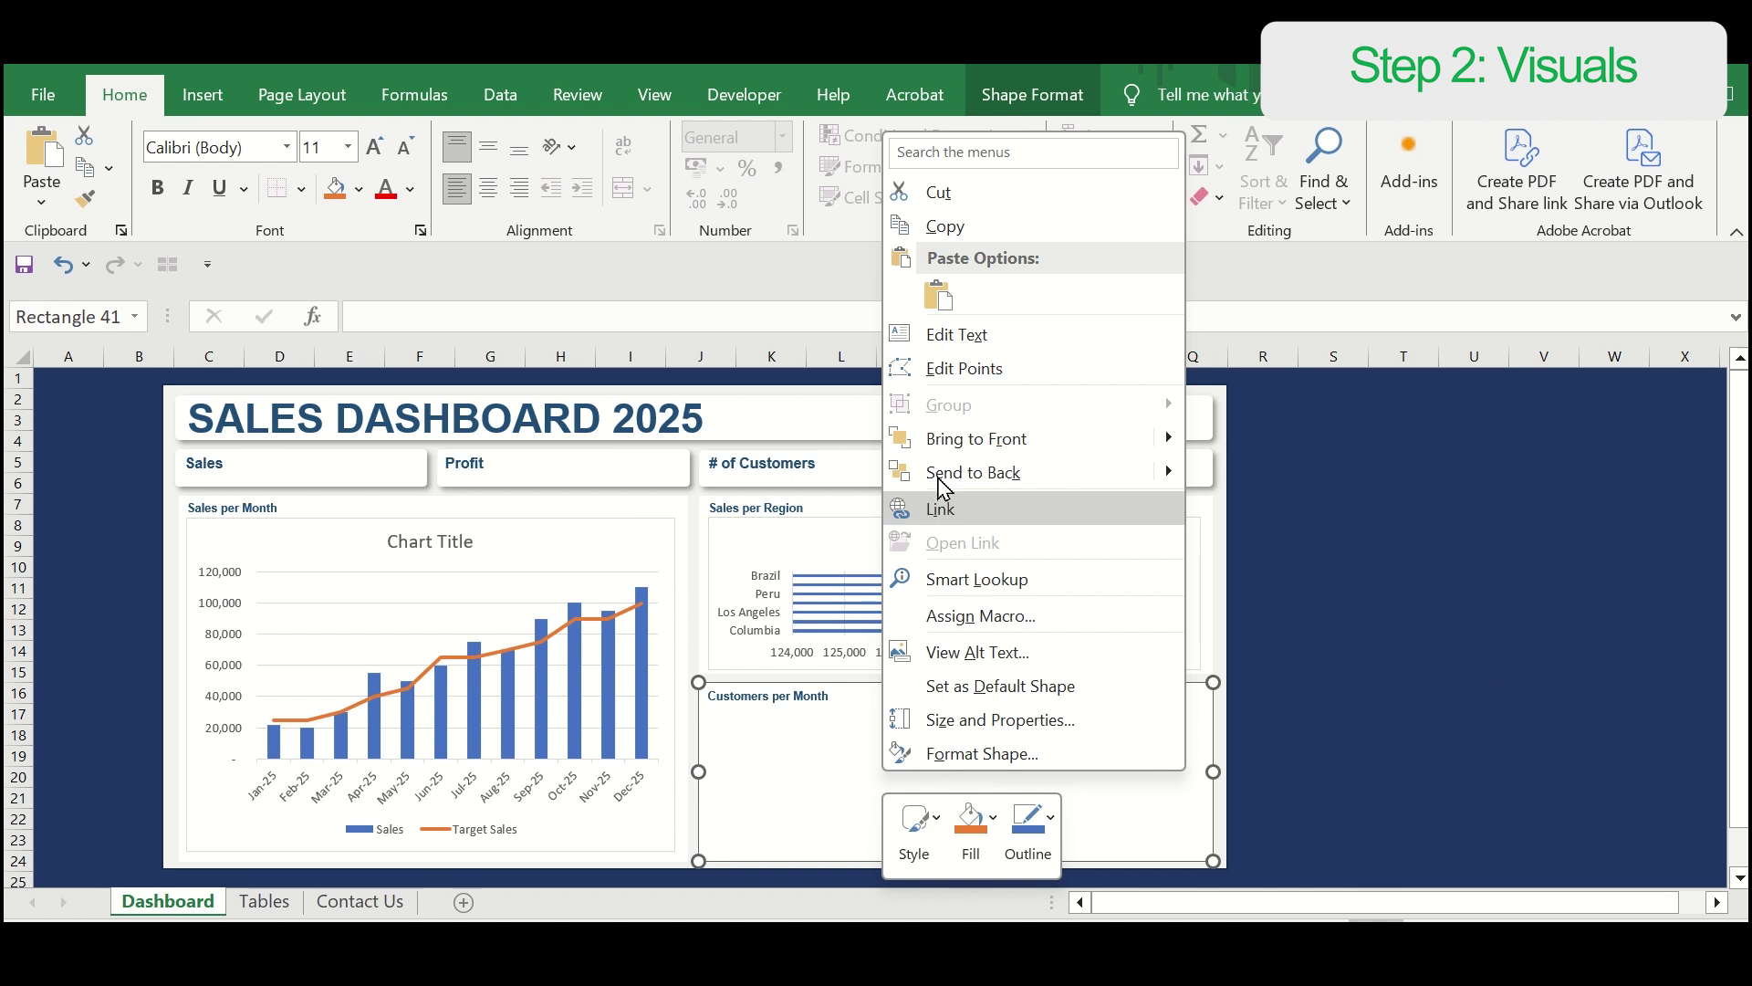
left_click(945, 305)
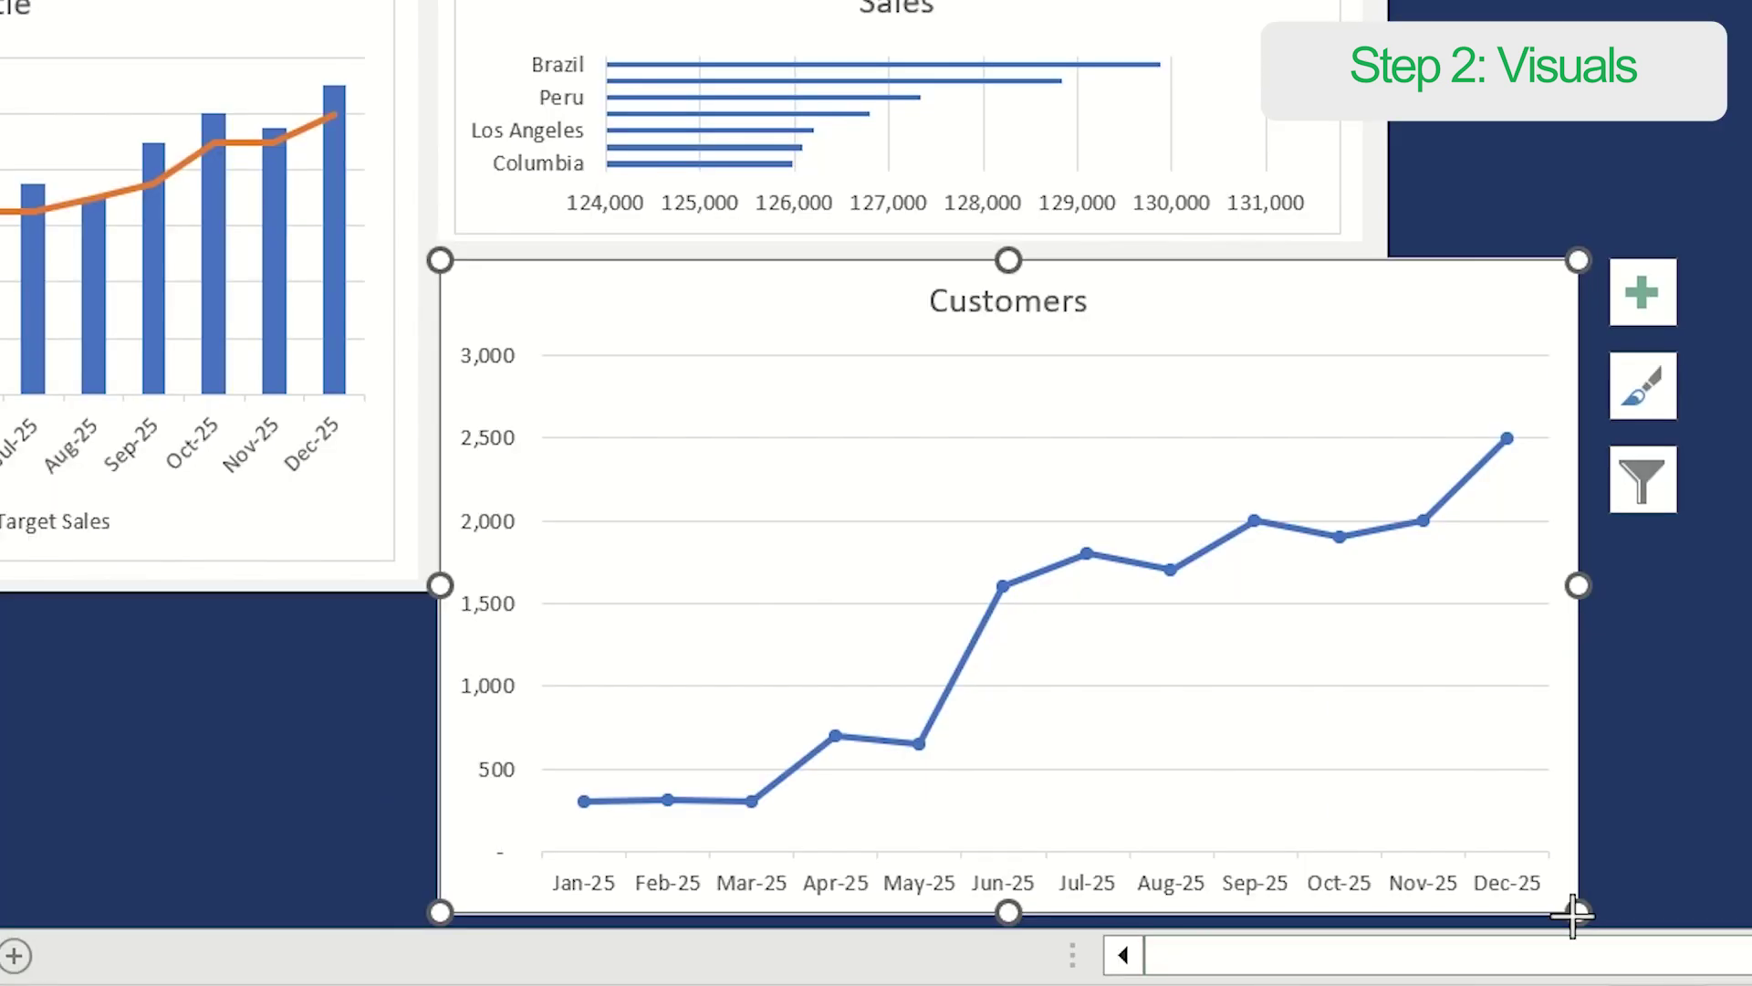
left_click_drag(1574, 913, 1341, 678)
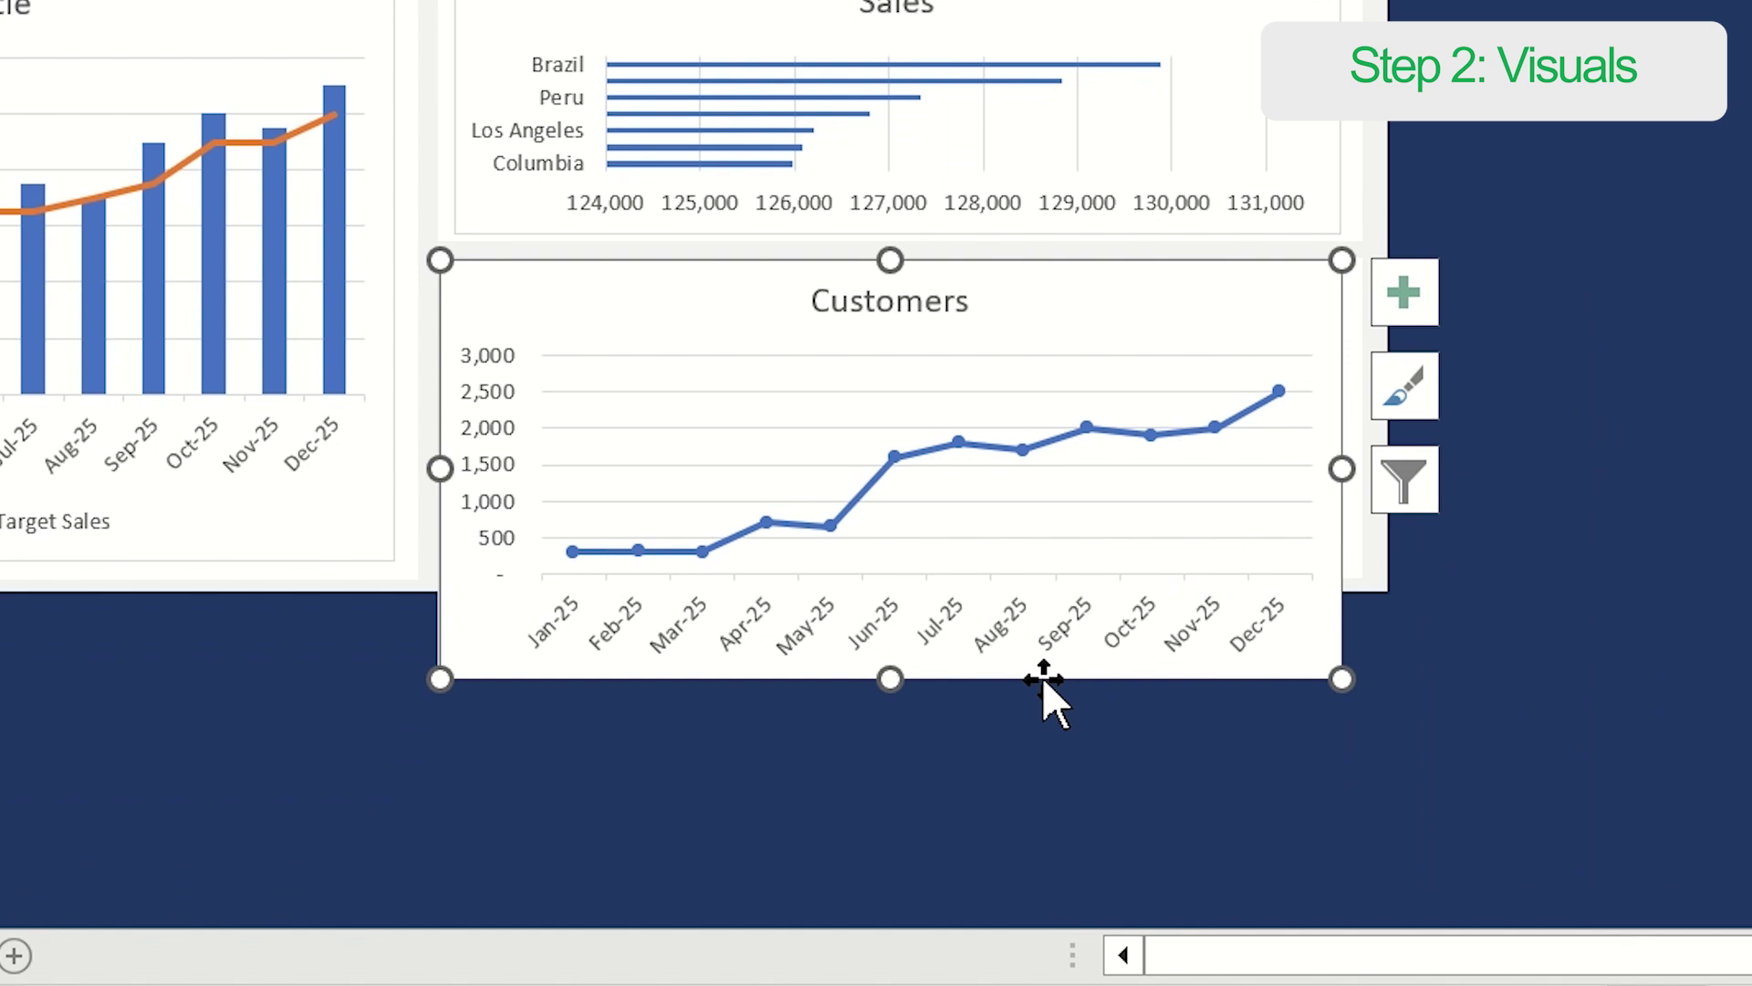
left_click_drag(887, 682, 823, 555)
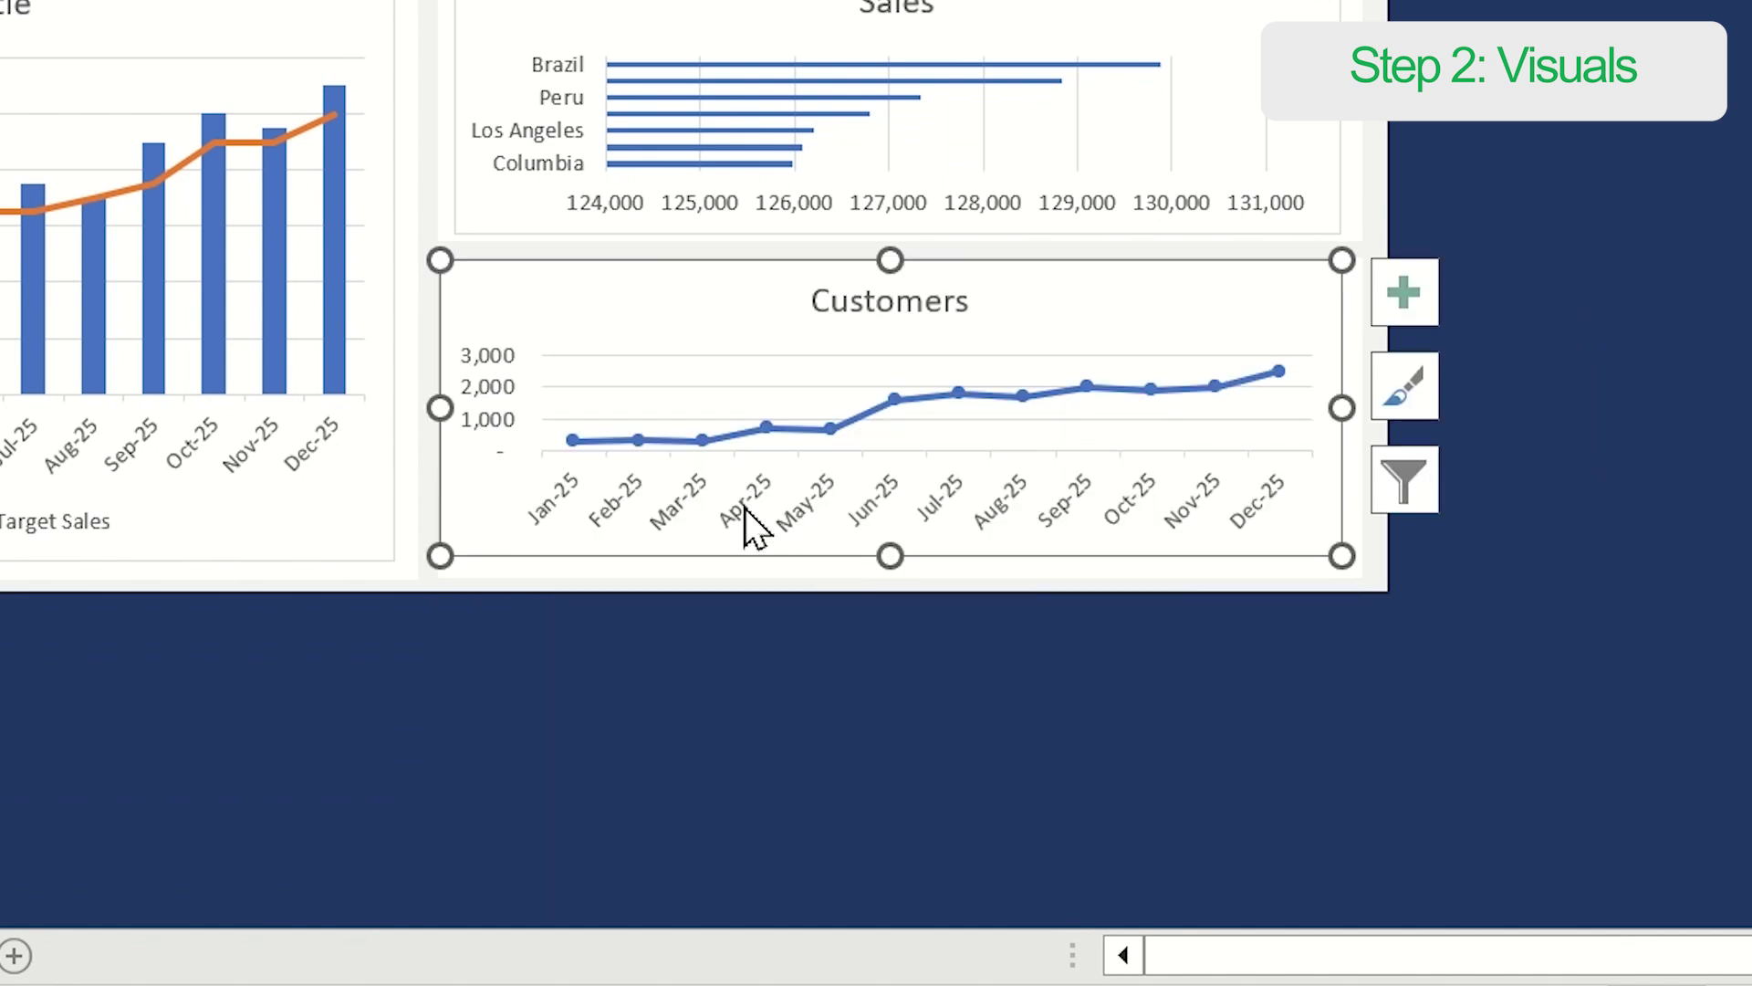
left_click_drag(882, 558, 888, 566)
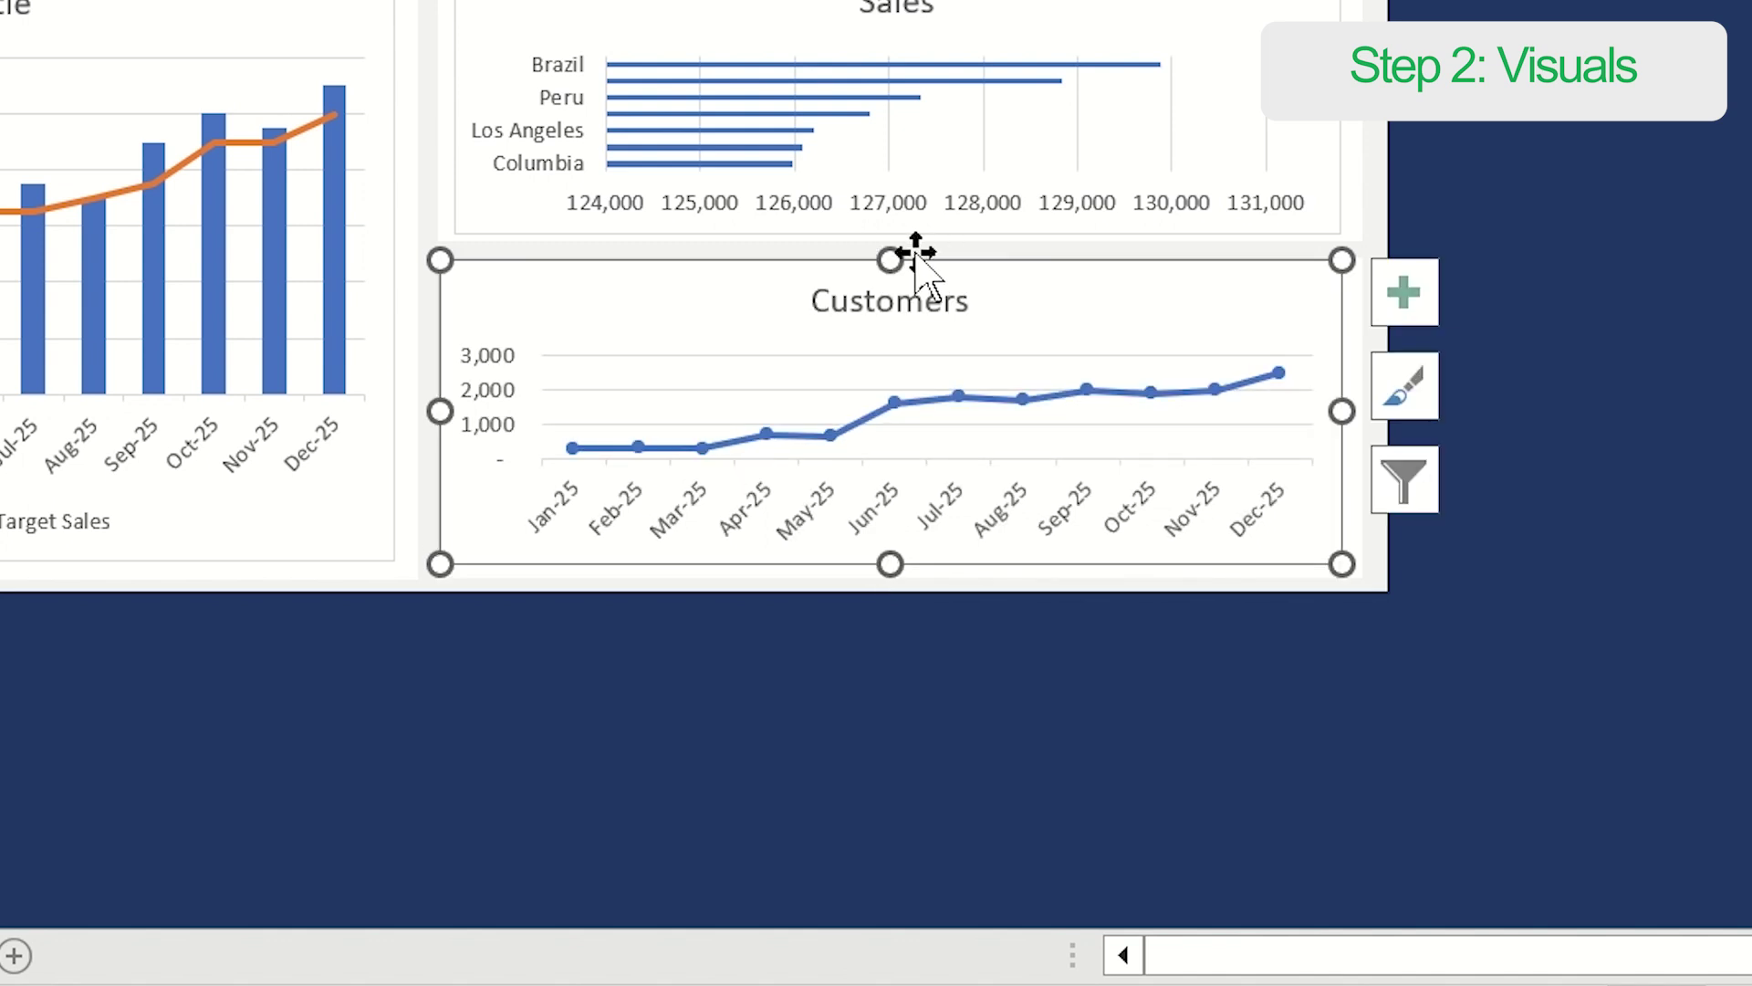
left_click_drag(888, 259, 894, 290)
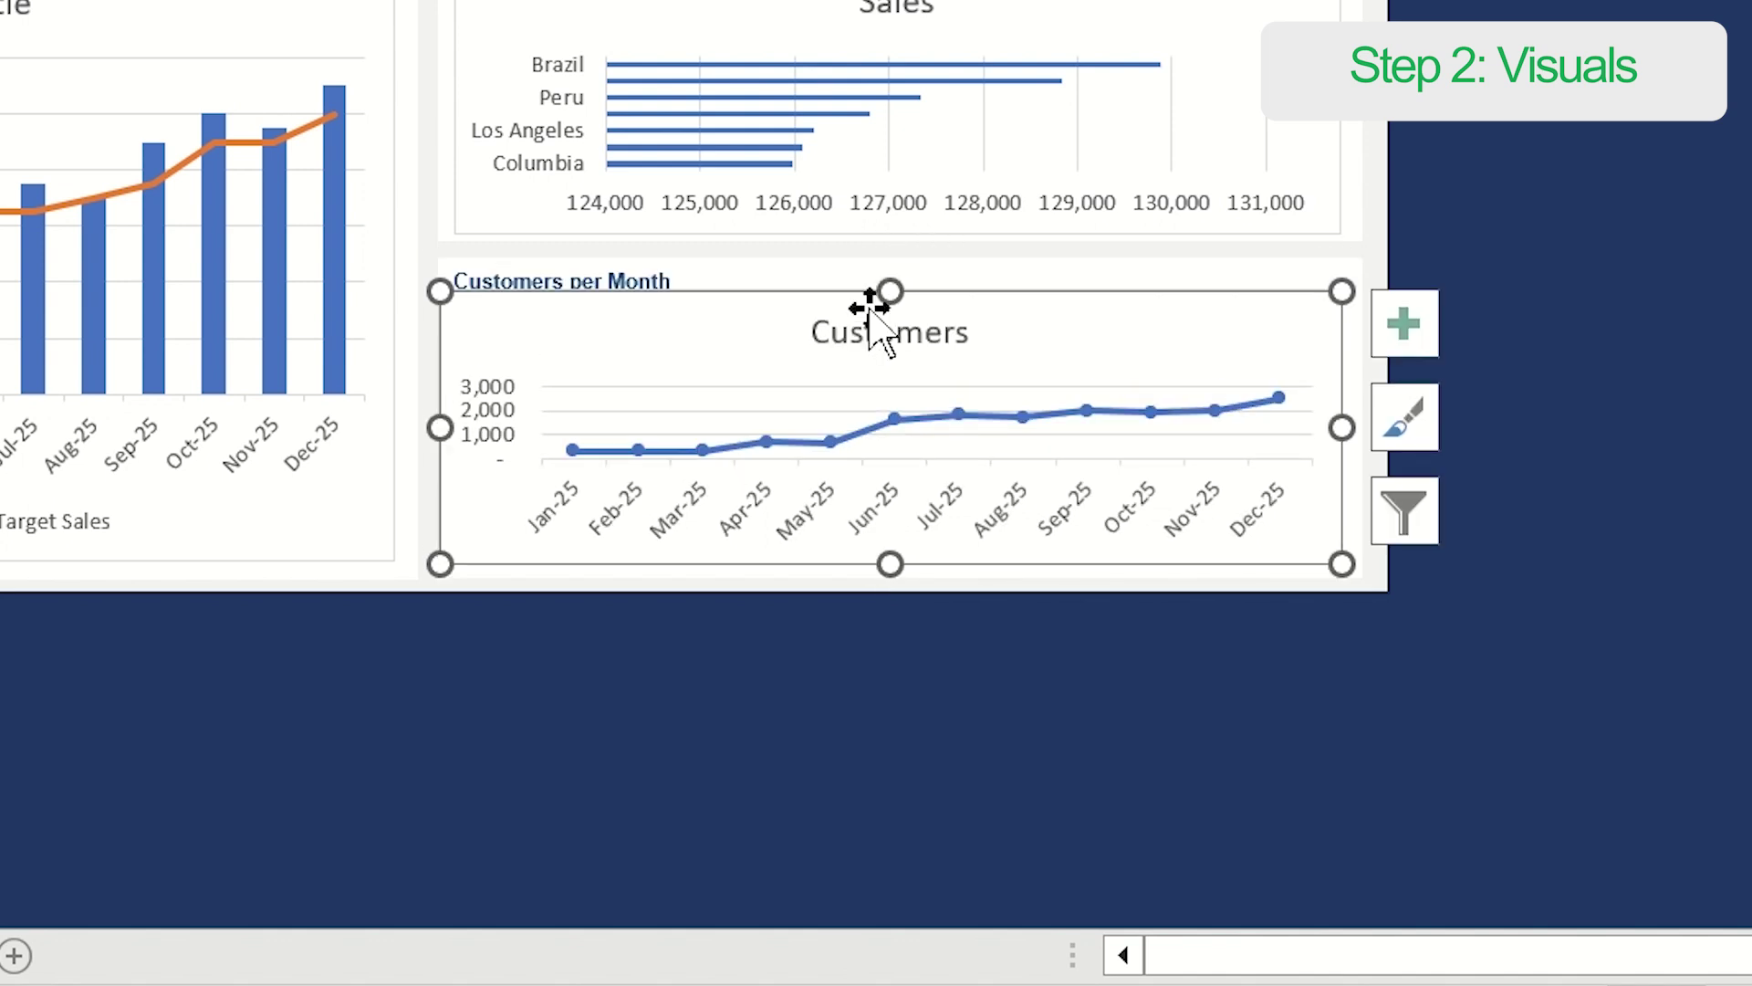
left_click_drag(441, 425, 458, 426)
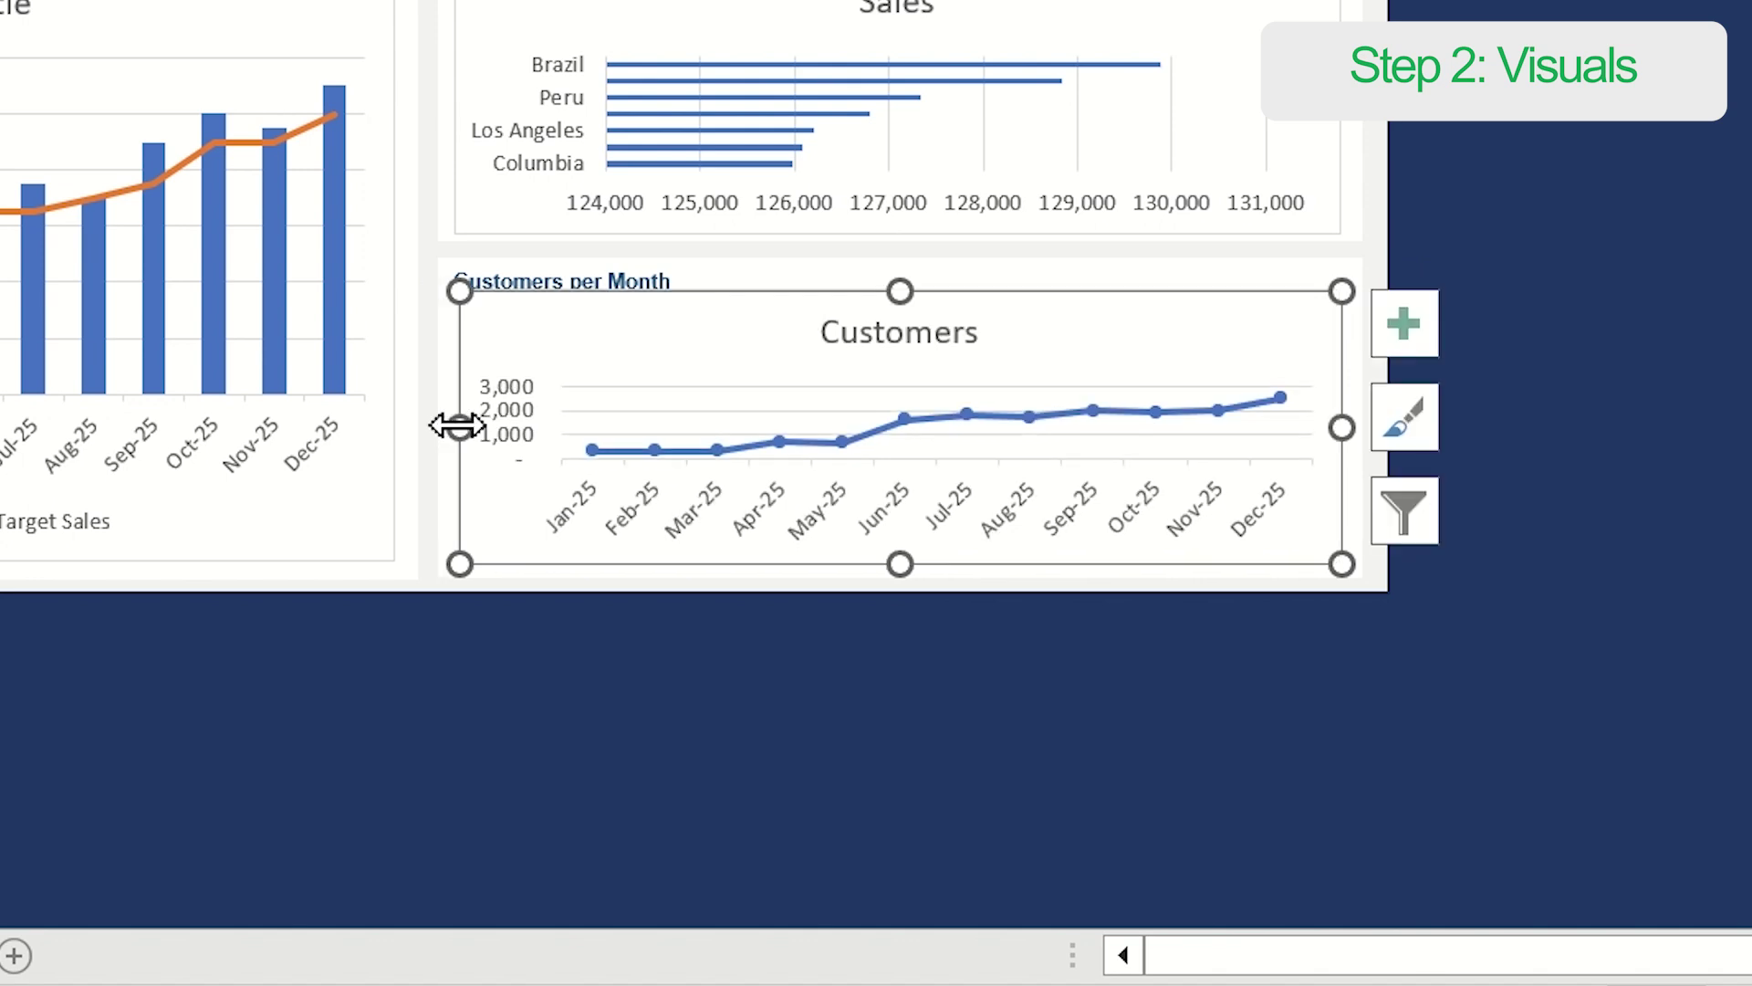
key("Escape")
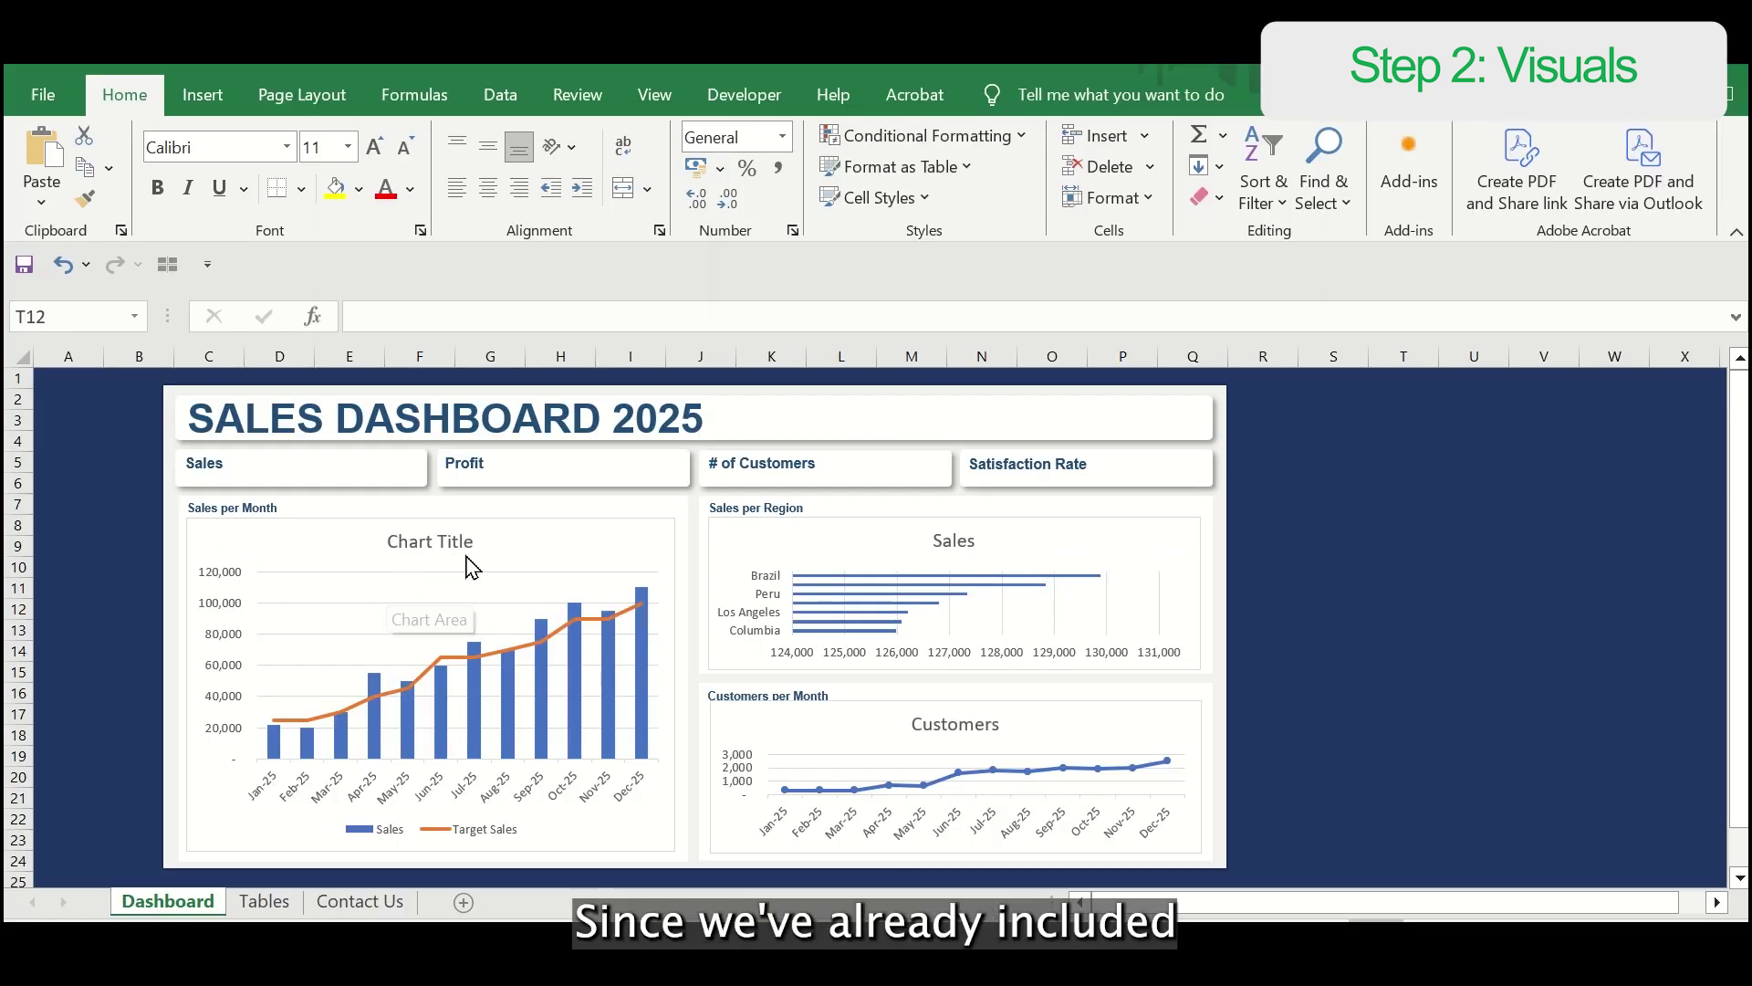
Step: Remove the Sales per Month chart title and show its data labels
left_click(635, 548)
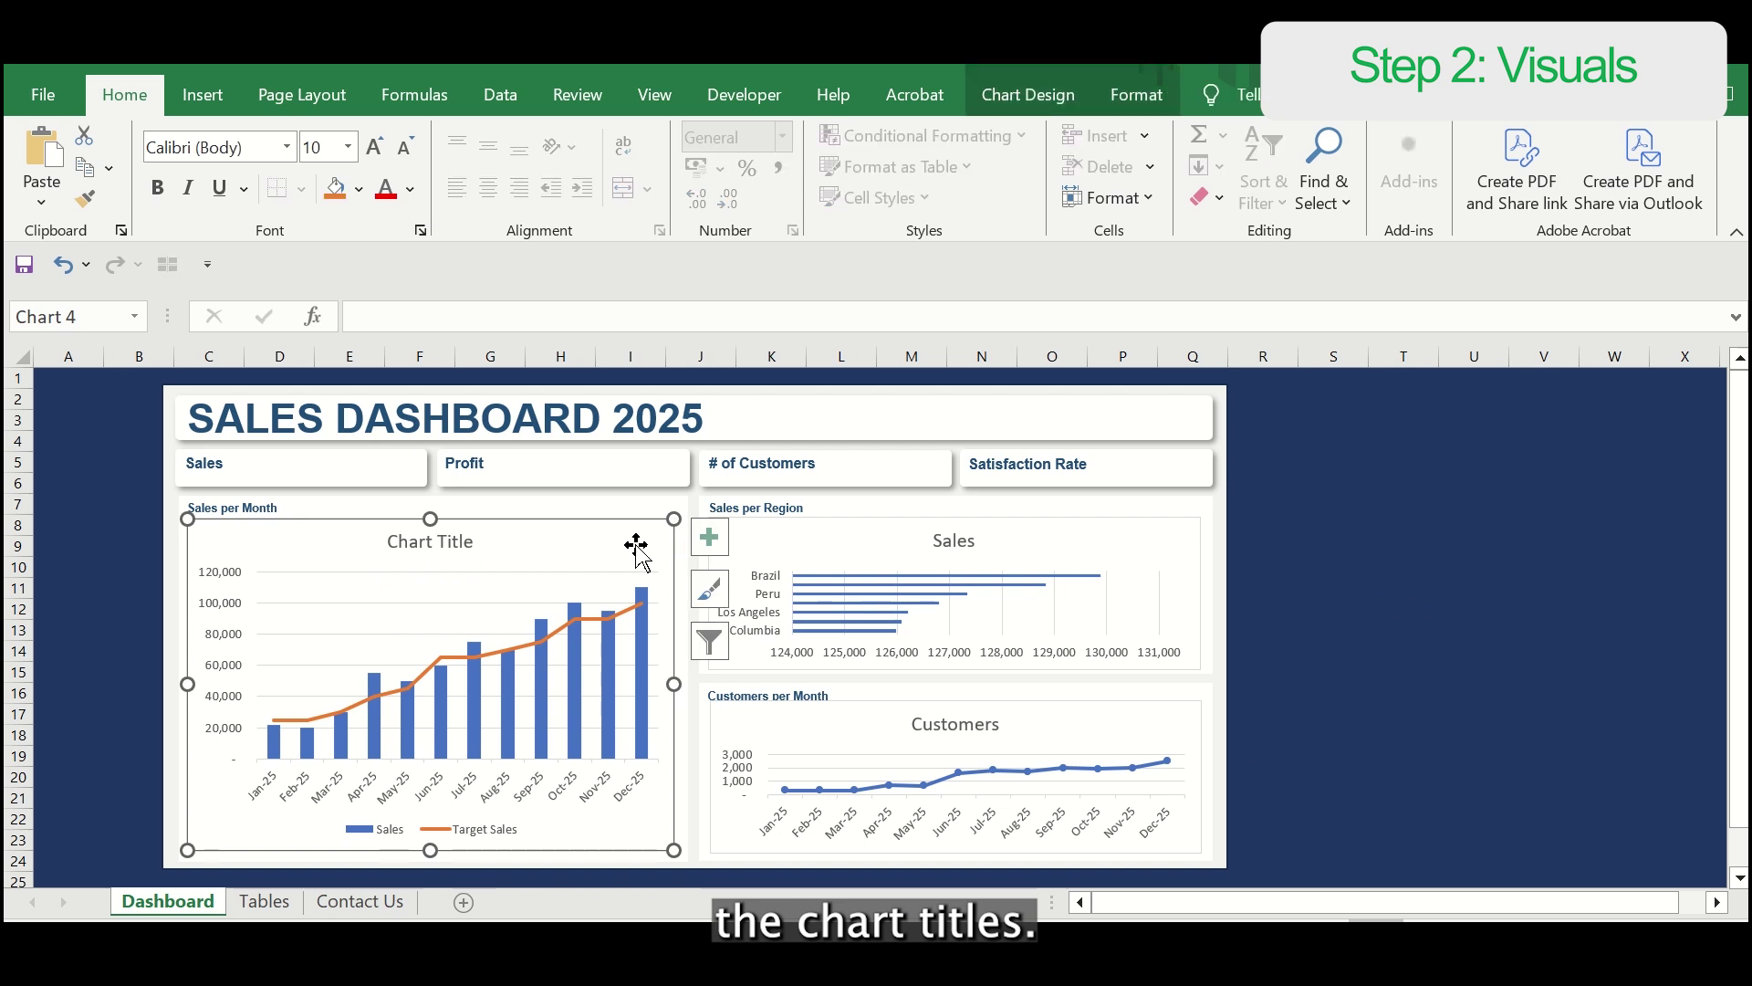
left_click(711, 538)
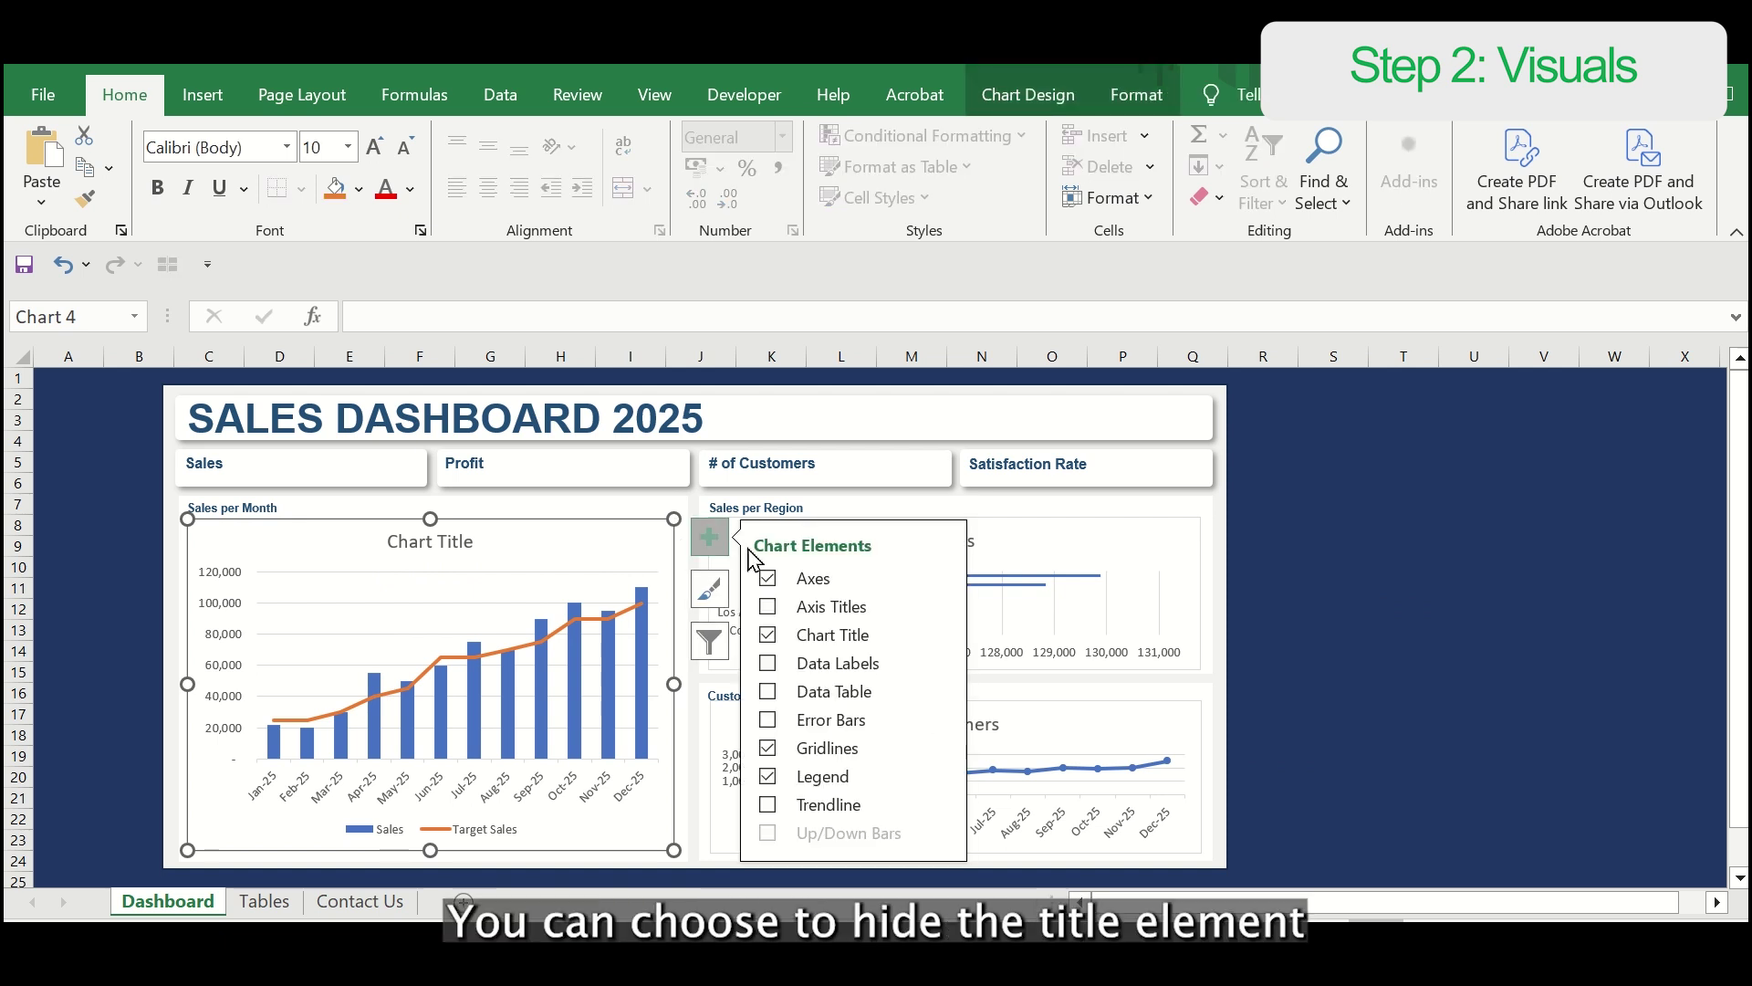
left_click(768, 636)
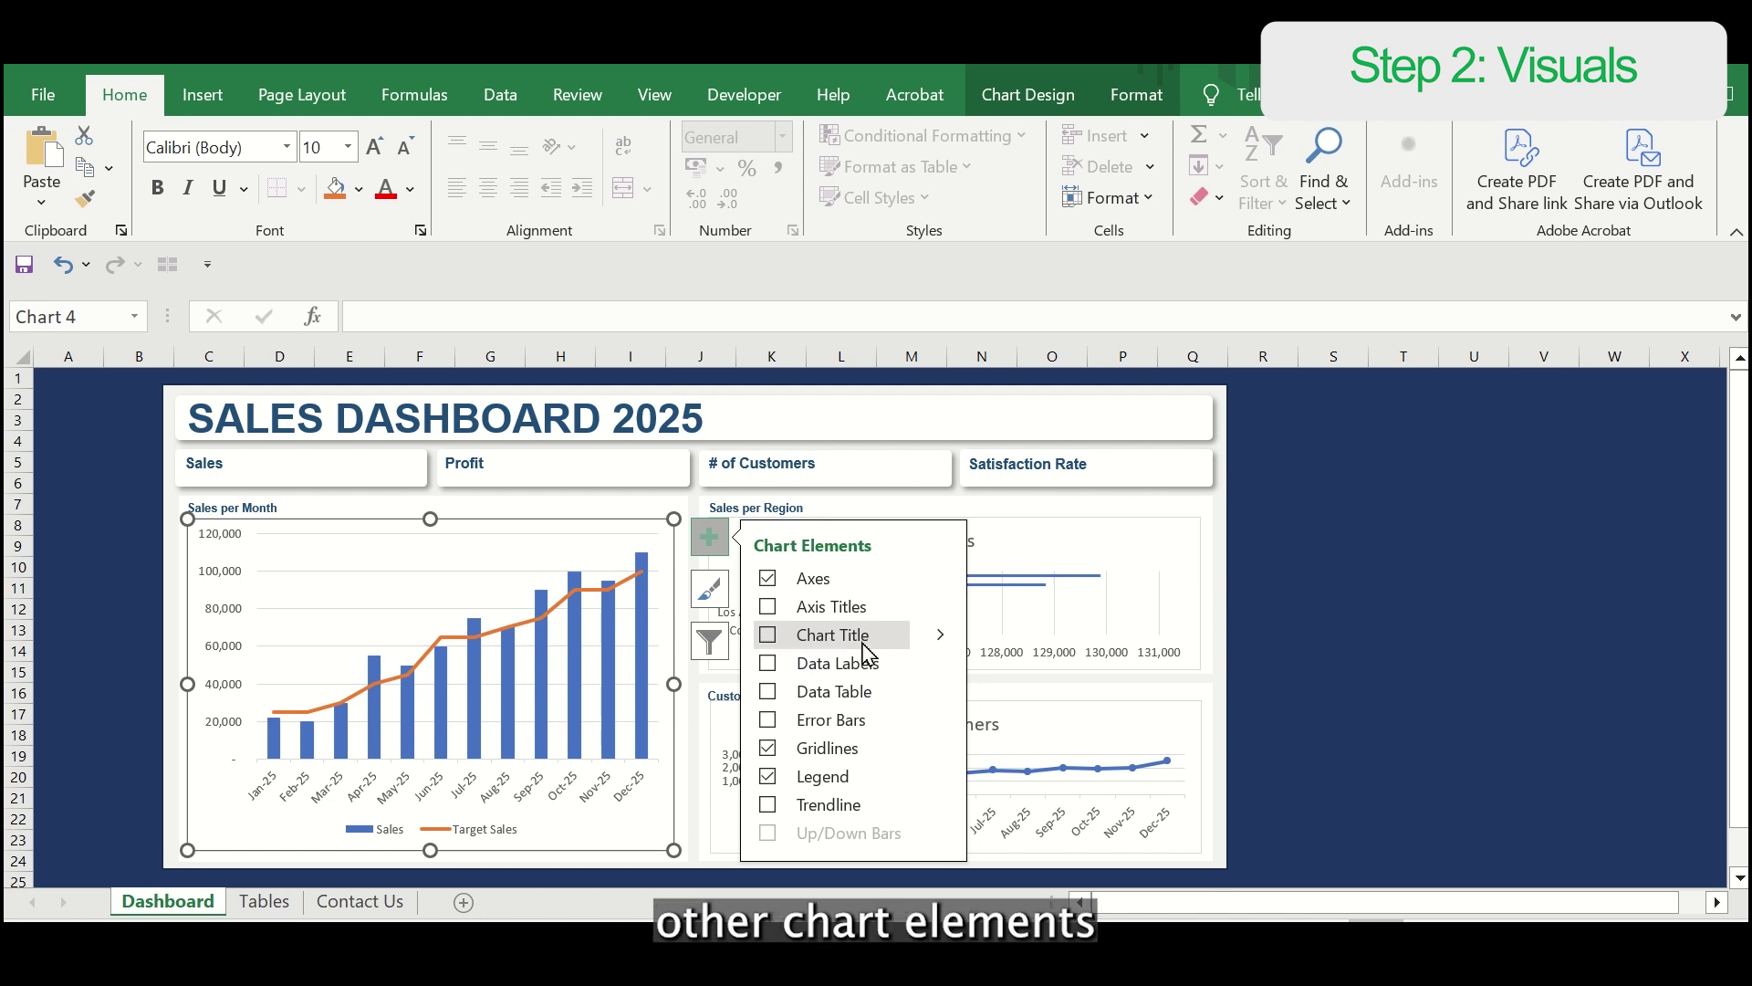
left_click(767, 672)
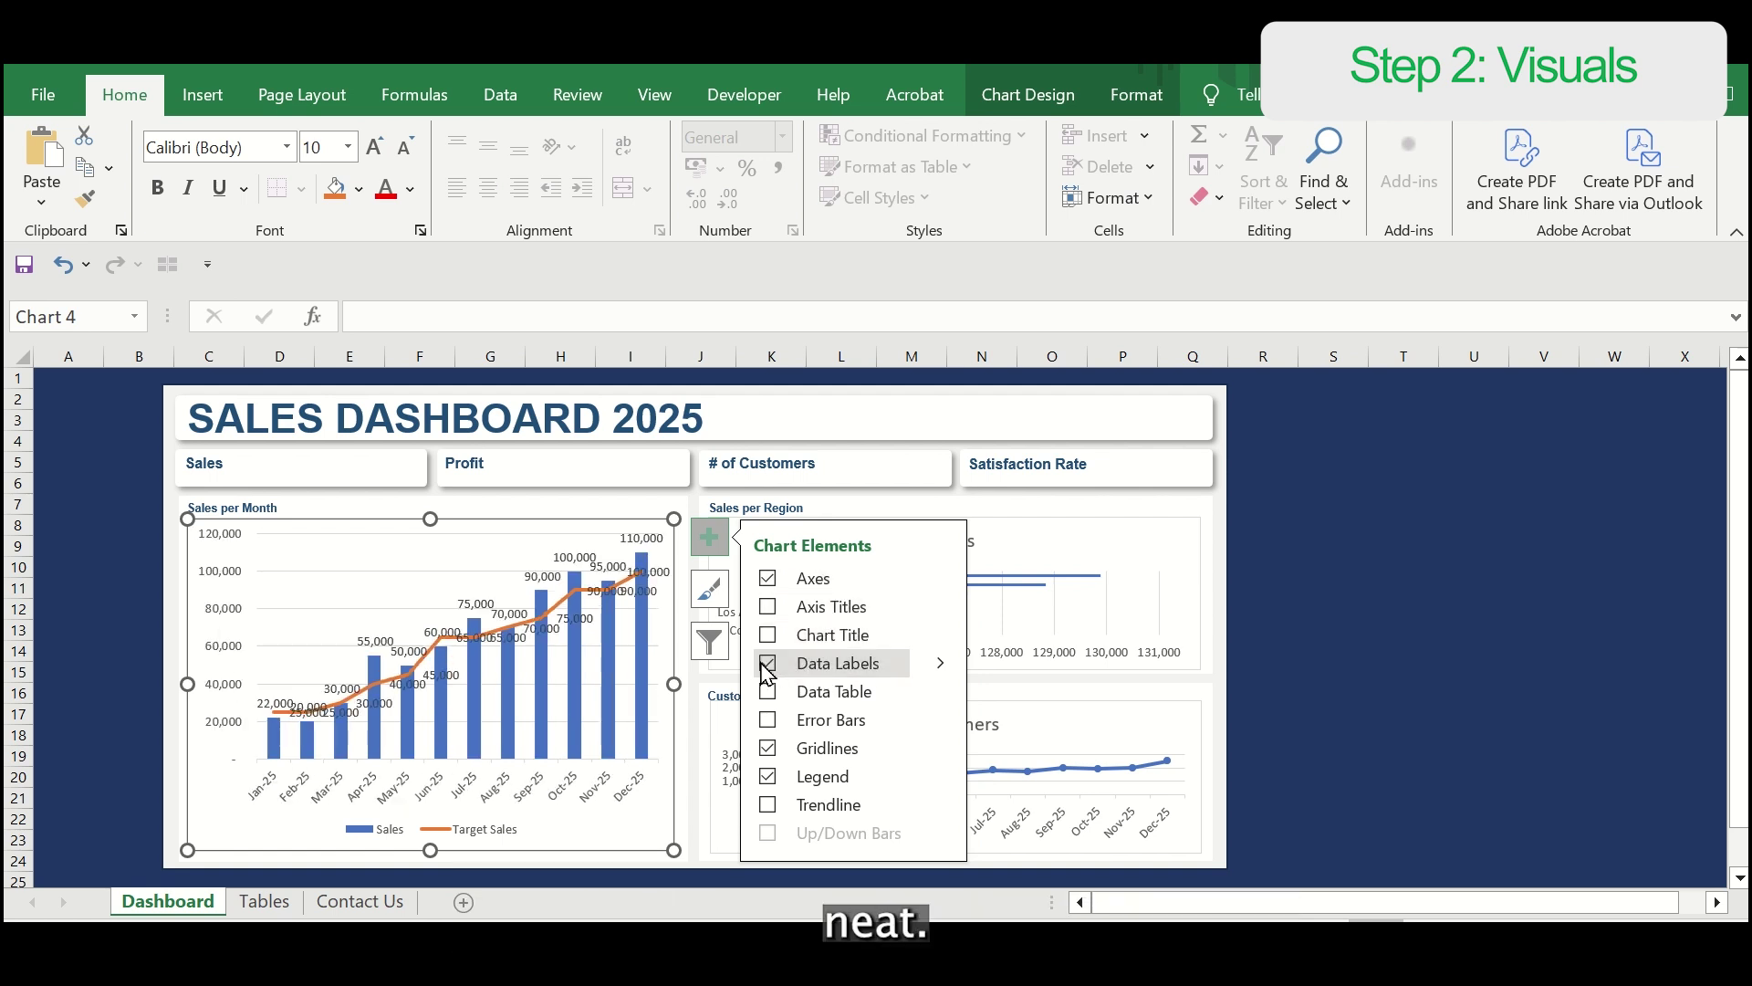
left_click(1335, 606)
Step: Remove the Sales per Region chart title and add data labels to its bars
left_click(1195, 557)
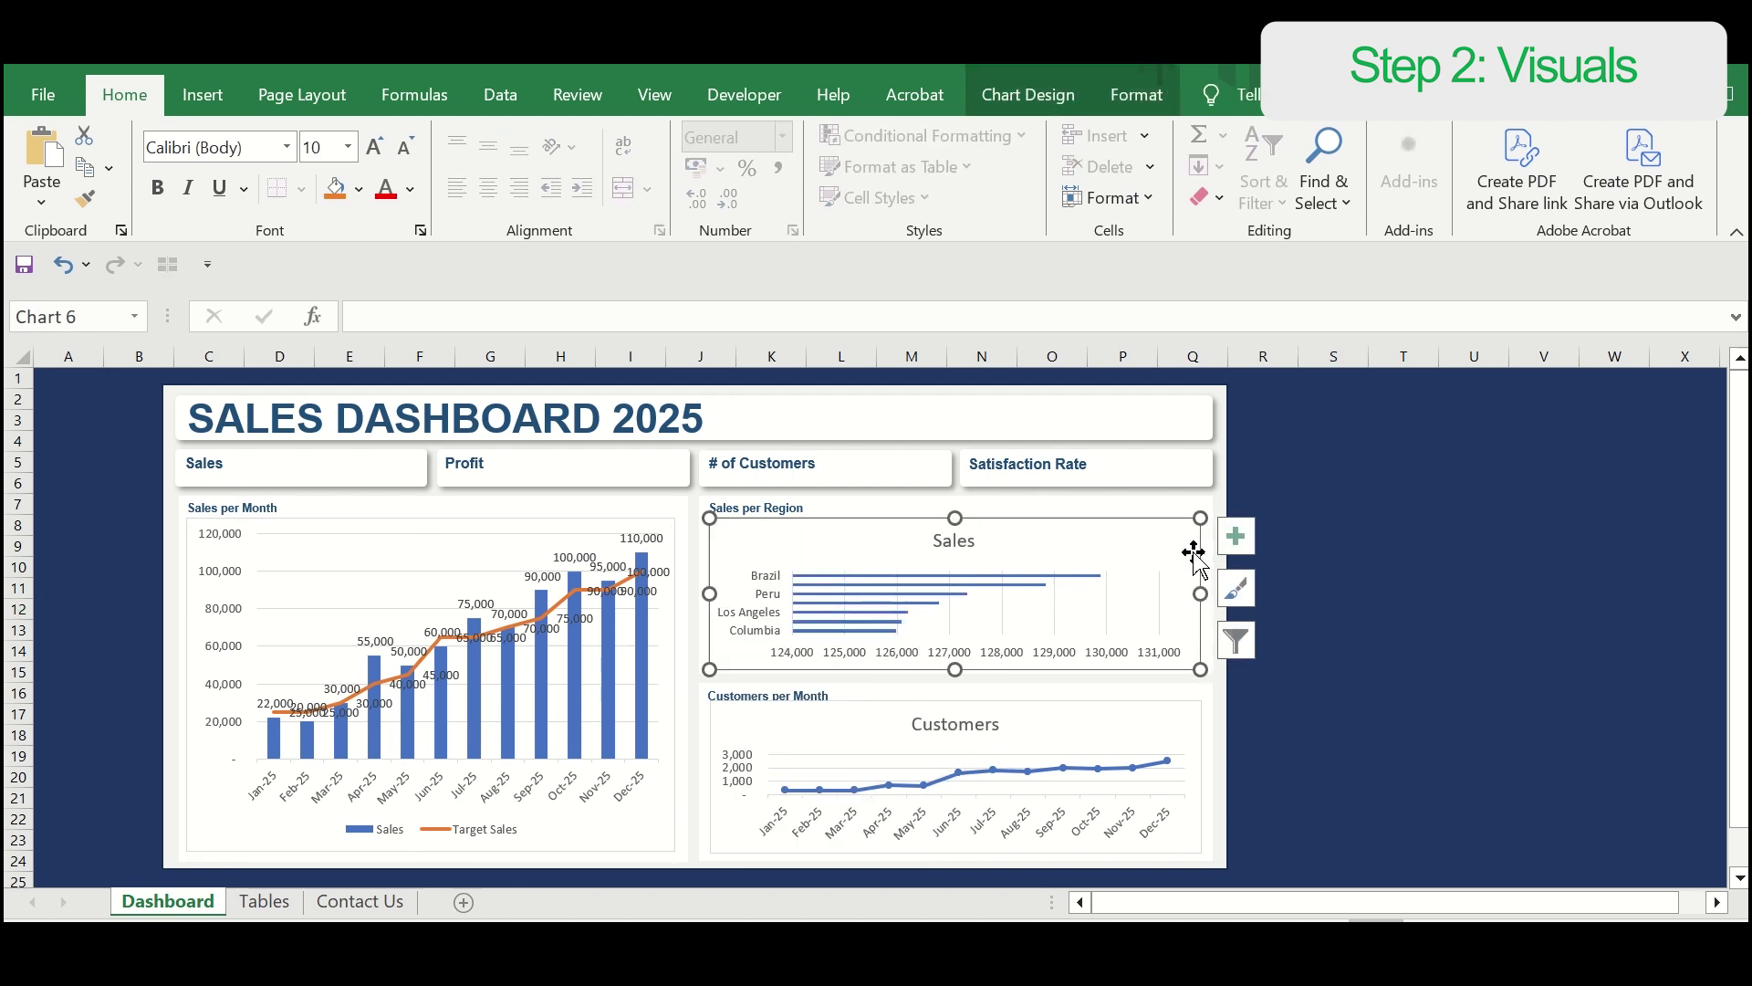
left_click(1236, 538)
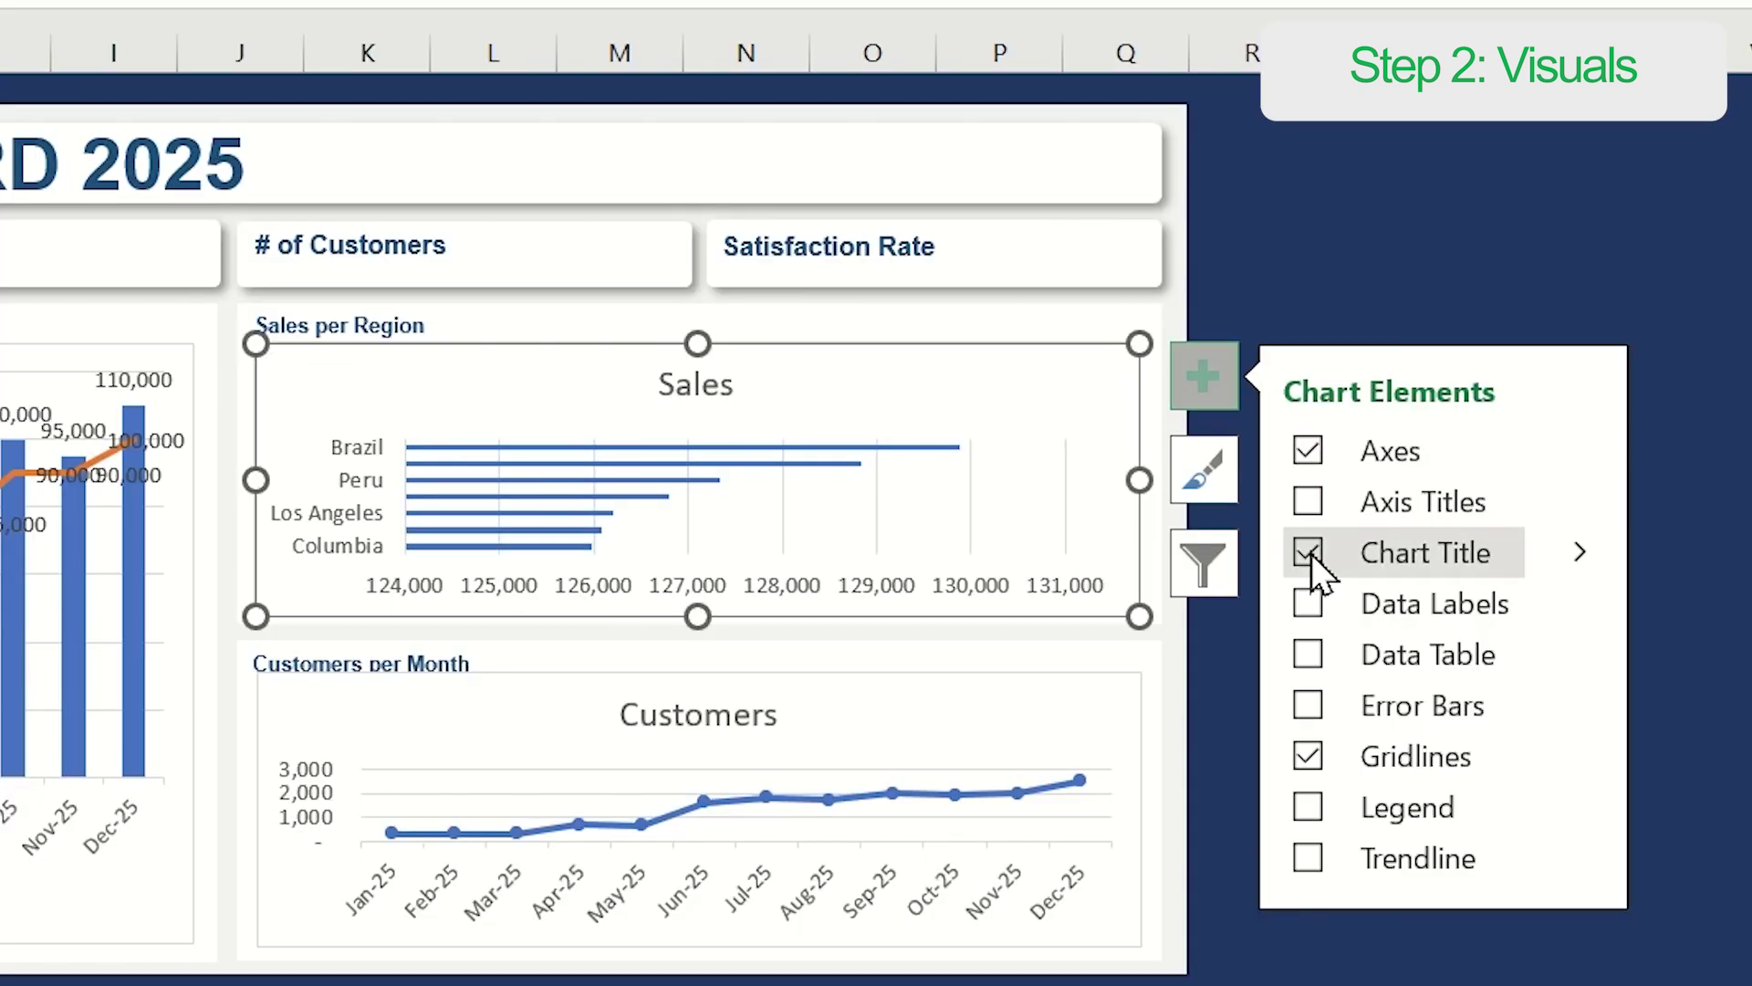
left_click(1308, 552)
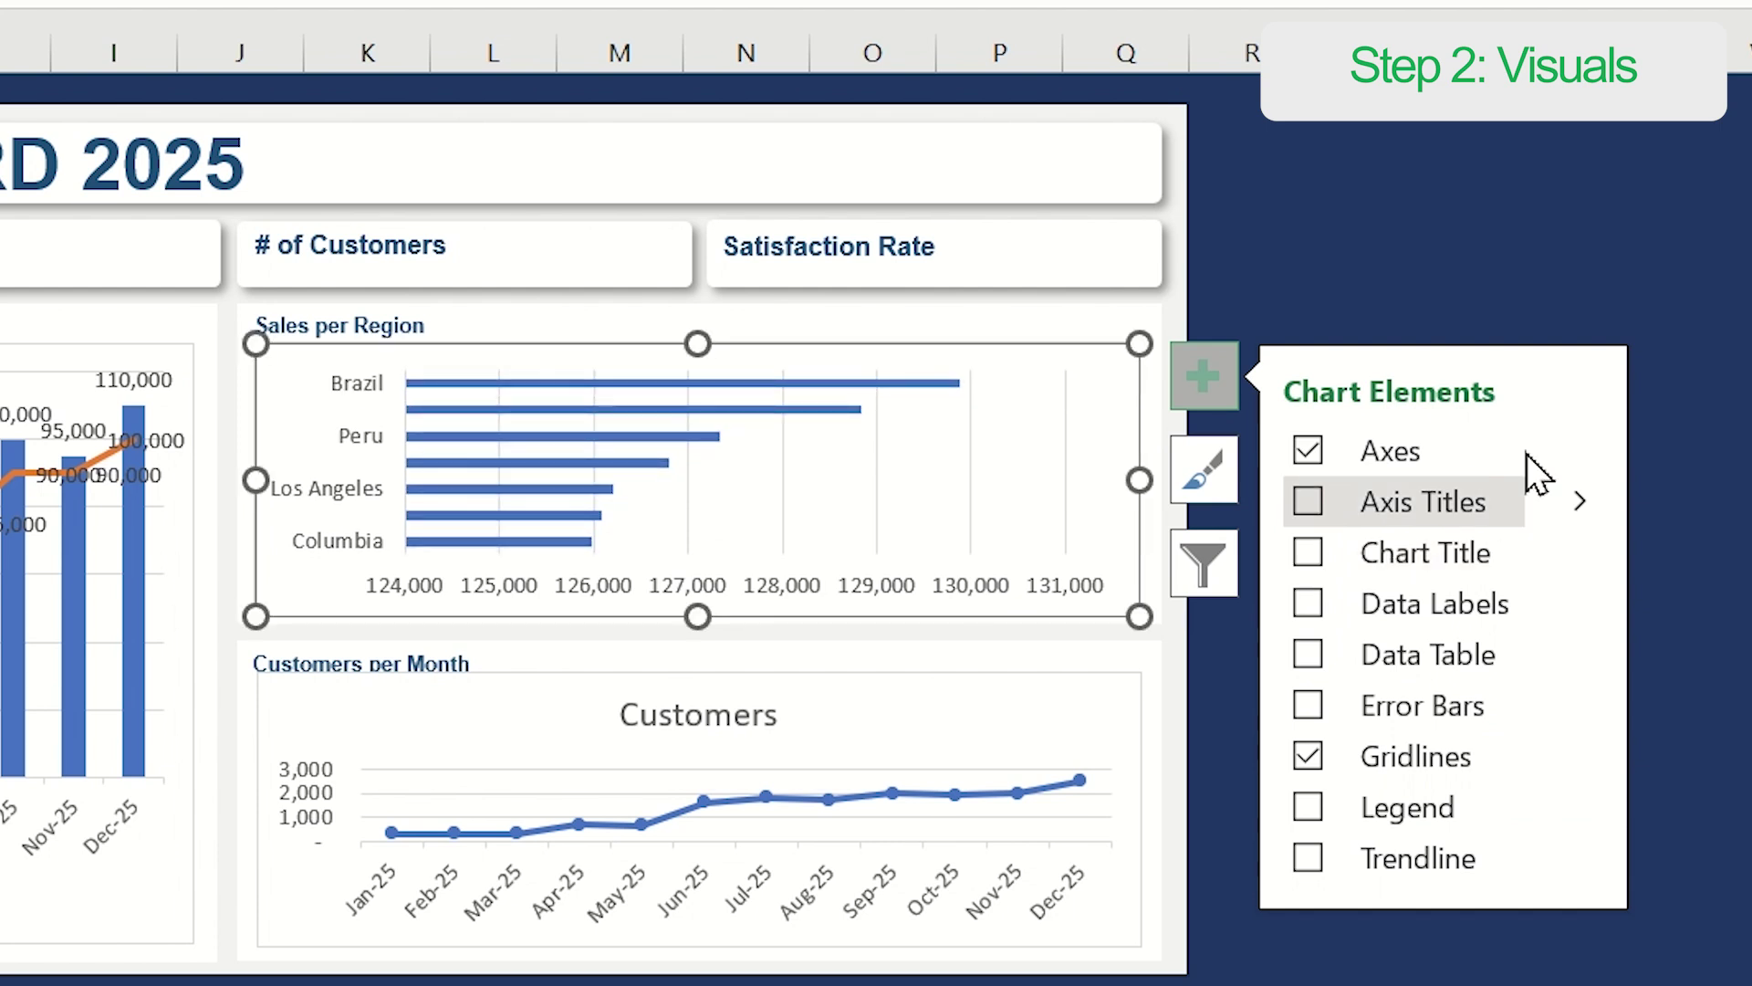
left_click(1310, 602)
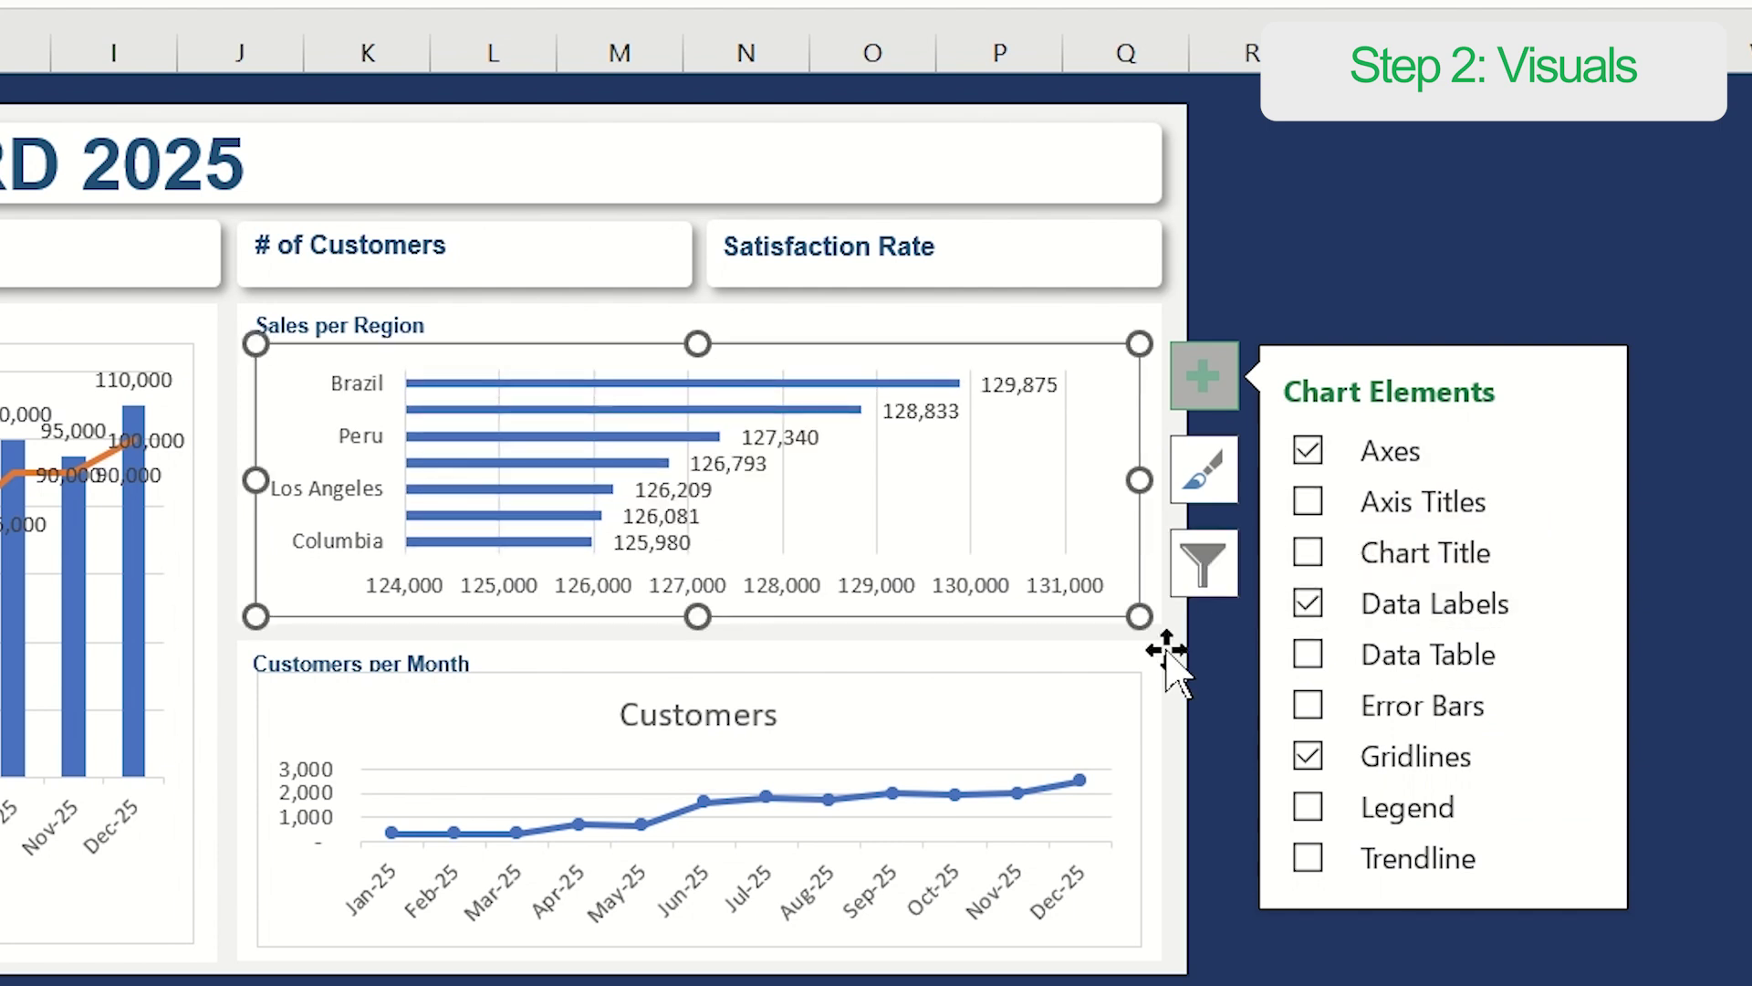
Step: Remove the Customers per Month chart title and add data labels to its line
left_click(1138, 696)
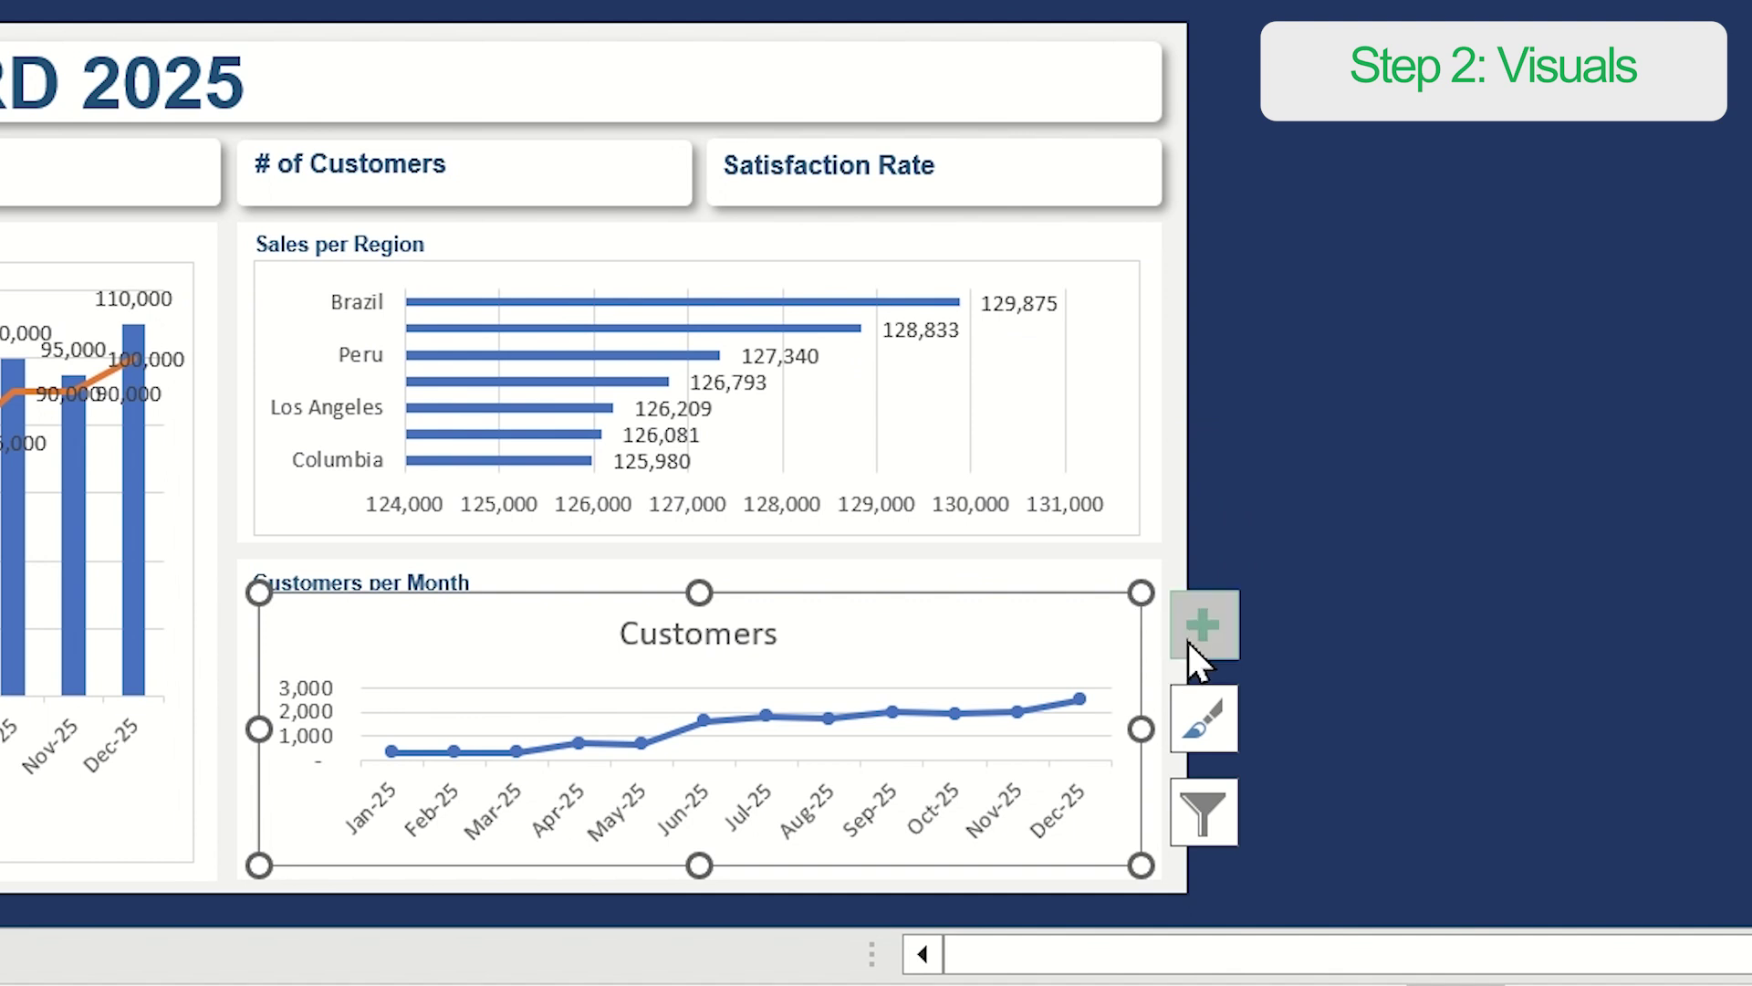
left_click(1196, 642)
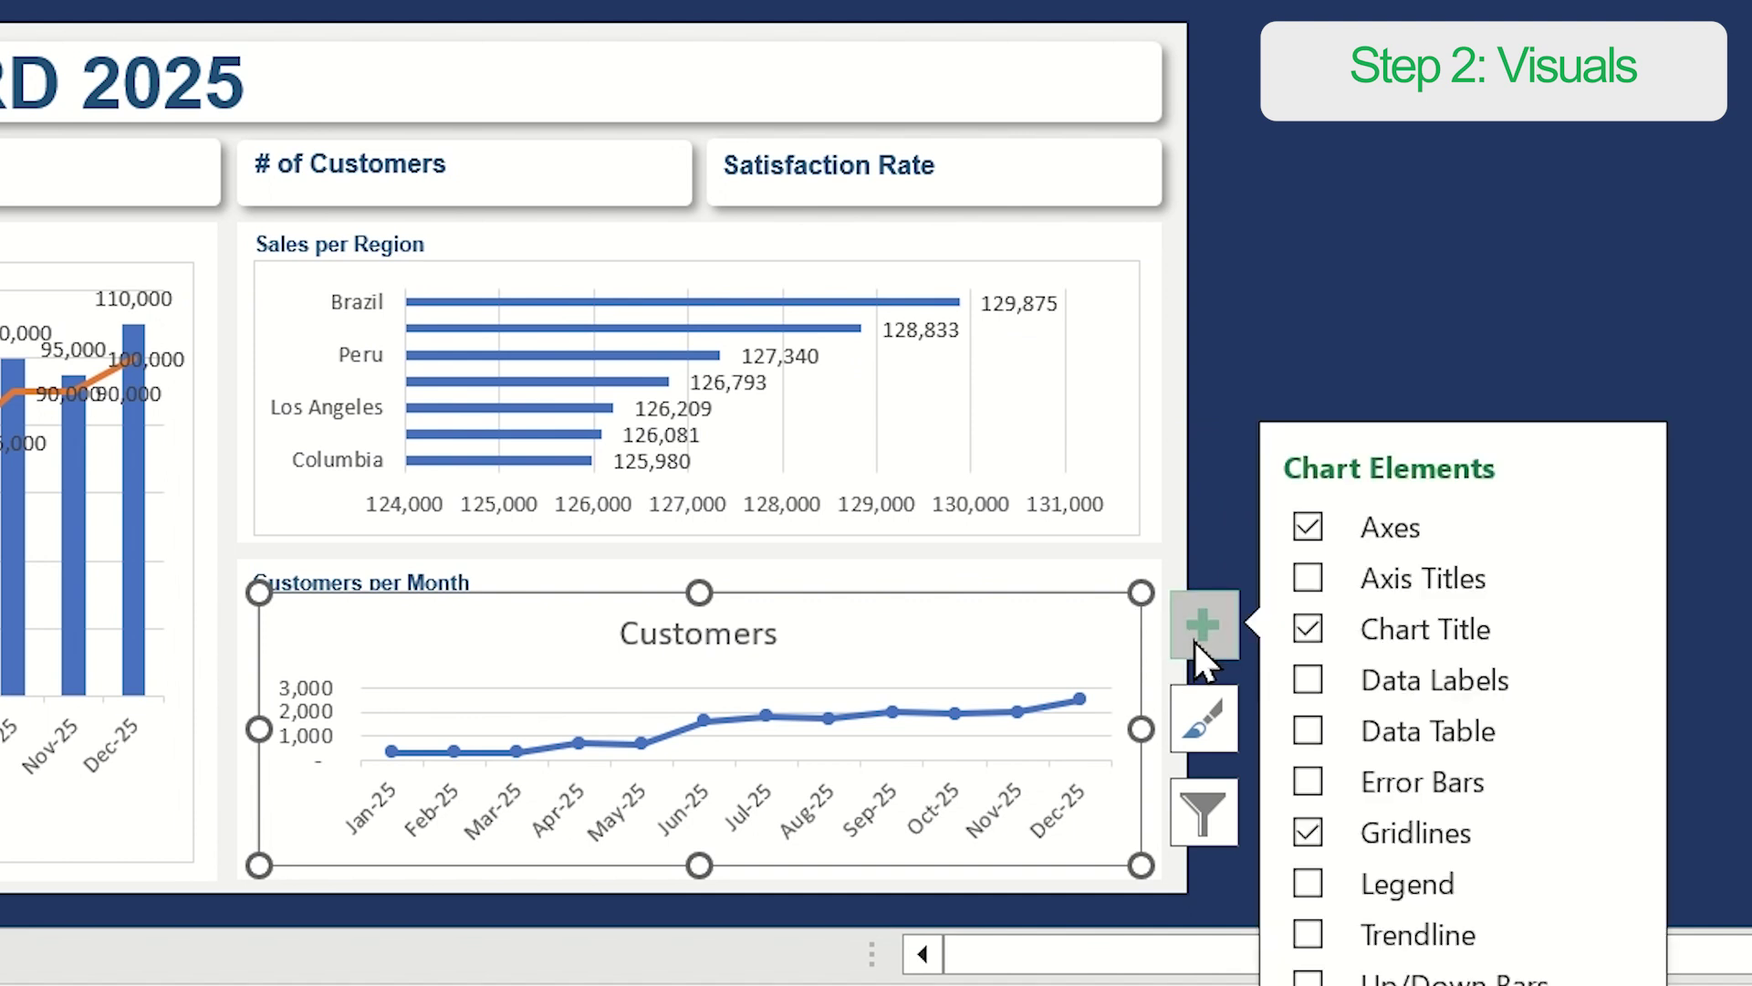
left_click(1307, 628)
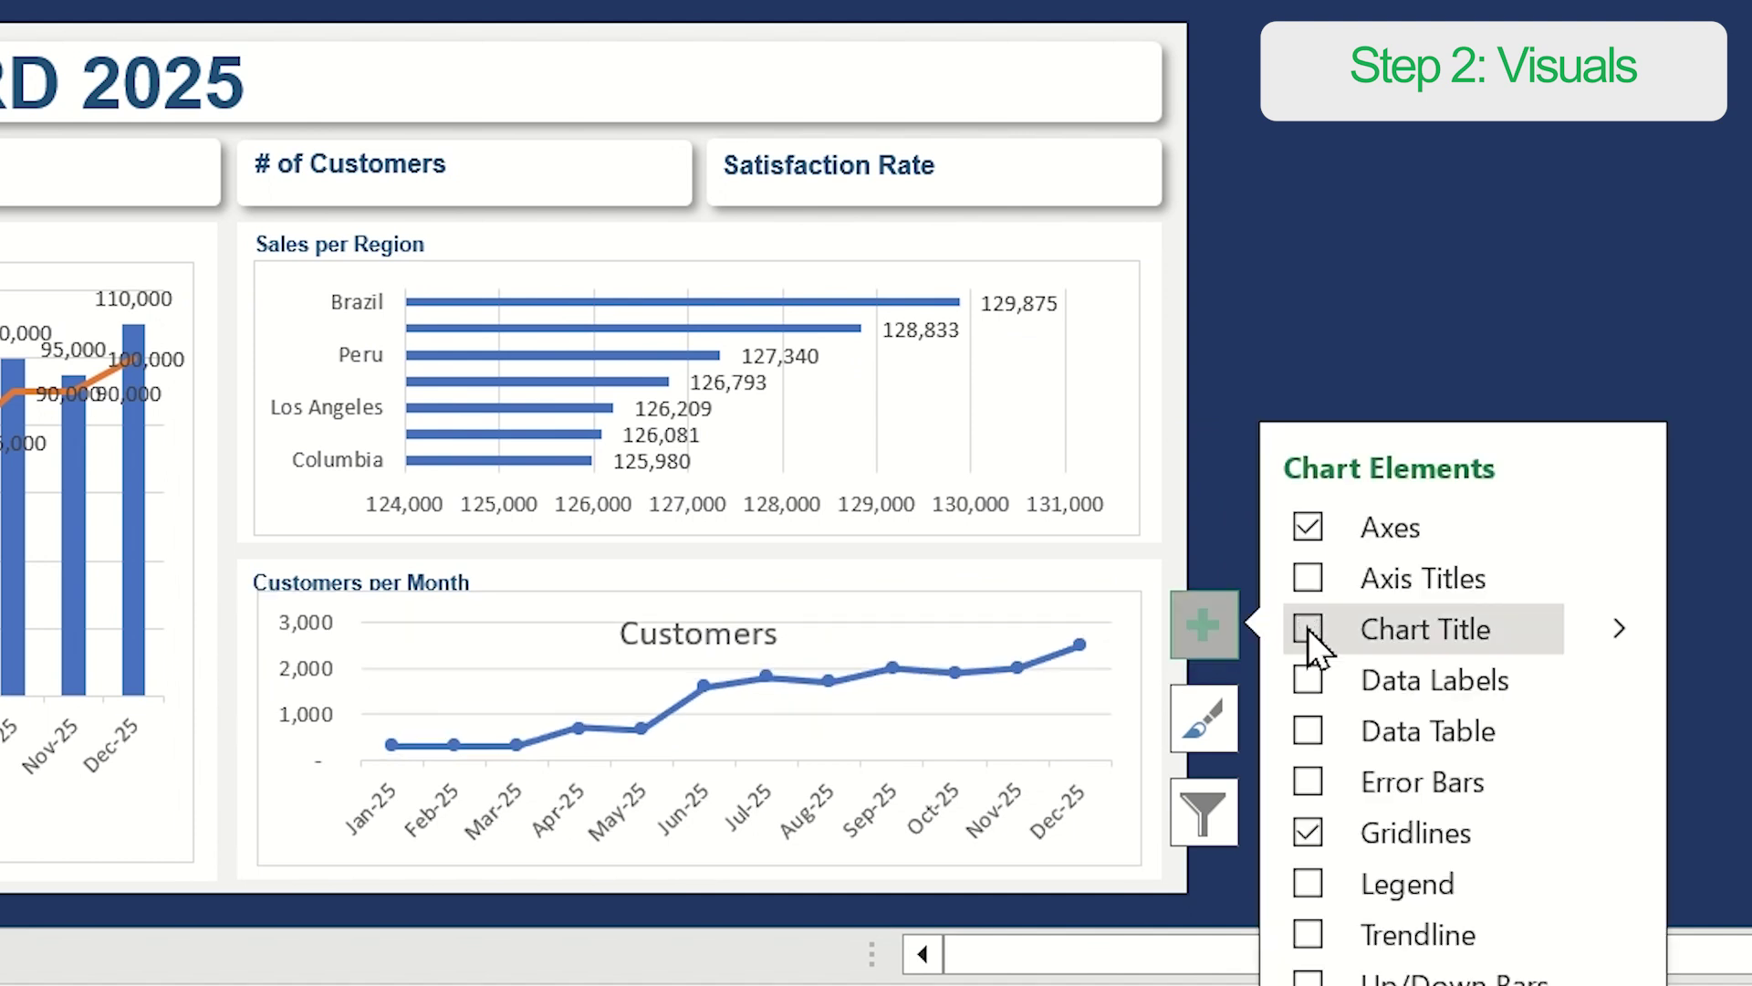
left_click(1306, 679)
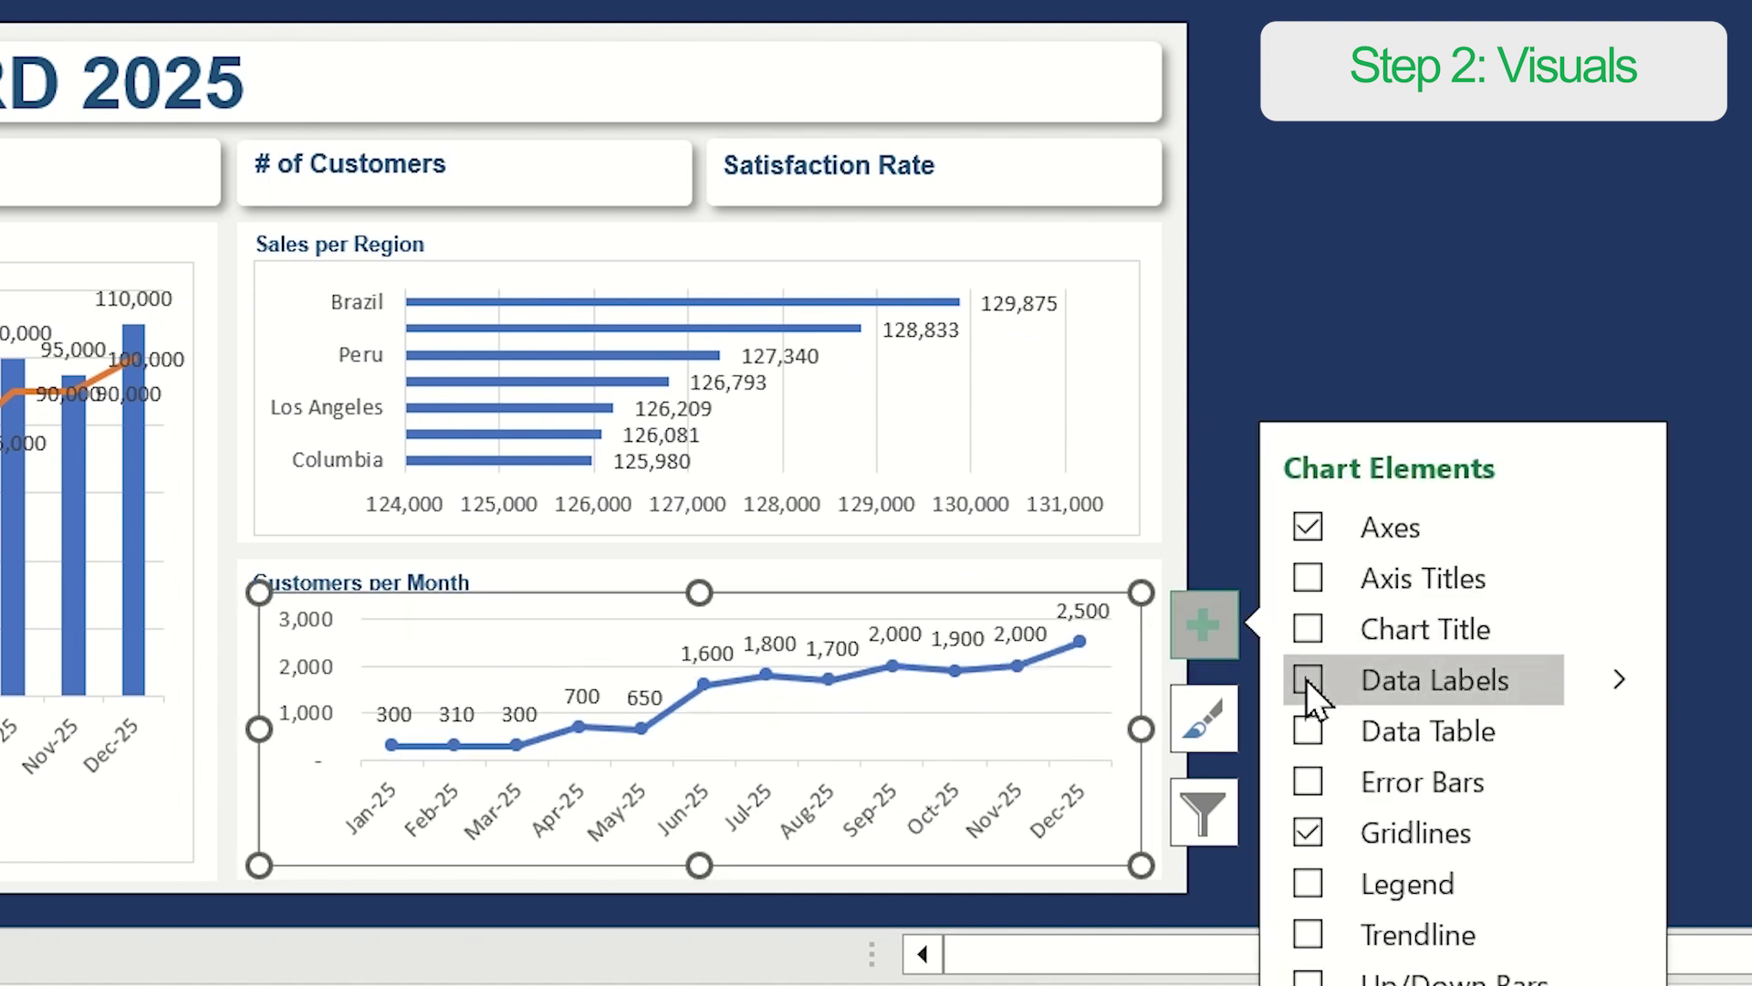
left_click(1296, 283)
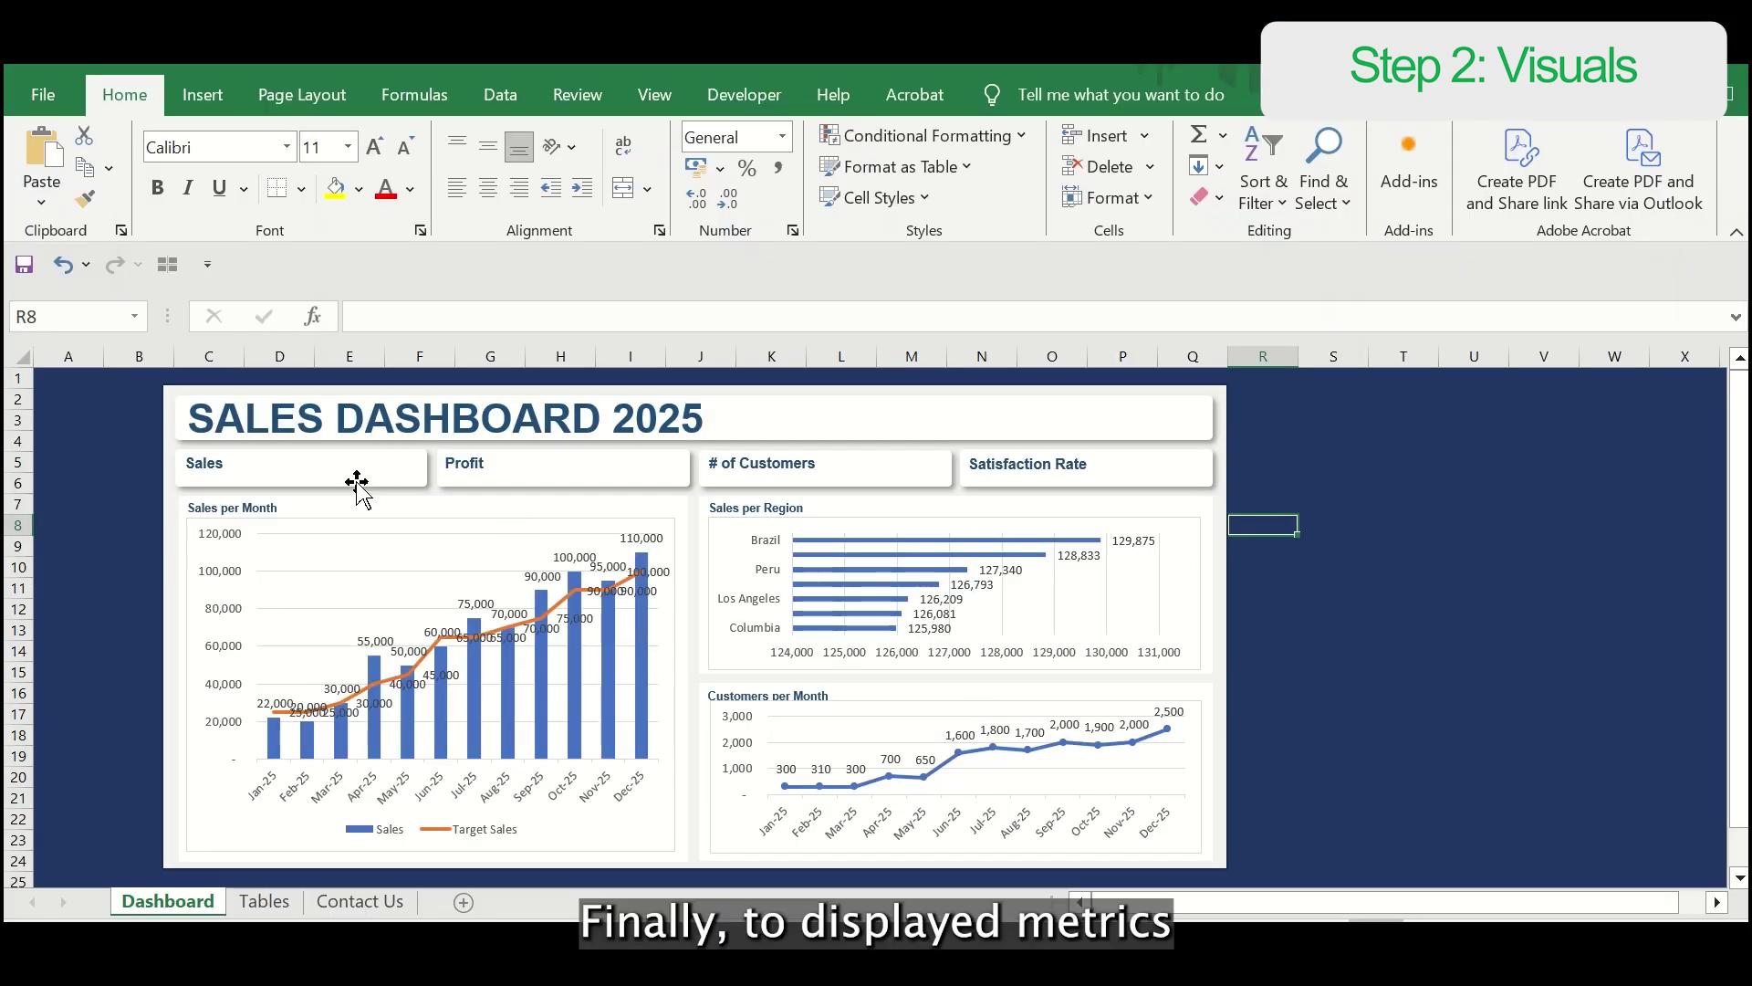
Step: Select the Sales, Profit, # of Customers and Satisfaction Rate card boxes
left_click(357, 483)
left_click(657, 468)
left_click(852, 472)
left_click(1146, 461)
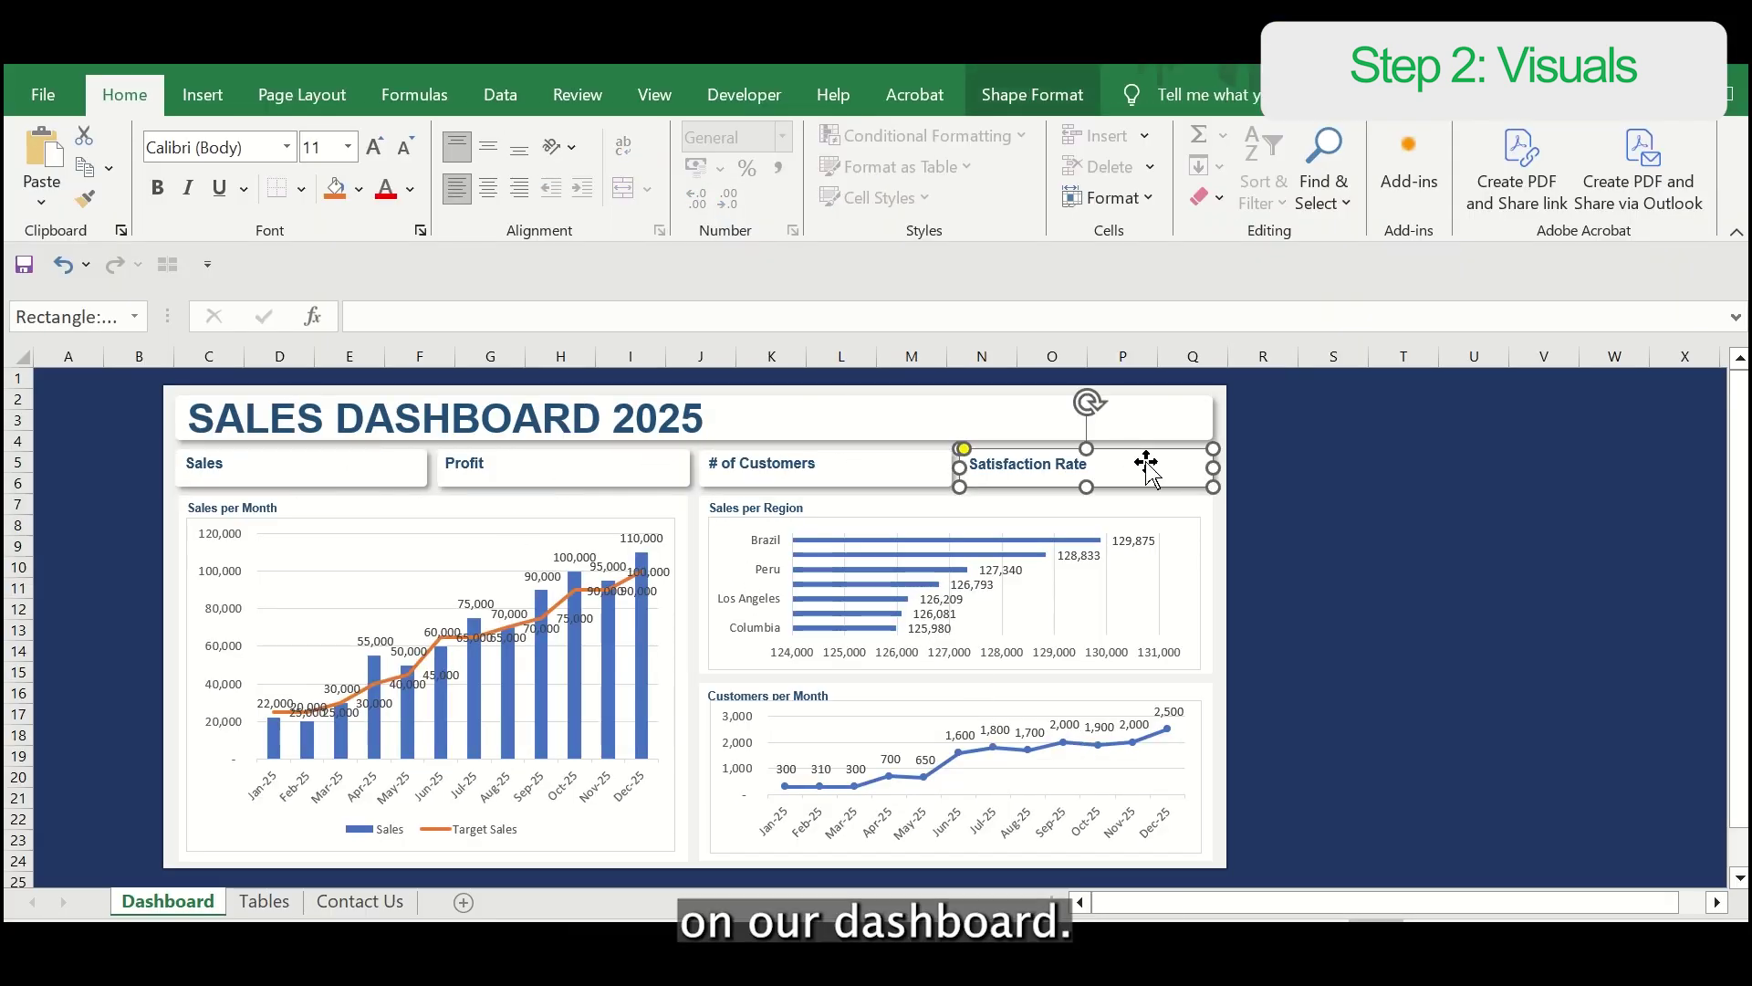
Step: Draw a text box inside the Sales card and begin its = formula on the Tables sheet
left_click(395, 467)
scroll(395, 468, "up", 3)
left_click(212, 99)
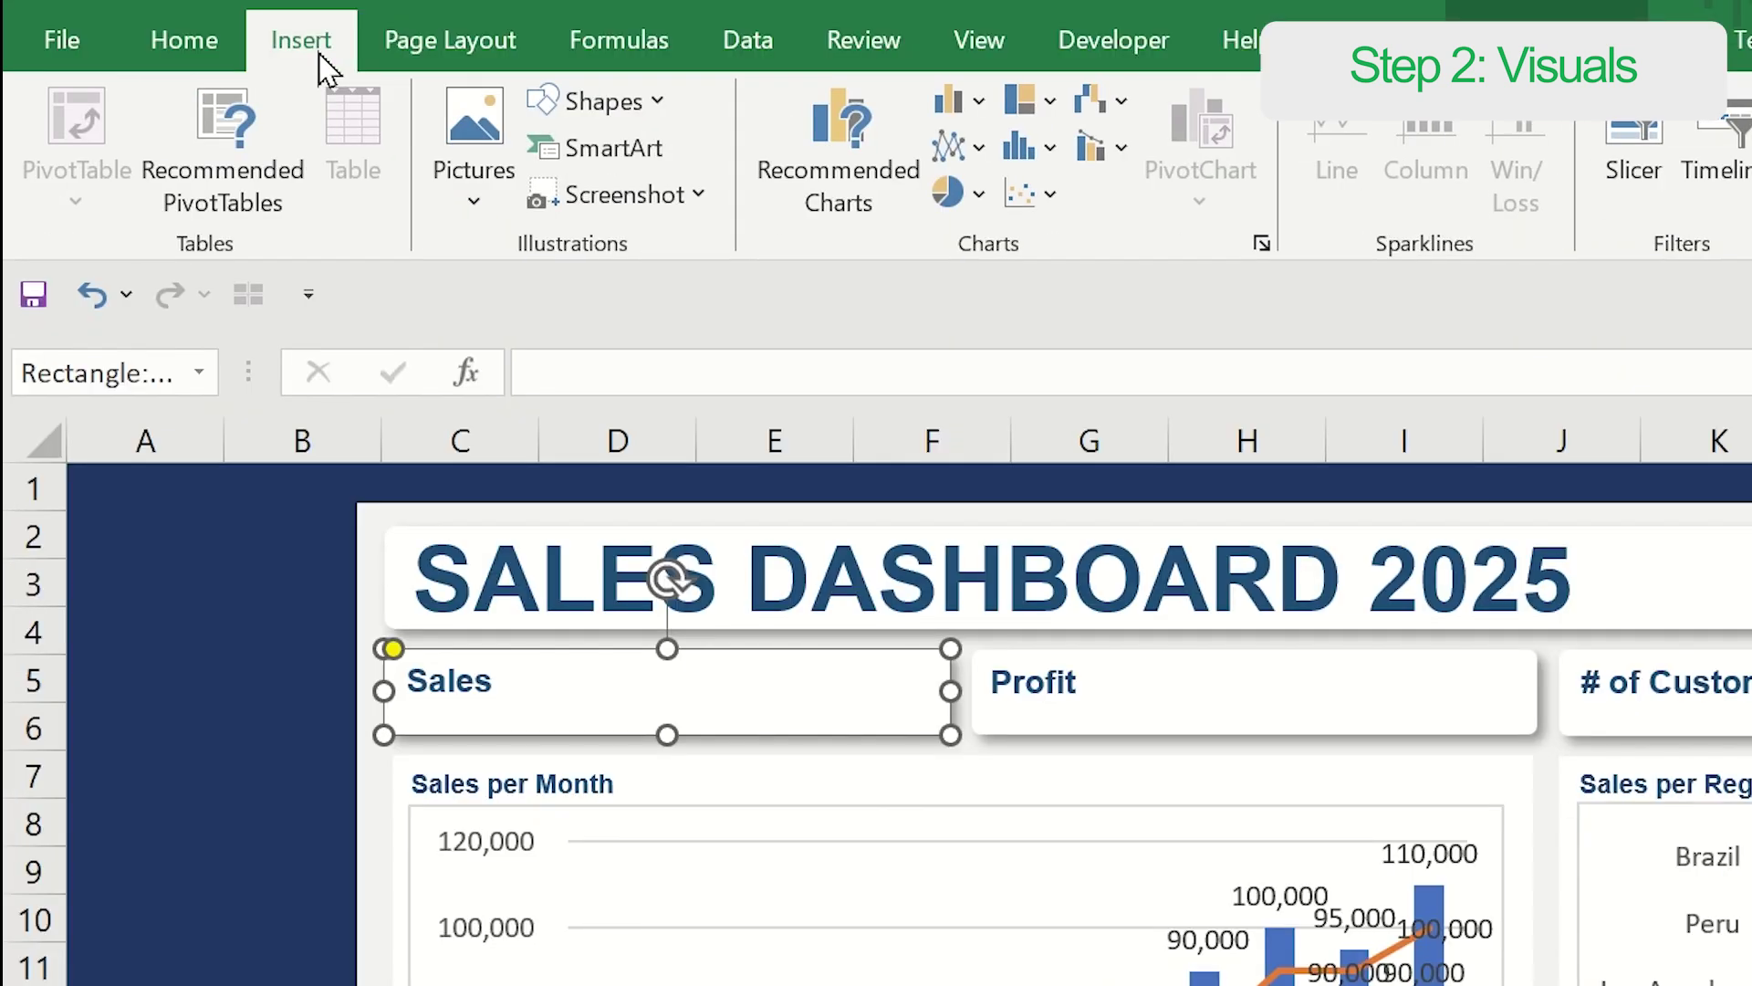
left_click(1136, 212)
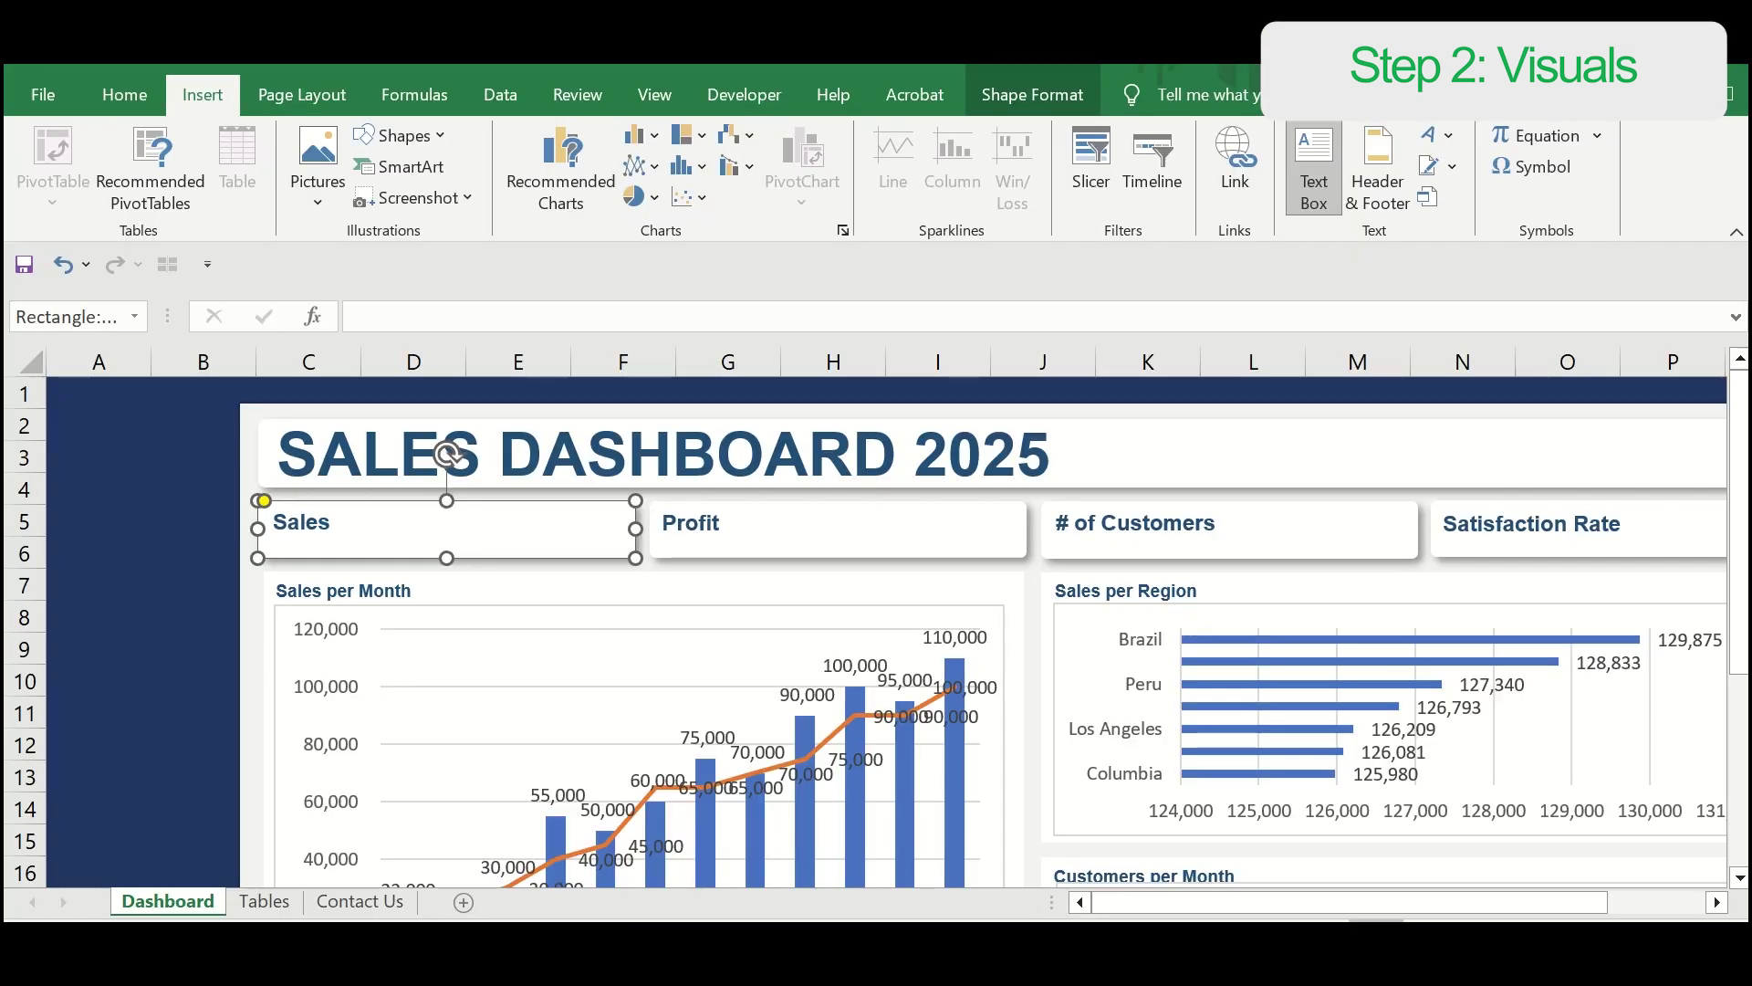
left_click_drag(361, 505, 623, 554)
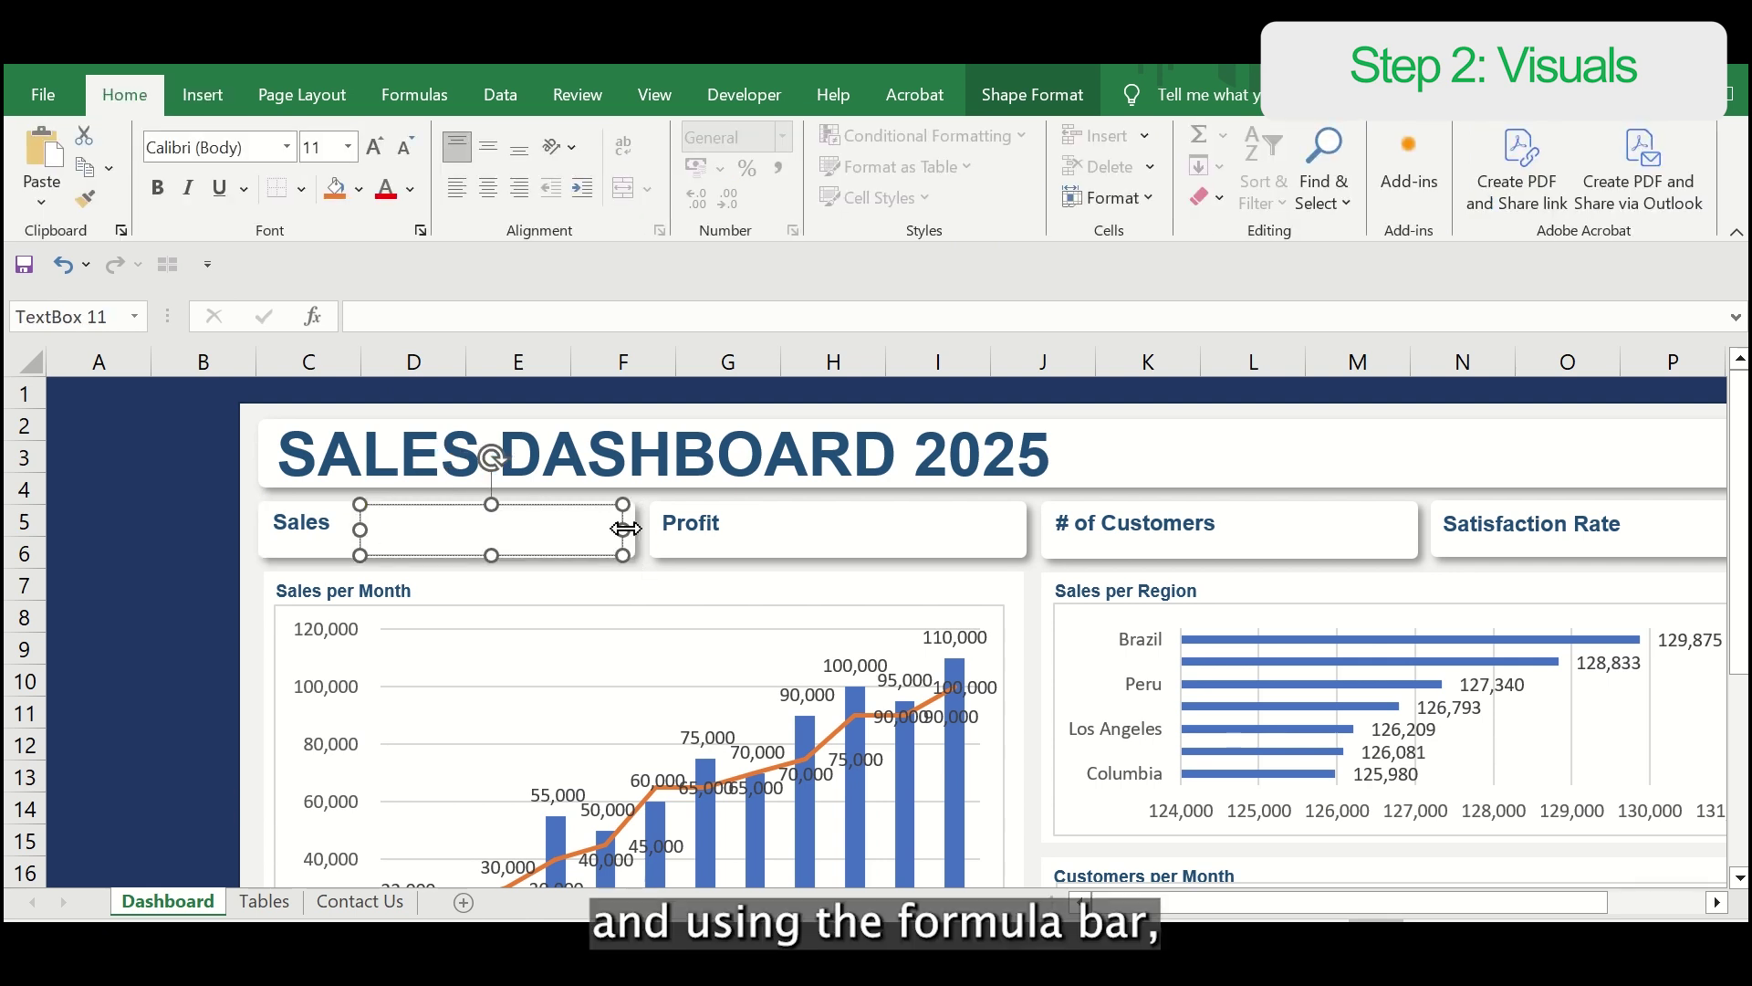
left_click(542, 315)
type("=")
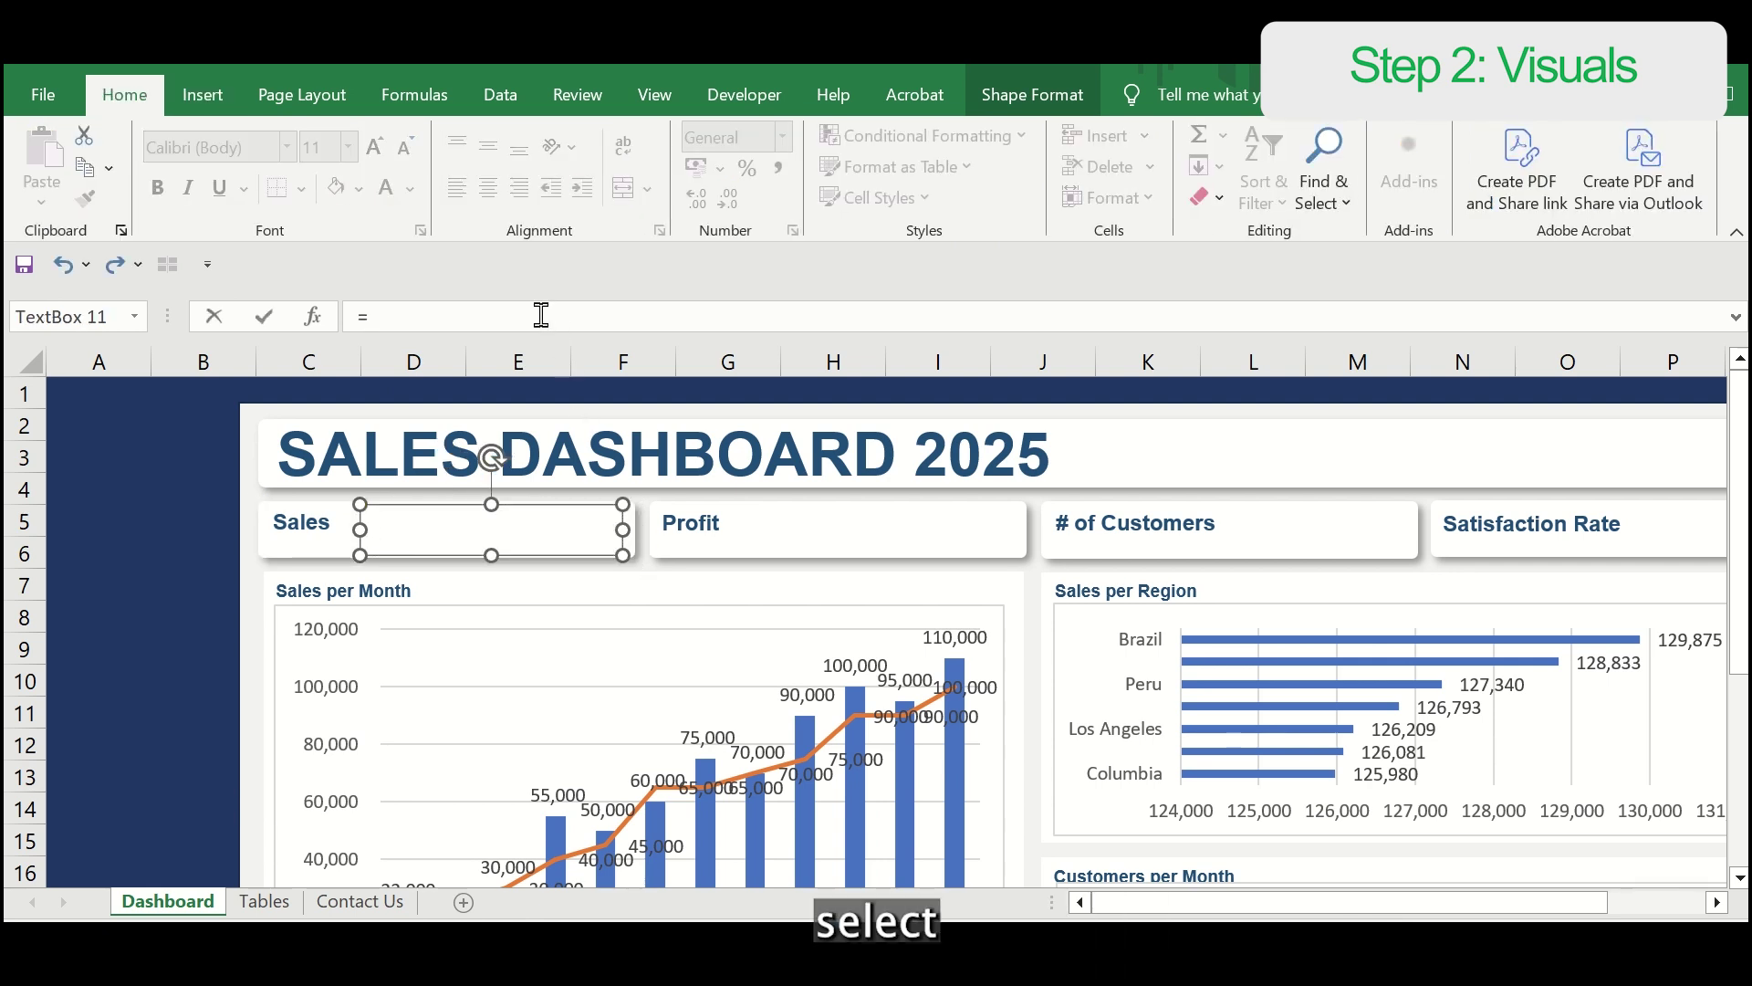
left_click(283, 903)
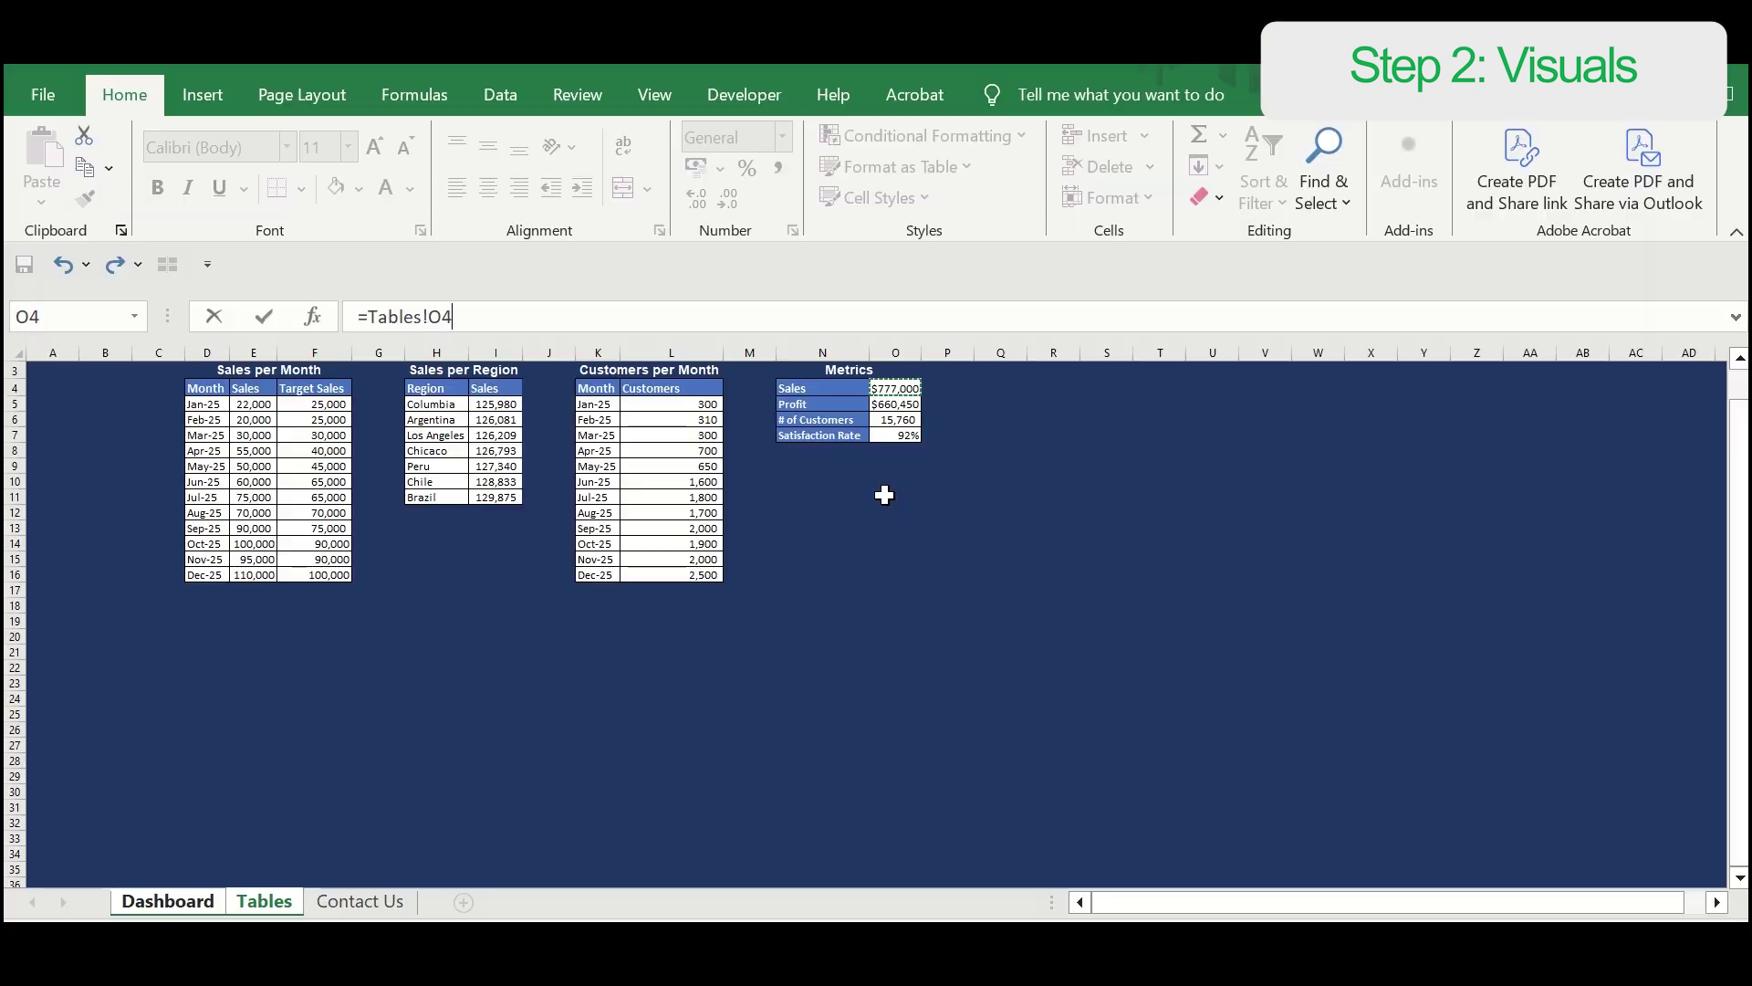
Step: Confirm the =Tables!O4 link and set the $777,000 text to Arial size 16
key("Return")
scroll(885, 497, "down", 2)
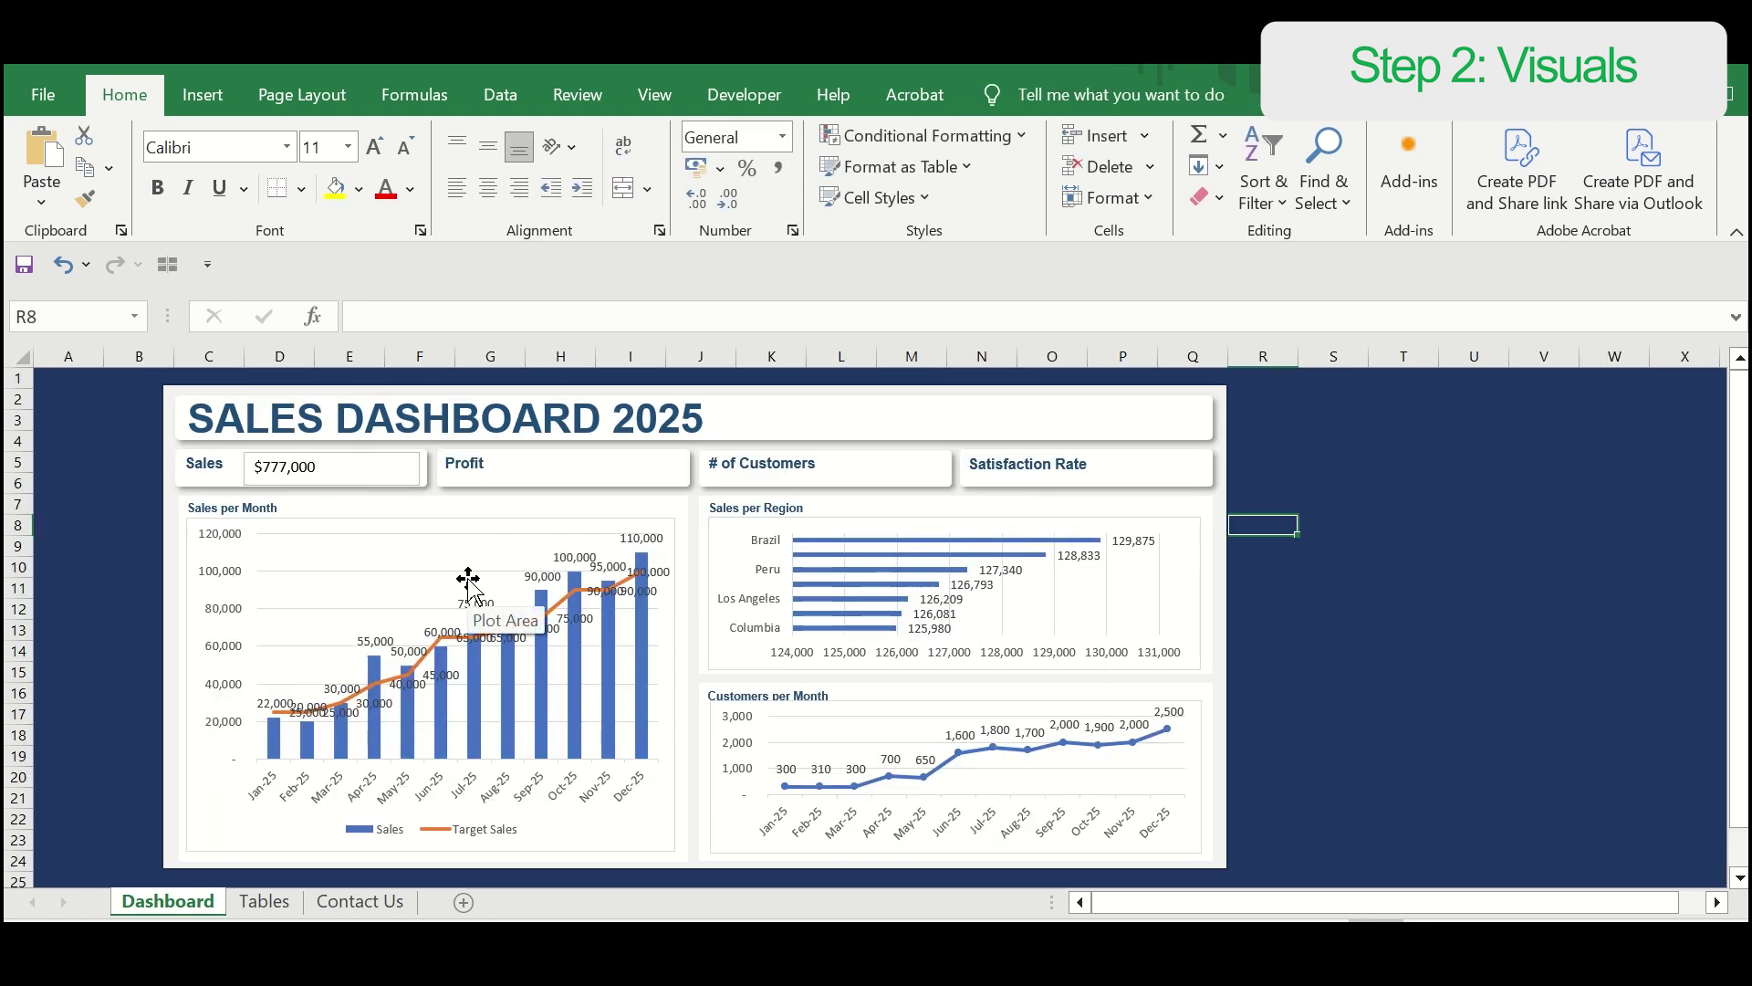
left_click(415, 468)
left_click(348, 147)
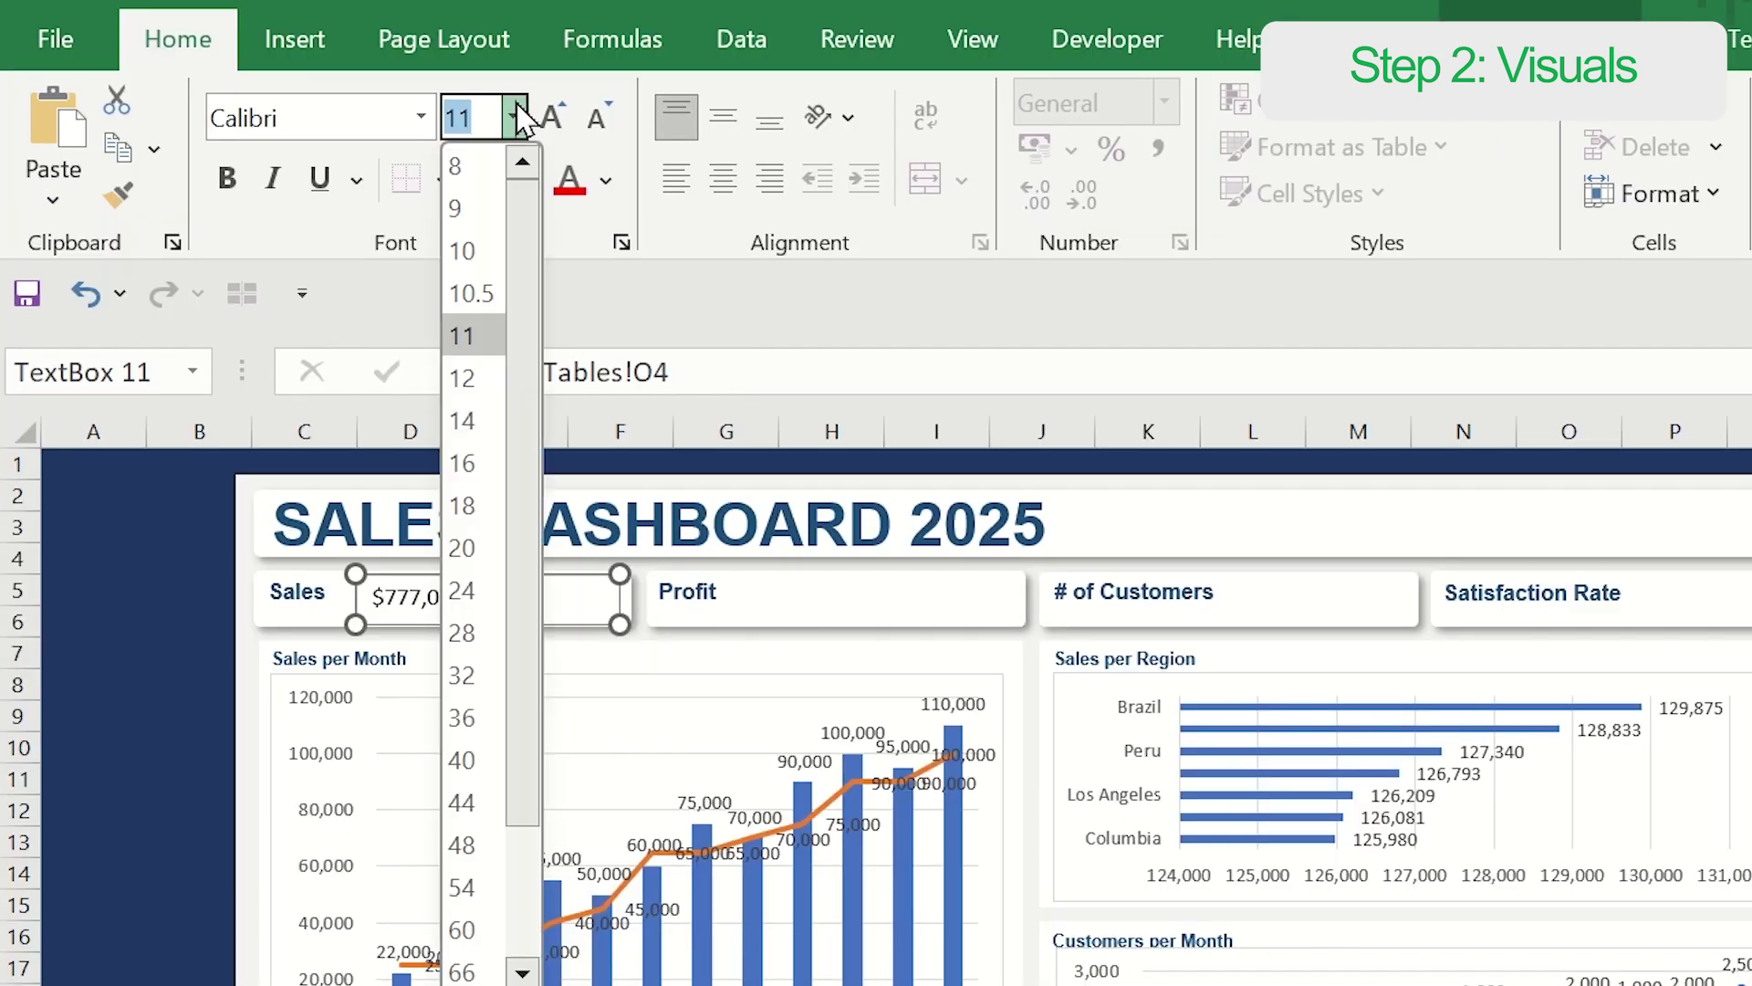
left_click(319, 376)
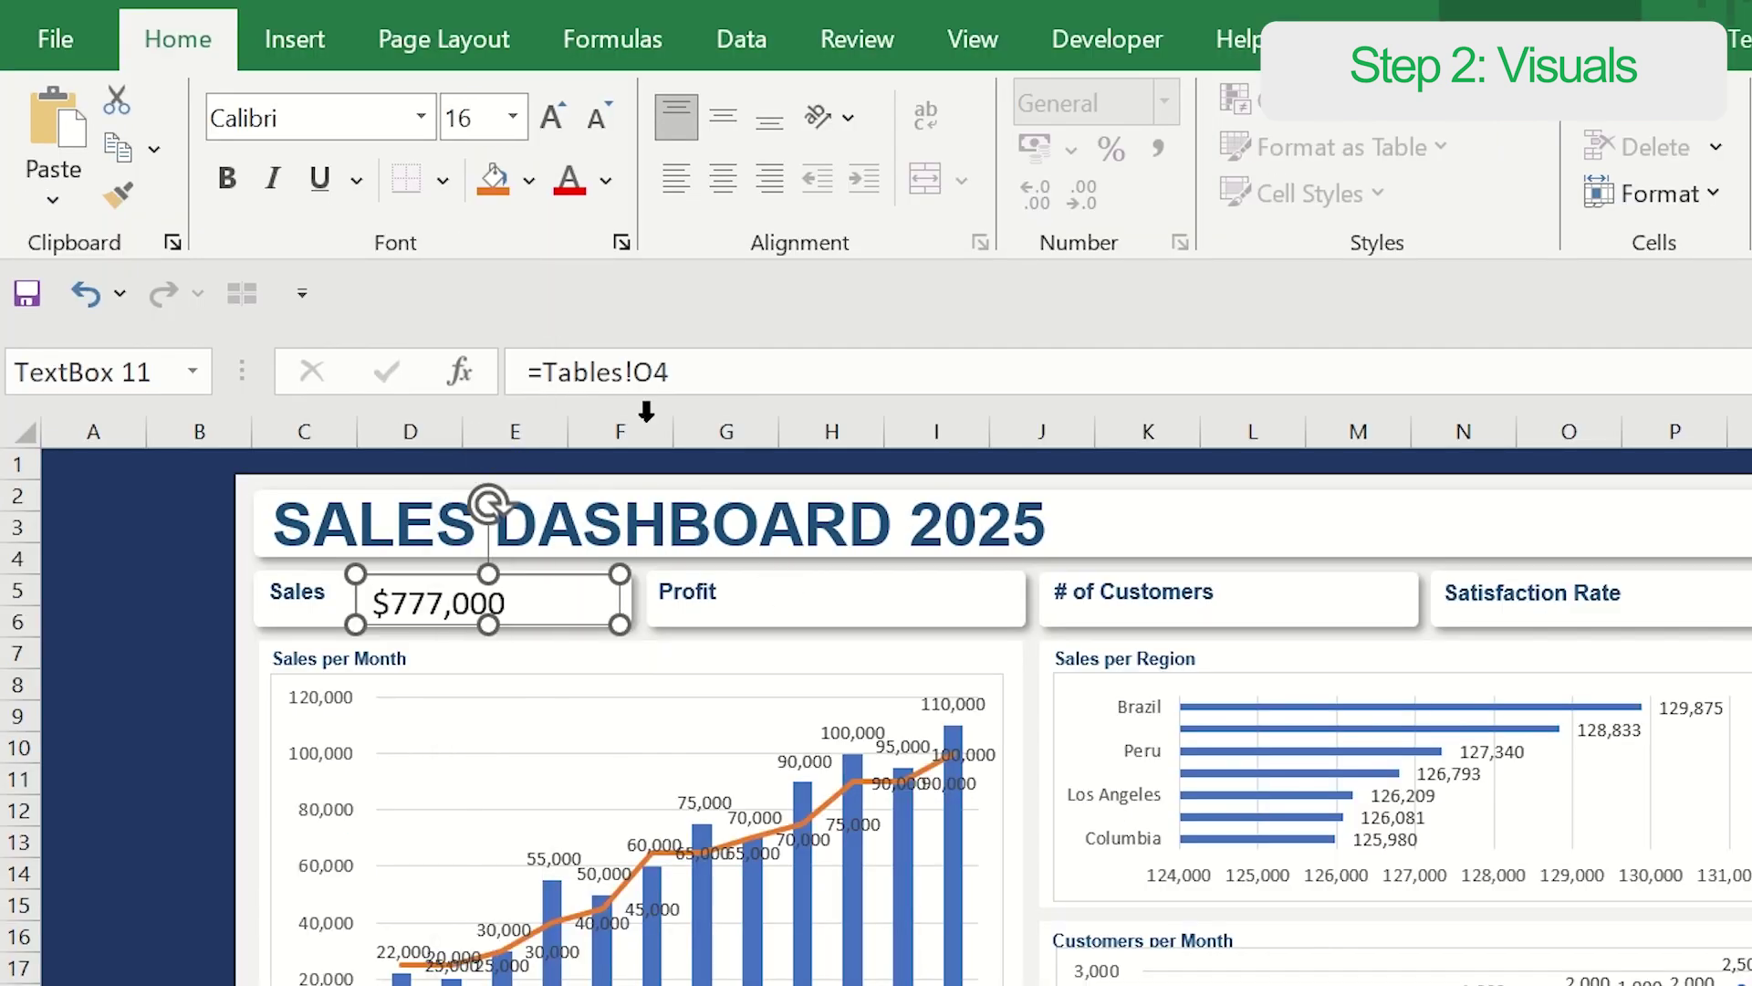
left_click(420, 117)
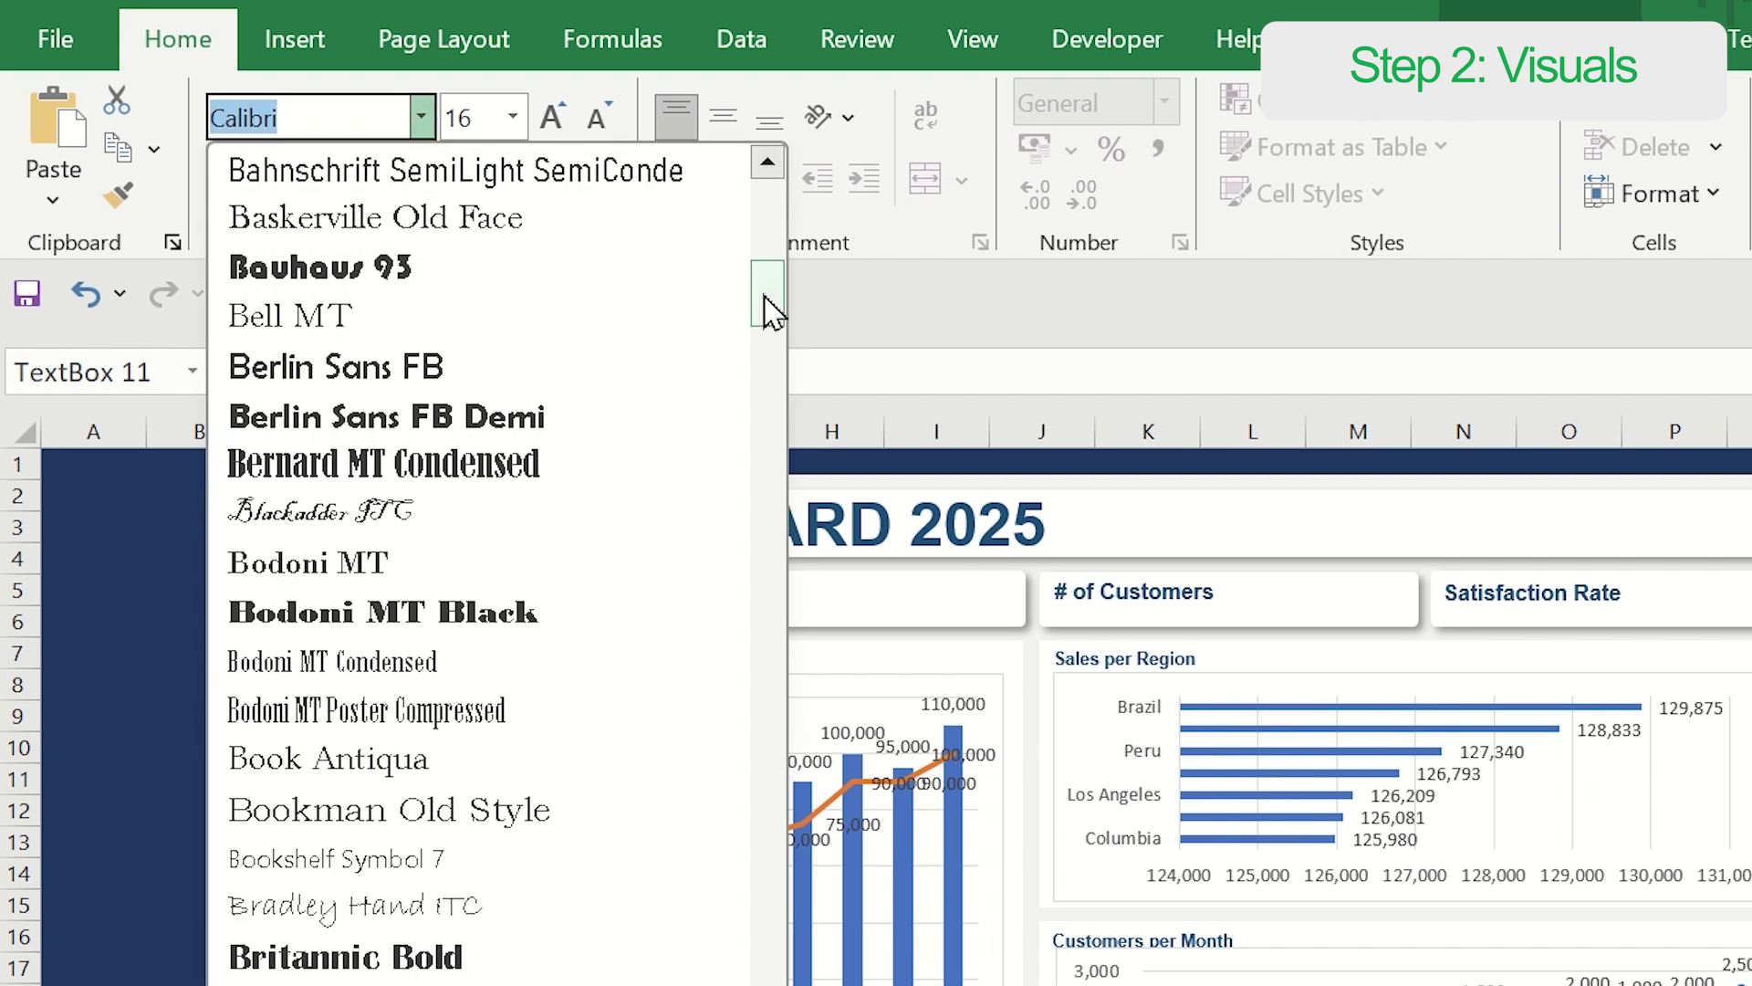
left_click_drag(766, 305, 785, 177)
left_click(302, 614)
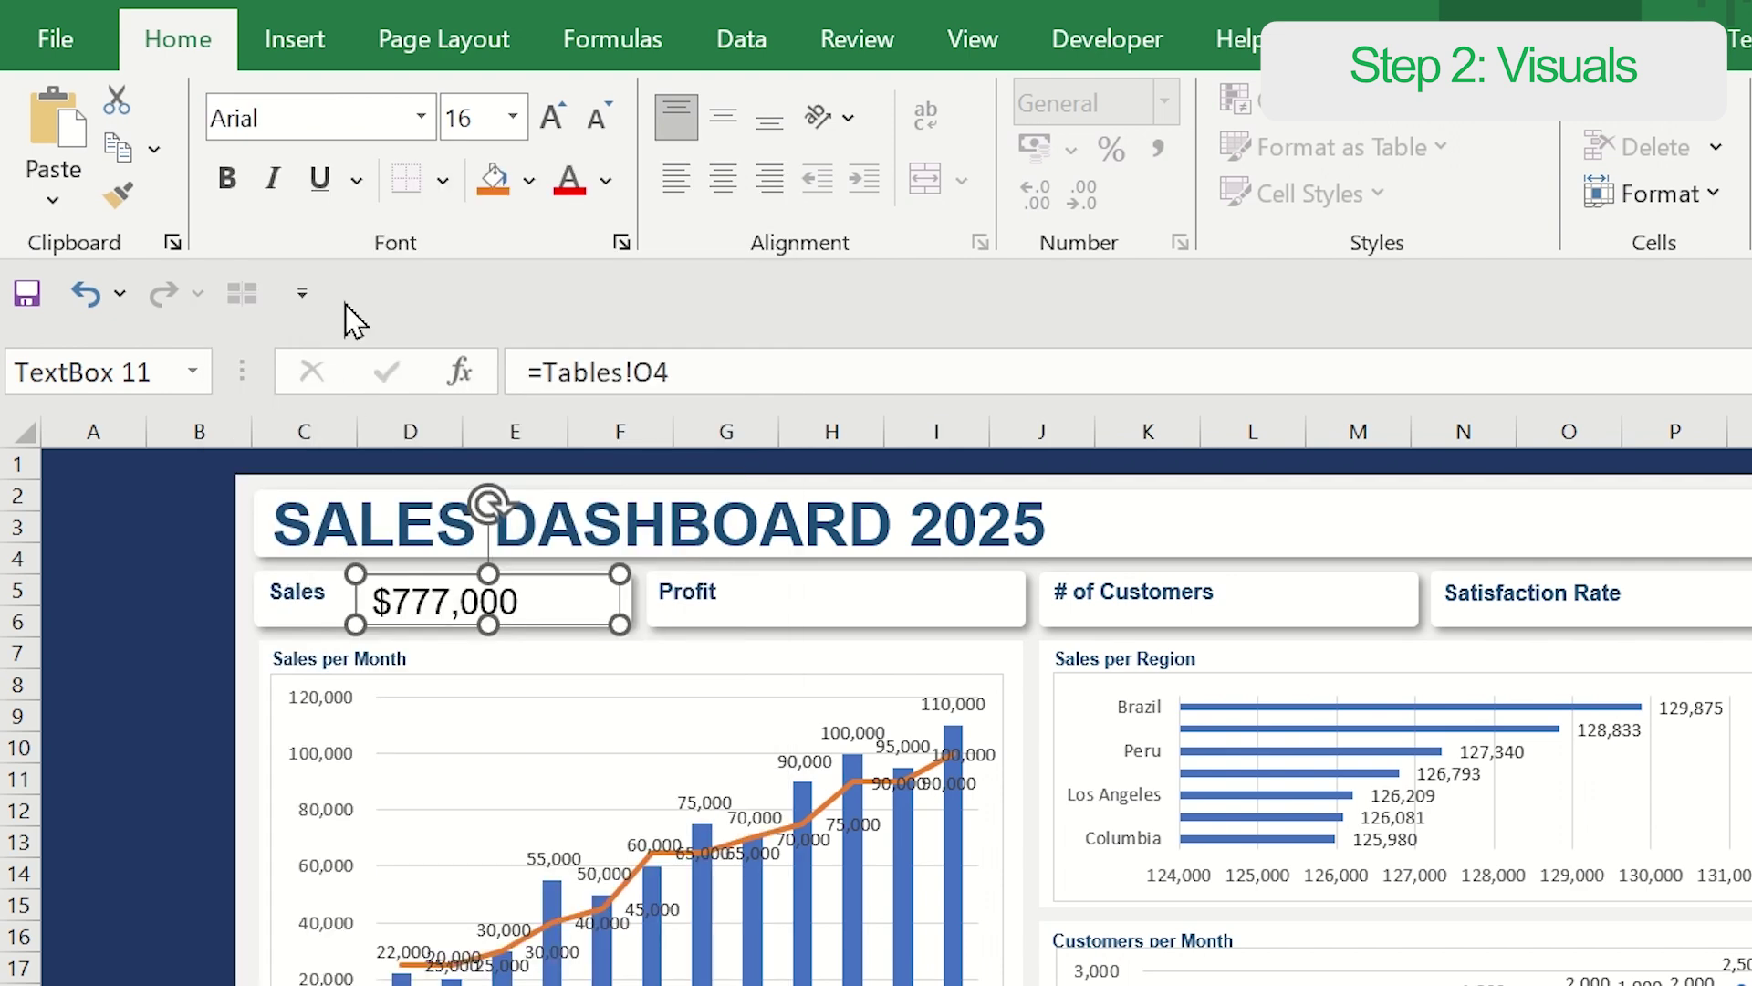
Step: Make the $777,000 value bold, dark blue, and centred horizontally and vertically
left_click(228, 178)
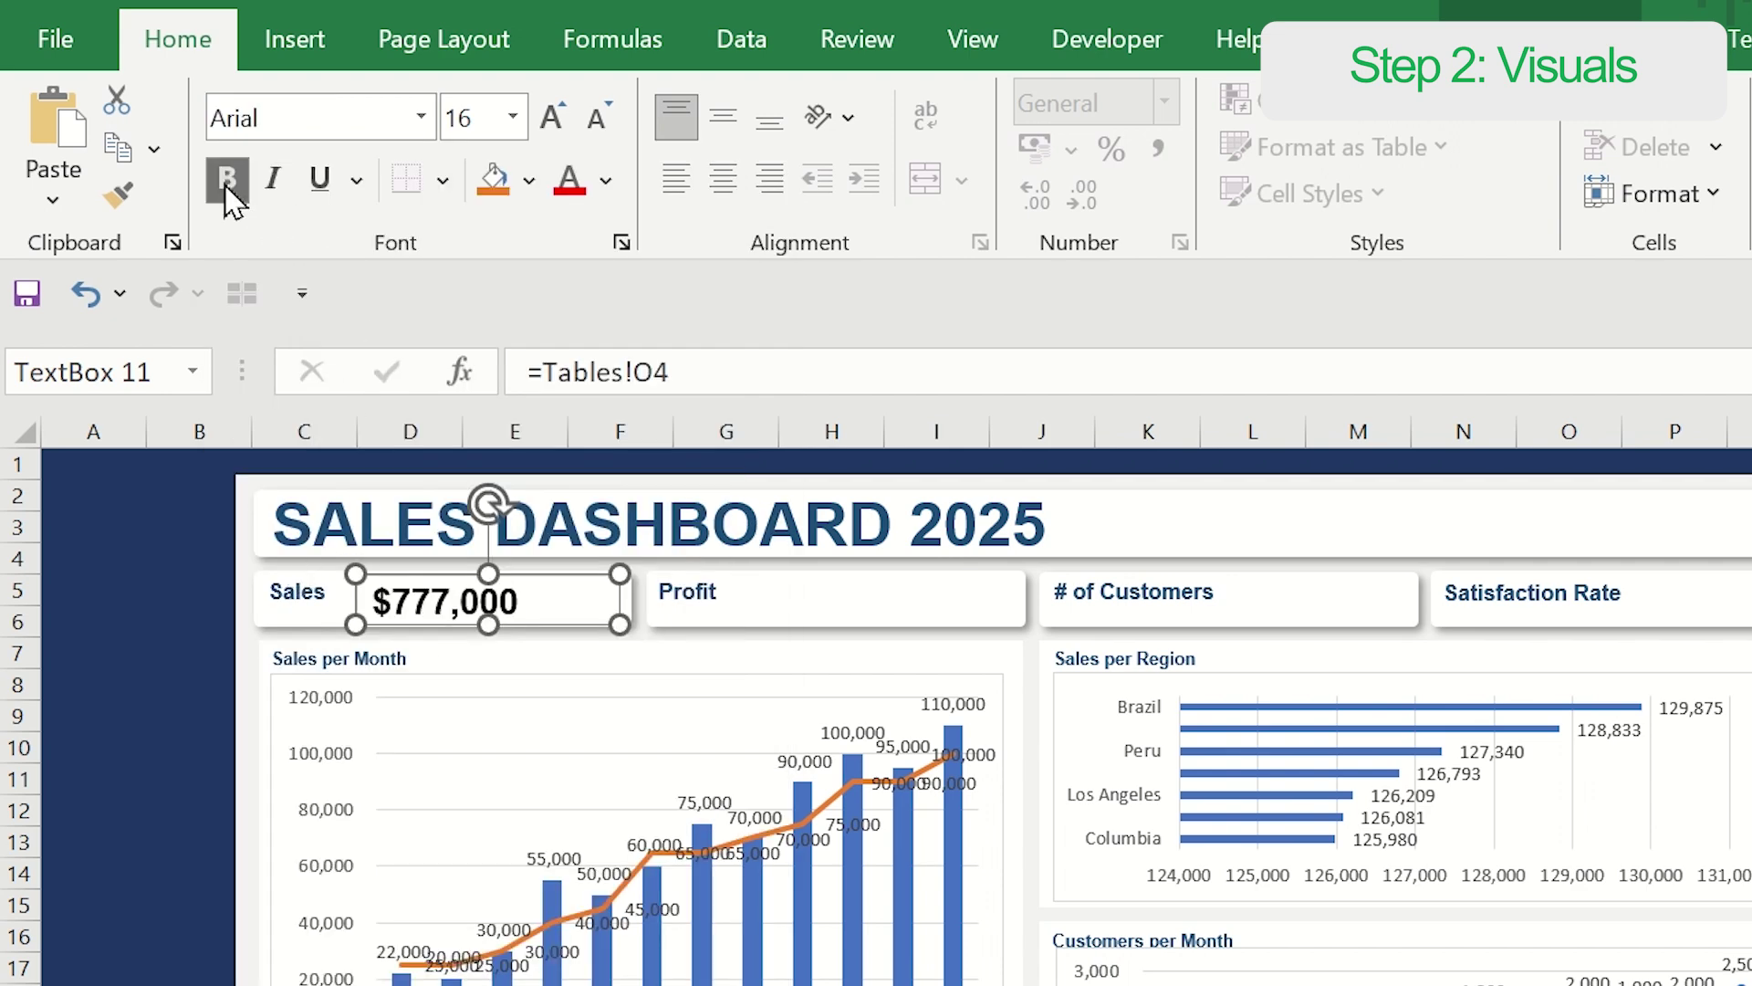
left_click(617, 187)
left_click(851, 586)
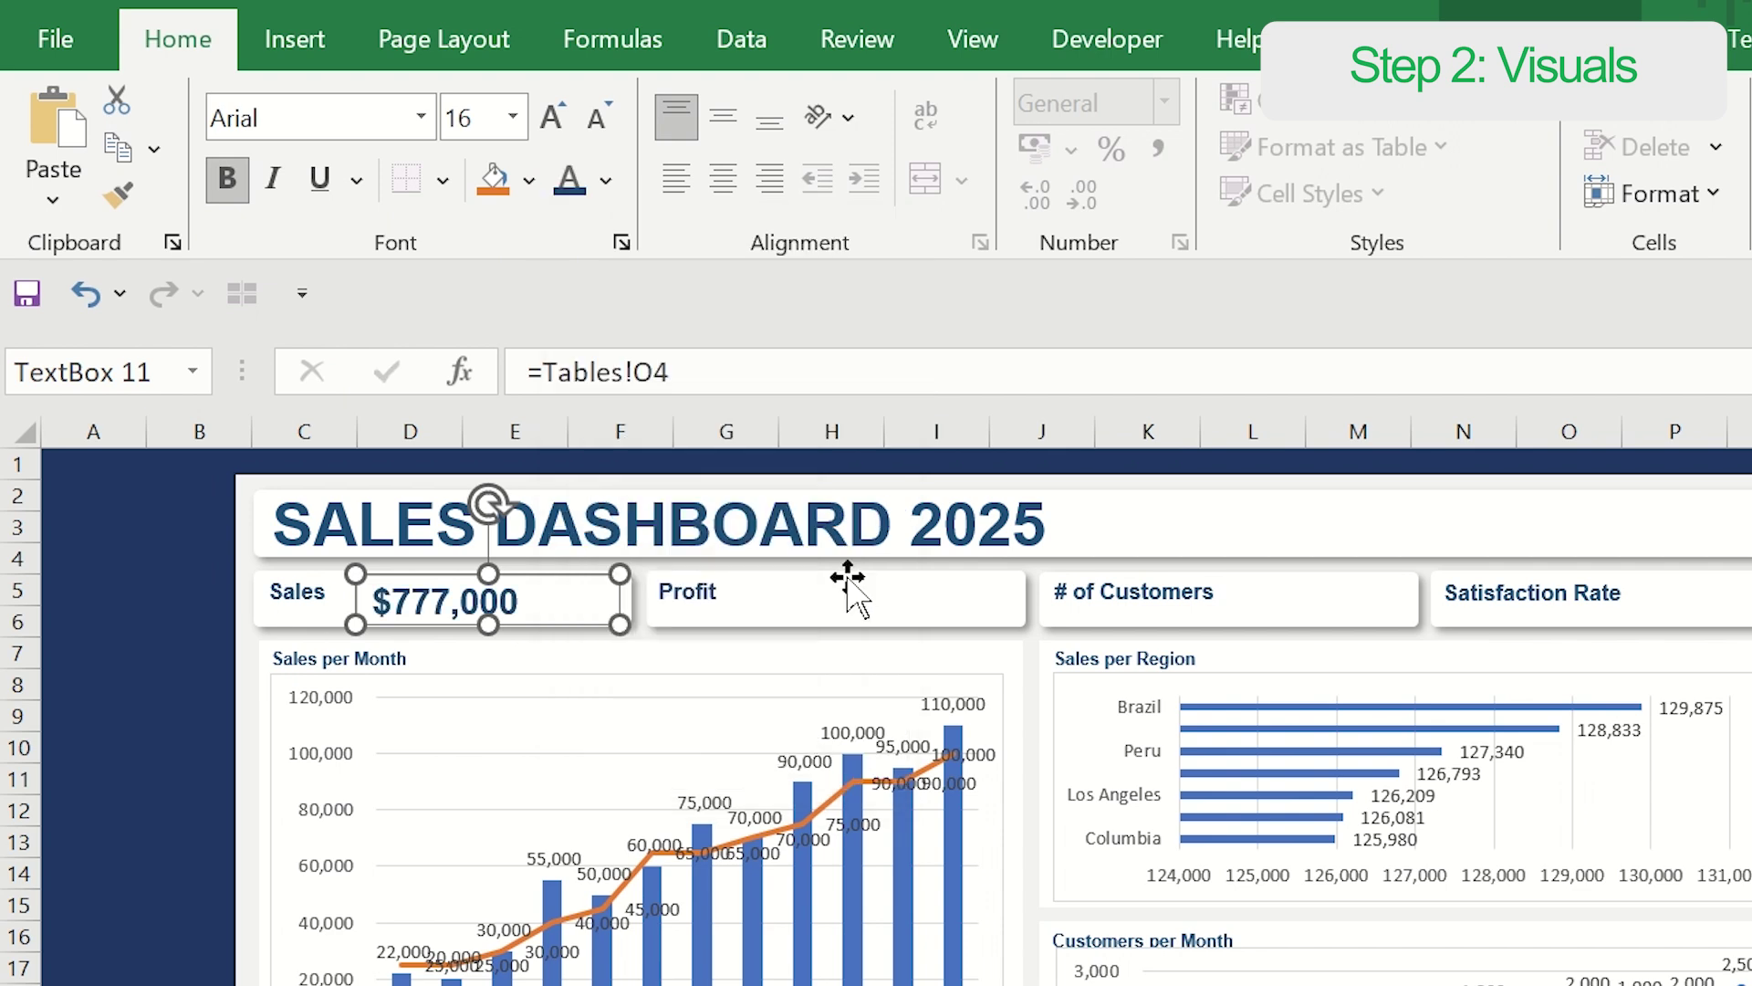
left_click(723, 178)
left_click(726, 122)
key("Escape")
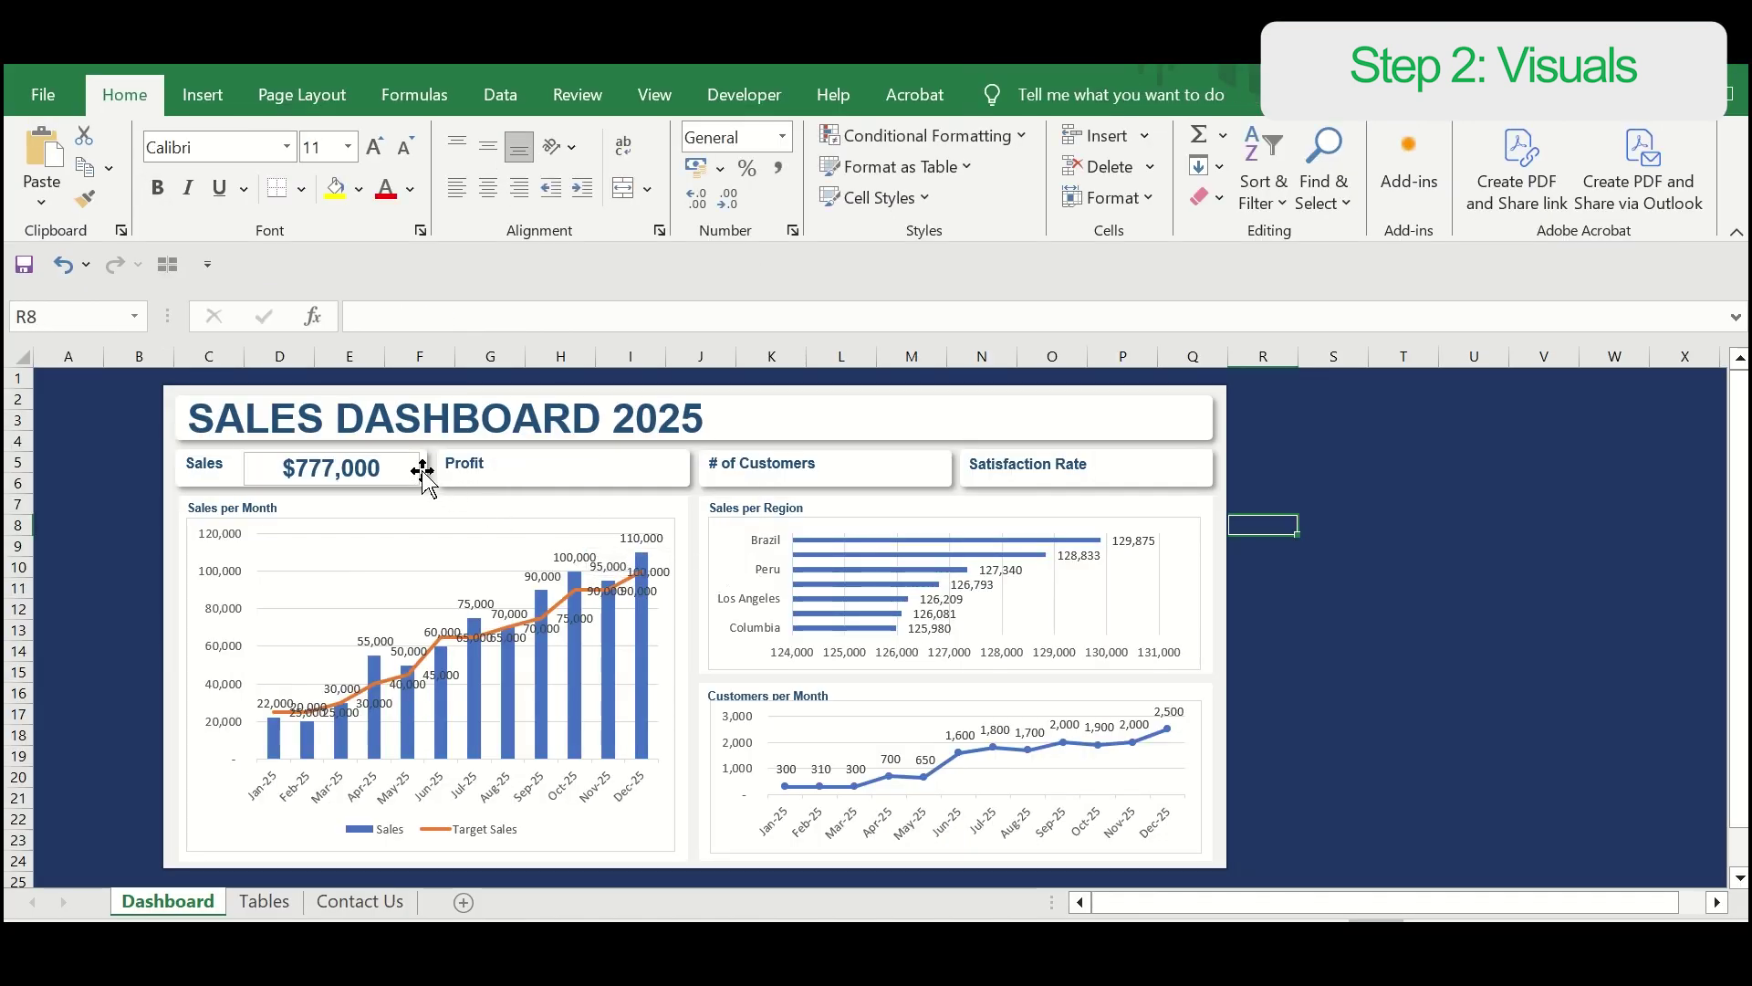
Step: Remove the outline from the $777,000 text box
left_click(625, 600)
left_click(417, 476)
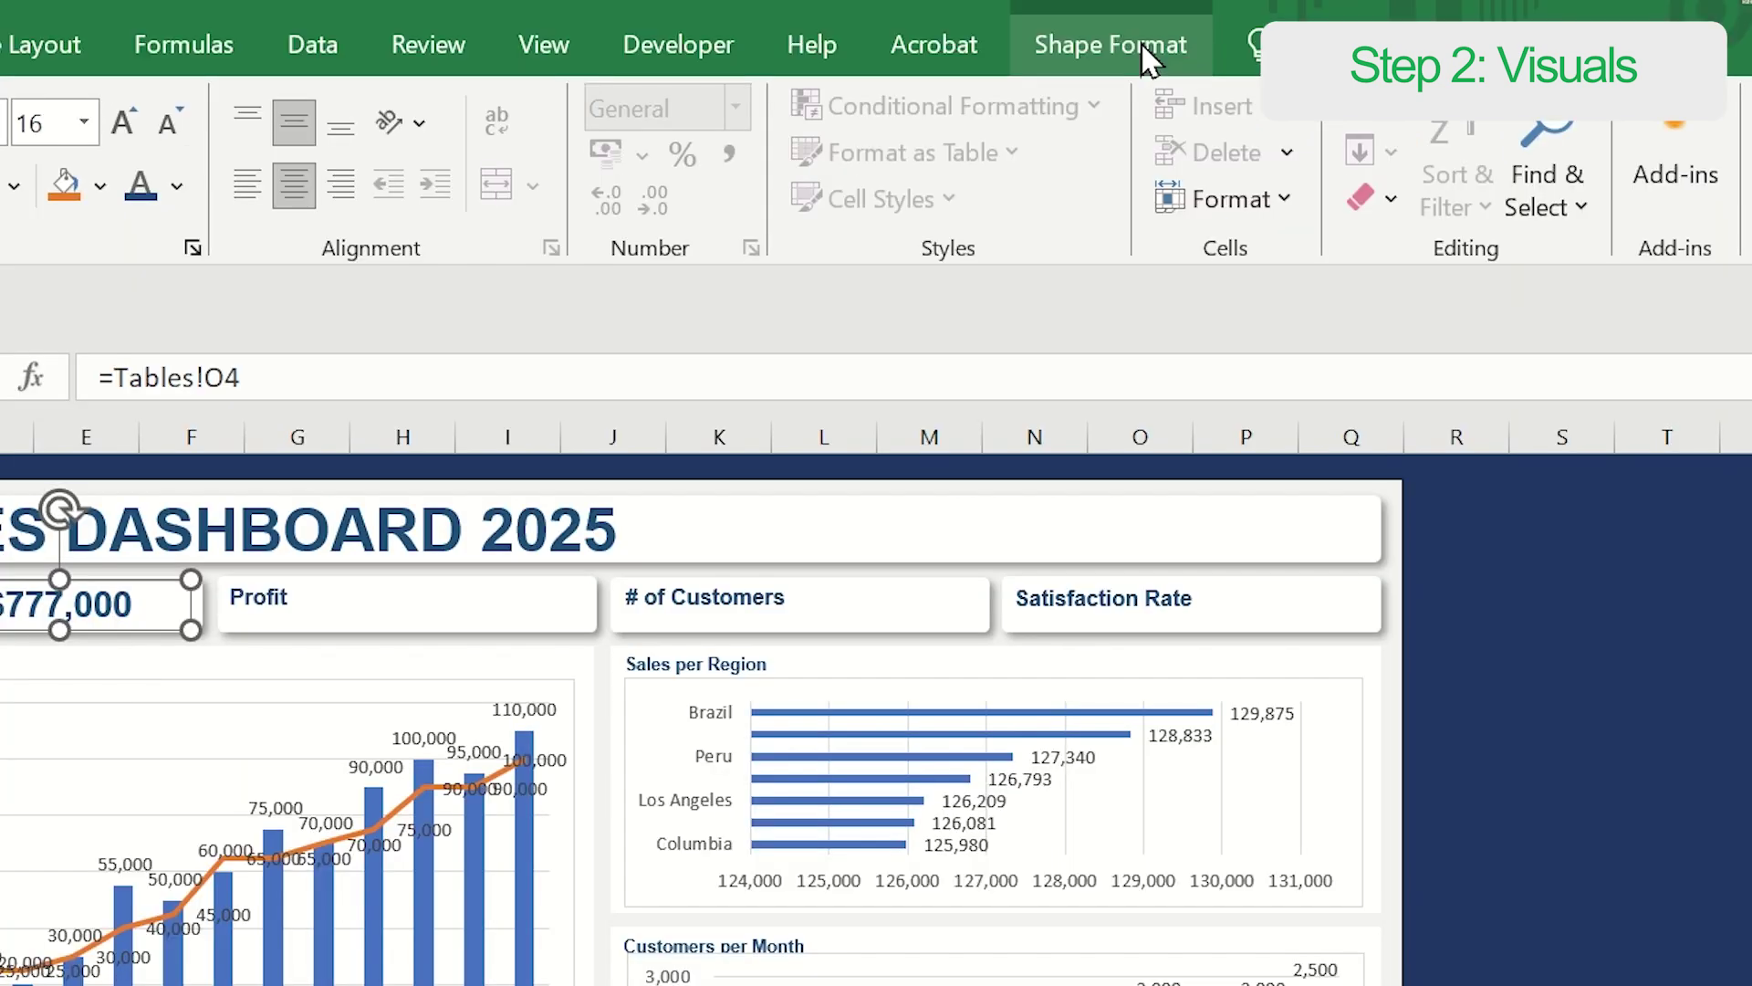
left_click(1050, 96)
left_click(755, 169)
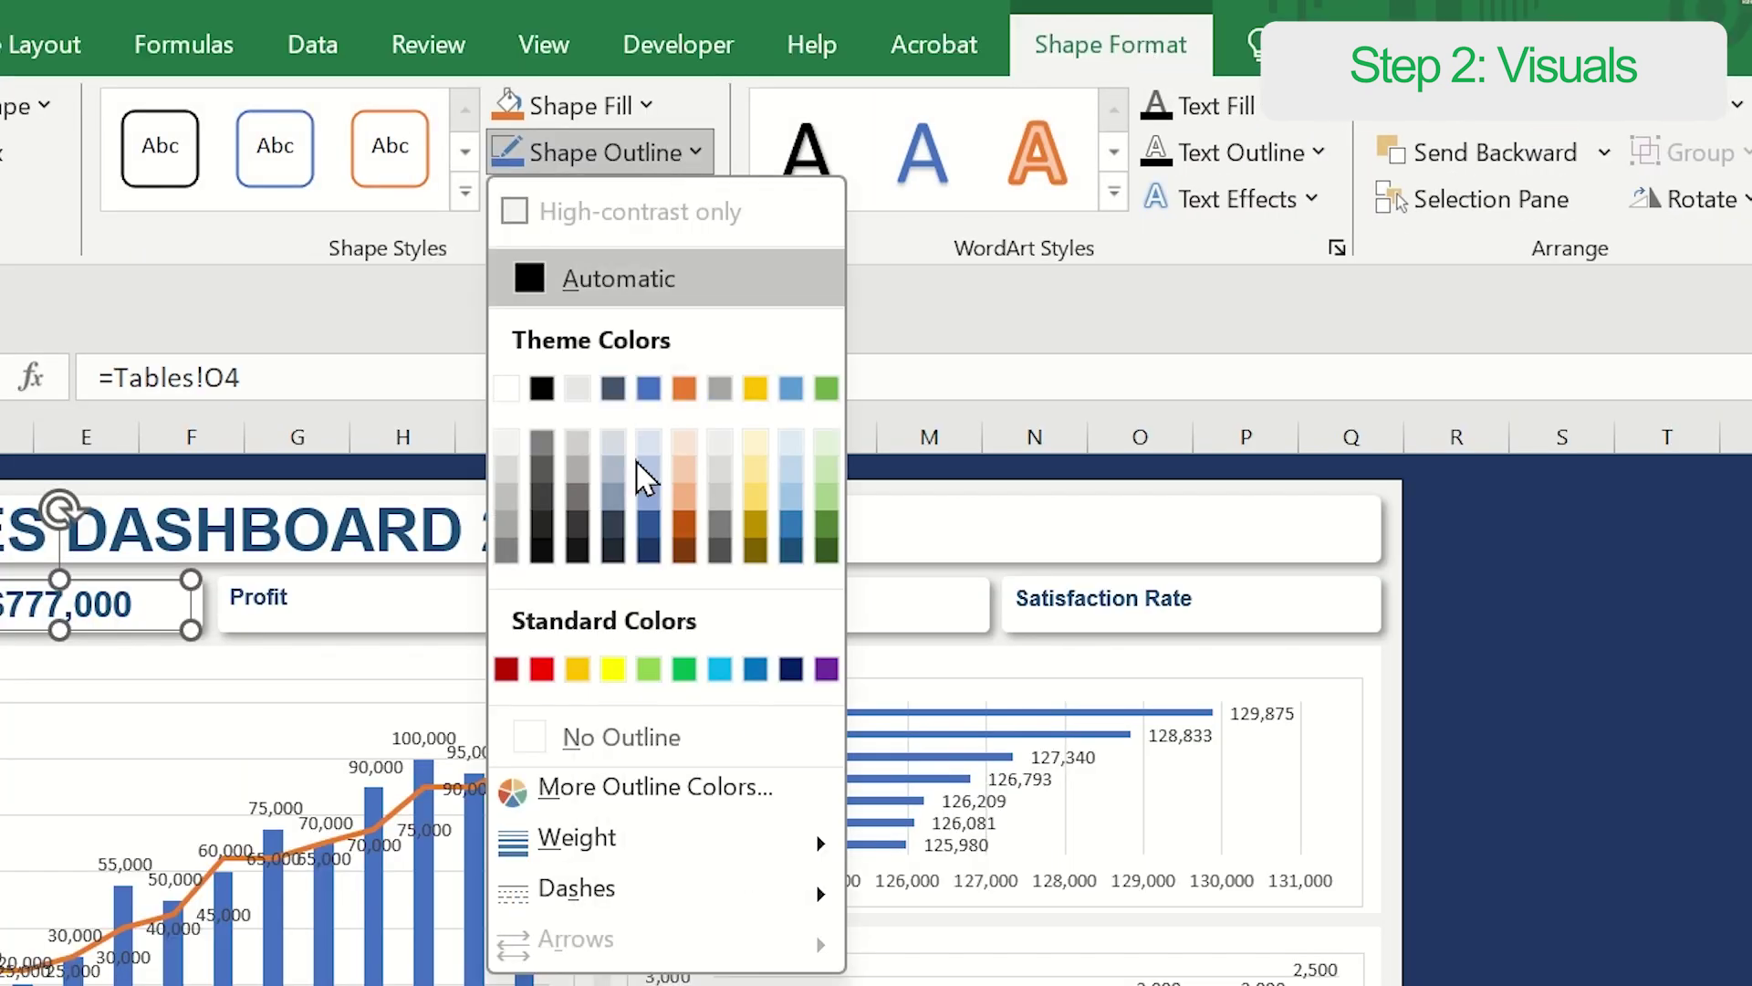
left_click(589, 737)
left_click(1479, 751)
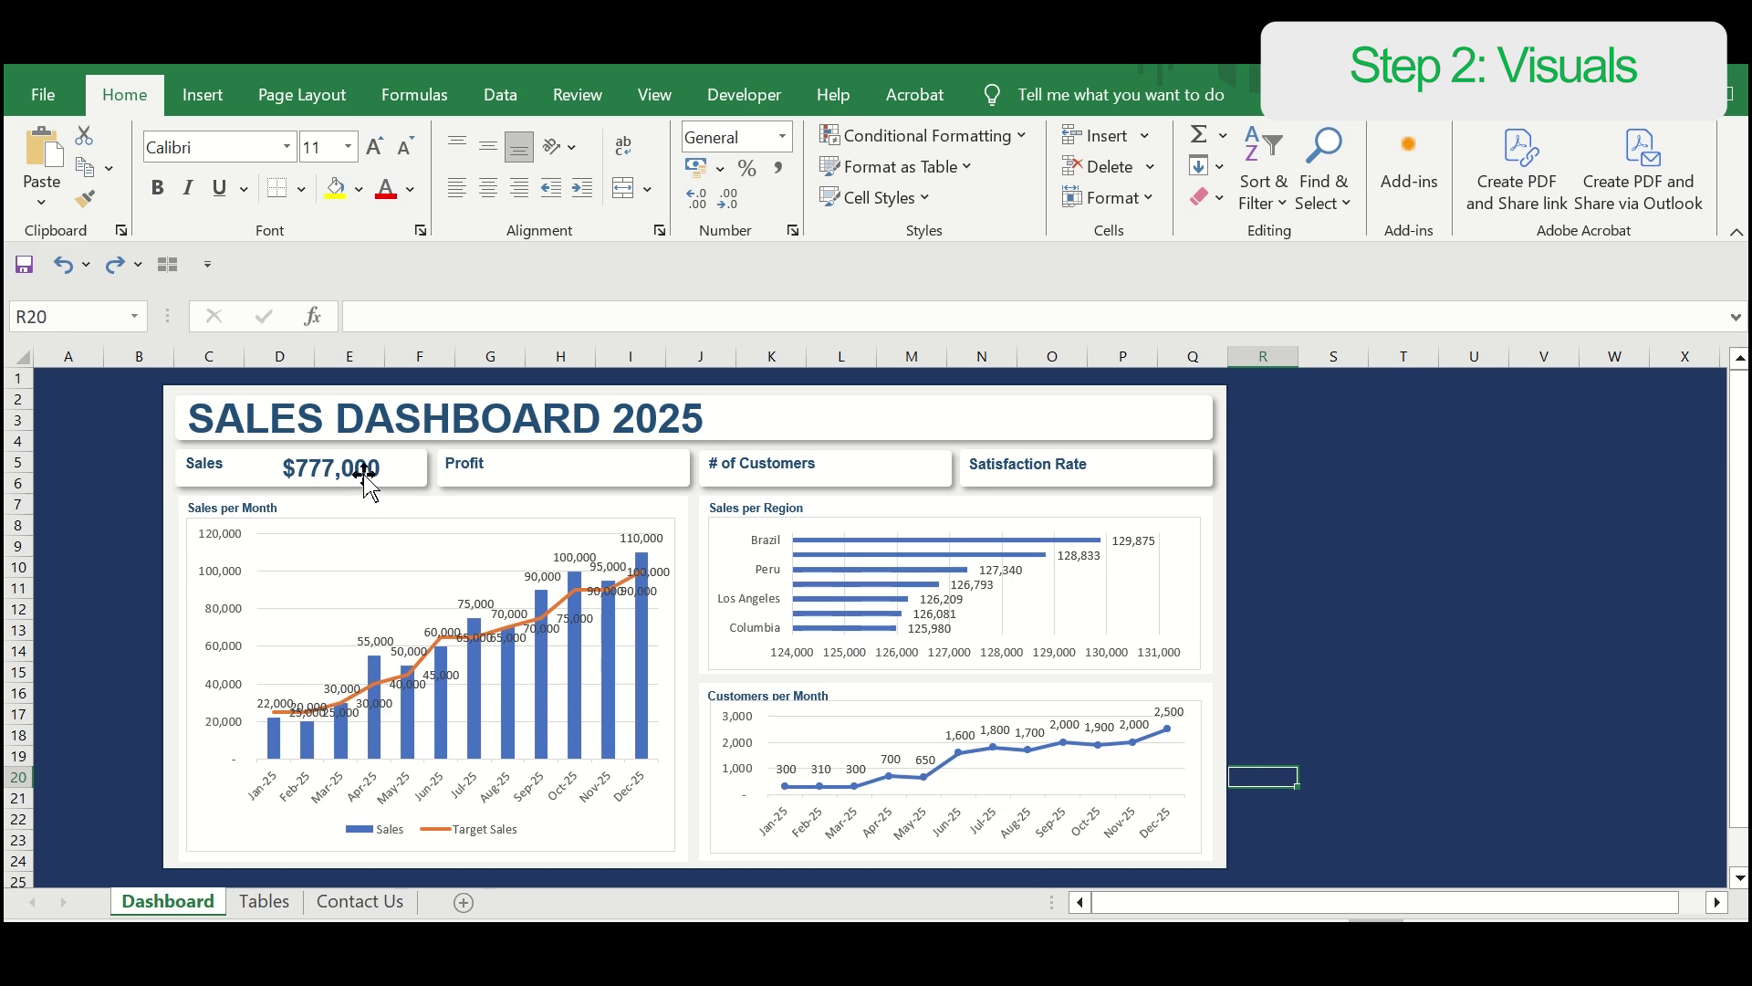
Step: Copy the sales value box and move the duplicate into the Profit card
left_click(365, 475)
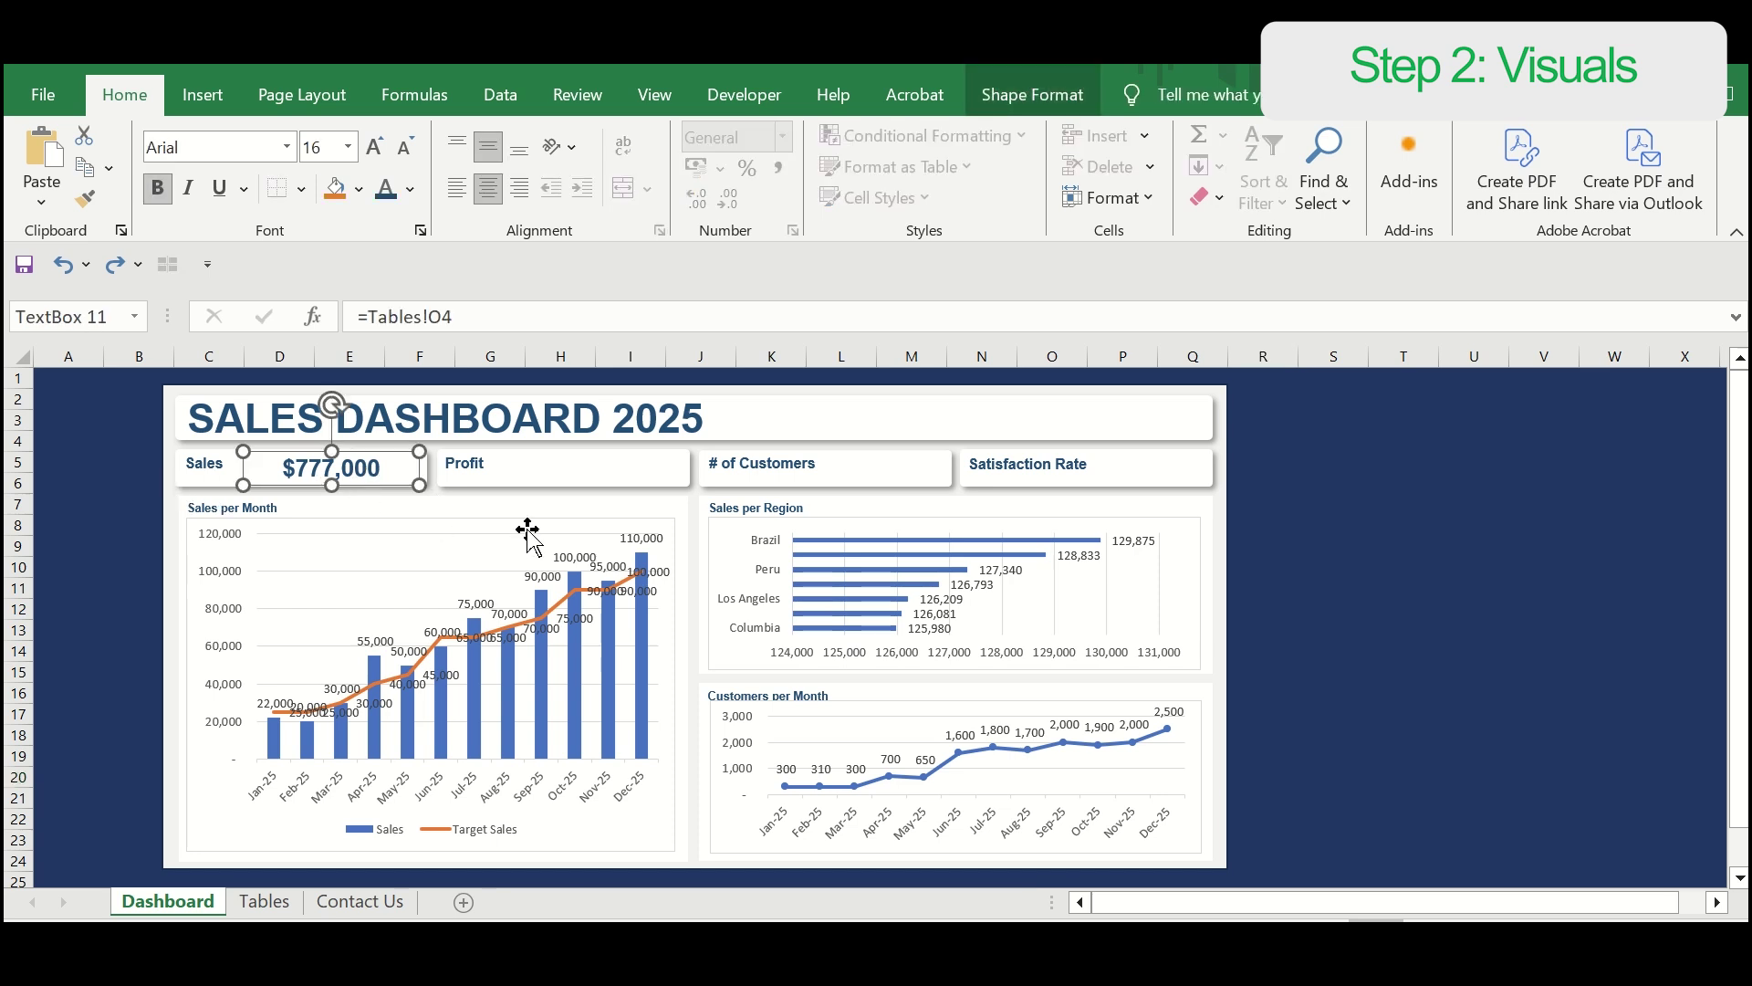
key("ctrl+c")
key("ctrl+v")
left_click_drag(374, 472, 639, 475)
Step: Relink the Profit box to =Tables!O5 and set it to Arial size 16
left_click(474, 318)
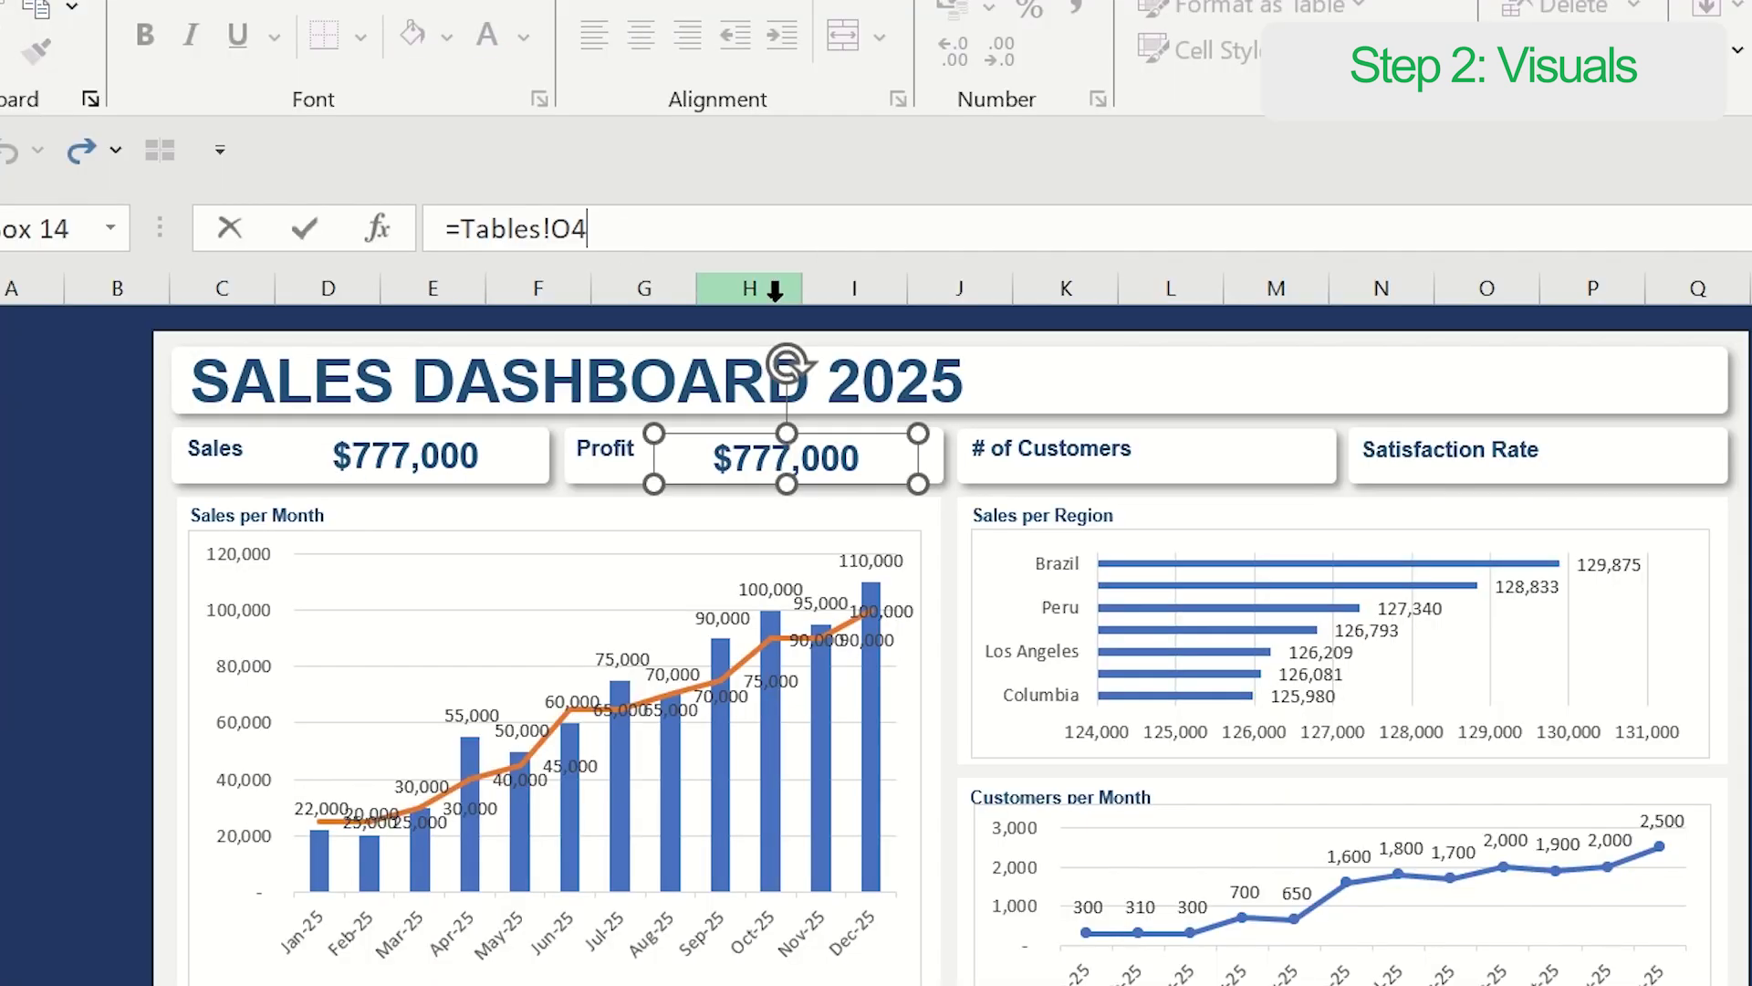
type("5")
key("Return")
left_click(922, 478)
left_click(907, 462)
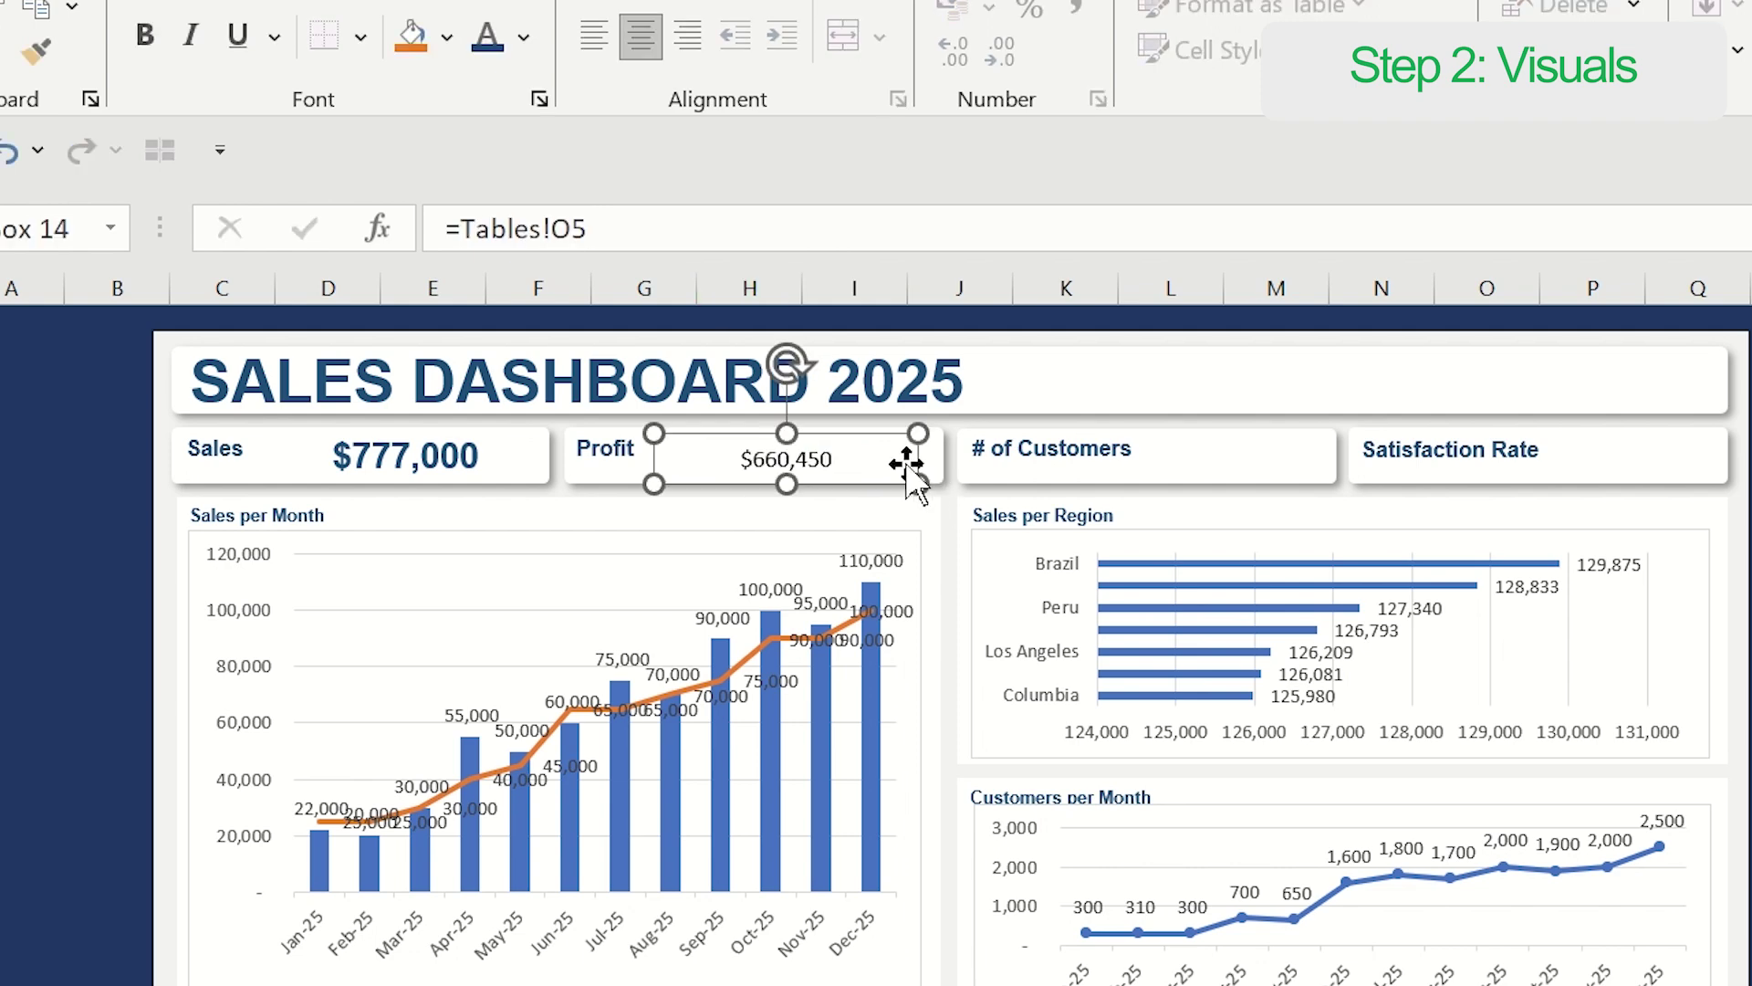
left_click(514, 121)
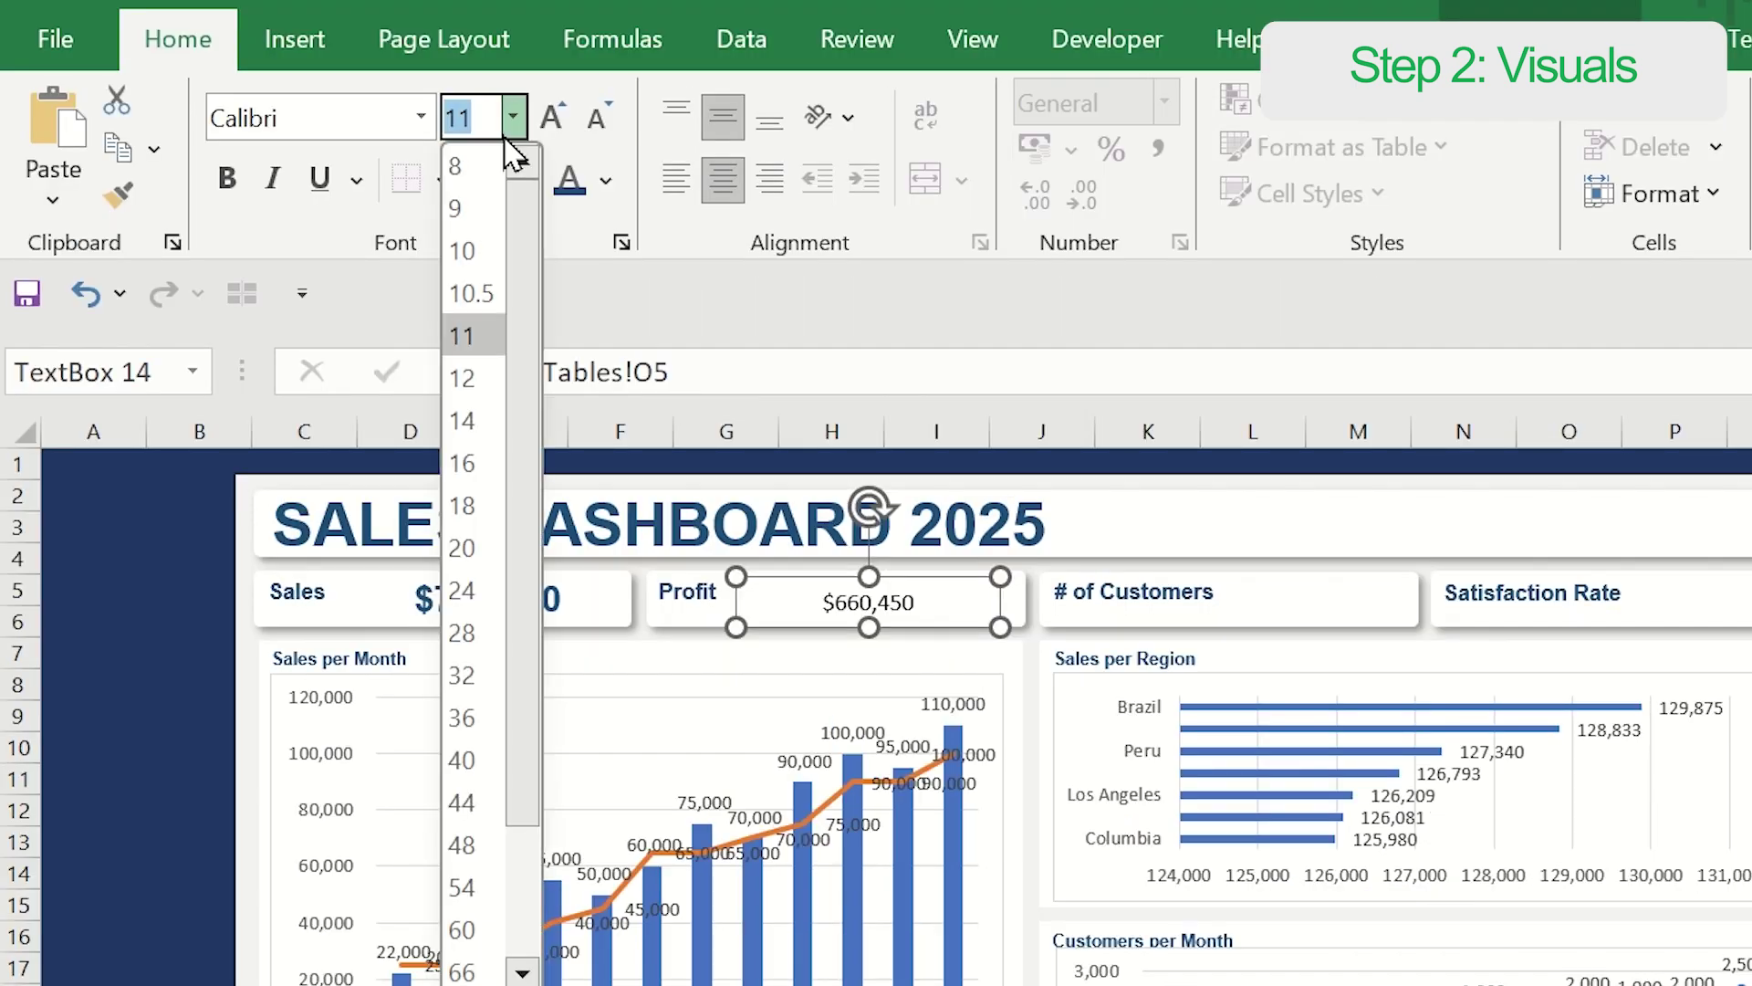
left_click(466, 456)
left_click(421, 118)
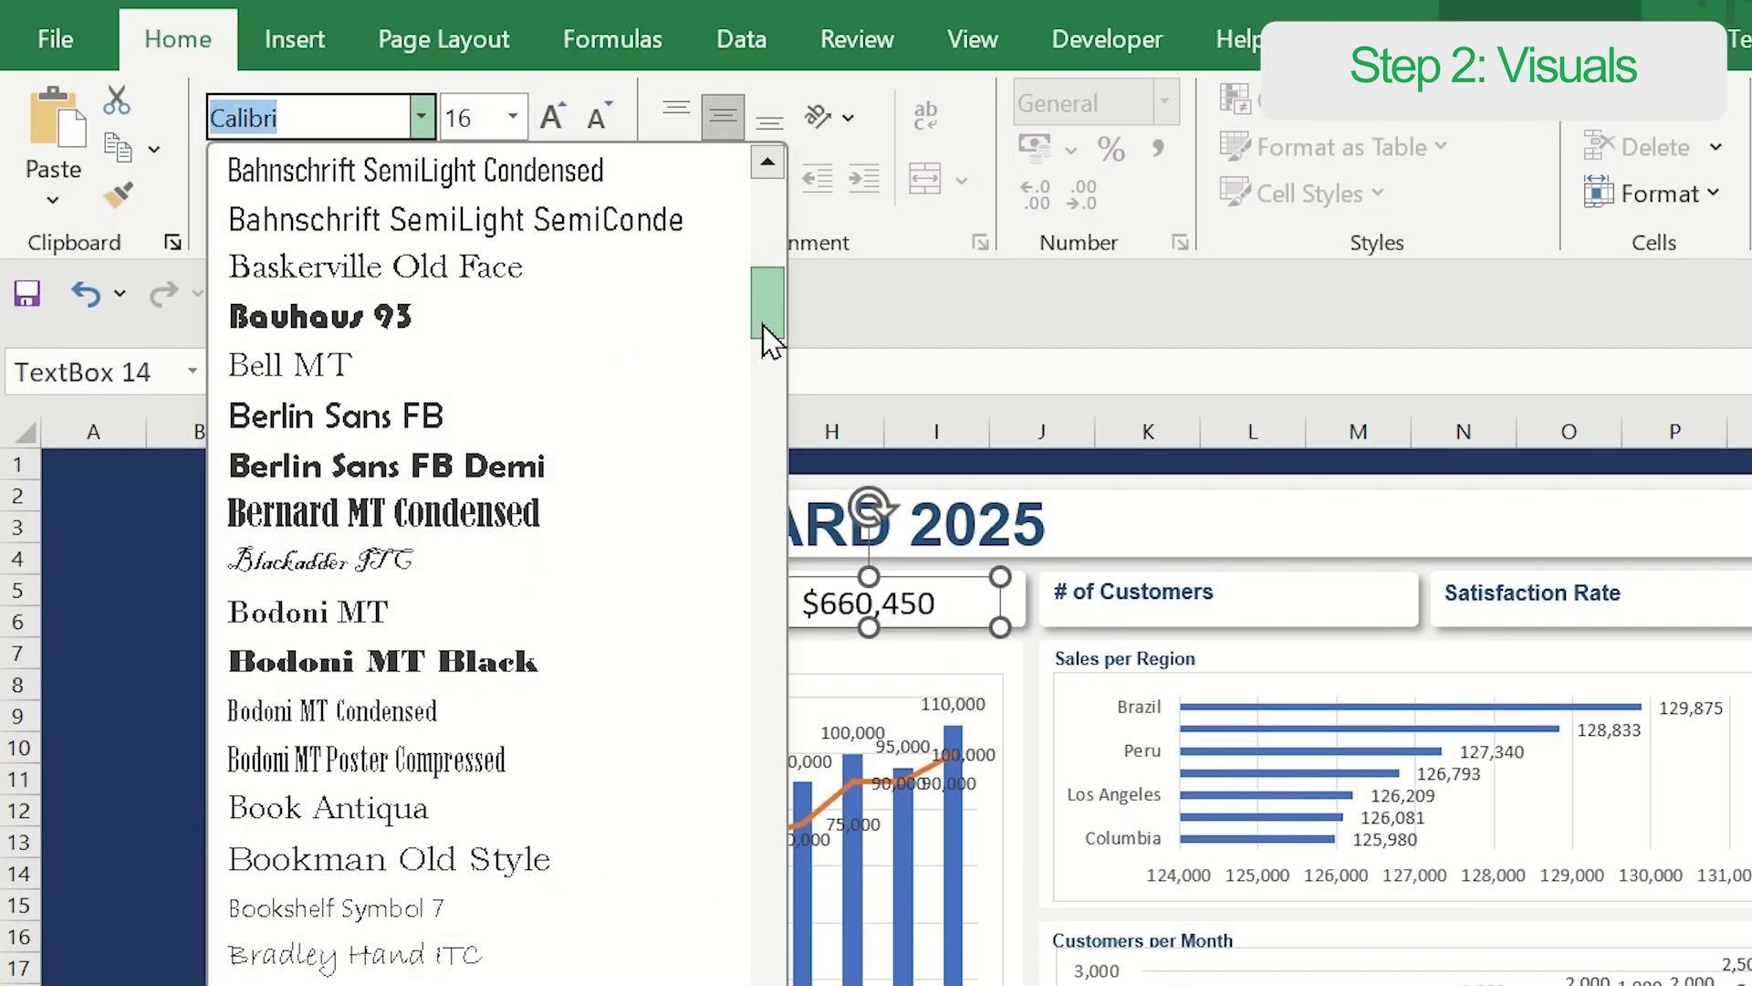
left_click_drag(767, 334, 606, 243)
left_click(306, 365)
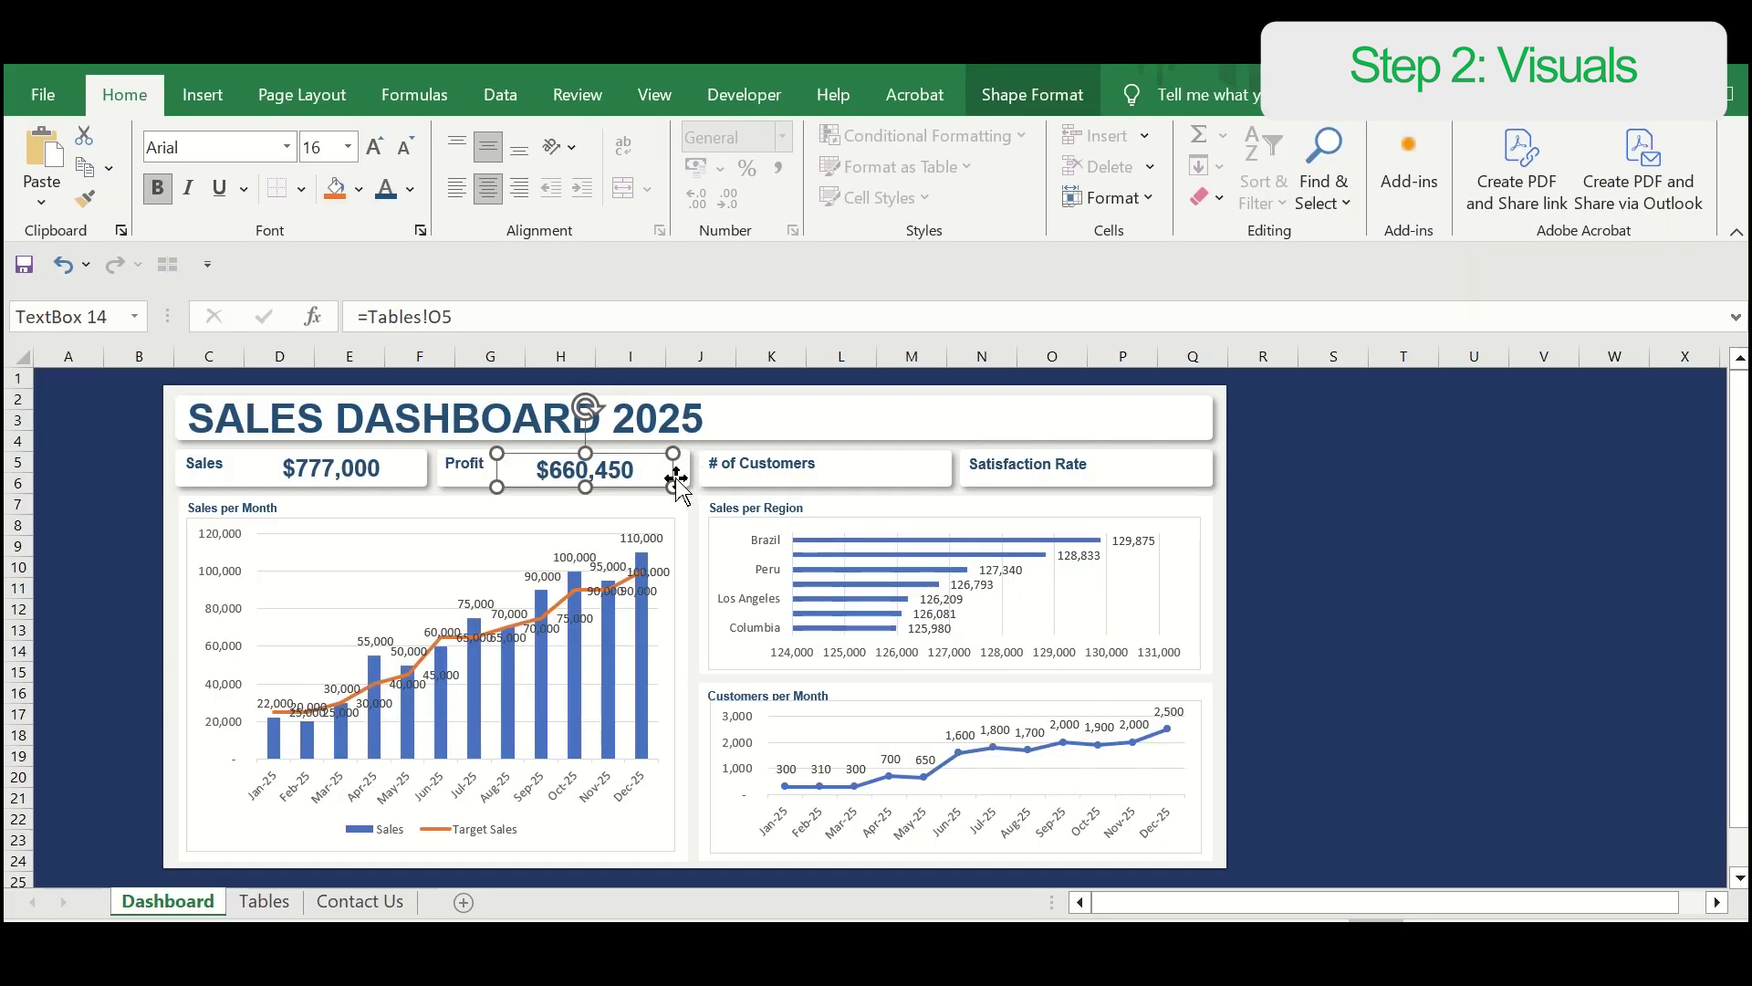
Step: Duplicate the Profit box into the # of Customers card and relink it to =Tables!O6
key("ctrl+d")
left_click_drag(636, 497, 813, 481)
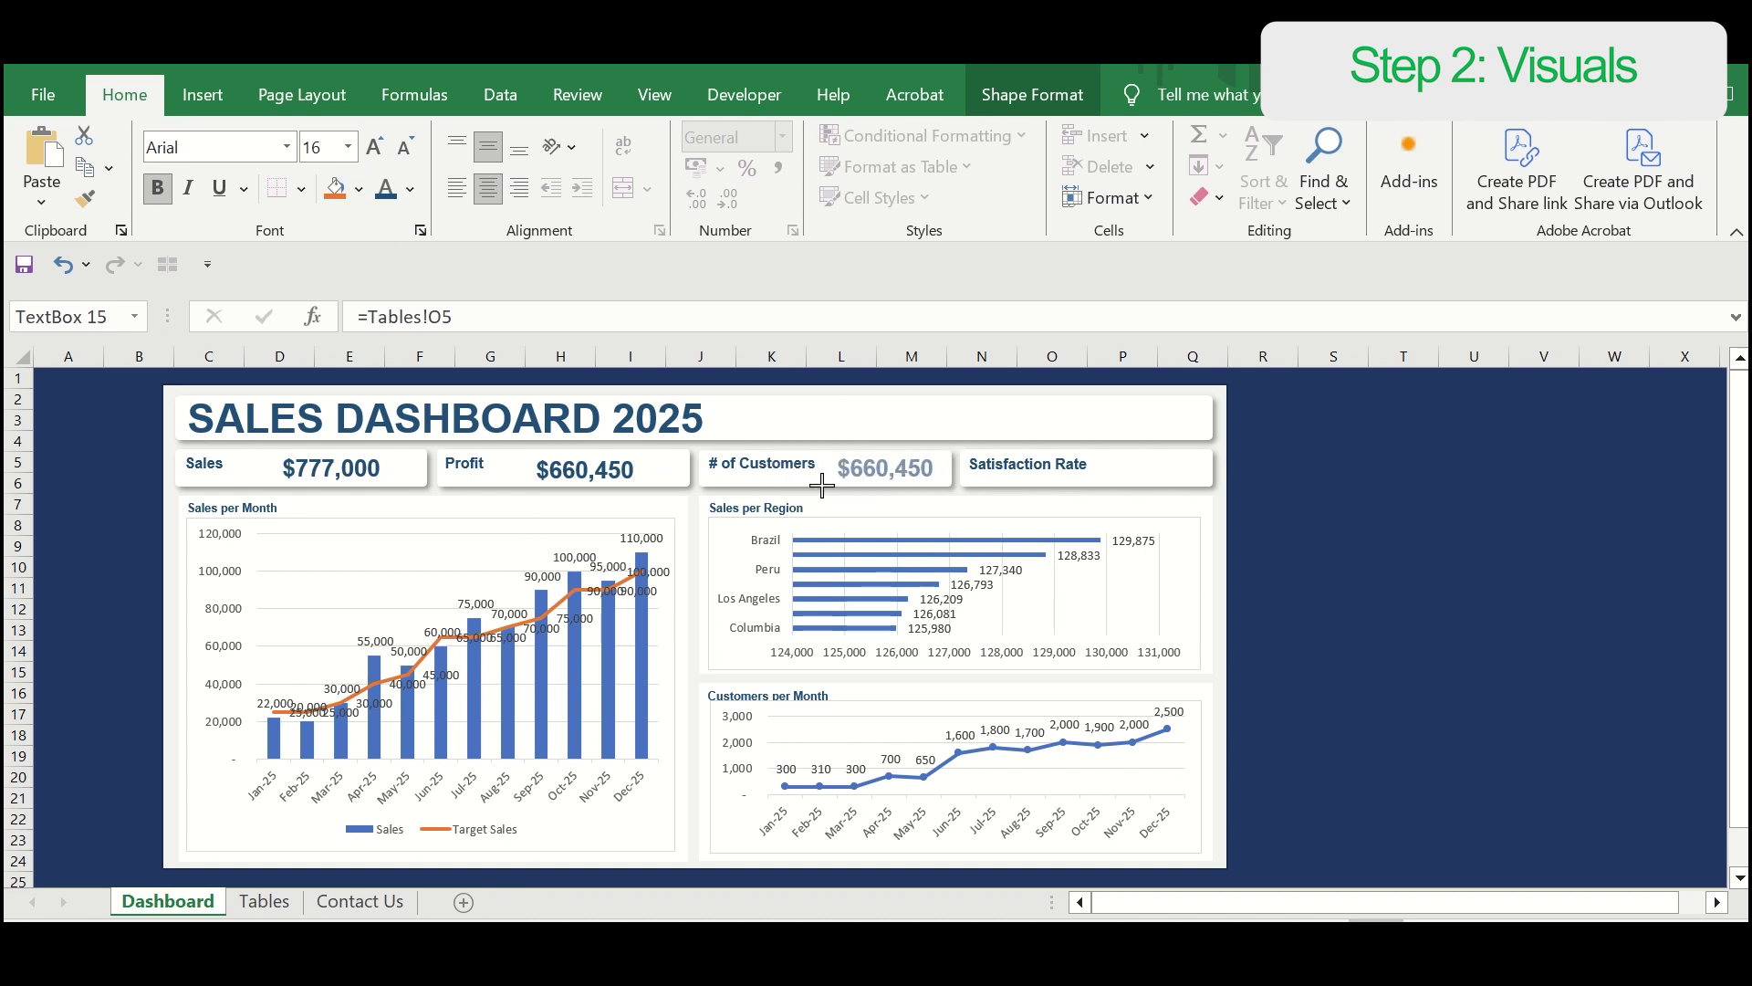
left_click(821, 486)
left_click(538, 316)
key("BackSpace")
type("6")
key("Return")
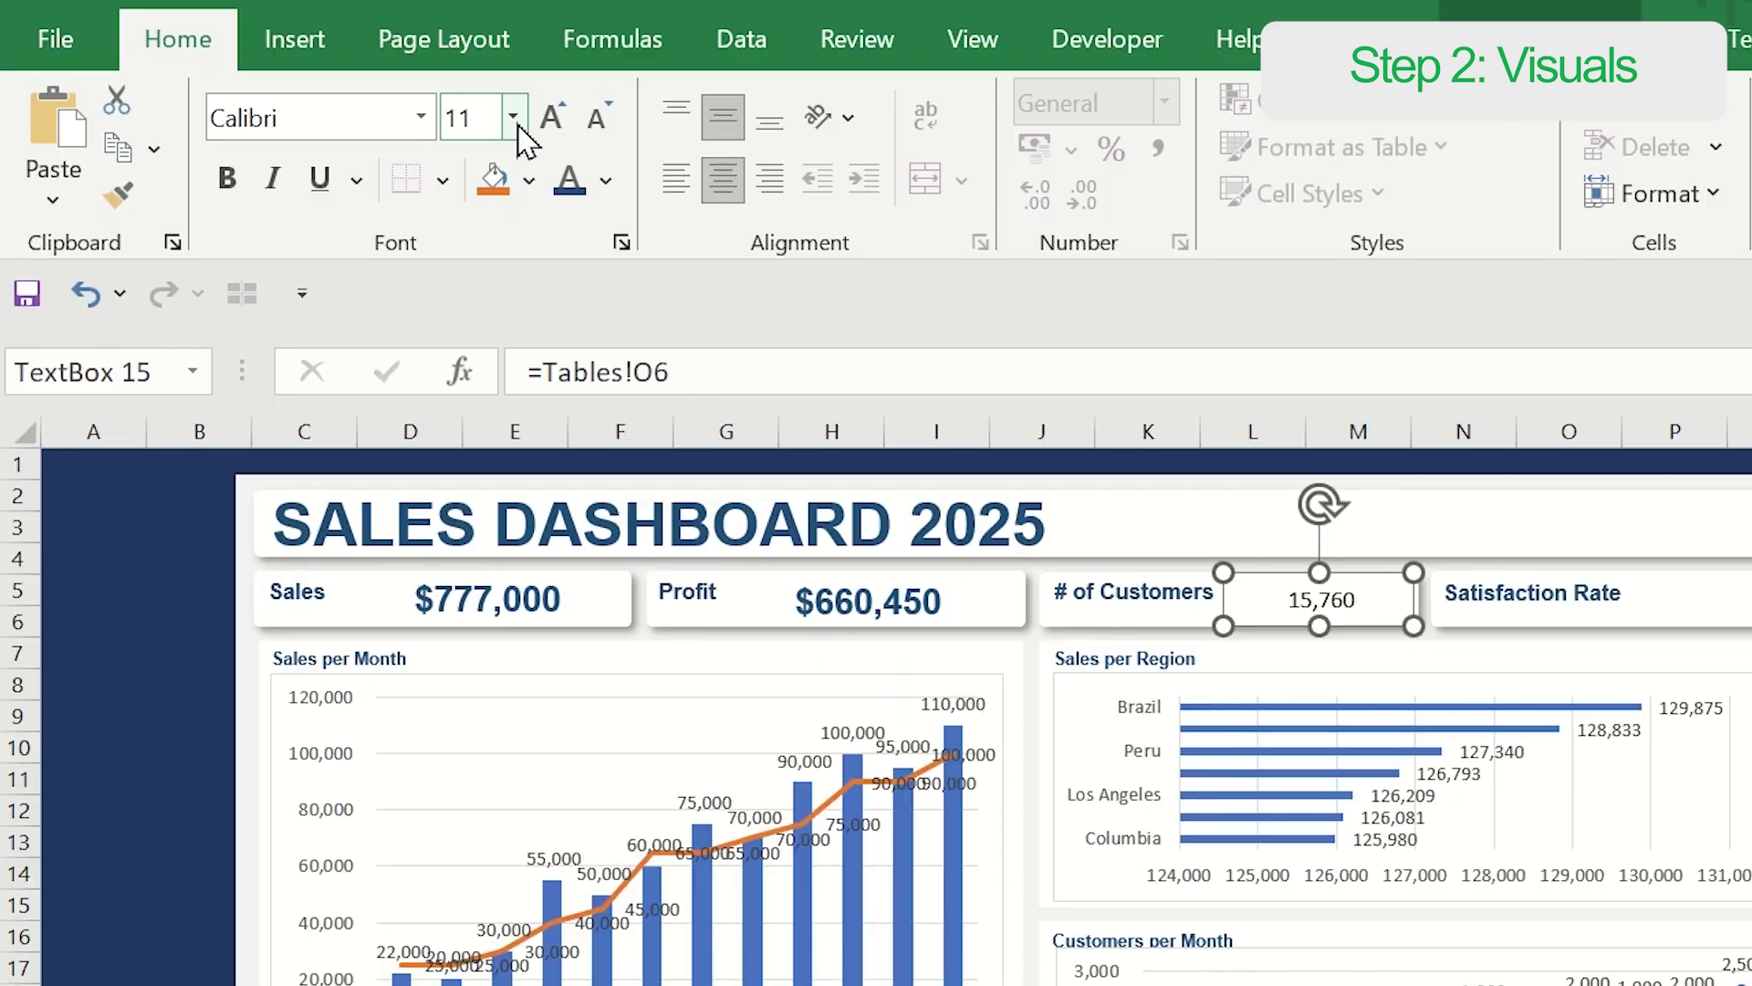
Step: Format 15,760 as bold Arial 16 and place a copy in the Satisfaction Rate card
left_click(515, 119)
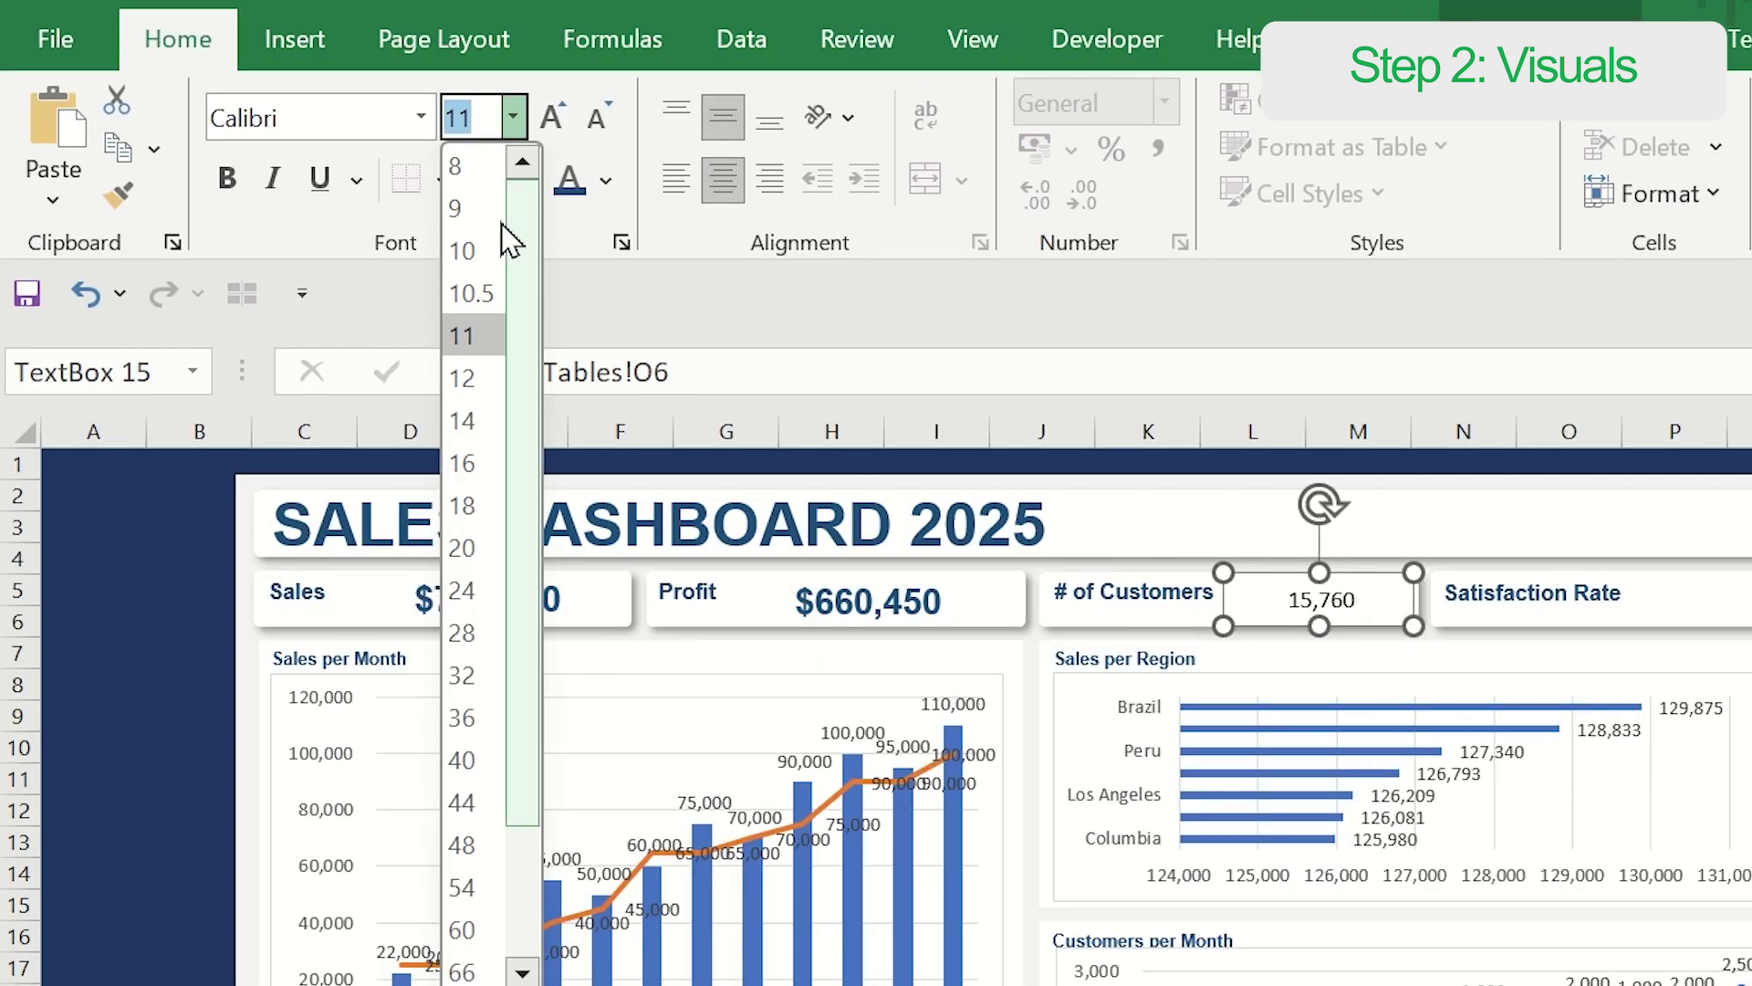
left_click(477, 462)
left_click(424, 124)
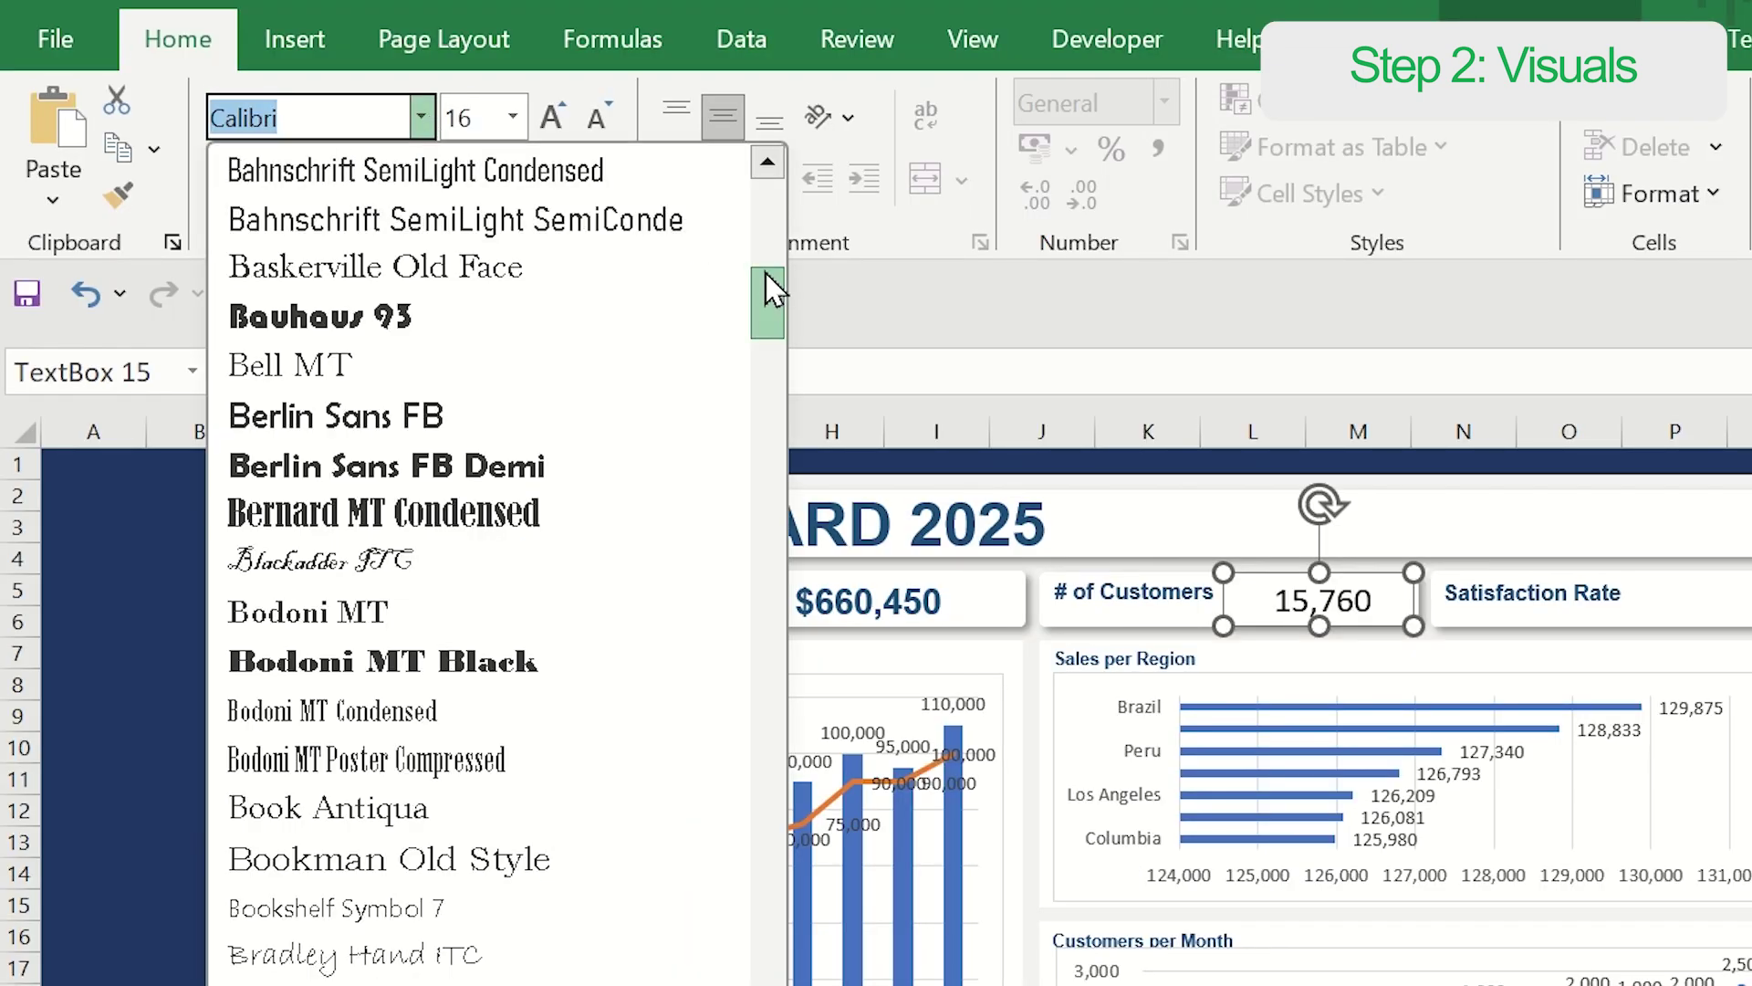
scroll(770, 285, "up", 7)
left_click(289, 384)
left_click(227, 178)
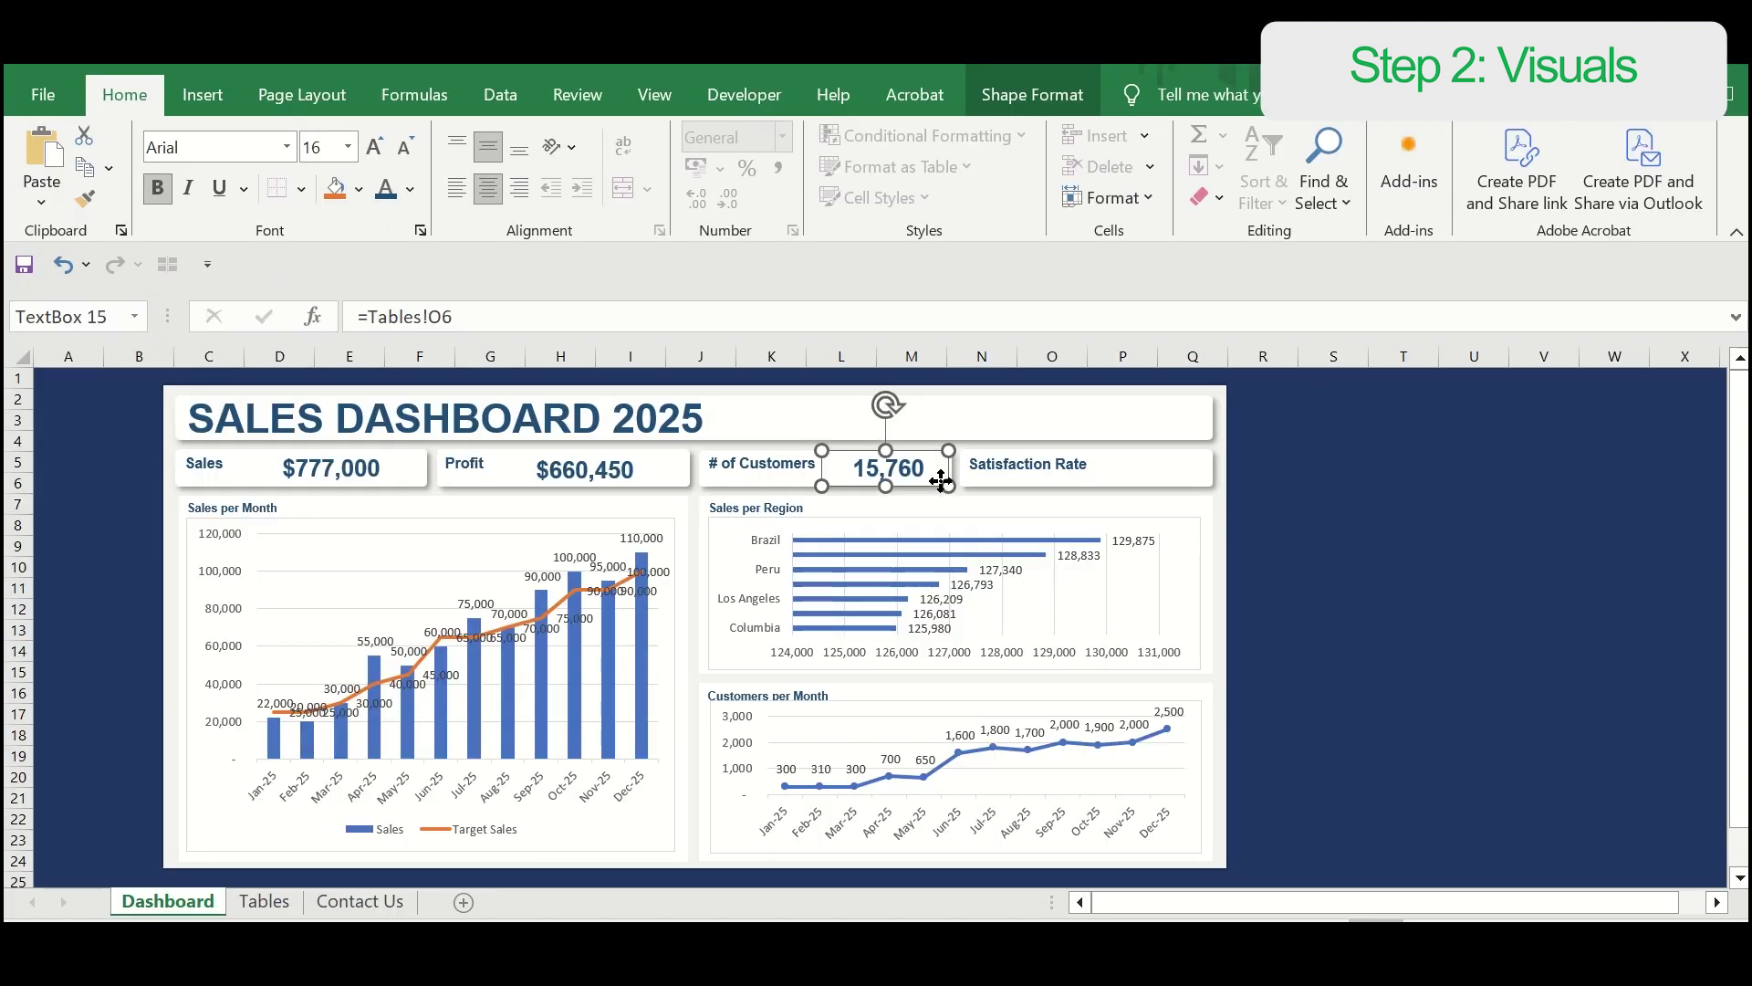
key("ctrl+d")
left_click_drag(924, 491, 1173, 472)
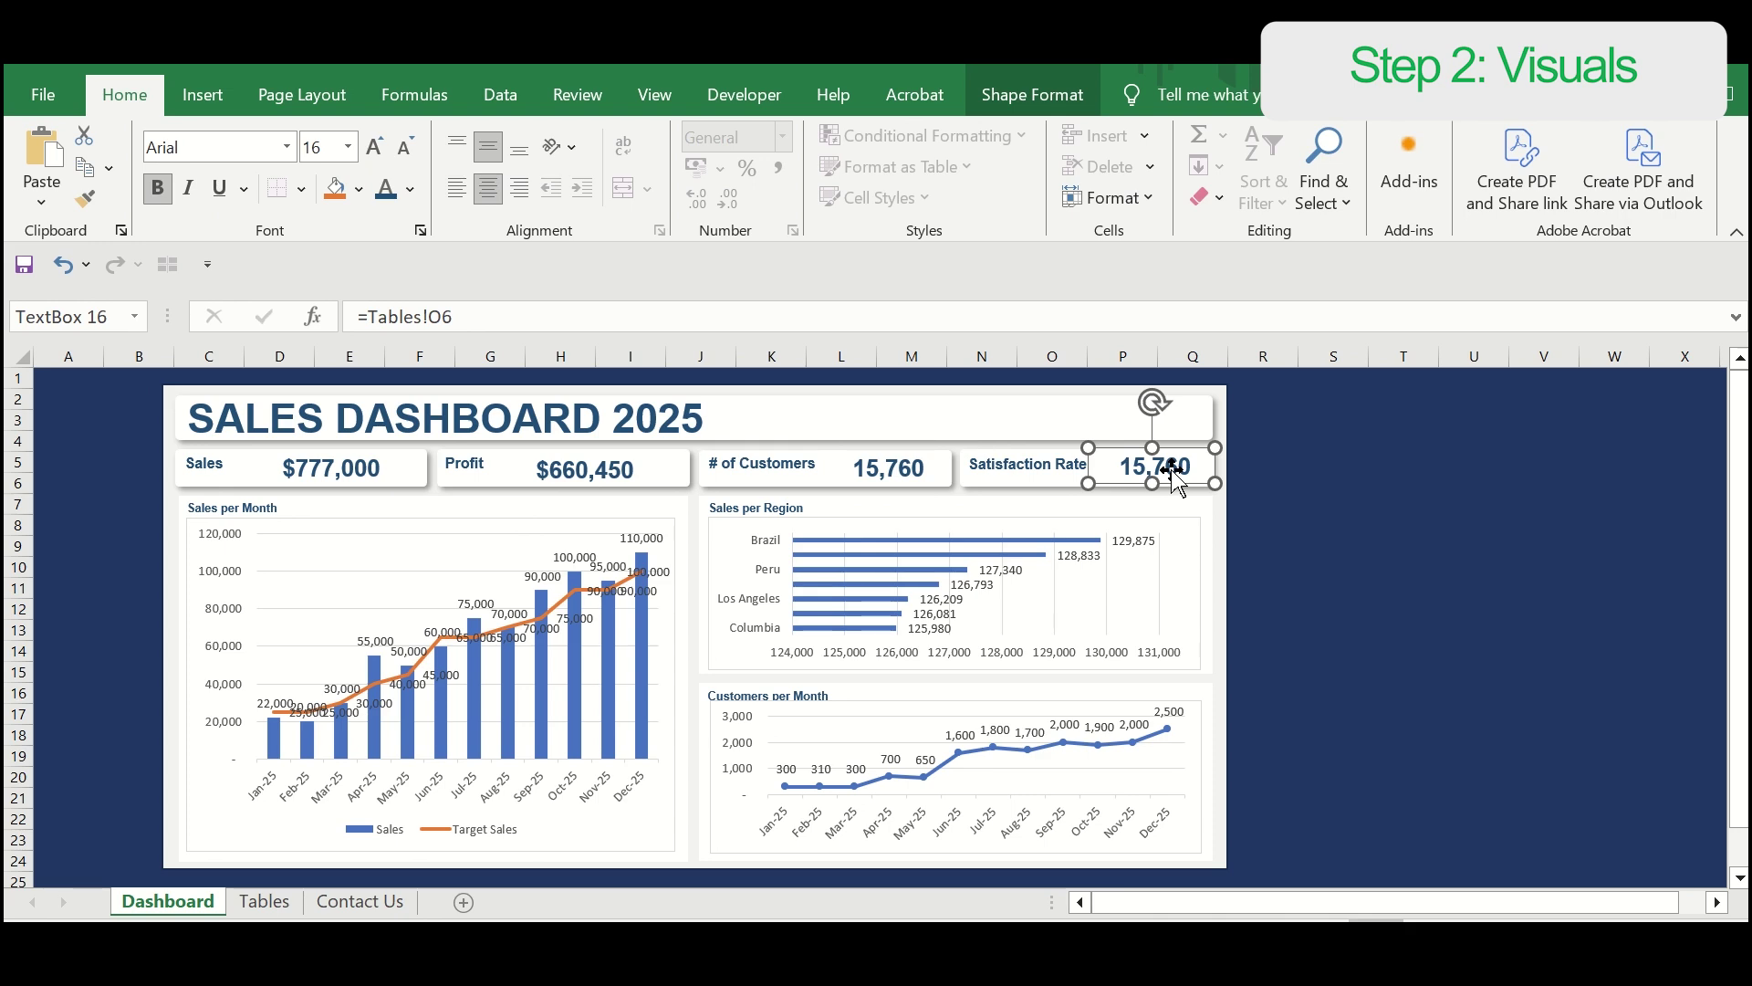
Step: Relink the Satisfaction Rate copy to =Tables!O7
left_click(592, 315)
key("BackSpace")
type("7")
key("Return")
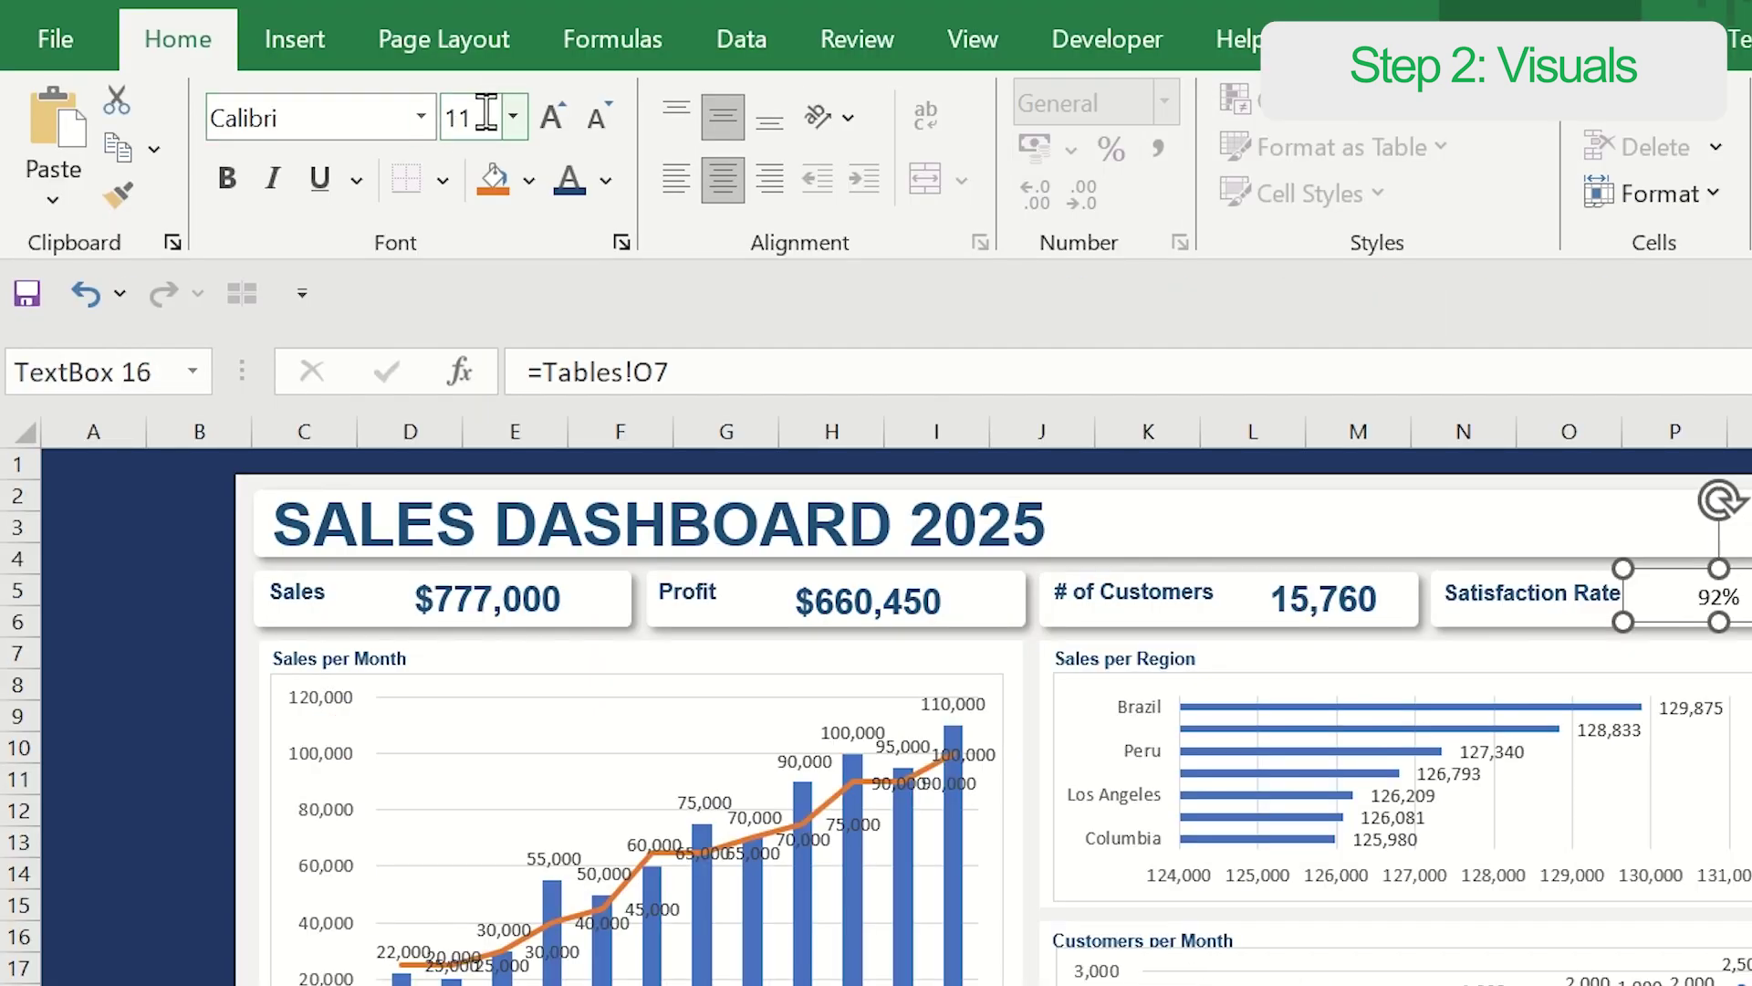
Step: Set the 92% value to bold Arial size 16 and deselect it
type("16")
key("Return")
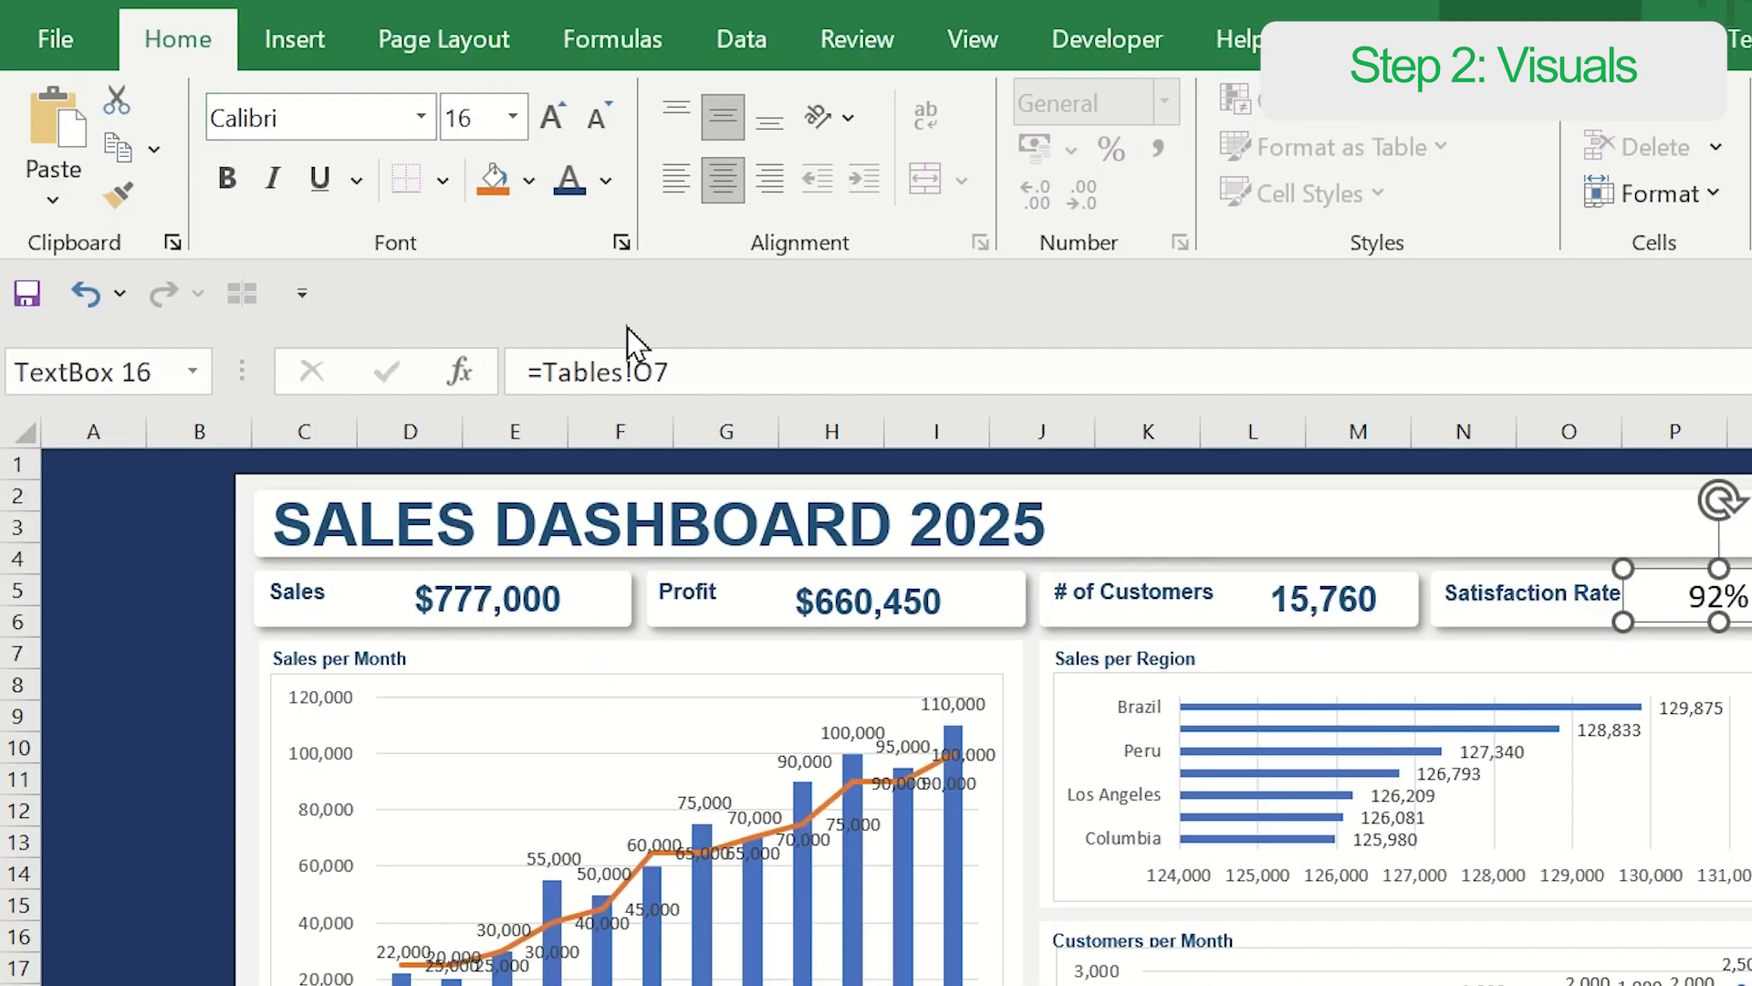
left_click(421, 116)
left_click_drag(766, 310, 755, 164)
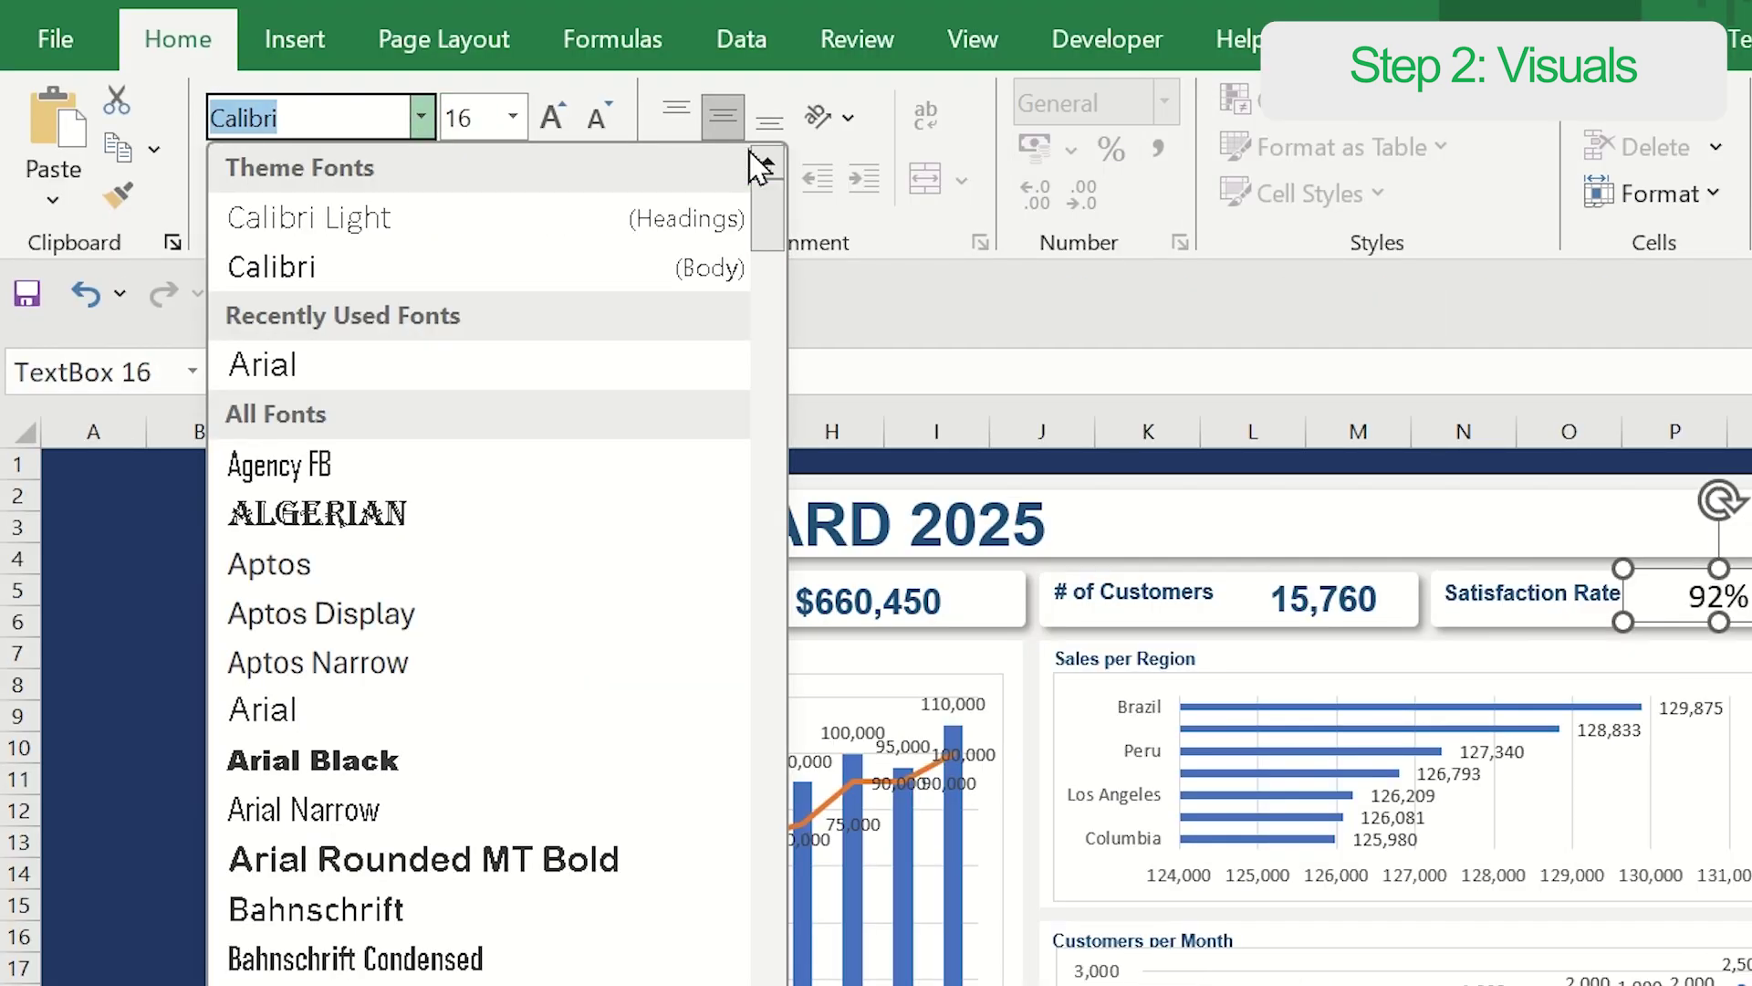
left_click(325, 371)
left_click(227, 178)
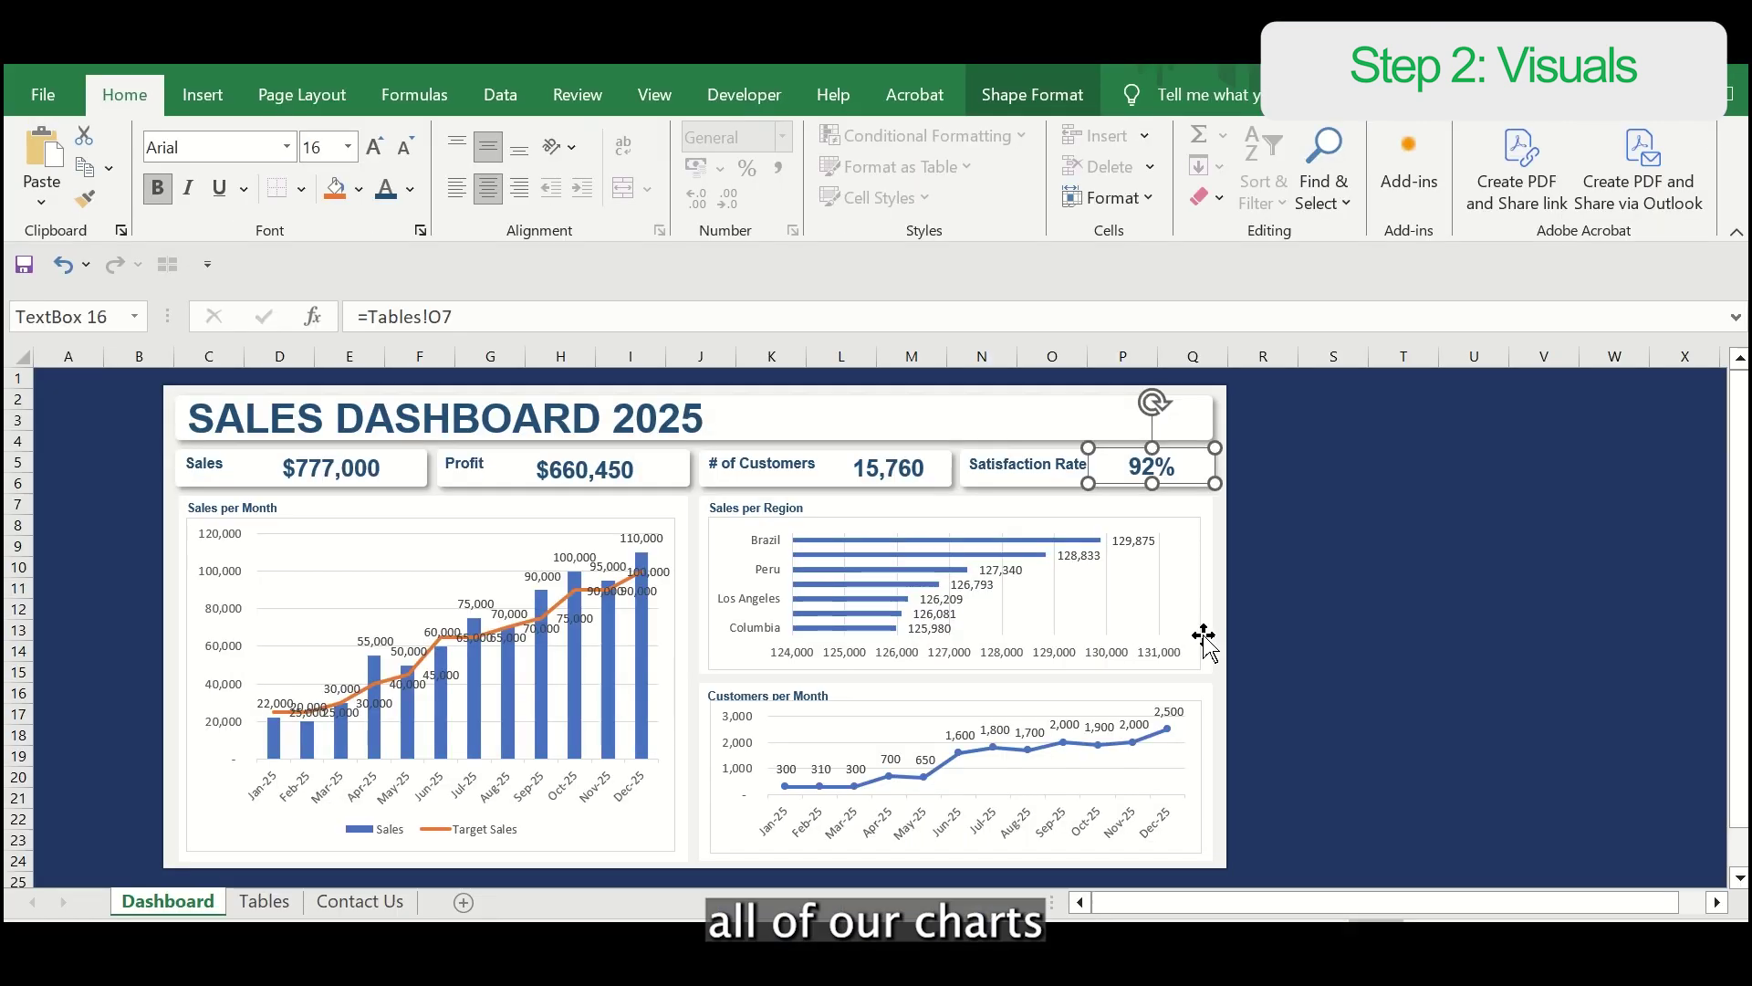
left_click(1309, 714)
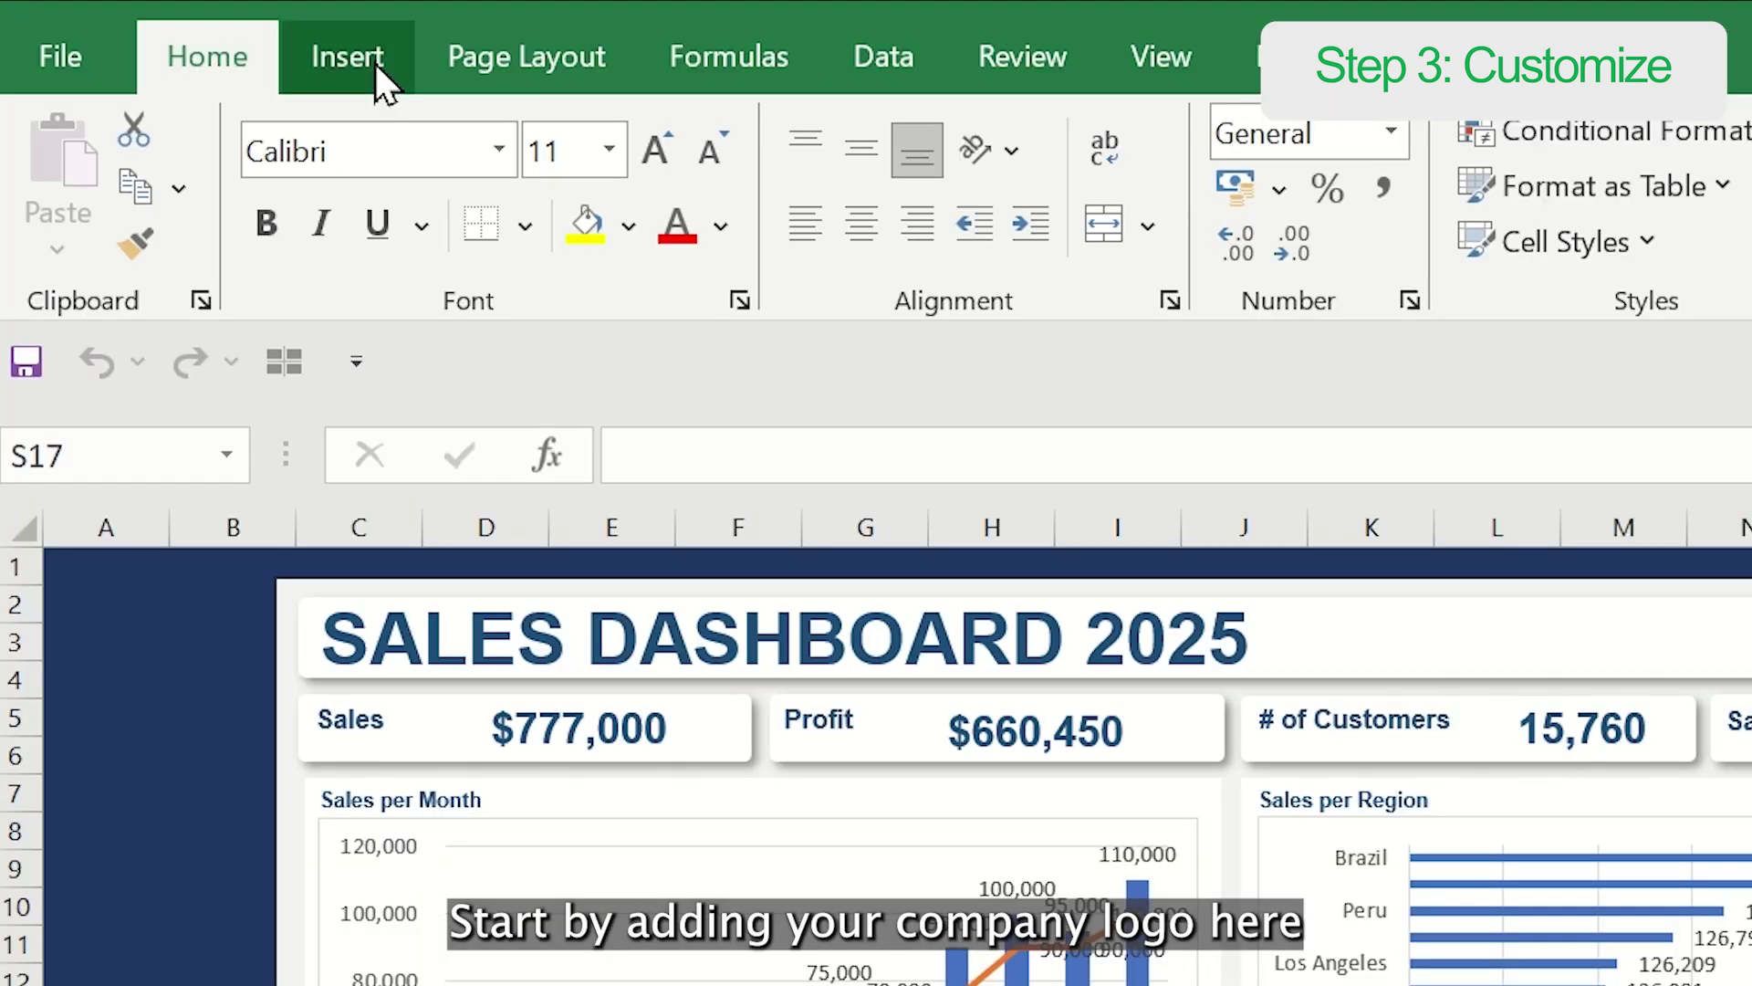
Step: Insert the 'company logo' picture from this device
left_click(215, 97)
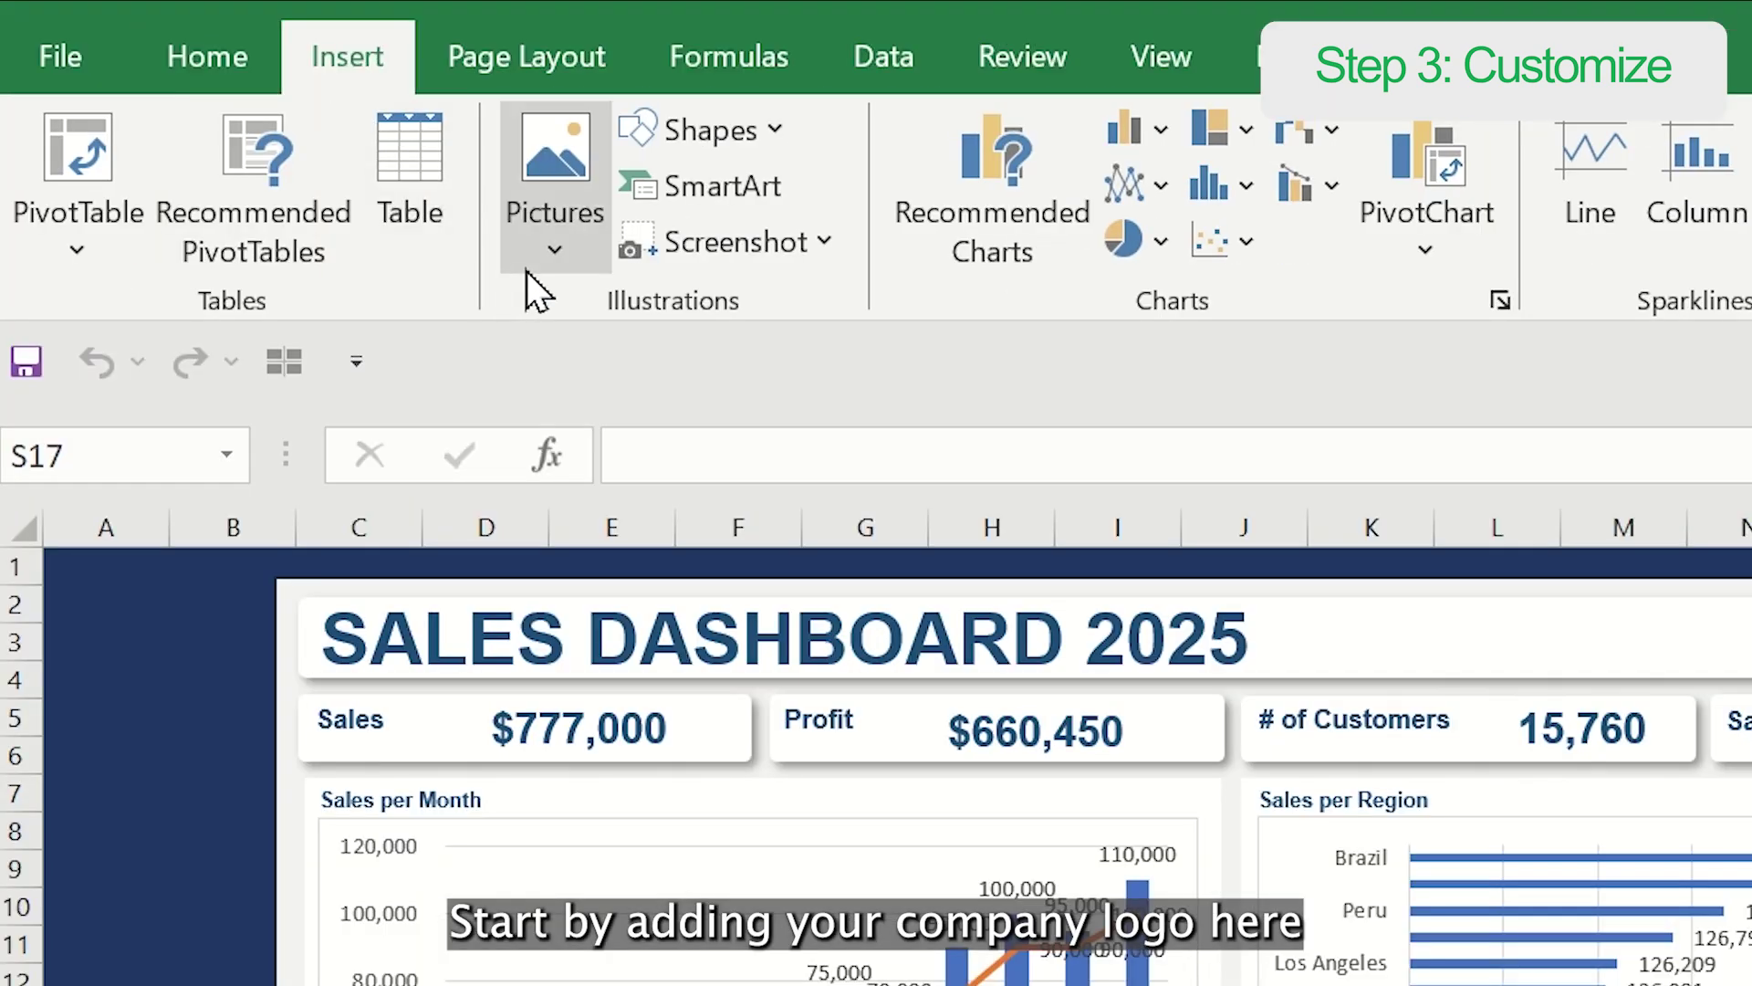
left_click(580, 270)
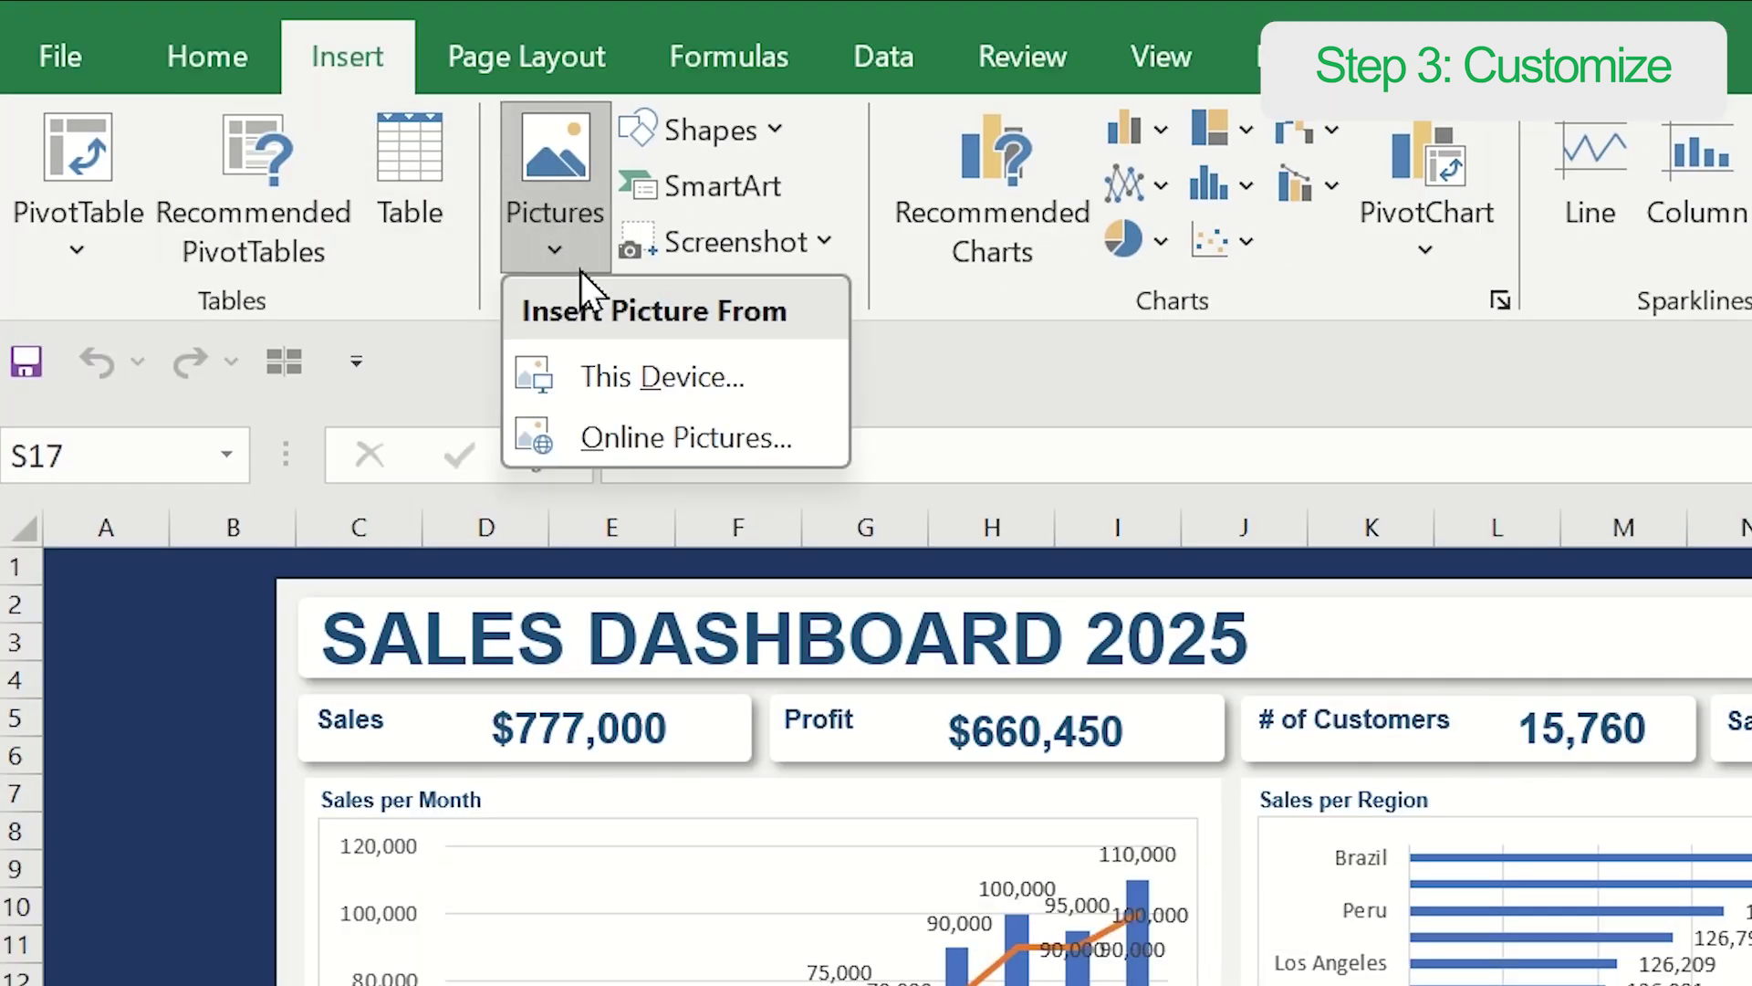
left_click(745, 385)
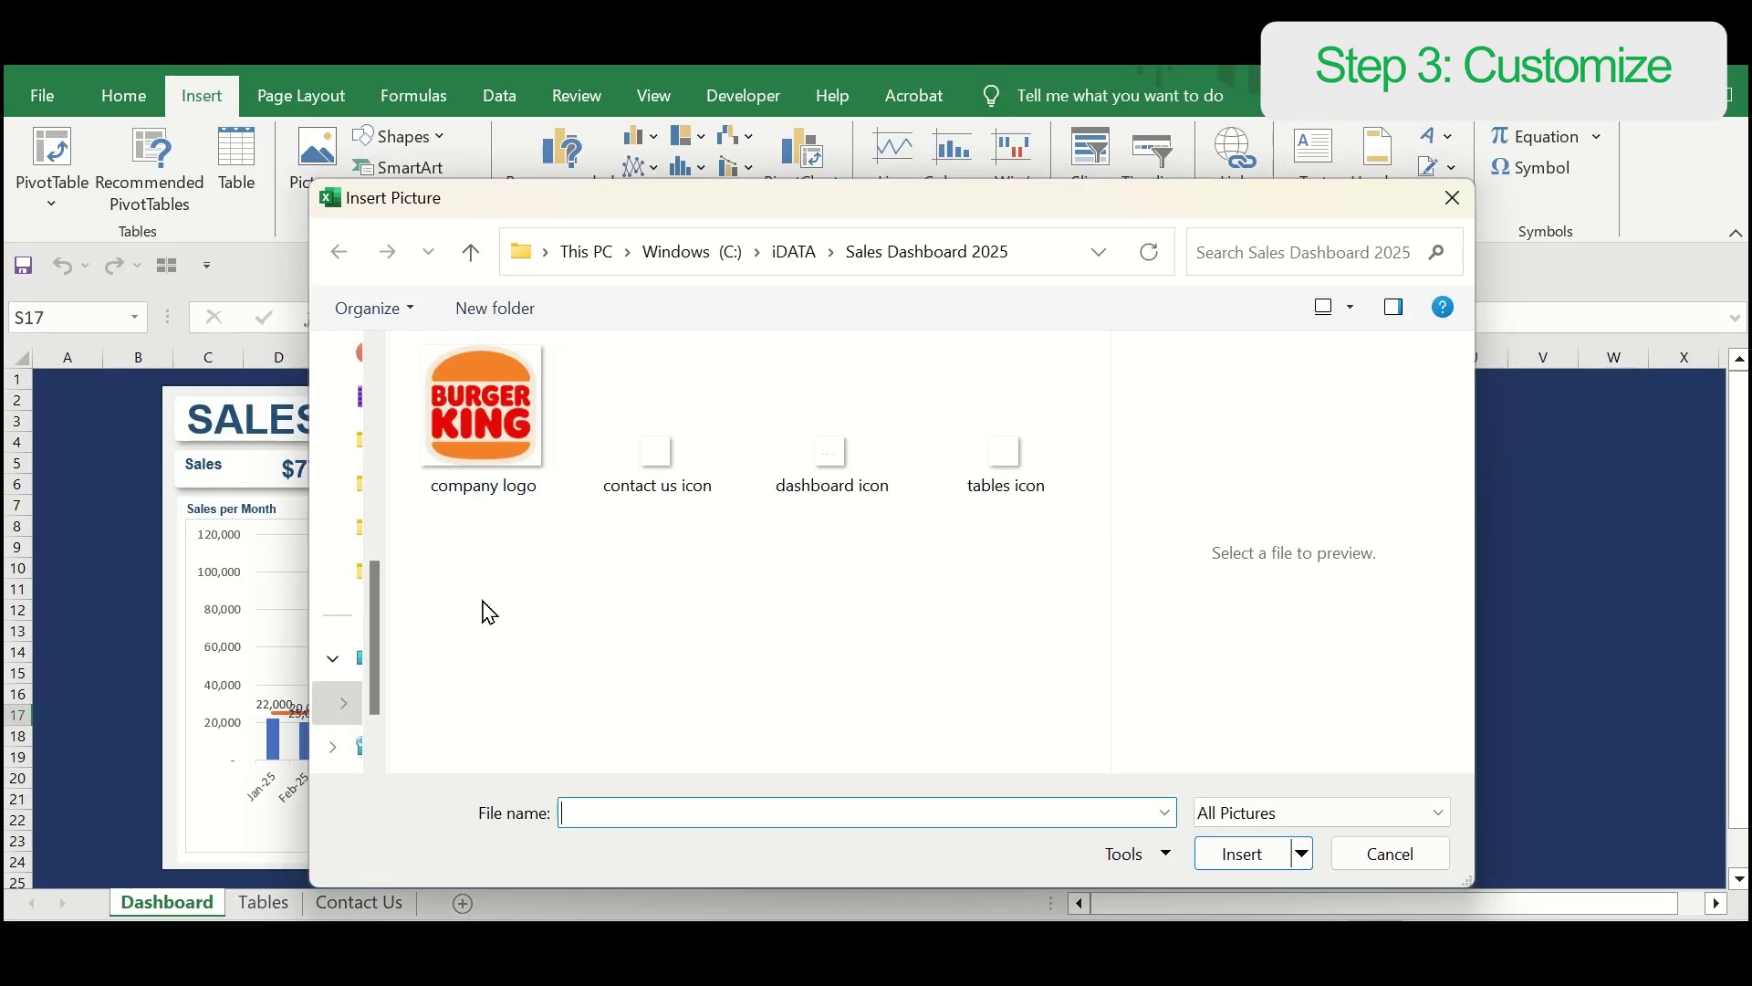
left_click(502, 457)
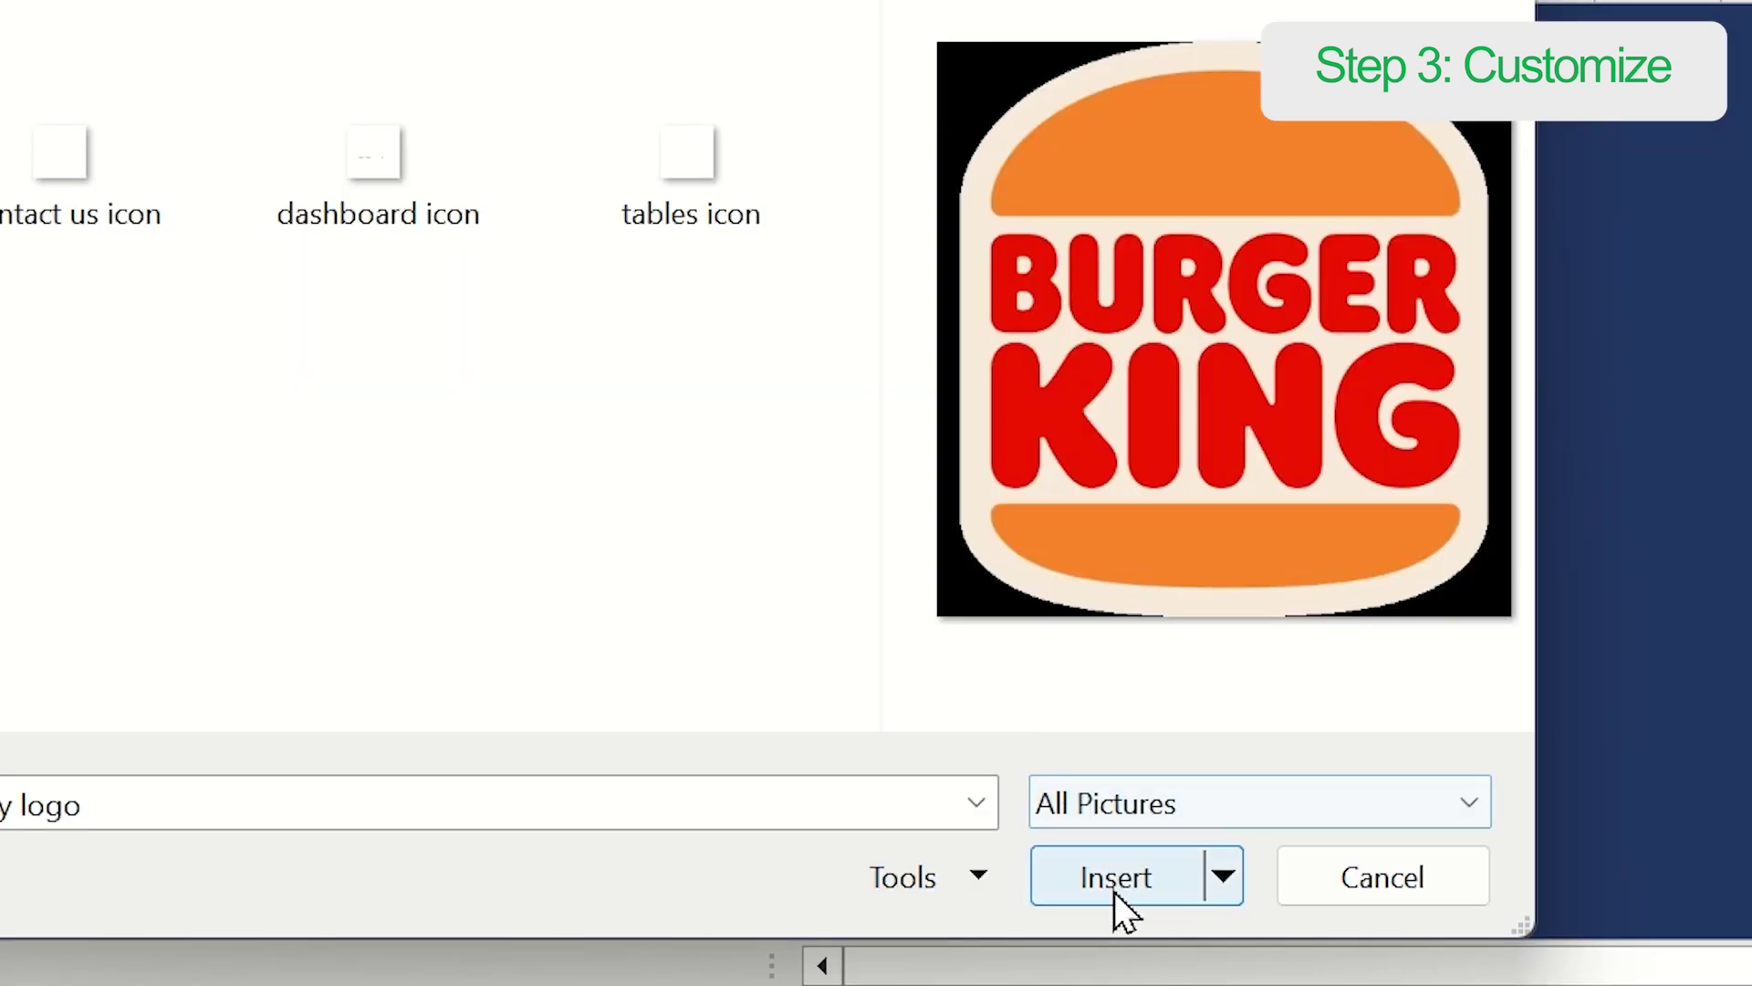
left_click(1247, 859)
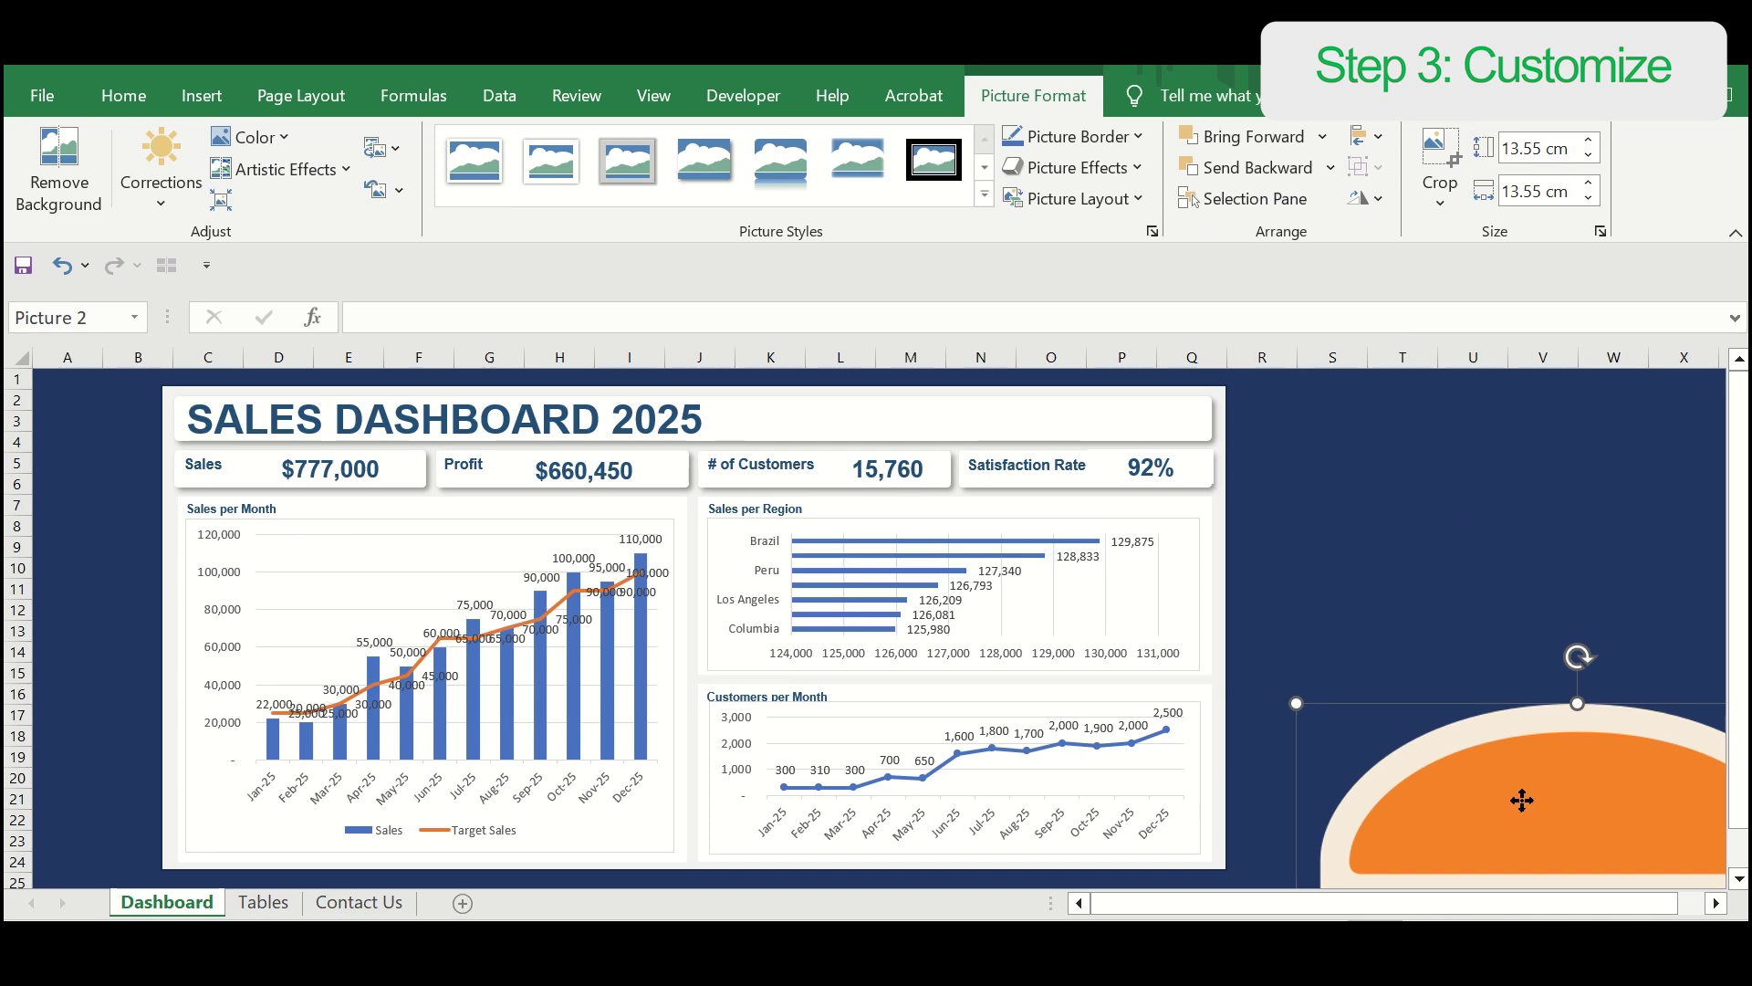
Step: Shrink the logo and place it in the dark top-left area of the dashboard
left_click_drag(1522, 800, 599, 437)
left_click_drag(941, 370, 592, 709)
left_click_drag(530, 813, 195, 488)
left_click_drag(256, 603, 235, 520)
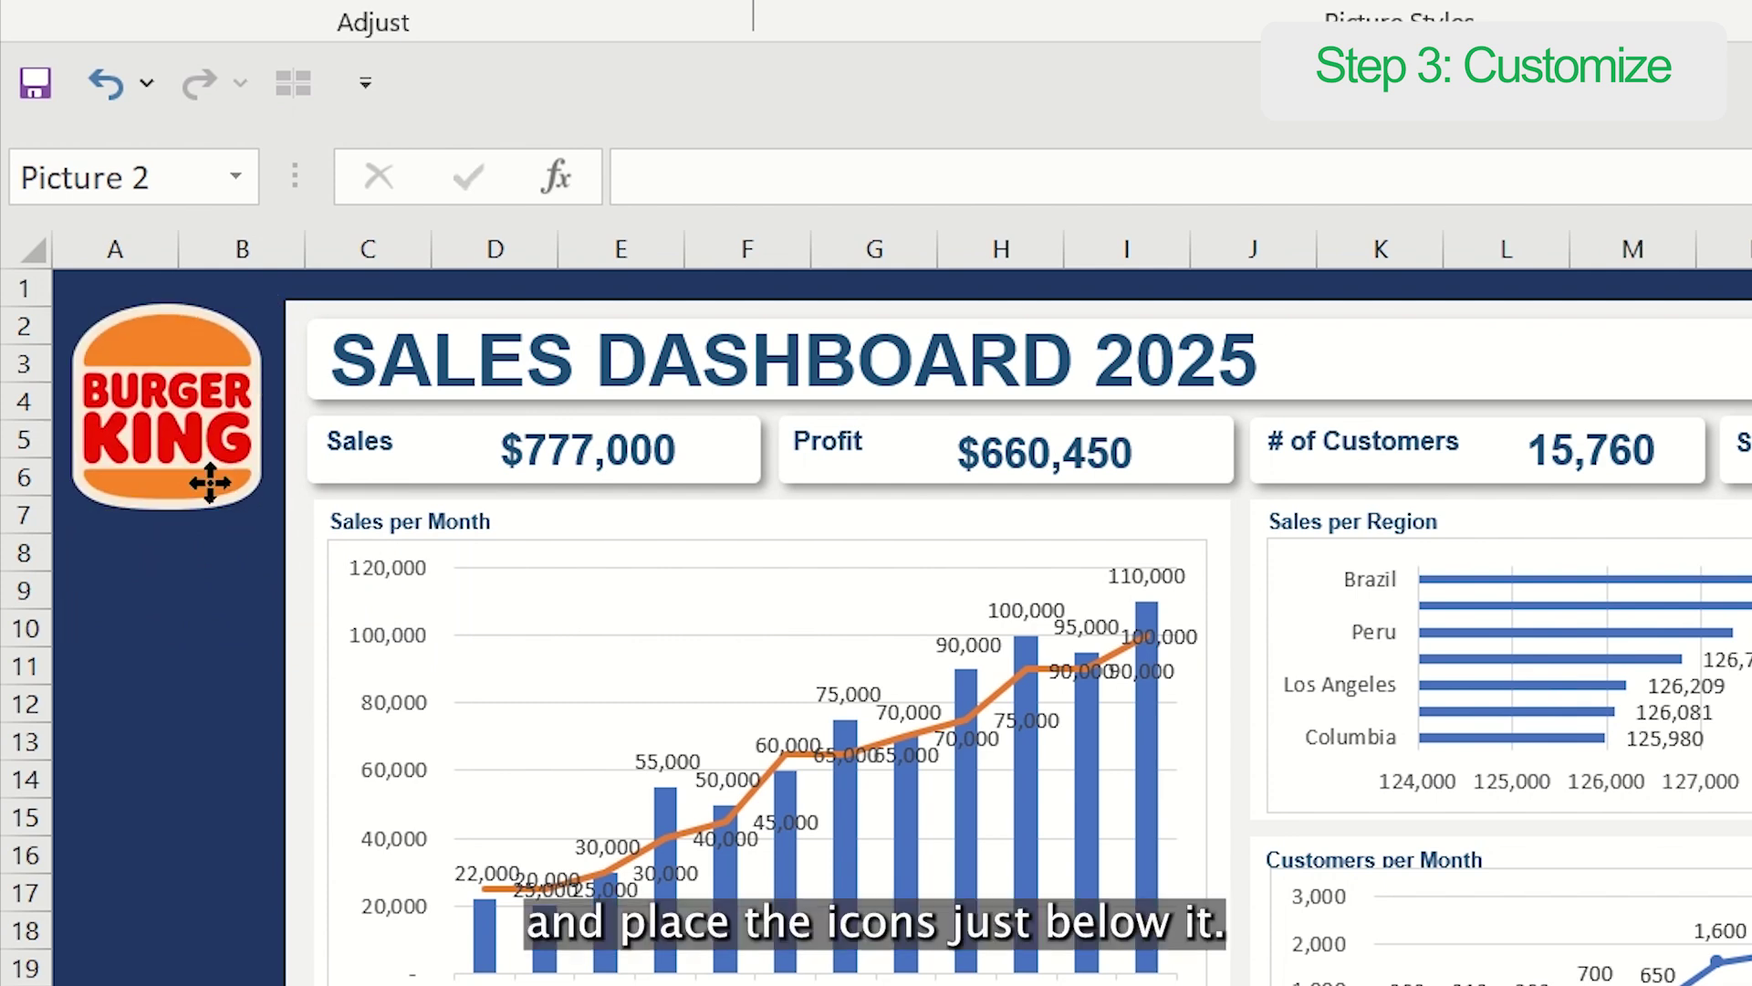
key("Escape")
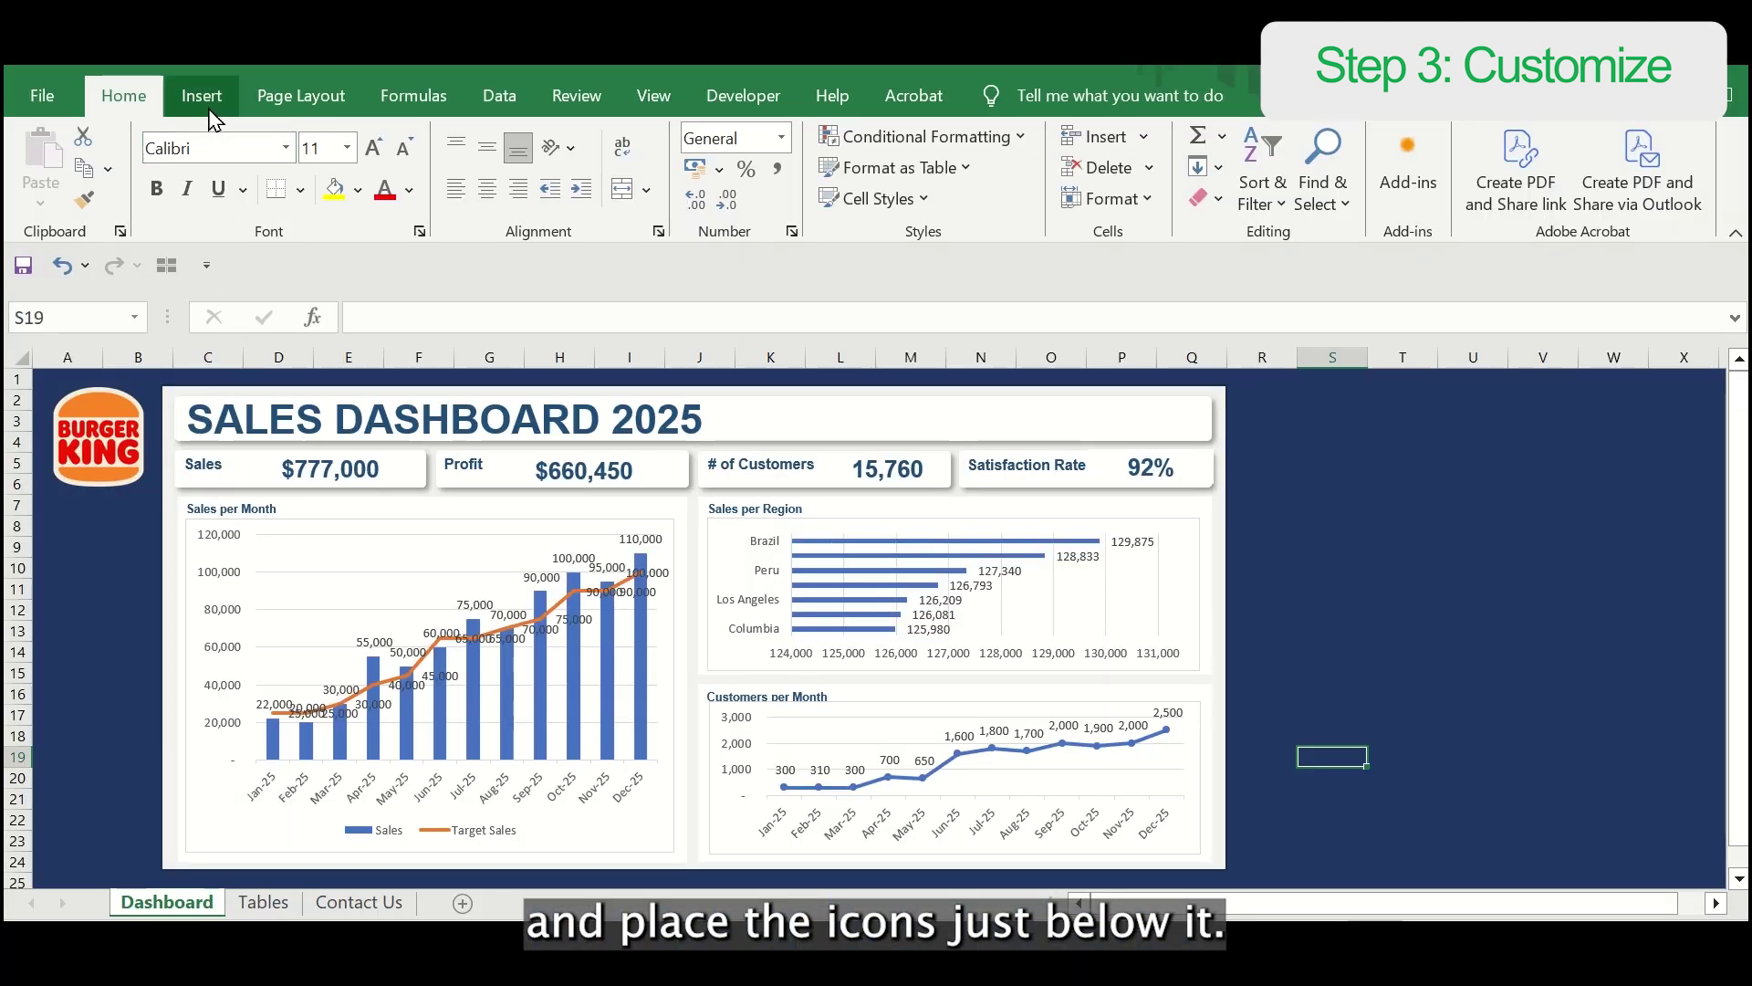
left_click(204, 101)
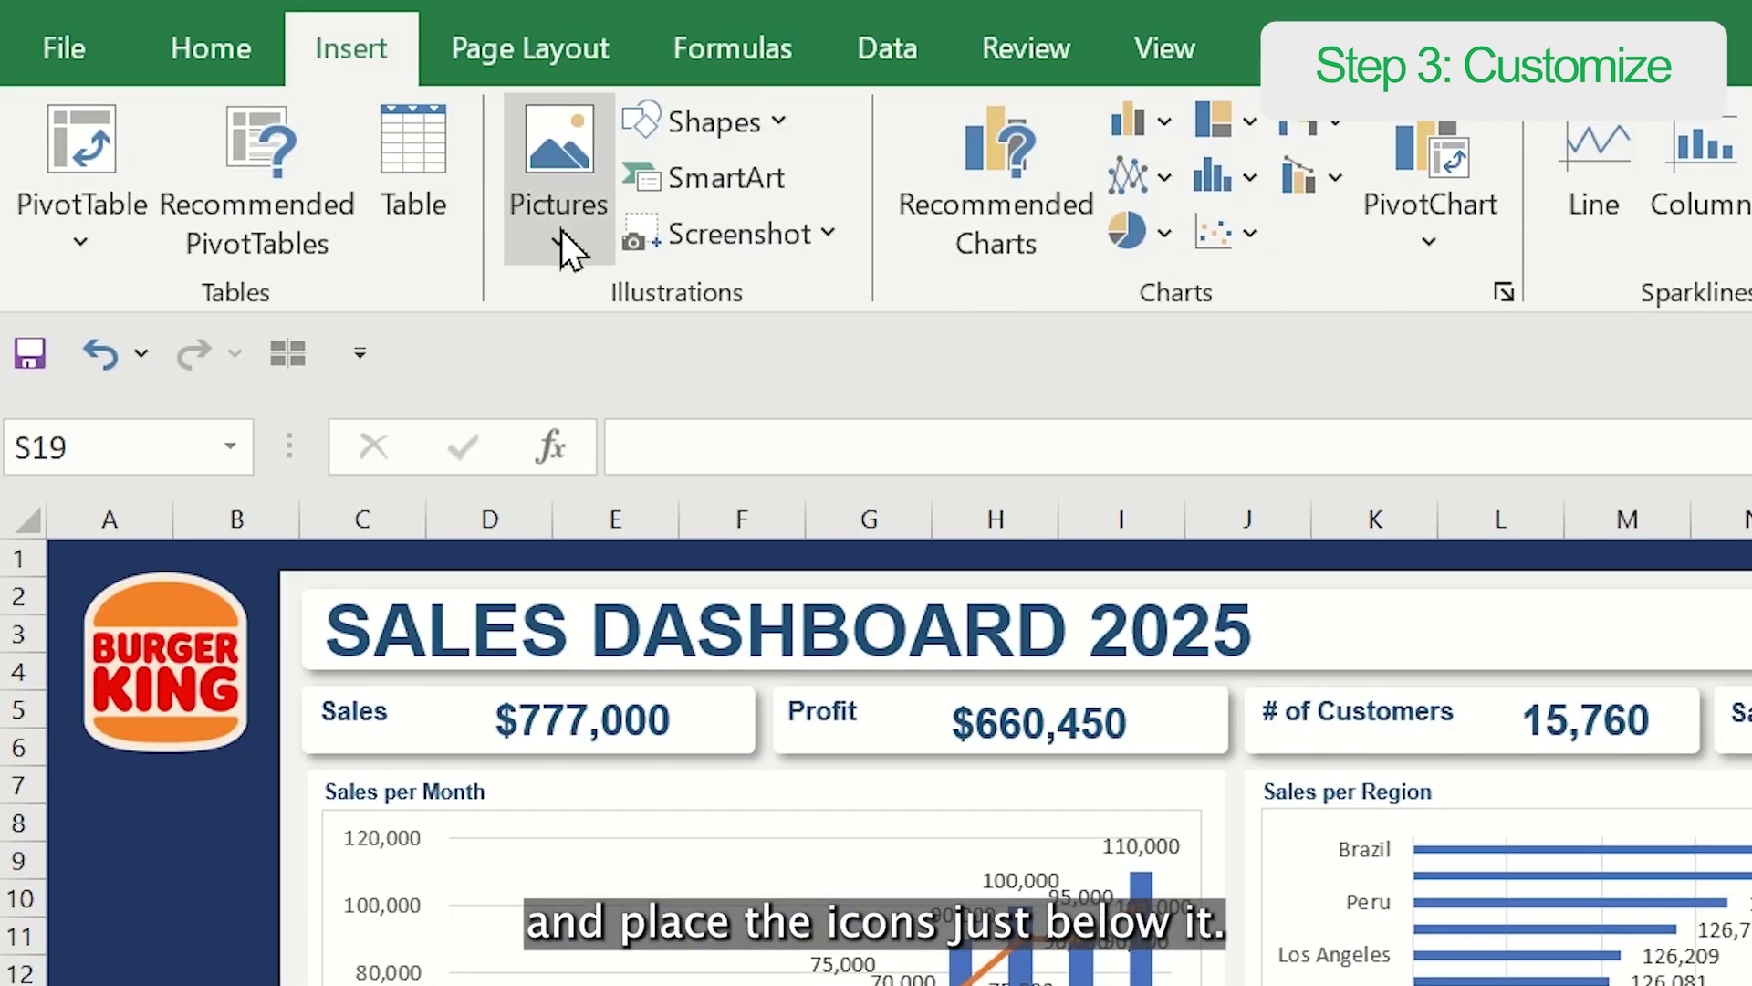
Step: Insert the dashboard icon picture, enlarge it and place it below the logo
left_click(328, 207)
left_click(748, 369)
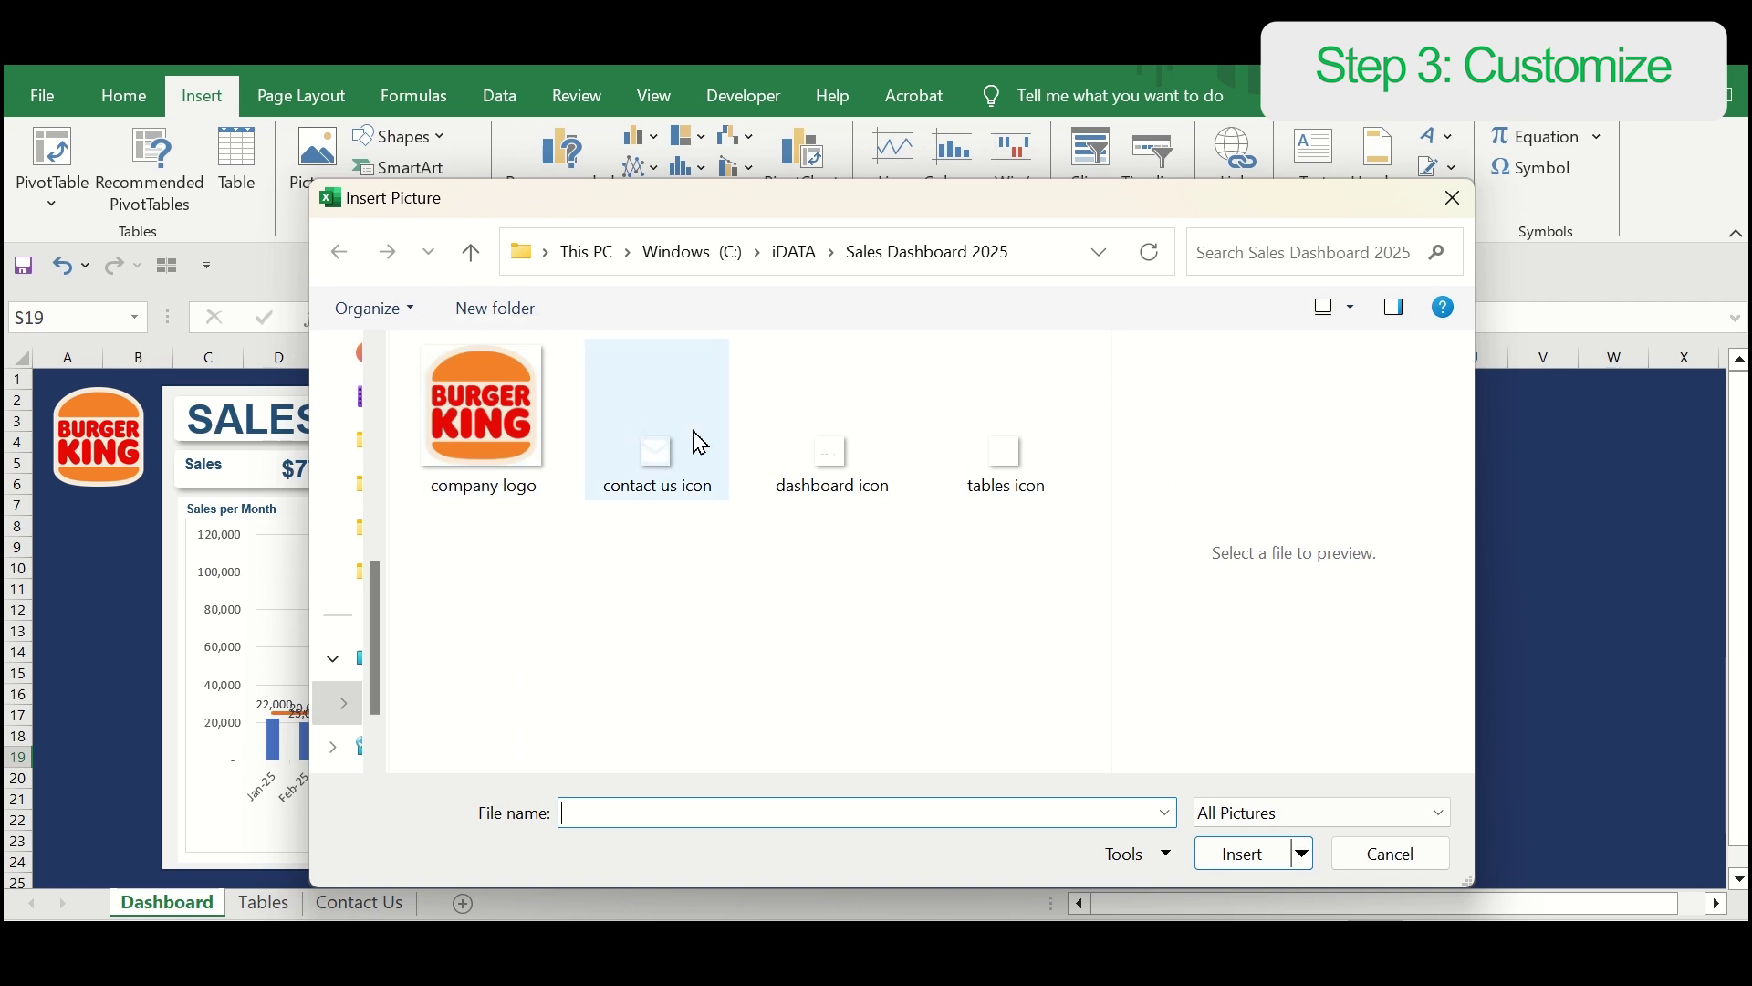
left_click(830, 447)
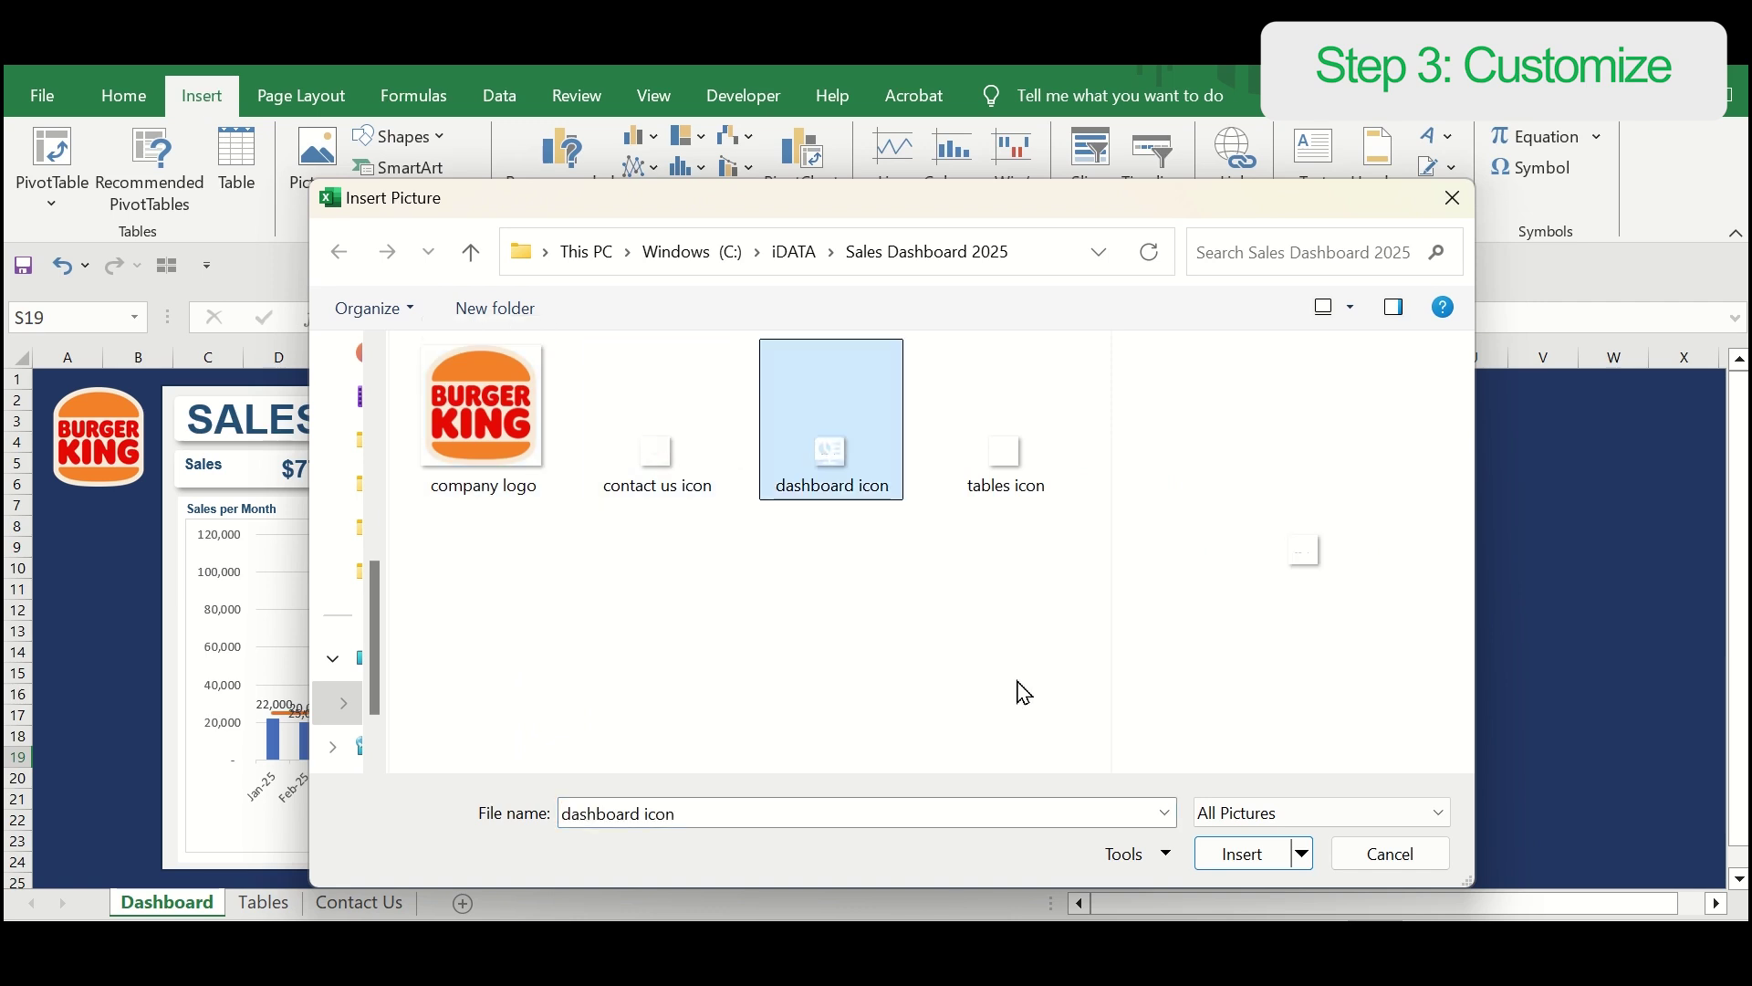
left_click(1227, 853)
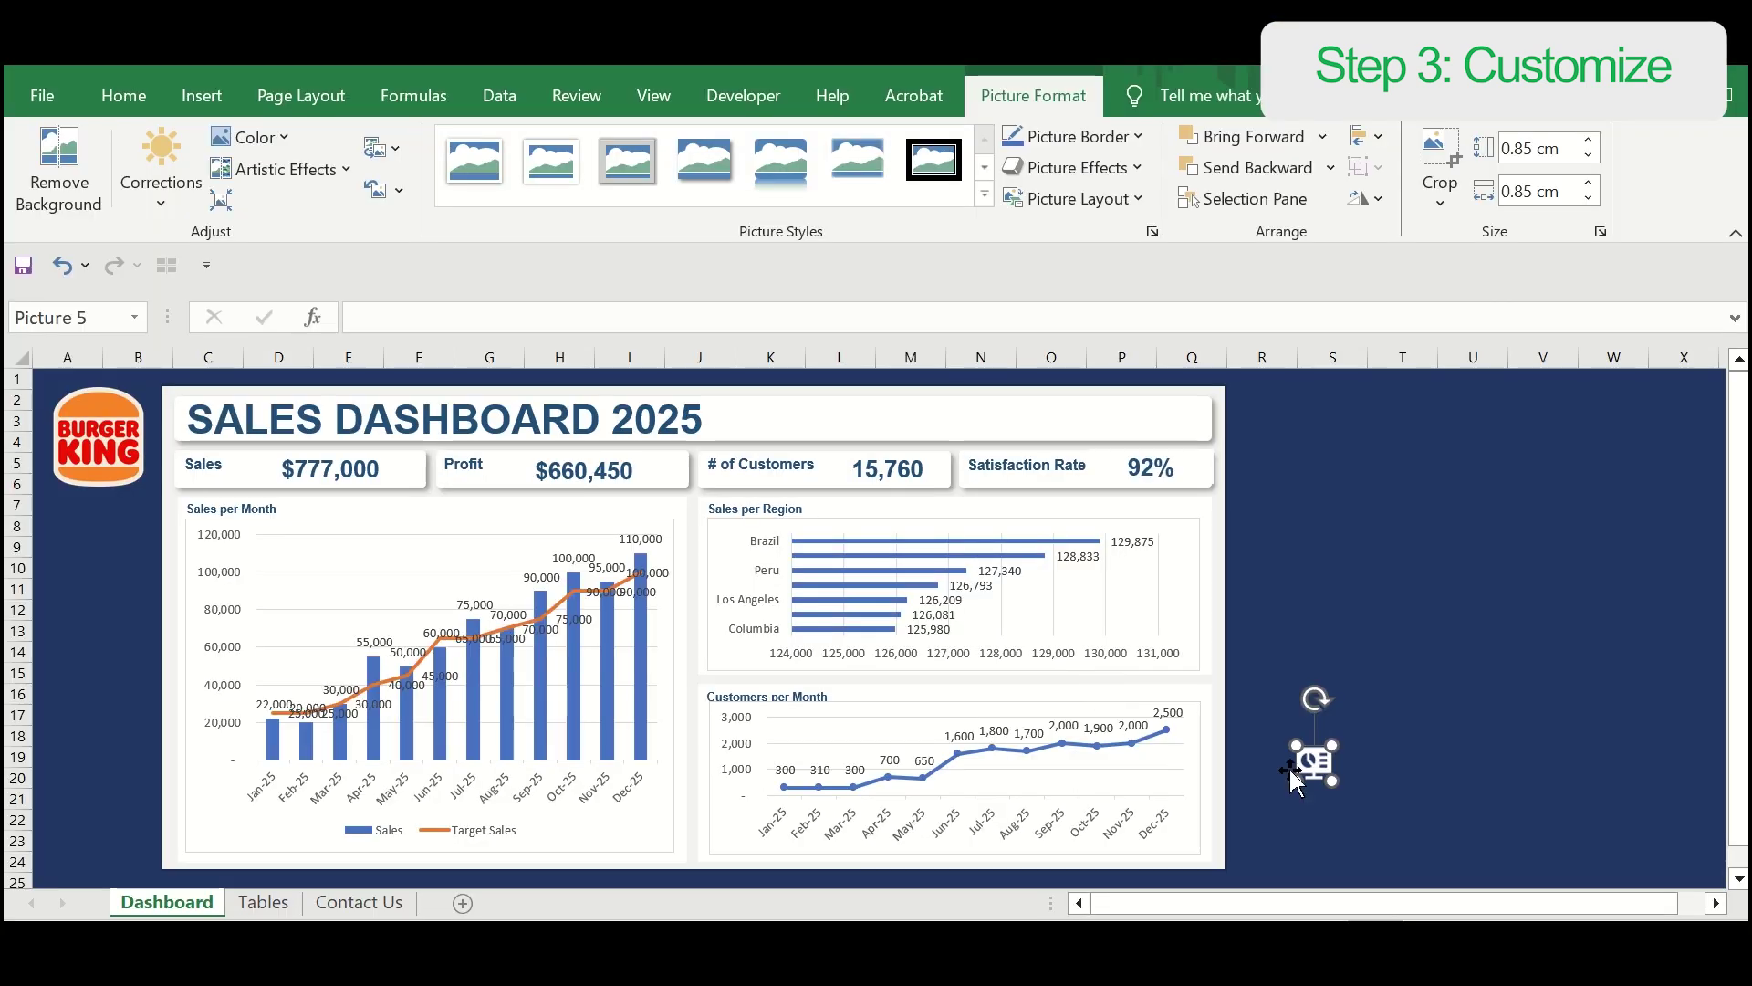
left_click_drag(1309, 773, 353, 664)
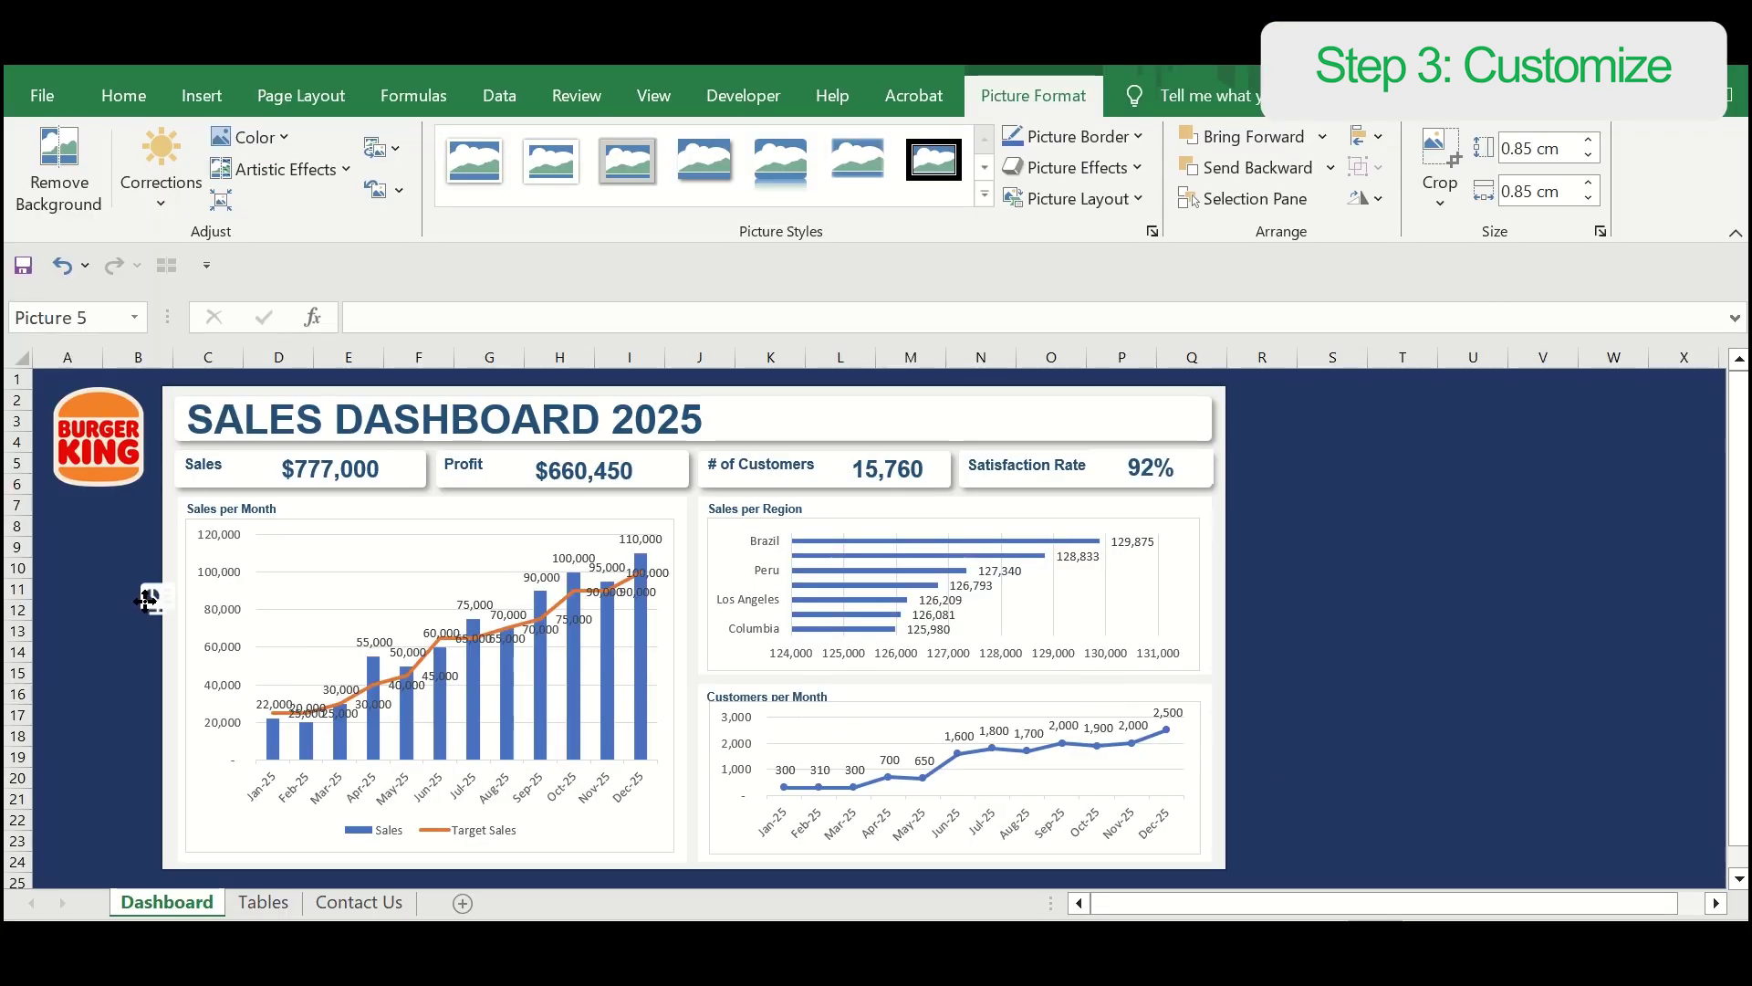
left_click_drag(115, 589, 145, 617)
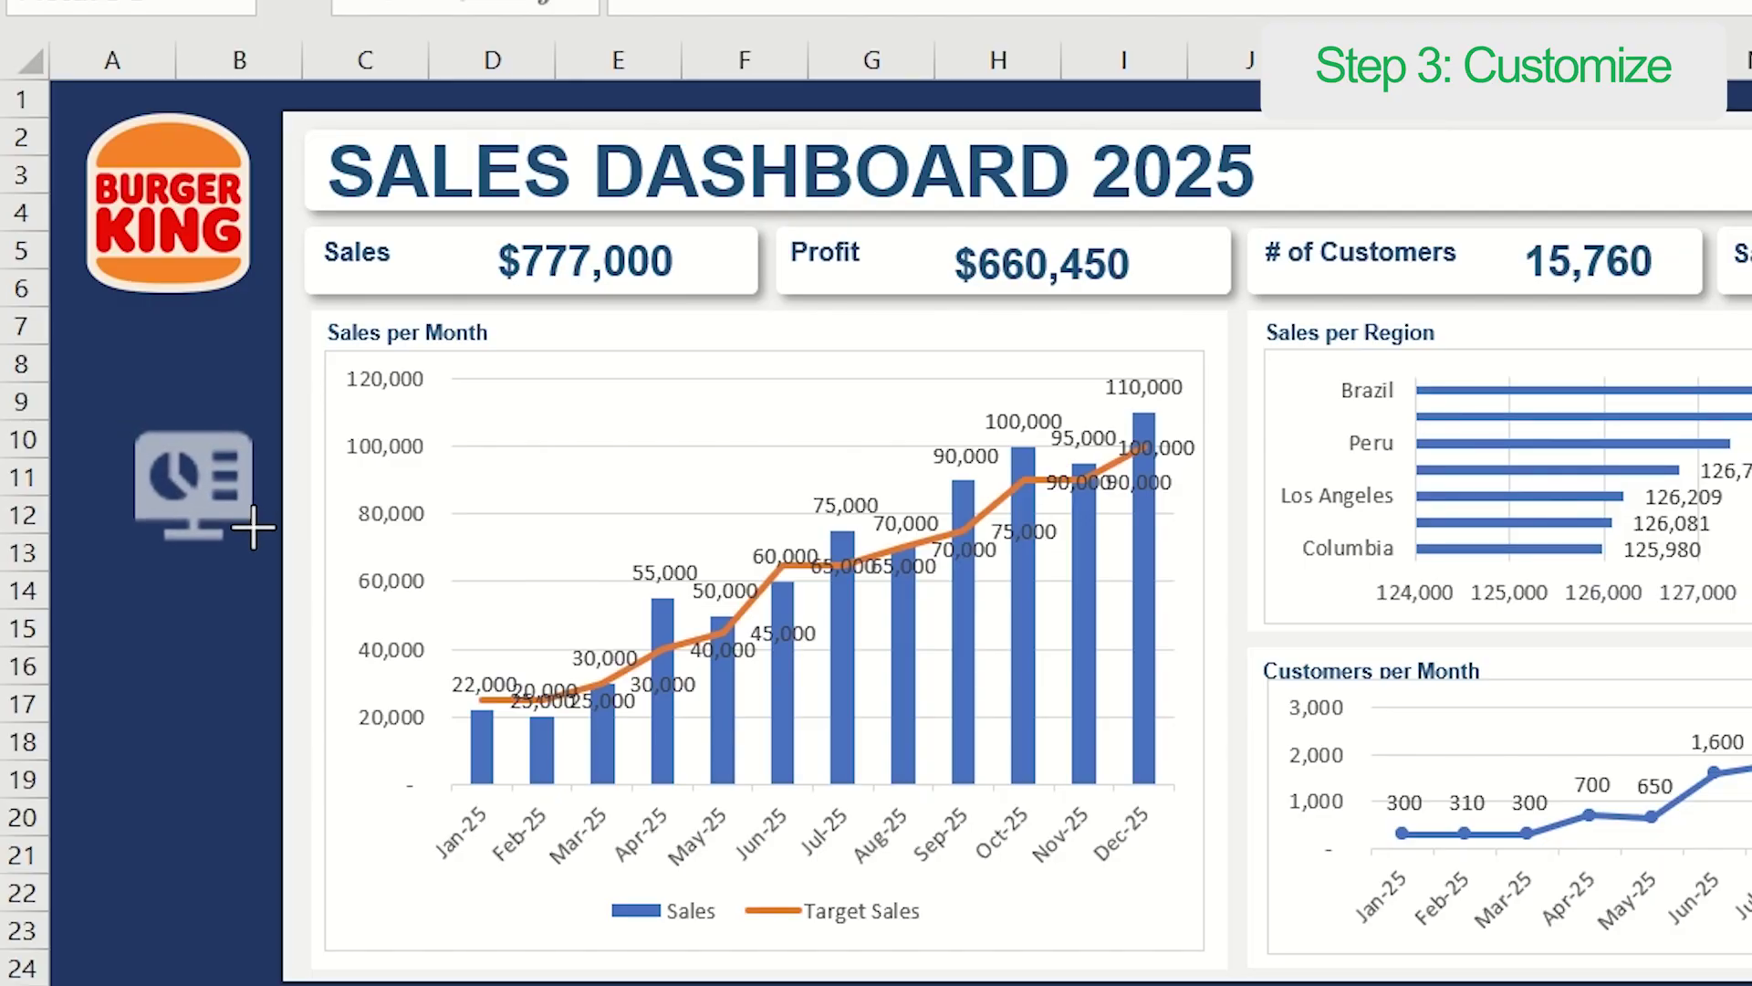
left_click_drag(253, 527, 255, 546)
left_click_drag(205, 484, 187, 446)
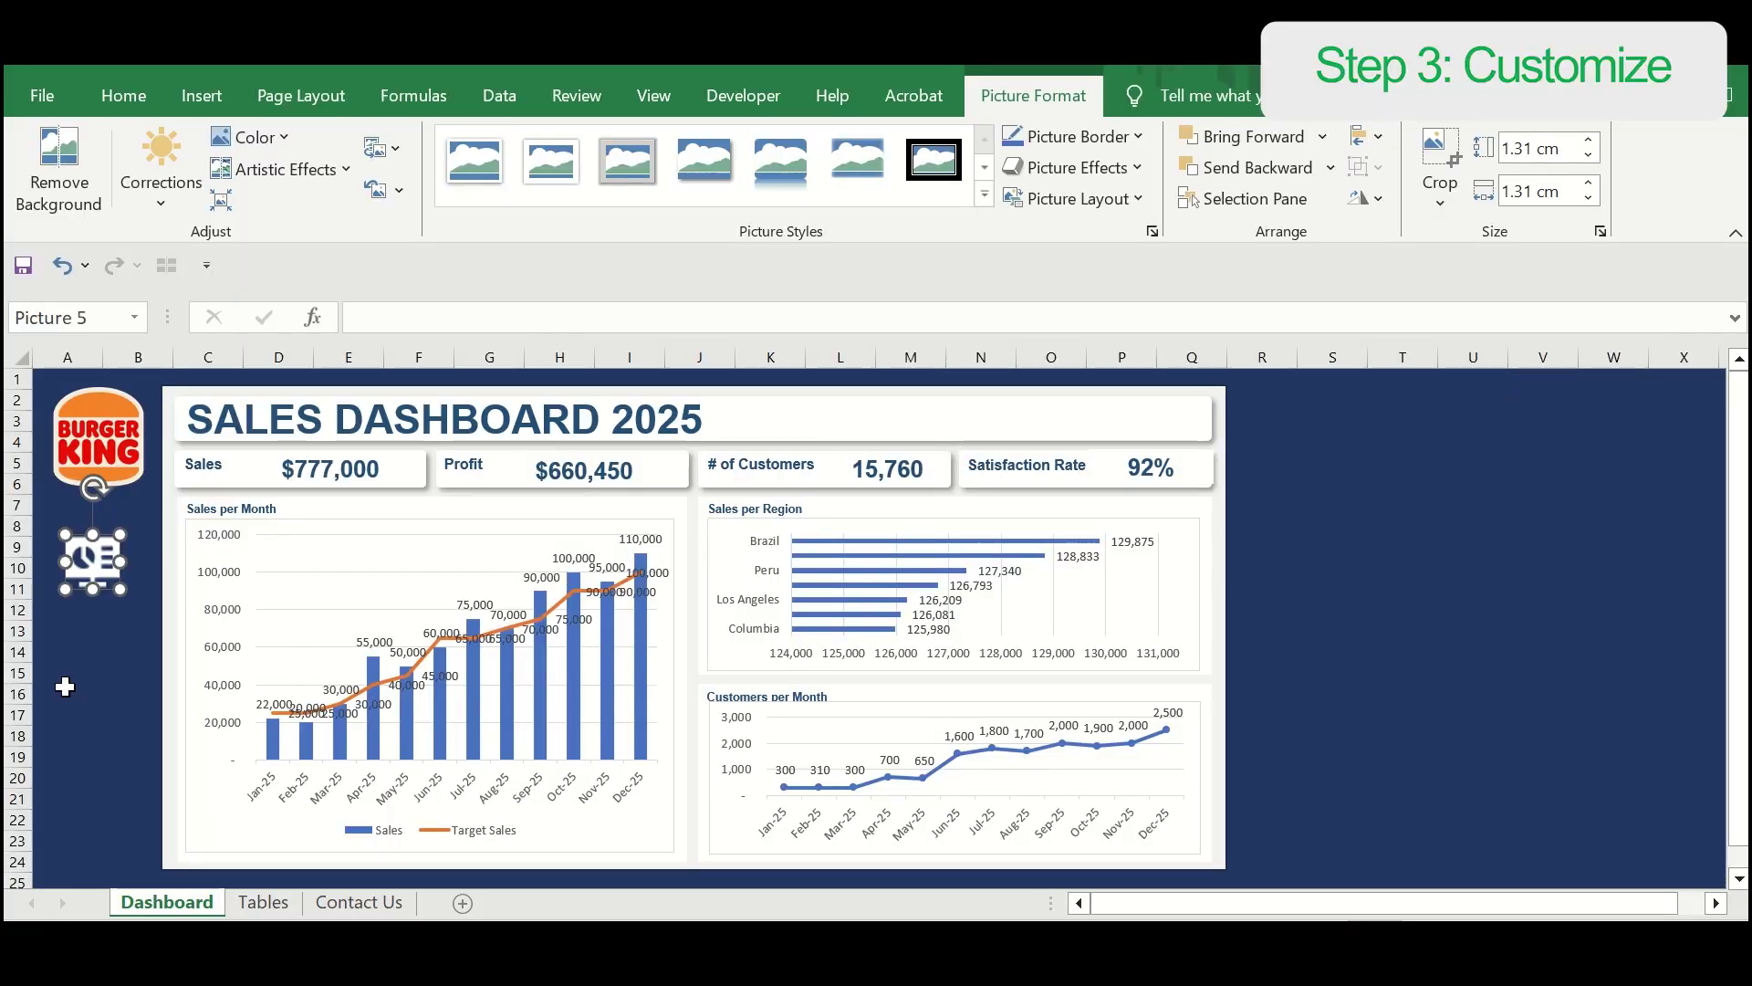
key("Right")
key("Right")
key("Right")
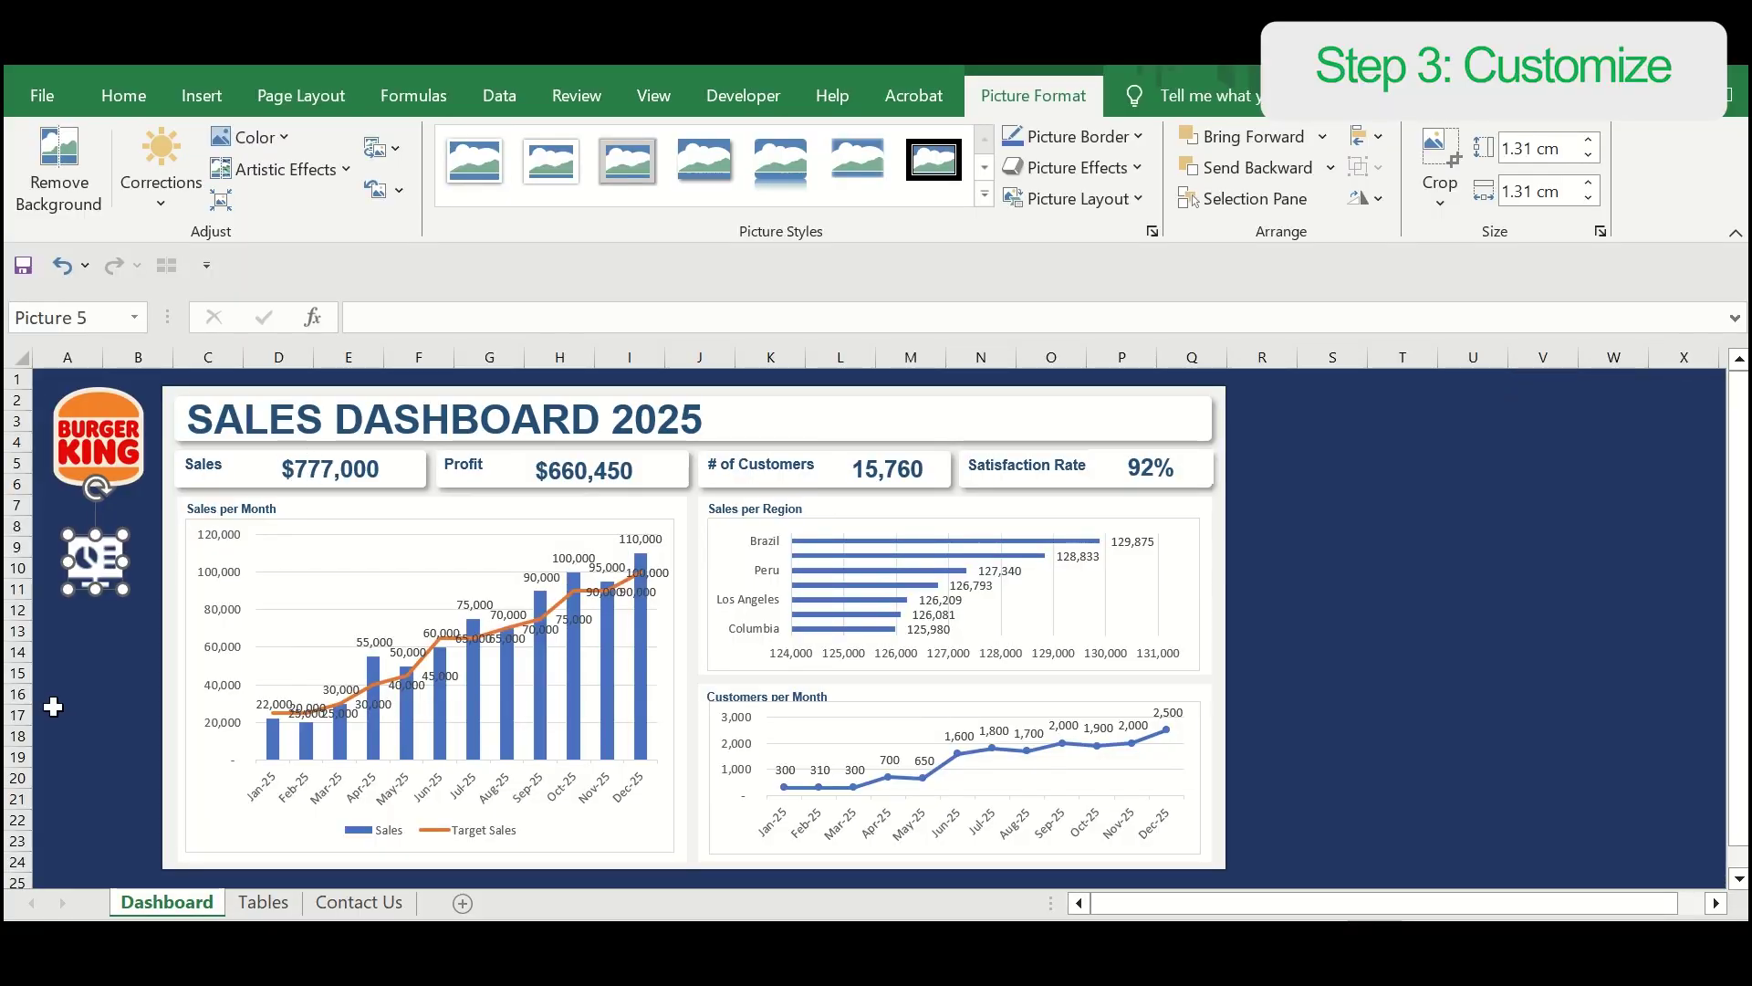
left_click(53, 707)
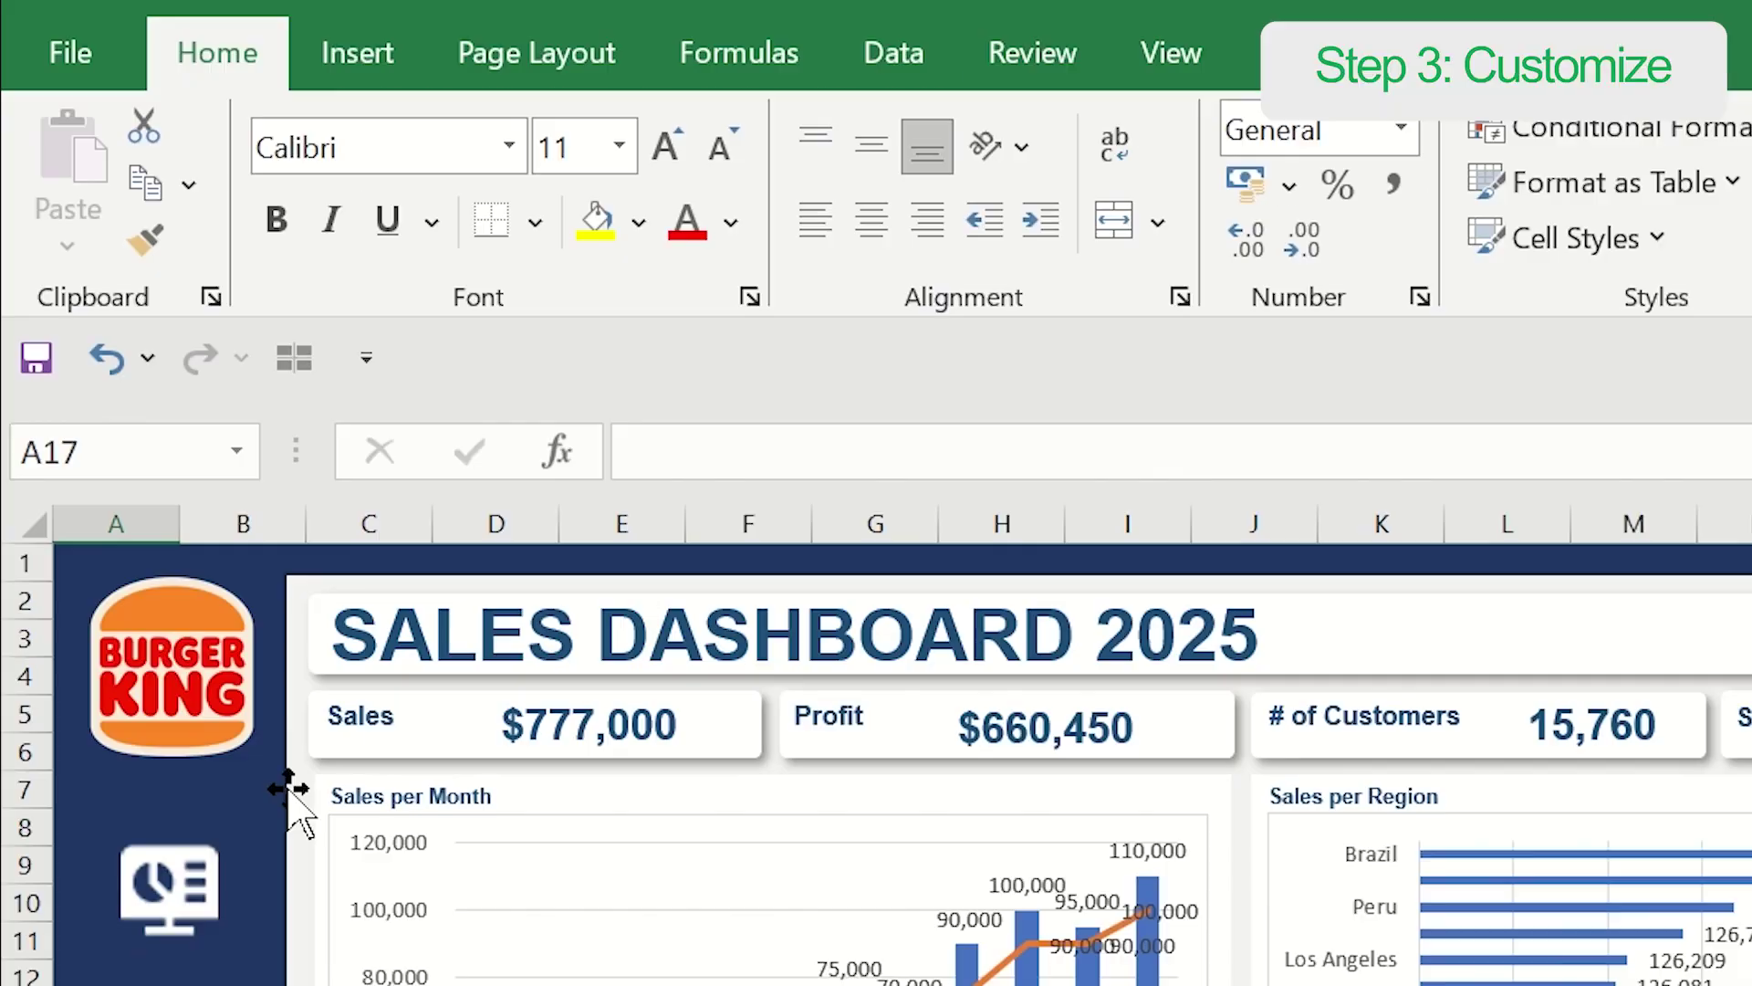
Step: Insert the tables grid icon, enlarge it and align it under the dashboard icon
left_click(209, 98)
left_click(319, 208)
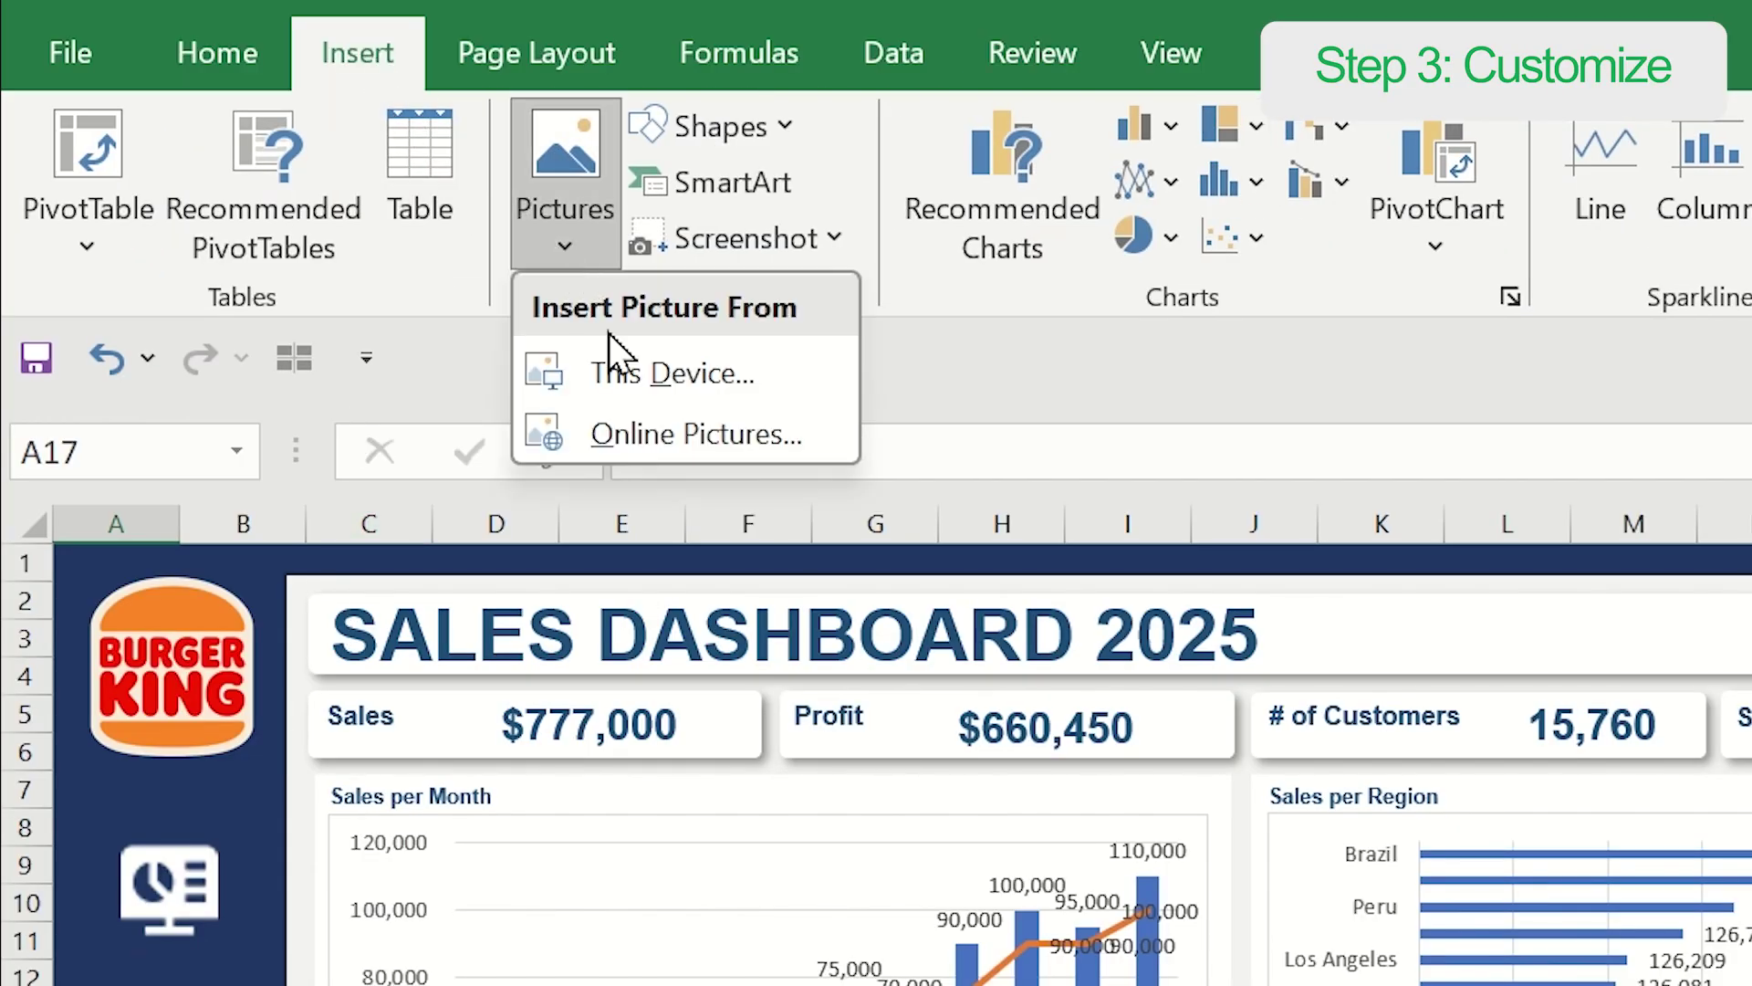
left_click(715, 376)
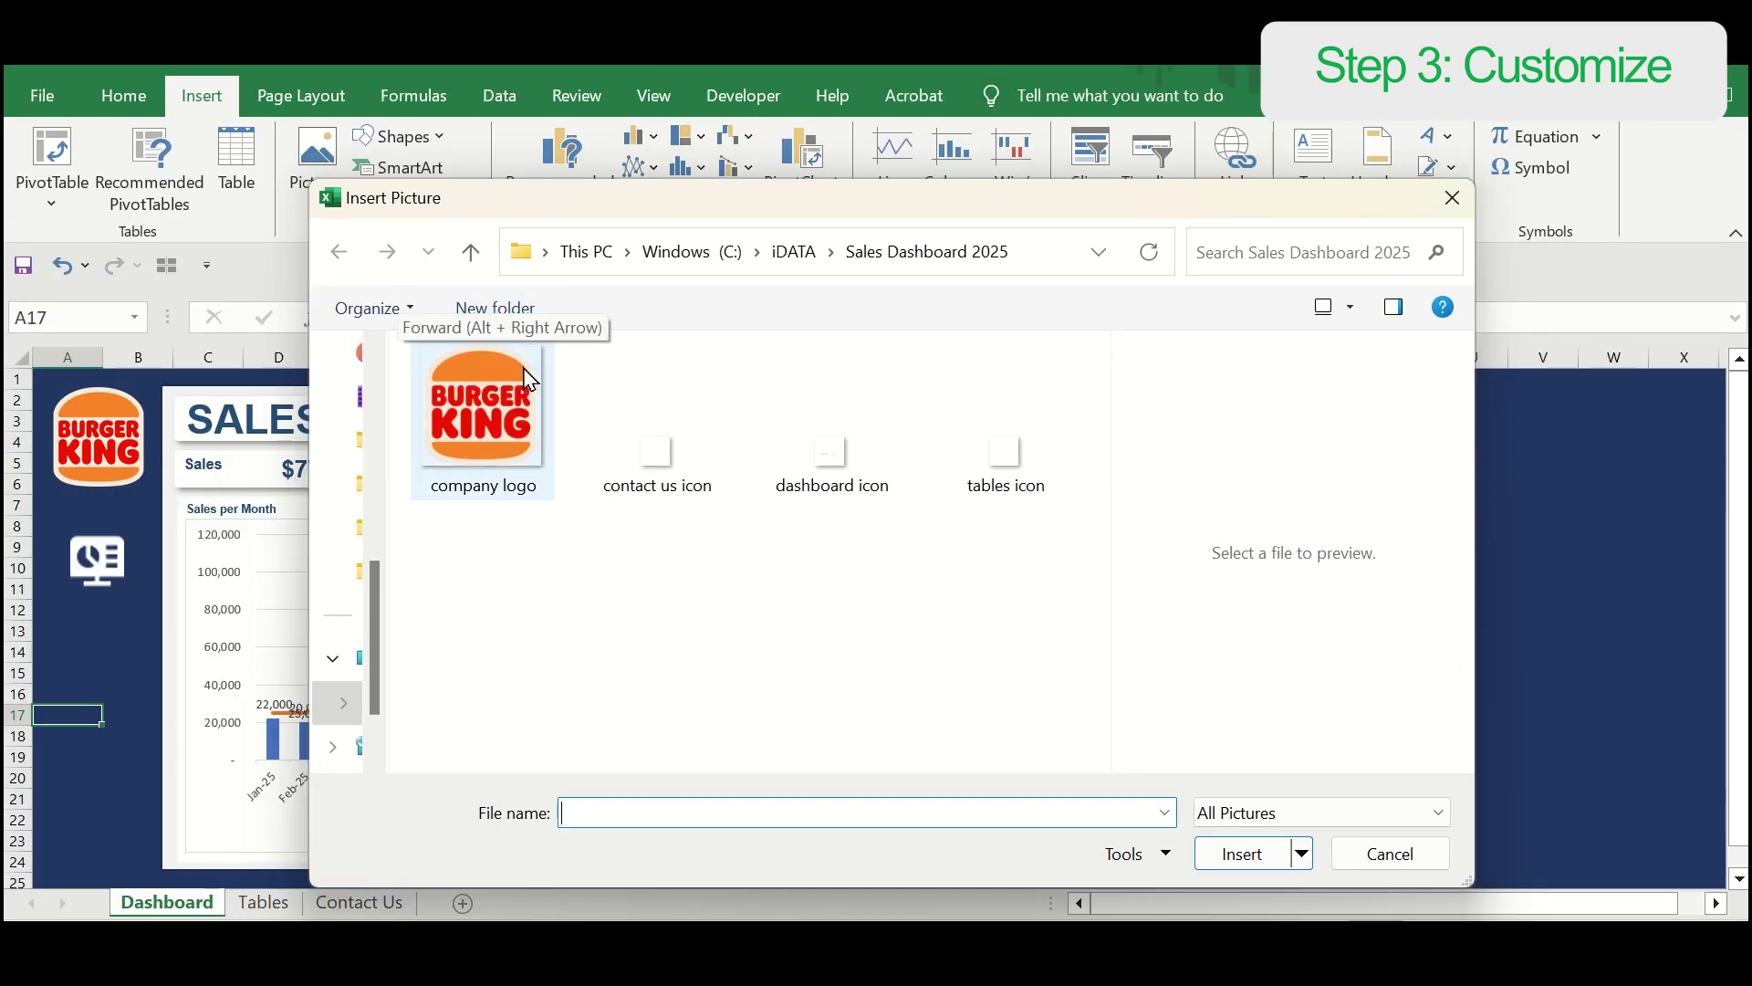
left_click(1023, 476)
left_click(1243, 853)
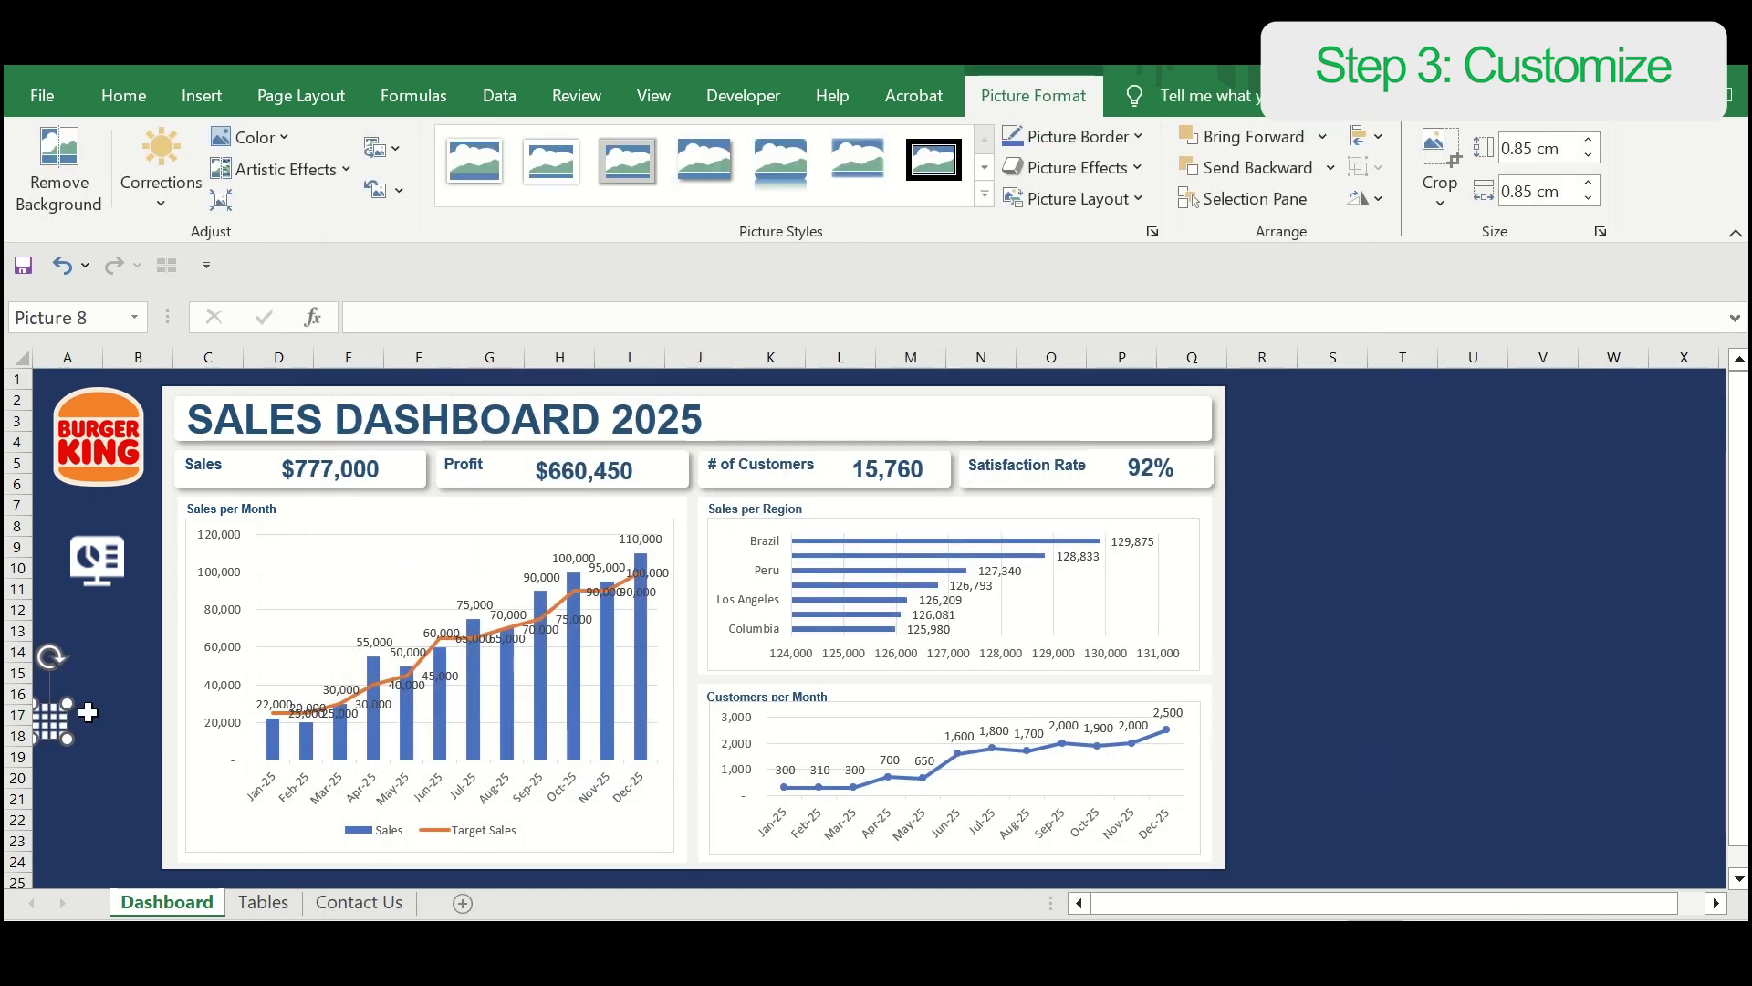
left_click_drag(56, 711, 102, 635)
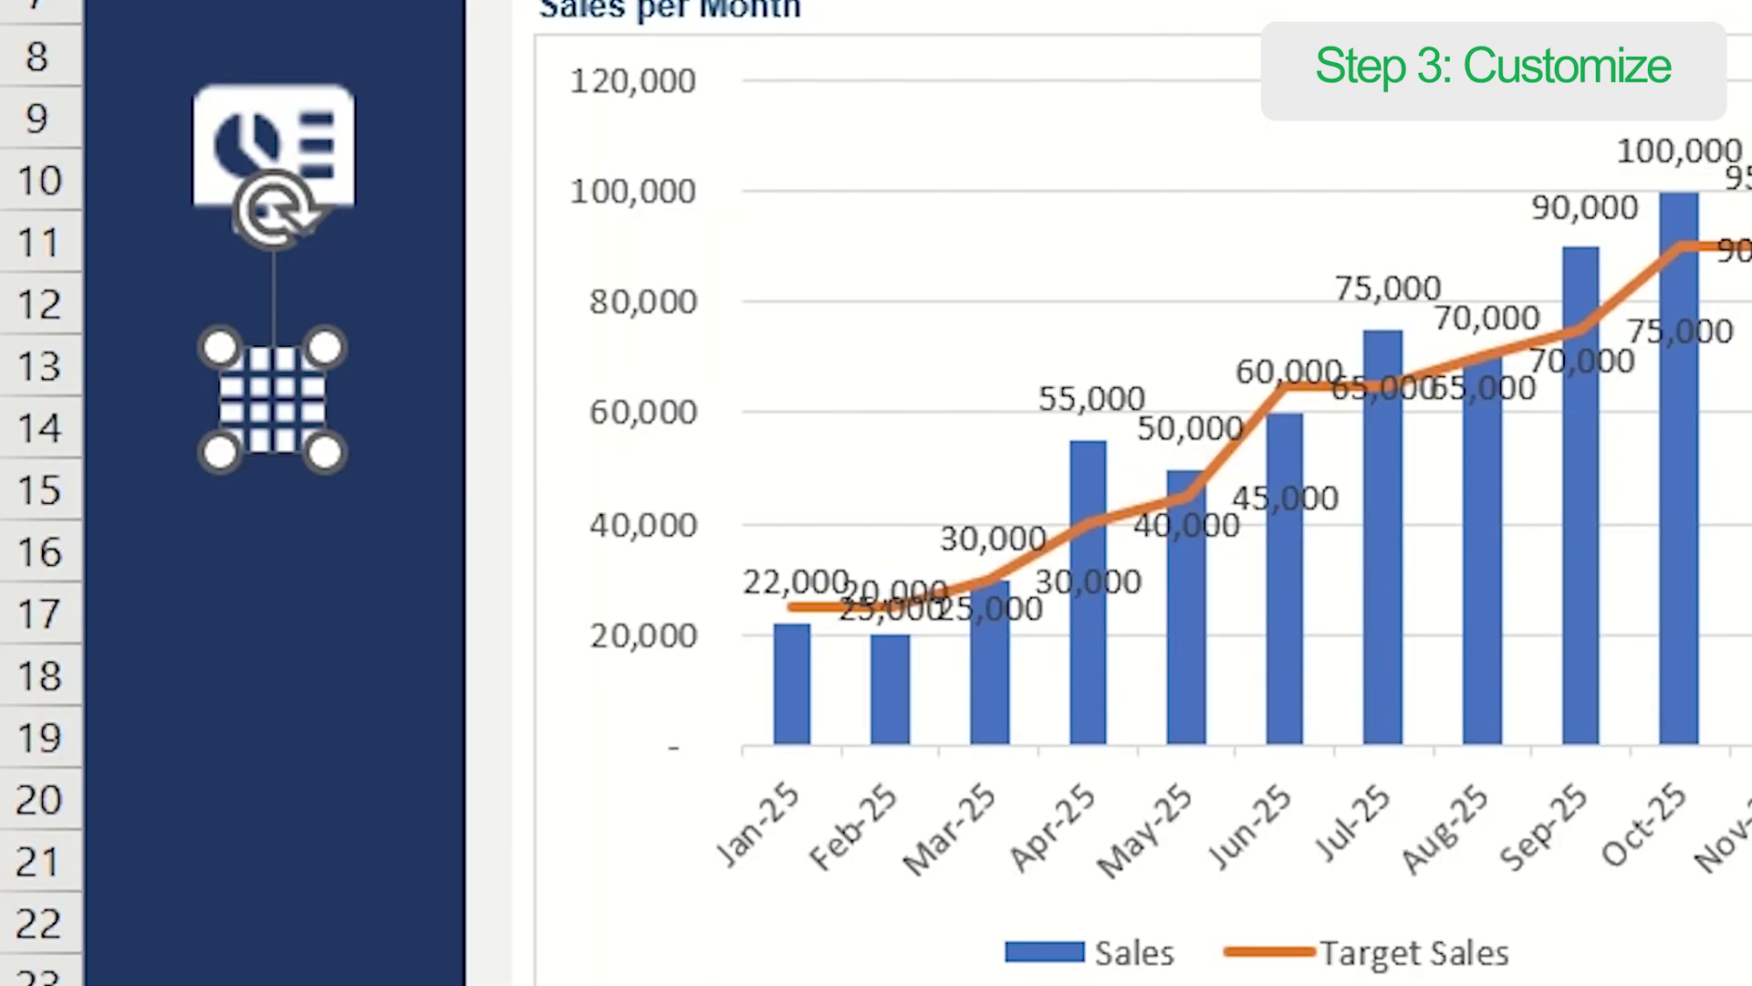
left_click_drag(324, 451, 381, 508)
key("Left")
key("Left")
key("Left")
key("Left")
key("Left")
key("Left")
key("Left")
key("Left")
key("Left")
key("Left")
key("Left")
key("Left")
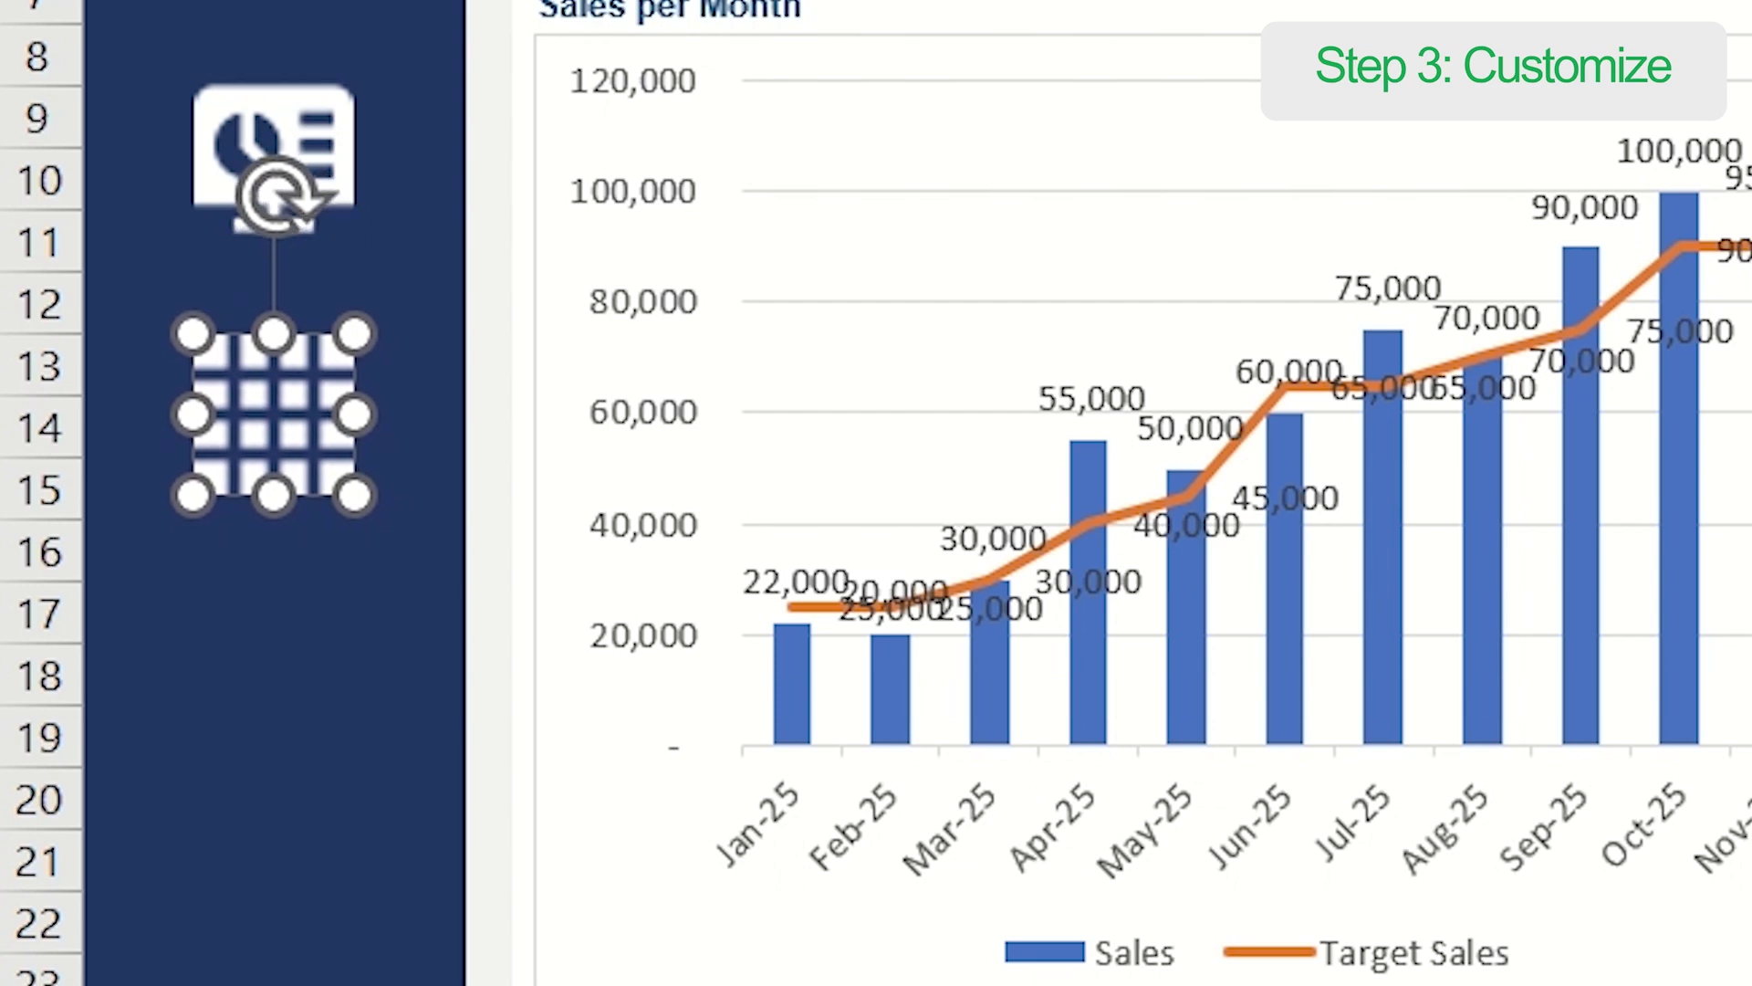
left_click(182, 611)
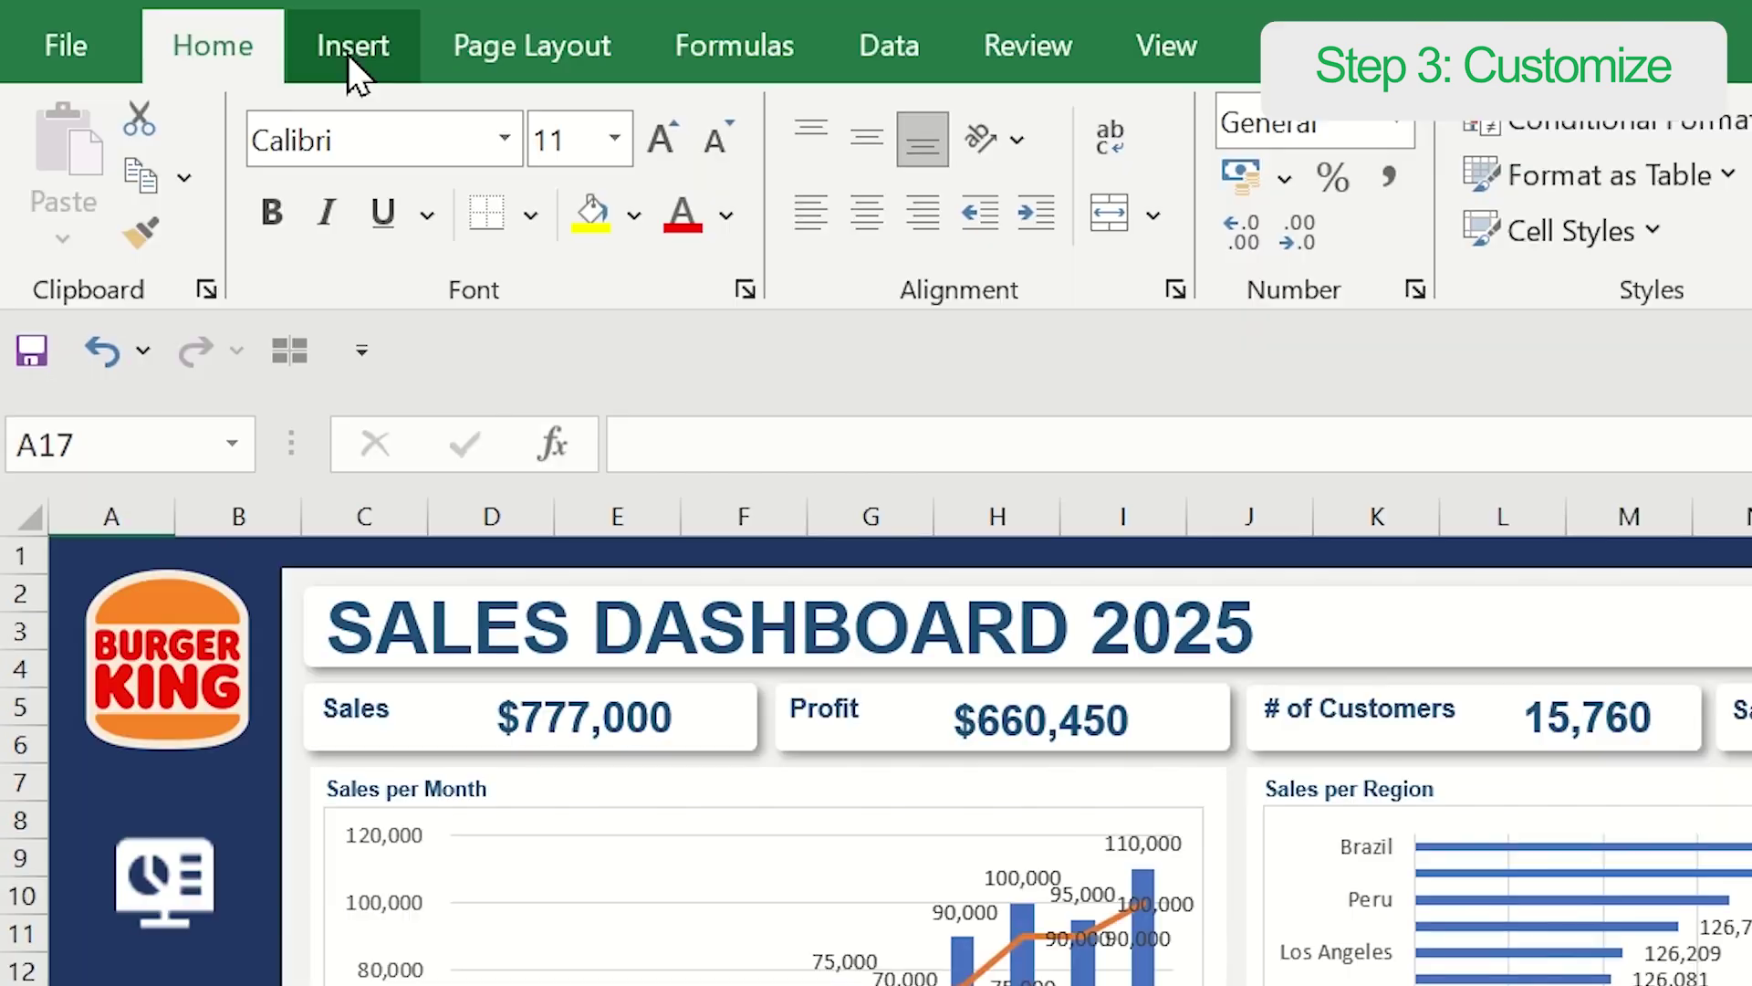
Step: Insert the 'contact us icon' picture and position the envelope below the grid icon
left_click(352, 46)
left_click(566, 246)
left_click(660, 362)
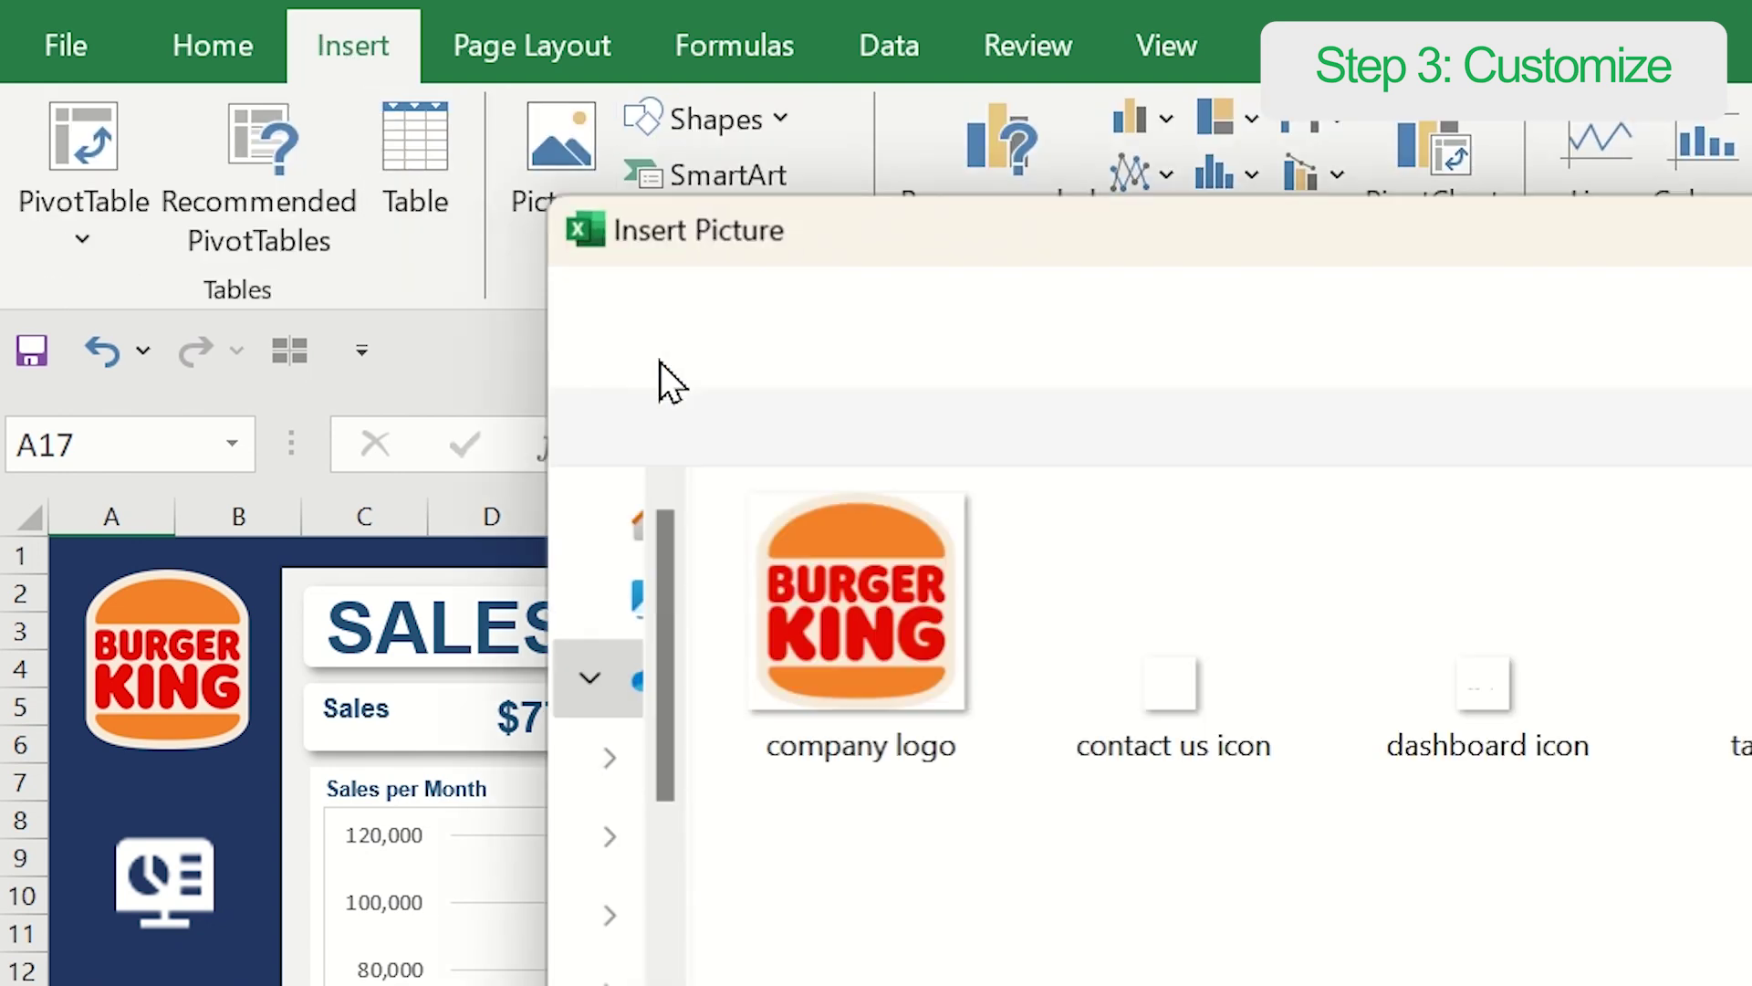
left_click(696, 501)
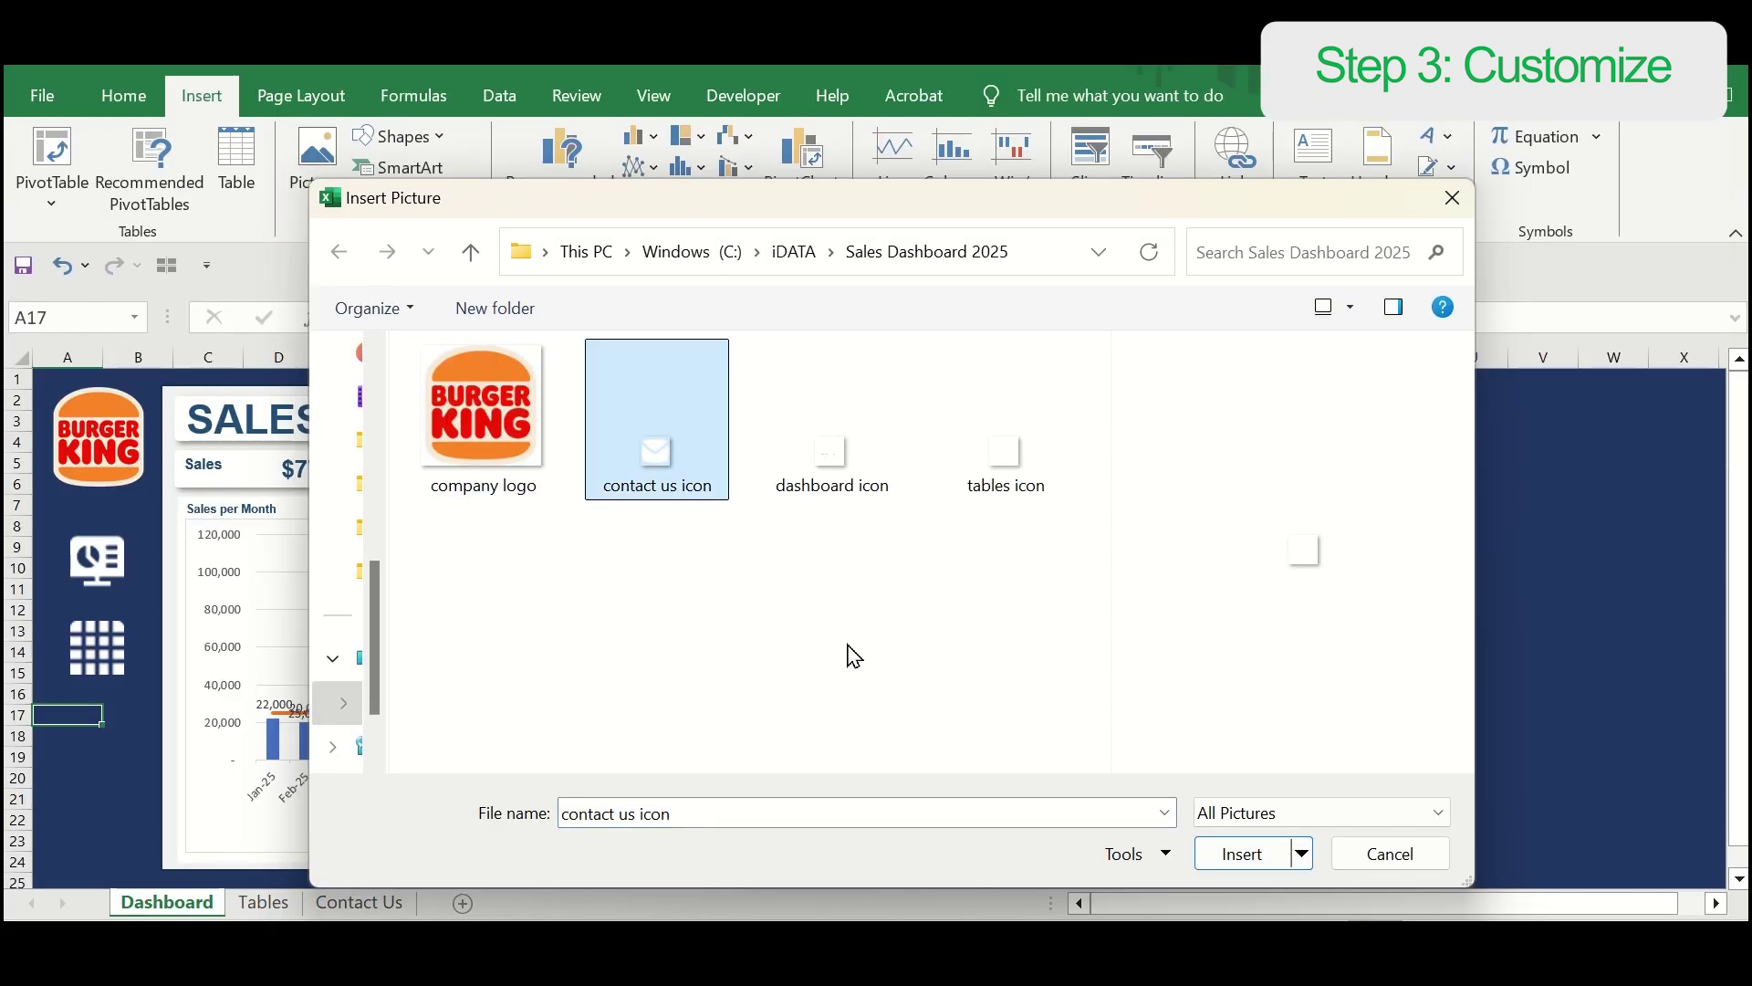
left_click(1243, 854)
left_click_drag(87, 643, 174, 675)
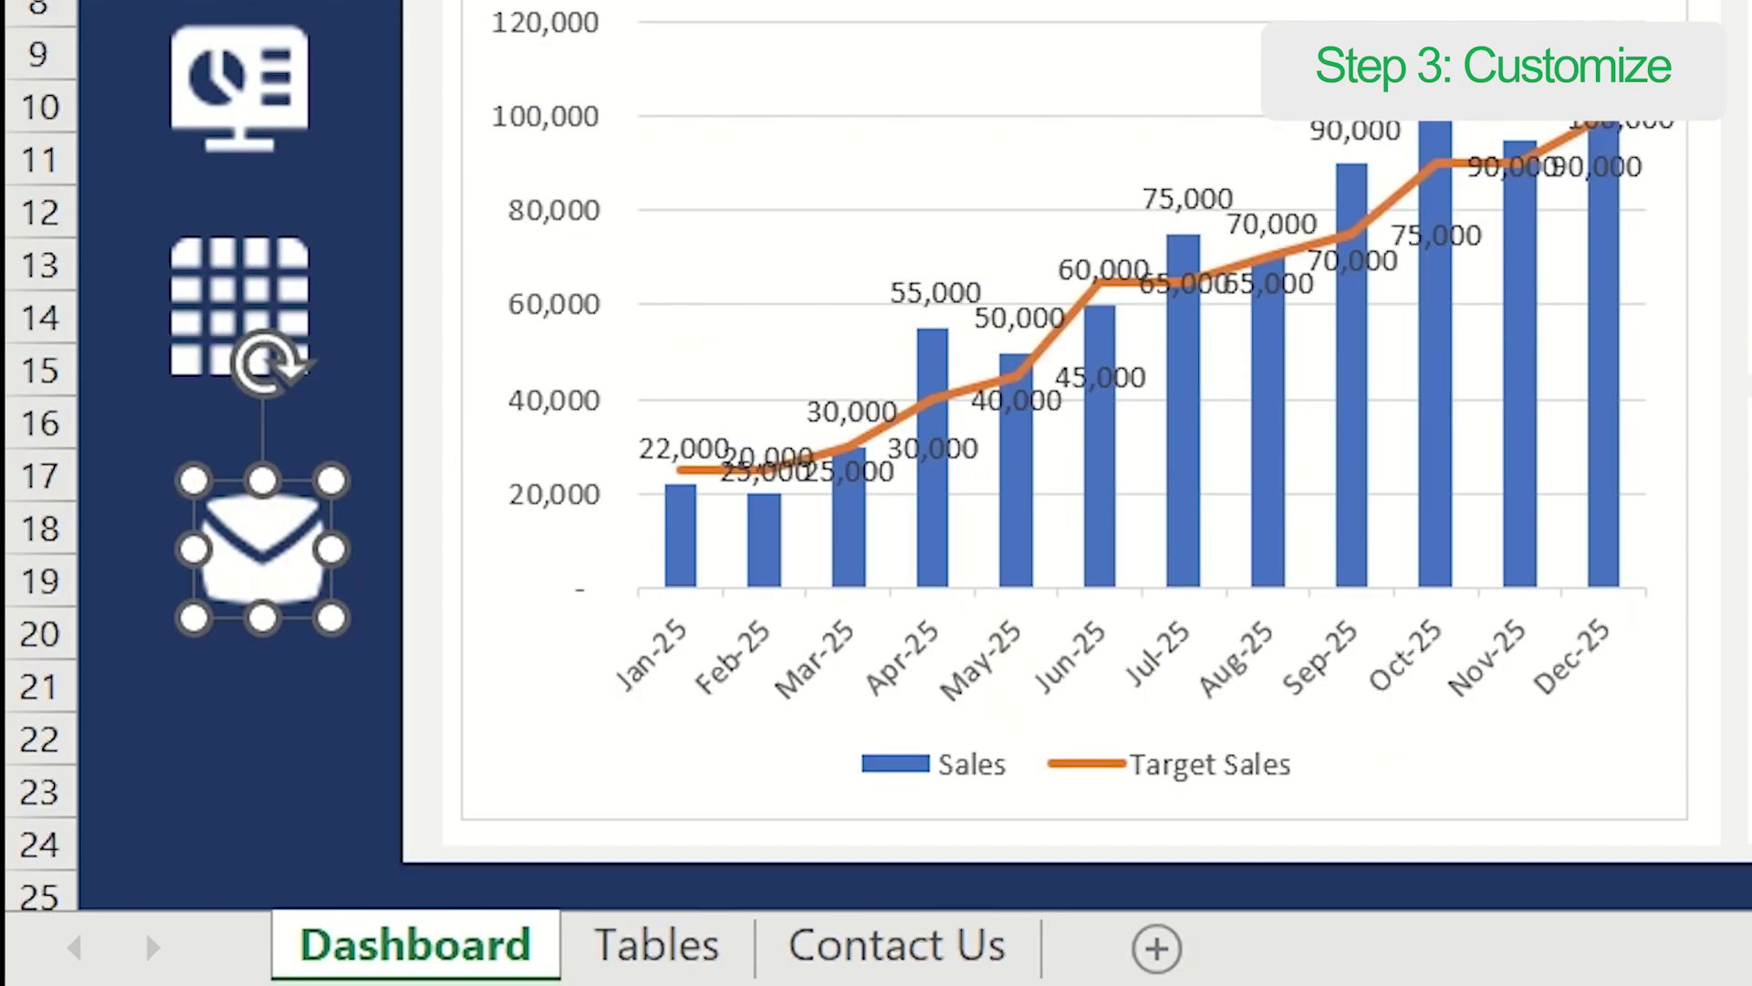
mouse_move(262, 549)
left_mouse_down()
mouse_move(231, 548)
mouse_move(236, 530)
left_mouse_up()
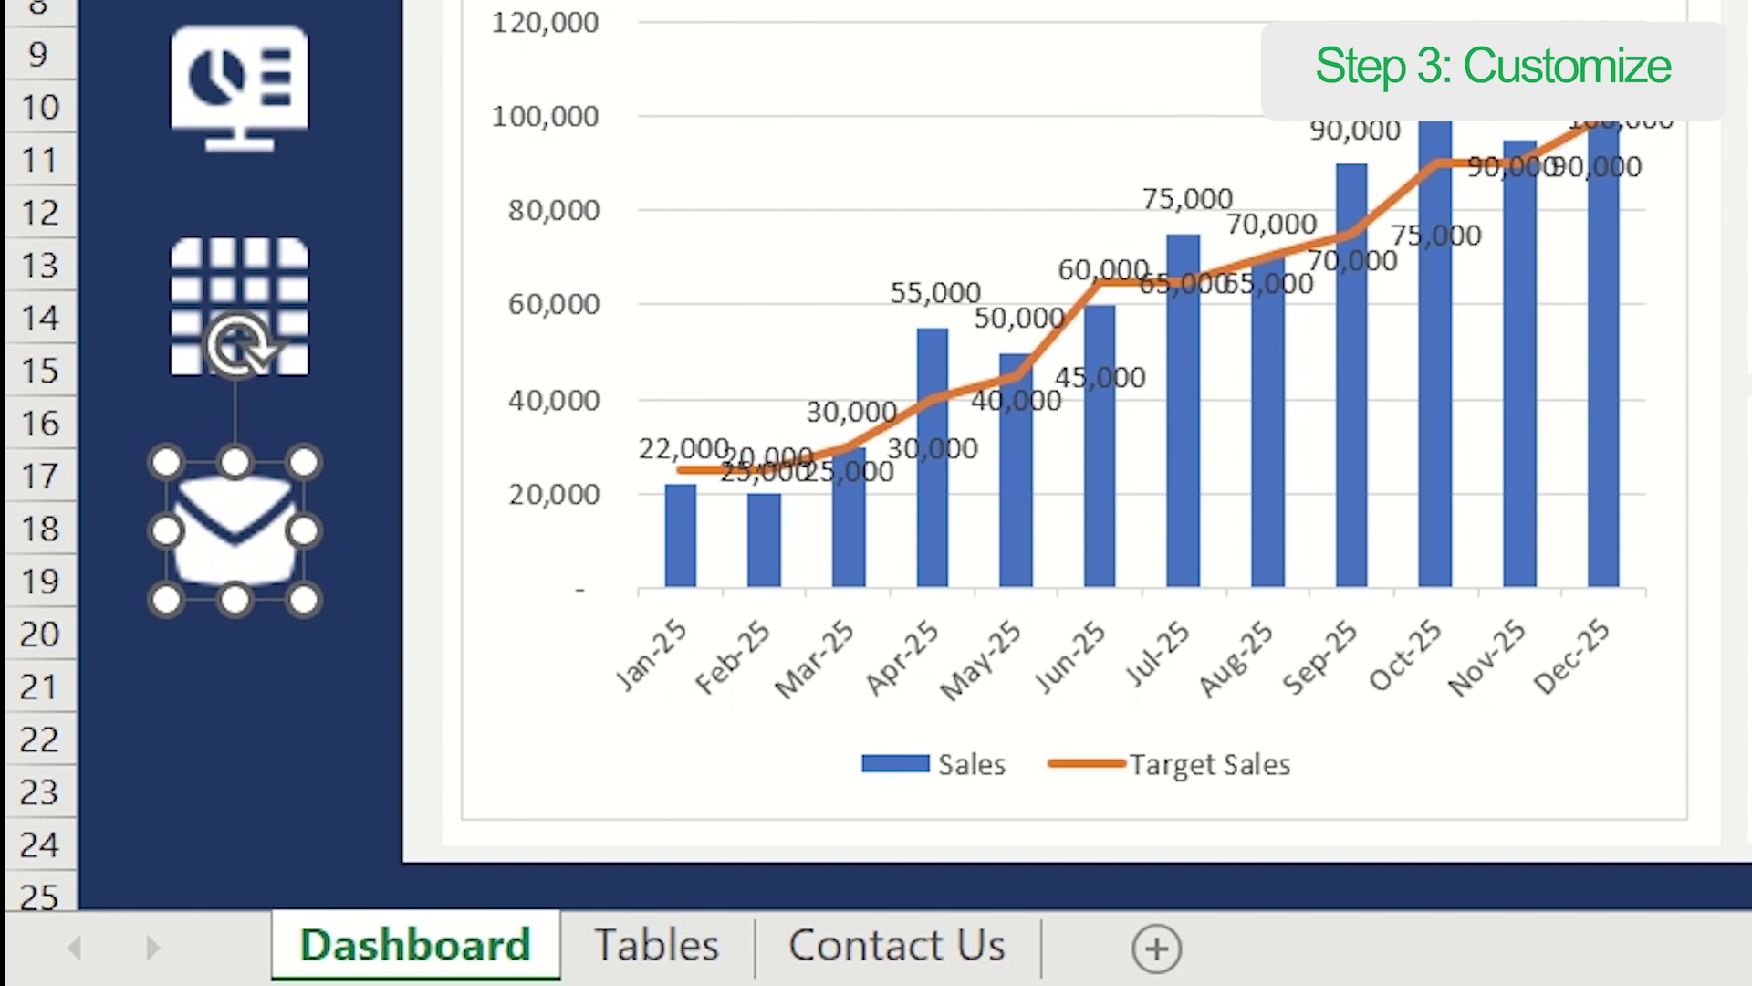
key("Escape")
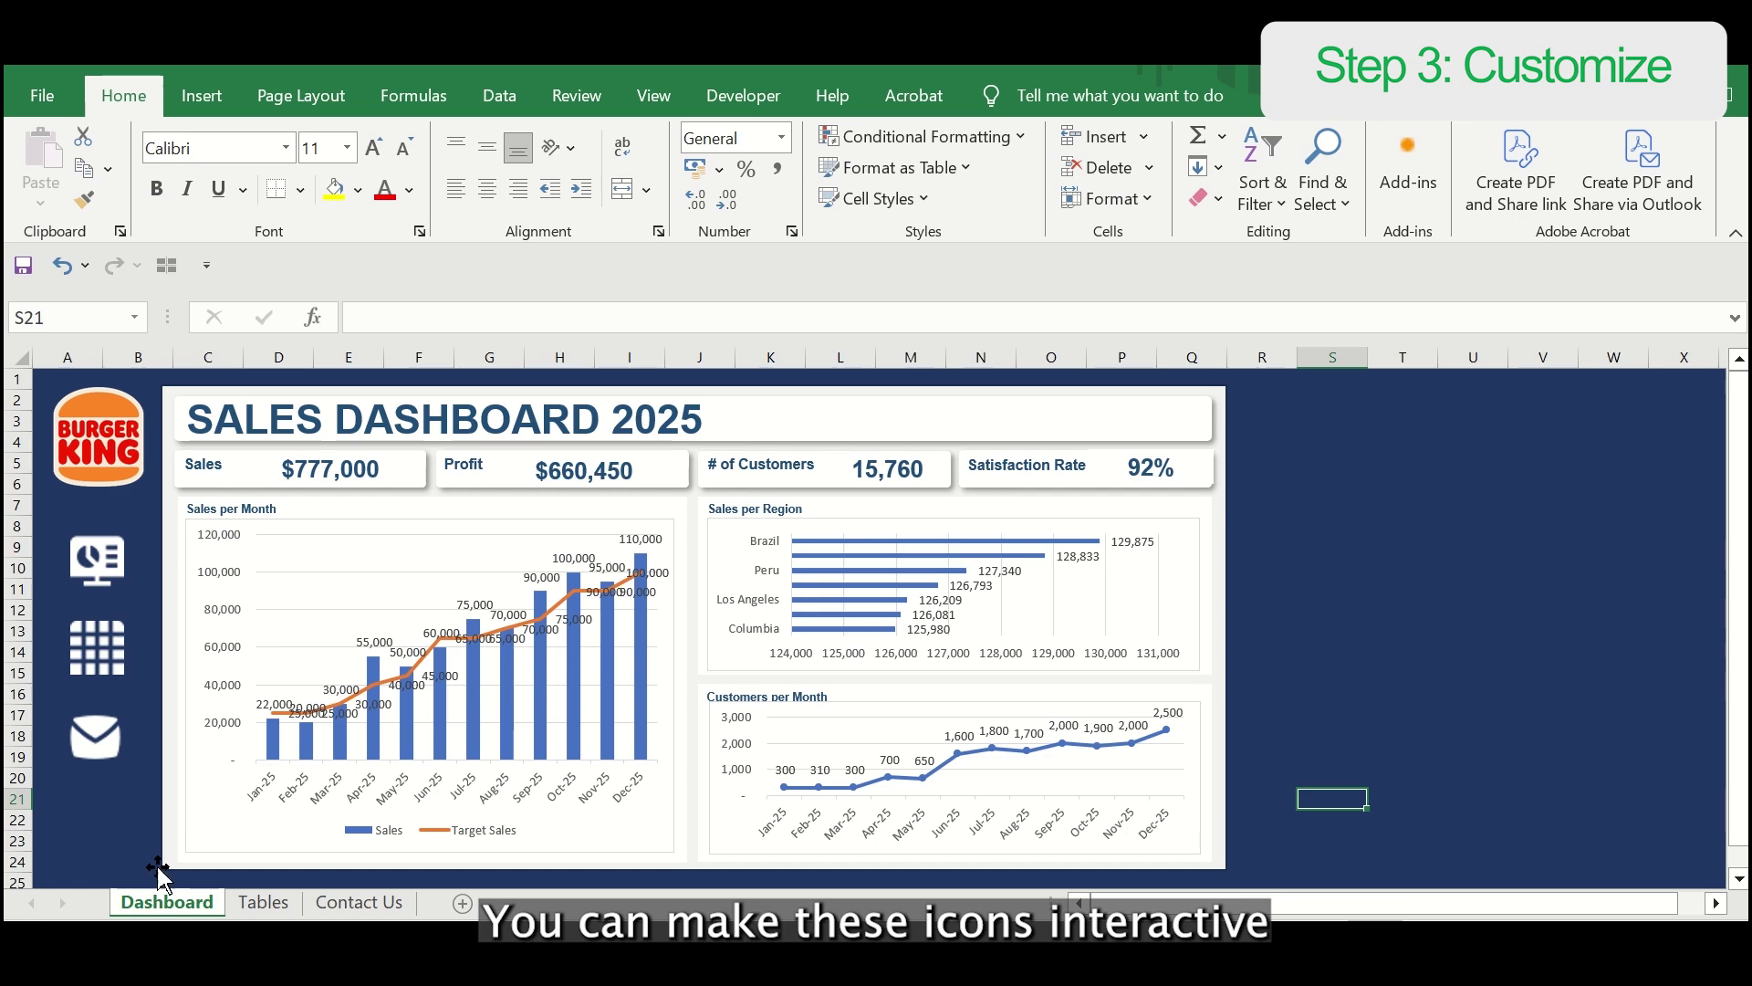
Step: On the Dashboard sheet, add a link to the grid icon pointing to the Tables sheet
left_click(345, 908)
left_click(202, 908)
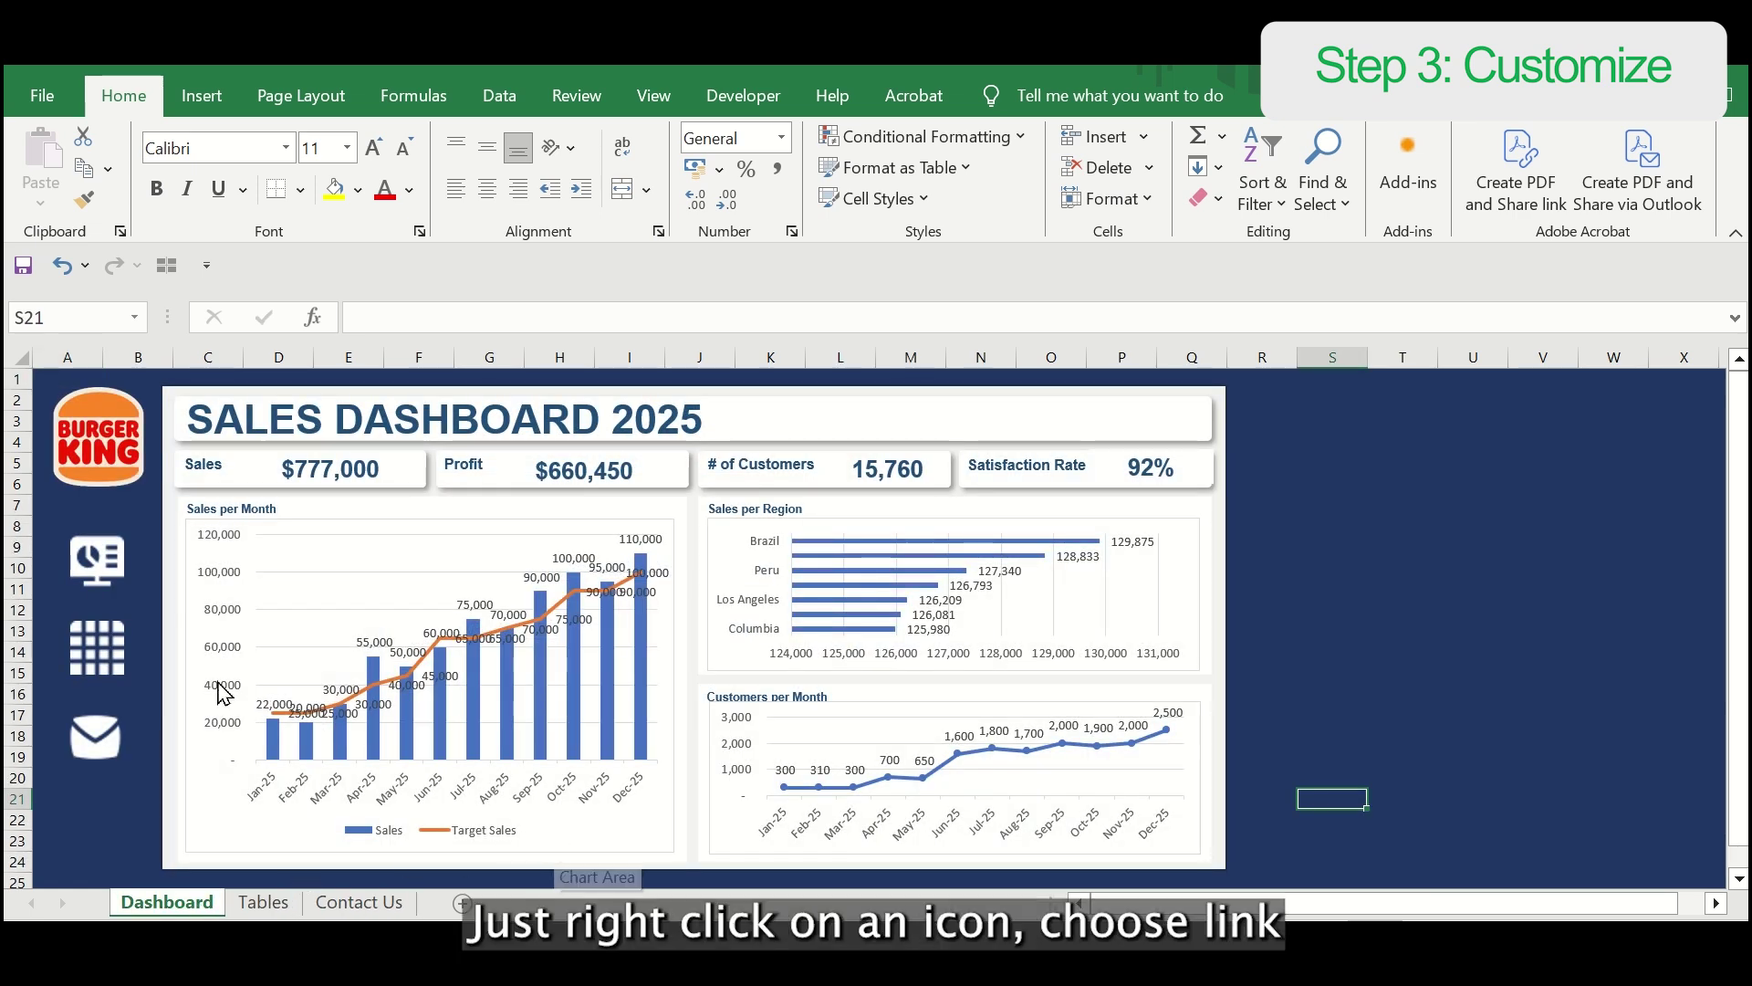
right_click(110, 658)
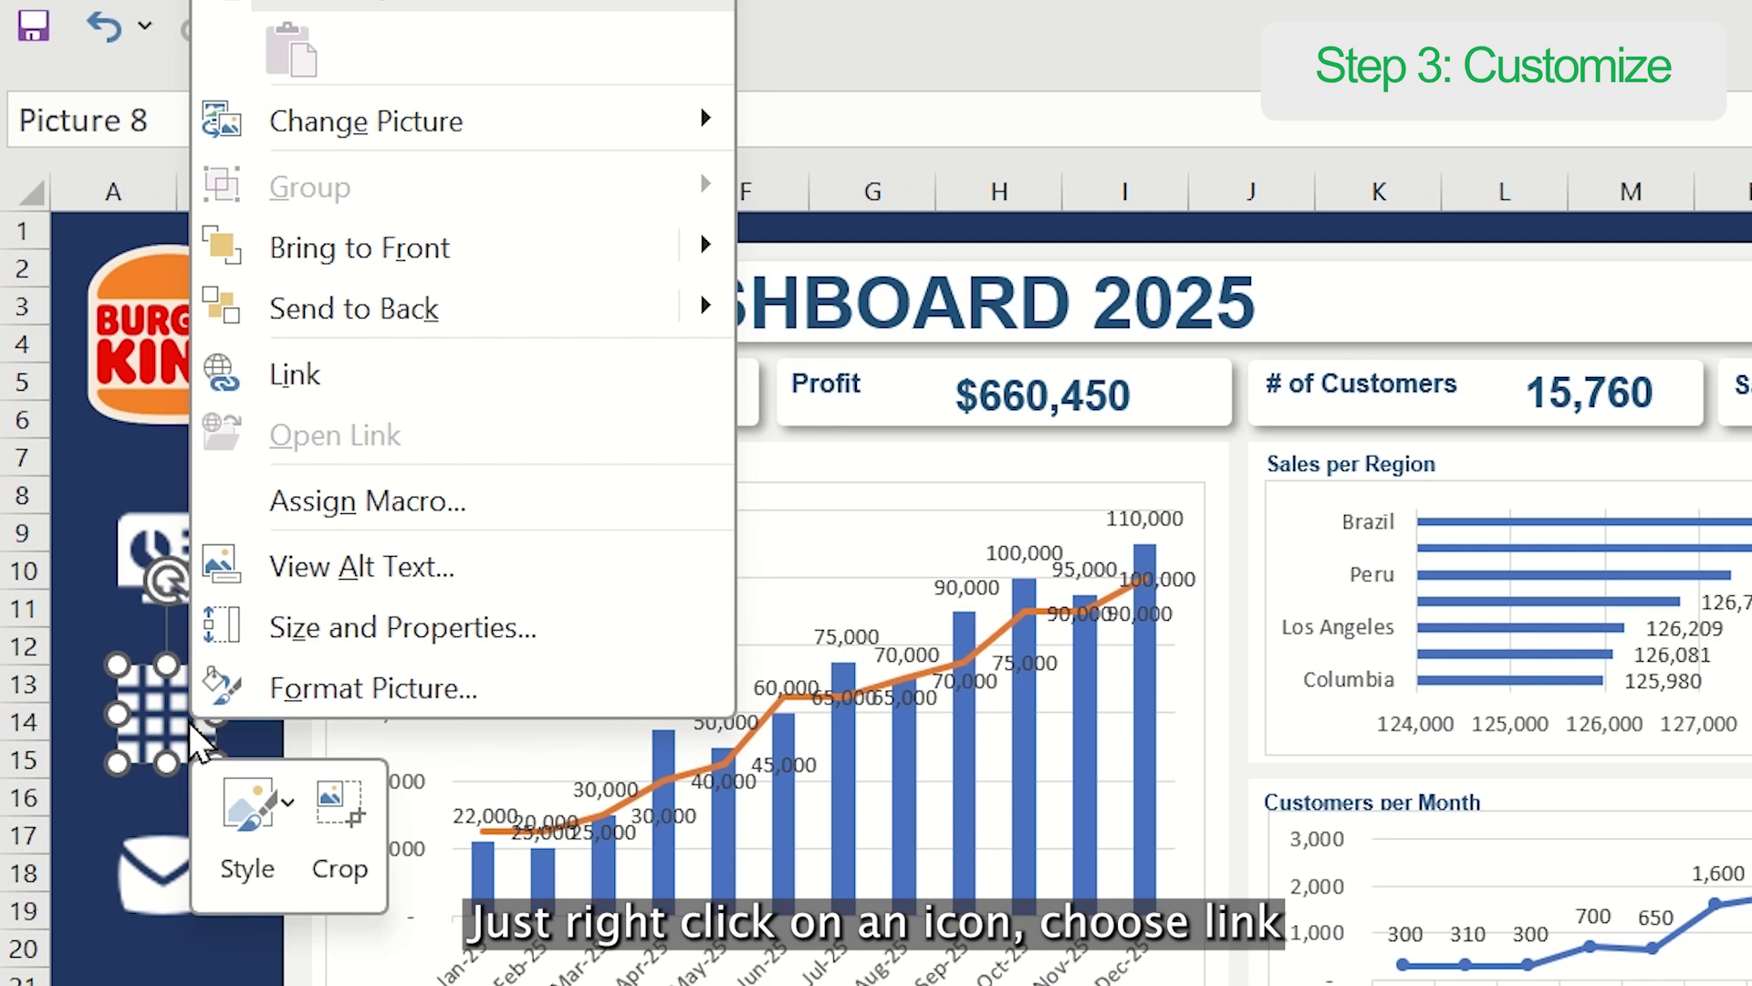
left_click(383, 397)
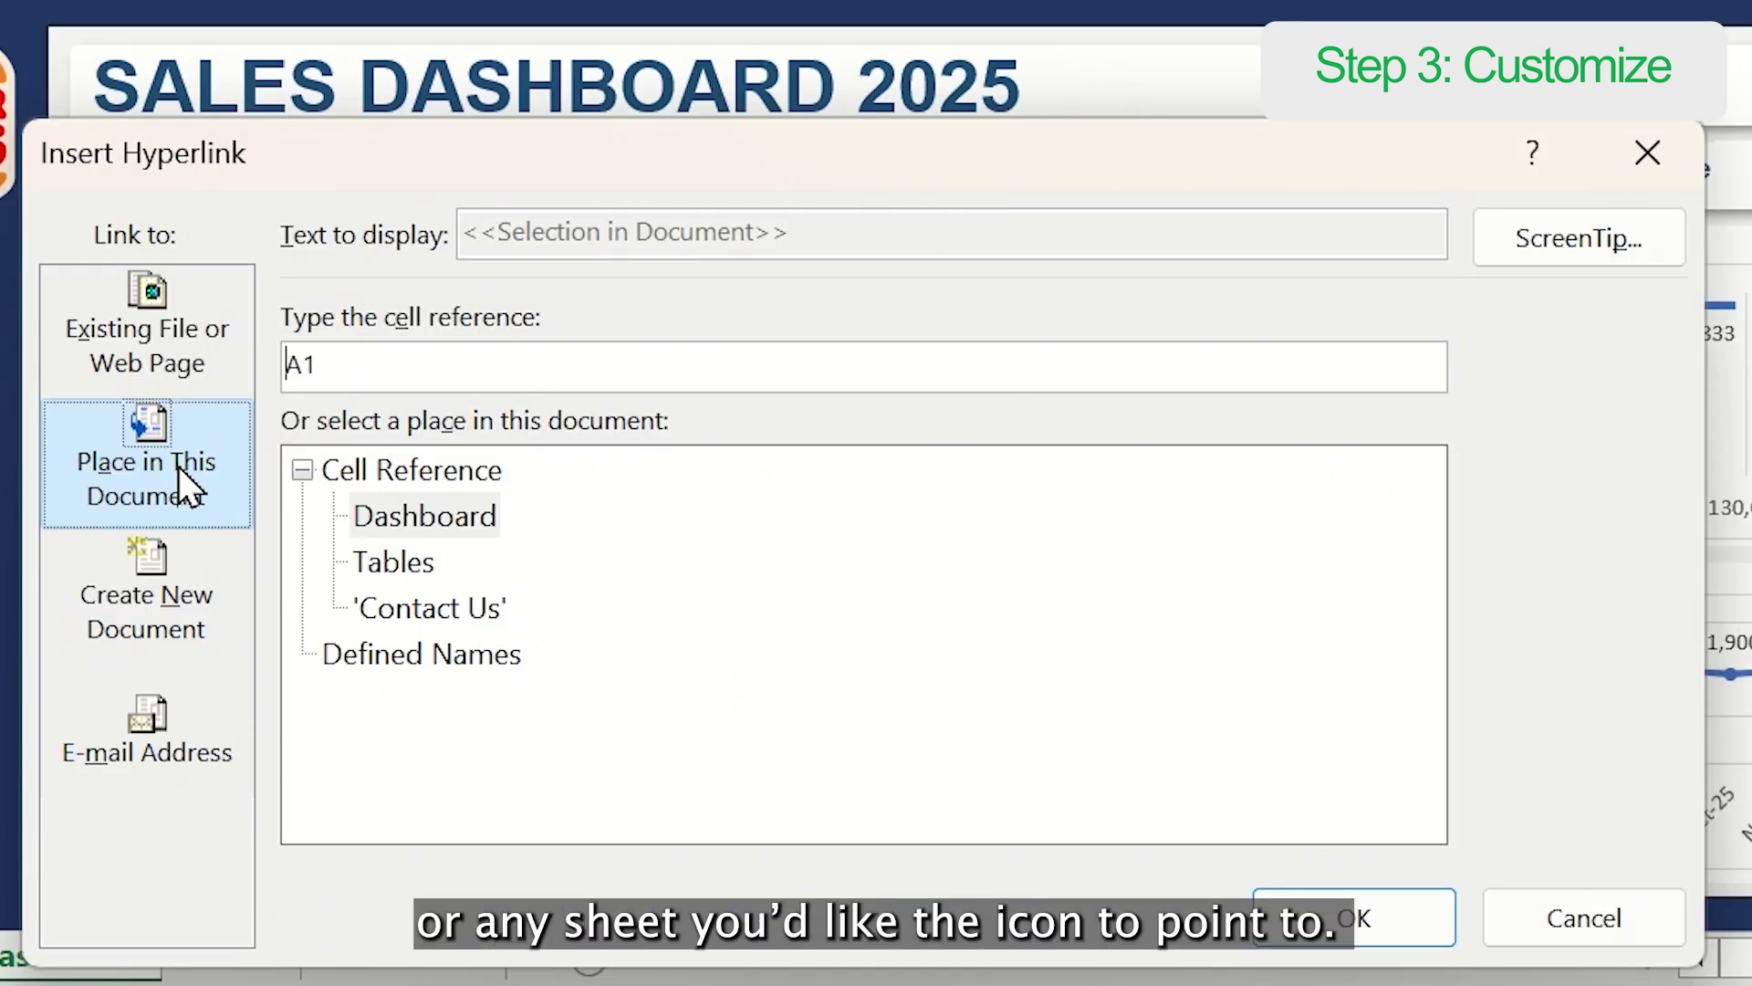
left_click(394, 562)
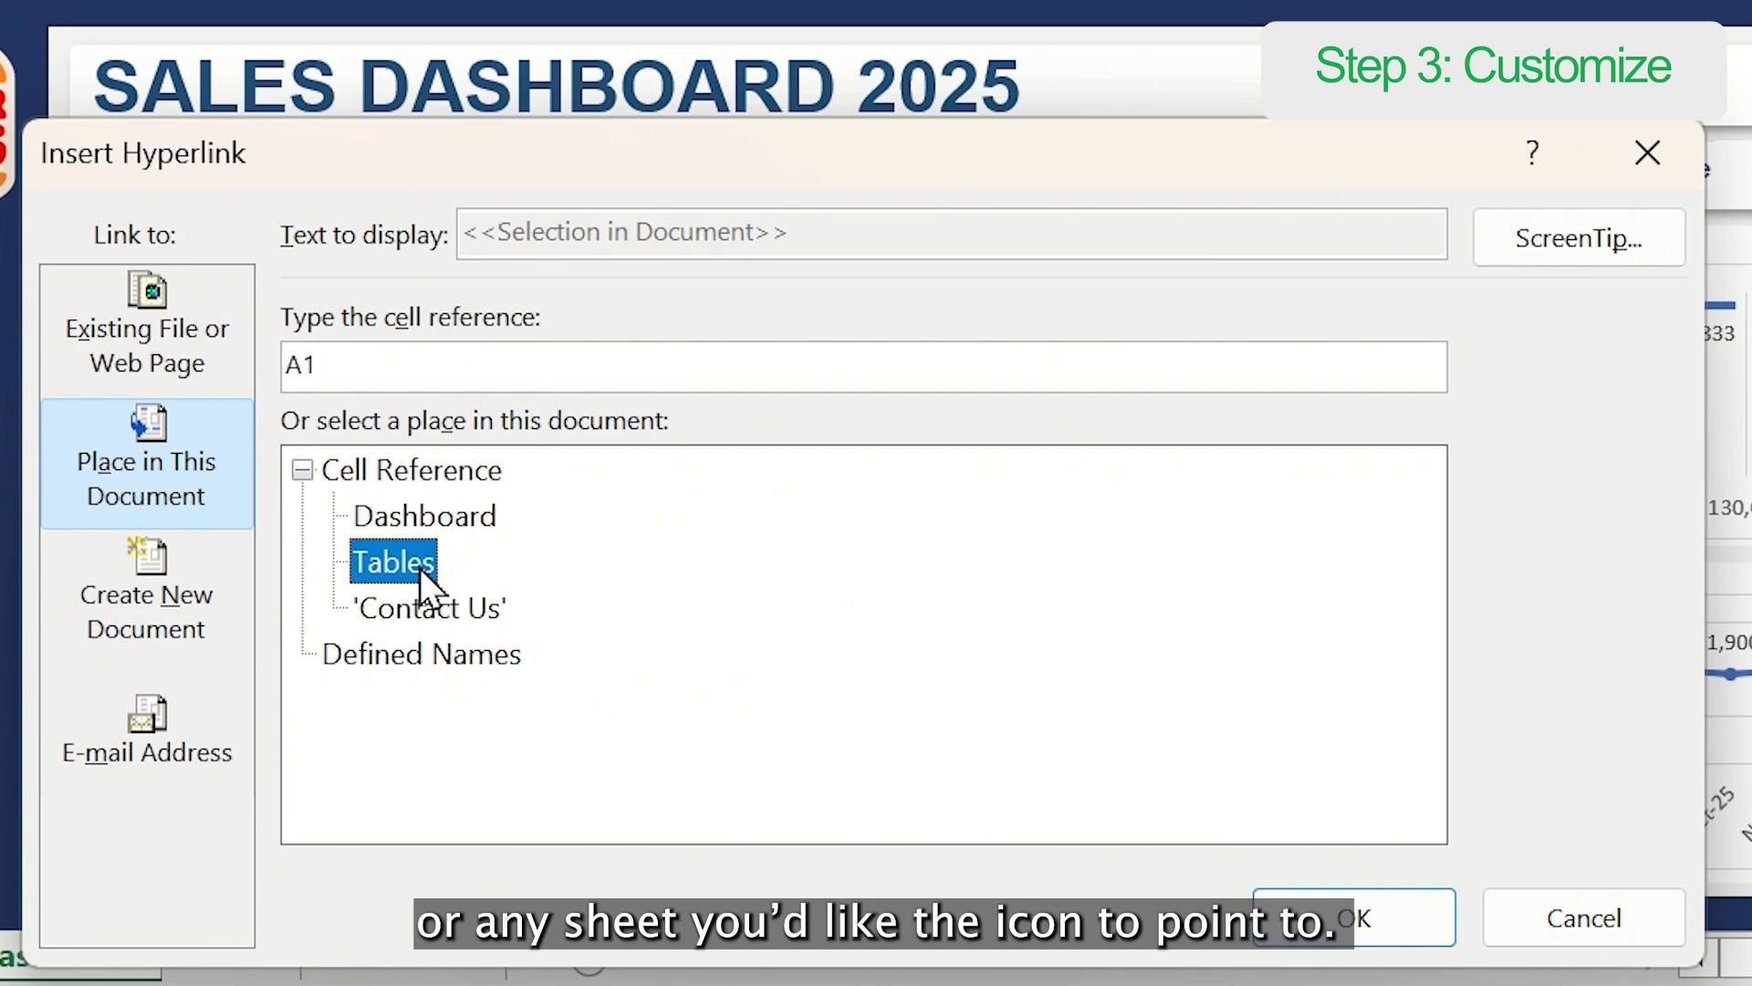
Step: Confirm the grid icon's link to Tables, test it, and return to Dashboard
left_click(1360, 917)
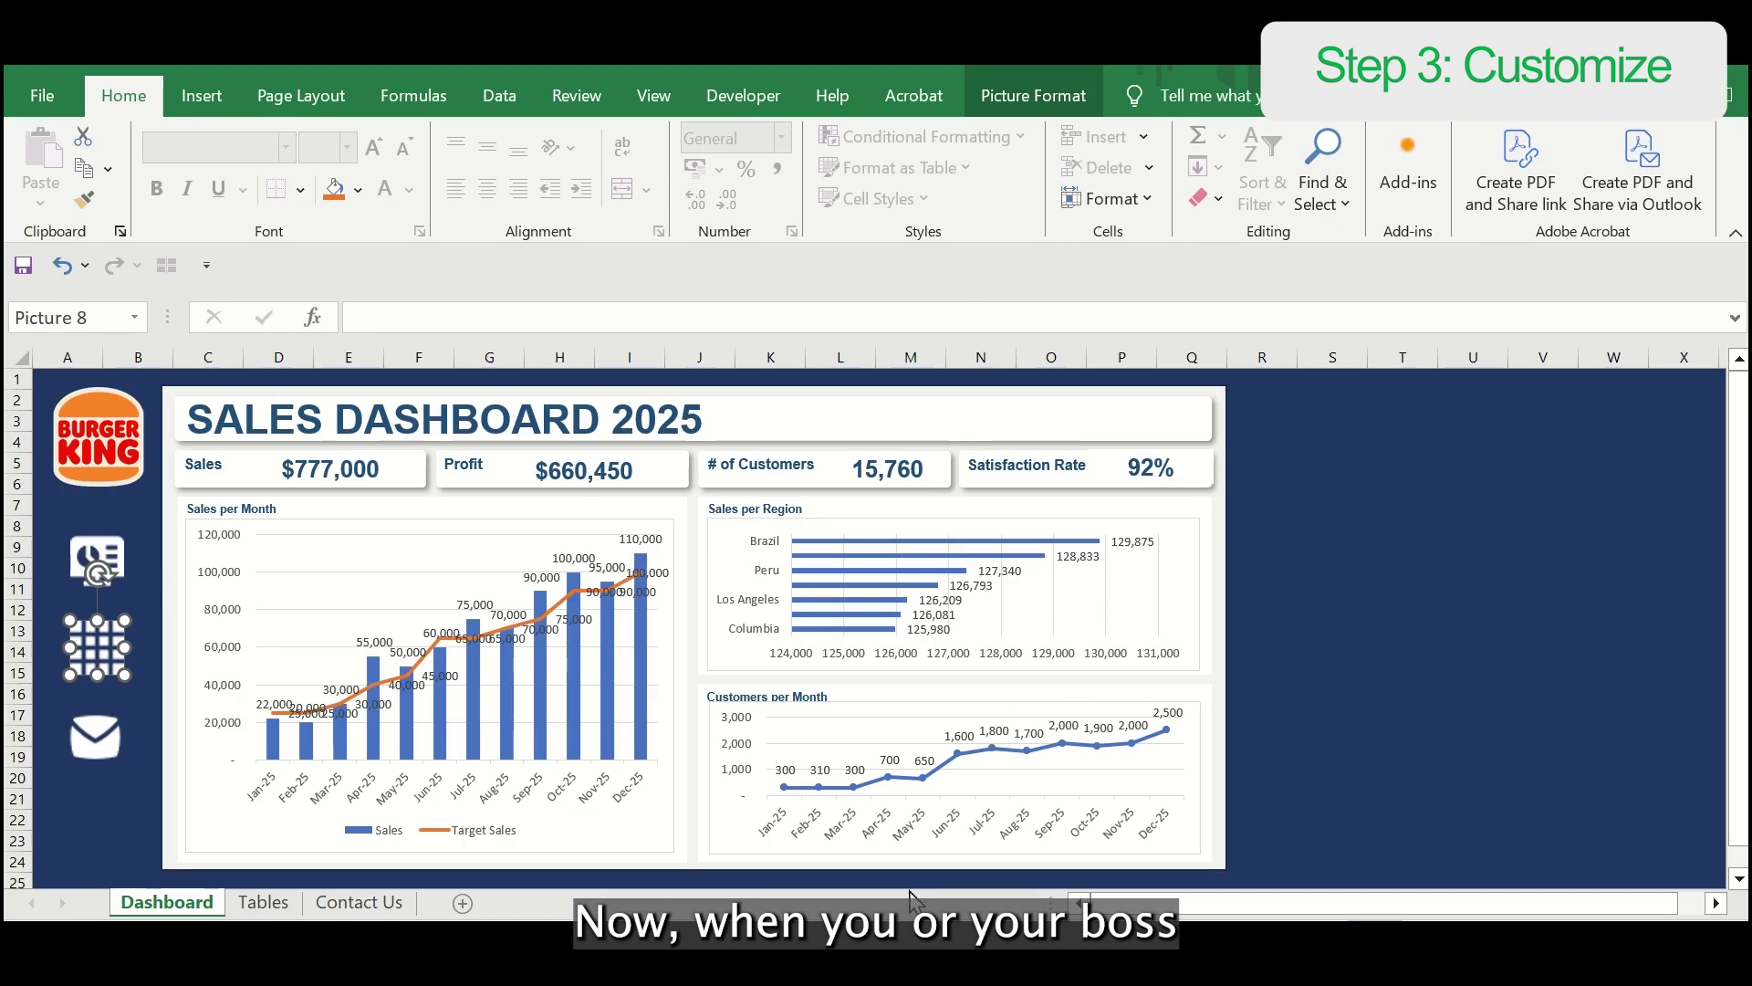
key("Escape")
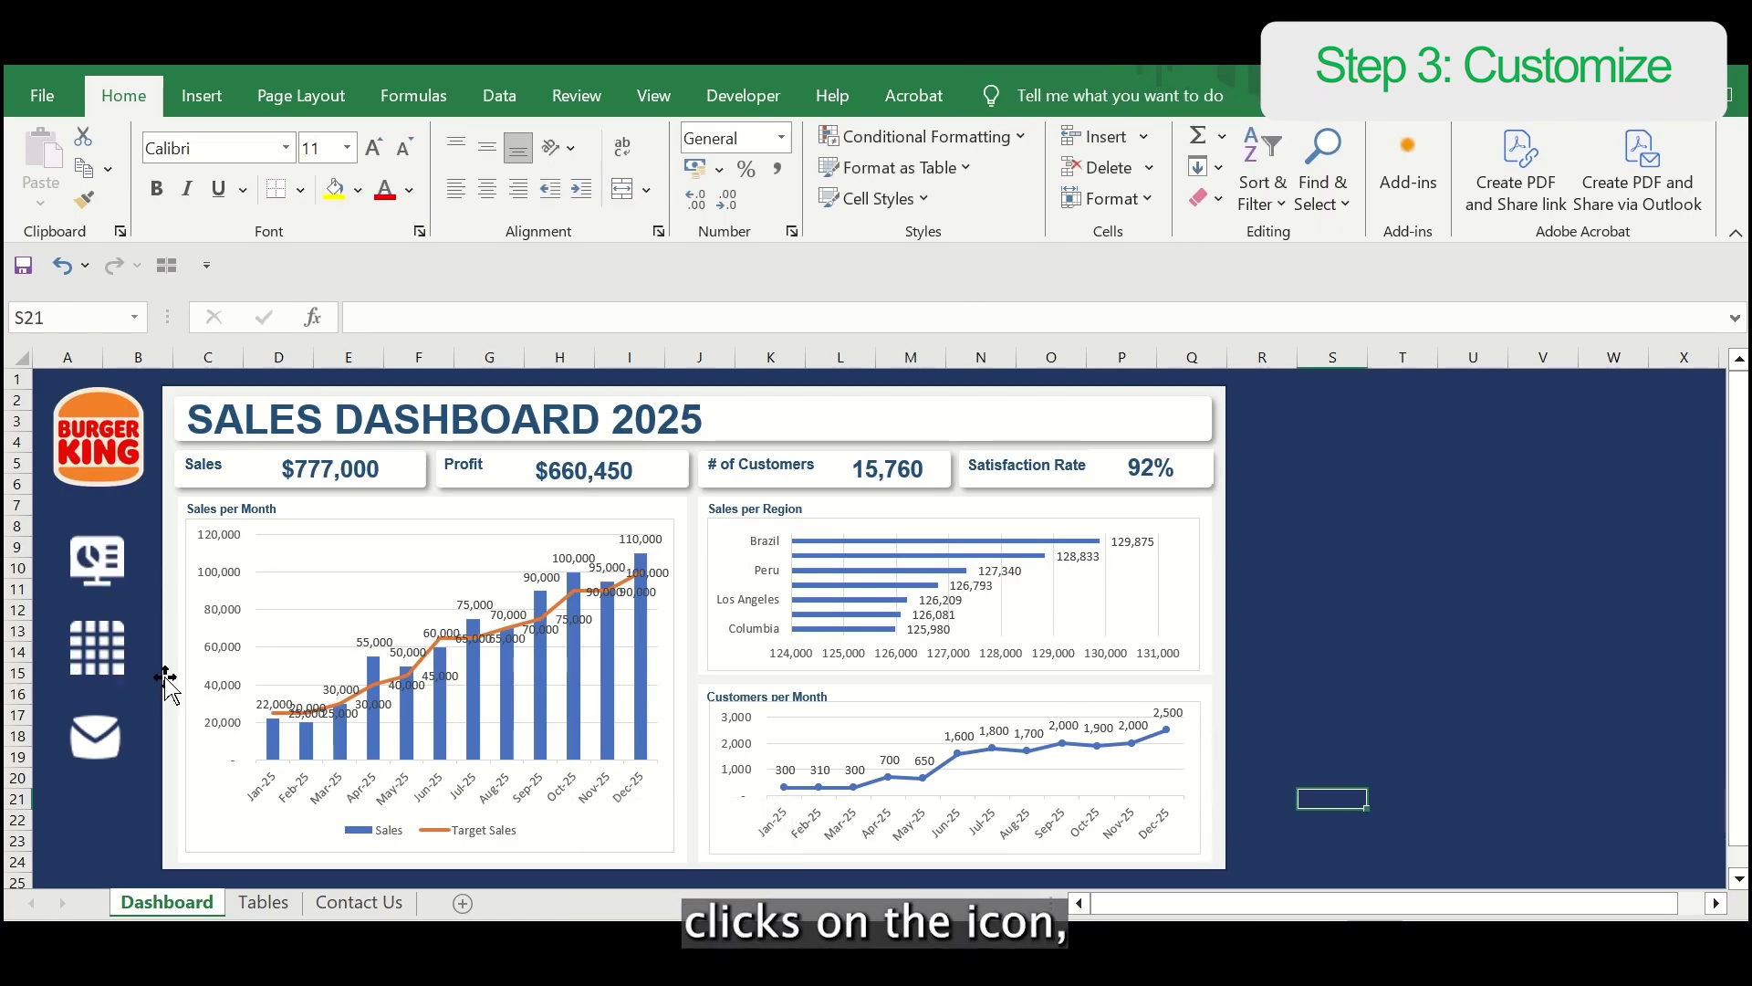
left_click(108, 655)
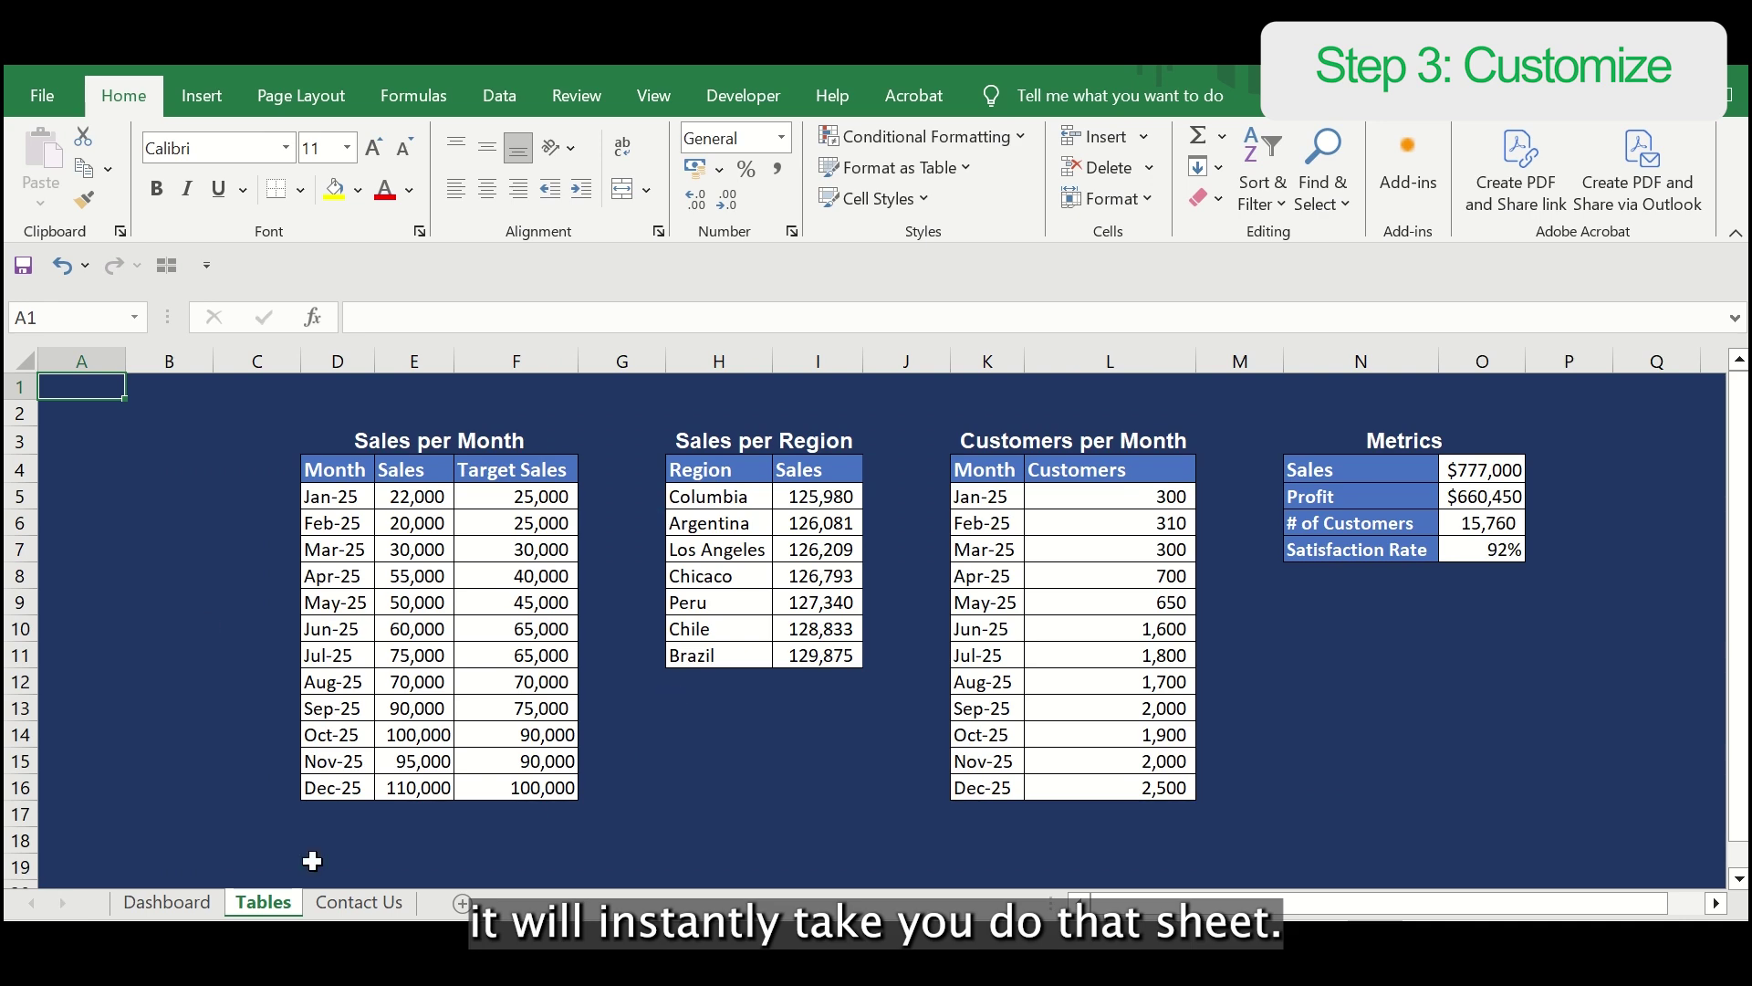
left_click(167, 903)
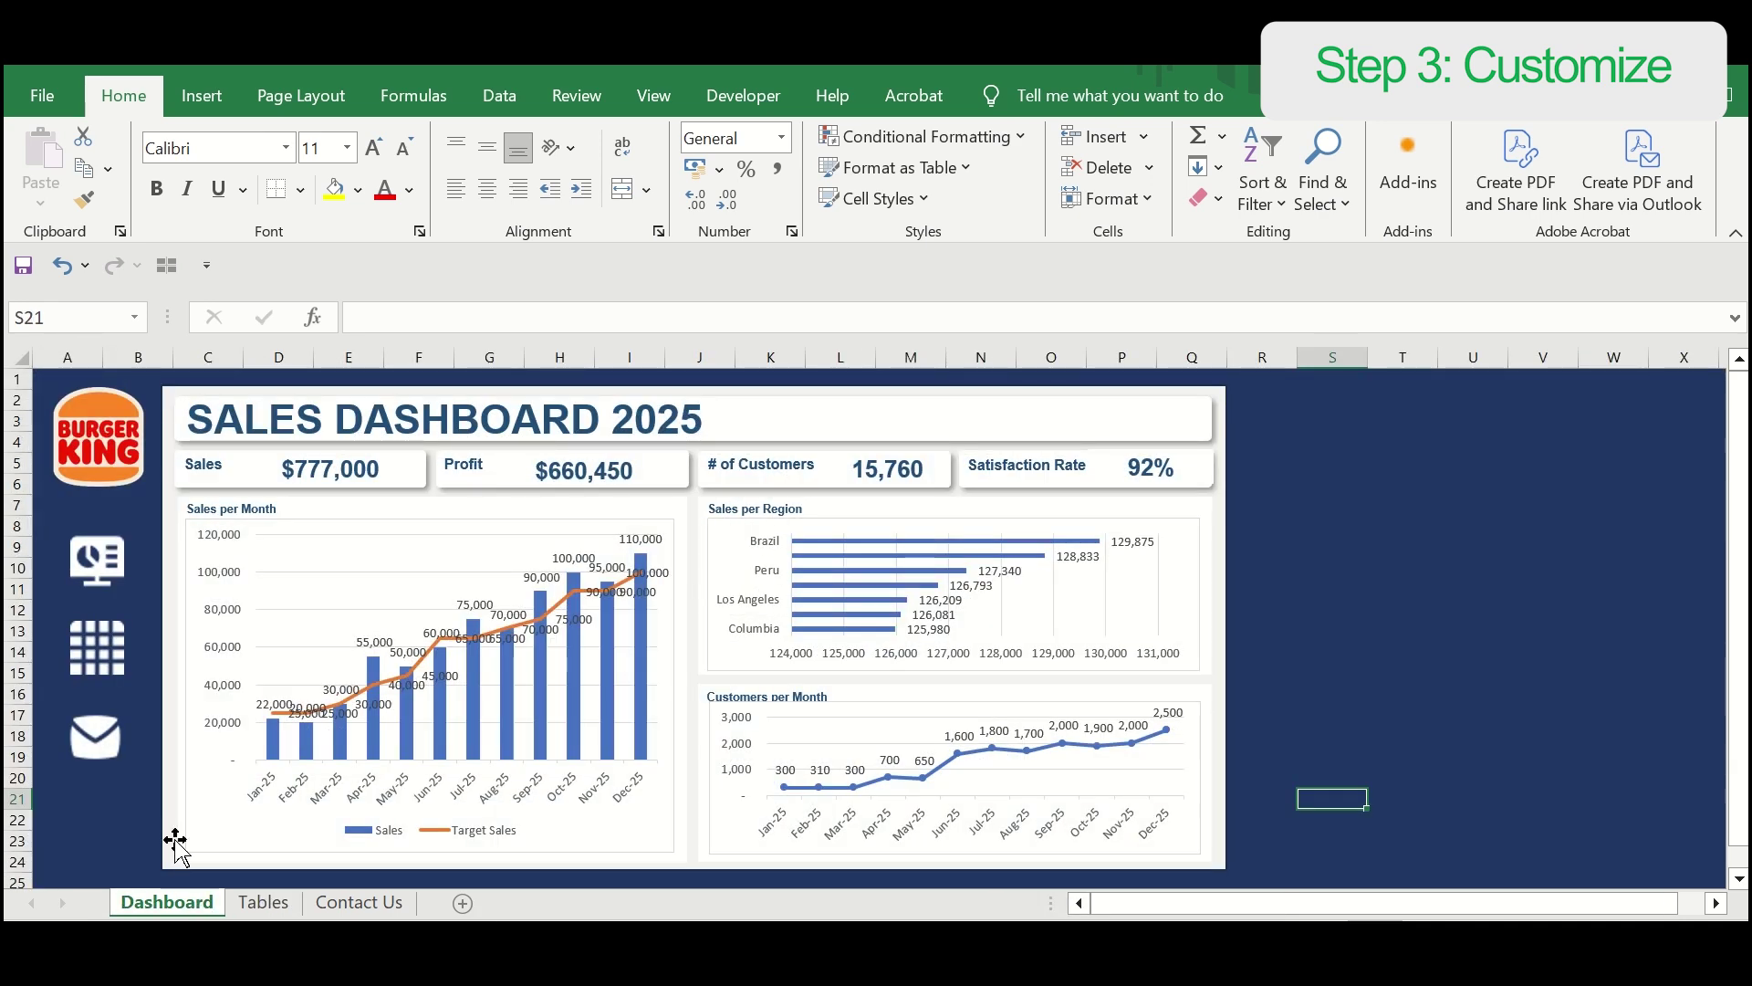
Step: Link the envelope icon to the Contact Us sheet and test the link
right_click(105, 753)
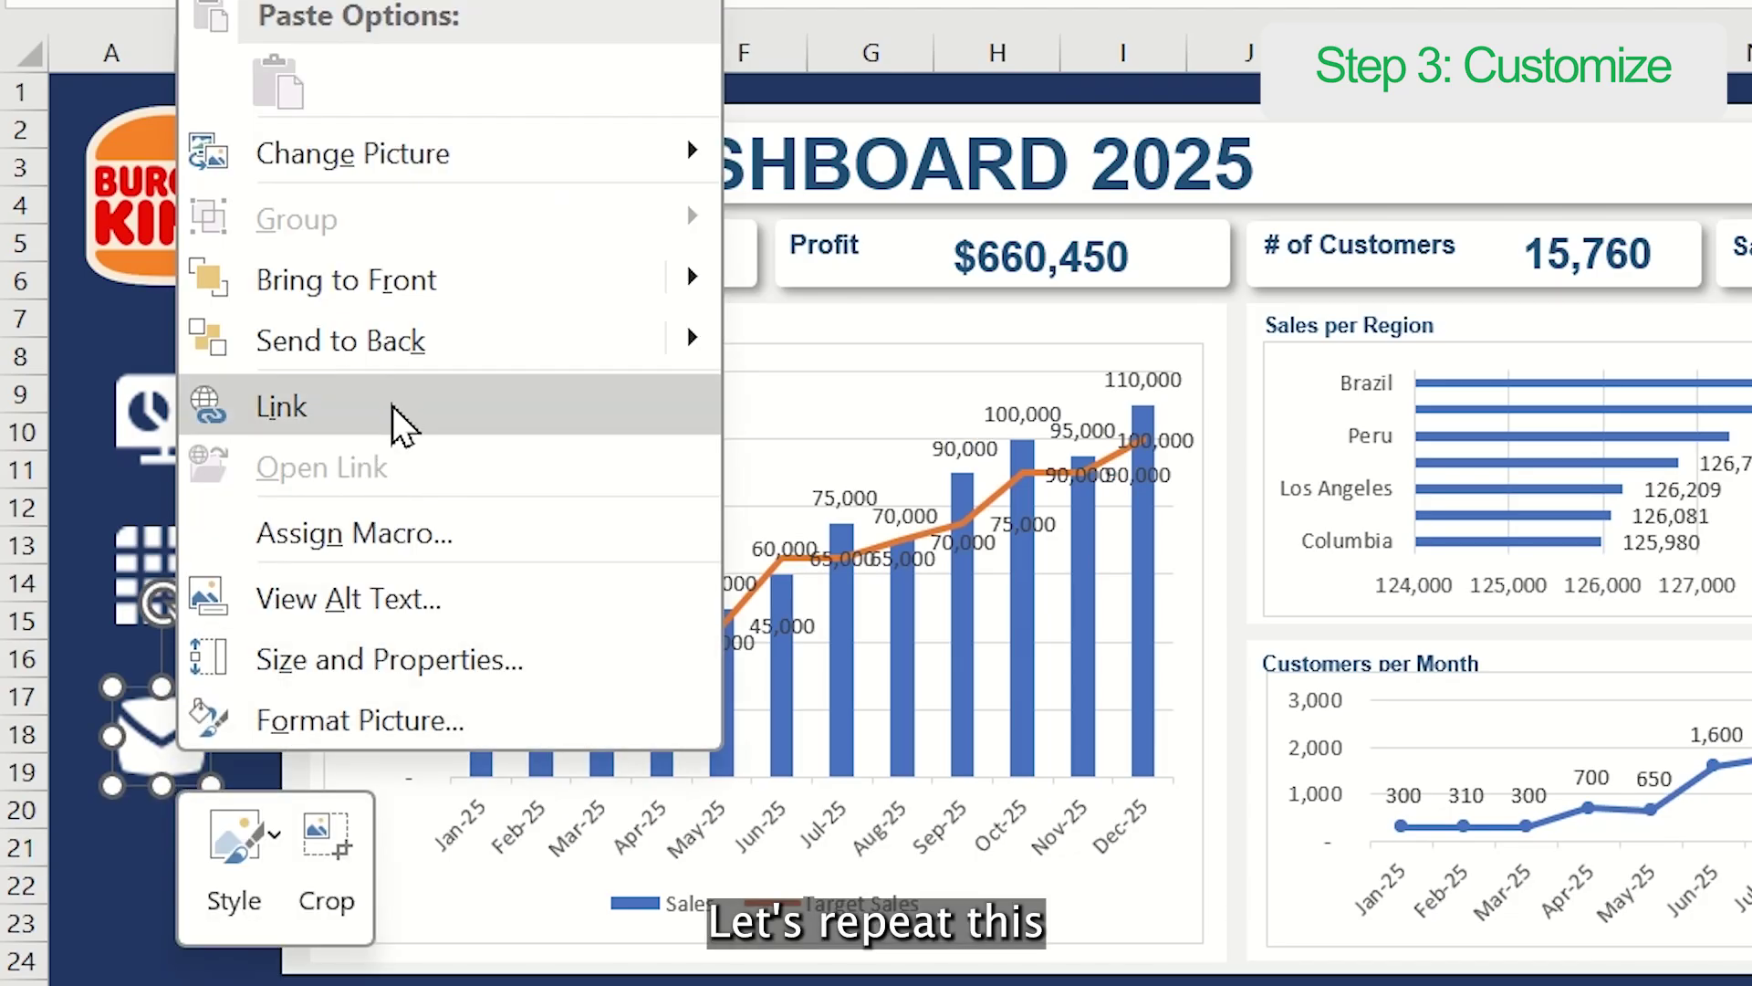
left_click(226, 564)
left_click(392, 712)
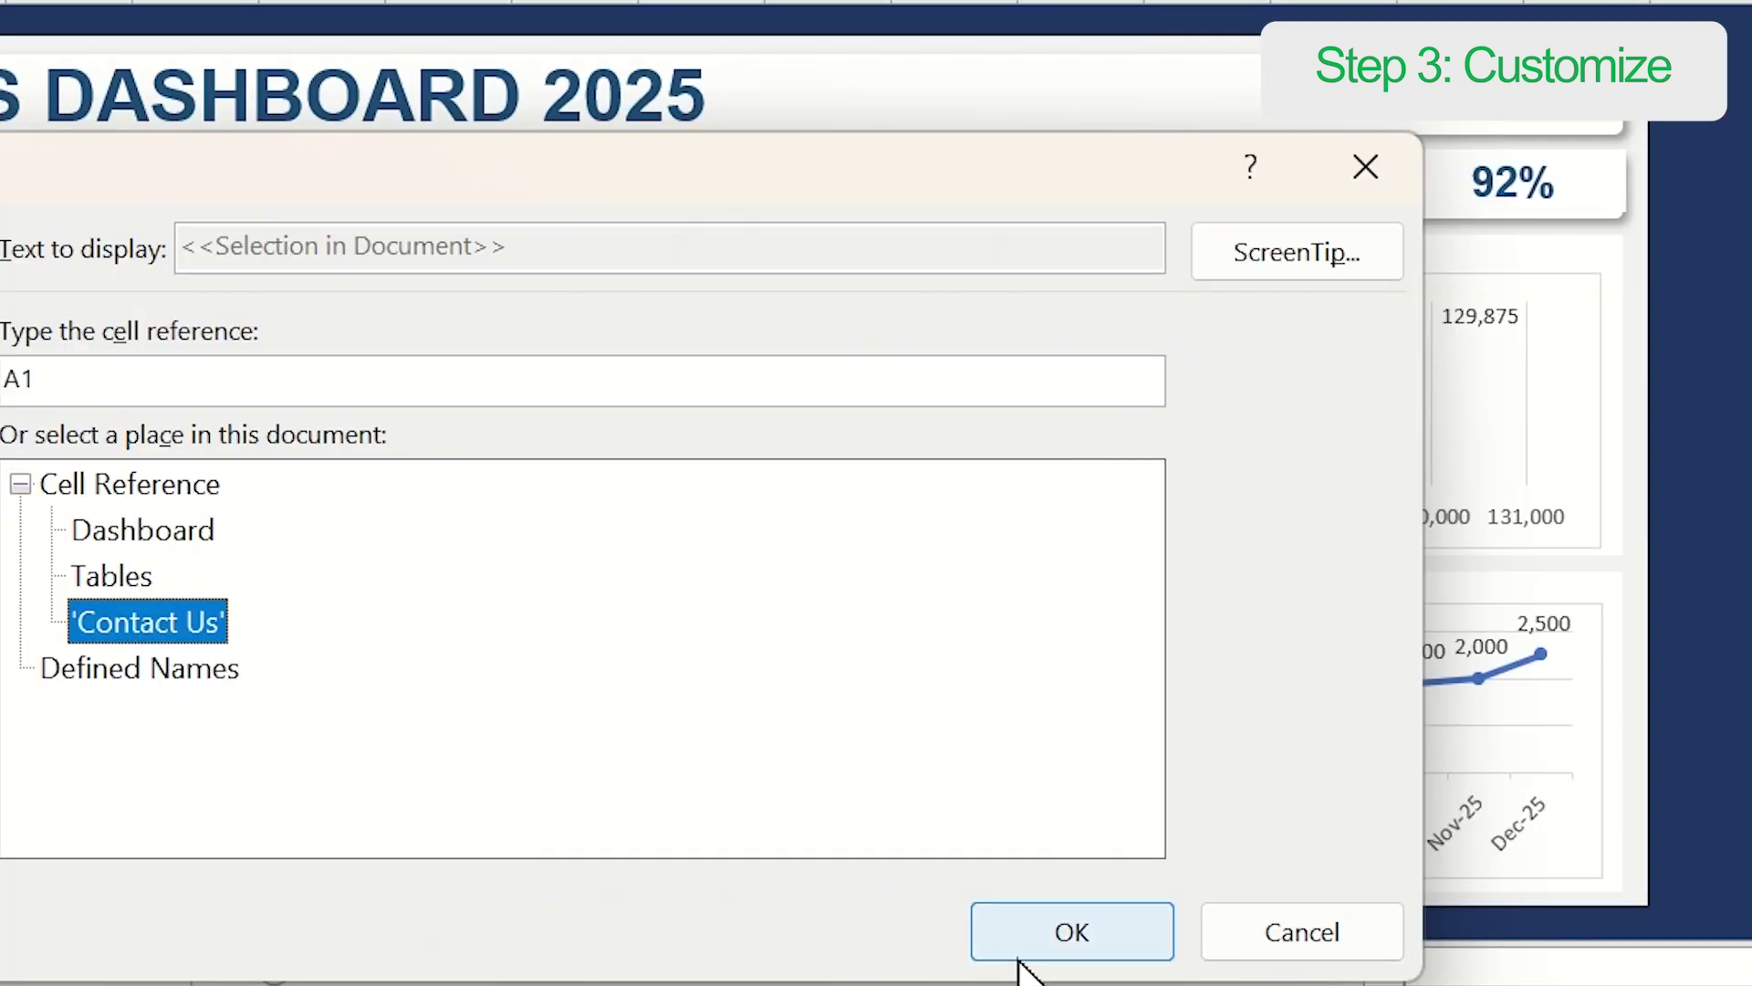
left_click(907, 883)
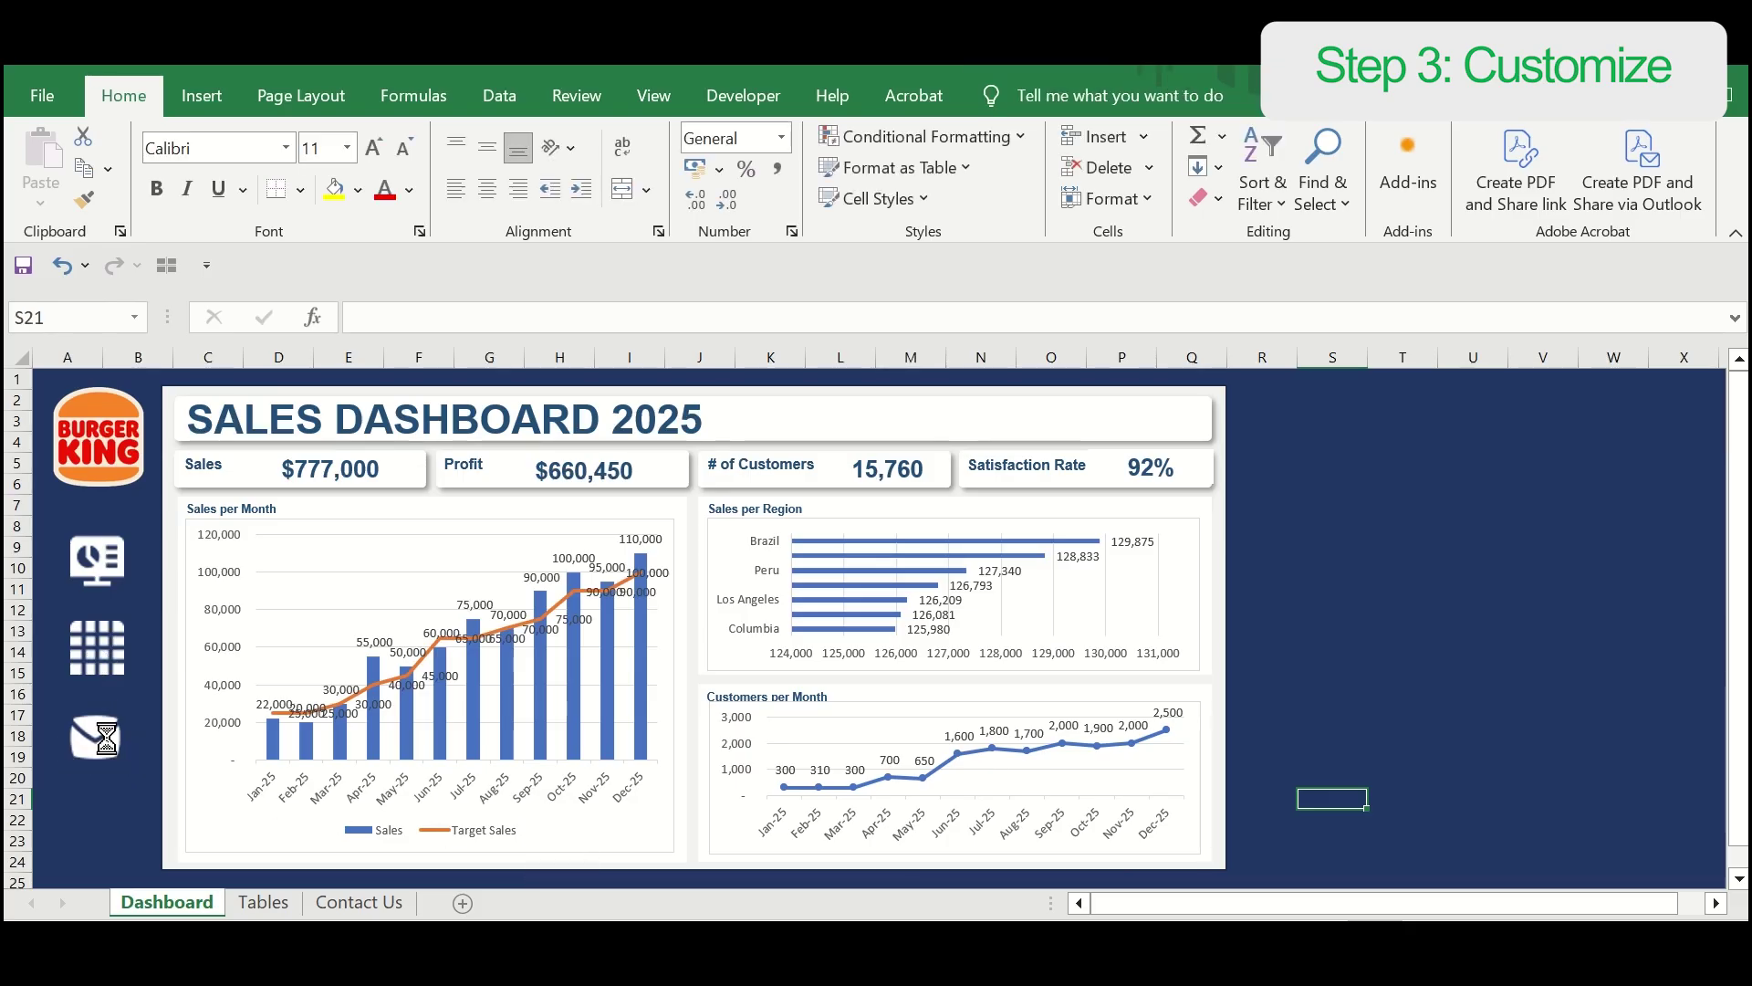
left_click(106, 739)
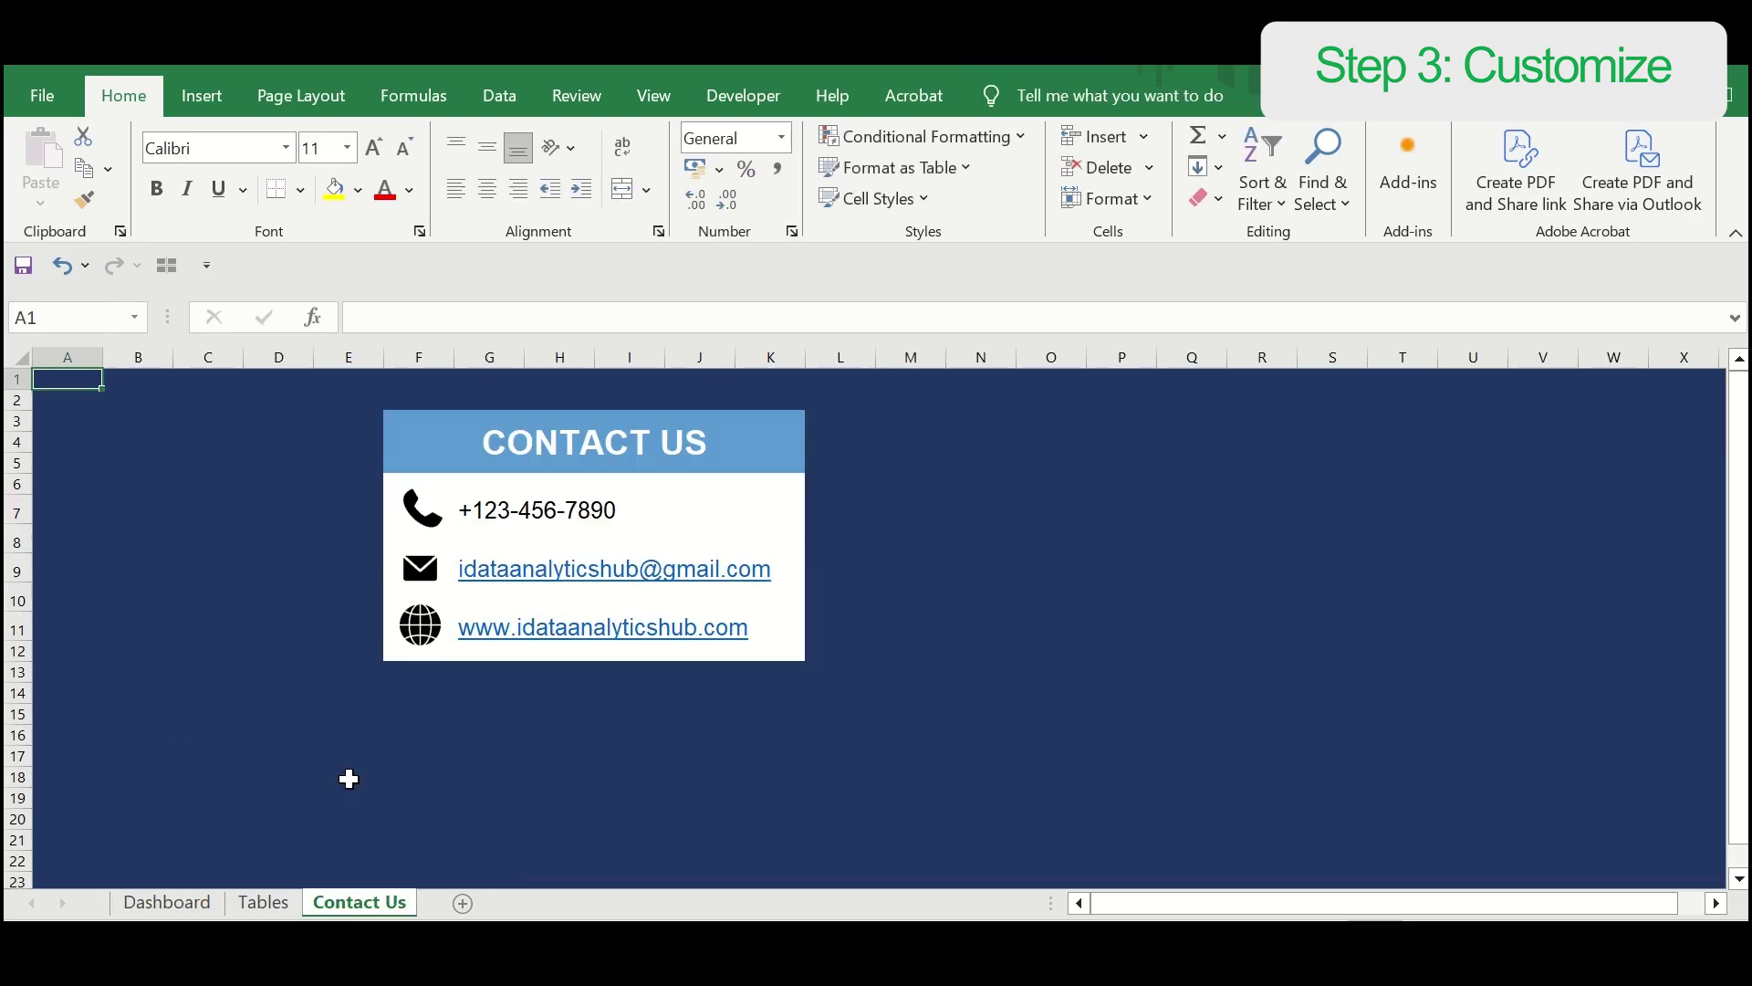
left_click(167, 901)
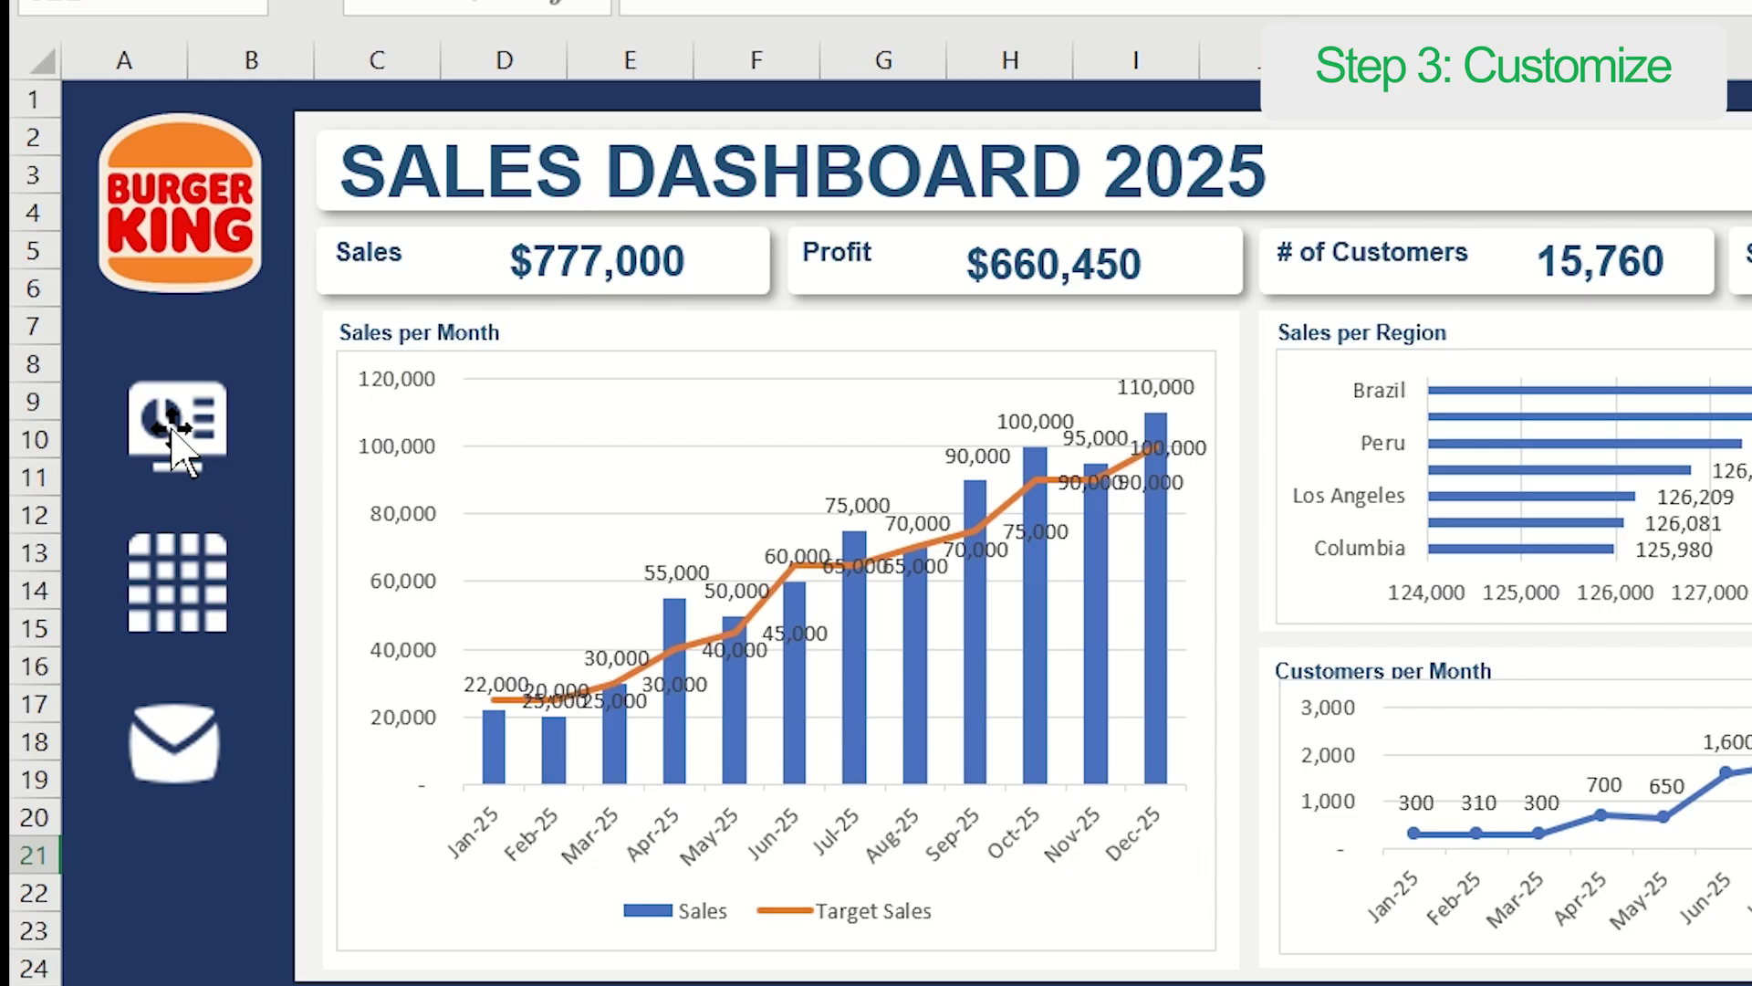
Step: Link the dashboard icon to the Dashboard sheet, then select the Burger King logo
right_click(109, 575)
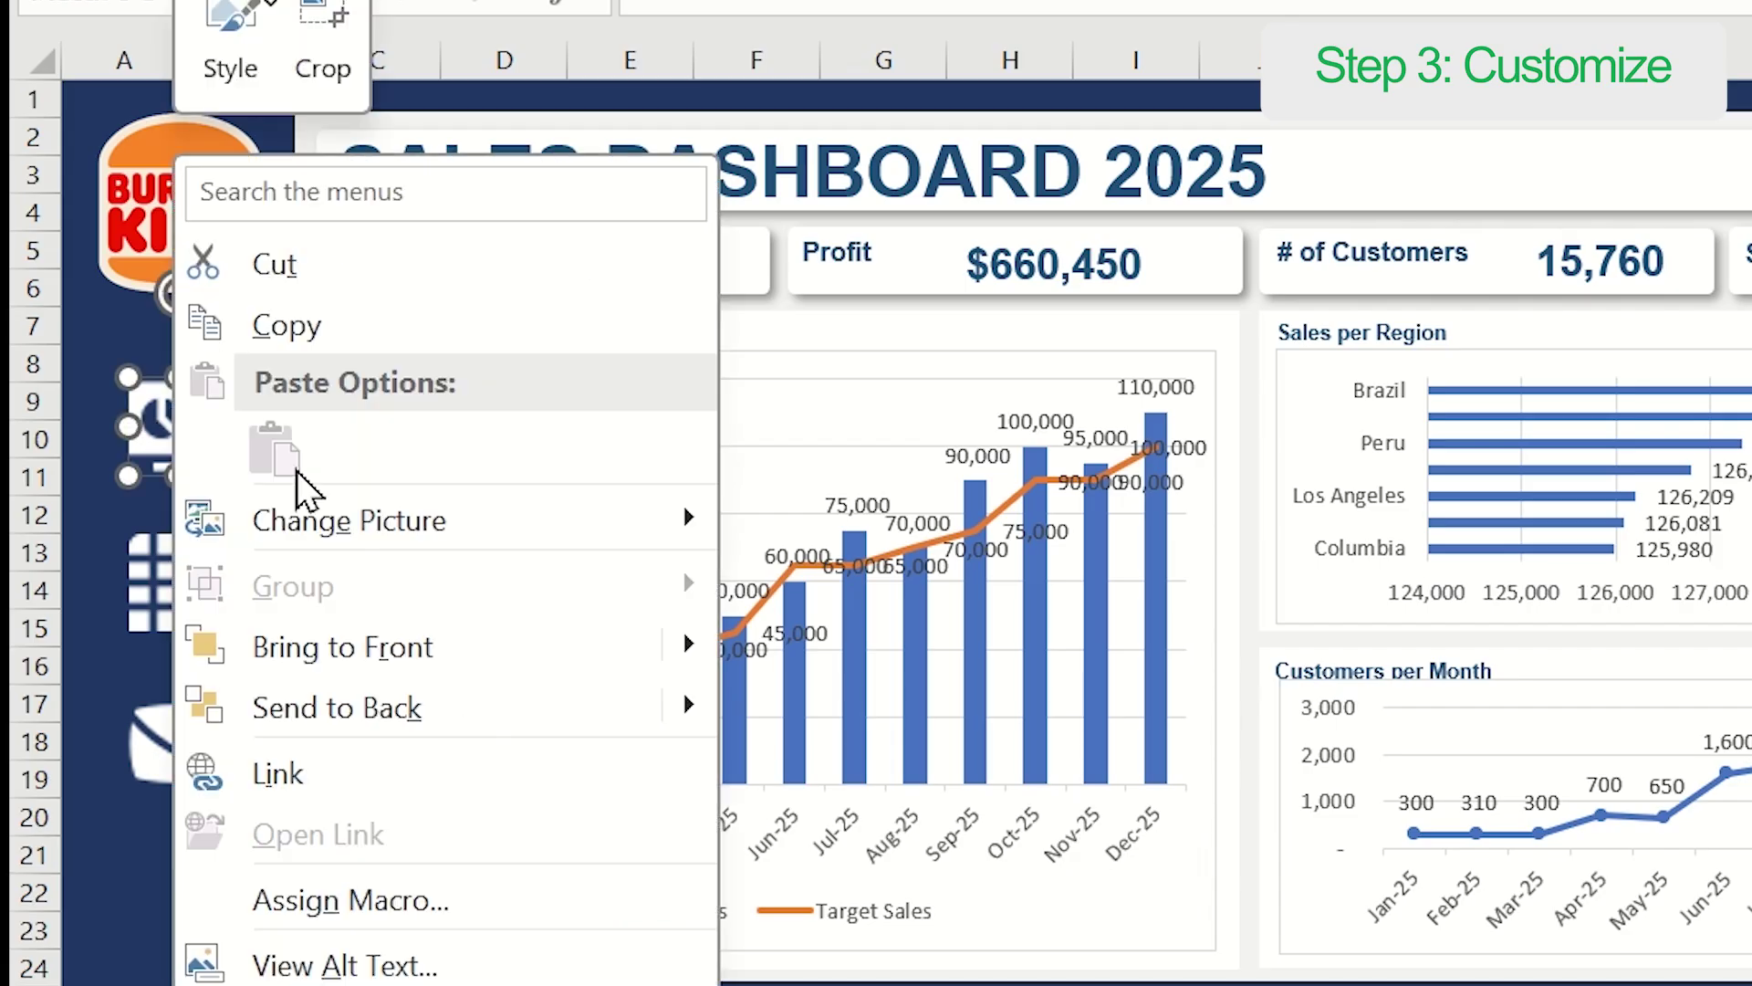
left_click(197, 760)
left_click(270, 649)
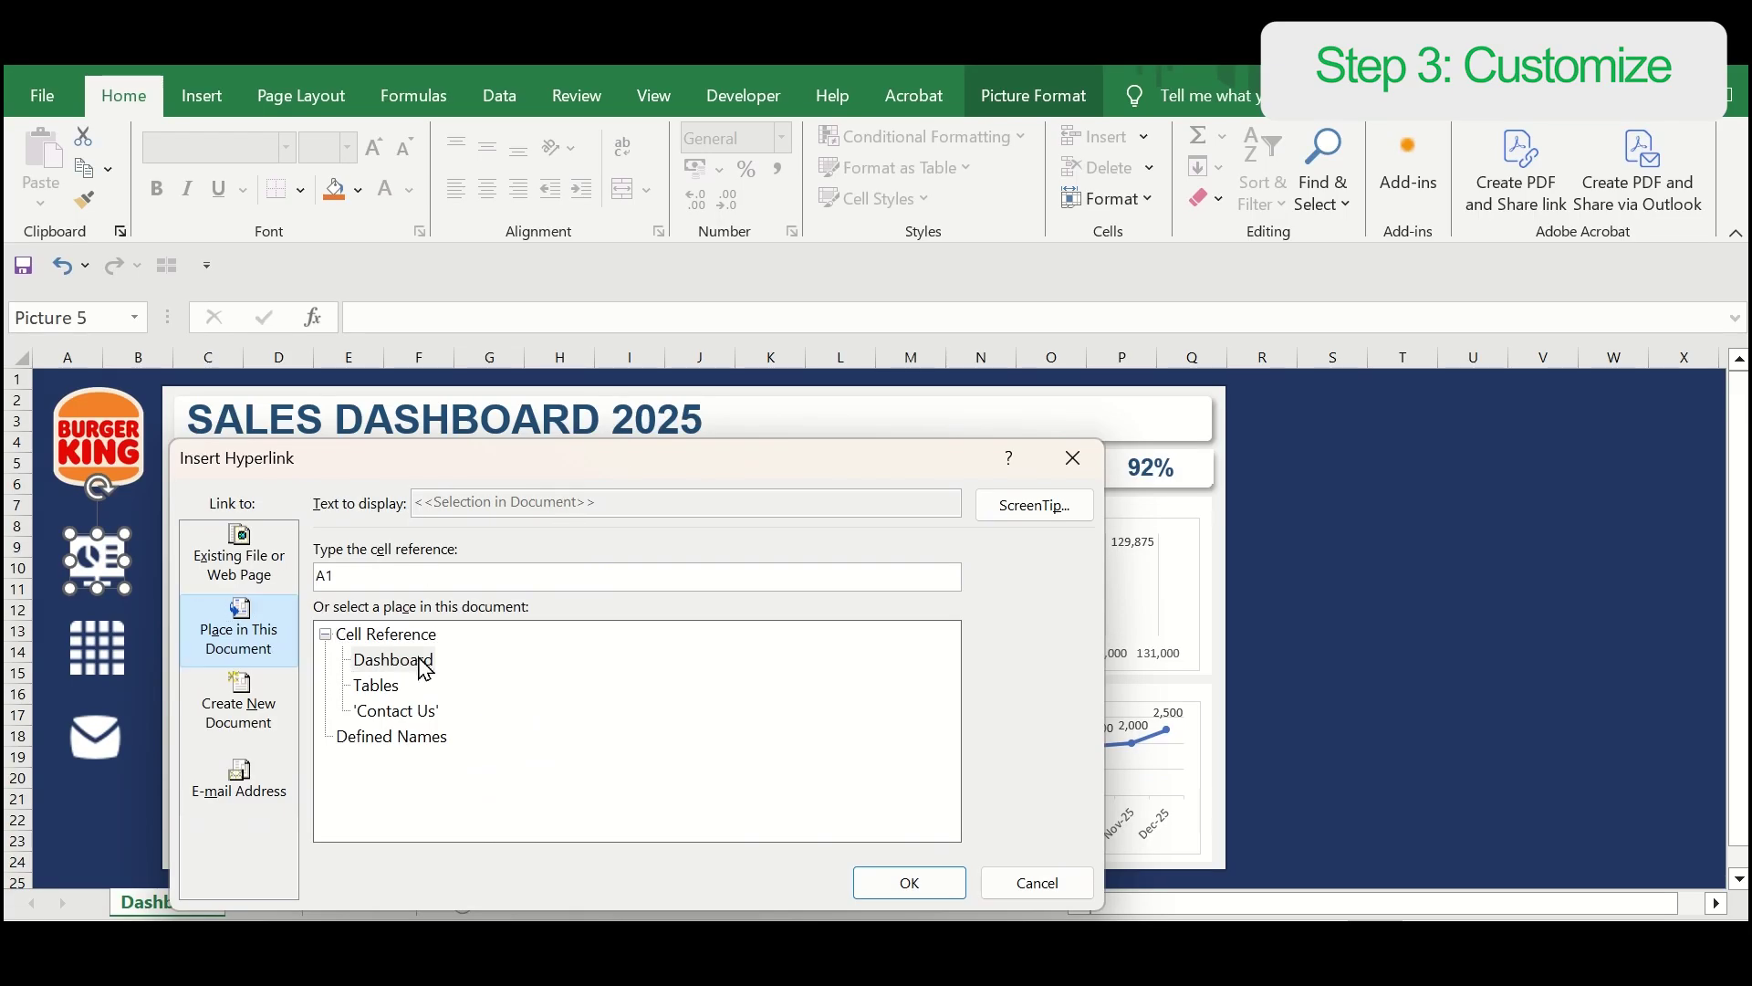
left_click(909, 882)
key("Escape")
left_click(115, 475)
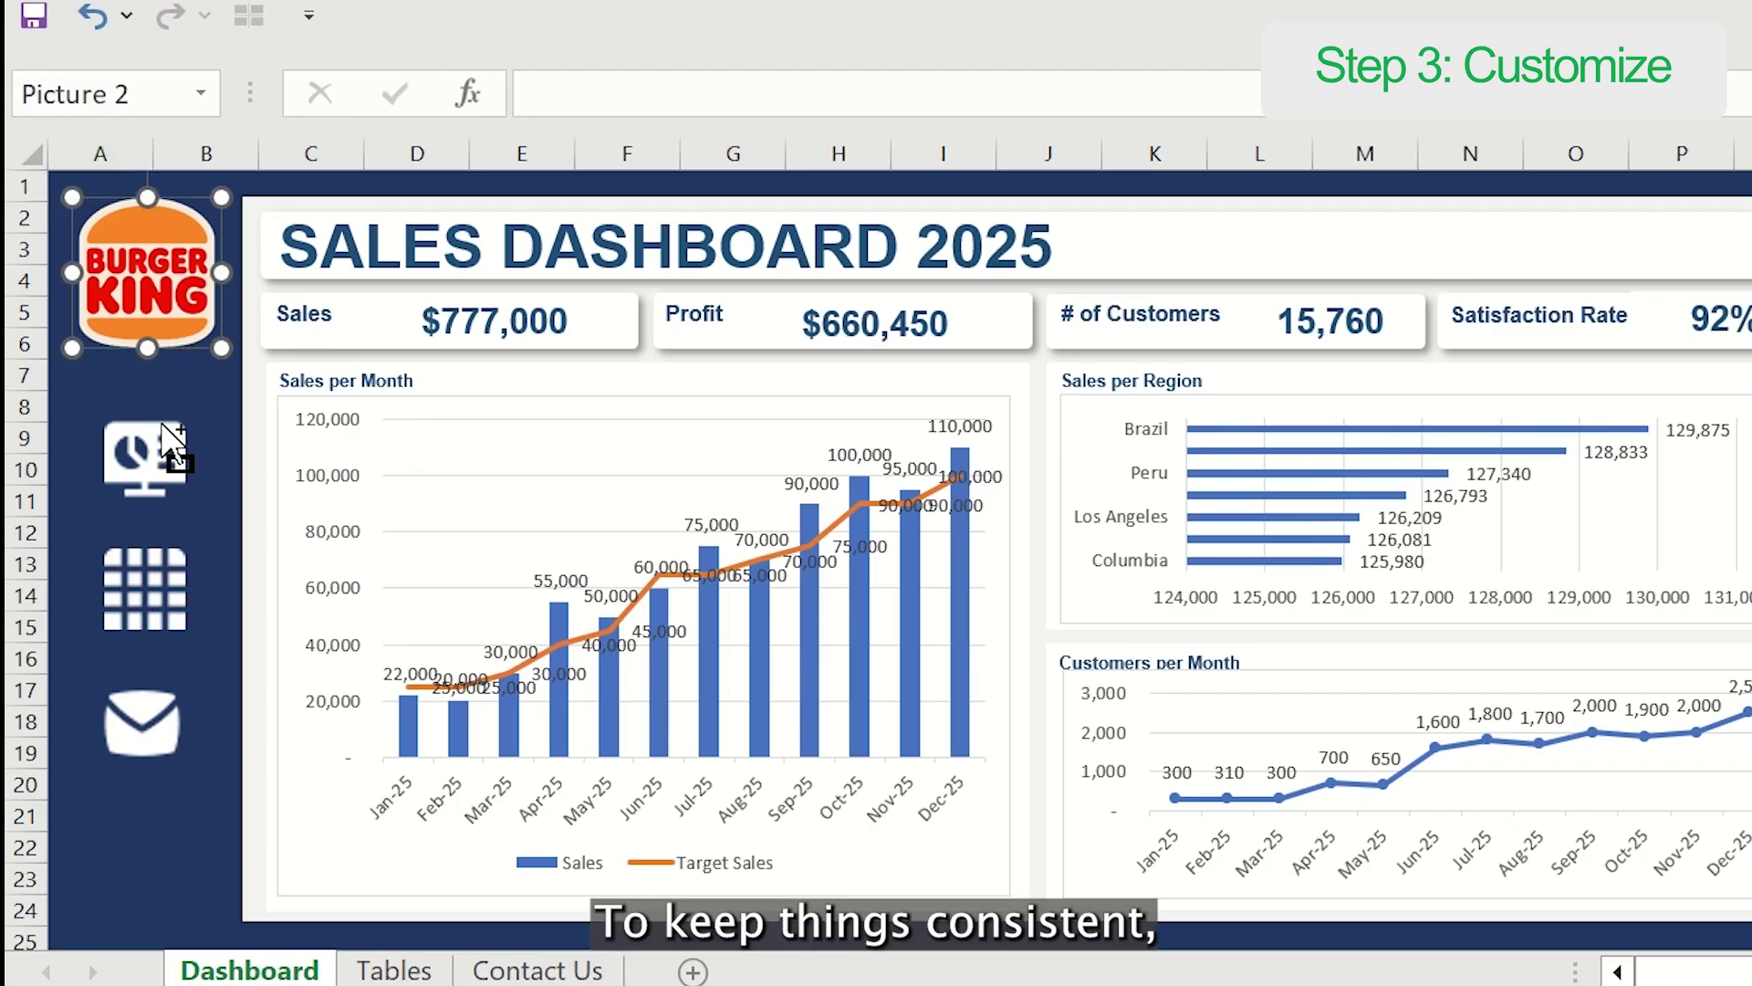
Step: Paste the logo and the dashboard, grid and envelope icons onto the Tables and Contact Us sheets
left_click(165, 428, "ctrl")
left_click(164, 598, "ctrl")
left_click(157, 721, "ctrl")
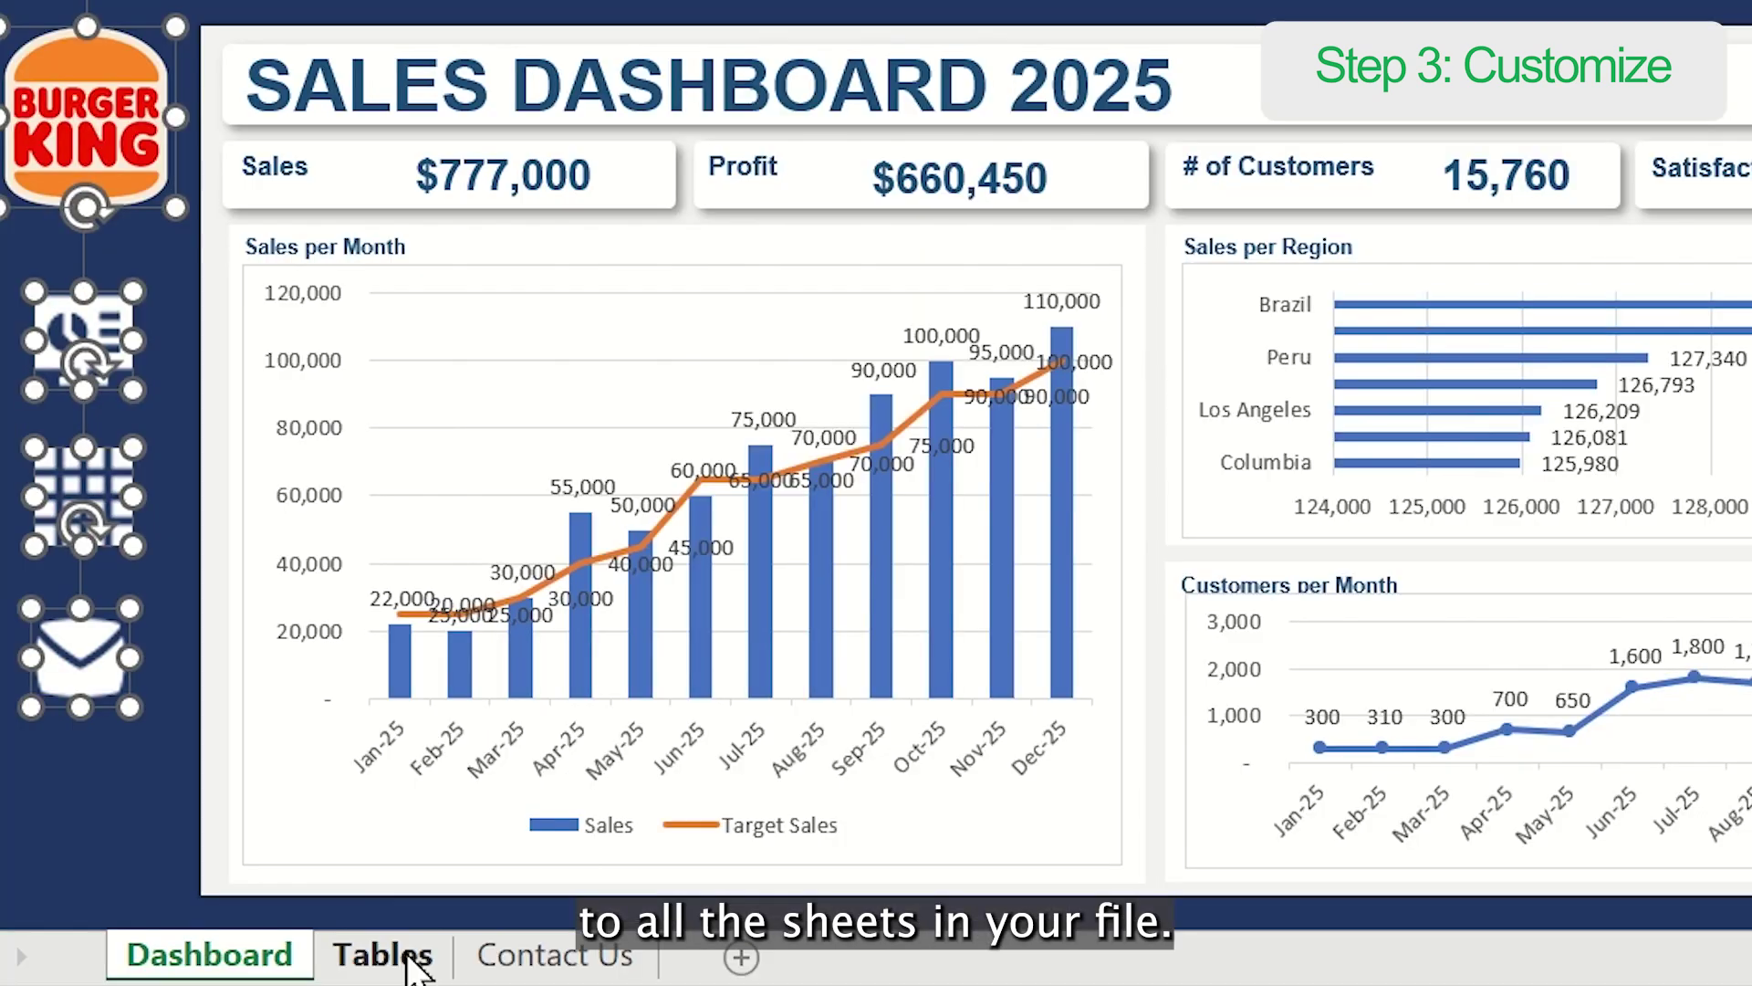
left_click(415, 969)
key("ctrl+v")
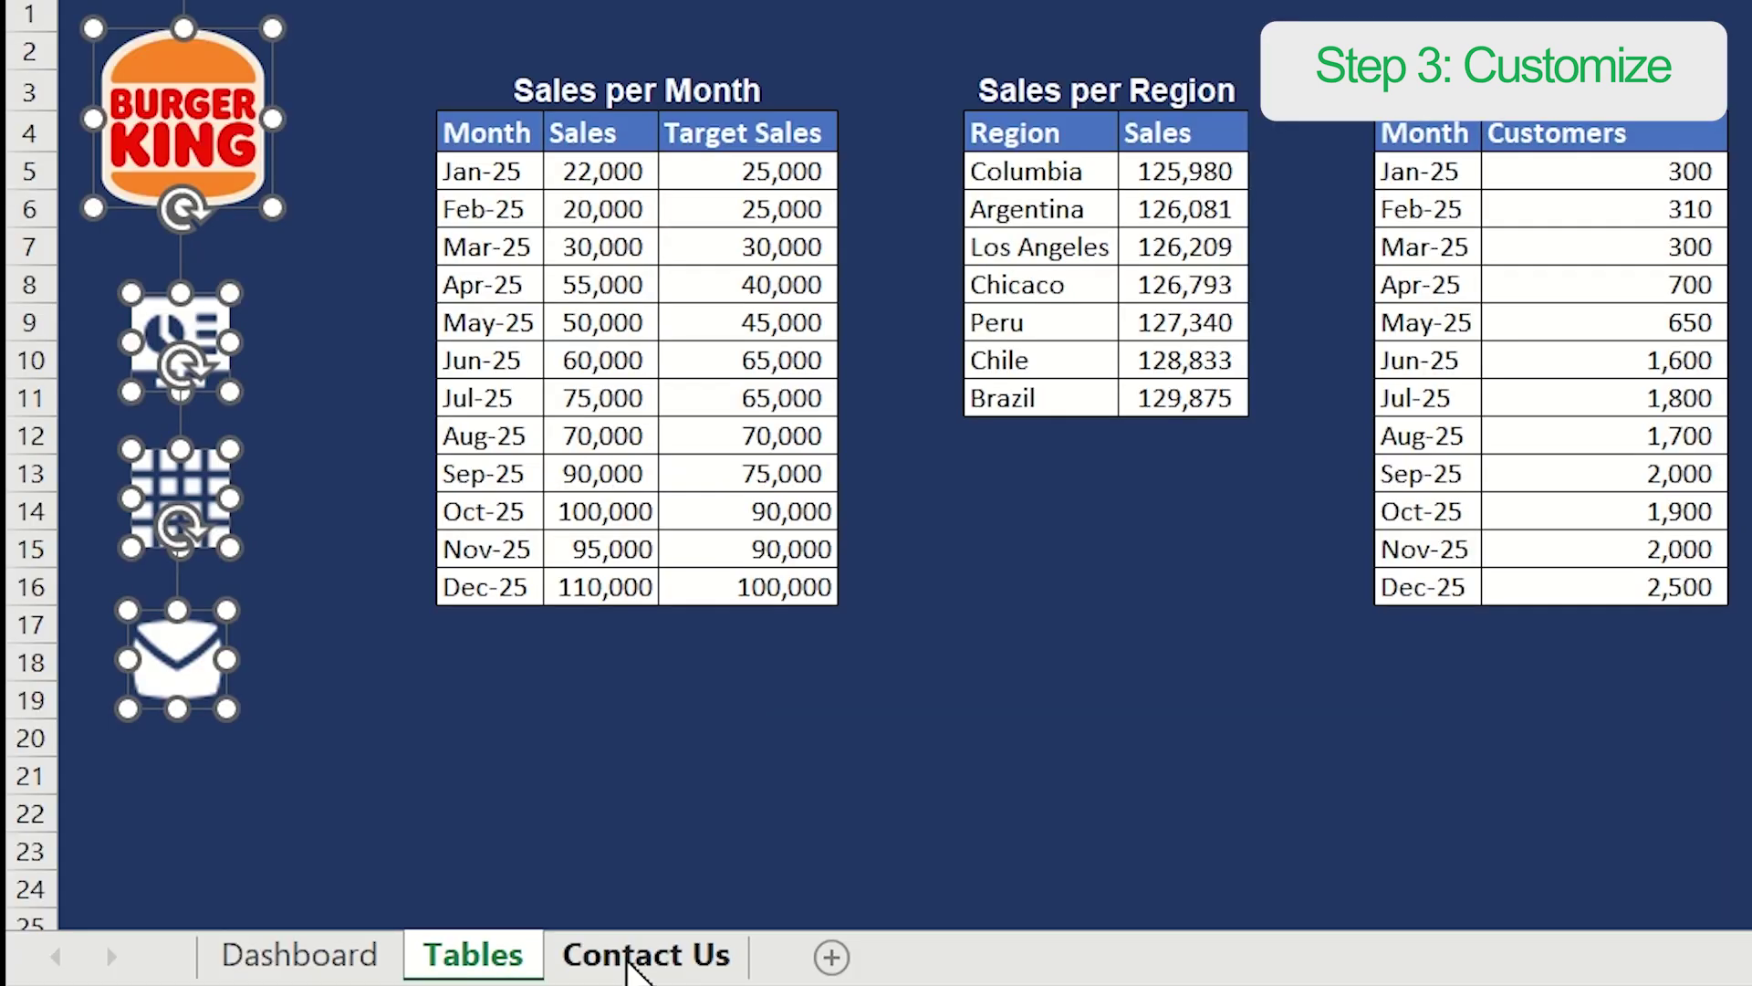
left_click(350, 908)
key("ctrl+v")
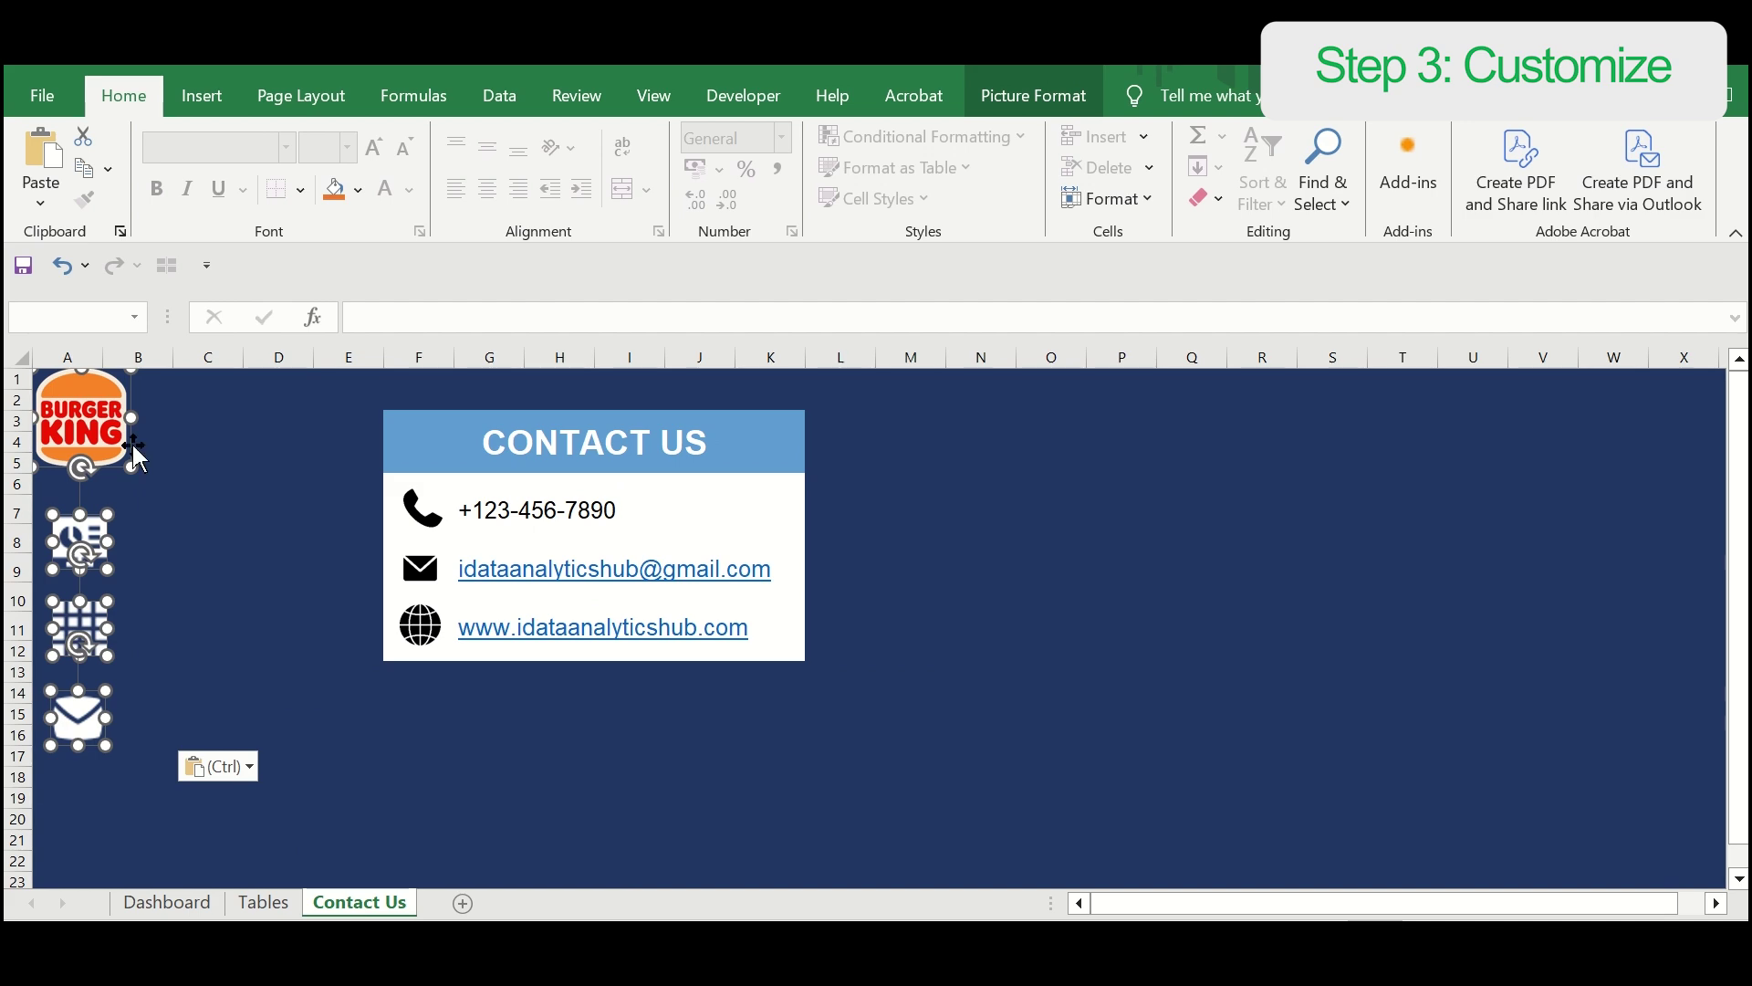
key("Escape")
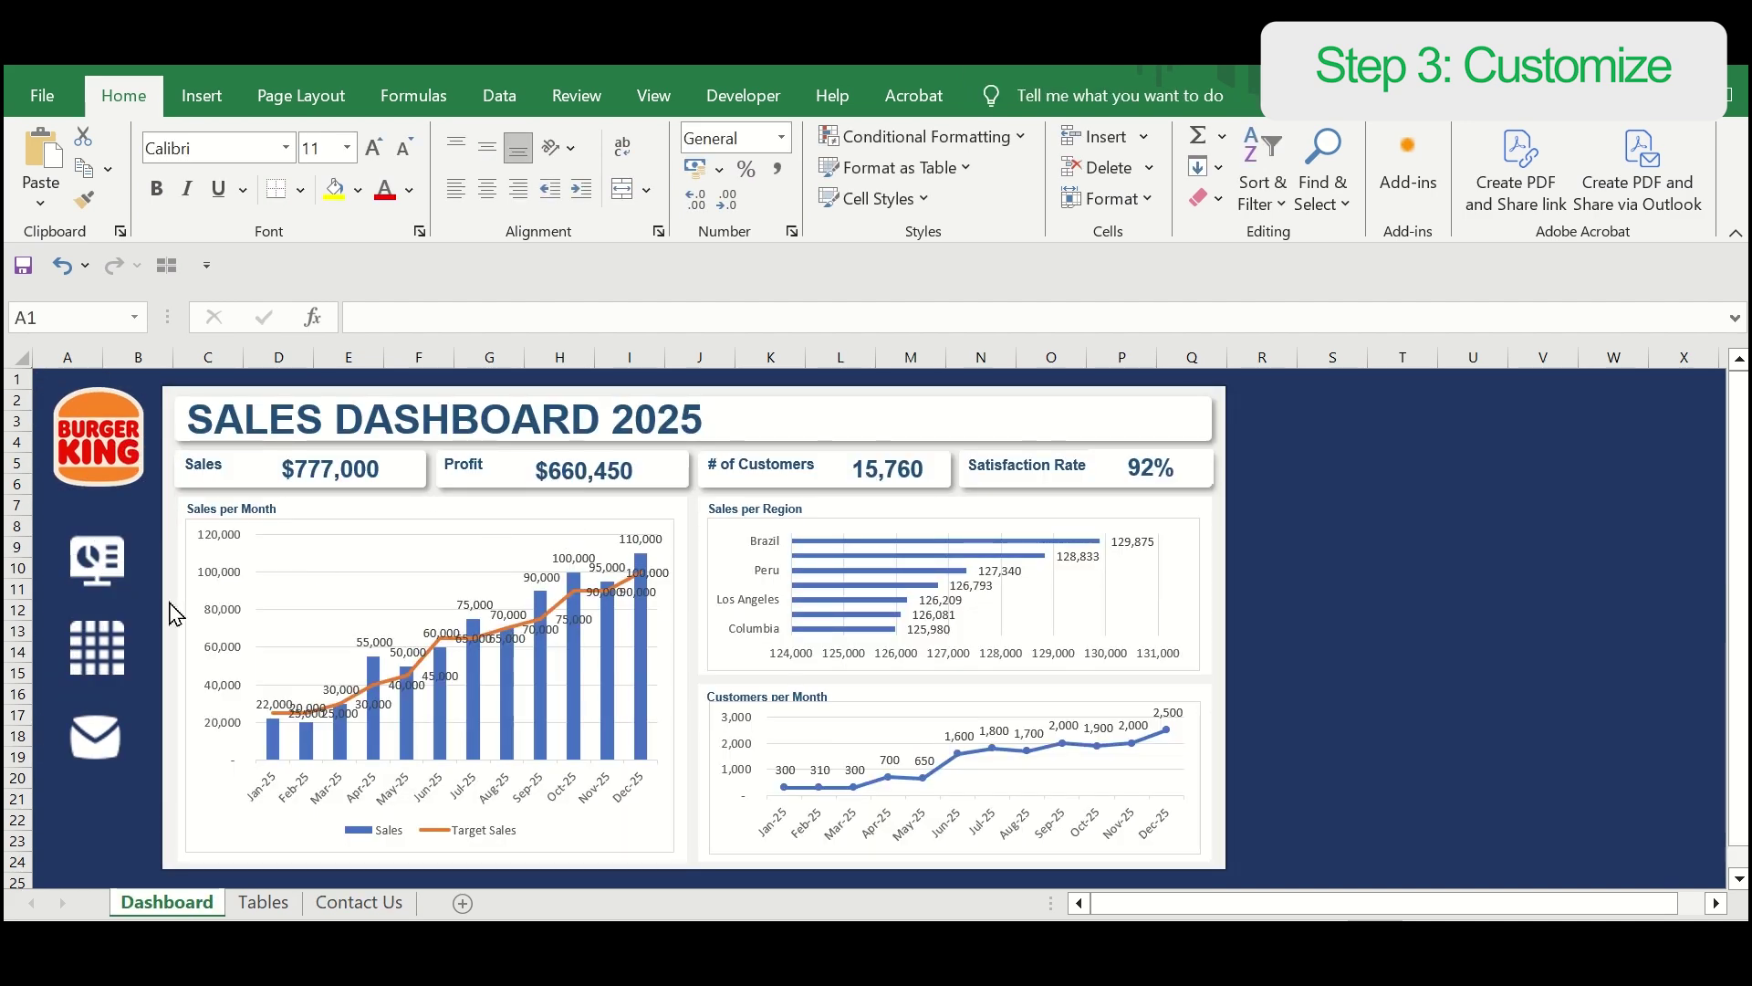
Step: Test the pasted grid, envelope and dashboard icon links between sheets
left_click(107, 659)
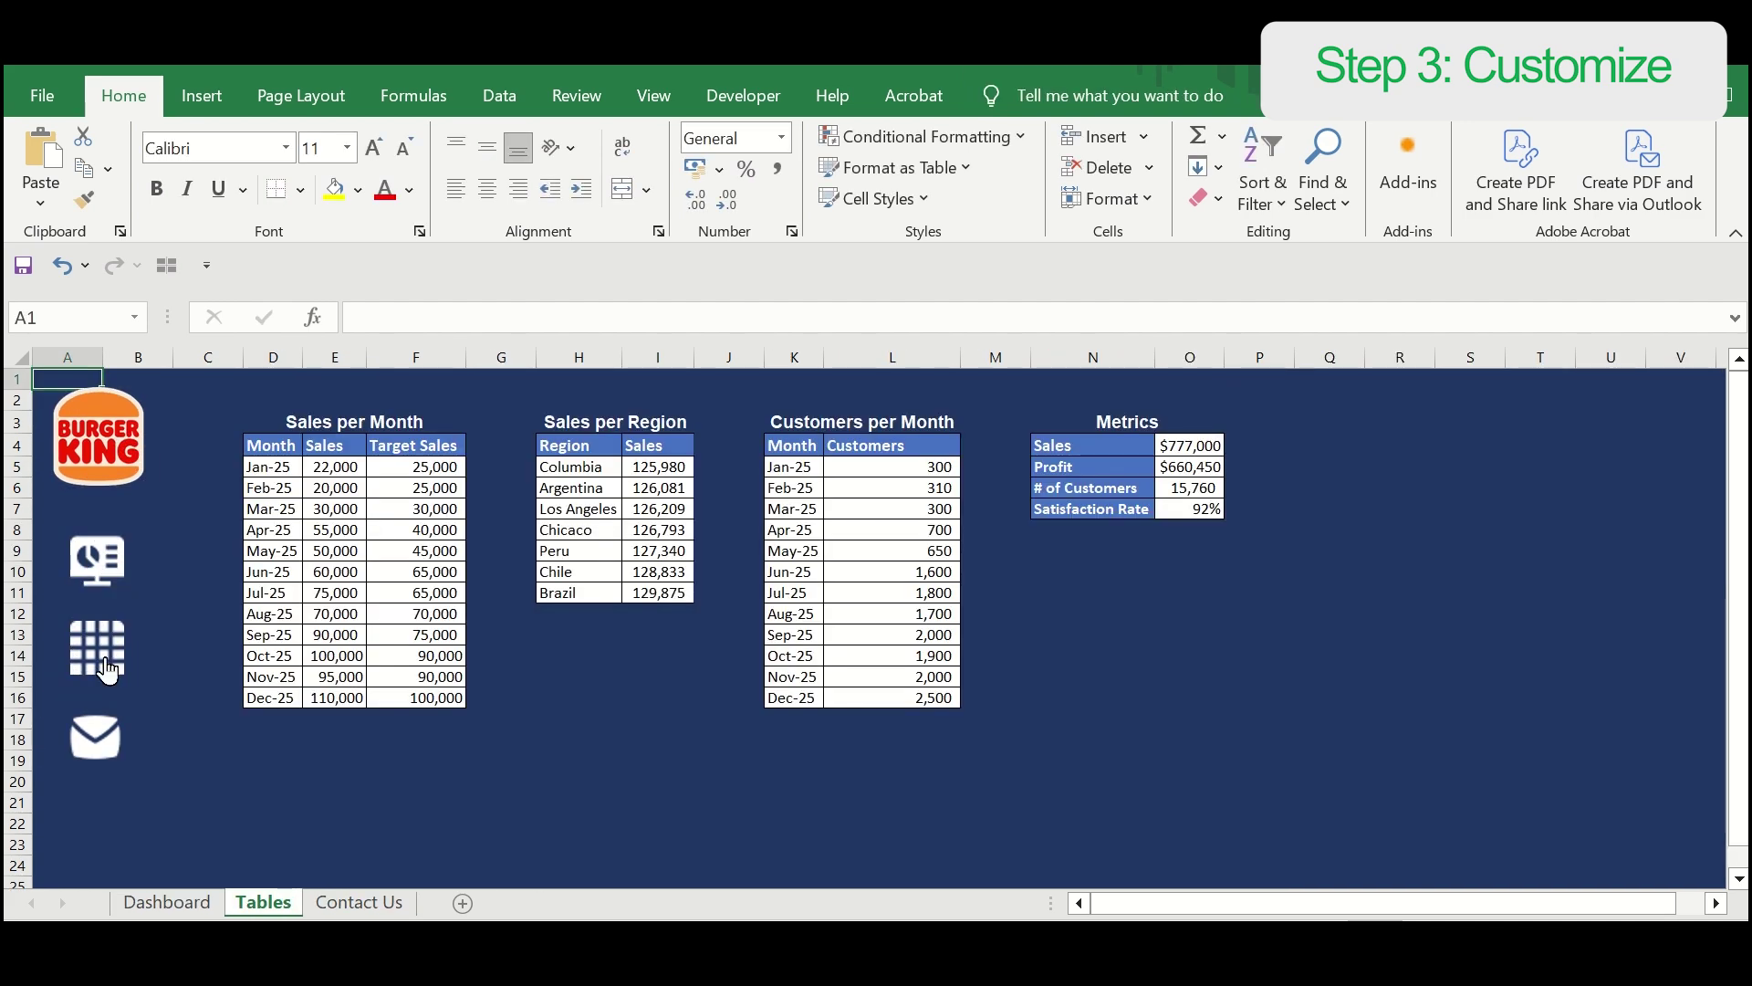
left_click(103, 748)
left_click(102, 666)
left_click(110, 565)
Step: Set No Outline on the Sales per Month and Sales per Region charts
left_click(676, 844)
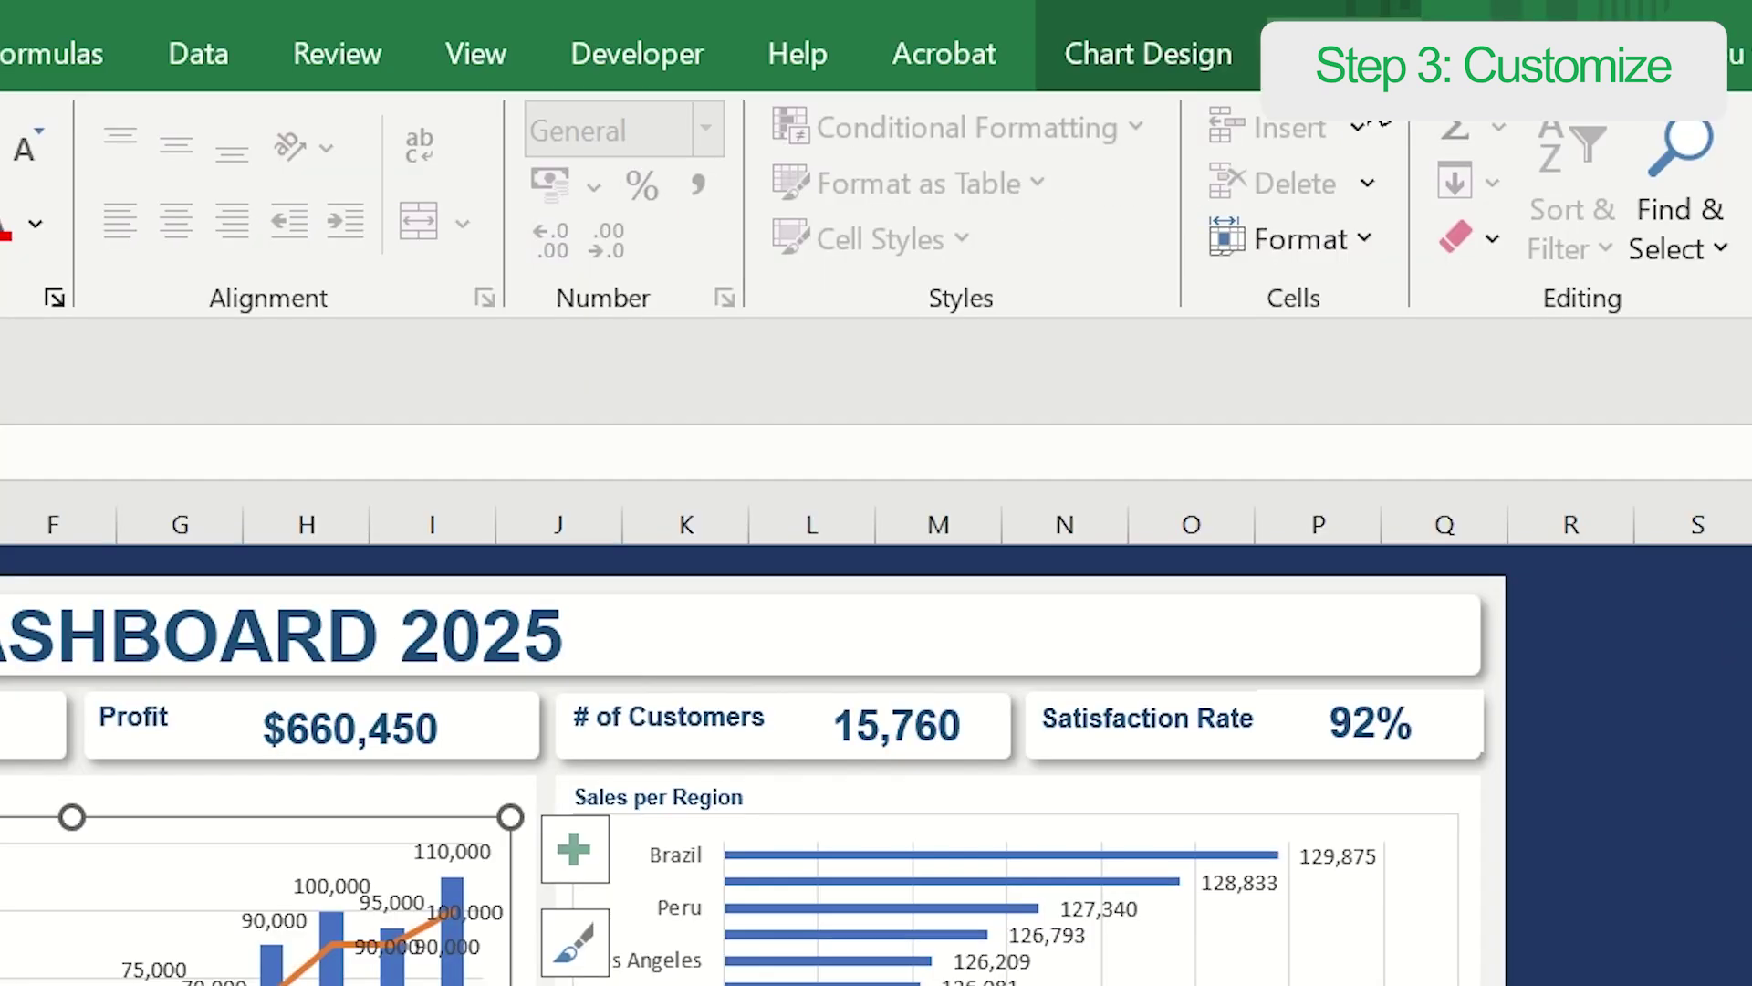
left_click(1134, 95)
left_click(776, 184)
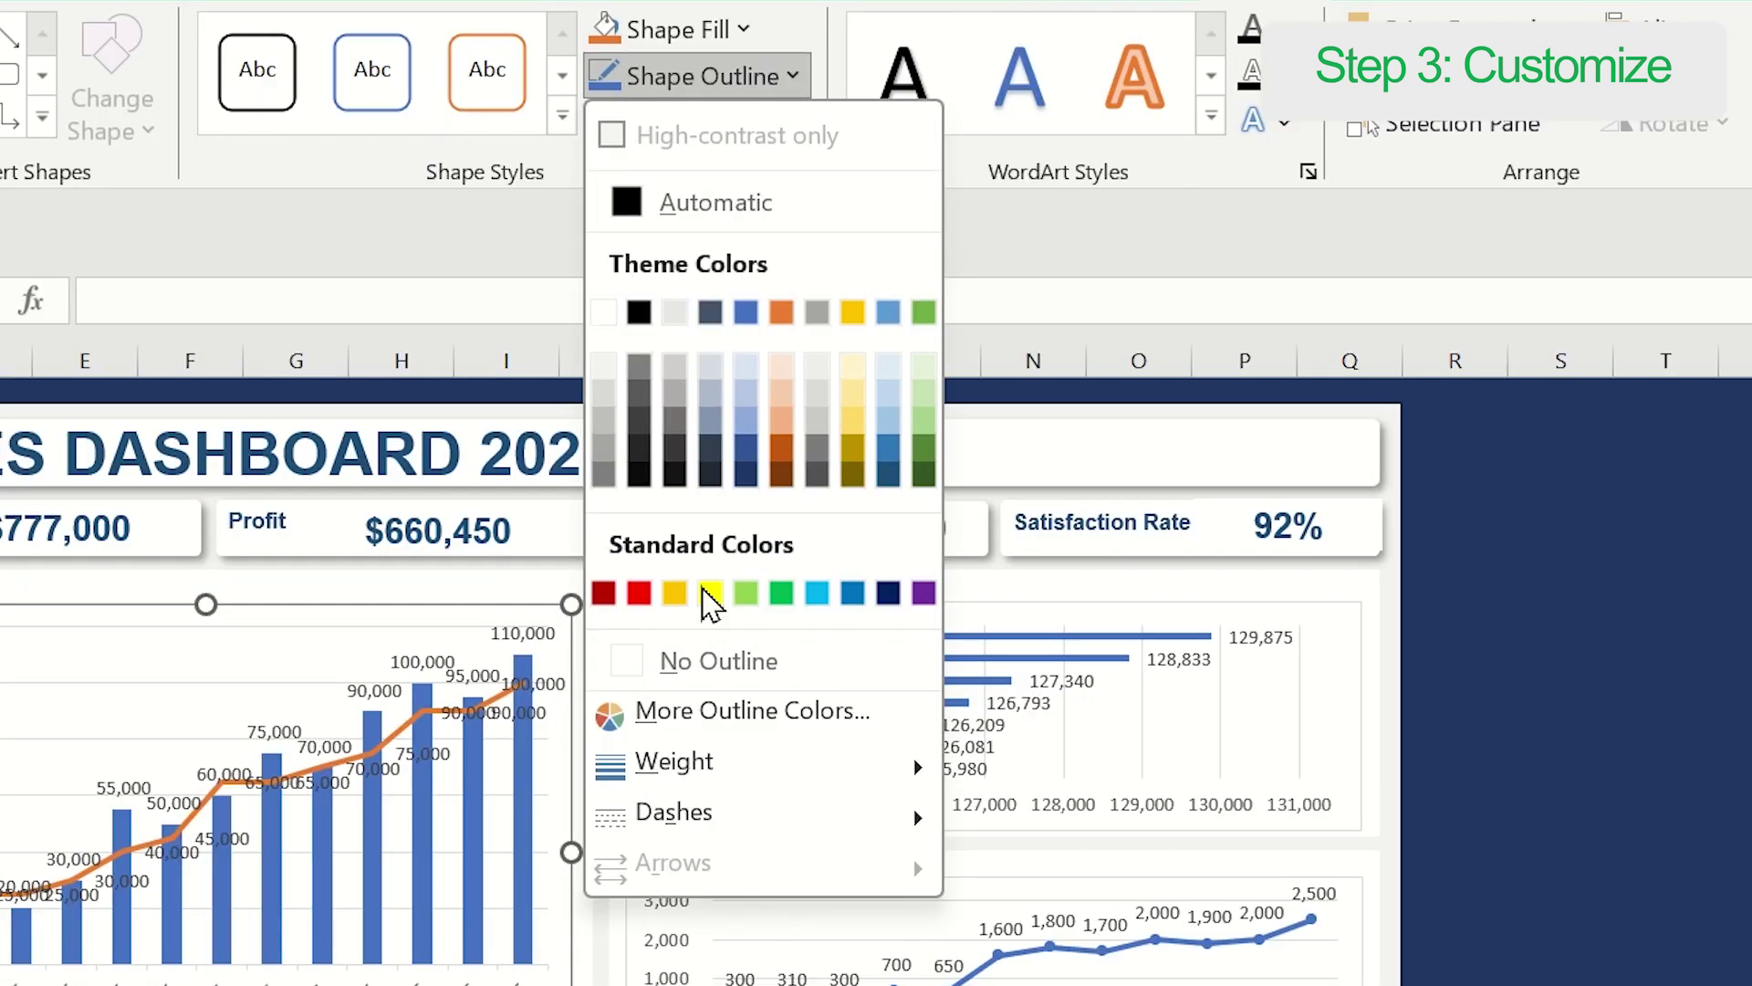
left_click(691, 664)
left_click(1366, 763)
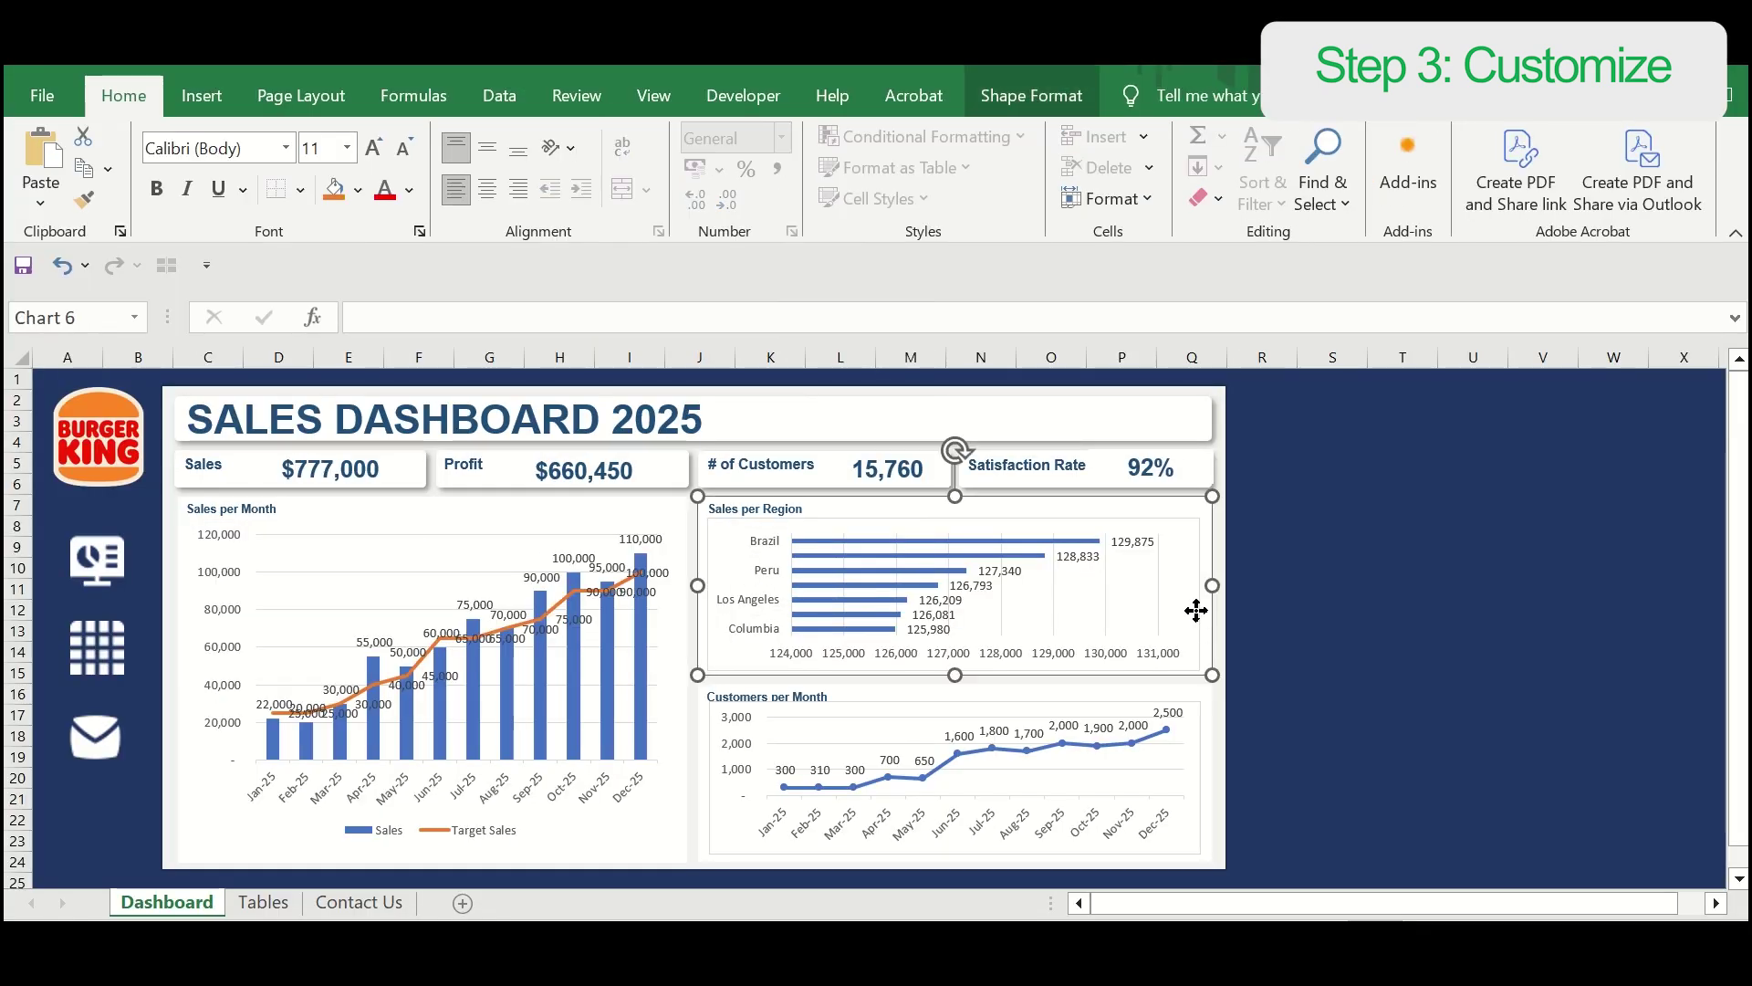
left_click(1195, 609)
left_click(1134, 95)
left_click(822, 168)
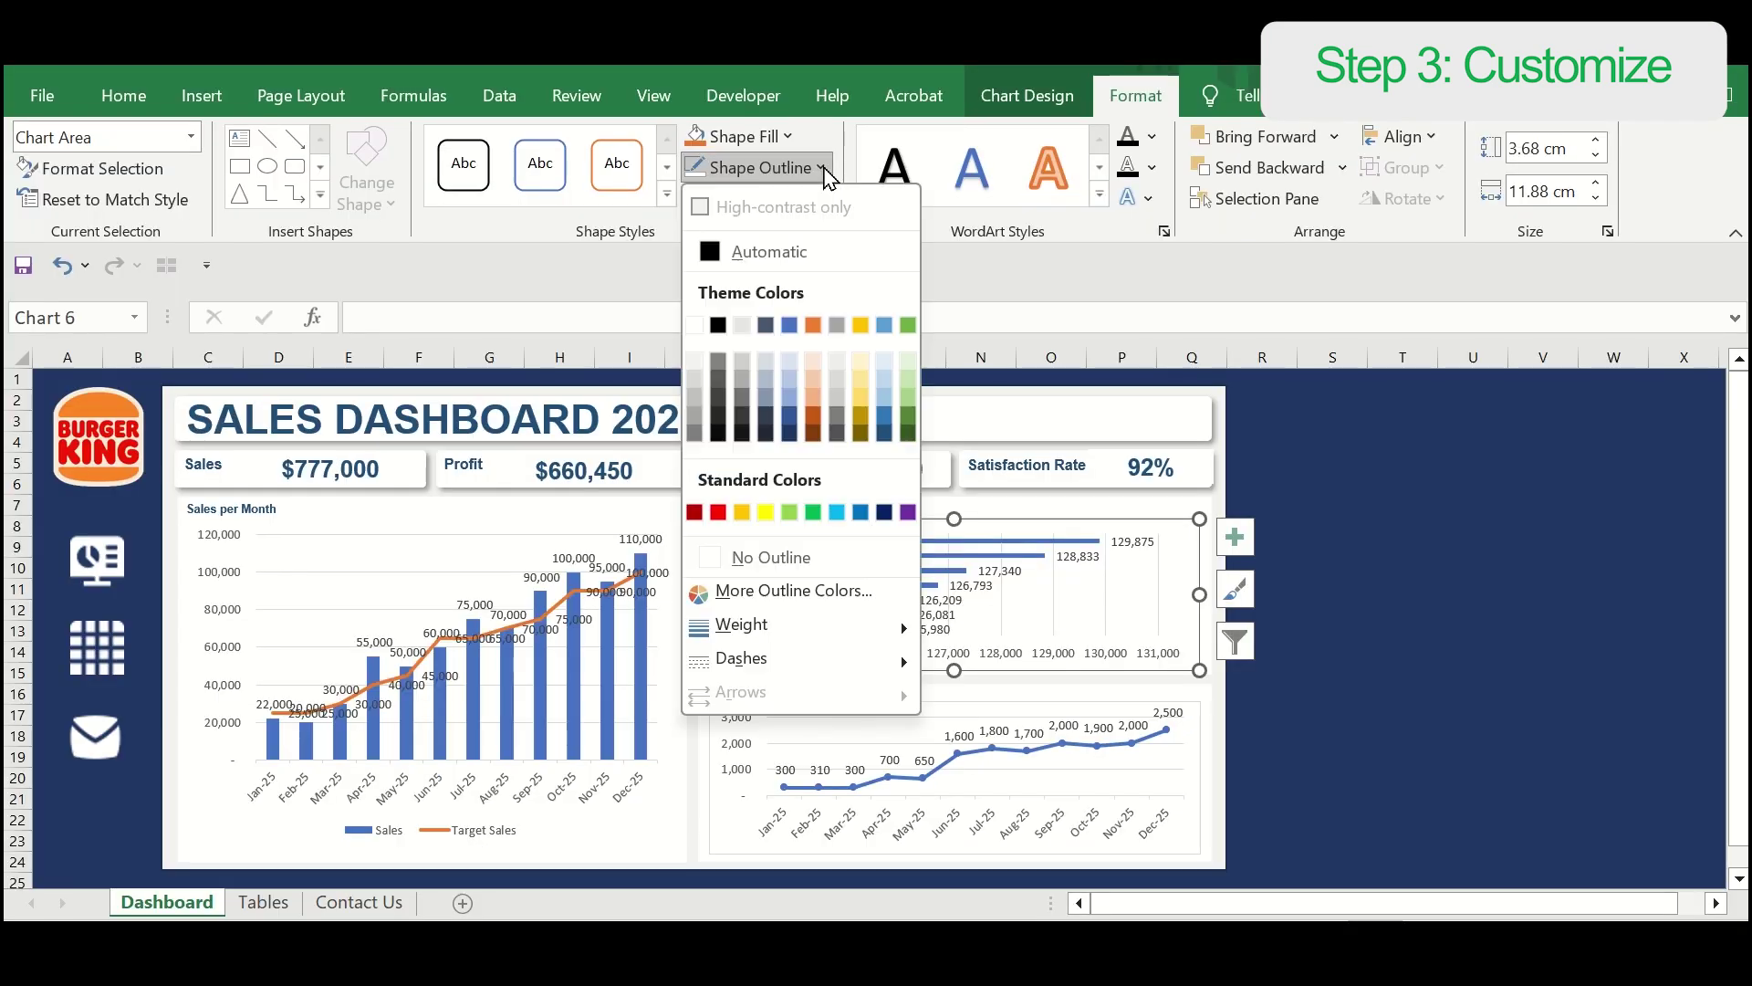
left_click(774, 560)
Step: Remove the Customers per Month chart's outline and select the monthly Sales series
left_click(1193, 774)
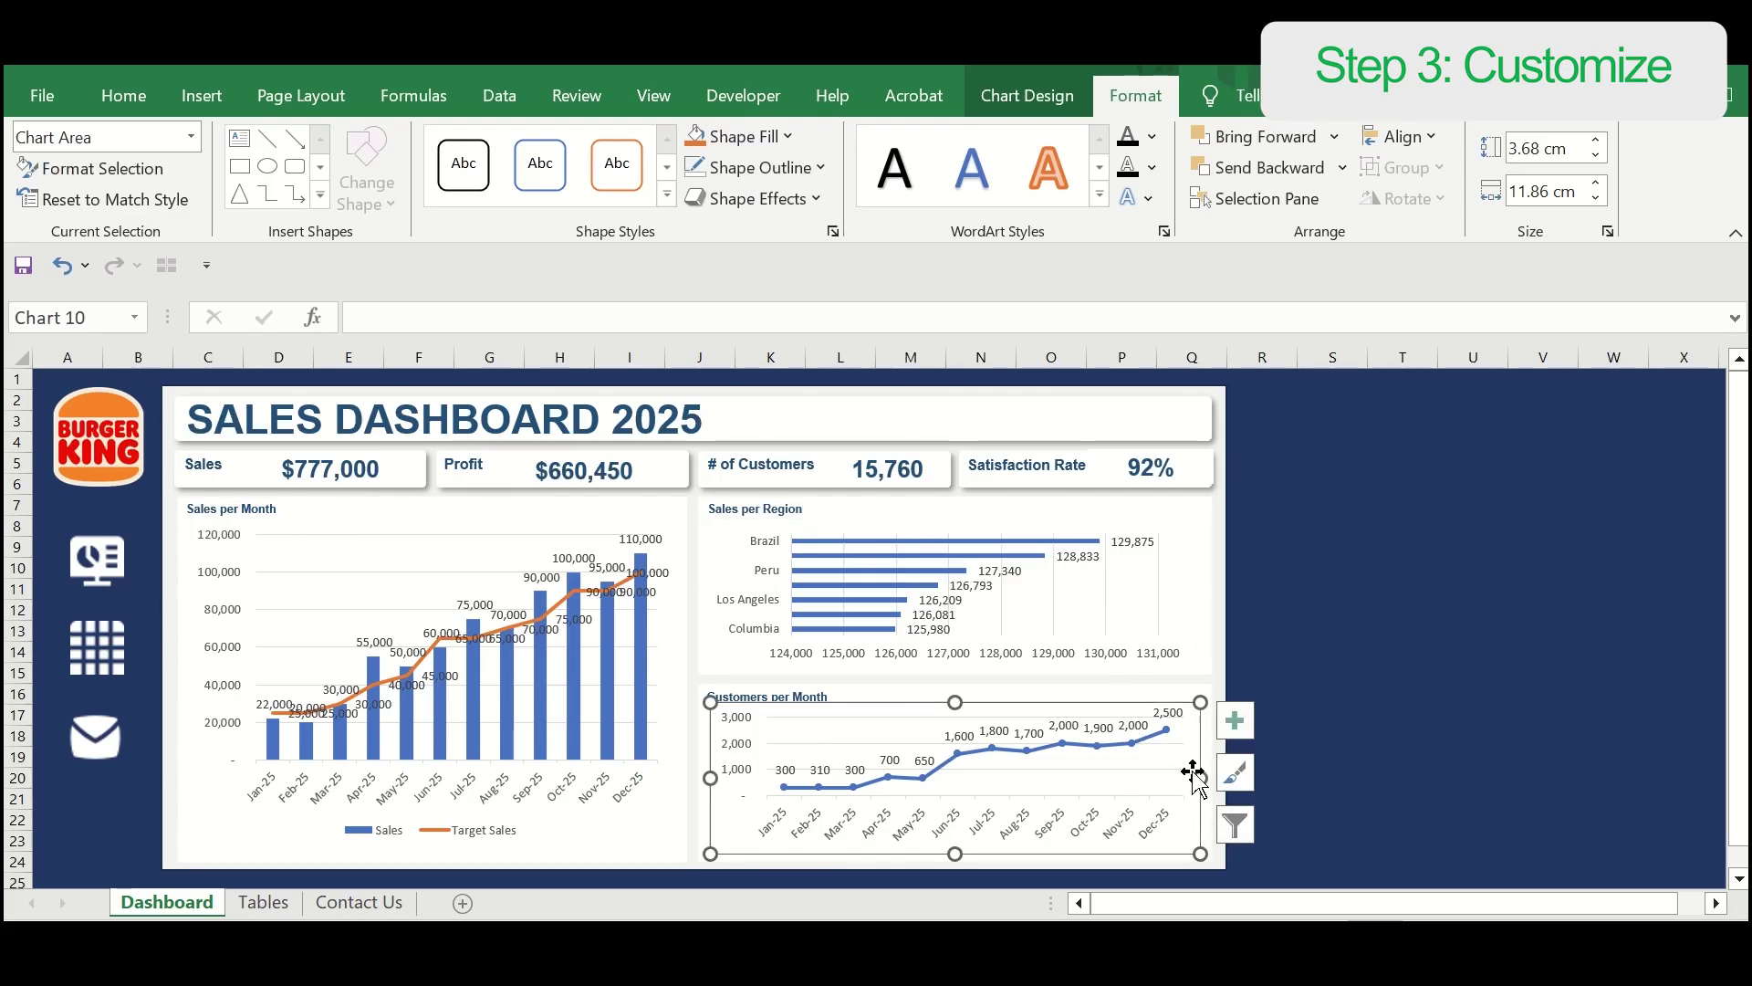
left_click(817, 167)
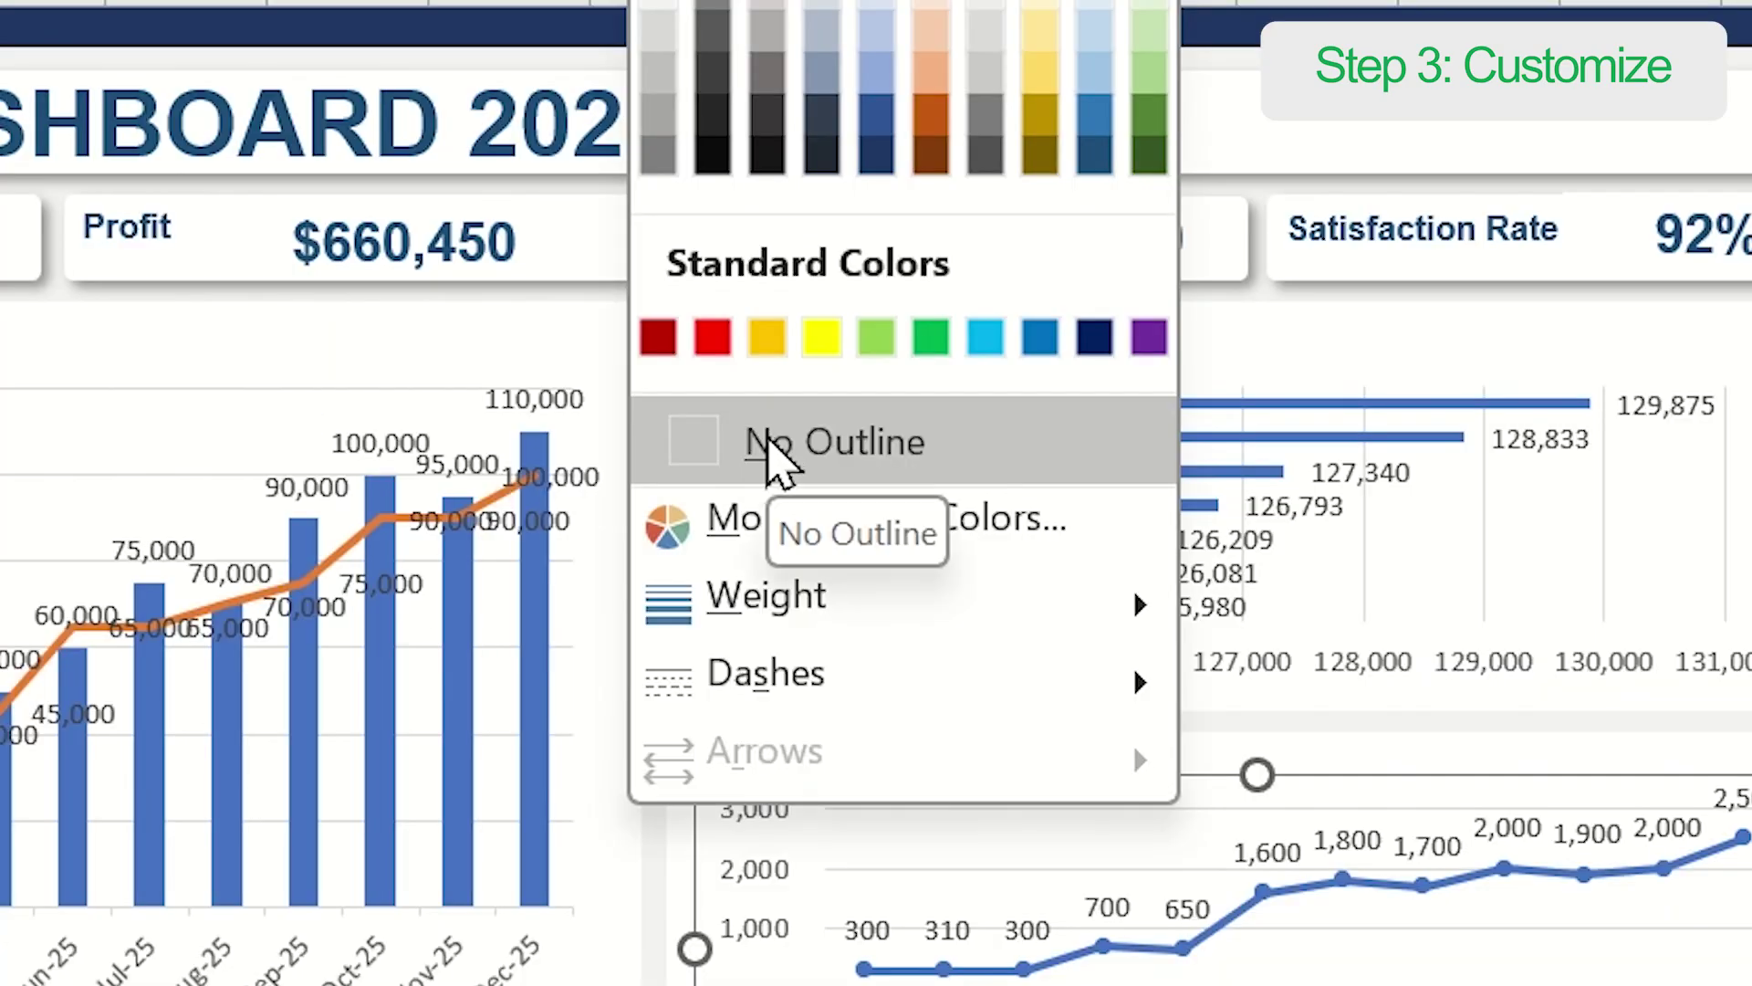
left_click(743, 561)
key("Escape")
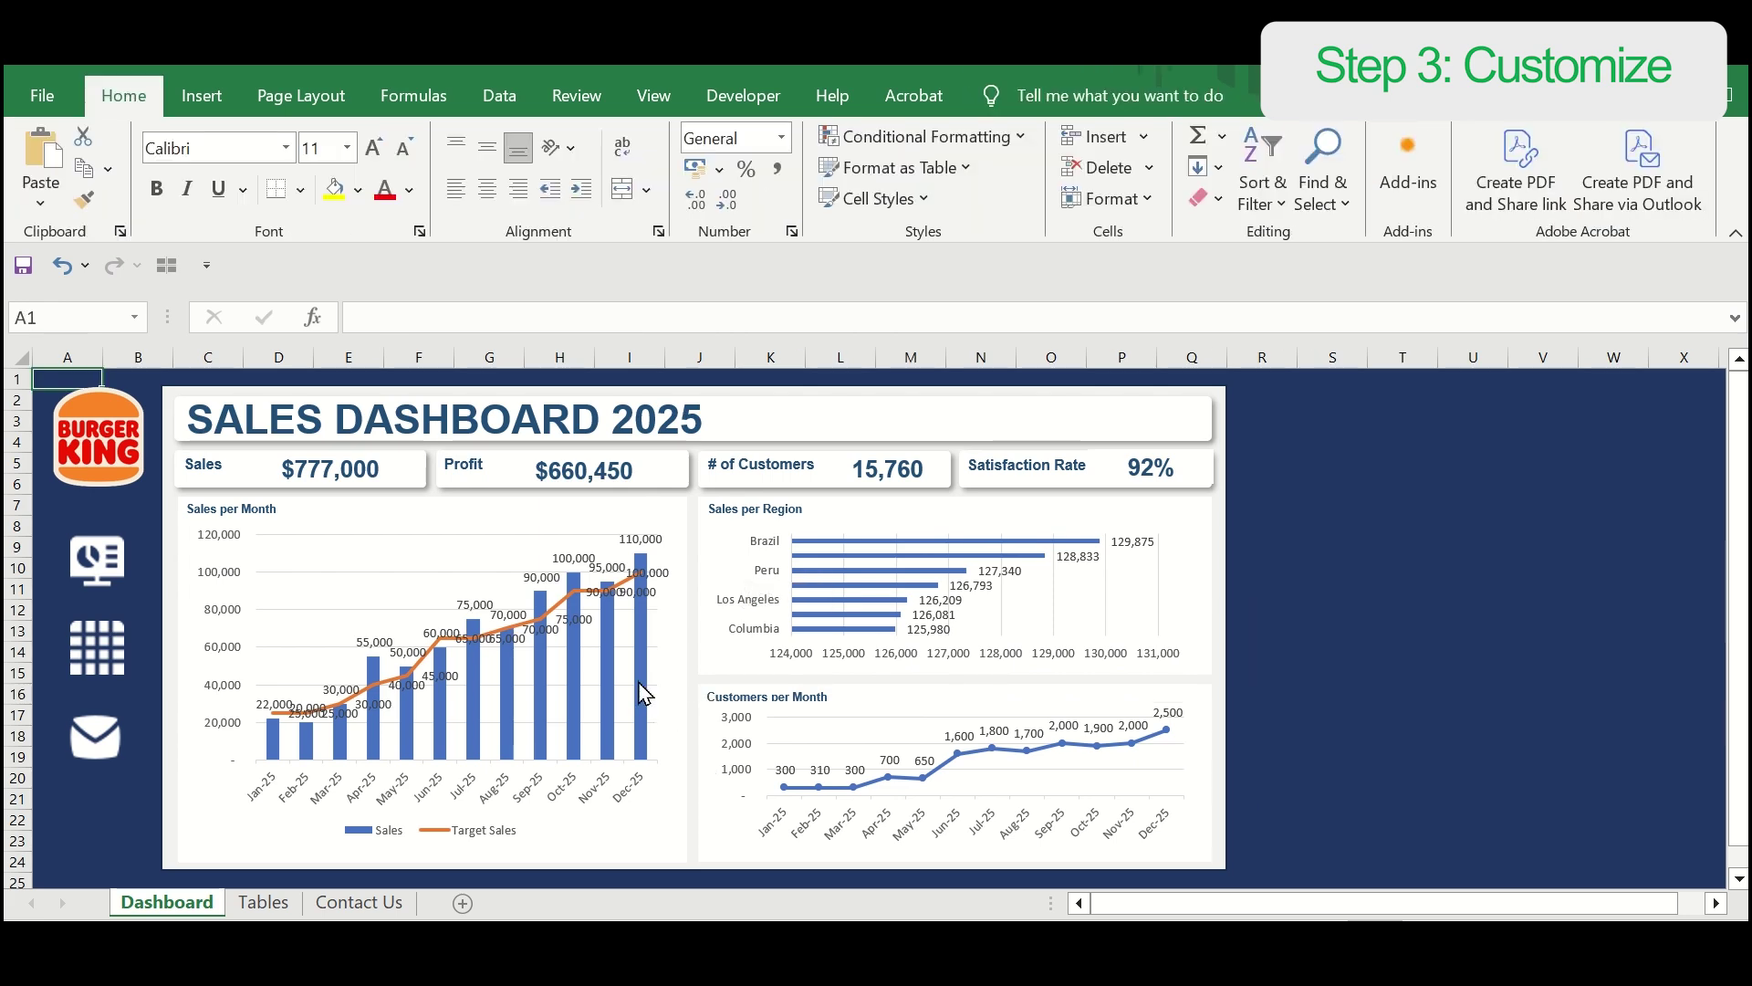
left_click(640, 686)
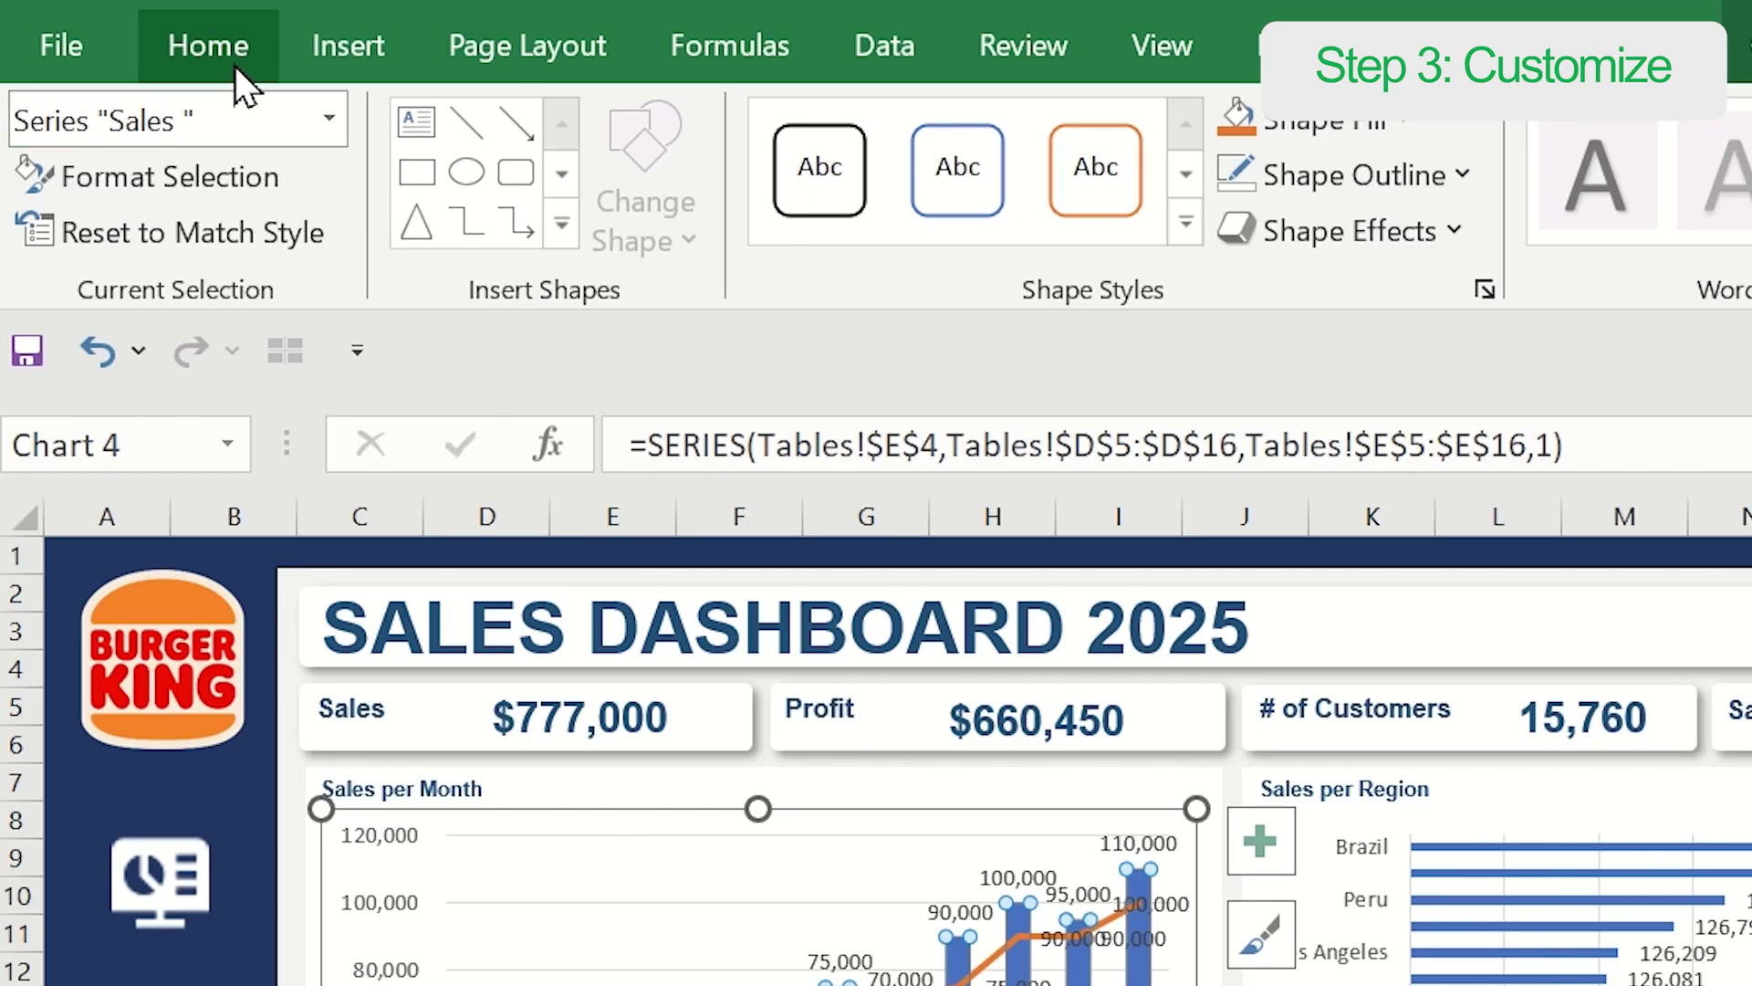
Step: Fill the monthly Sales bars dark blue and set their gap width to 50%
left_click(127, 97)
left_click(357, 190)
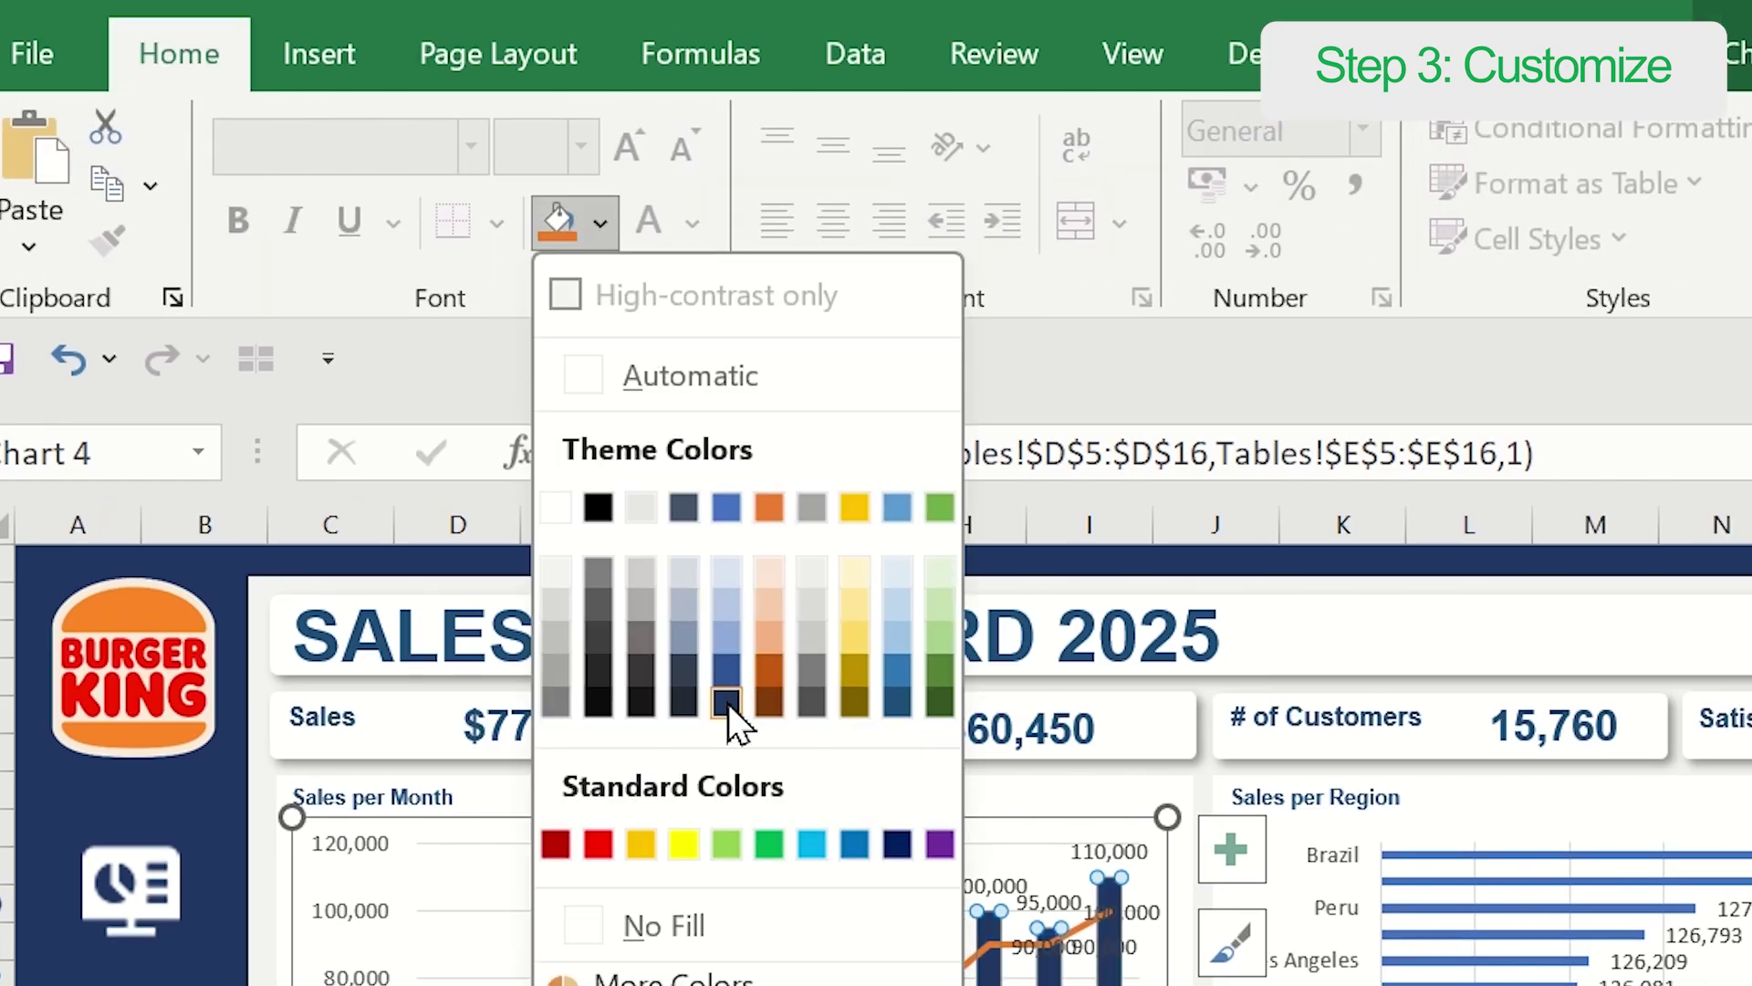
left_click(897, 703)
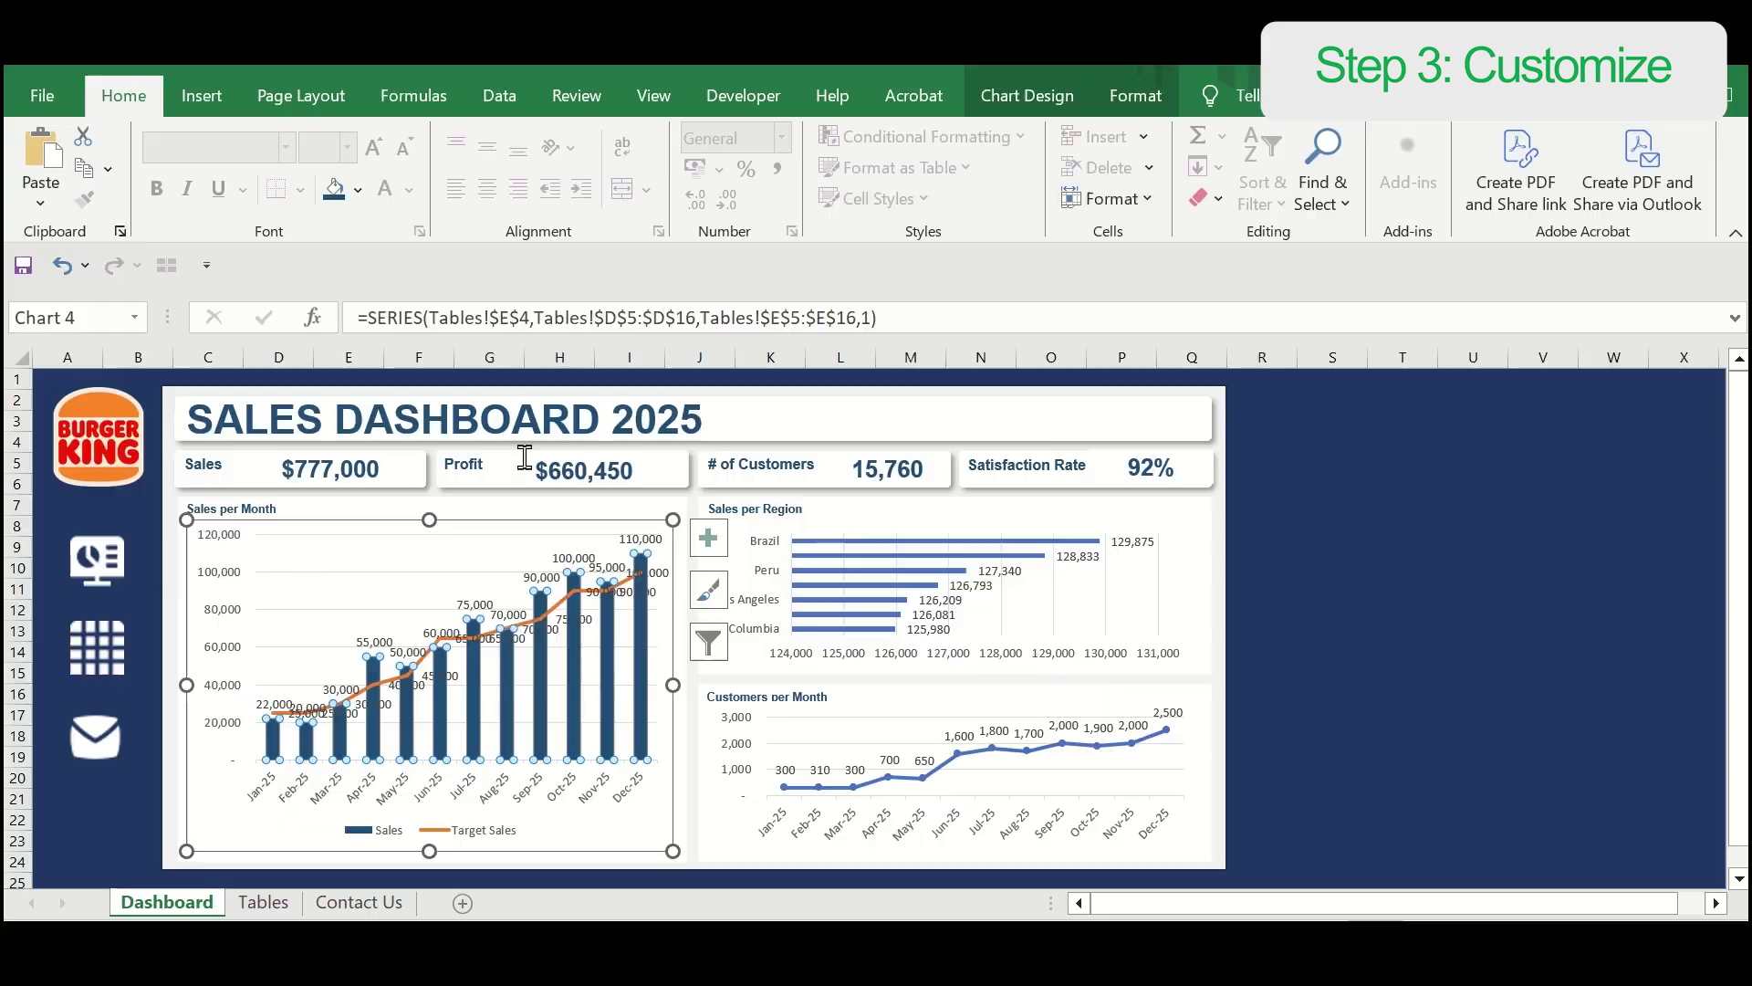
right_click(646, 708)
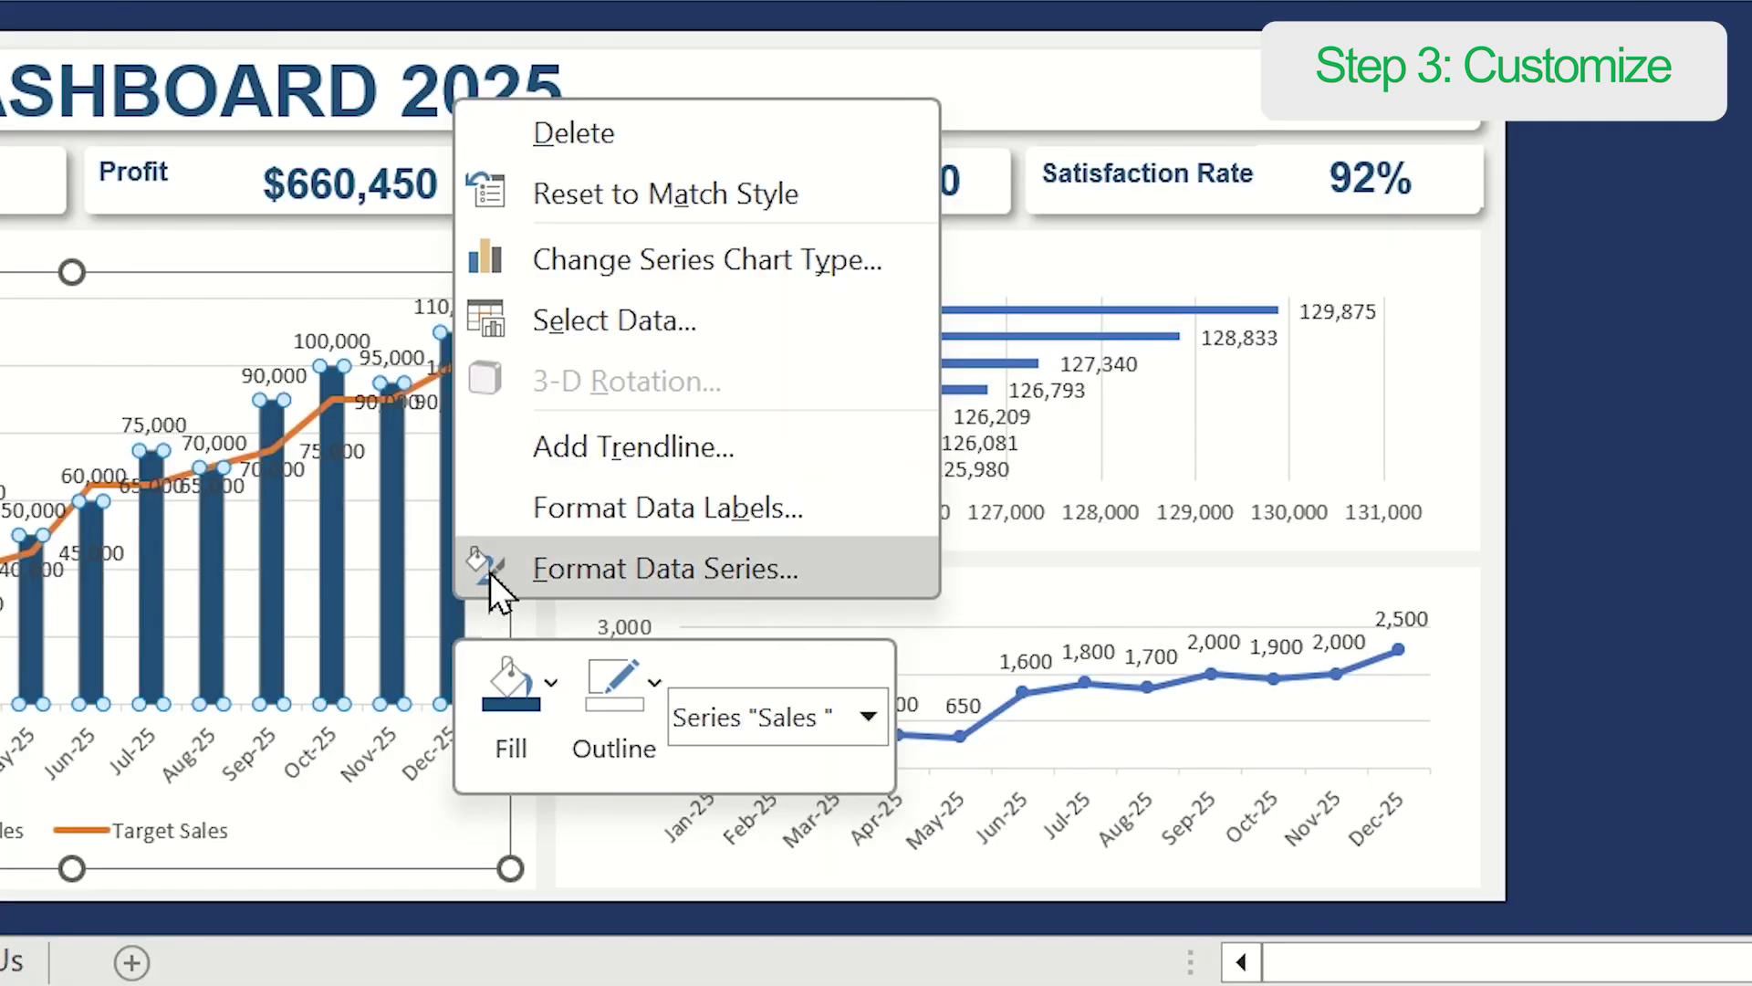
left_click(490, 570)
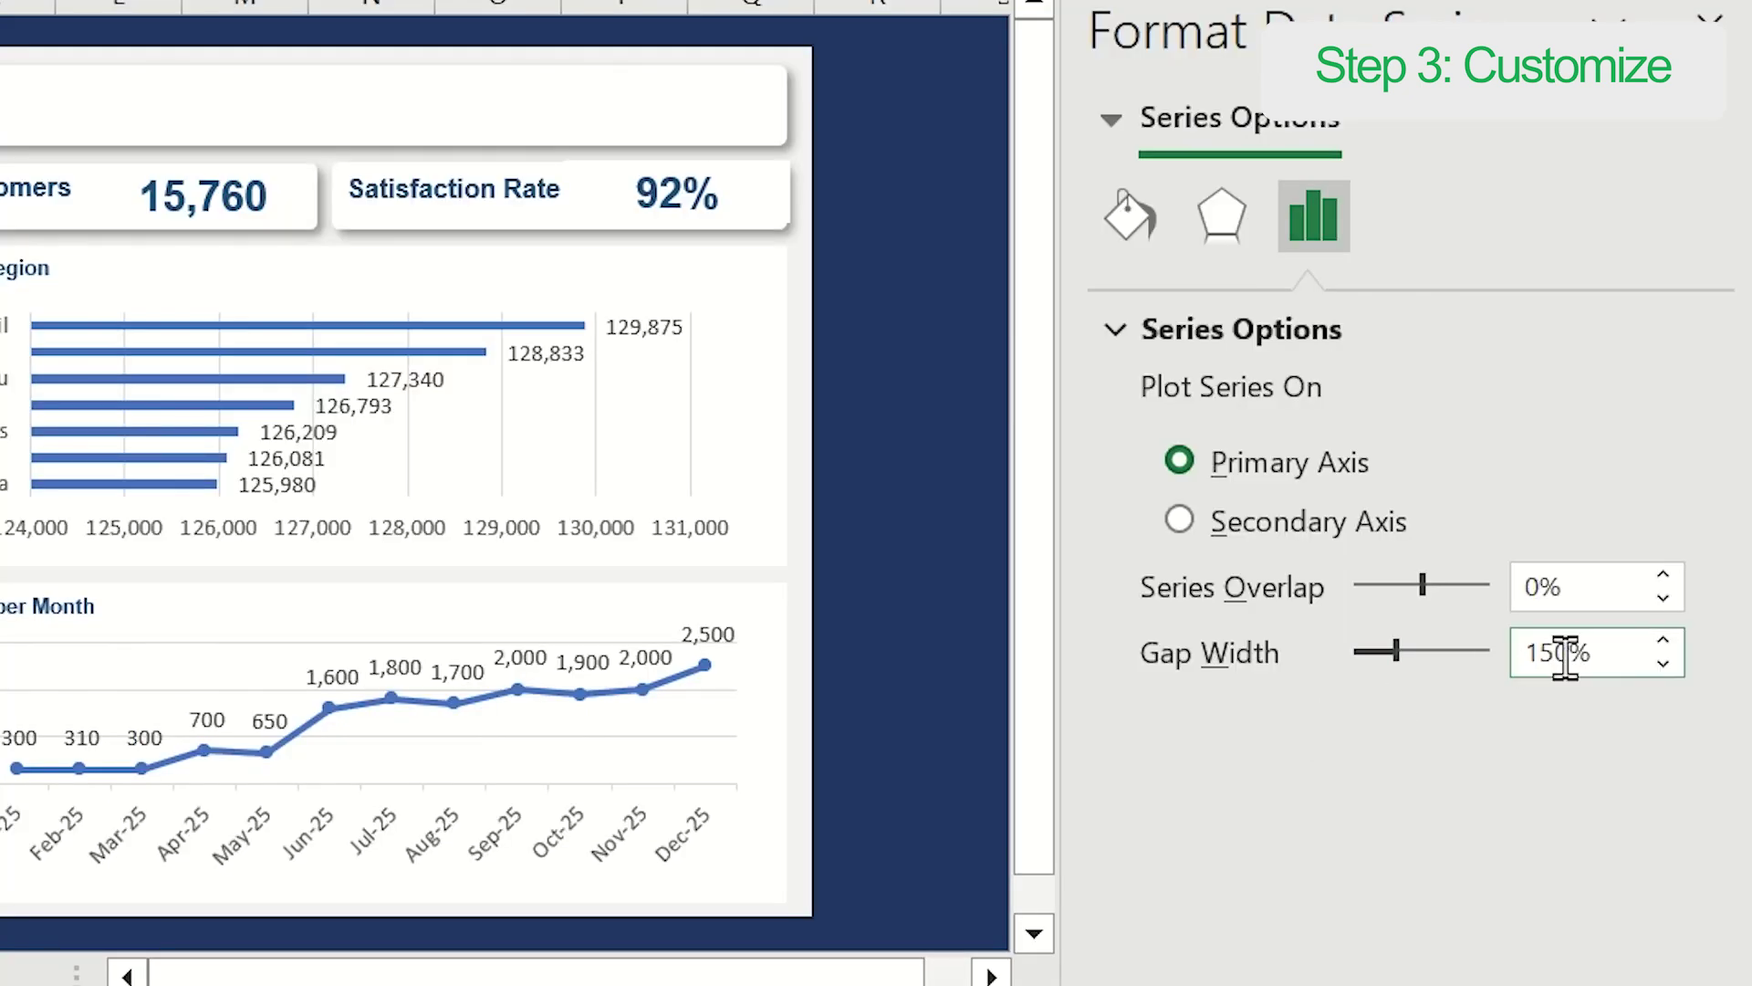
key("shift+Left")
key("shift+Left")
key("shift+Left")
type("50")
key("Return")
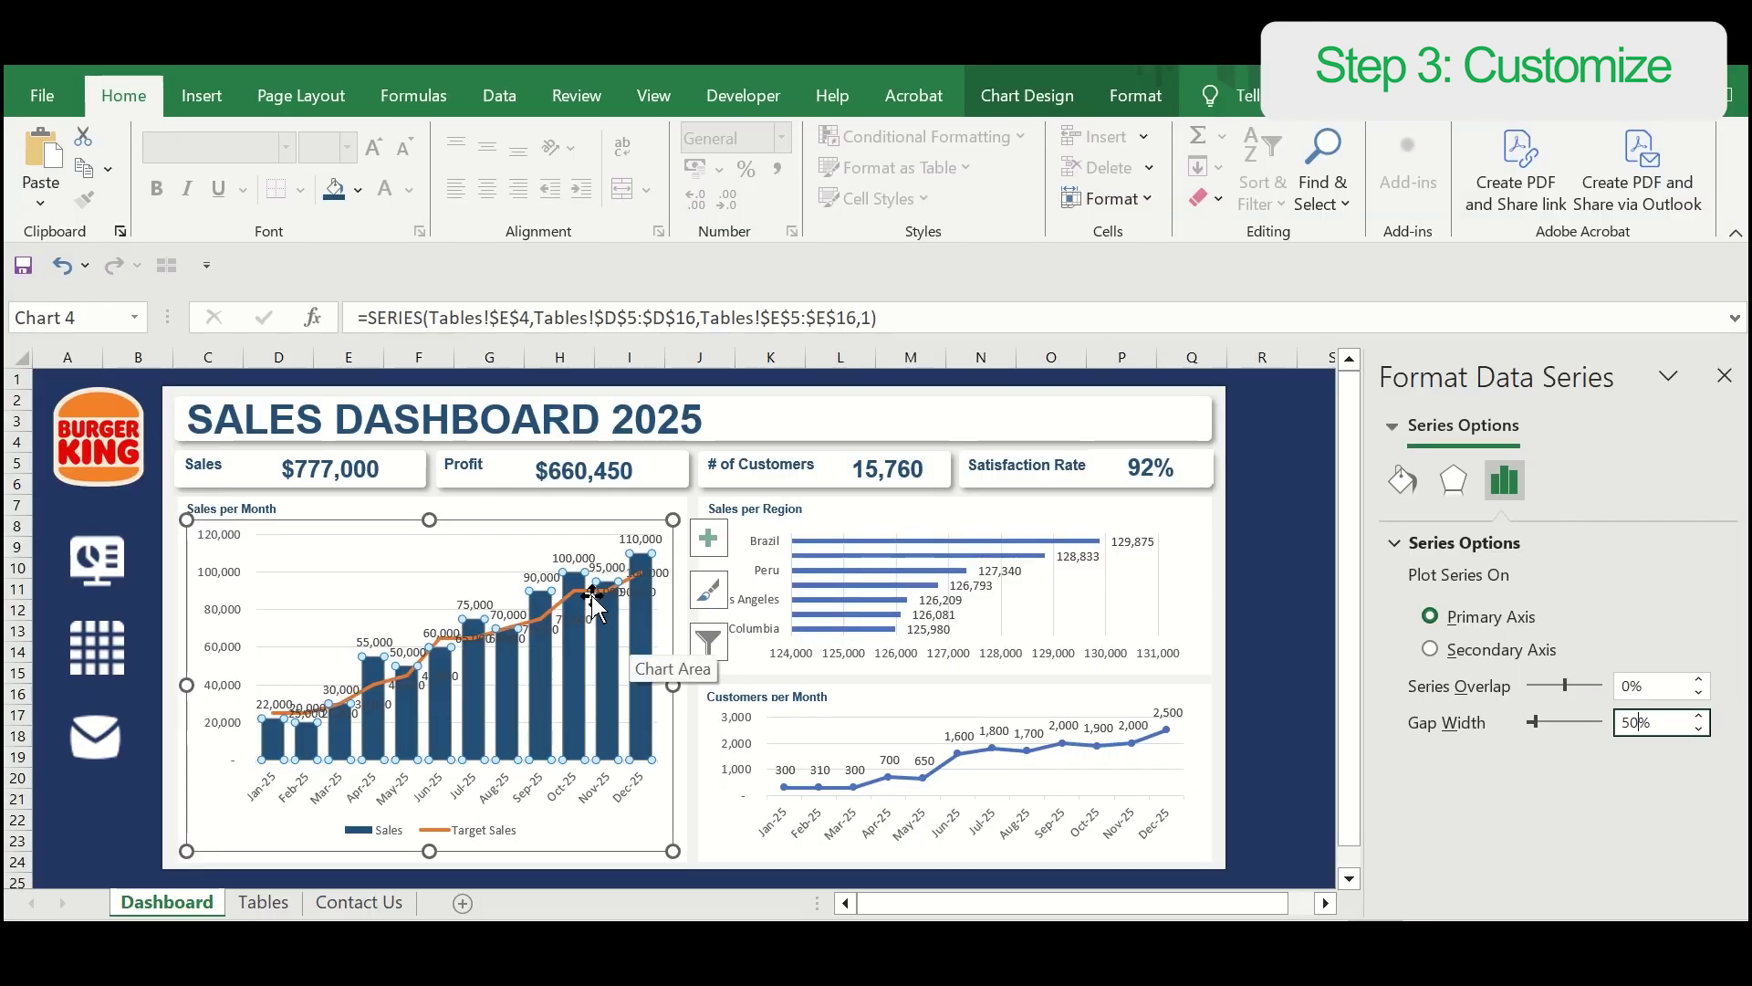
Step: Make the Target Sales line green
left_click(591, 593)
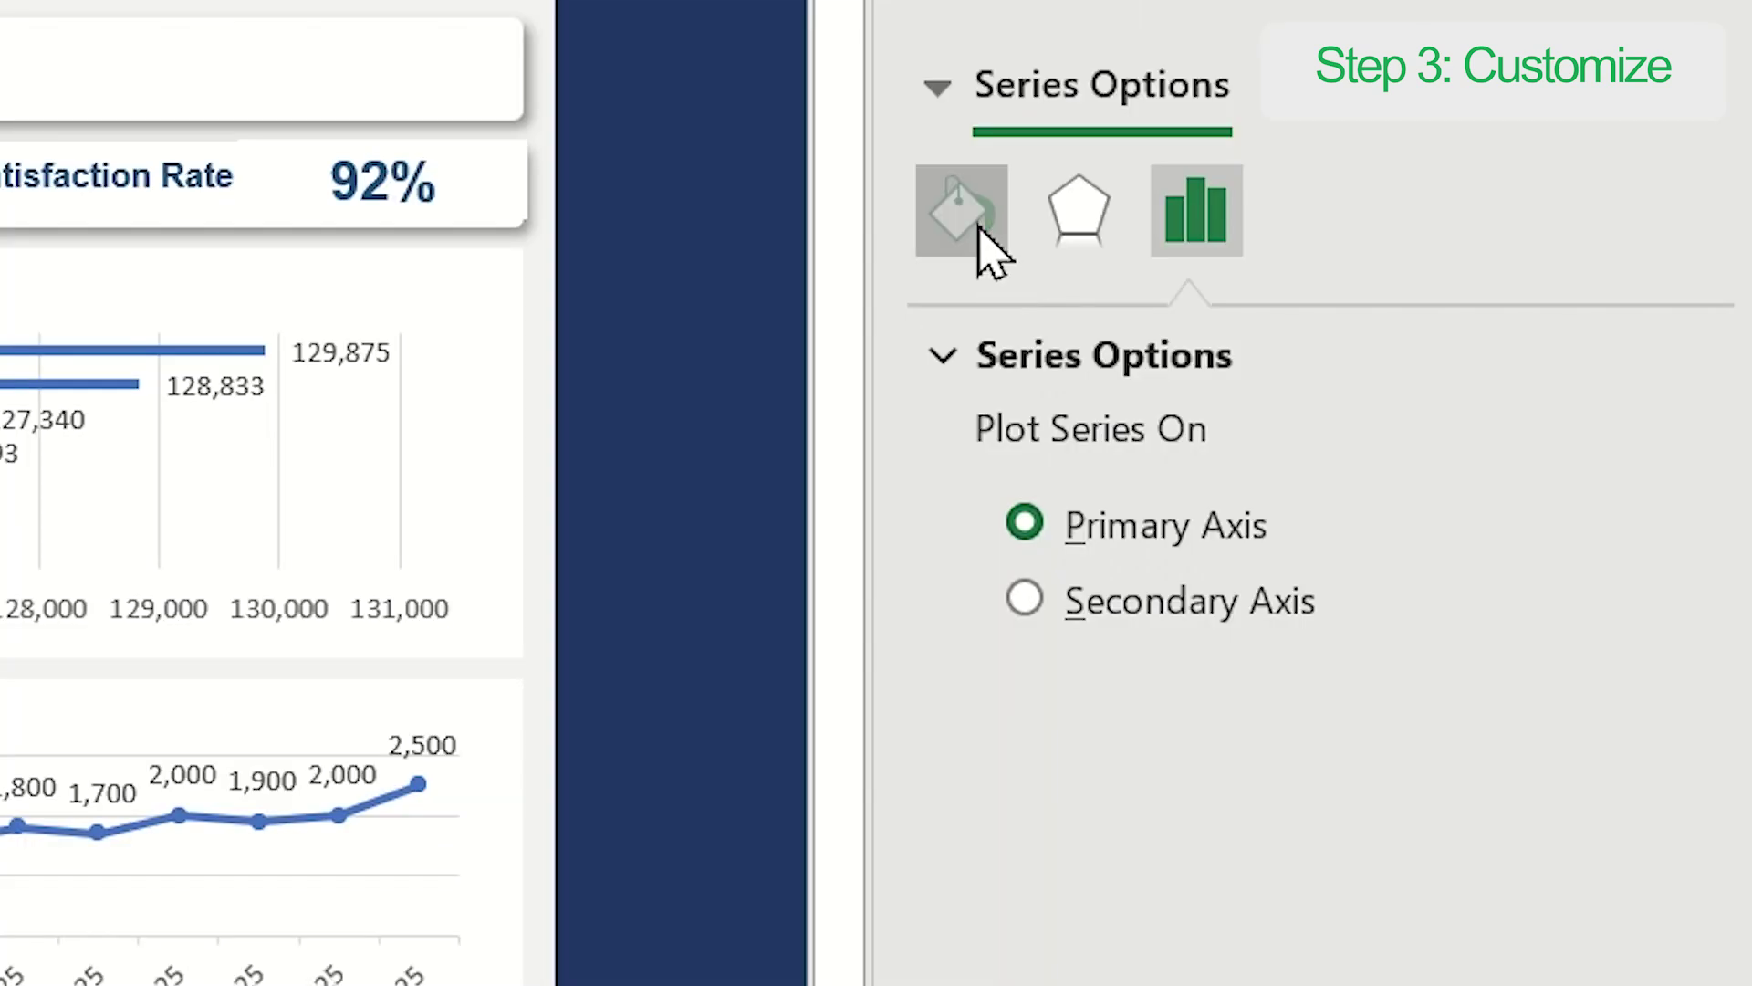
left_click(979, 228)
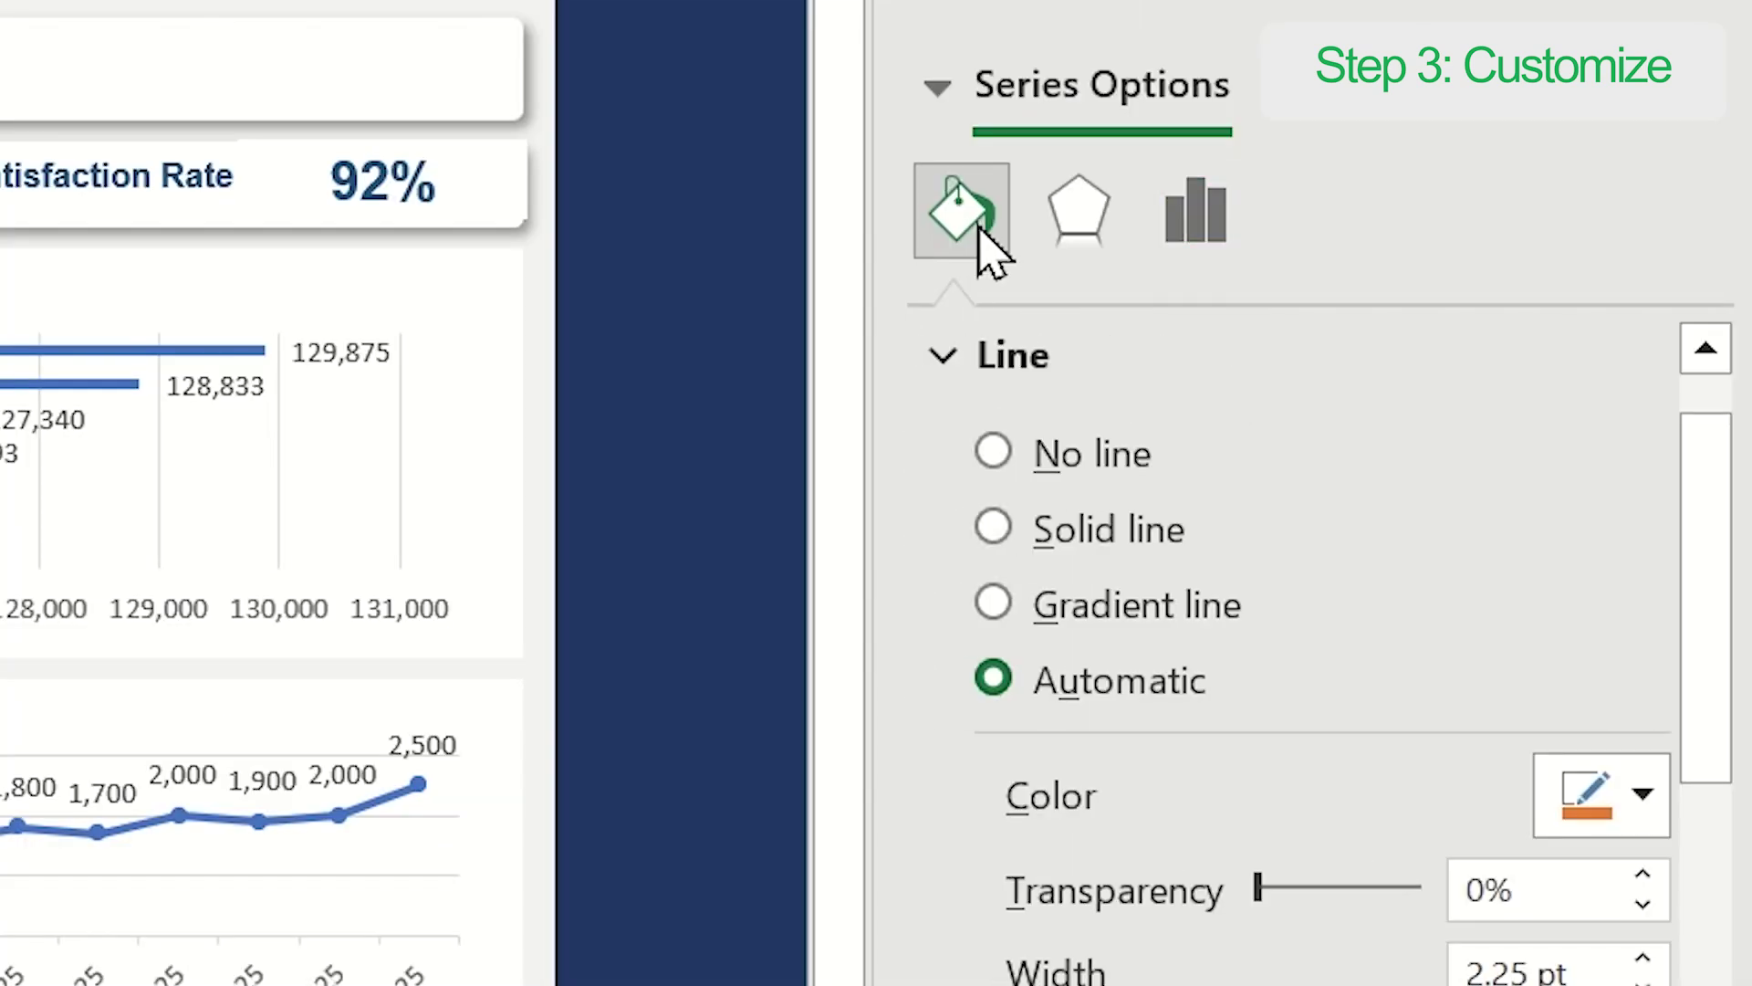
left_click(1588, 721)
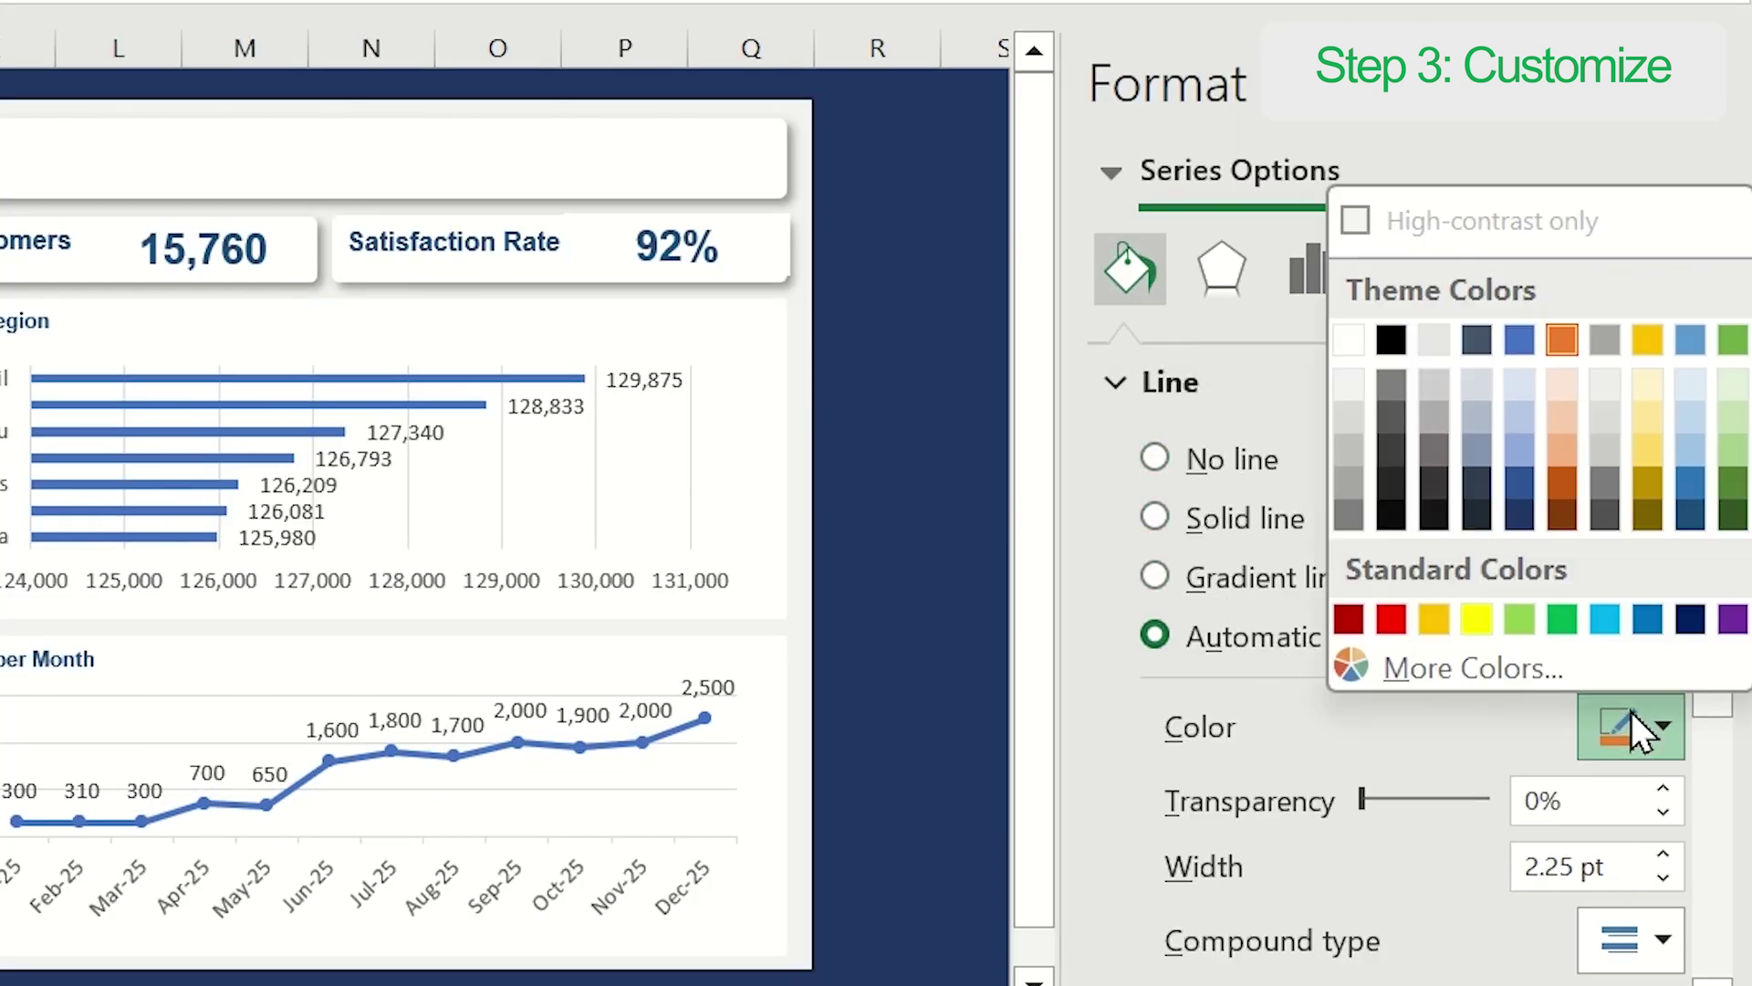
left_click(1569, 620)
Step: Set the Sales per Region bars' gap width to 50%
left_click(172, 458)
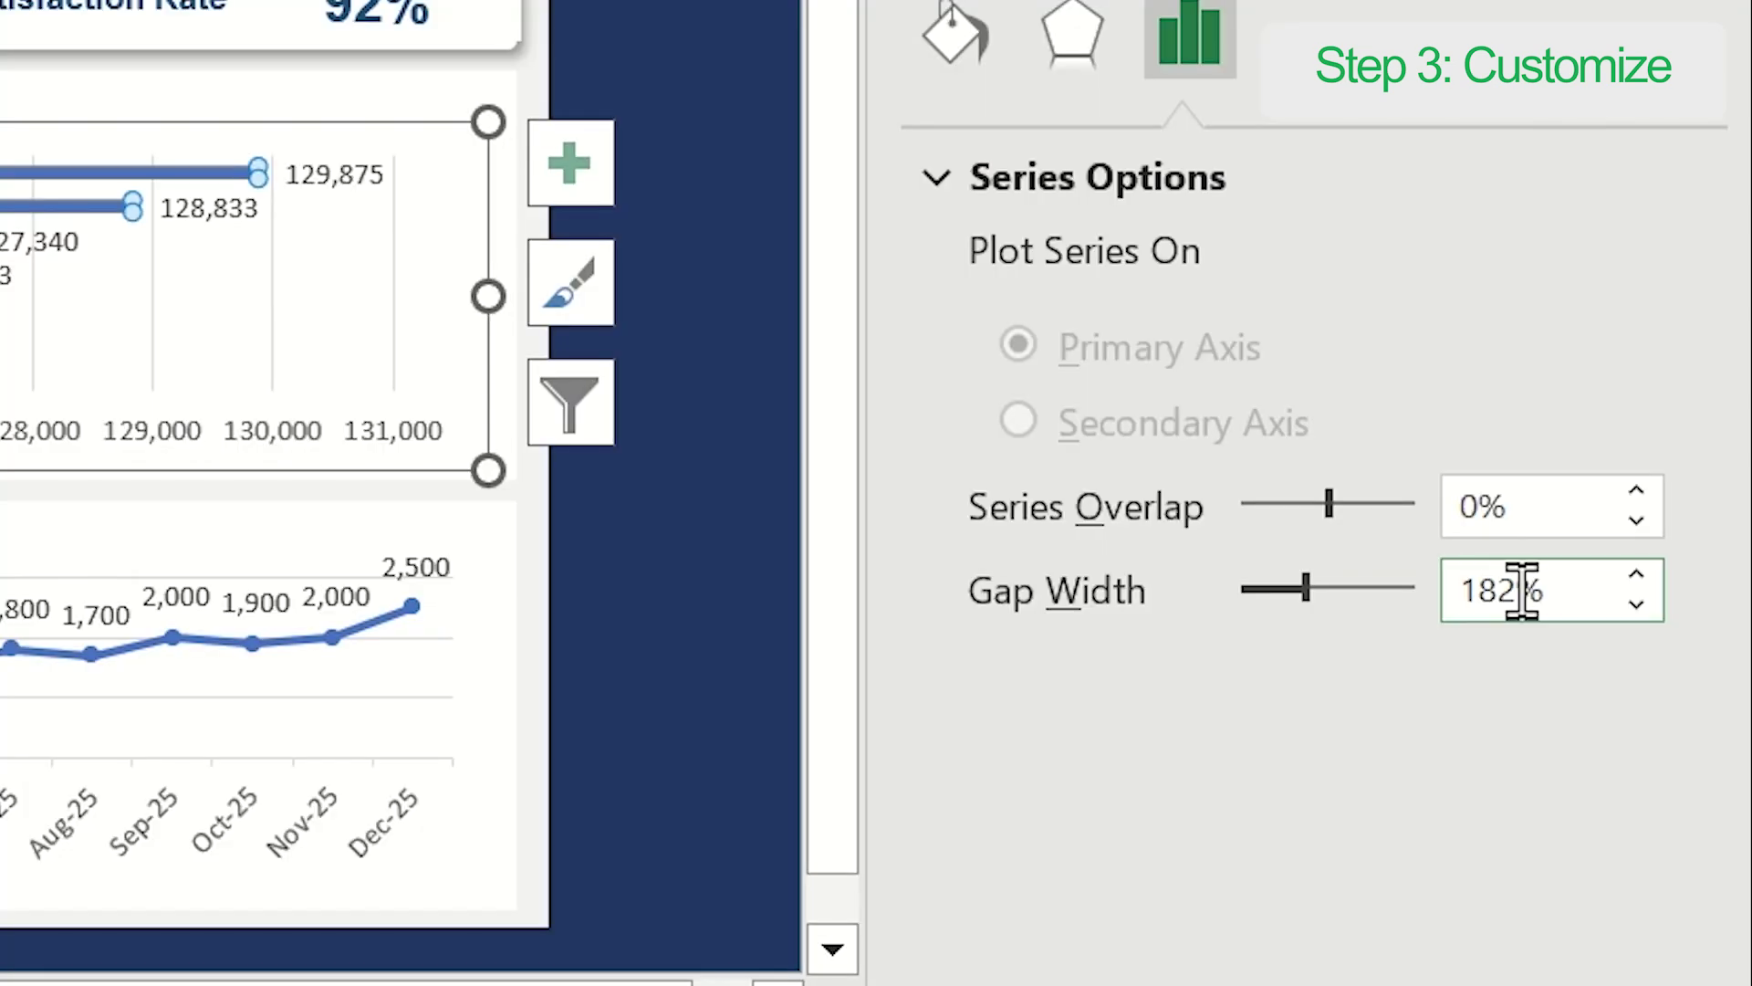
left_click(1647, 722)
type("50")
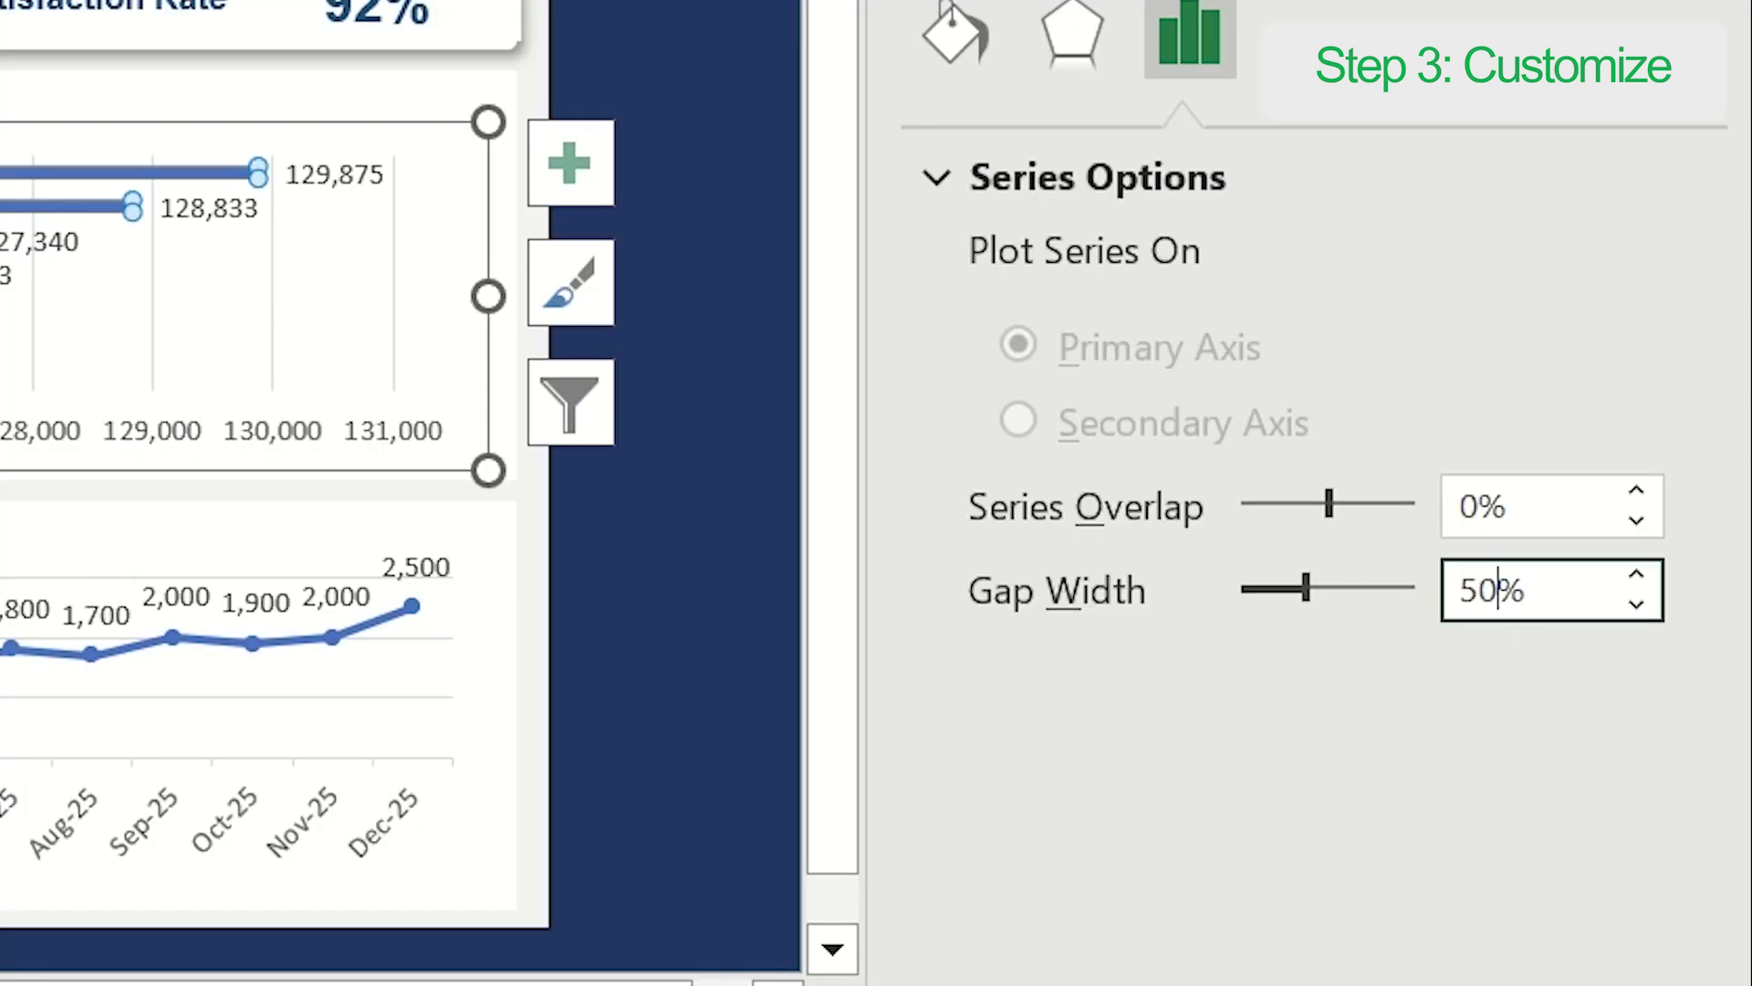
key("Return")
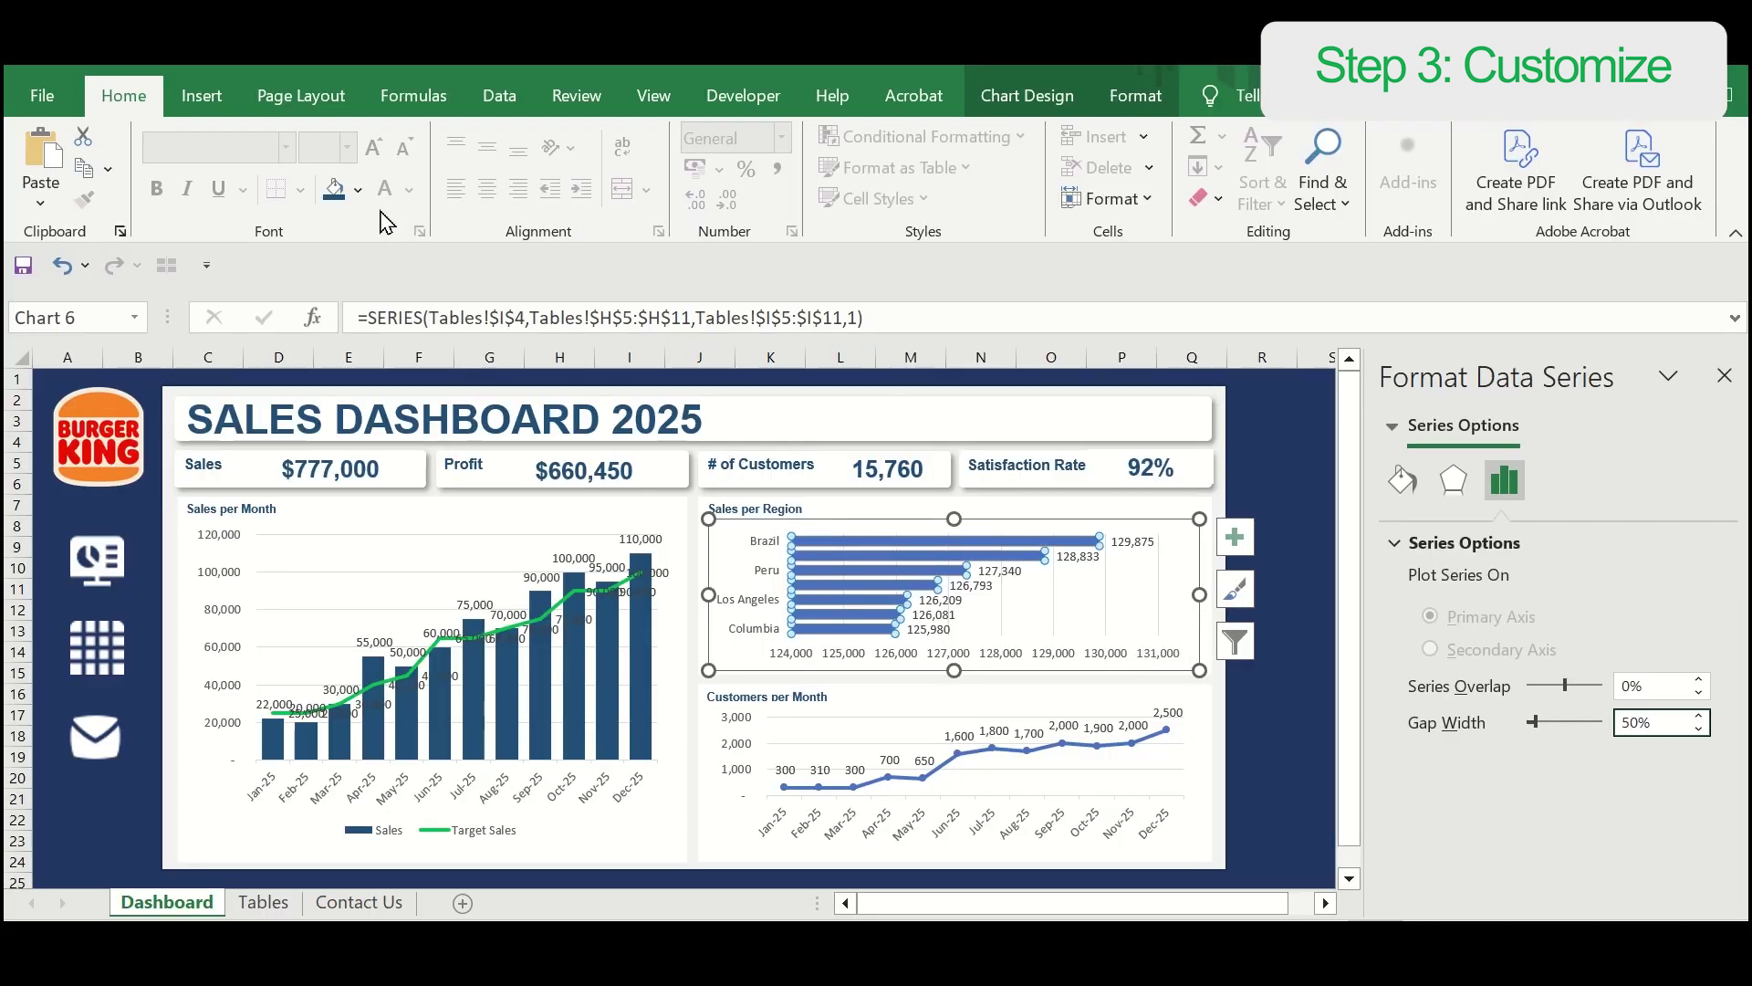
Step: Fill the region bars light blue and make the customers line 2 pt and smoothed
left_click(358, 189)
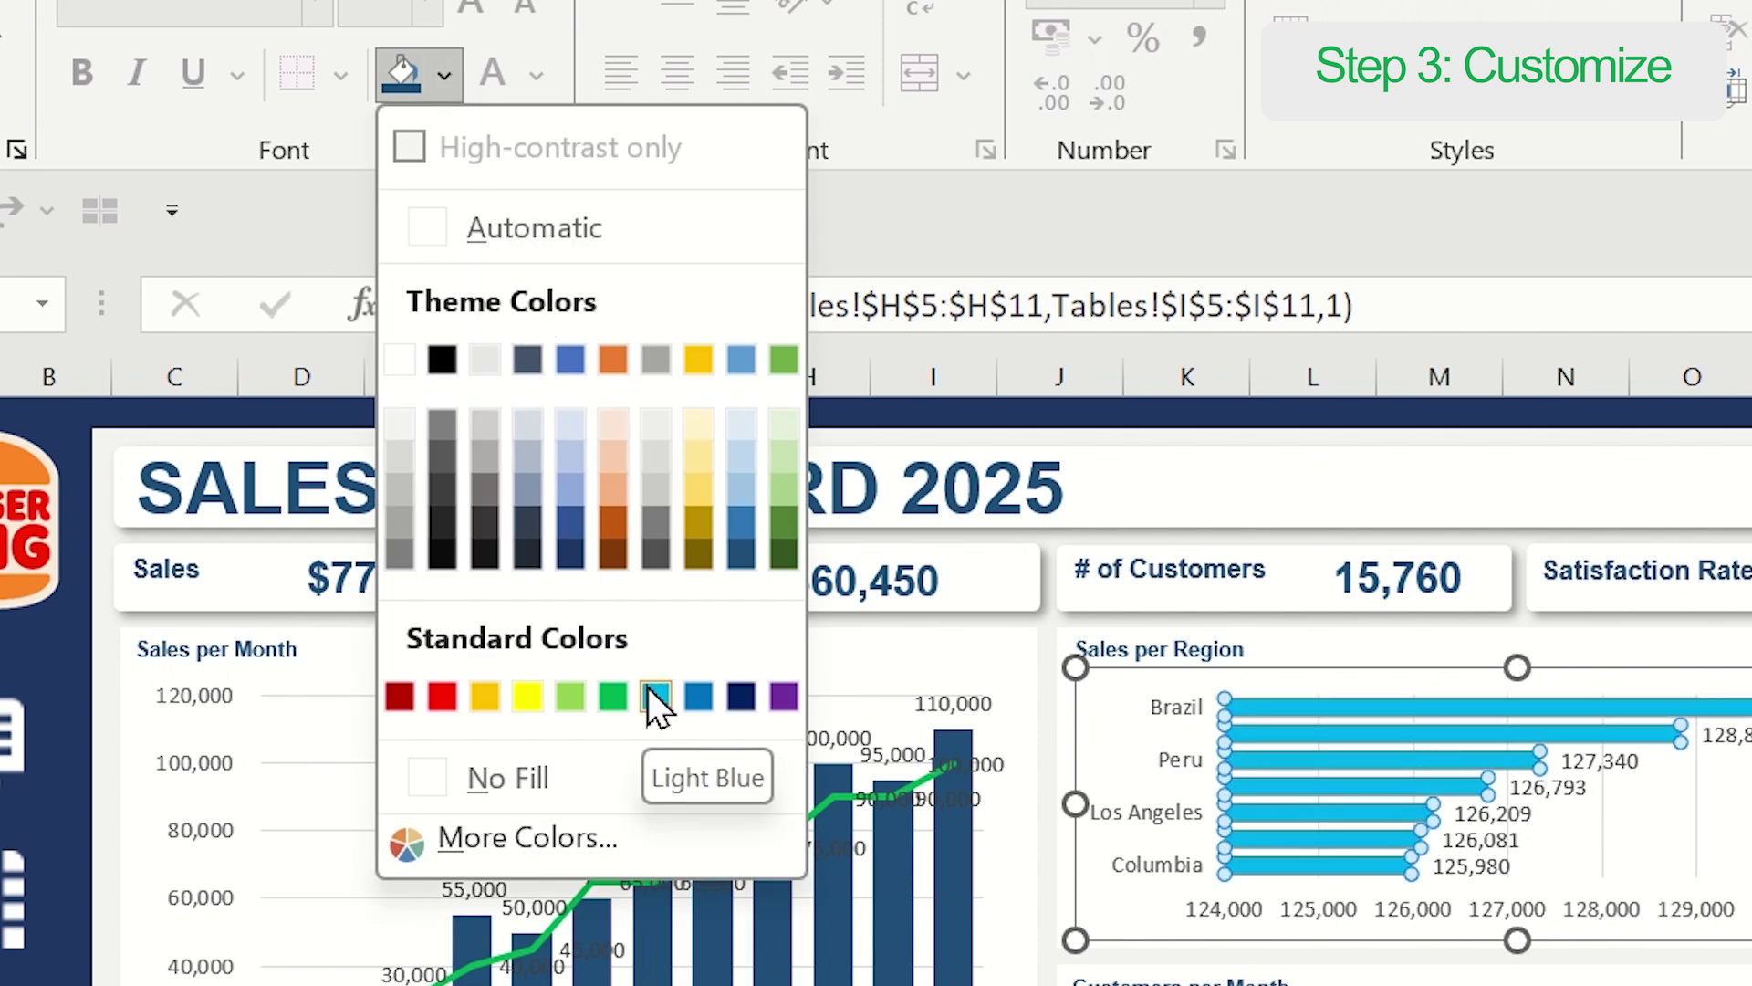
left_click(655, 696)
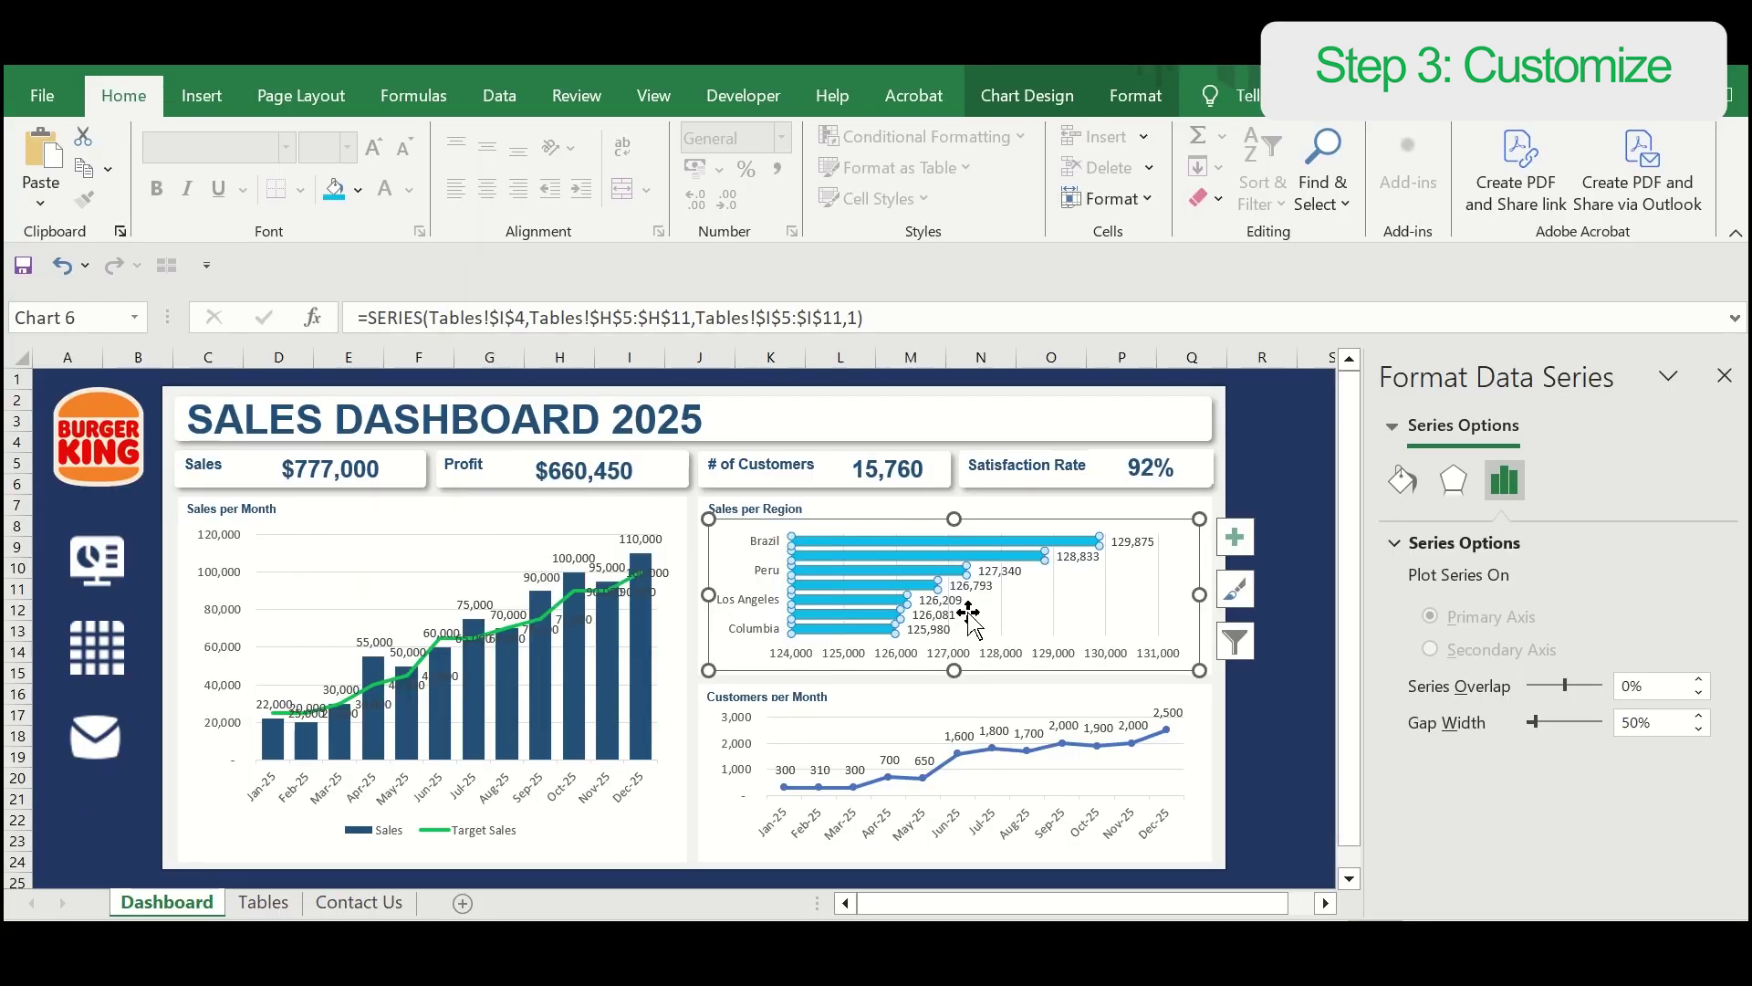
left_click(1140, 766)
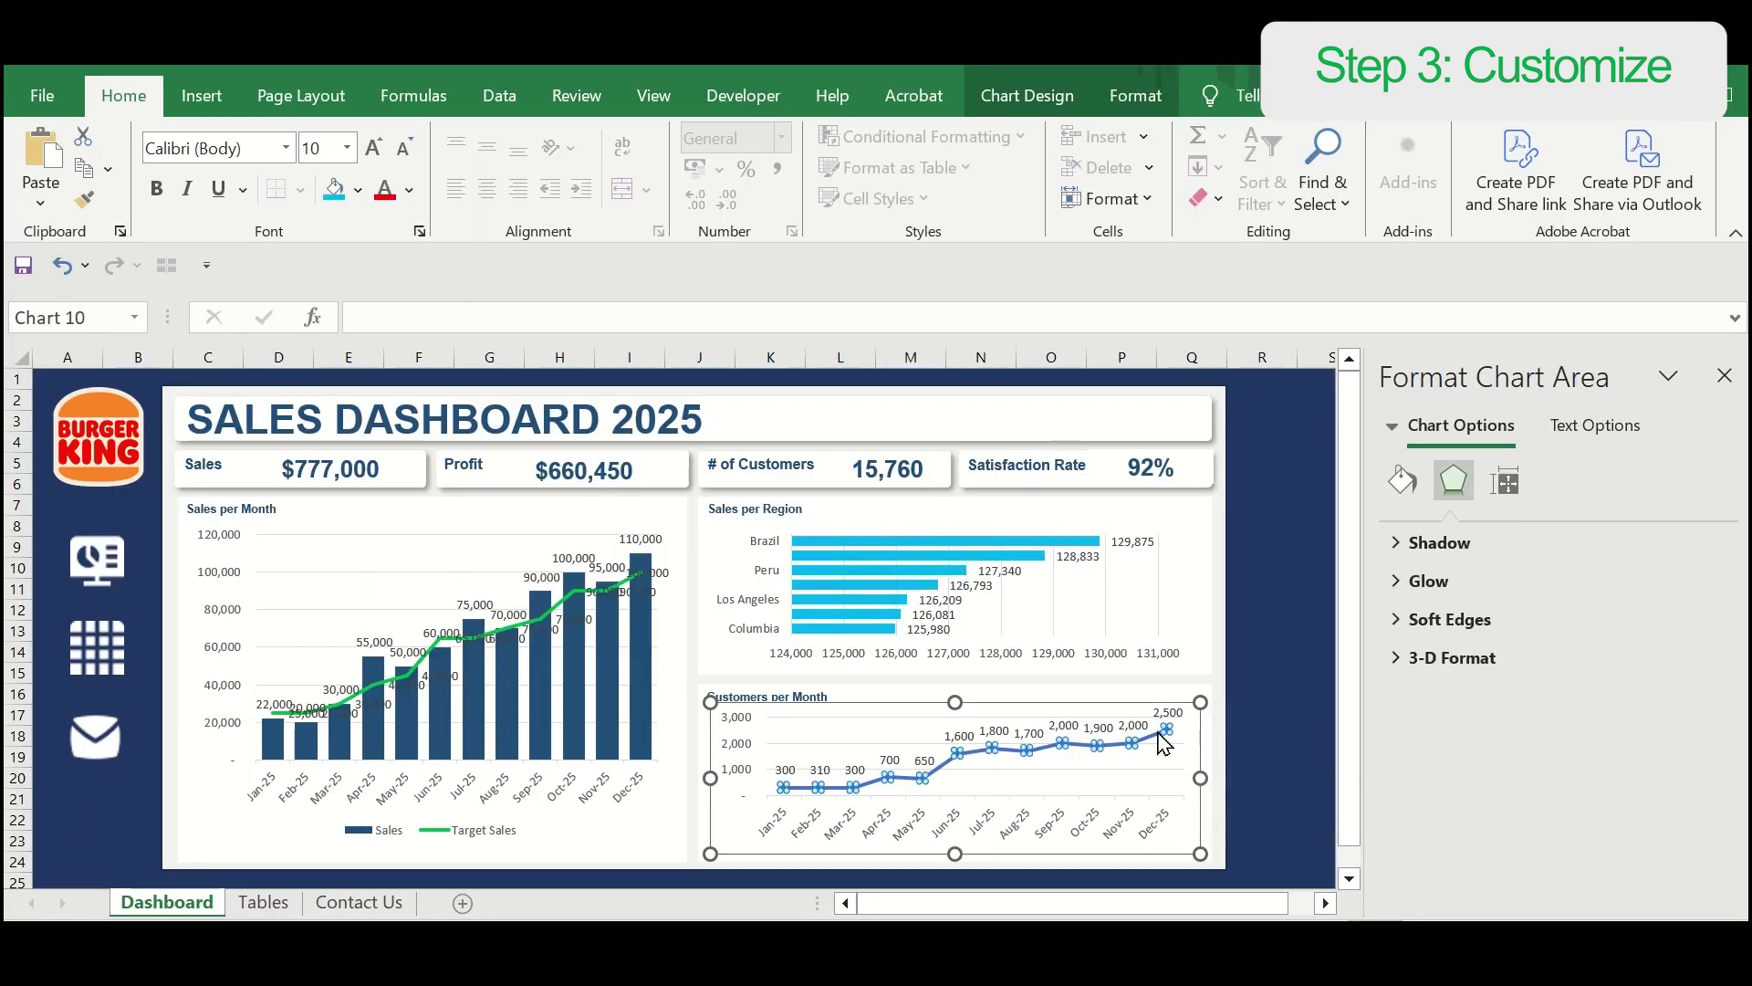
left_click(1159, 730)
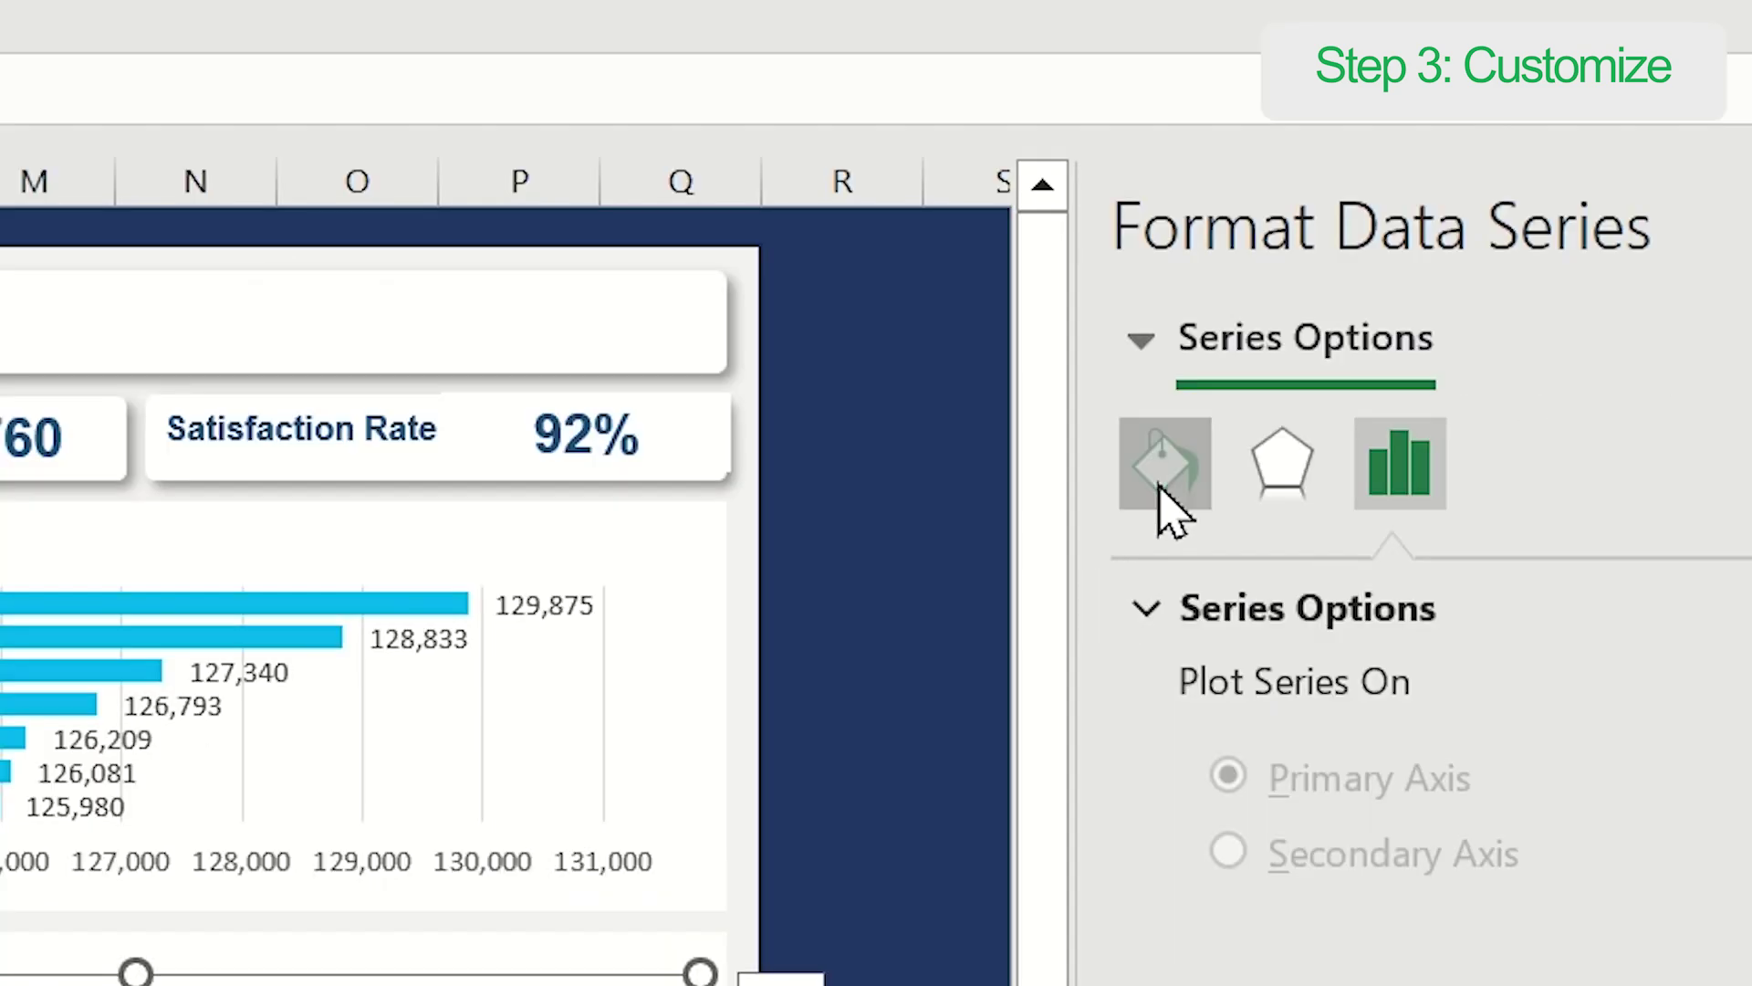
left_click(1402, 481)
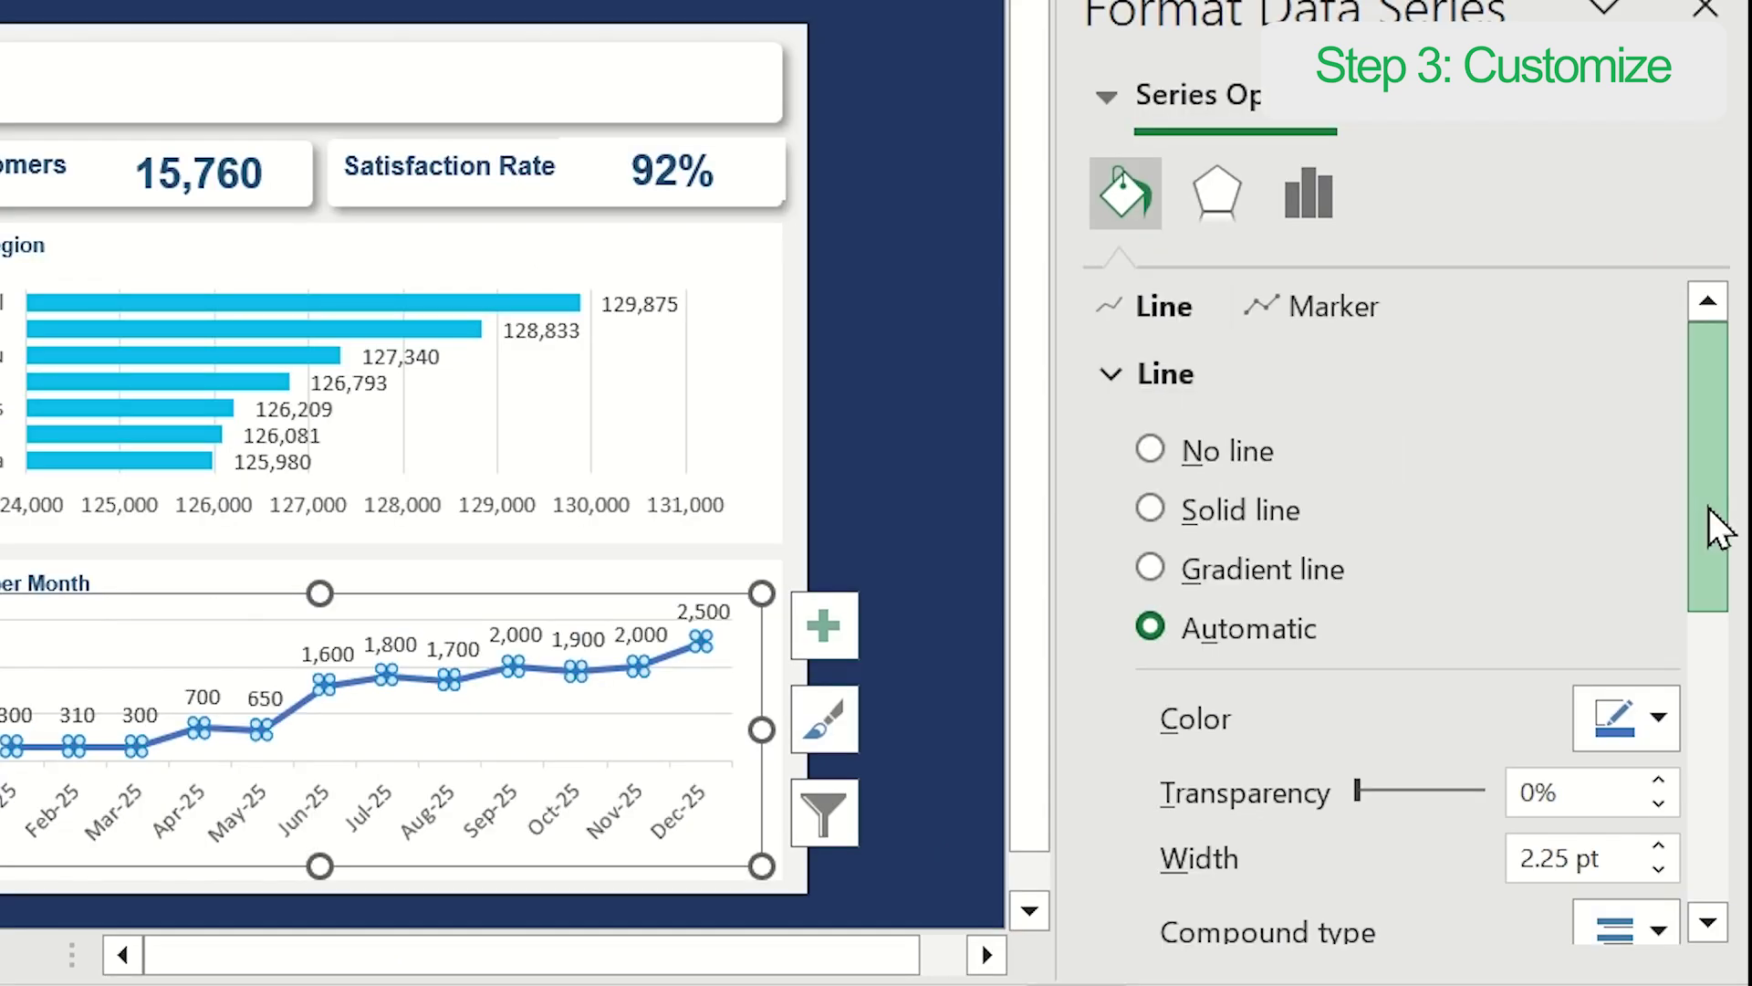
left_click_drag(1708, 507, 1730, 832)
left_click(1658, 672)
left_click(1176, 895)
Step: Close the formatting pane, return to A1, and test the Tables and Contact Us icon links
left_click(931, 735)
left_click(1703, 11)
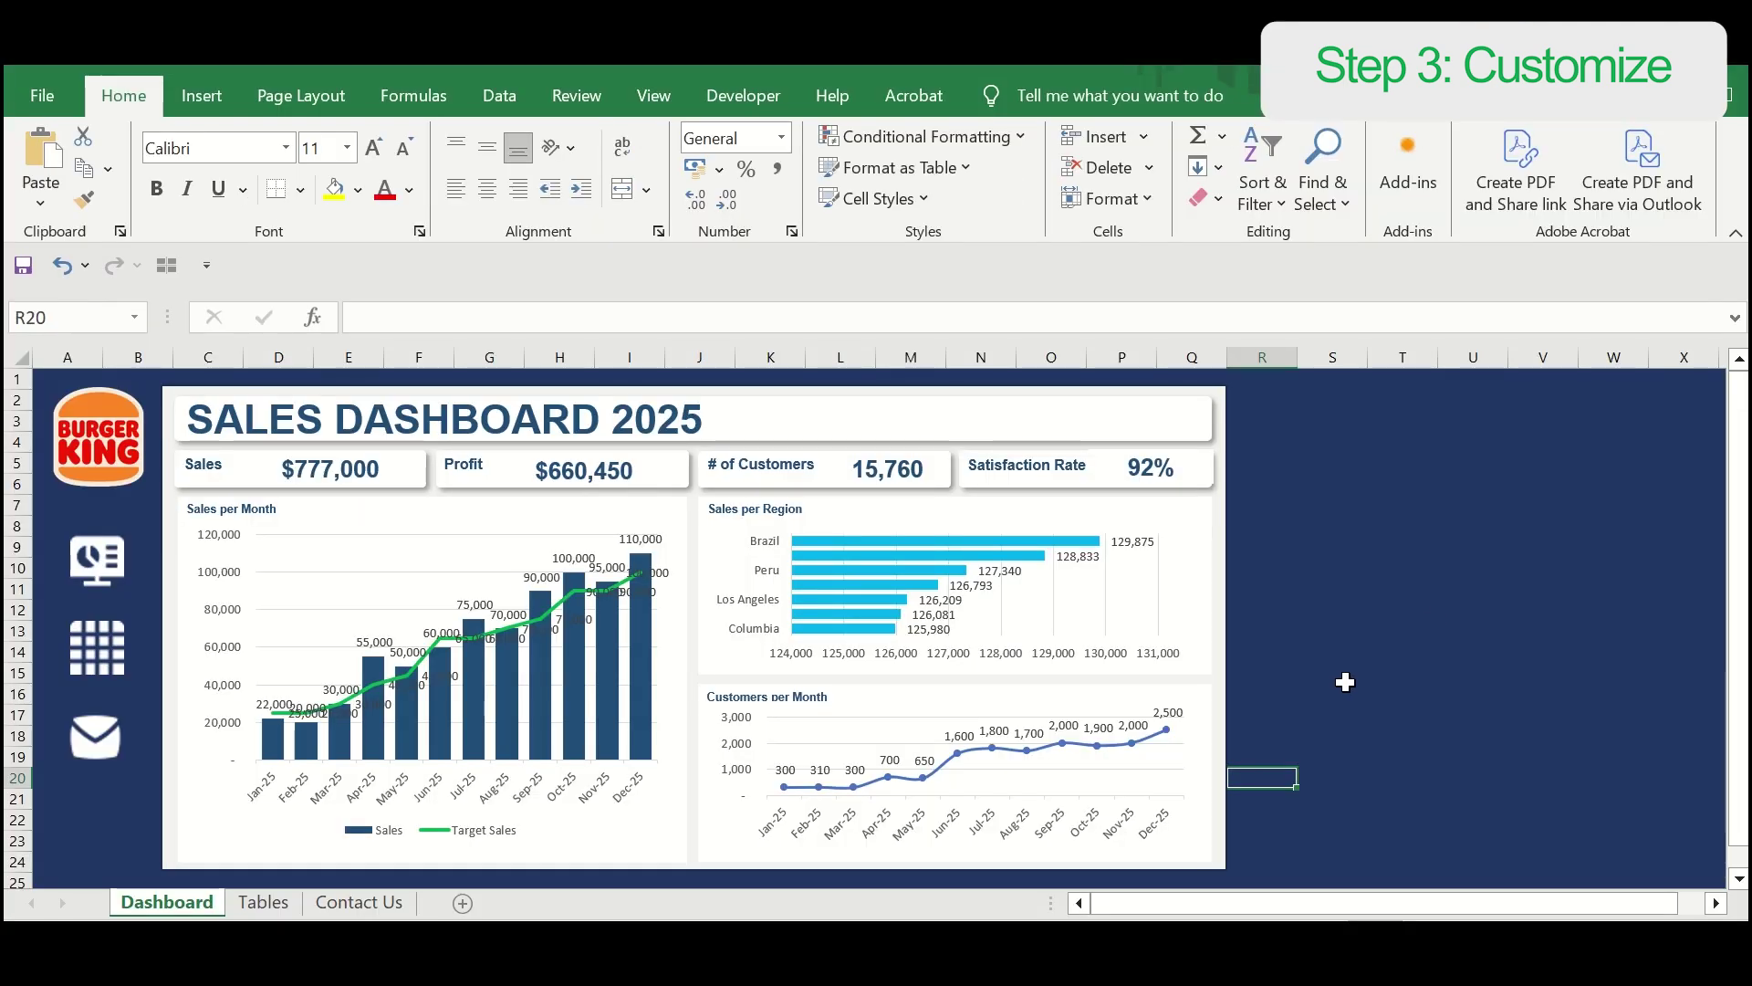
key("ctrl+Home")
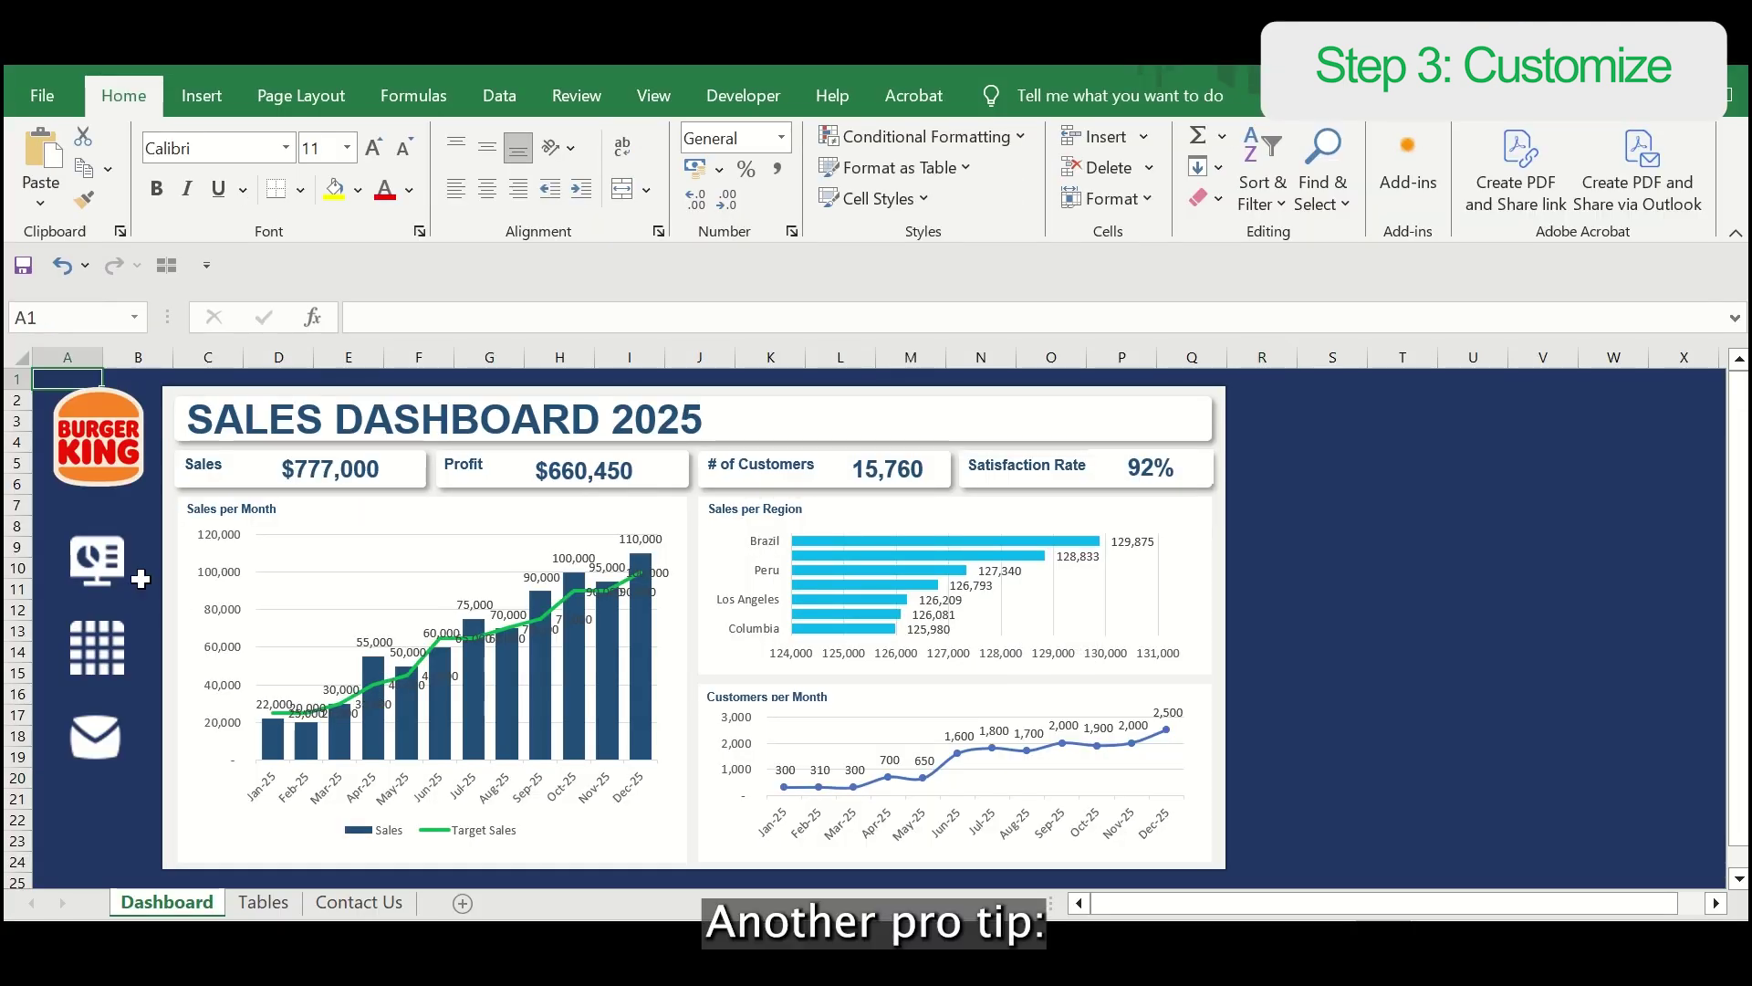
left_click(111, 632)
left_click(106, 741)
left_click(106, 678)
Step: From Dashboard, uncheck Show sheet tabs in Excel's Advanced options, then test the grid icon's link to Tables
left_click(98, 584)
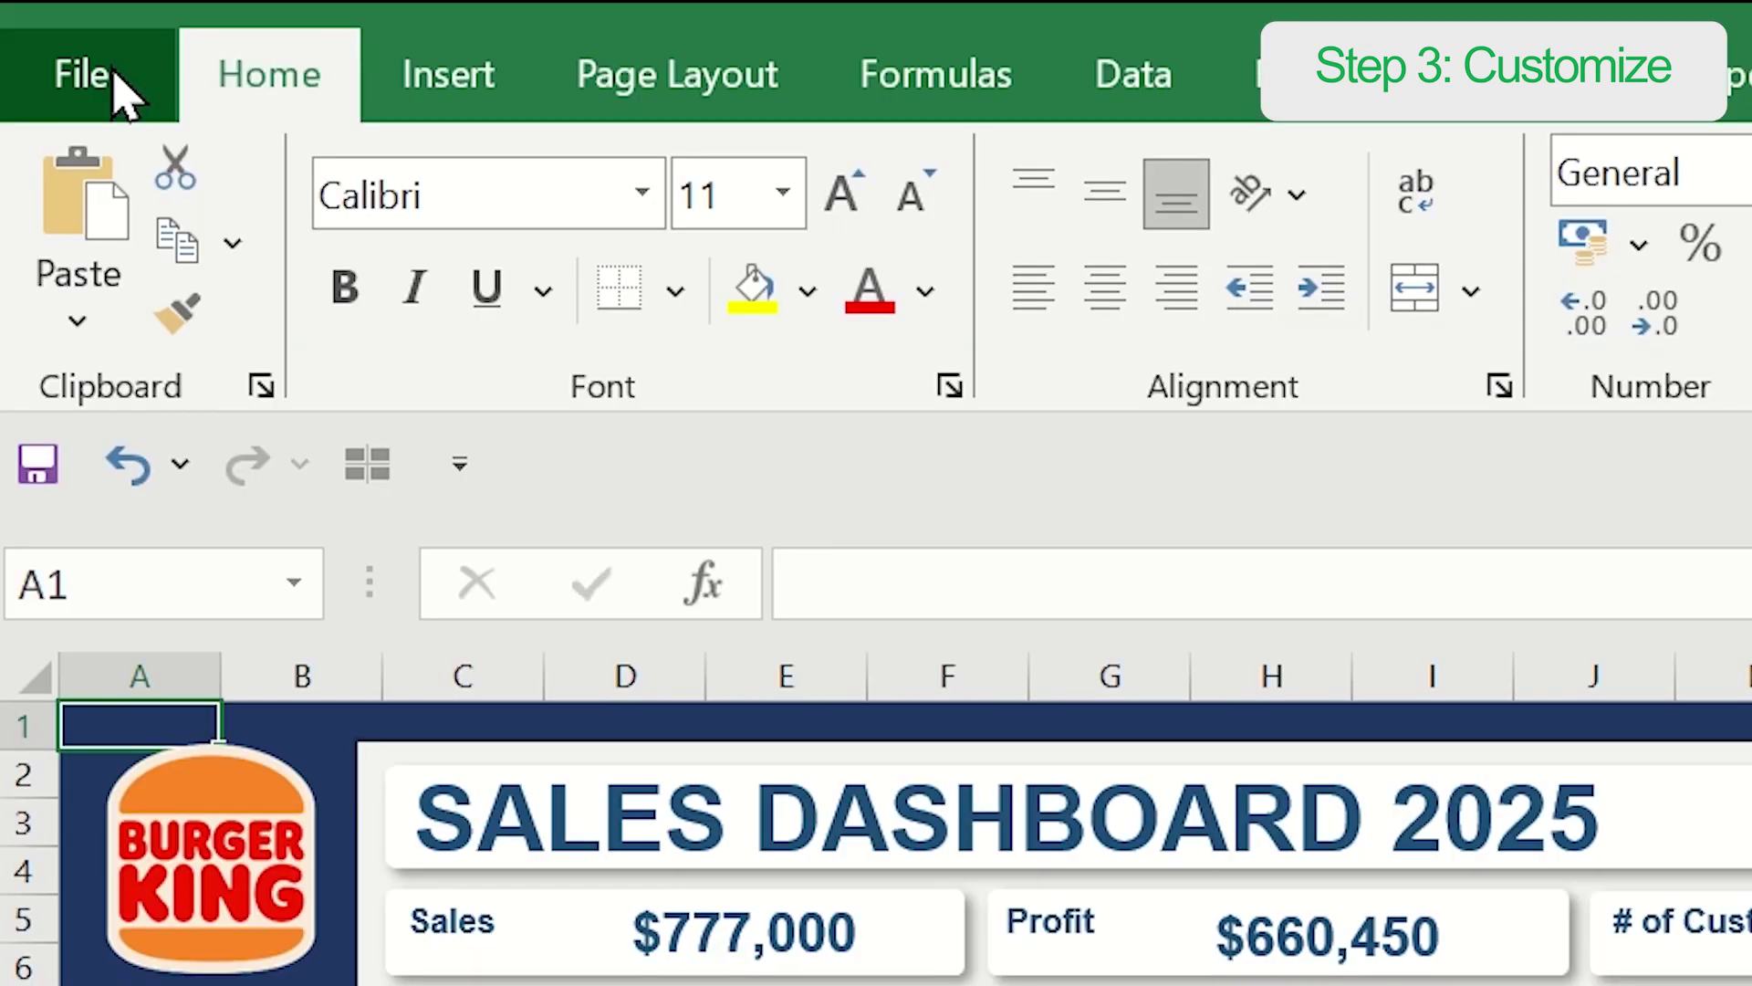
left_click(45, 94)
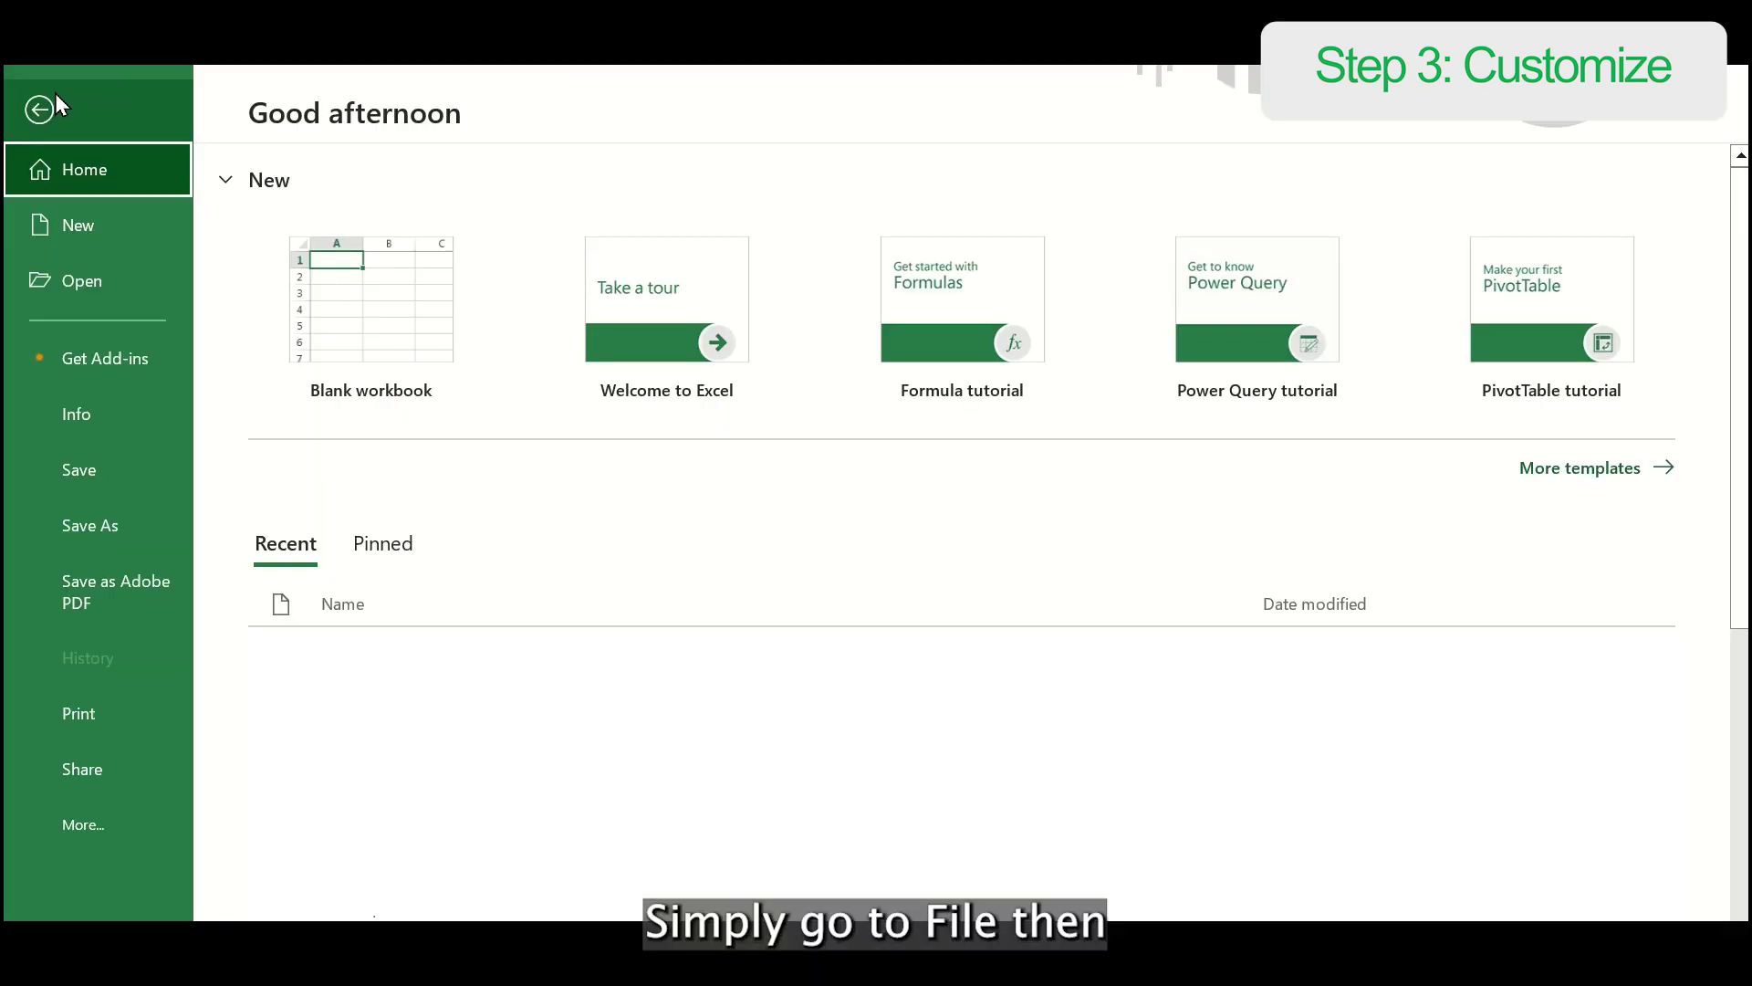
left_click(91, 824)
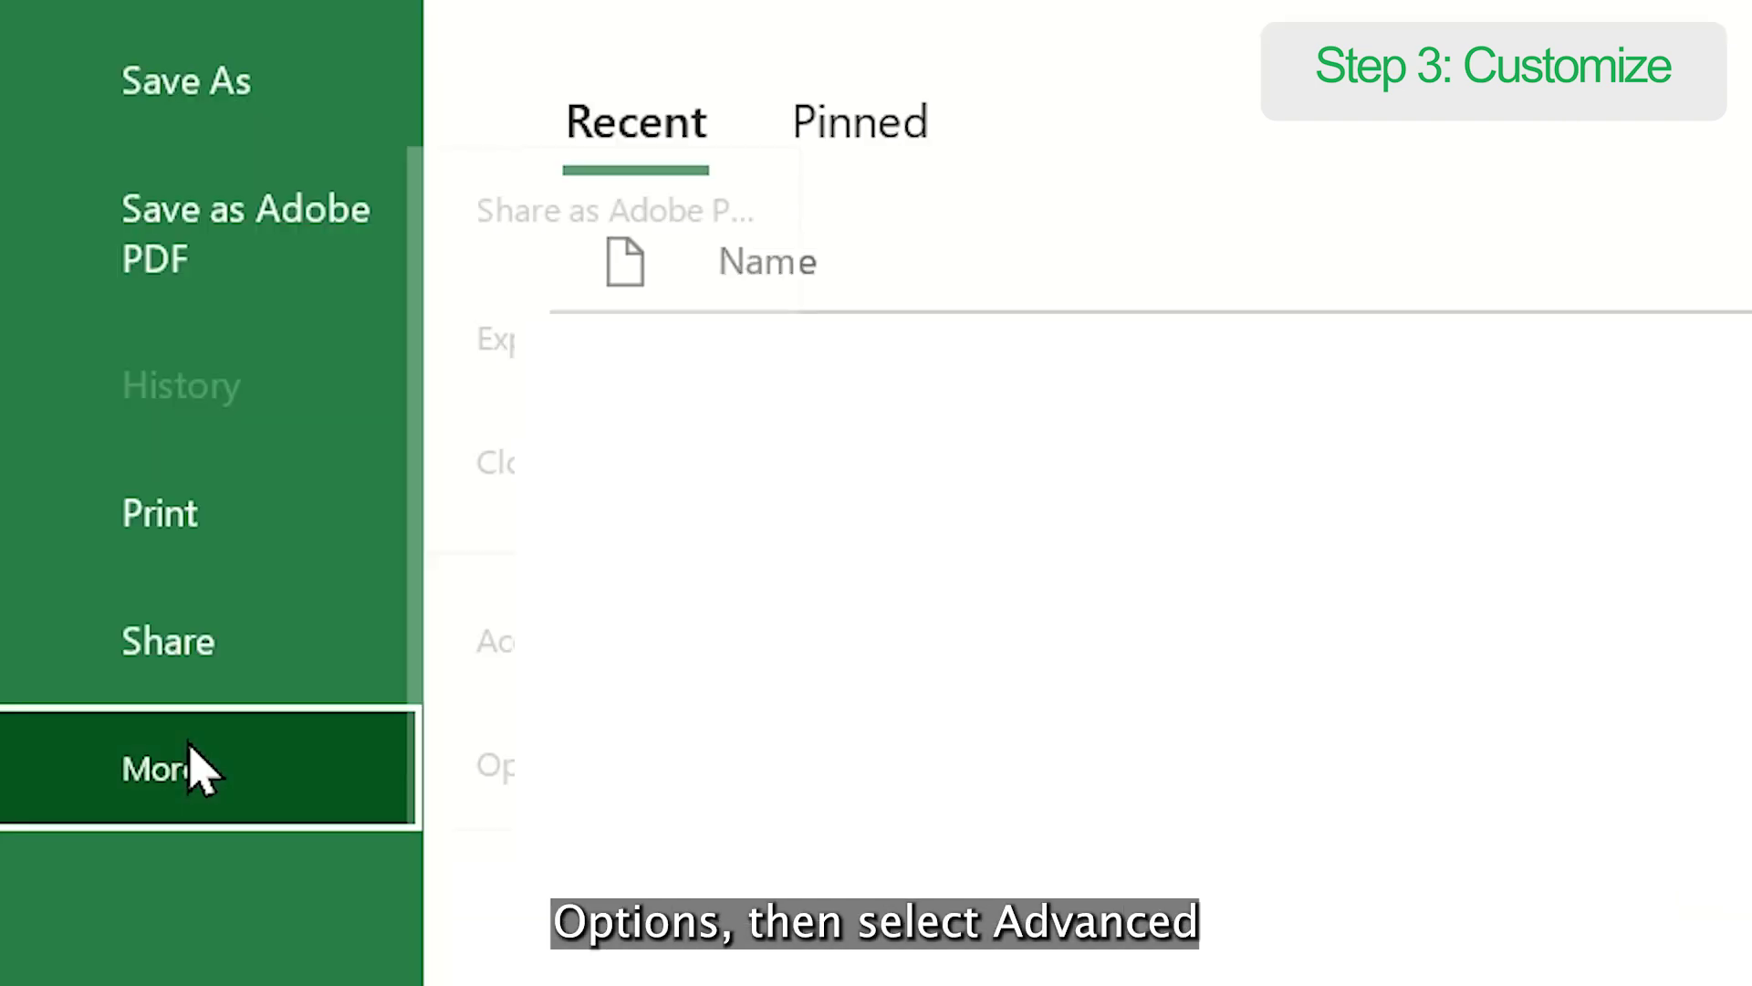
left_click(566, 768)
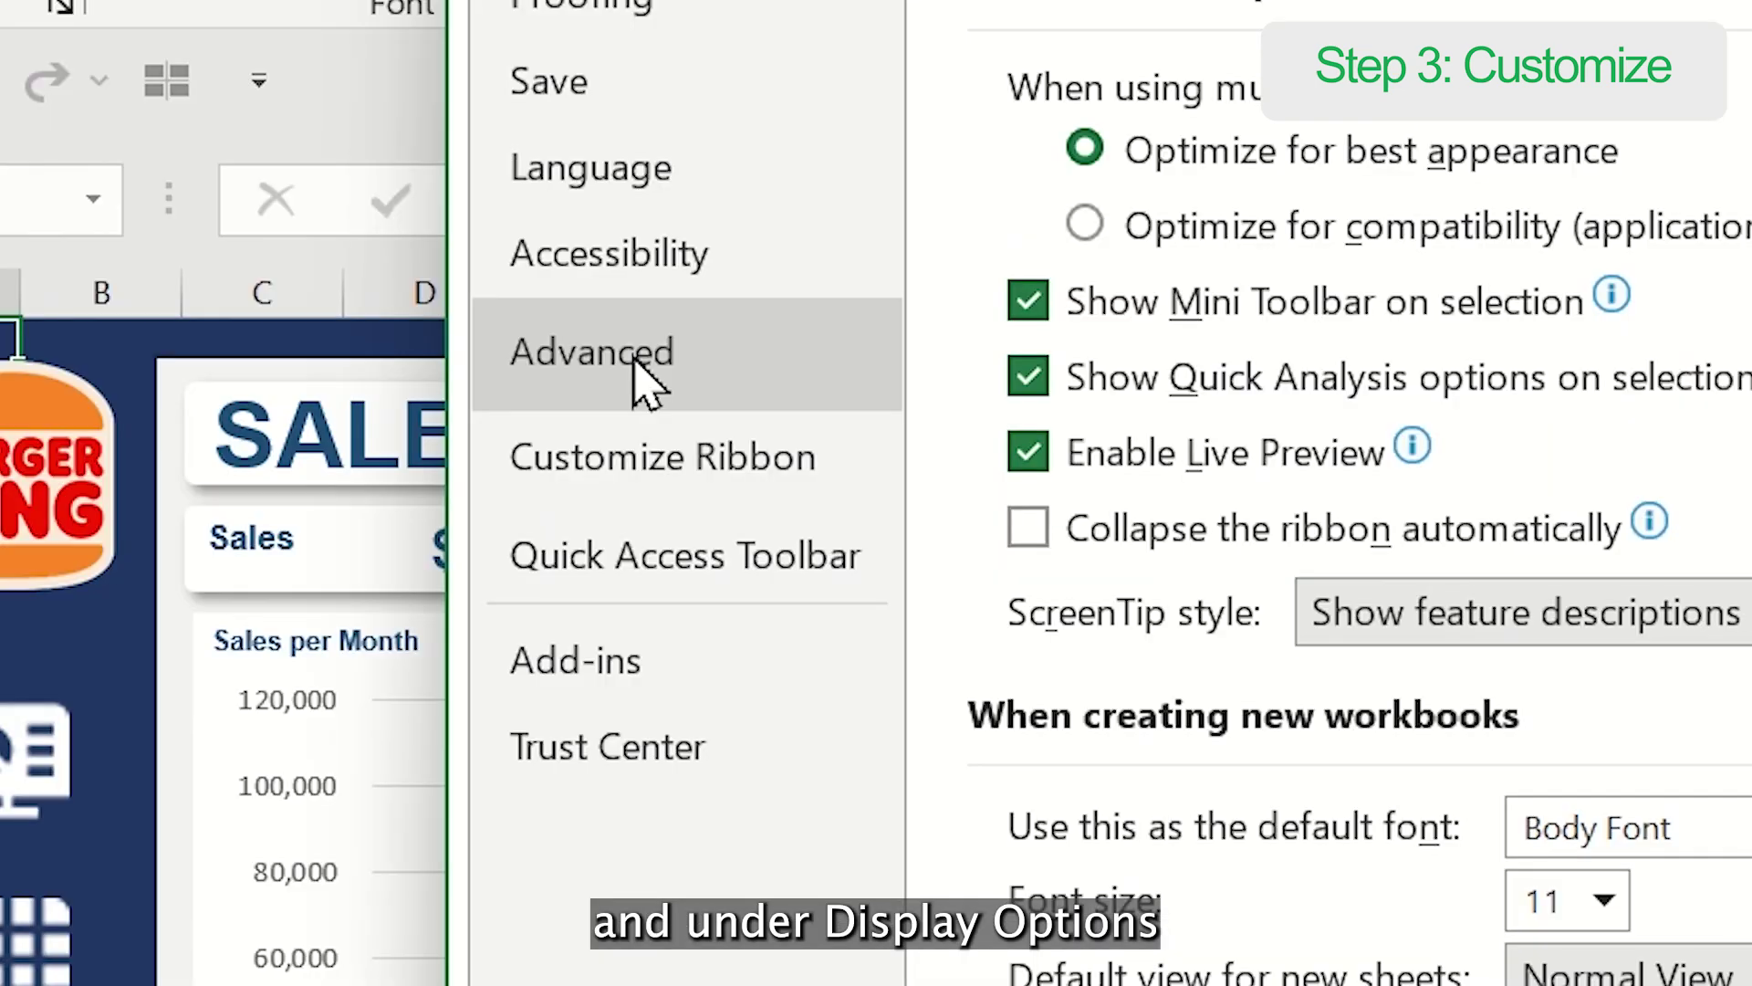
left_click(369, 384)
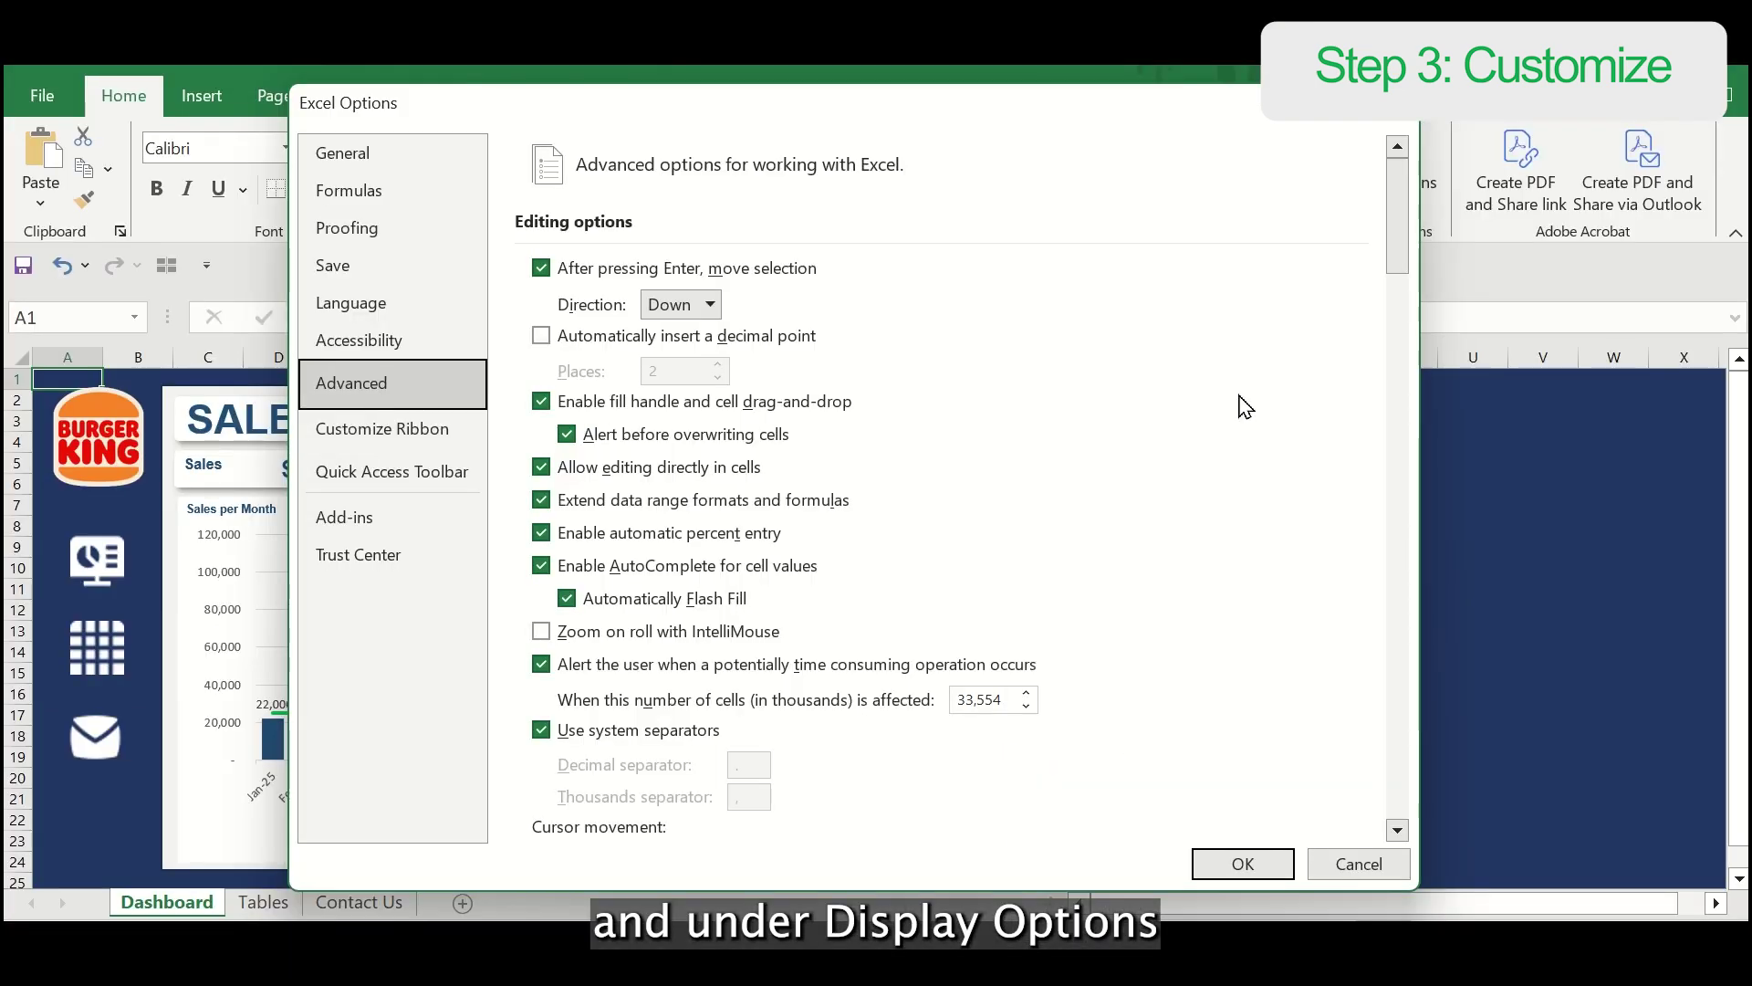
left_click_drag(1396, 252, 1394, 555)
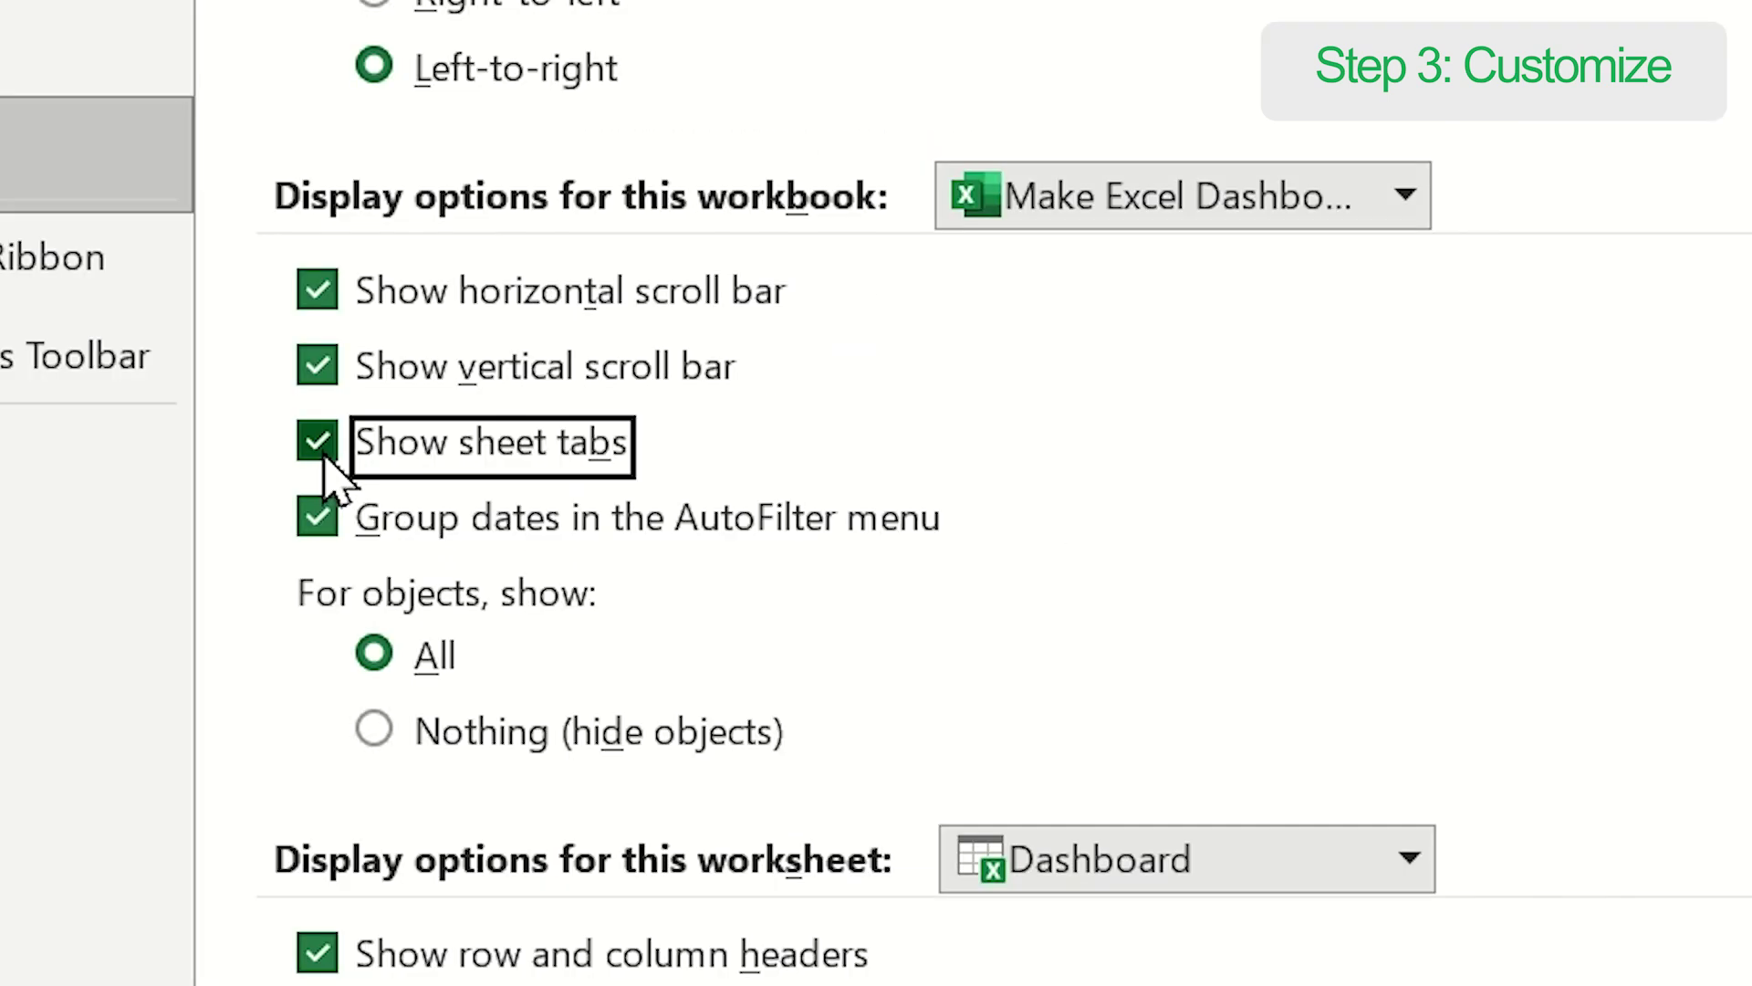
left_click(542, 511)
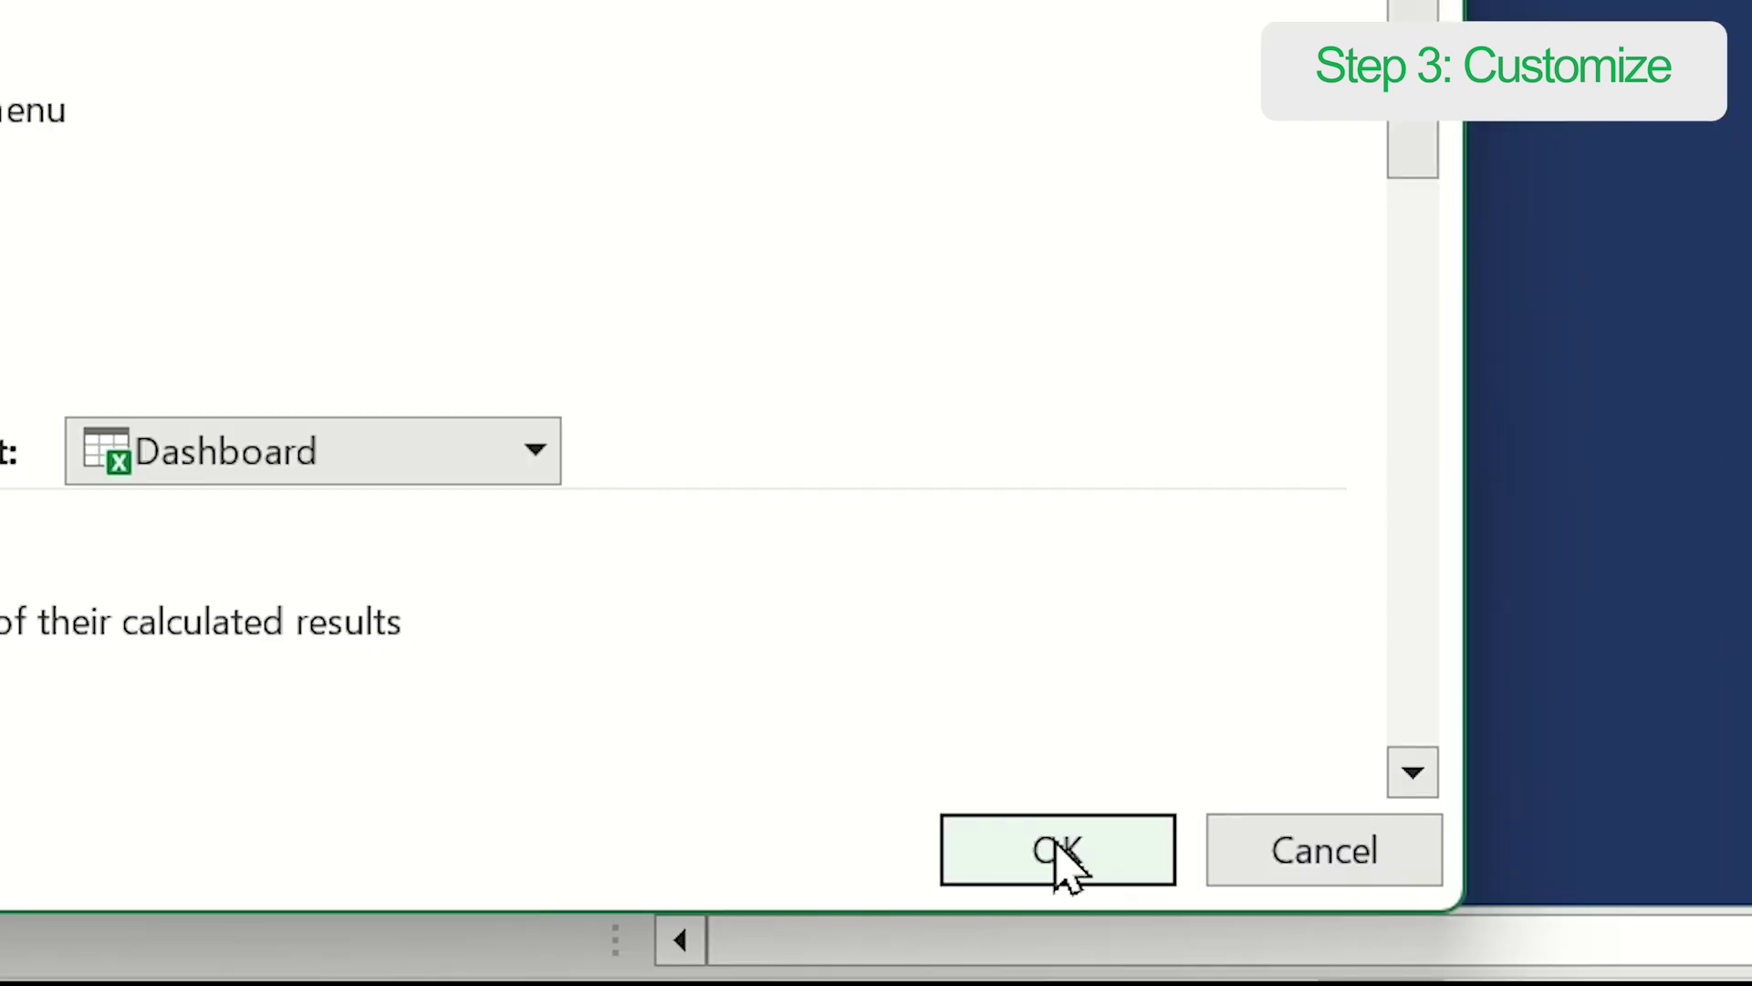
left_click(1223, 860)
left_click_drag(588, 908, 500, 908)
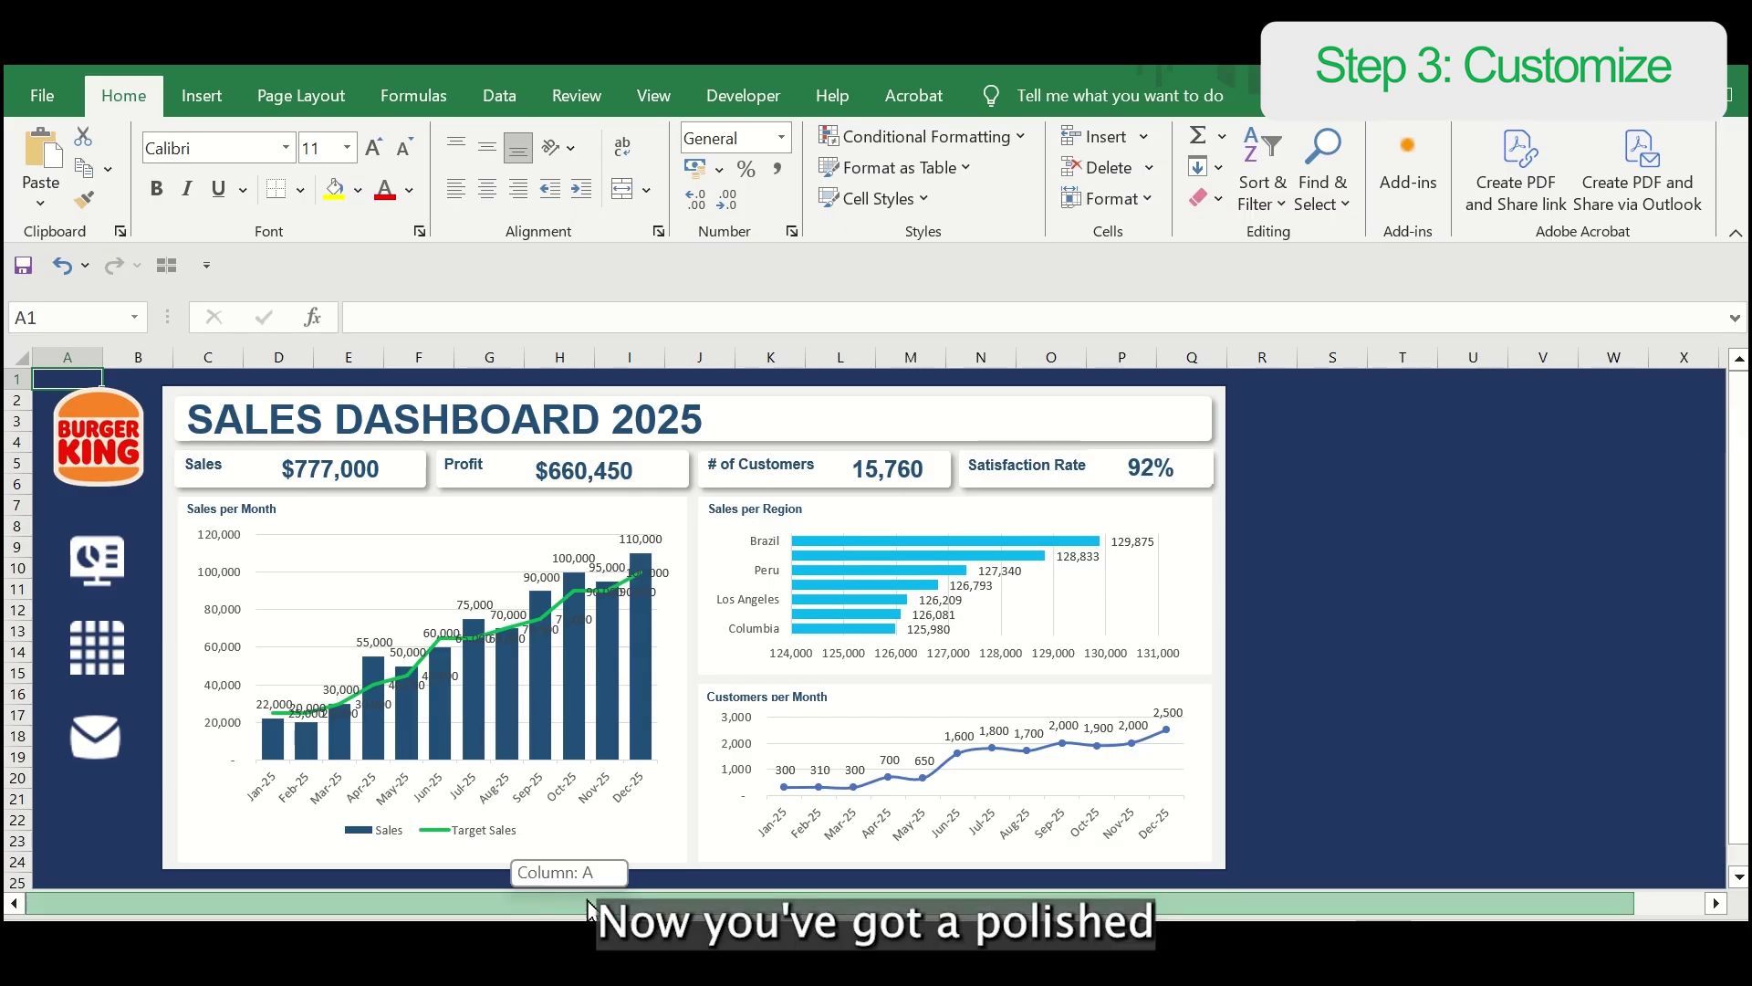
left_click(102, 655)
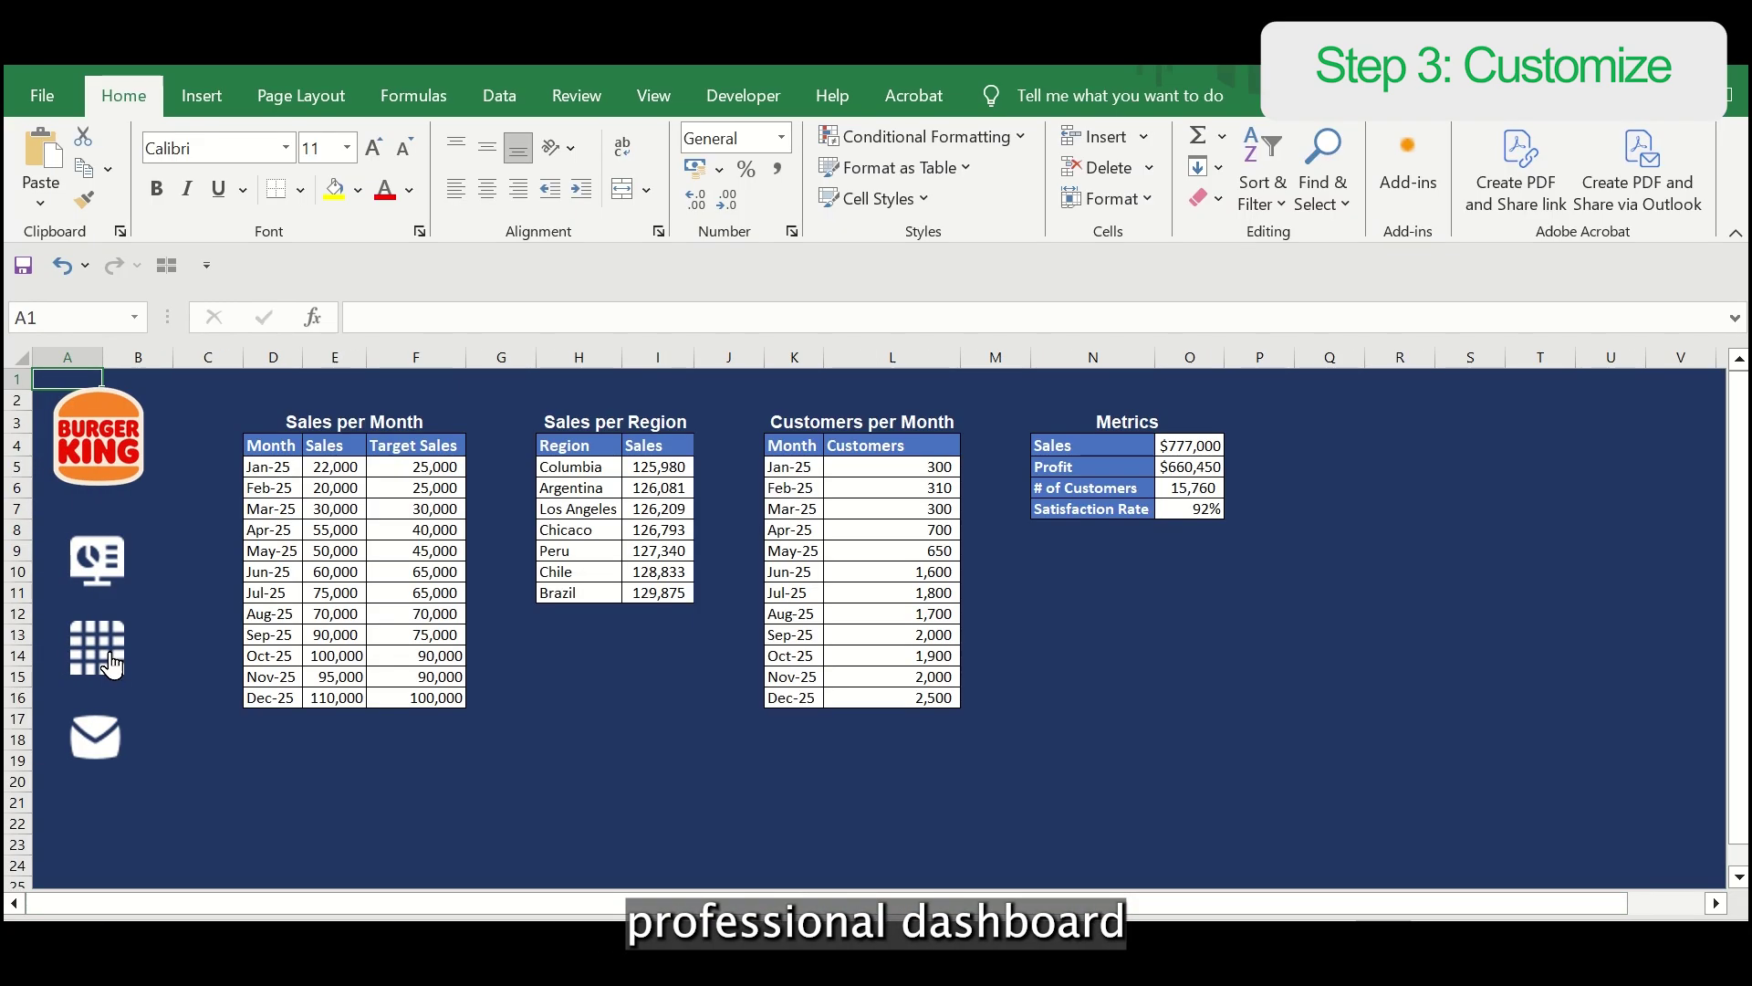